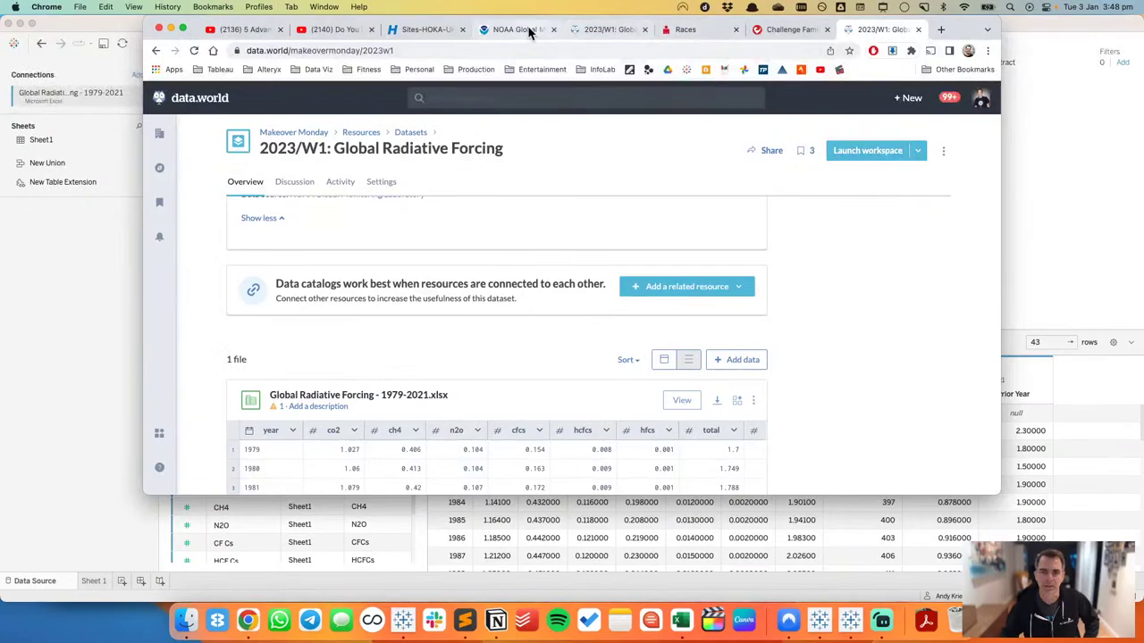
Step: Switch to the NOAA Annual Greenhouse Gas Index page and read its introduction and the sampling-site map under Observations
click(501, 31)
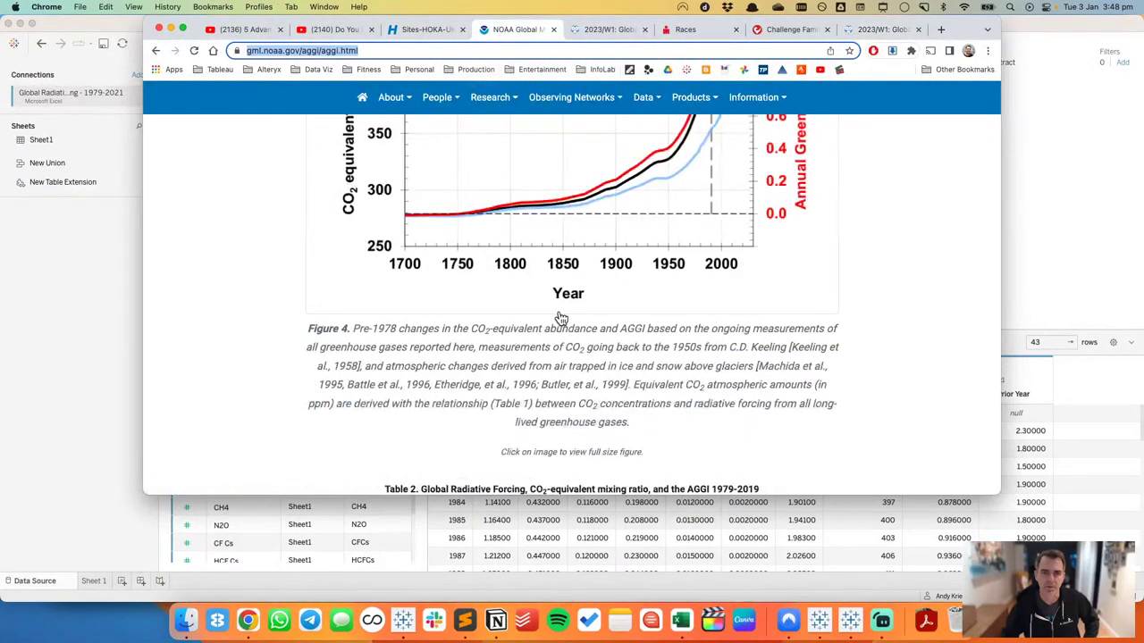
scroll(270, 281, down, 10)
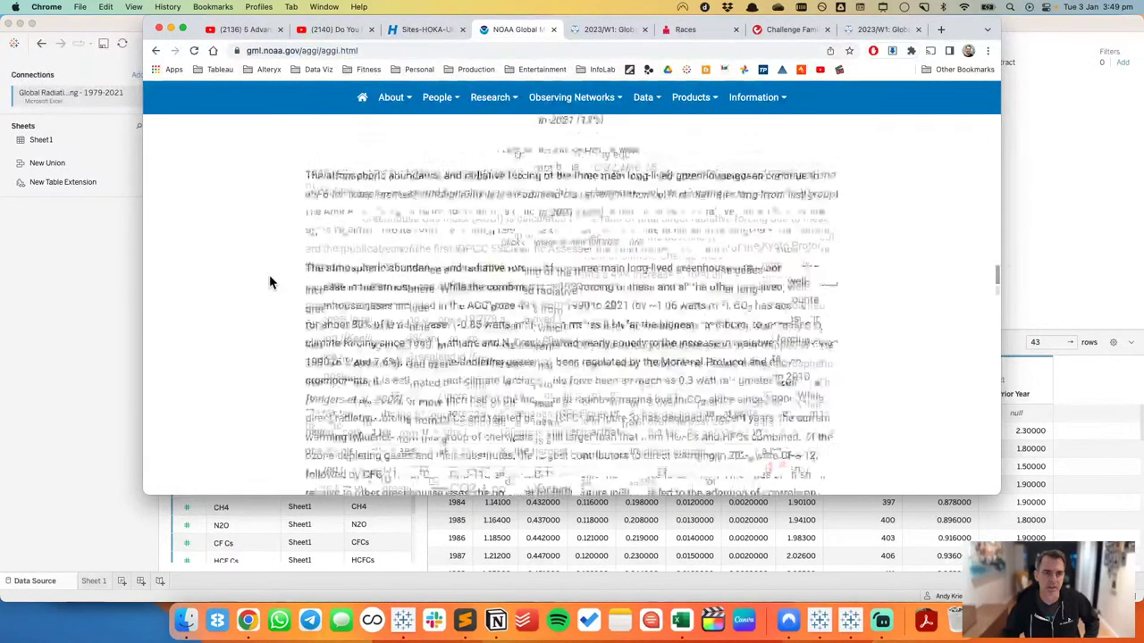
scroll(270, 282, up, 10)
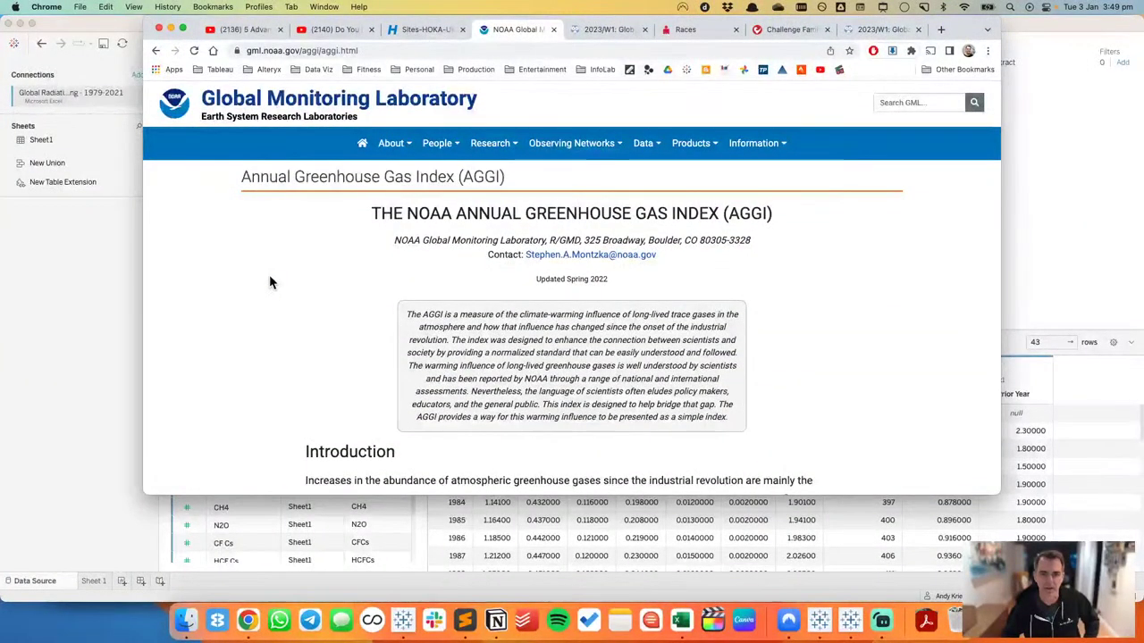
scroll(271, 285, down, 2)
scroll(273, 289, down, 1)
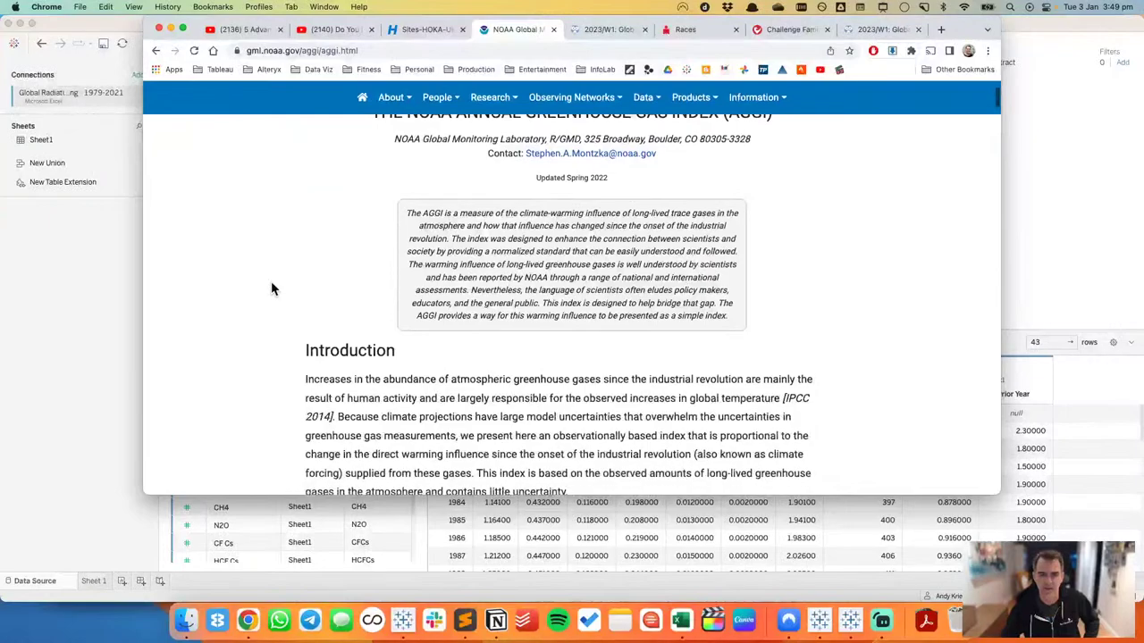
scroll(273, 289, down, 3)
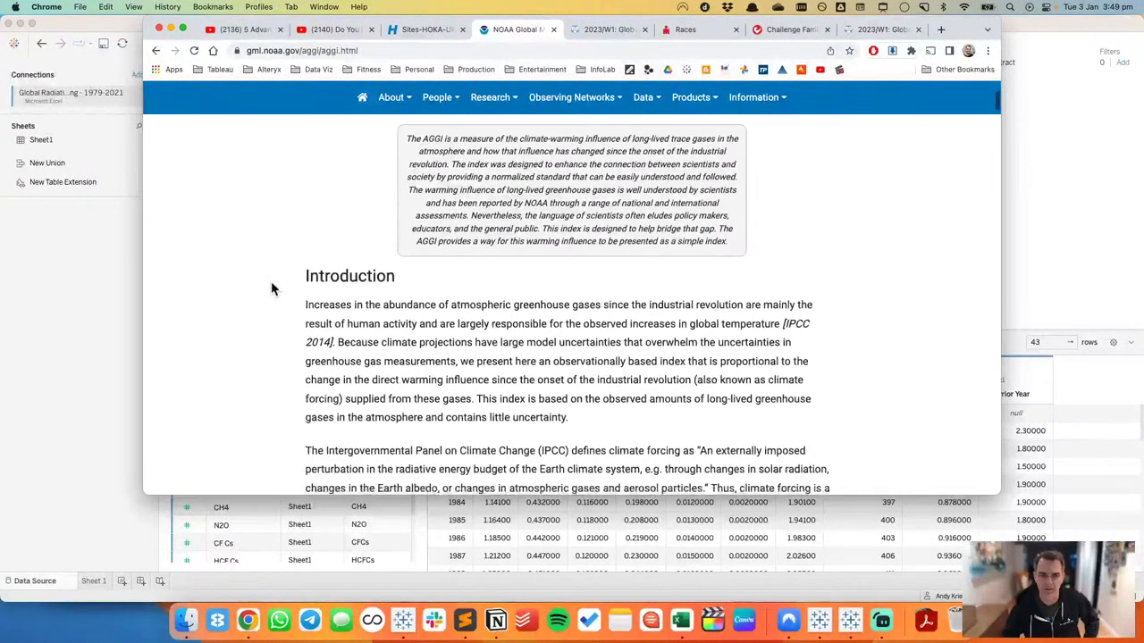
scroll(272, 289, down, 6)
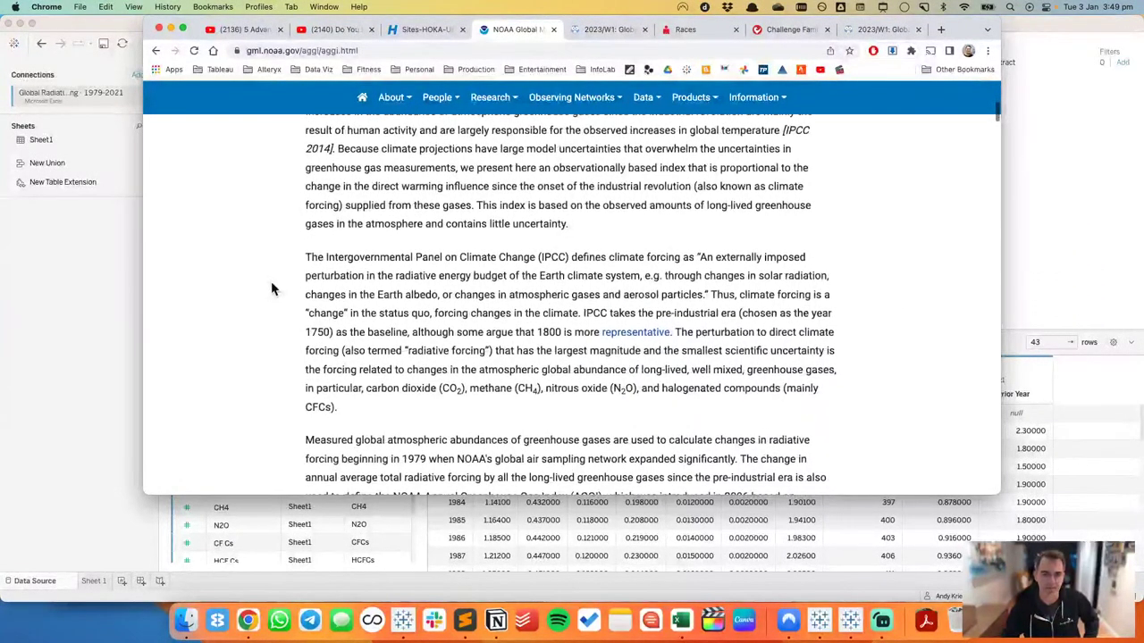
scroll(272, 289, down, 2)
scroll(273, 289, down, 8)
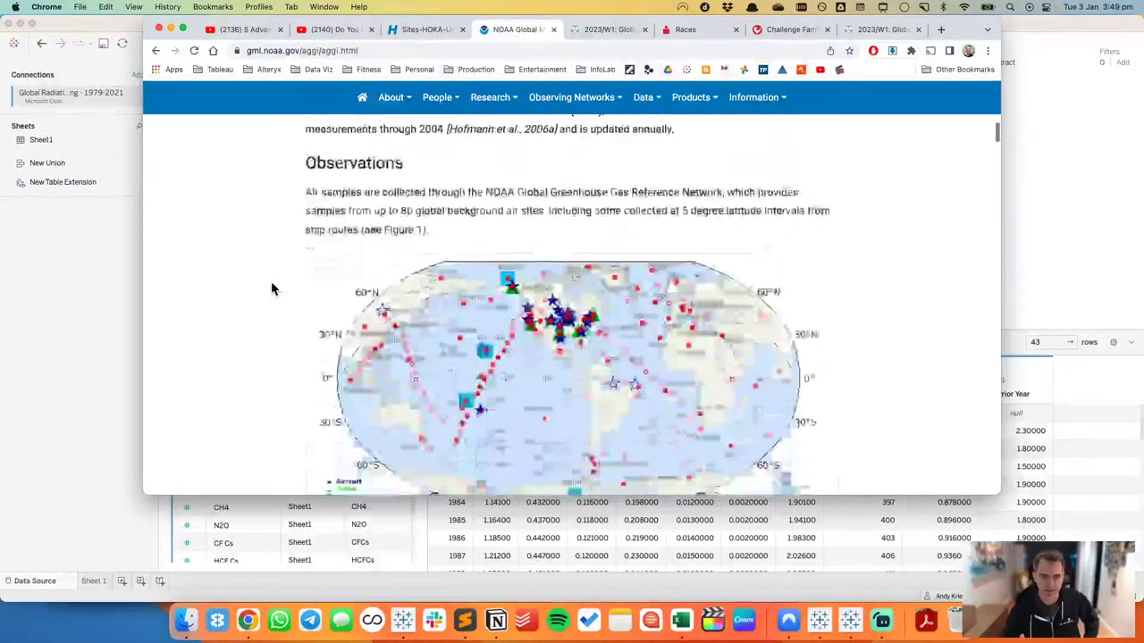
scroll(273, 288, up, 1)
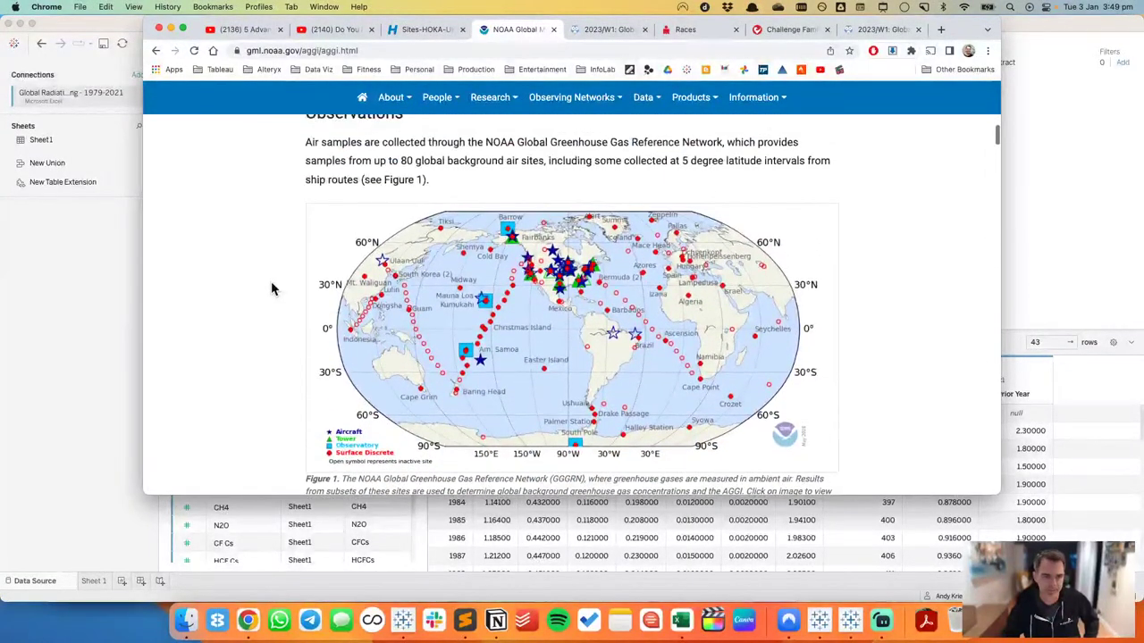
scroll(272, 289, down, 1)
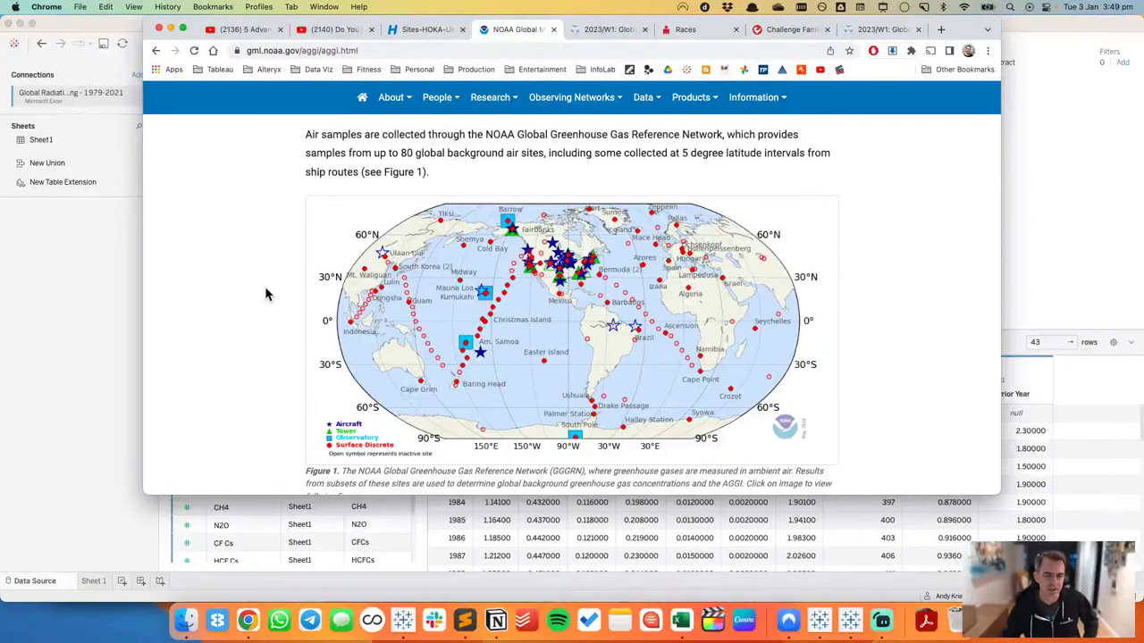
Step: Look through the greenhouse gas discussion and Table 1 on the NOAA page as far as Table 2, Global Radiative Forcing
scroll(346, 323, down, 10)
scroll(346, 322, down, 15)
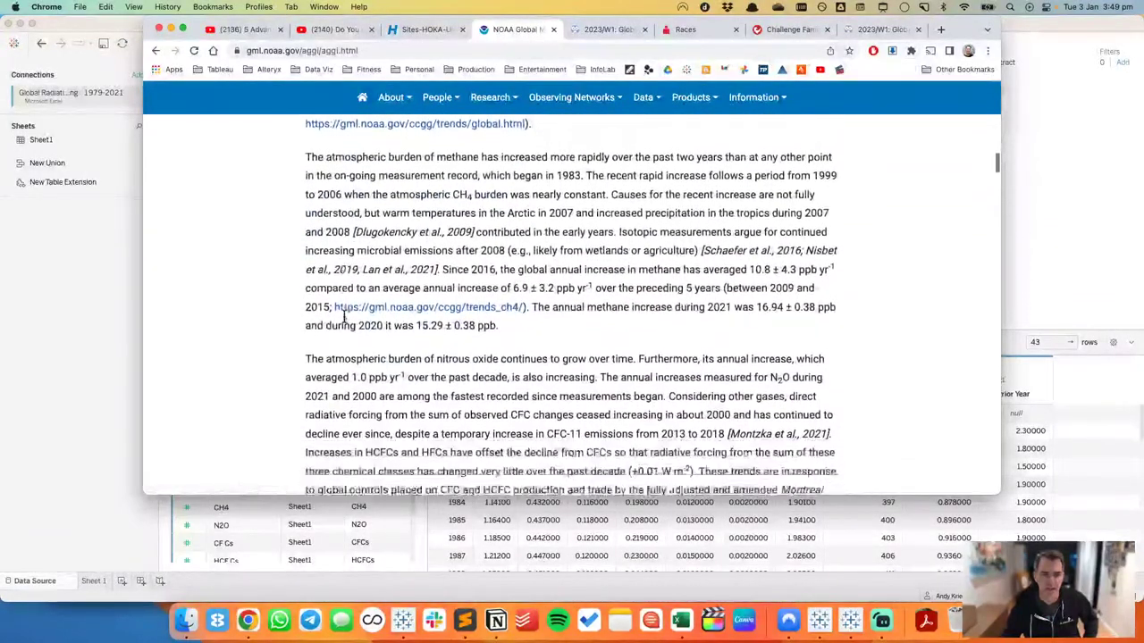
scroll(346, 324, down, 15)
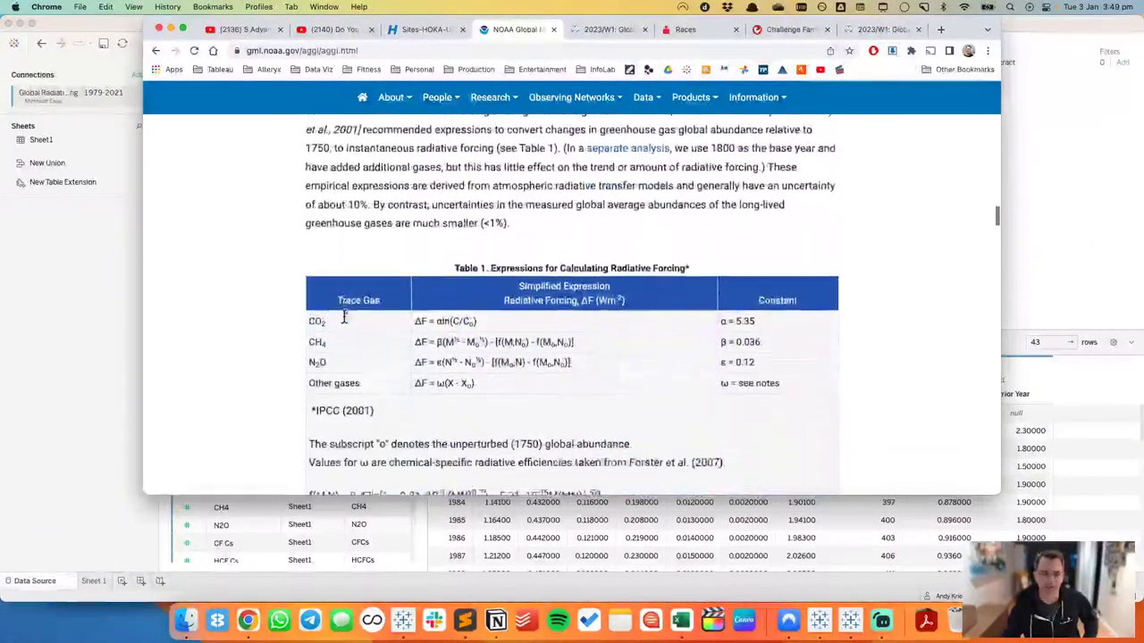
scroll(346, 324, down, 15)
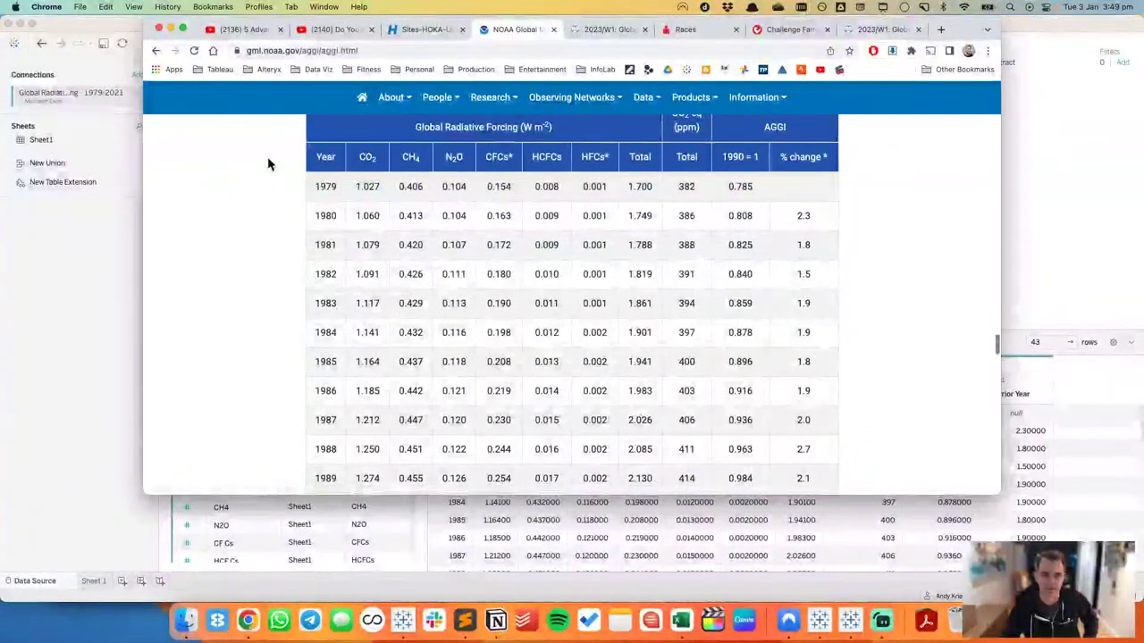
scroll(401, 284, up, 1)
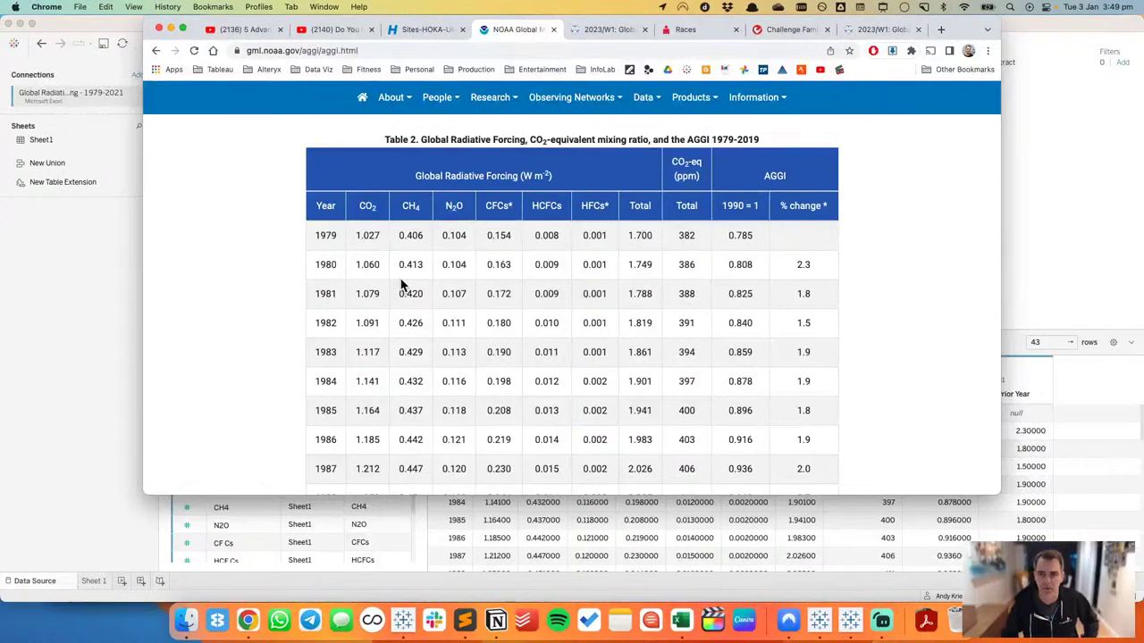
Step: Examine the AGGI % change column and its 1980 entry in Table 2, and close the duplicate 2023/W1 dataset page
drag(781, 206, 827, 205)
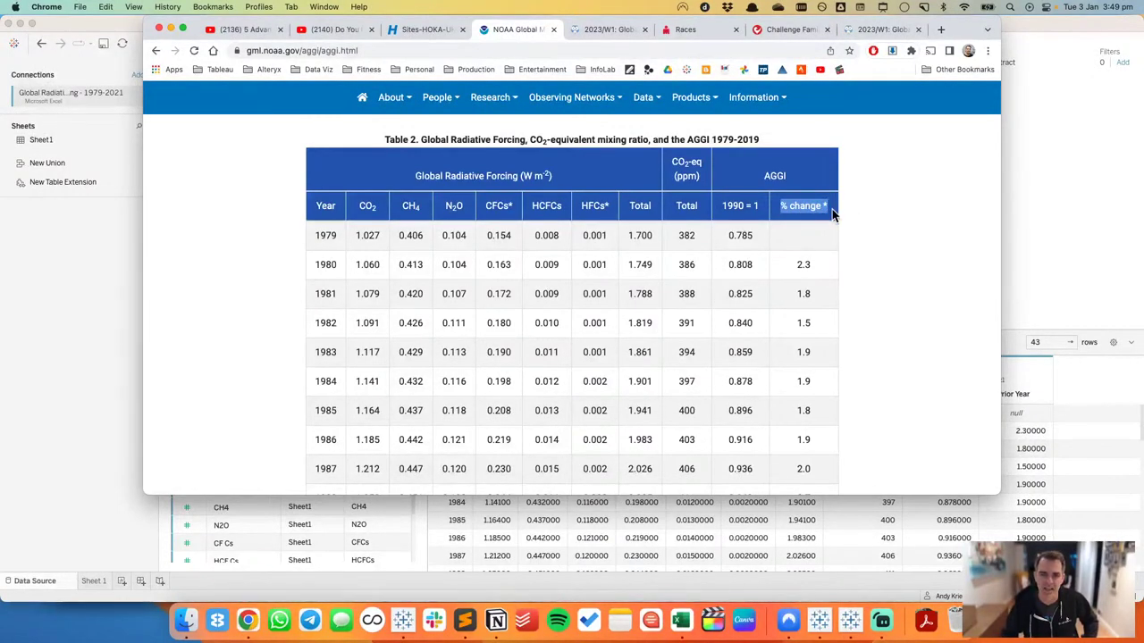
click(815, 207)
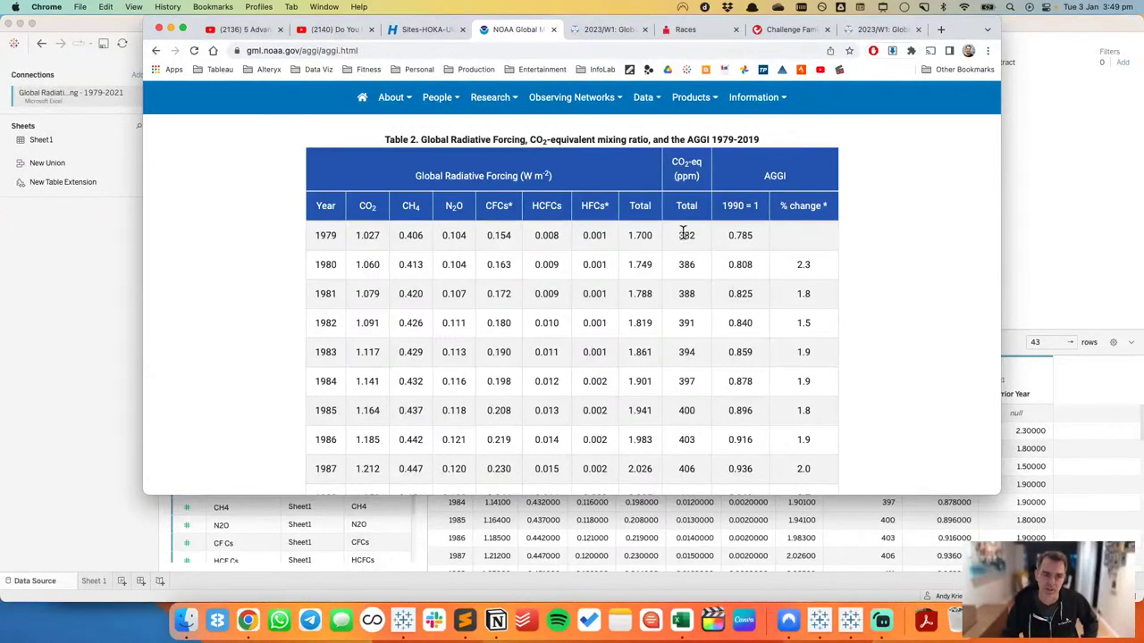
double_click(799, 264)
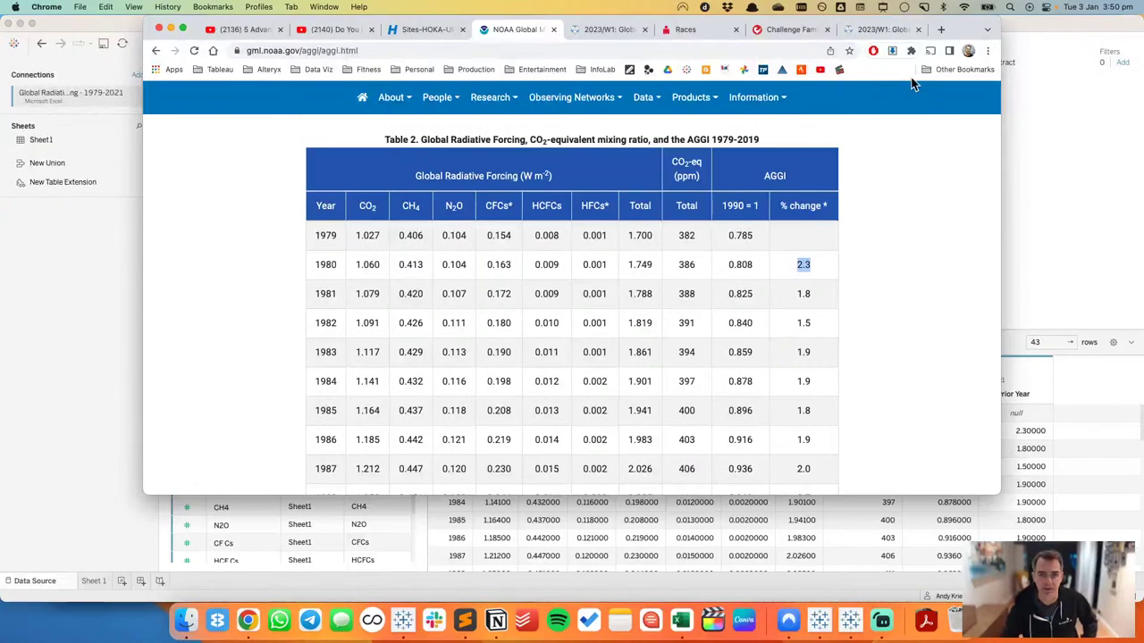
click(918, 30)
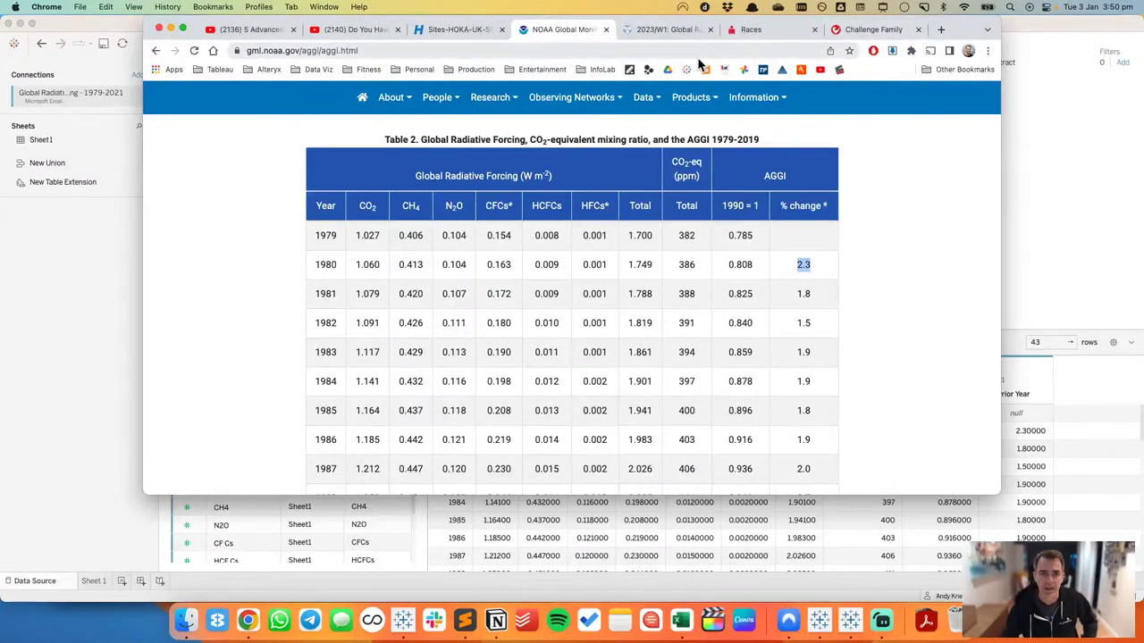
Step: Compare the lines in the Figure 4 chart with the CO2 column of Table 2
scroll(592, 312, up, 10)
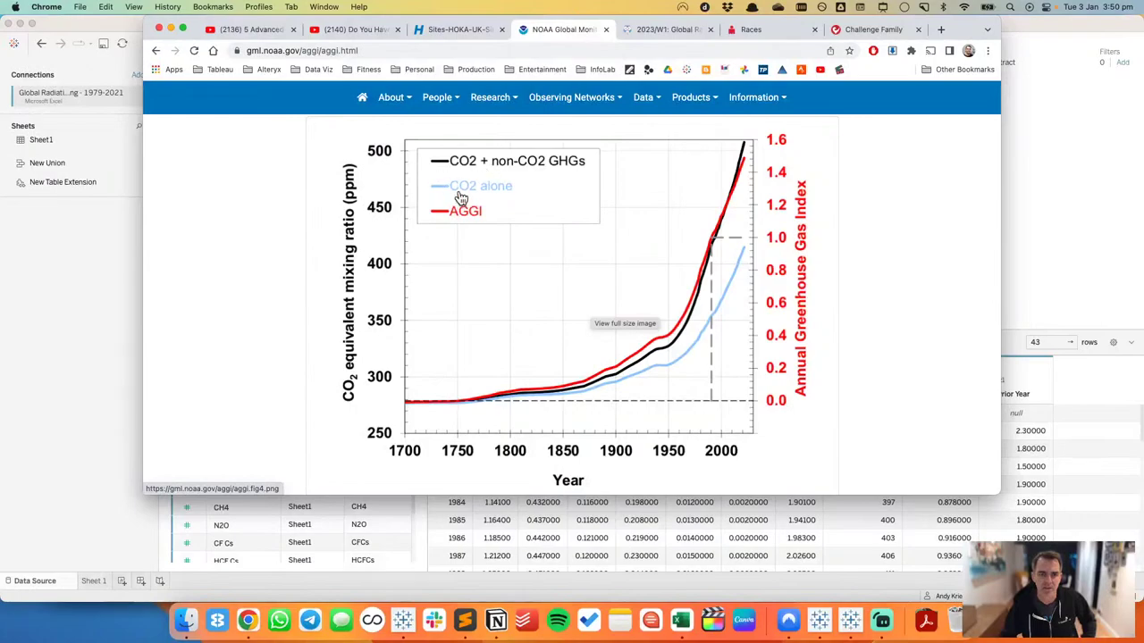
scroll(563, 351, down, 10)
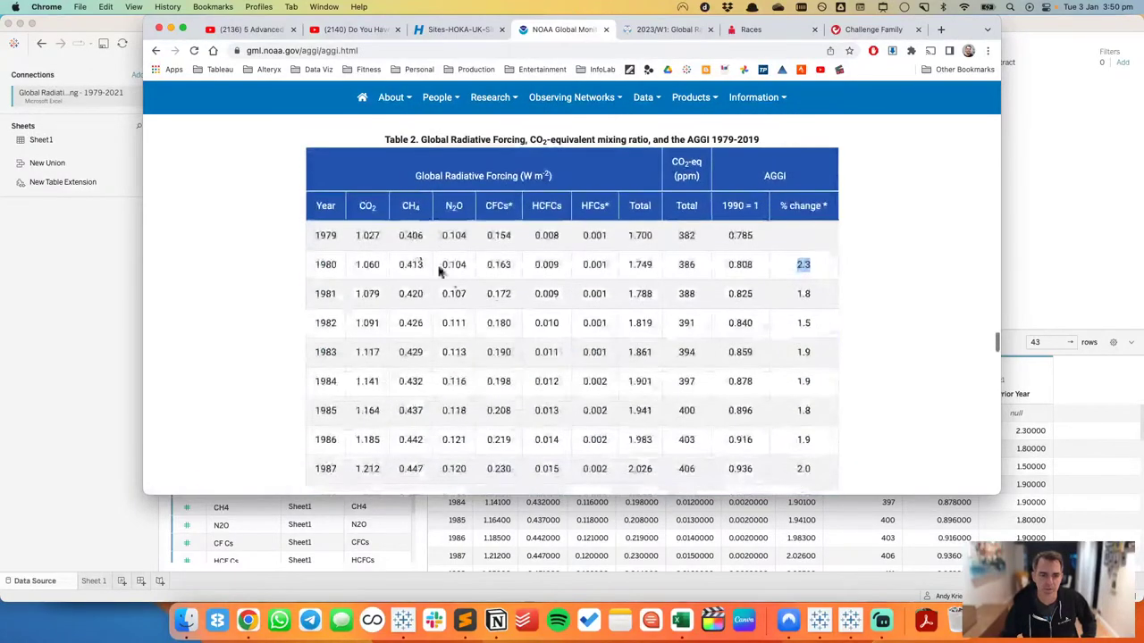
double_click(362, 205)
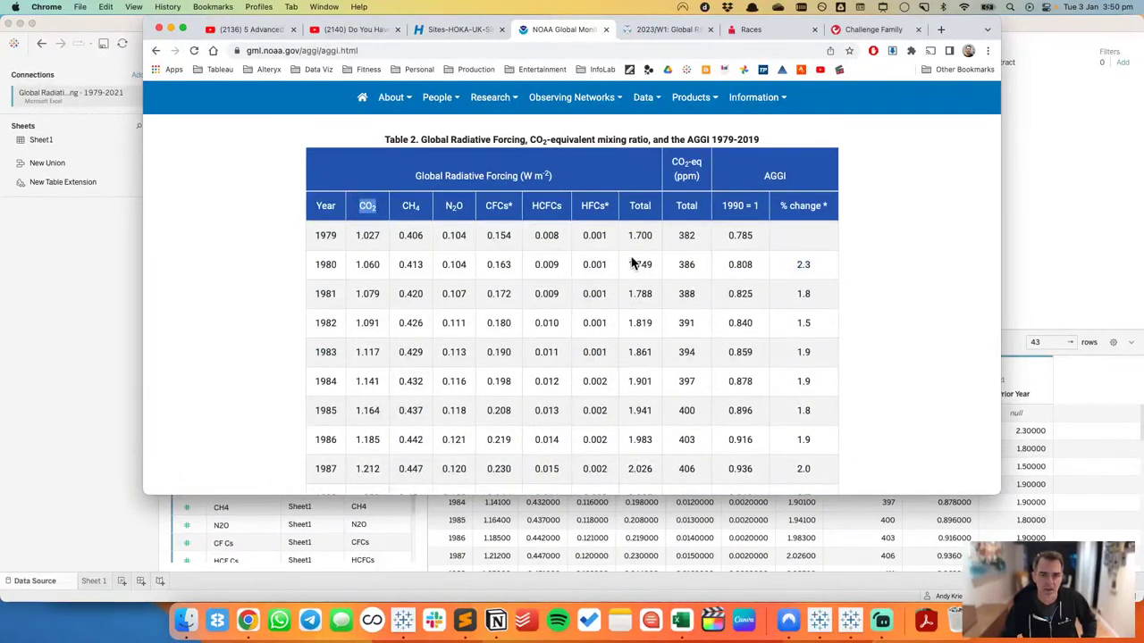
scroll(632, 264, up, 8)
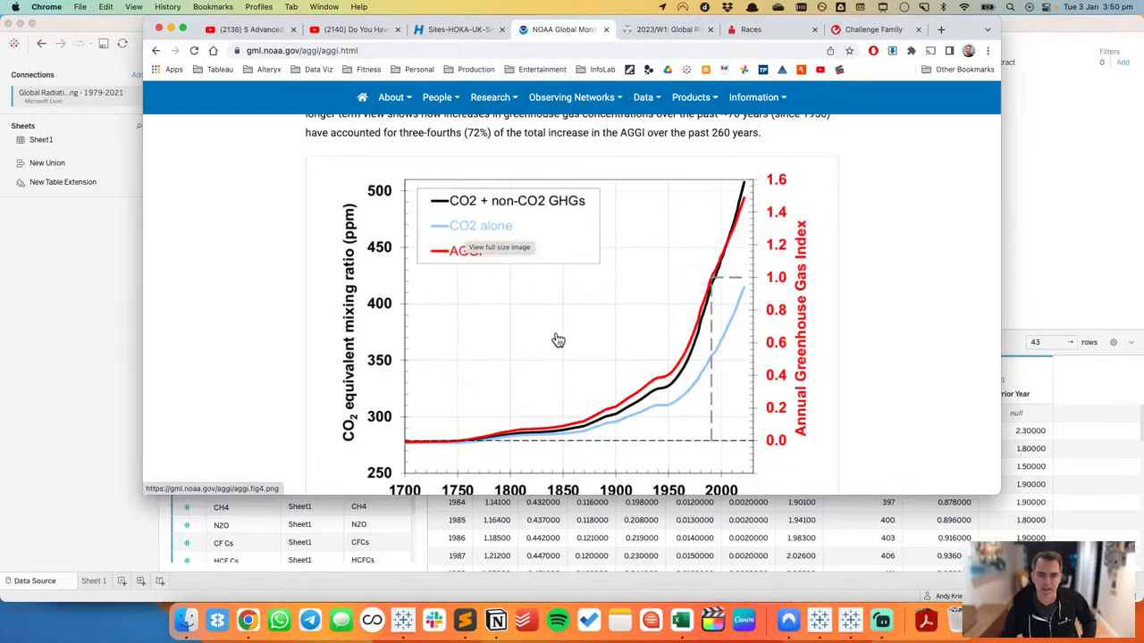
scroll(554, 337, down, 1)
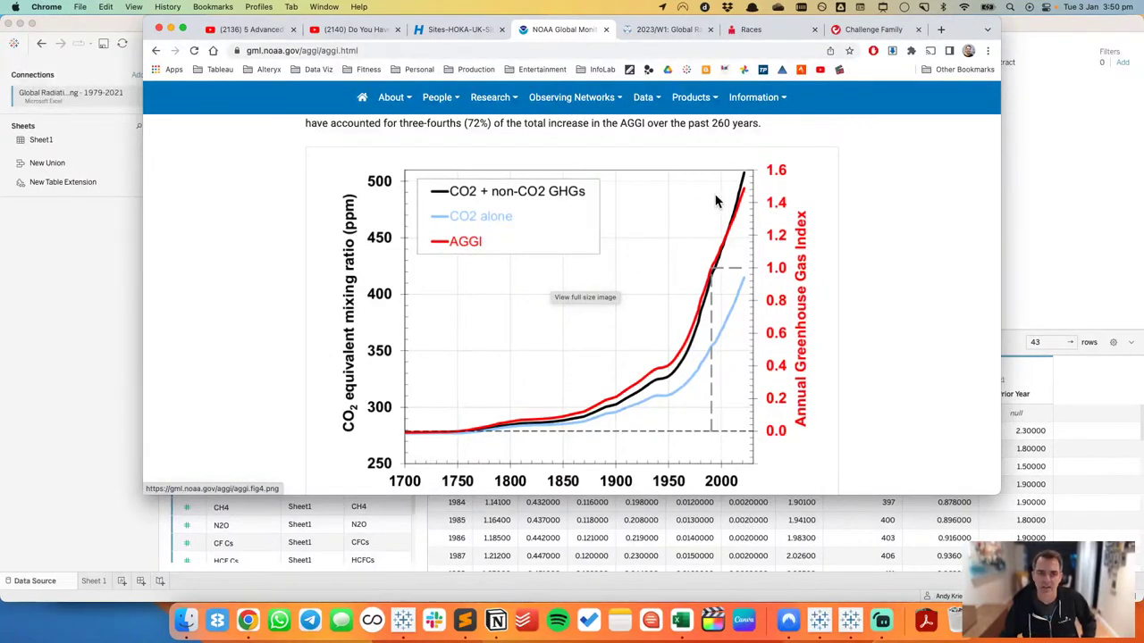
scroll(632, 340, down, 1)
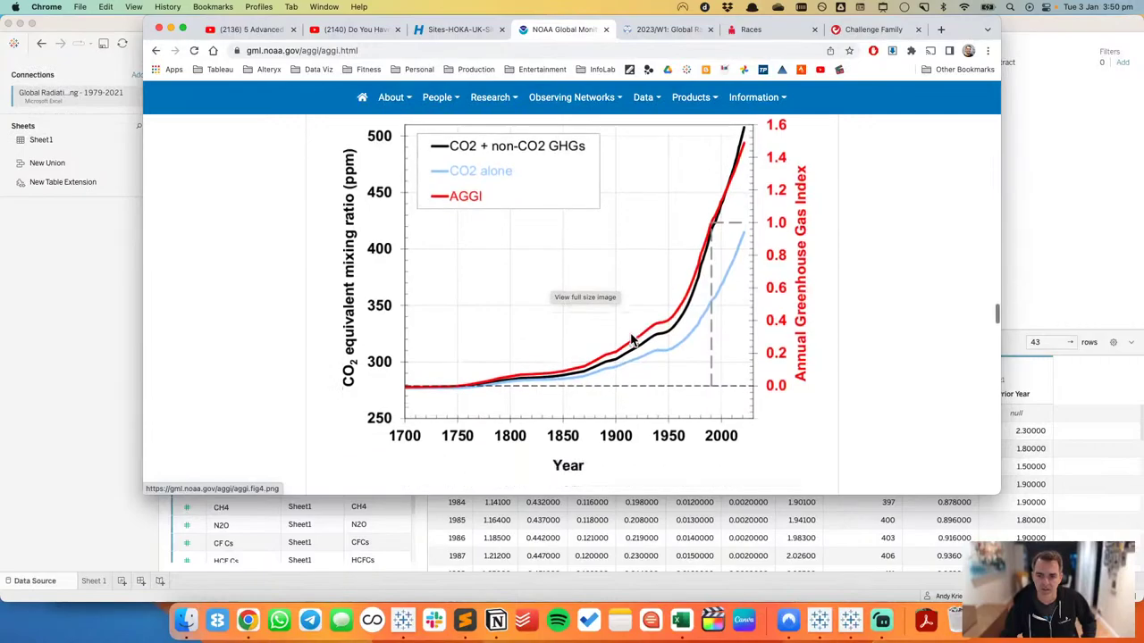
Step: Check the CO2-eq Total and CO2 columns of Table 2 against the mixing ratio lines plotted in Figure 4
scroll(632, 340, down, 10)
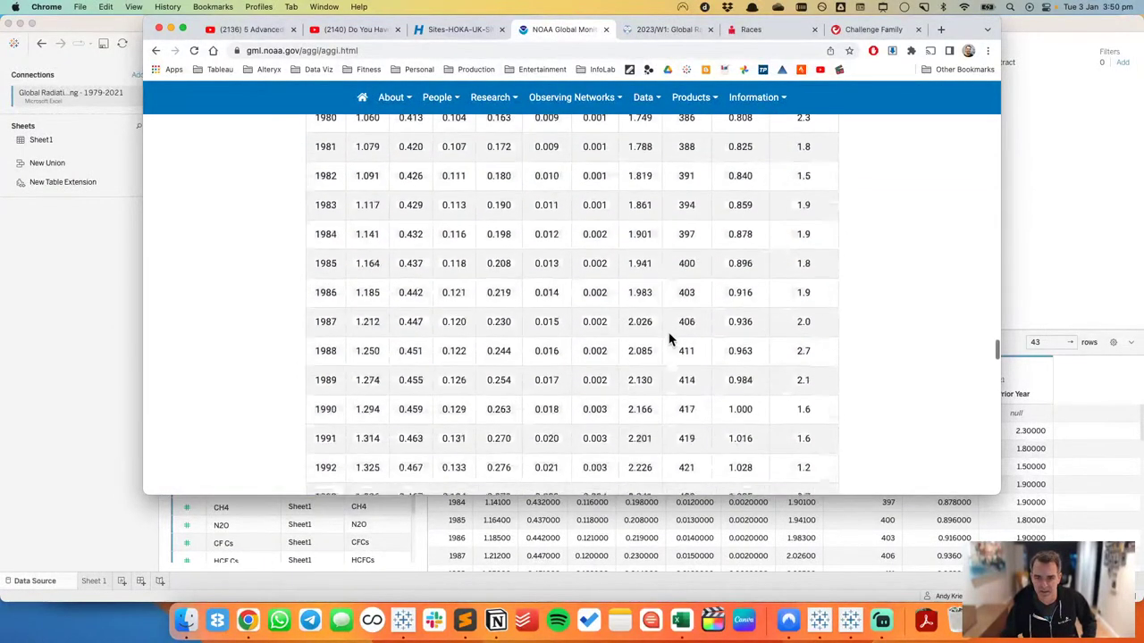
scroll(669, 335, up, 1)
double_click(684, 172)
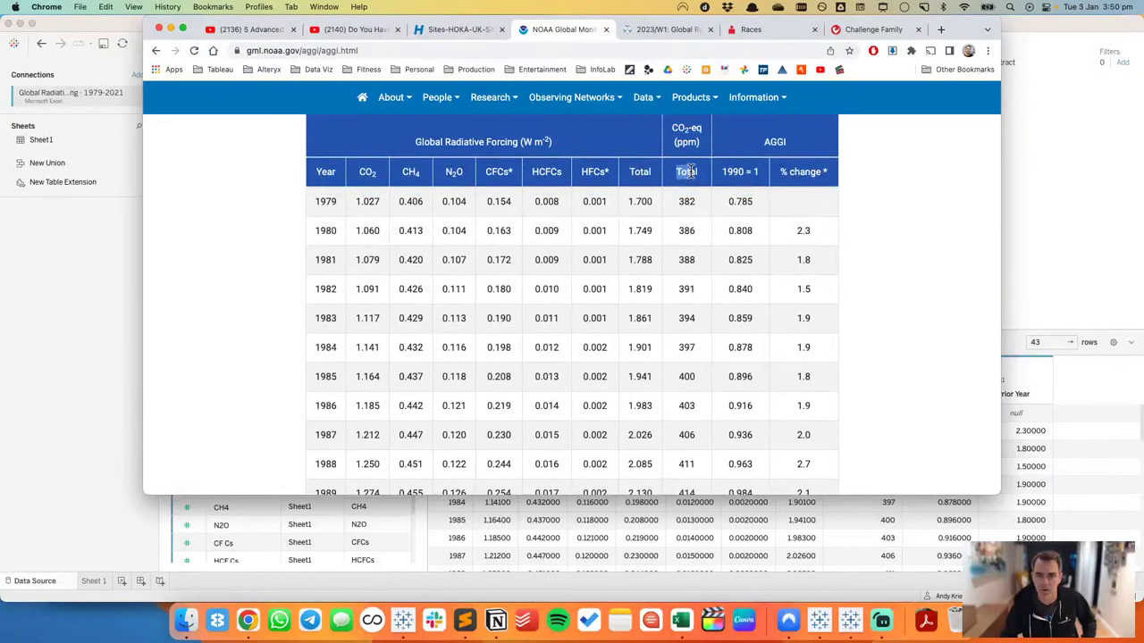
scroll(688, 205, up, 8)
scroll(682, 223, up, 2)
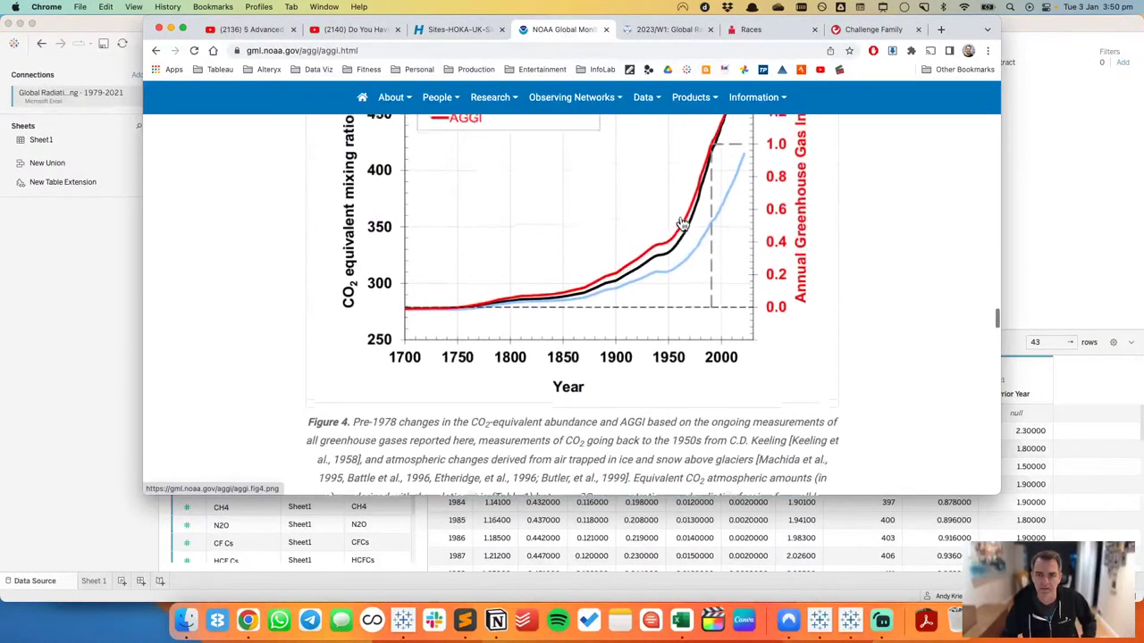
scroll(677, 473, down, 5)
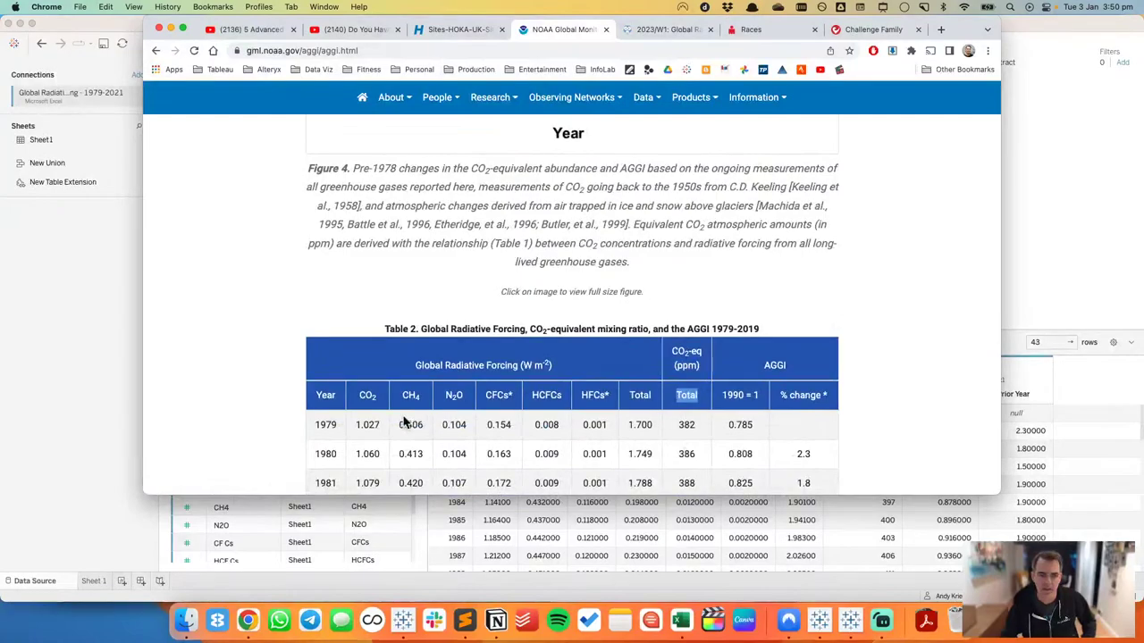
double_click(364, 397)
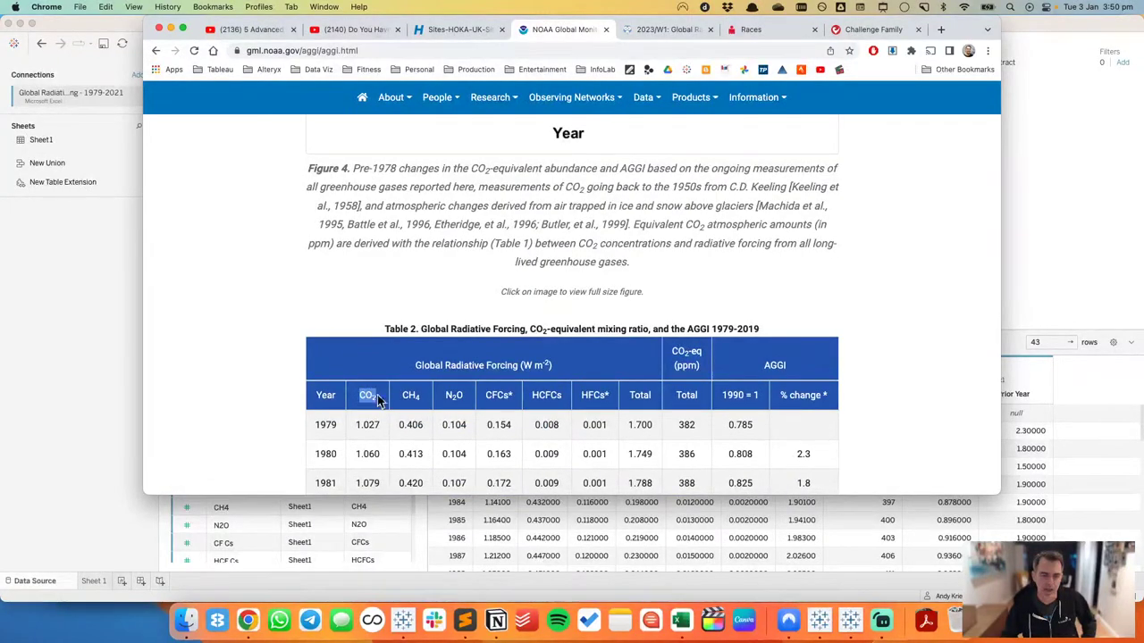
scroll(443, 358, up, 5)
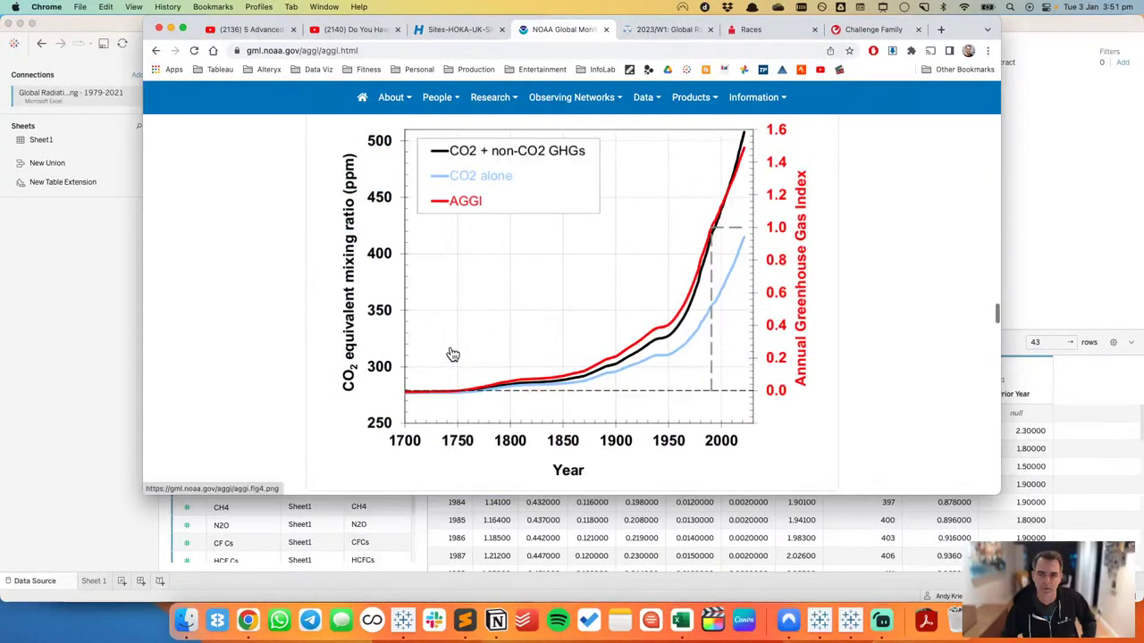
scroll(453, 356, down, 5)
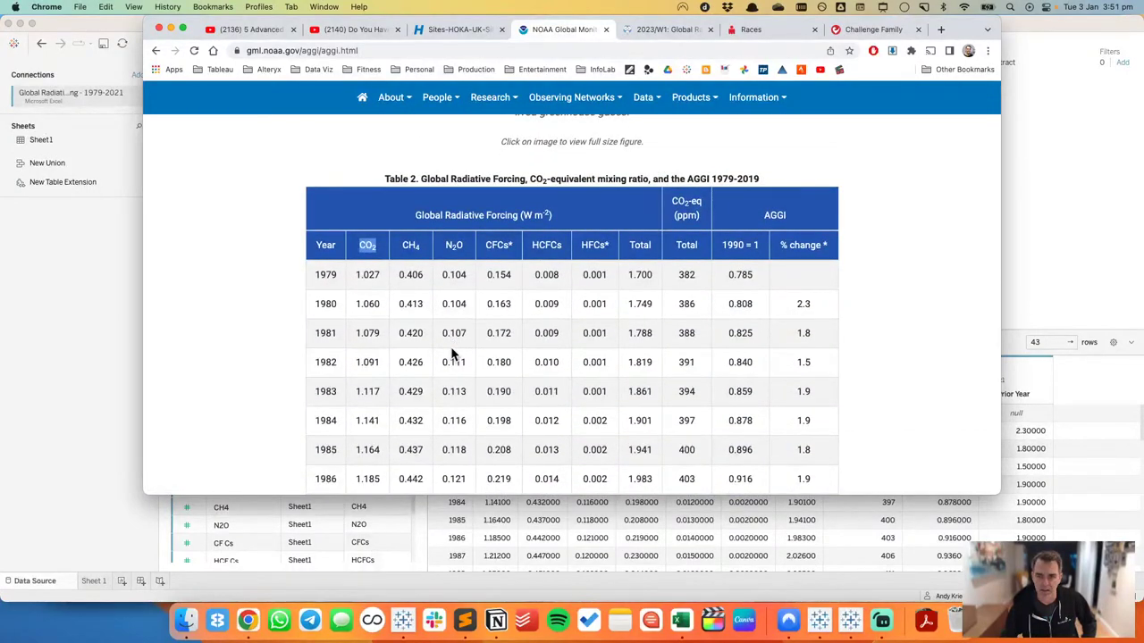
scroll(451, 354, up, 5)
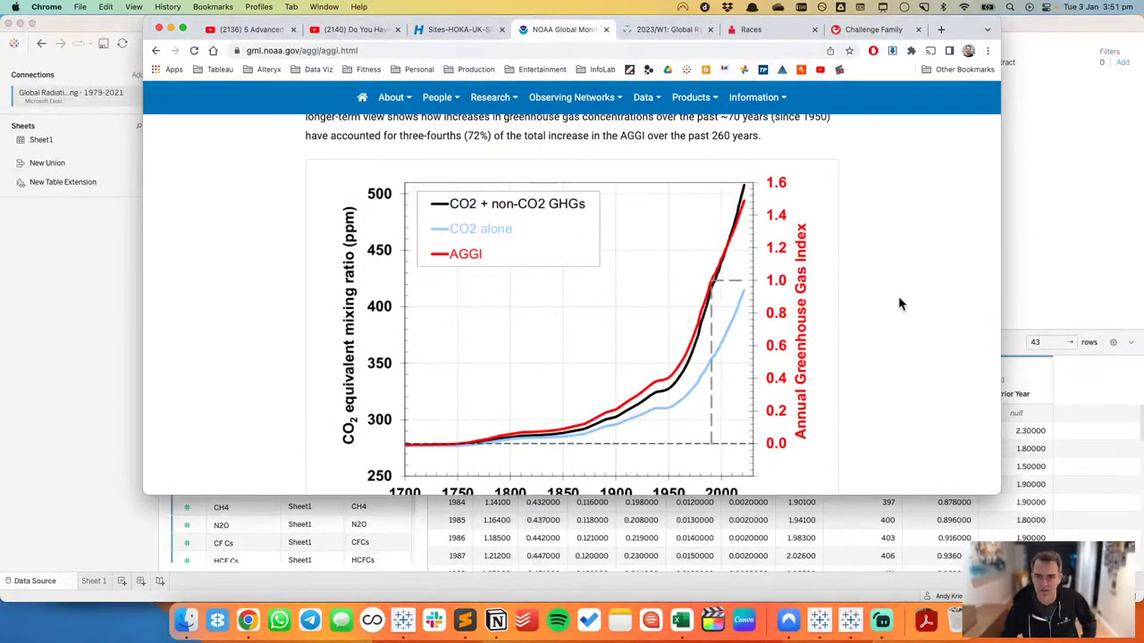
Step: Review the yearly rows of Table 2 through 2021 and its footnotes, and return to the table's column headers
scroll(652, 378, down, 5)
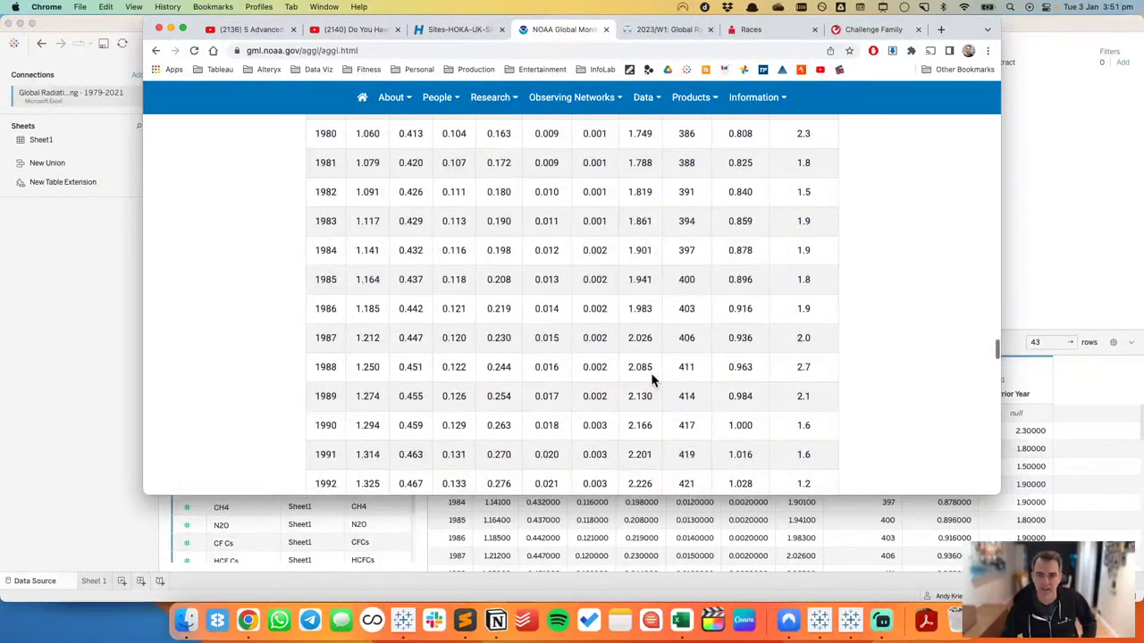
scroll(652, 378, down, 3)
scroll(652, 378, down, 5)
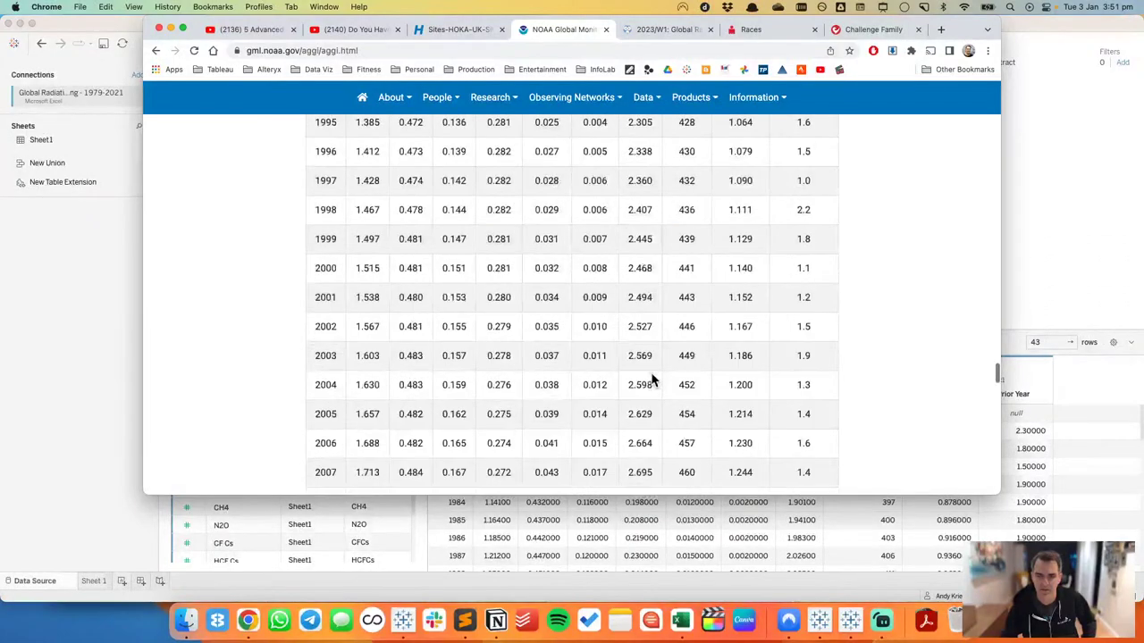
scroll(651, 378, down, 6)
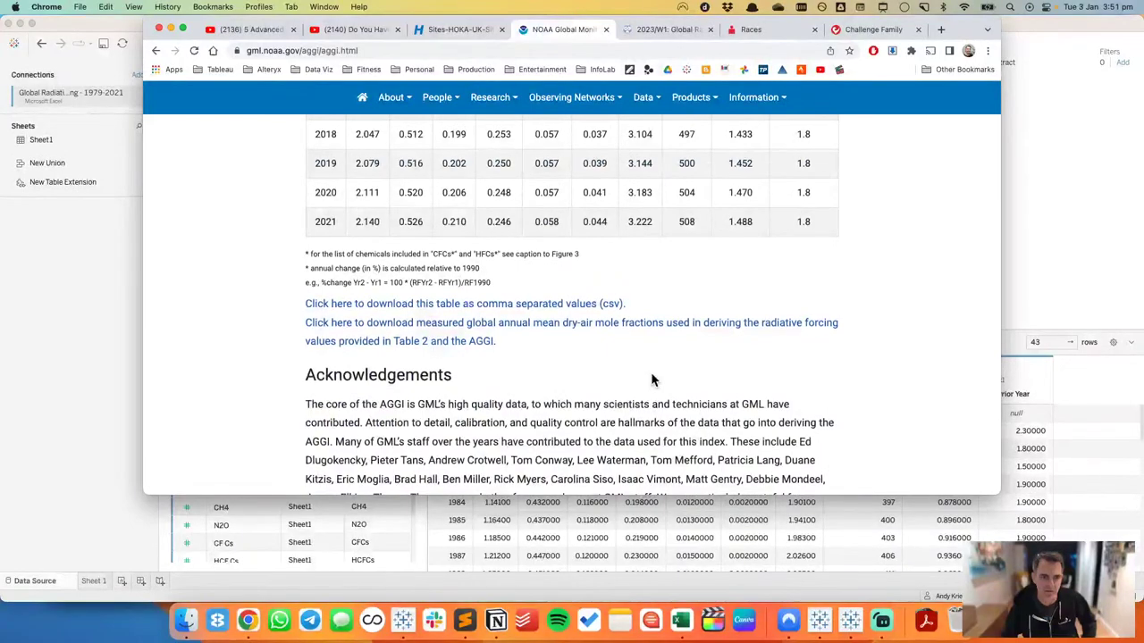
scroll(652, 378, up, 15)
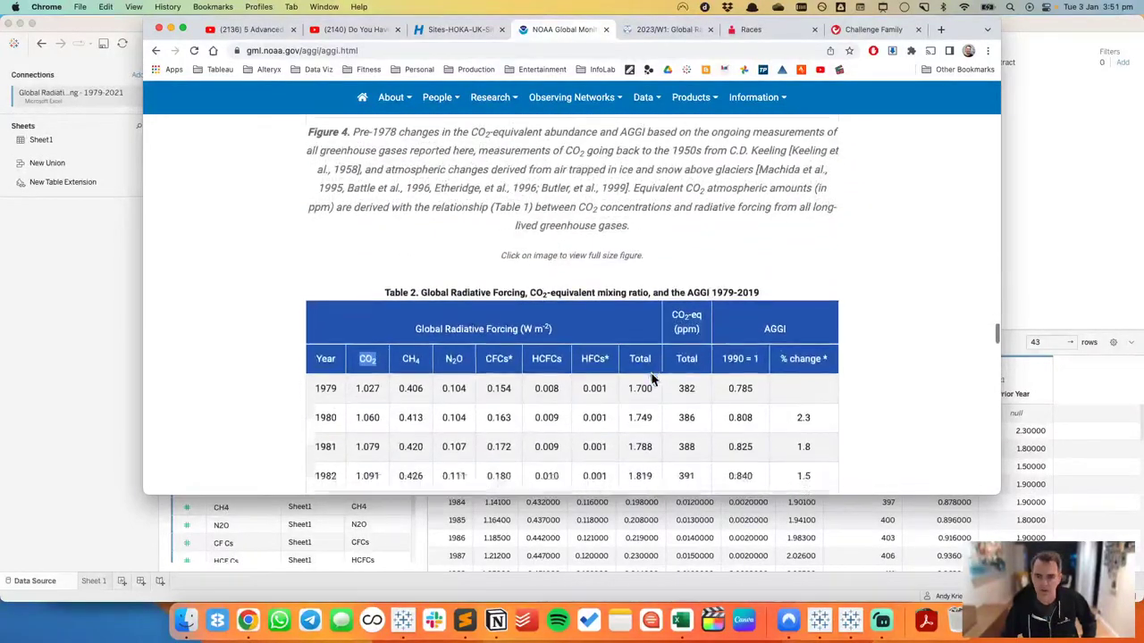
Step: Examine the AGGI "1990 = 1" column of Table 2 and the index axes on the article's Figure 3 and Figure 4 charts
scroll(651, 378, down, 1)
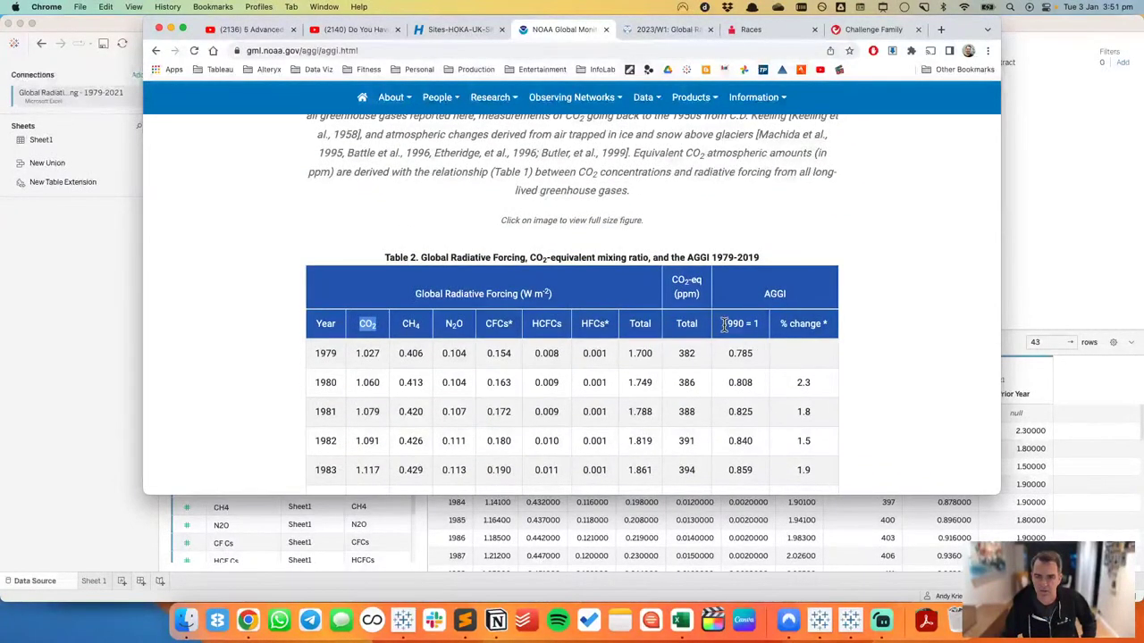
drag(724, 325, 755, 324)
scroll(712, 332, up, 3)
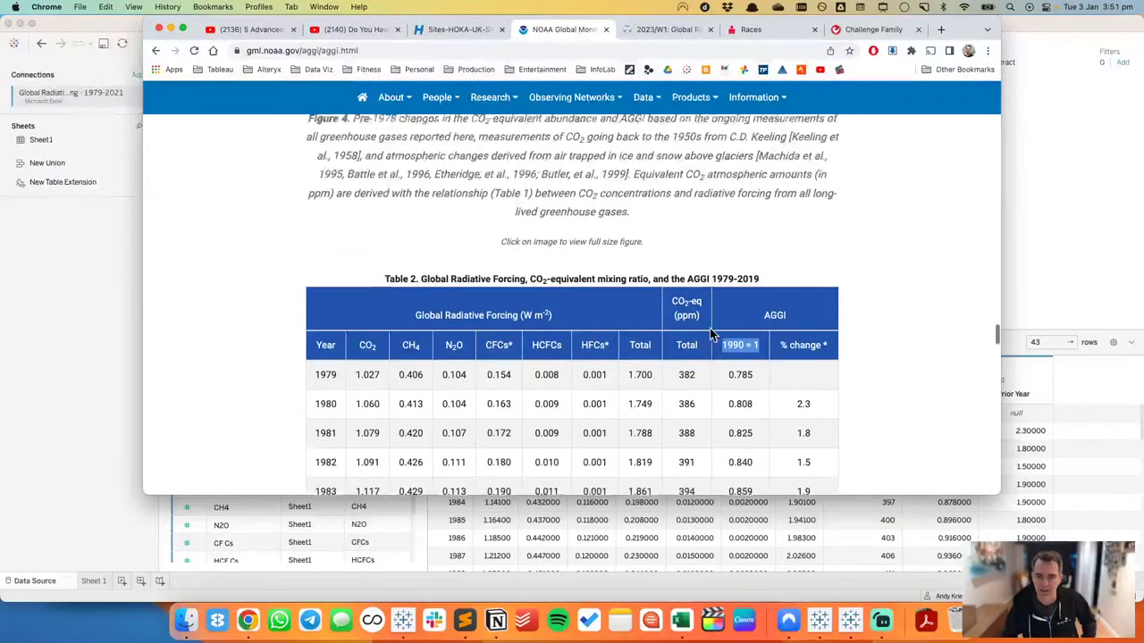
scroll(712, 332, down, 1)
scroll(709, 328, down, 15)
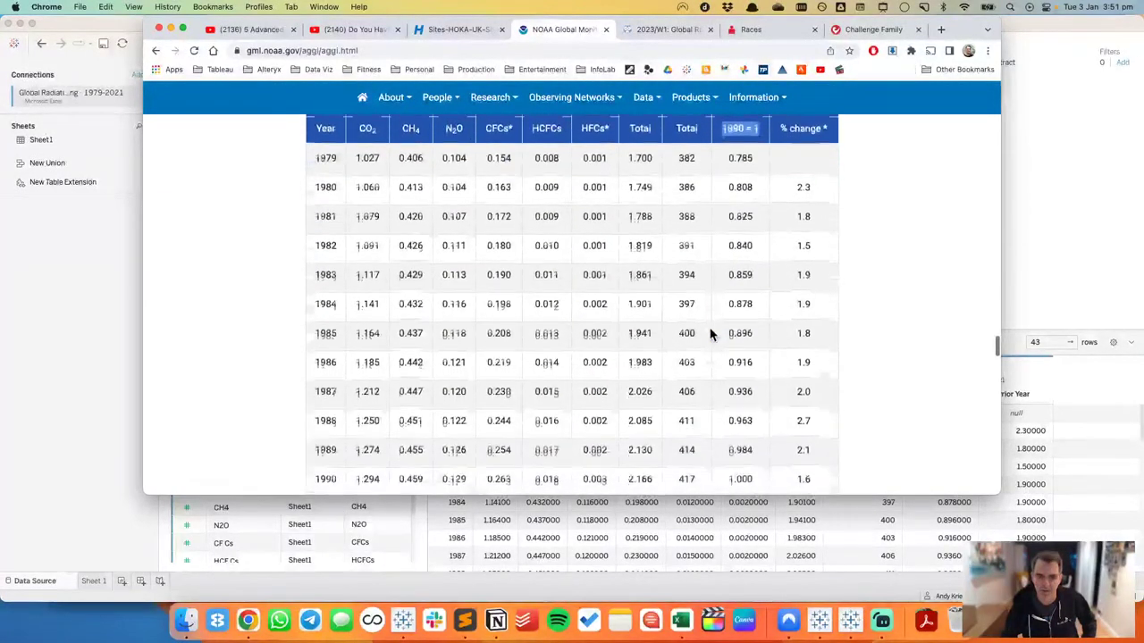
scroll(712, 335, down, 12)
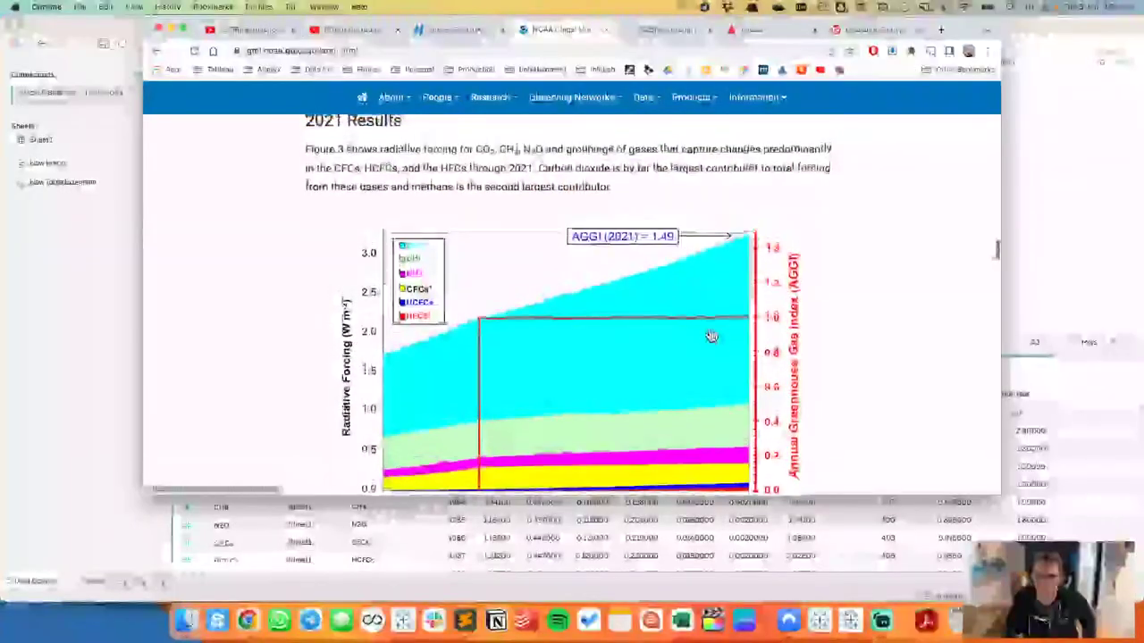
scroll(711, 330, up, 15)
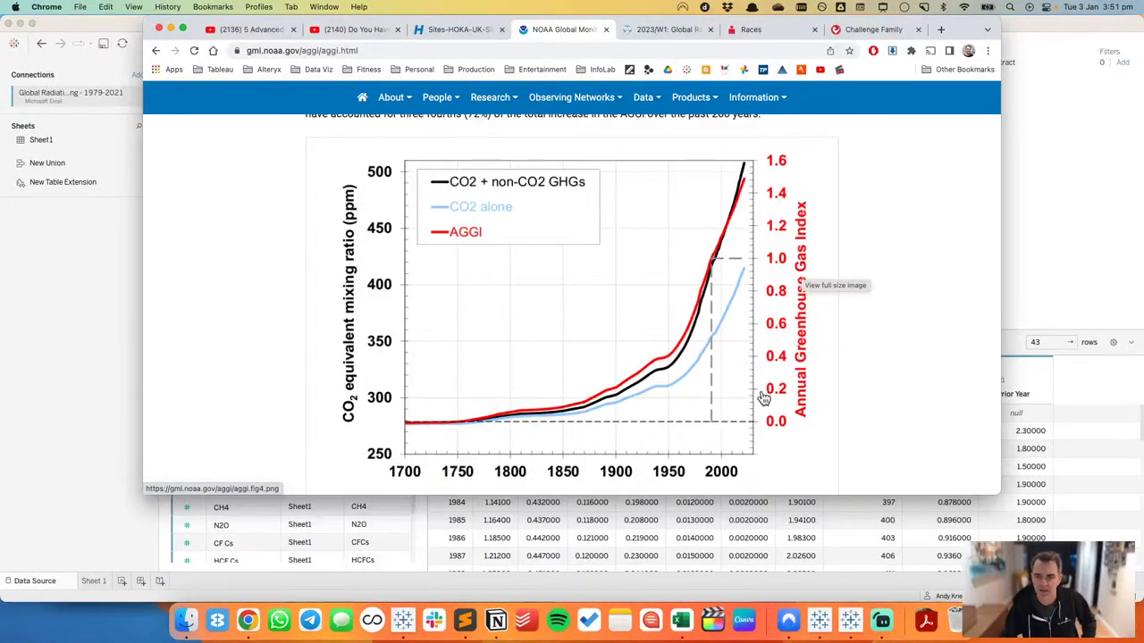
Step: Compare the "1990 = 1" column header with Figure 4's 1990 baseline, briefly marking the point where the AGGI line reaches 1.0
scroll(764, 399, down, 5)
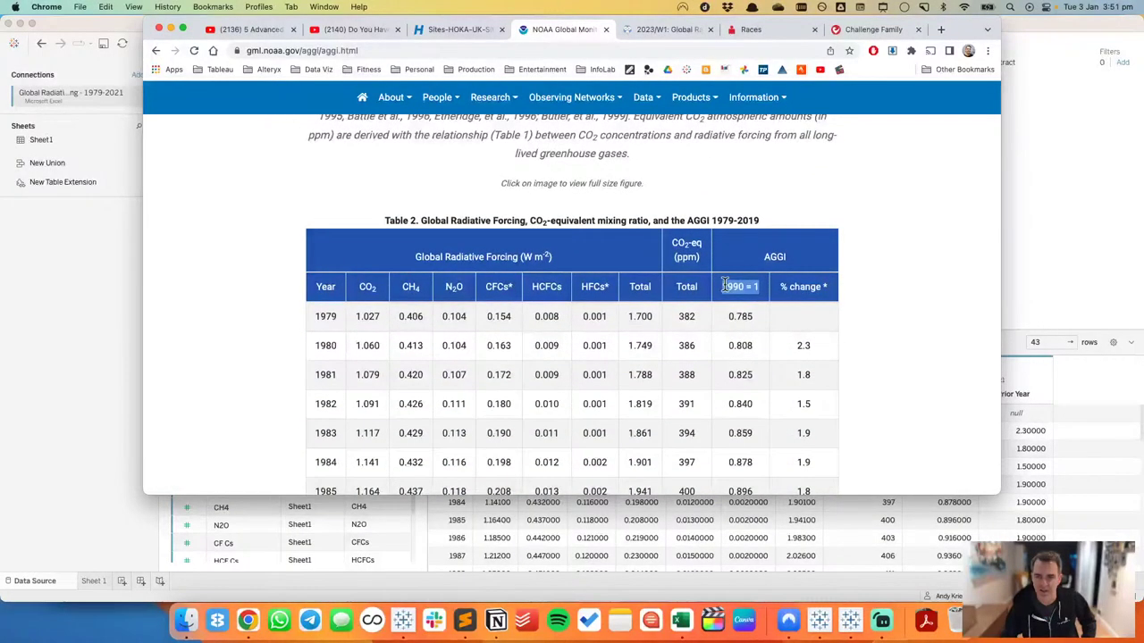
scroll(809, 324, up, 5)
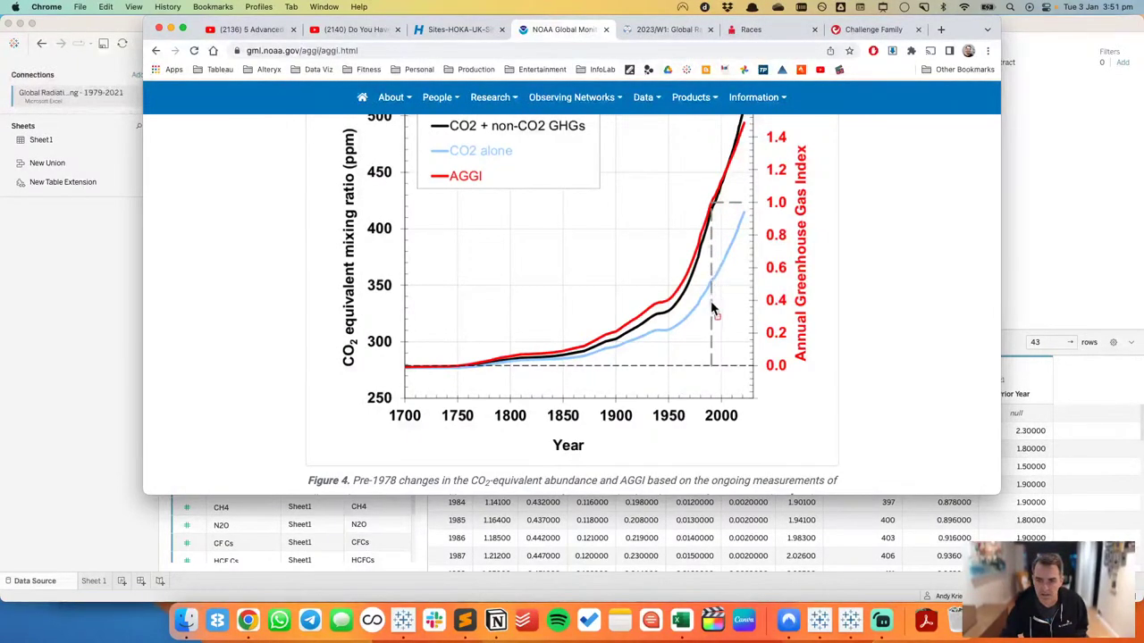
drag(702, 196, 726, 218)
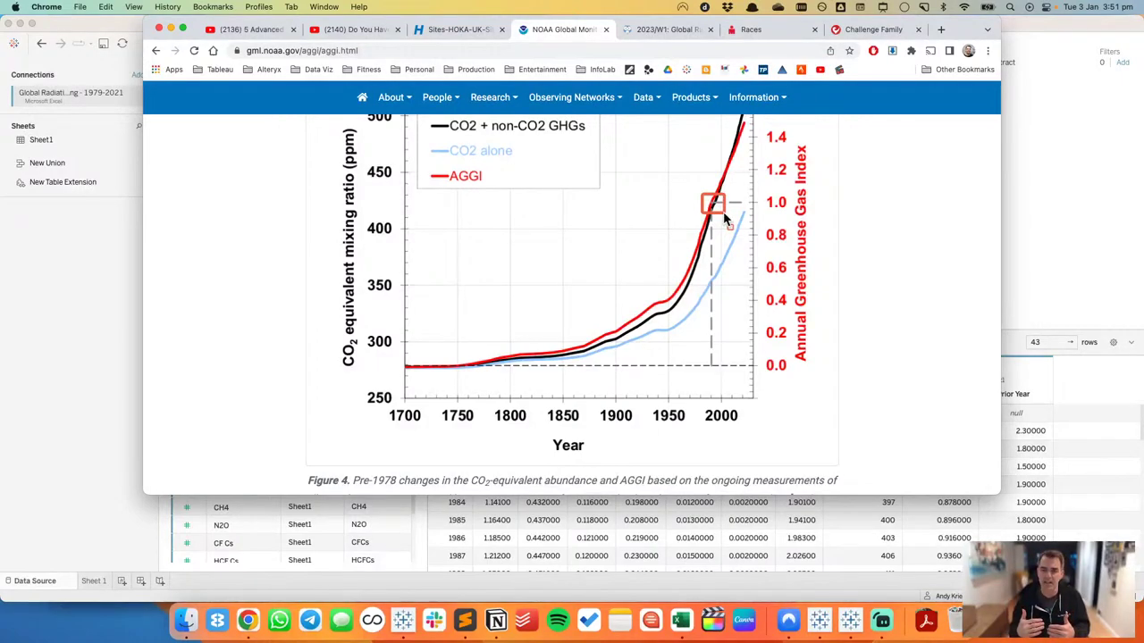
key(Escape)
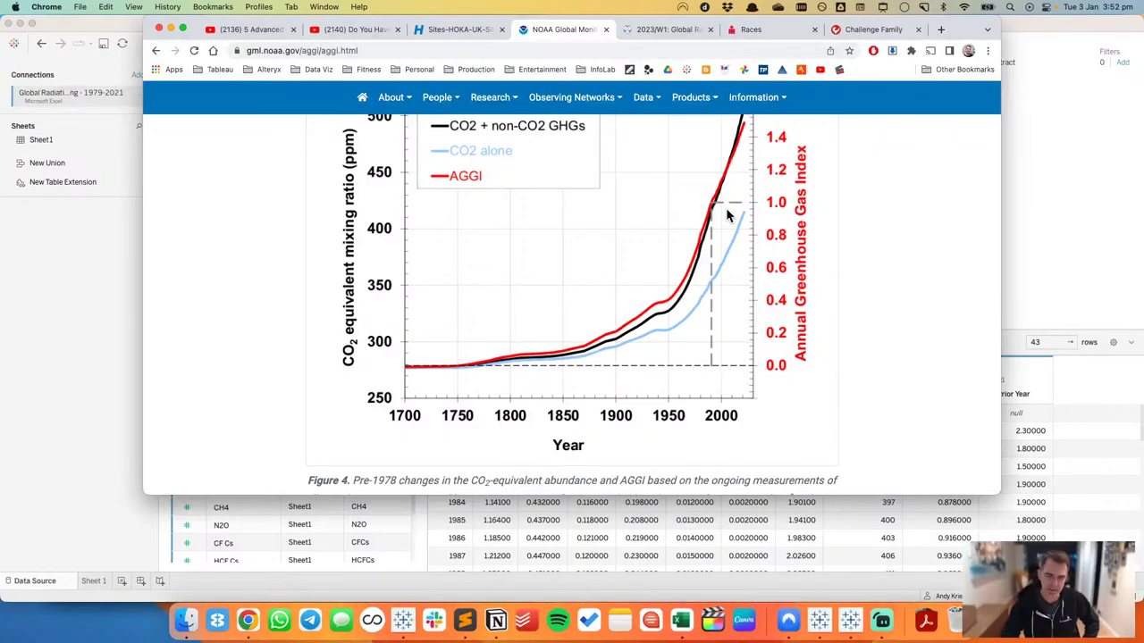
Step: Switch to Tableau, review the Global Radiative Forcing data rows, and open the Sheet 1 worksheet
click(1039, 188)
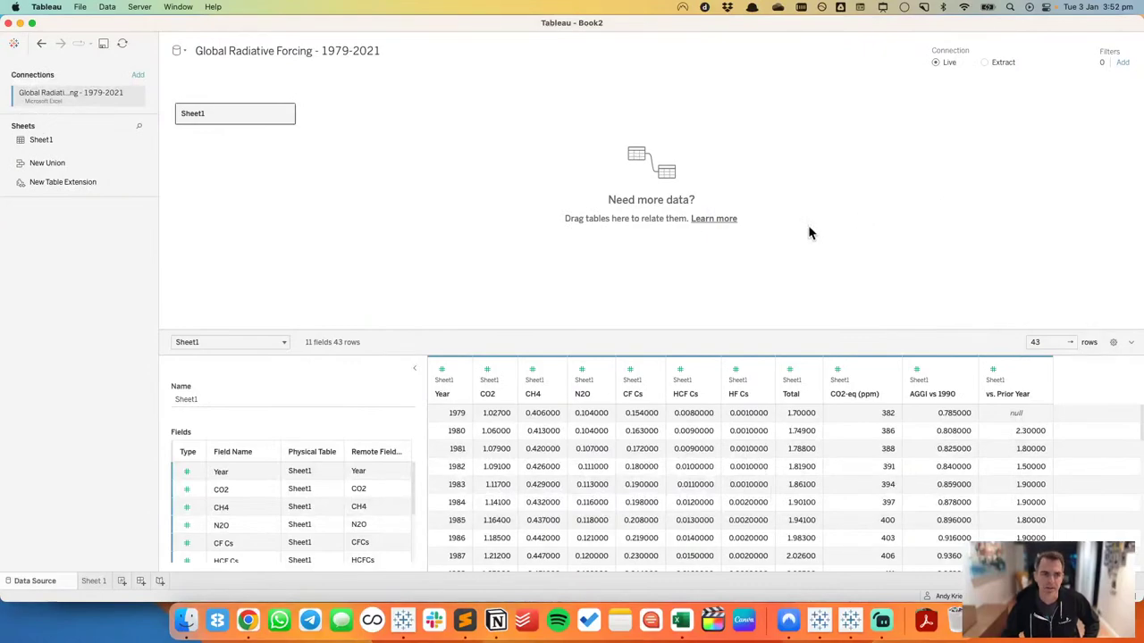
scroll(943, 471, down, 3)
scroll(943, 471, up, 3)
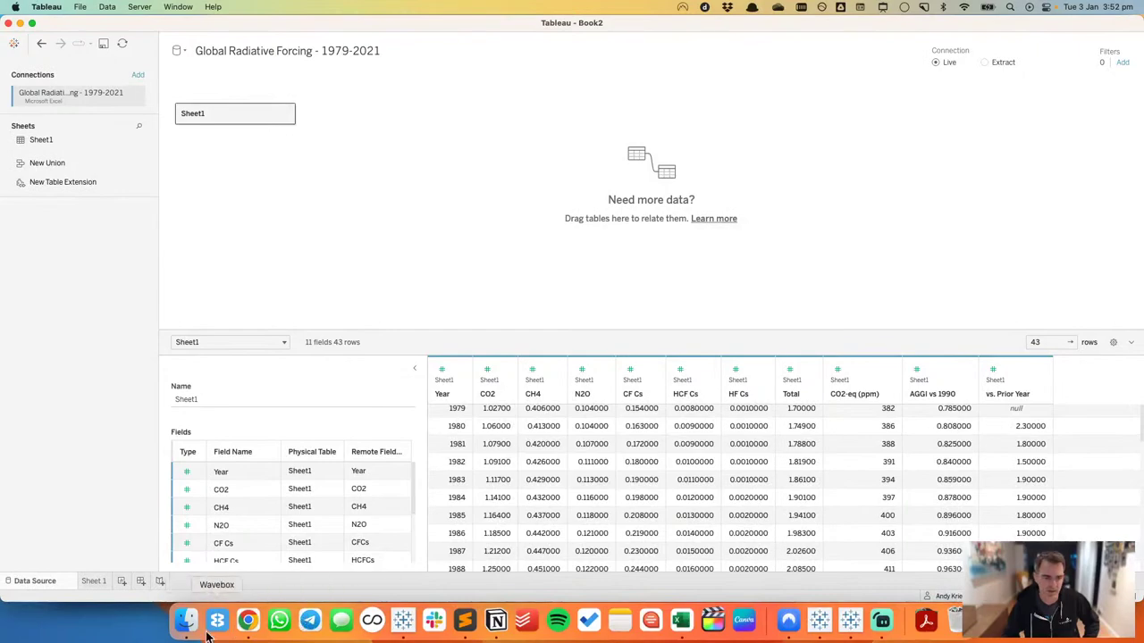
click(98, 582)
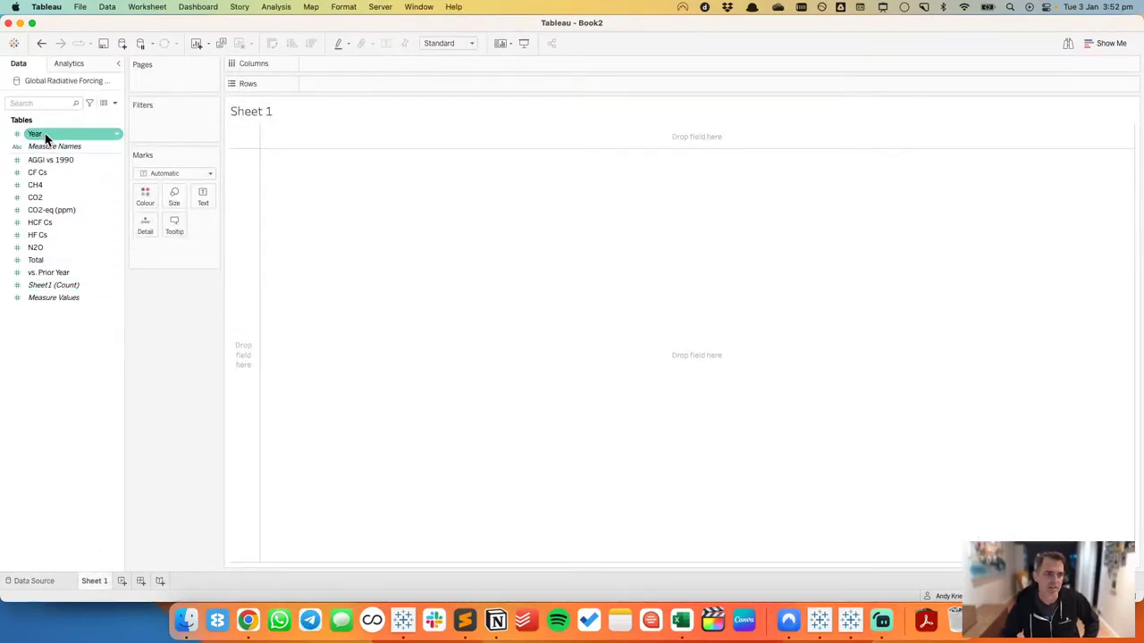
Step: Check the axes of Figure 4 in Chrome, and place Year on Columns in Tableau's Sheet 1
key(super+Tab)
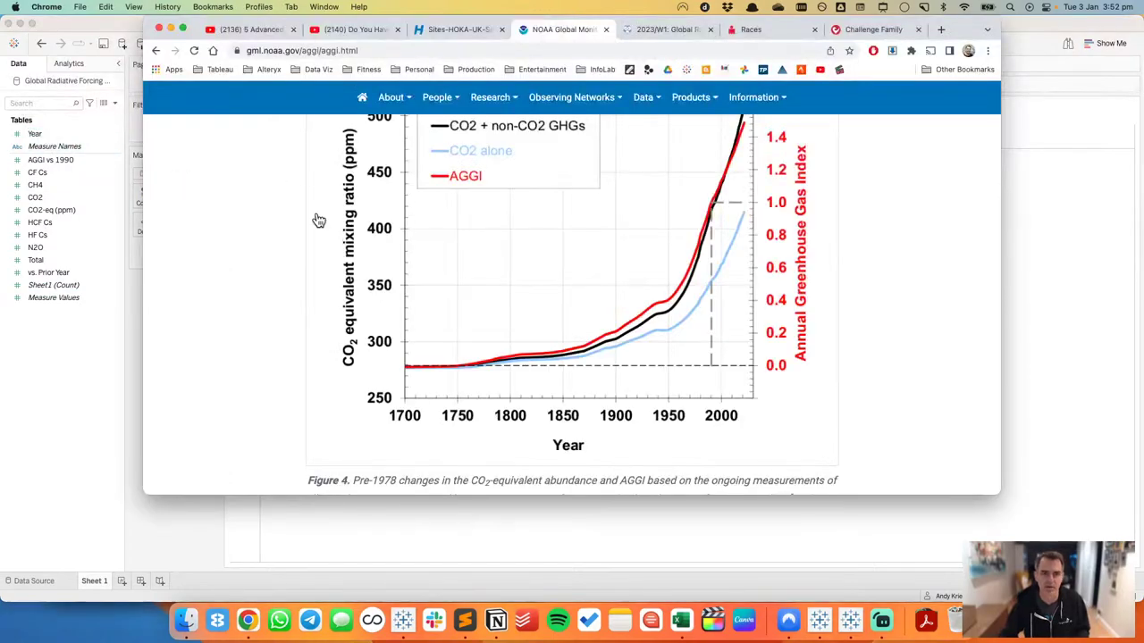
scroll(320, 220, up, 3)
scroll(321, 220, down, 1)
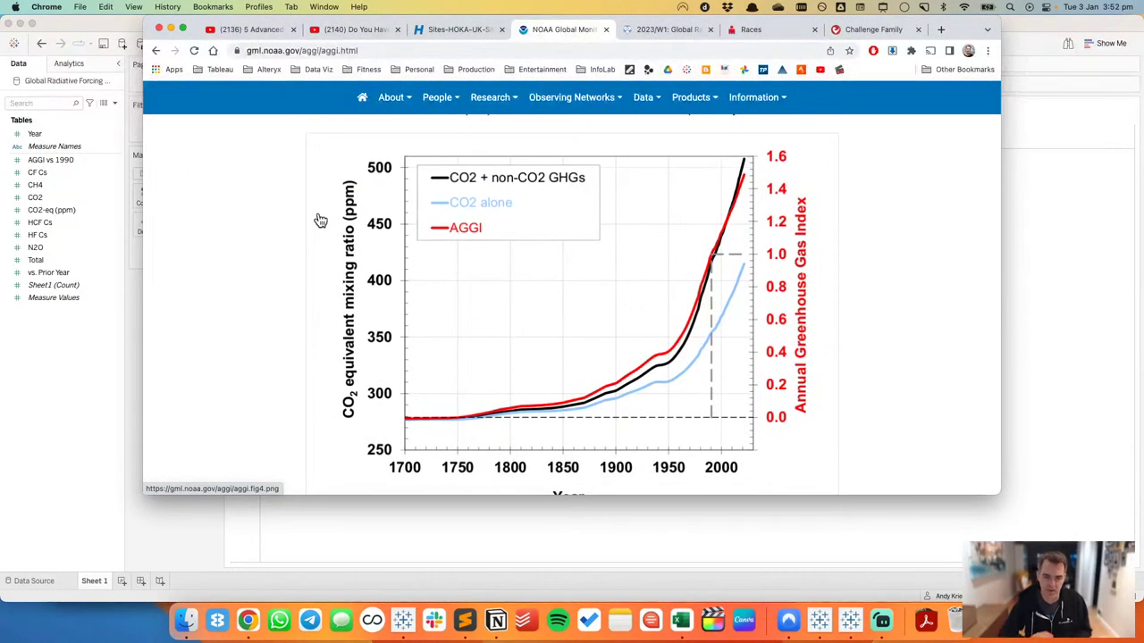
scroll(320, 220, down, 1)
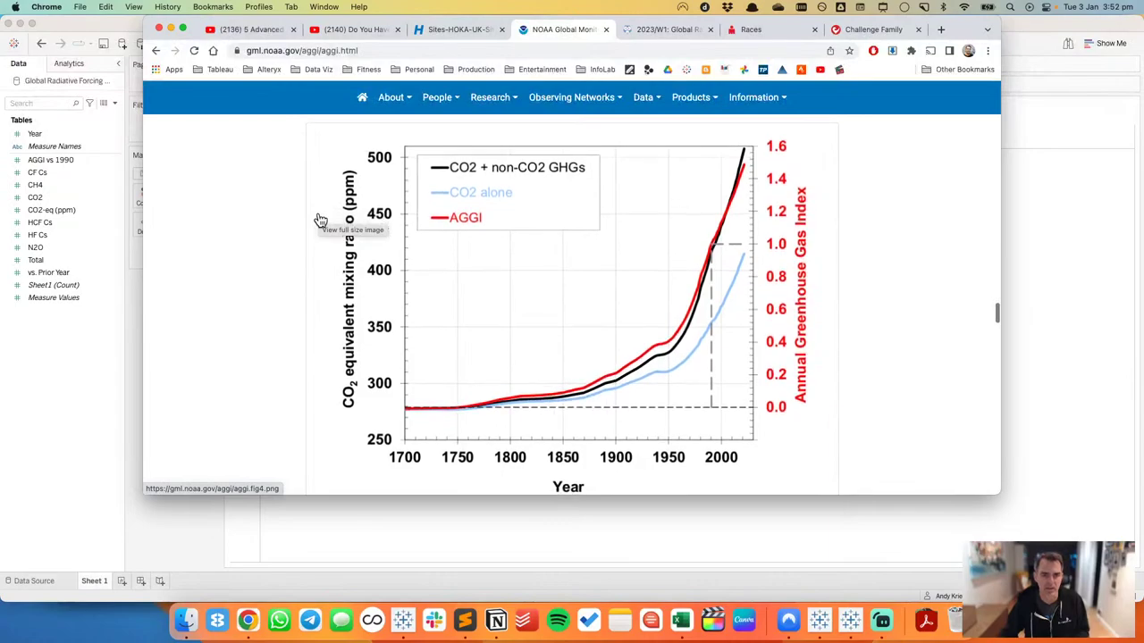
key(super+Tab)
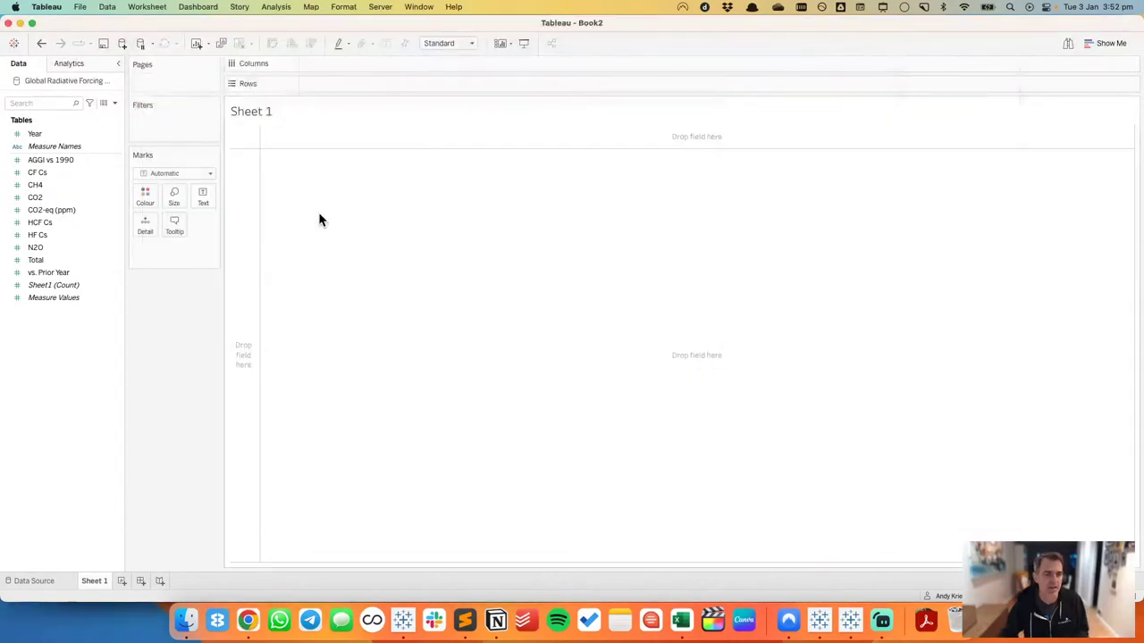
click(92, 174)
click(54, 136)
drag(54, 136, 459, 253)
Step: Check Figure 4 in Chrome again, and add CO2 to Rows in Tableau to plot it by Year
key(super+Tab)
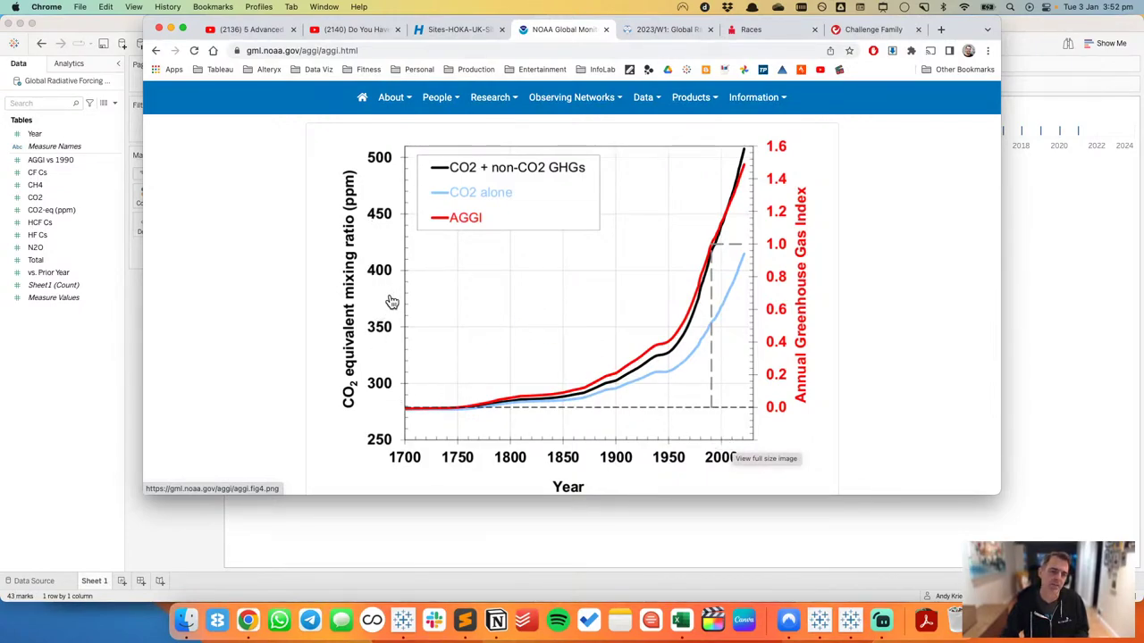
key(super+Tab)
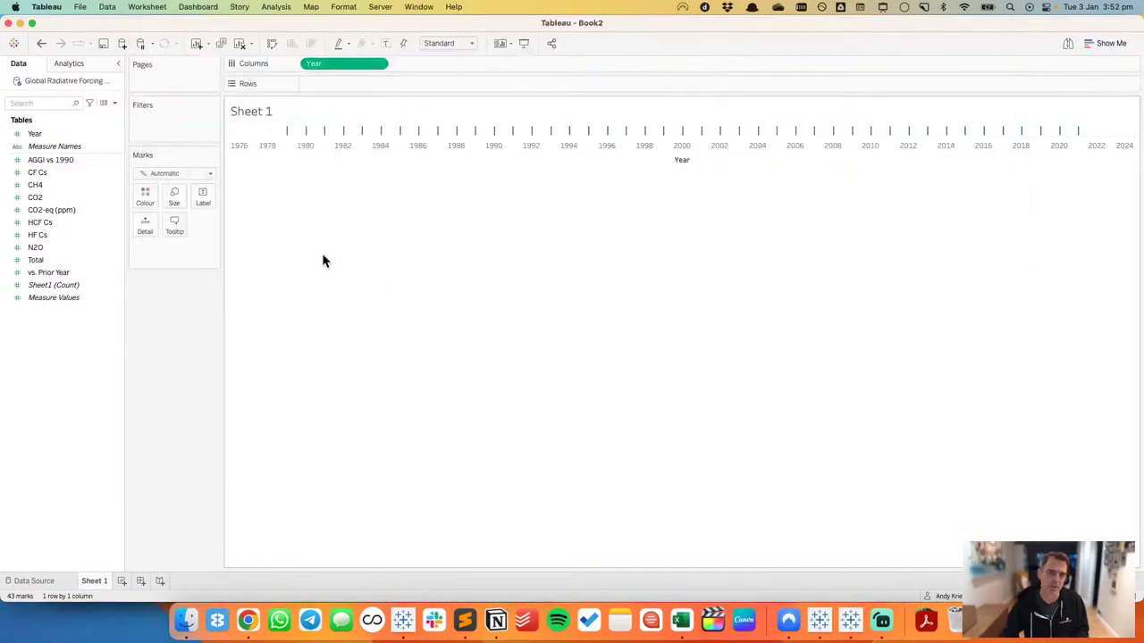
drag(36, 197, 353, 82)
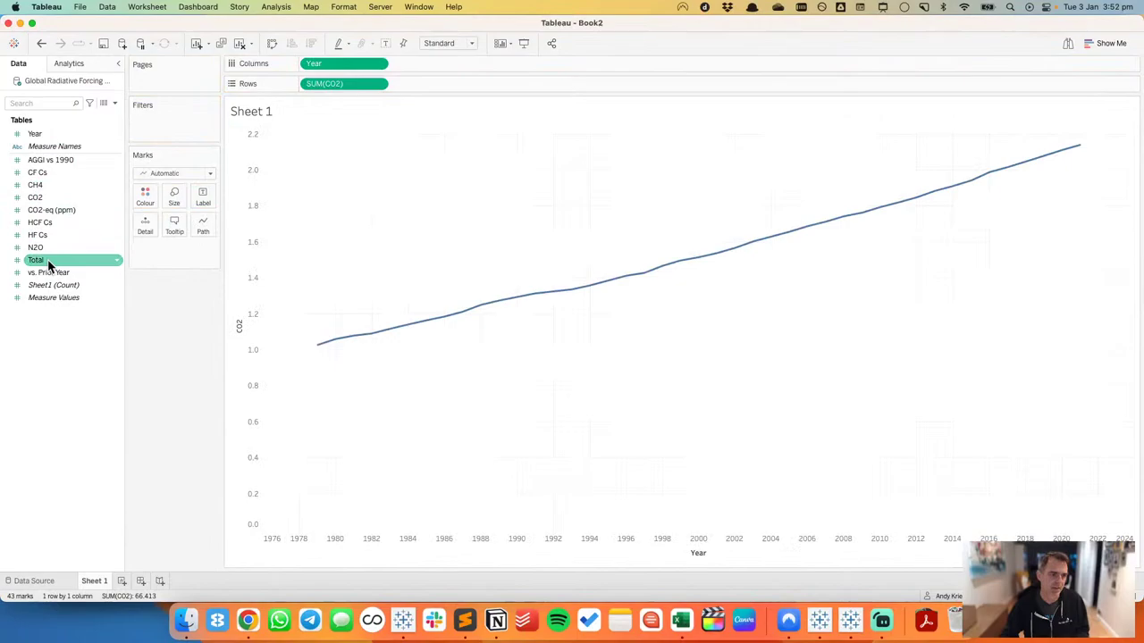
Step: Look up the Total column of Table 2 in Chrome, and add Total to the CO2 line chart's value axis in Tableau
key(super+Tab)
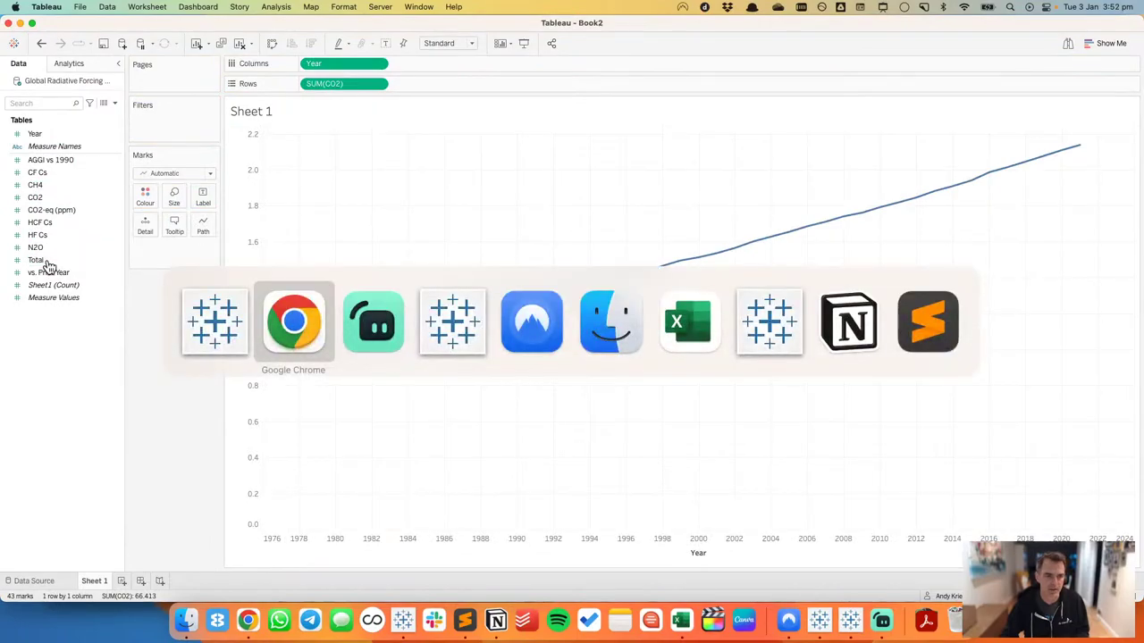
scroll(592, 229, down, 5)
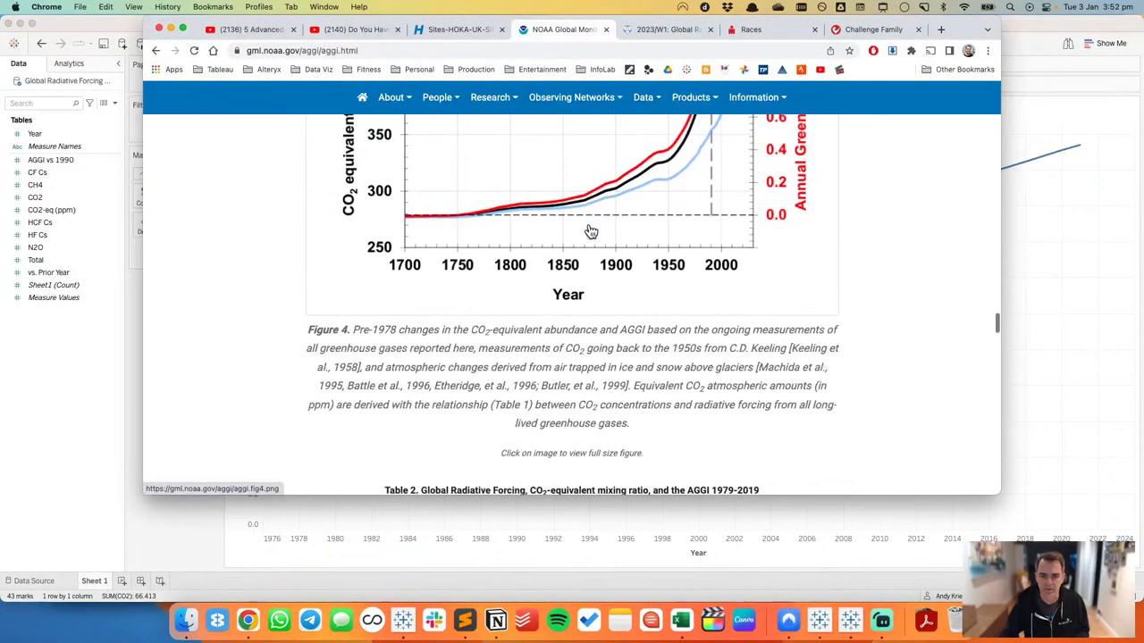
scroll(592, 232, down, 3)
key(super+Tab)
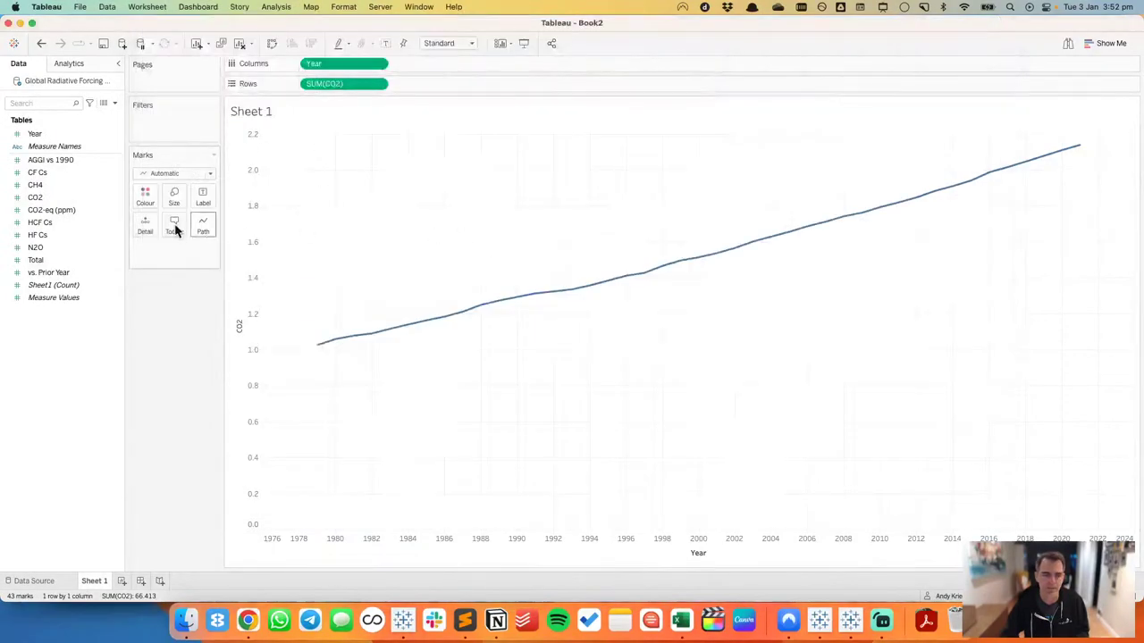
drag(38, 260, 265, 255)
Step: Consult Figure 4 in Chrome, add AGGI vs 1990 as a second axis on the Tableau chart, and check the Total line's highlight
key(super+Tab)
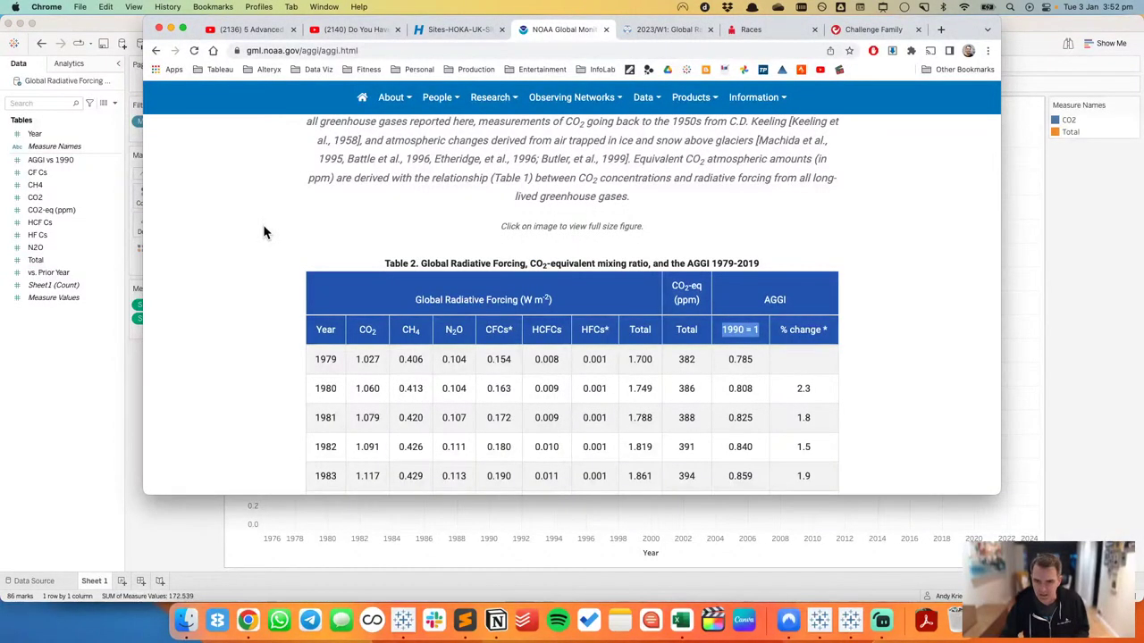
scroll(263, 232, up, 8)
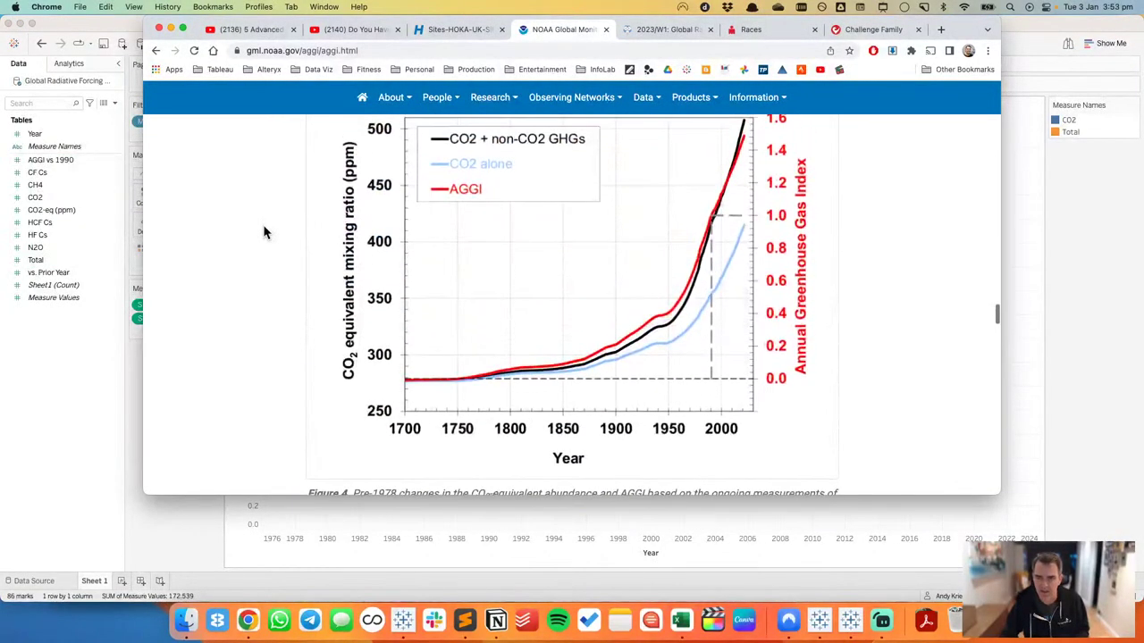
key(super+Tab)
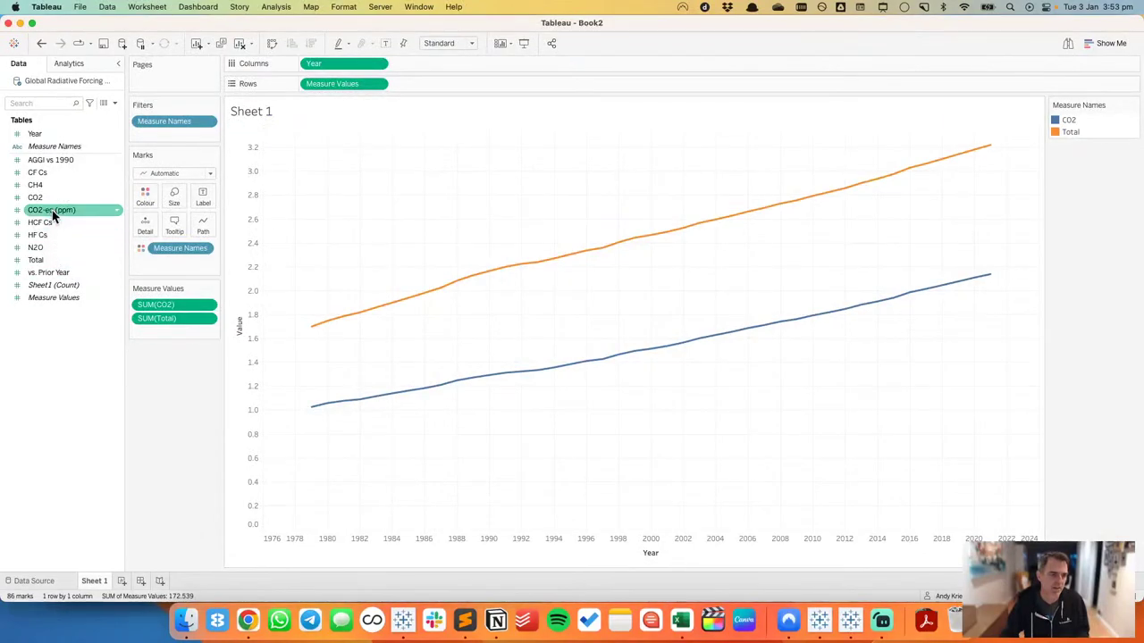
drag(55, 161, 1036, 235)
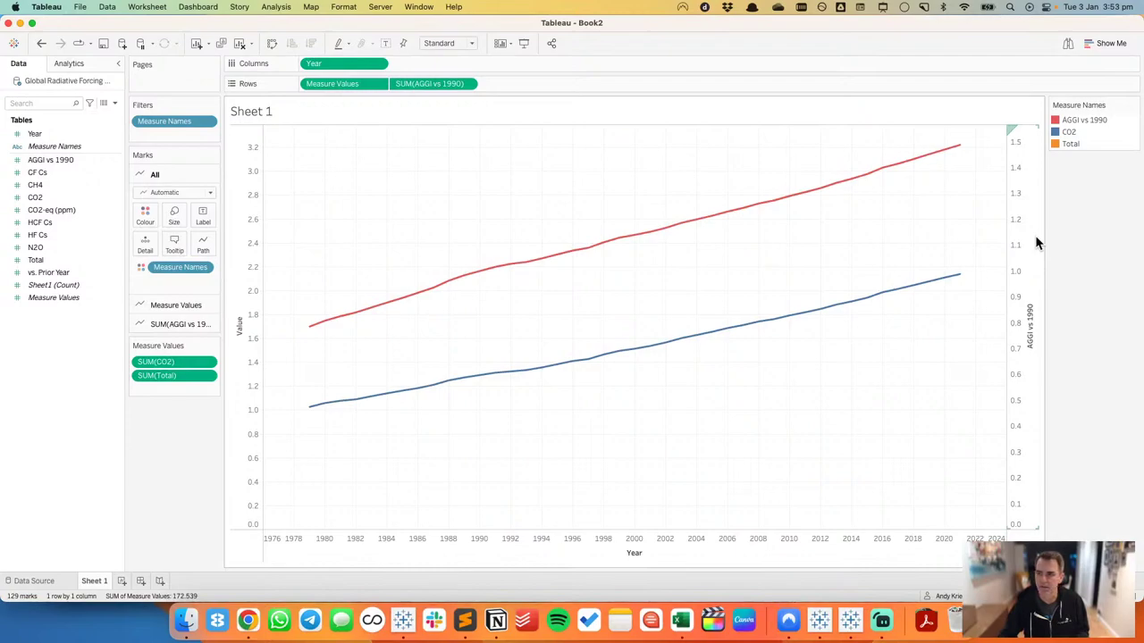
click(1074, 146)
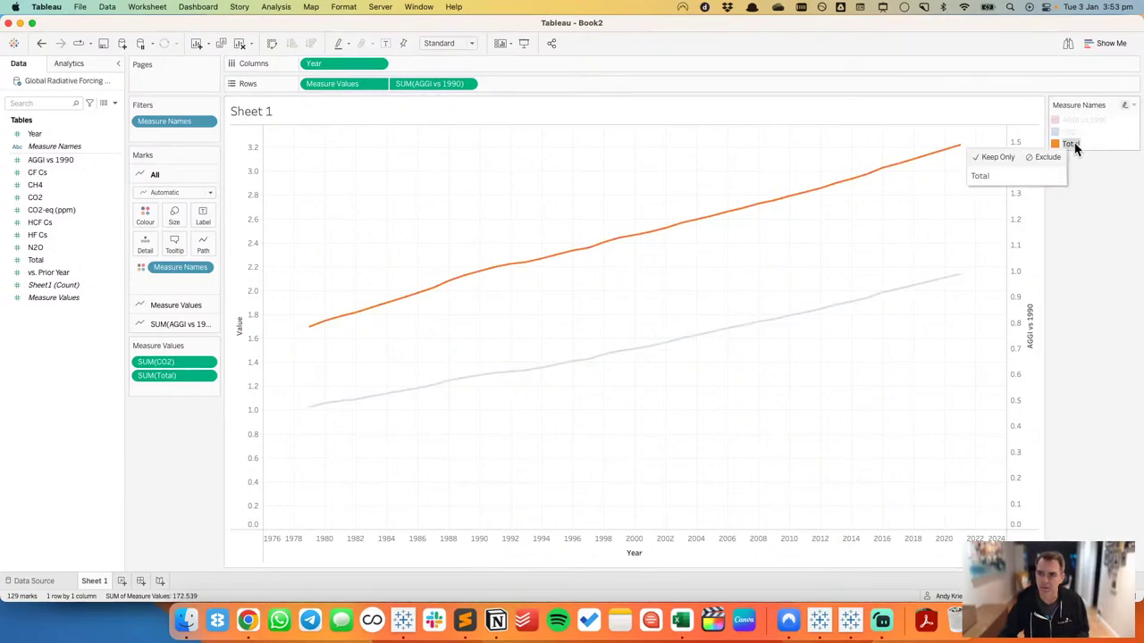
click(943, 259)
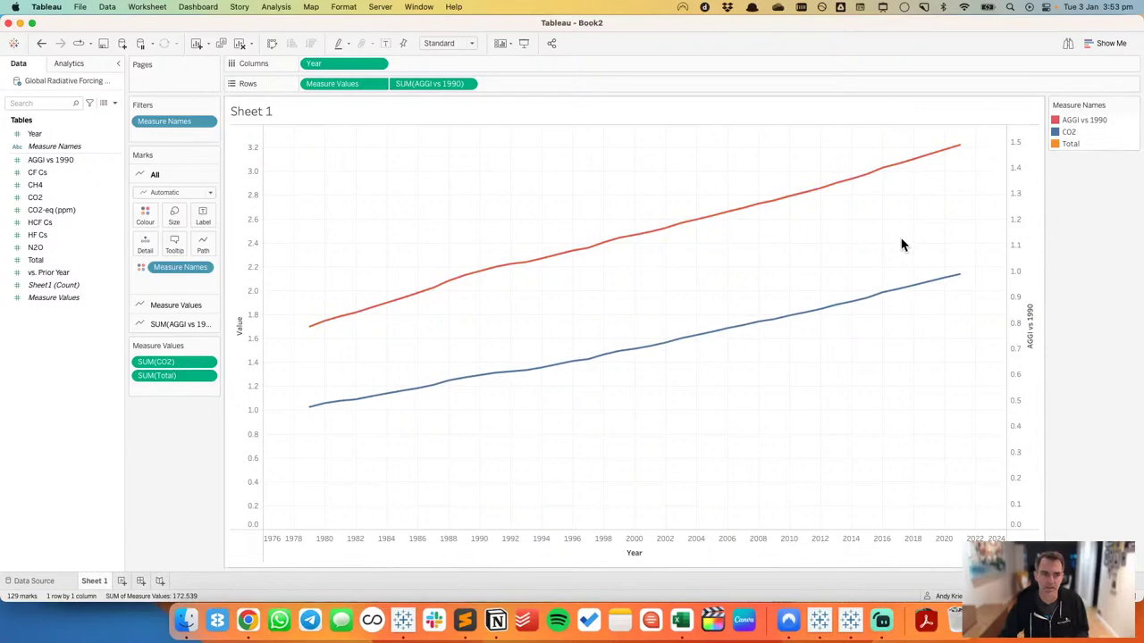
Step: Compare the Tableau dual-axis chart of CO2, Total and AGGI vs 1990 with the lines and axes of Figure 4 in Chrome
key(super+Tab)
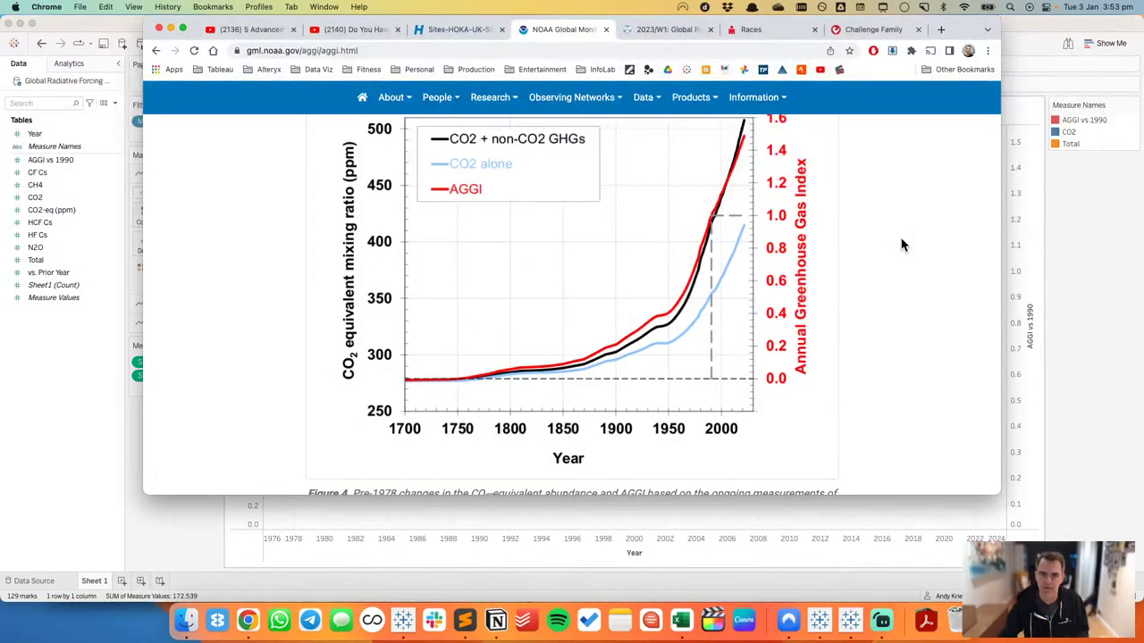
scroll(902, 245, up, 1)
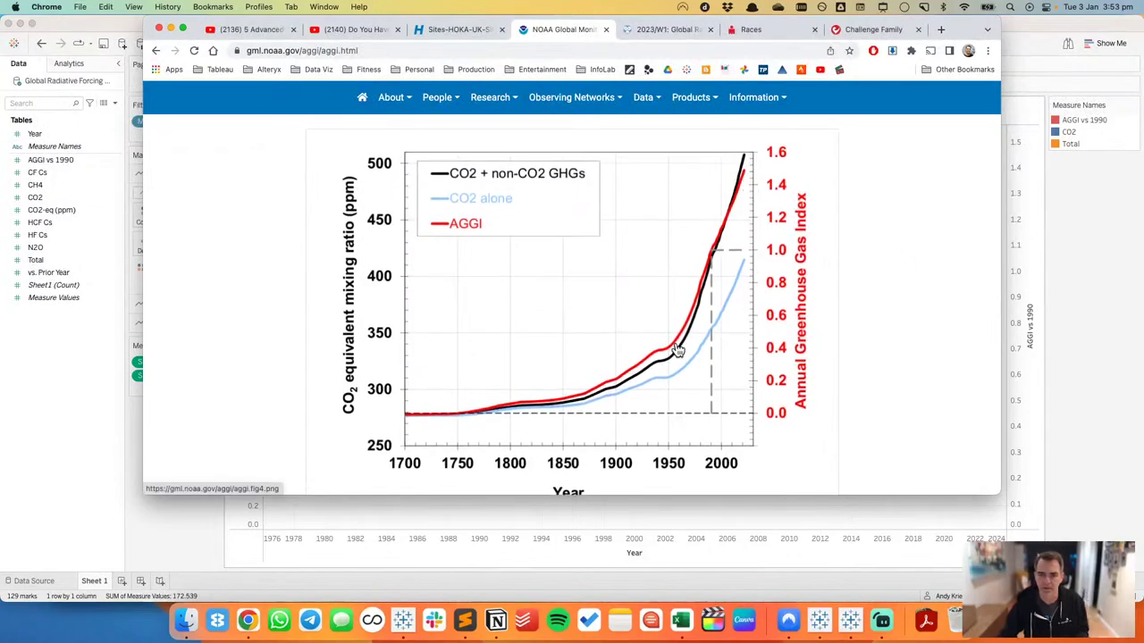
key(super+Tab)
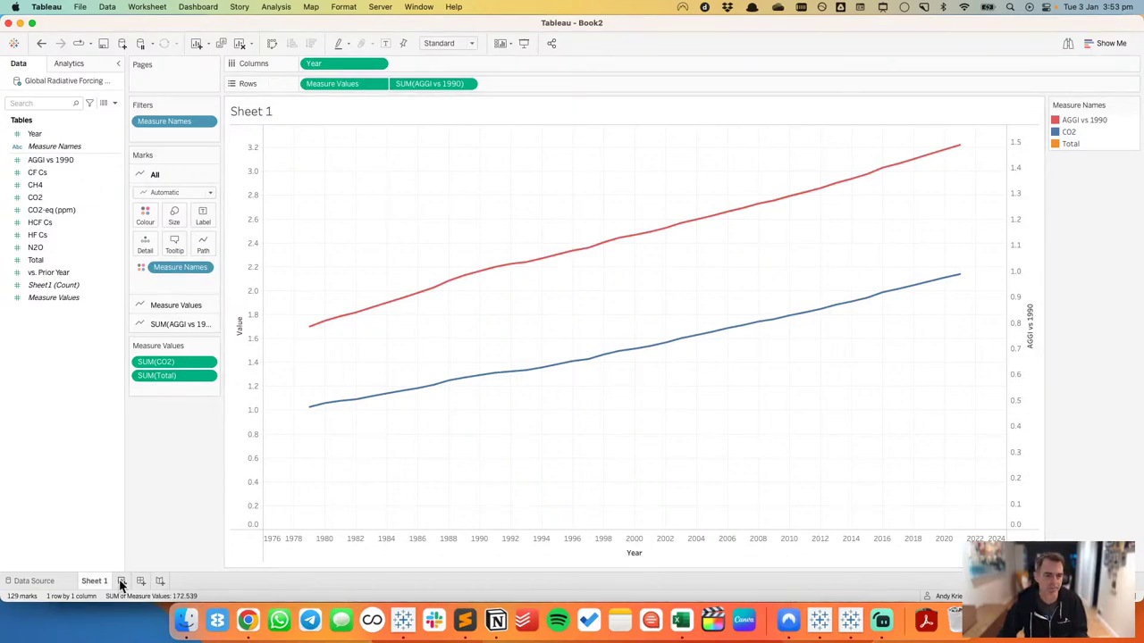
key(super+Tab)
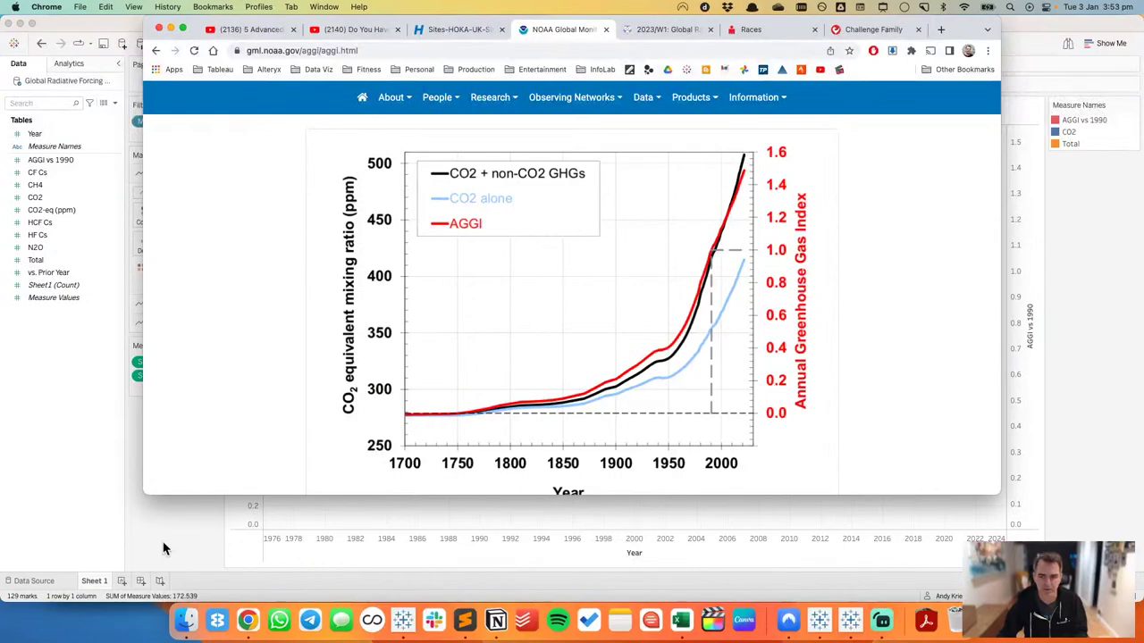
key(super+Tab)
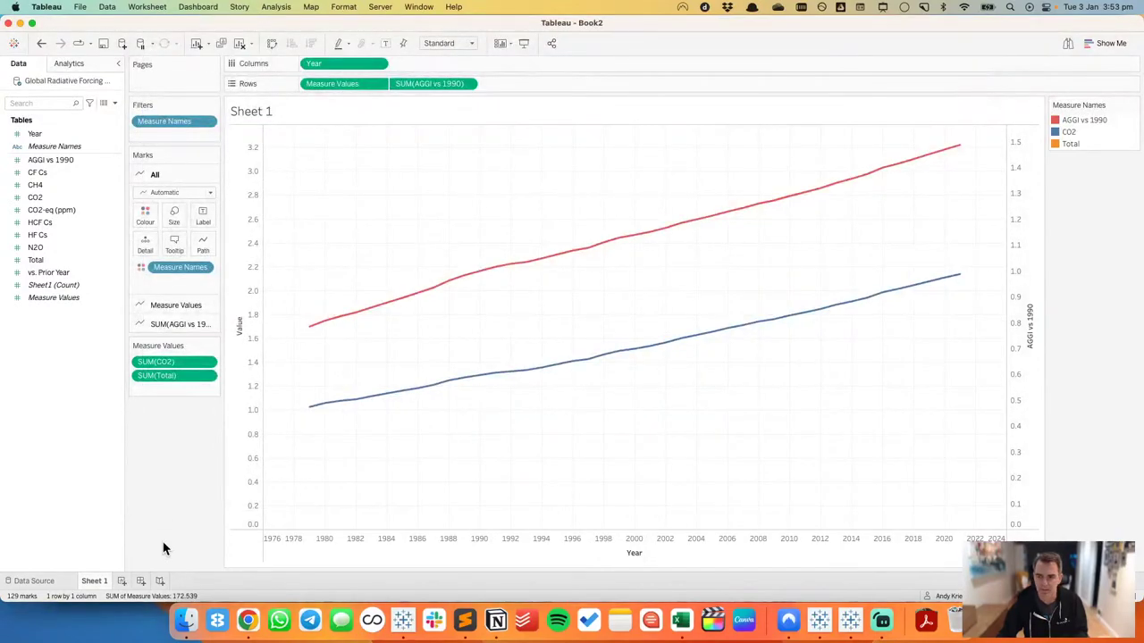
key(super+Tab)
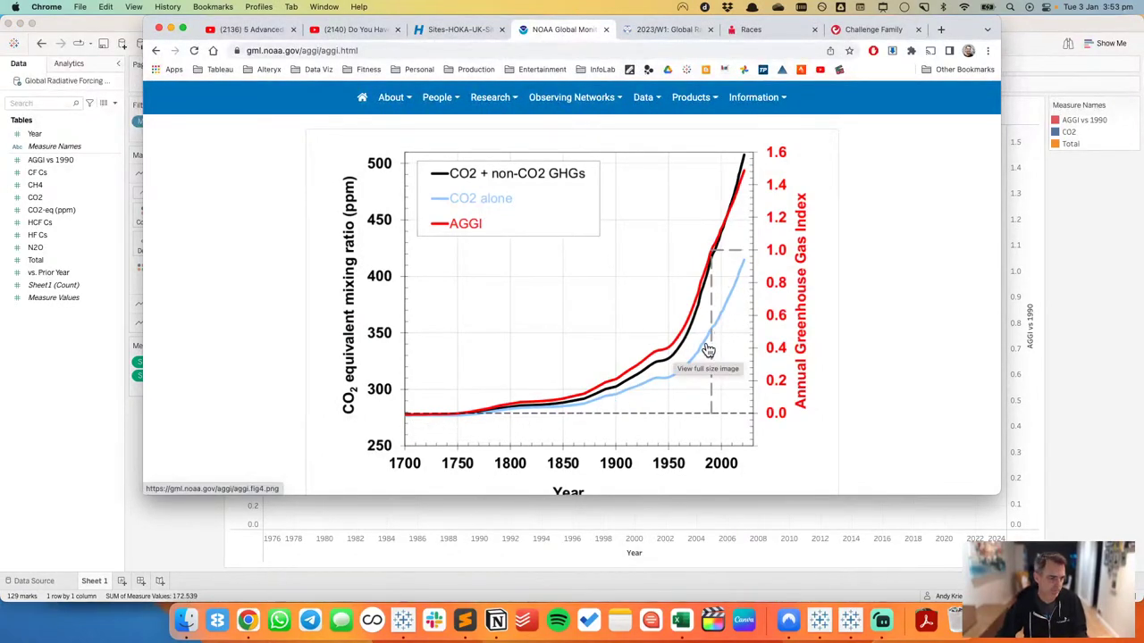
key(super+Tab)
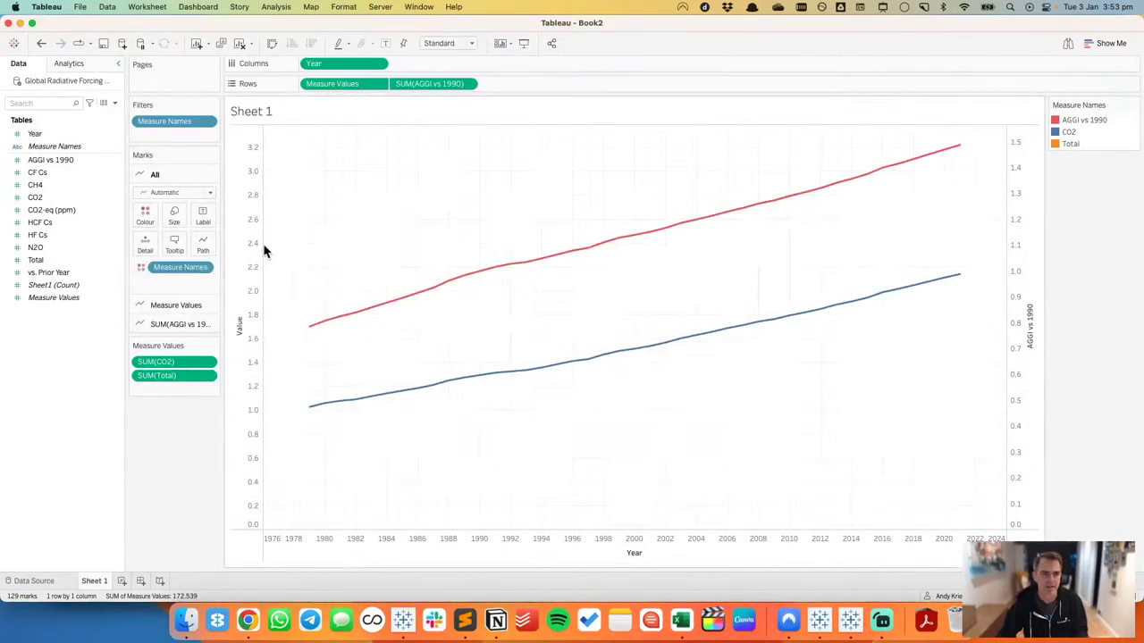
Step: Create a new worksheet with Year on Columns, try AGGI vs 1990 on Rows, and replace it with vs. Prior Year
click(121, 581)
click(89, 134)
drag(88, 139, 371, 65)
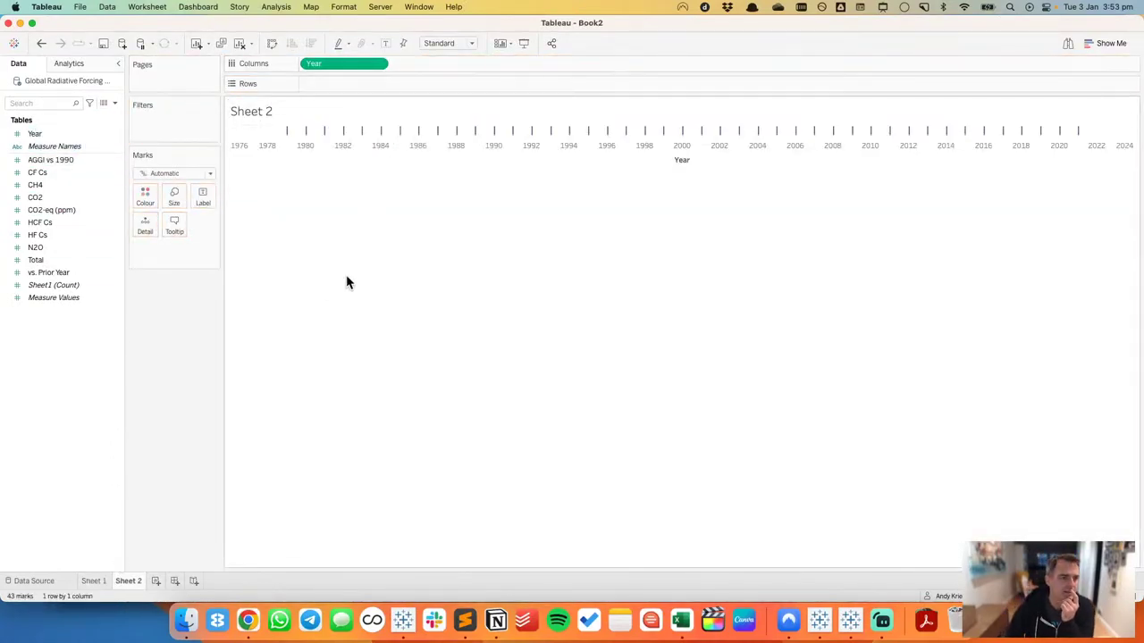
click(46, 162)
drag(47, 165, 323, 86)
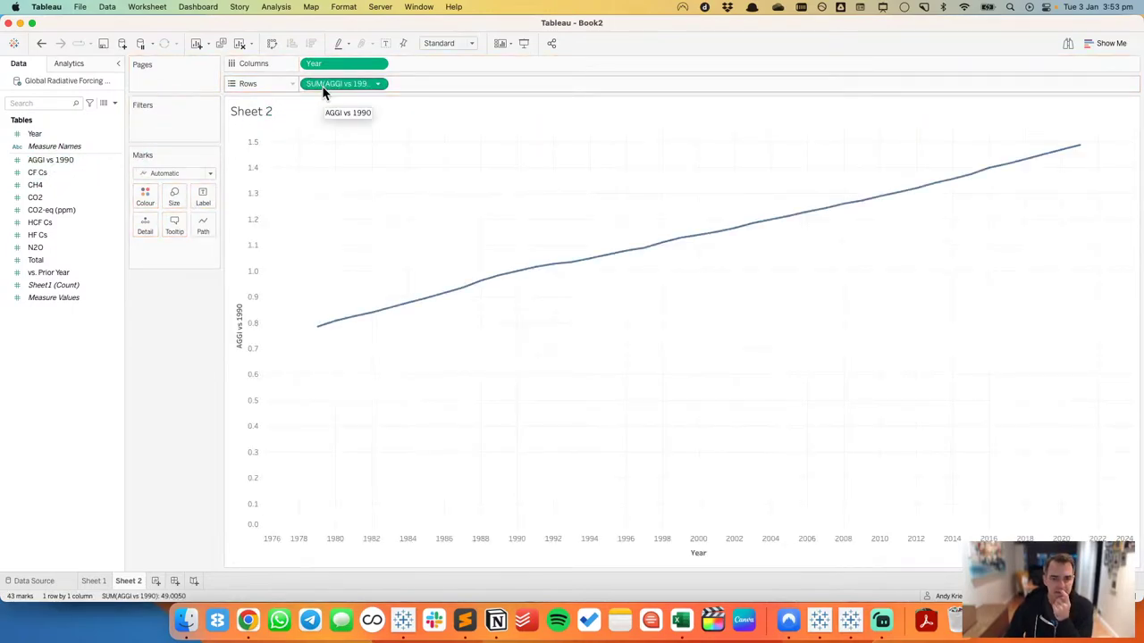
drag(54, 274, 338, 87)
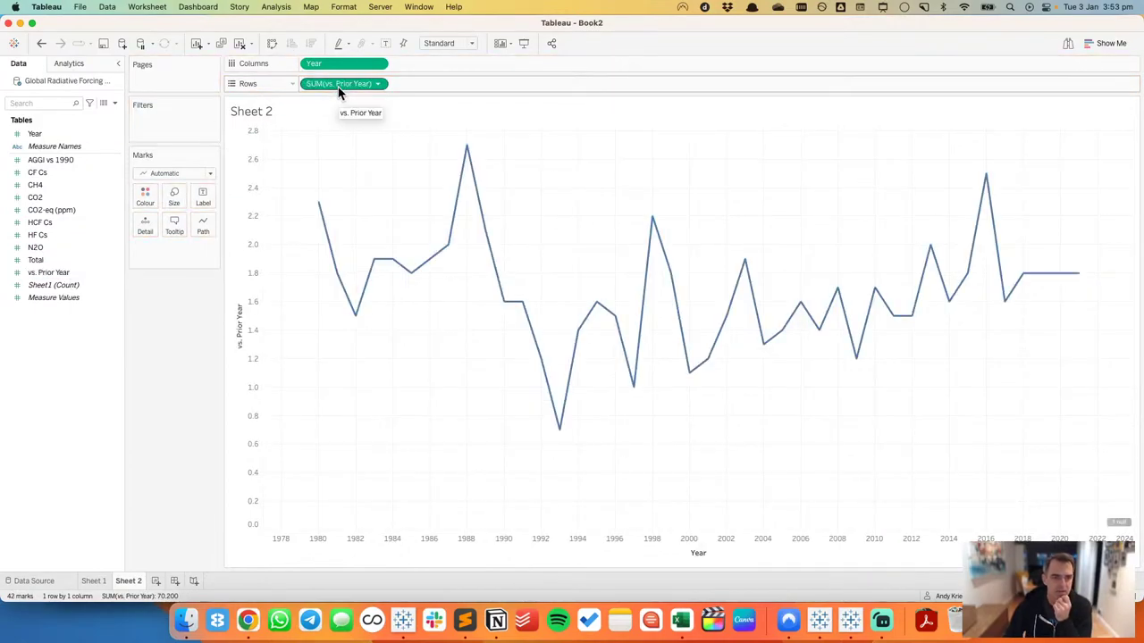
Step: Switch to Chrome, examine the AGGI % change column in Table 2 for 1980, and return to Tableau
key(super+Tab)
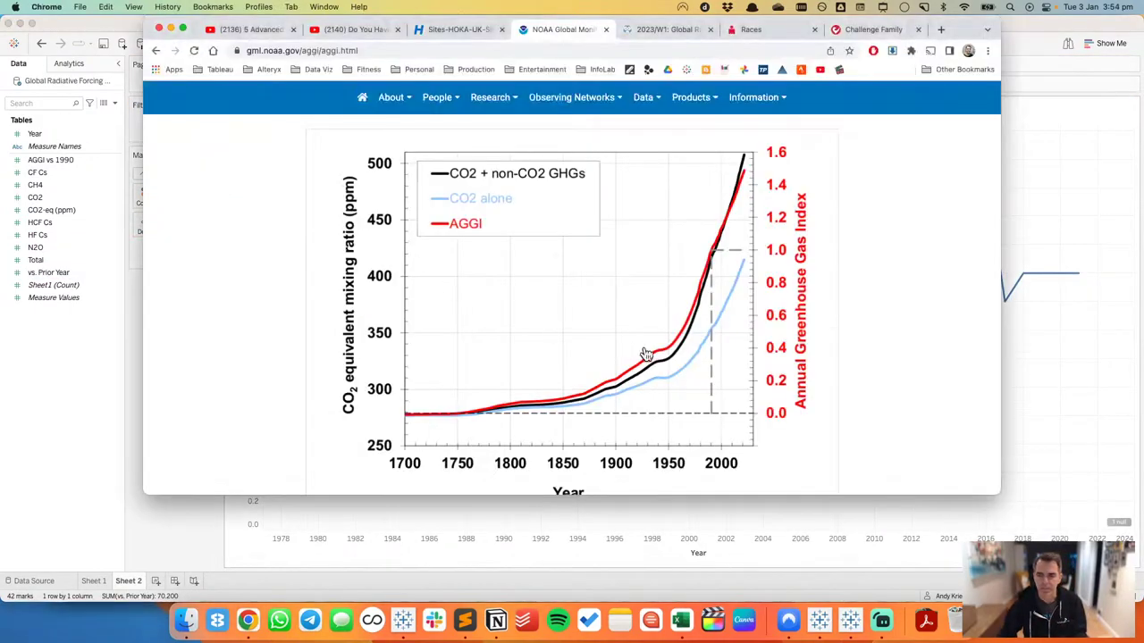
scroll(613, 408, down, 10)
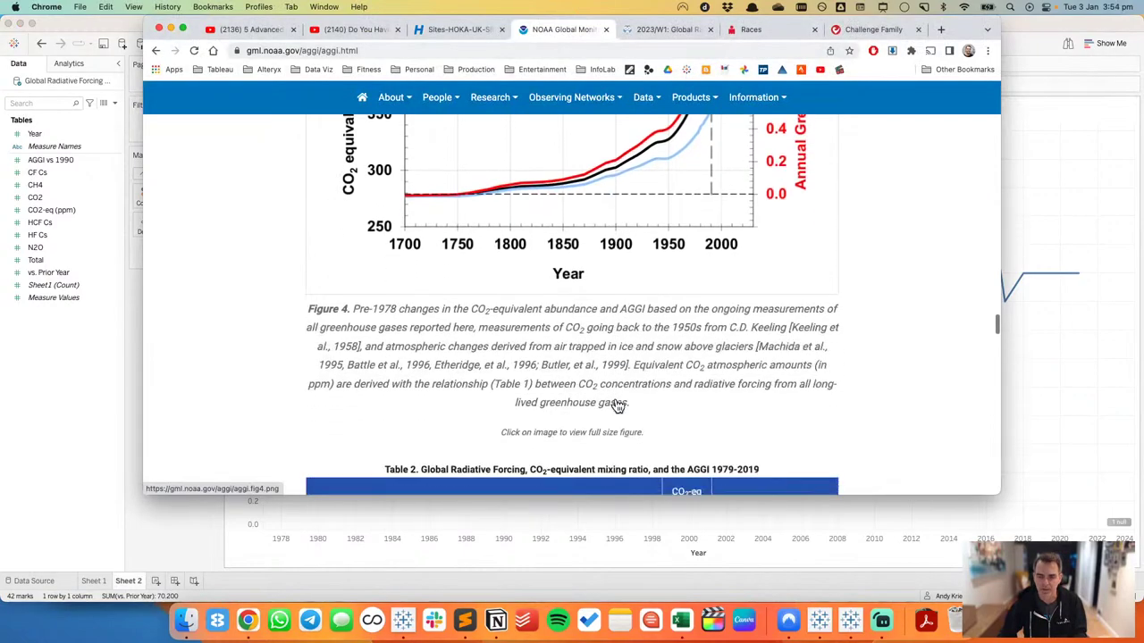
scroll(616, 405, down, 5)
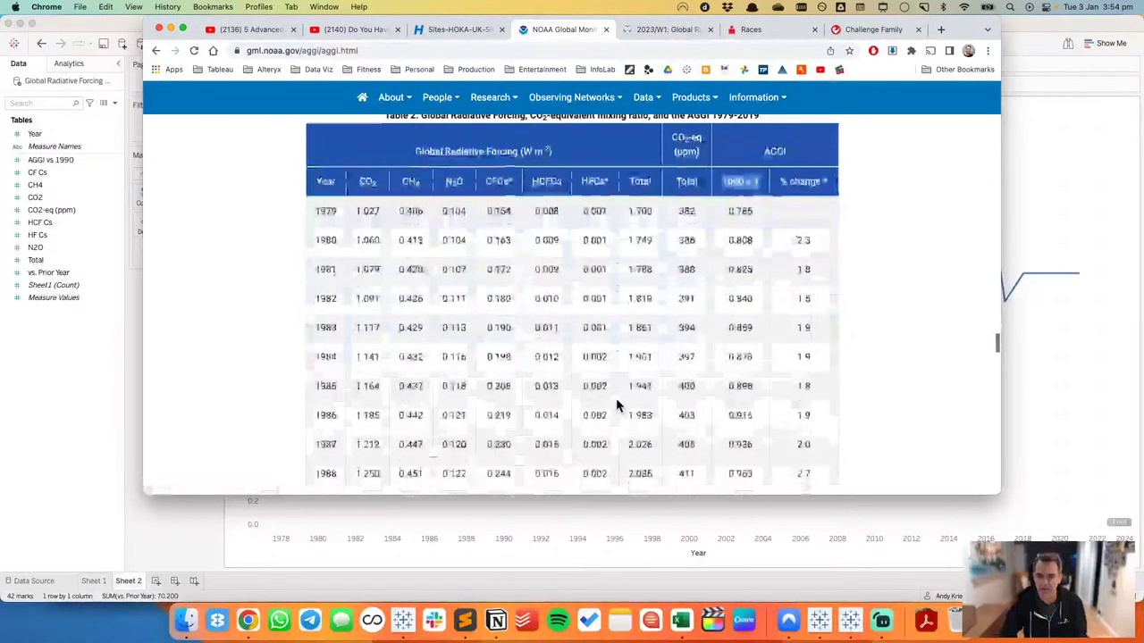
click(801, 240)
double_click(802, 239)
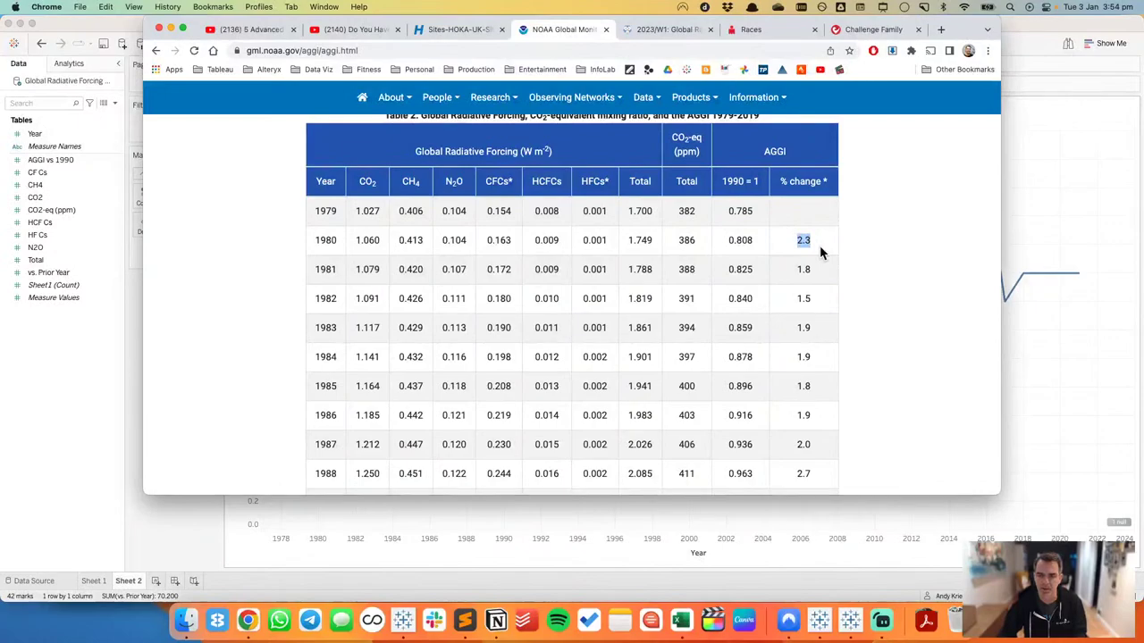
key(super+Tab)
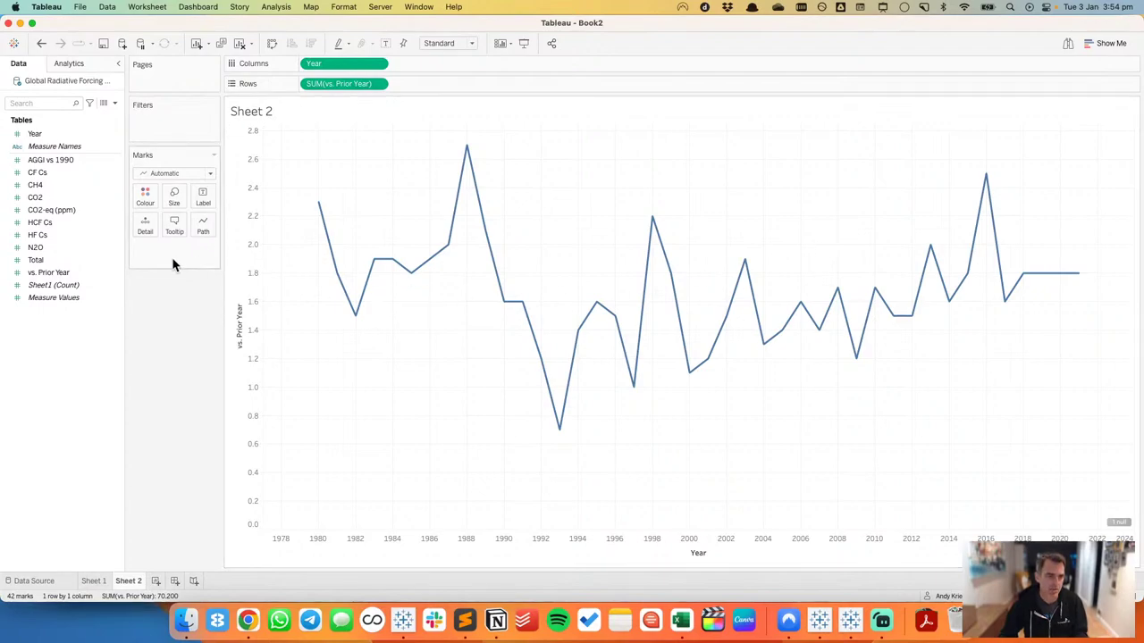
Step: Set the default number format of vs. Prior Year to Number (Custom) with 1 decimal place and a % suffix
click(36, 273)
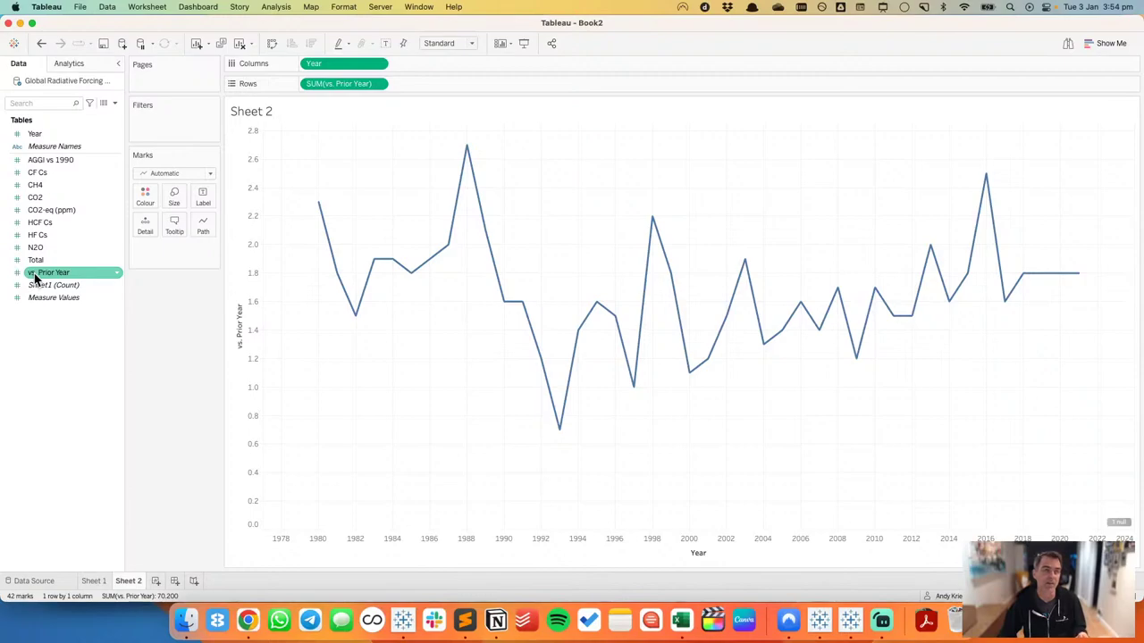
click(42, 277)
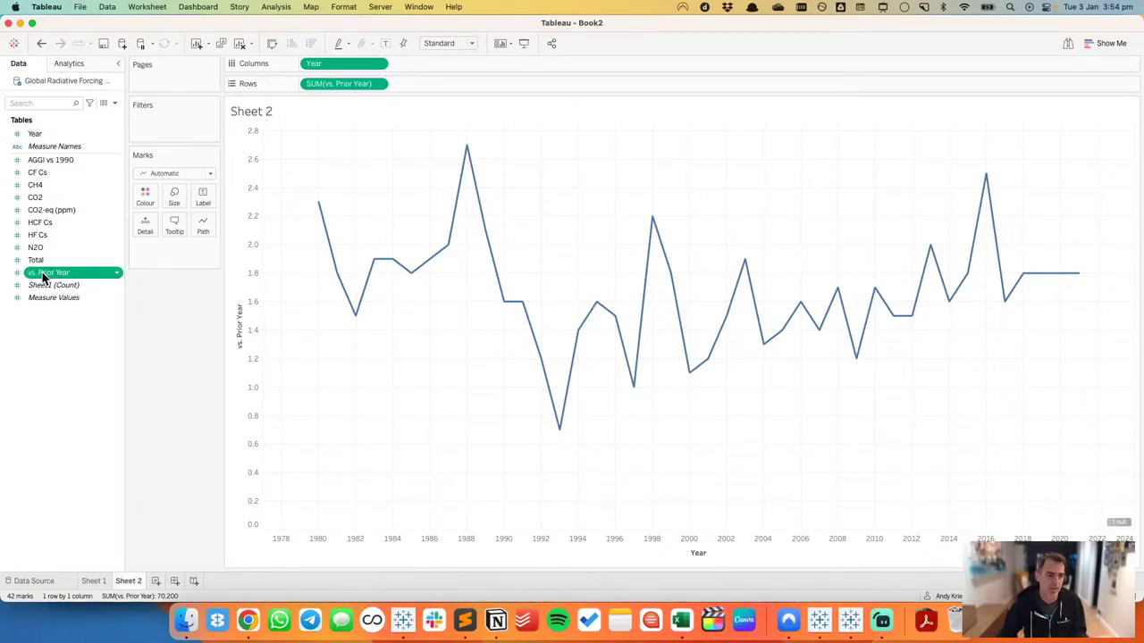
right_click(42, 277)
mouse_move(113, 417)
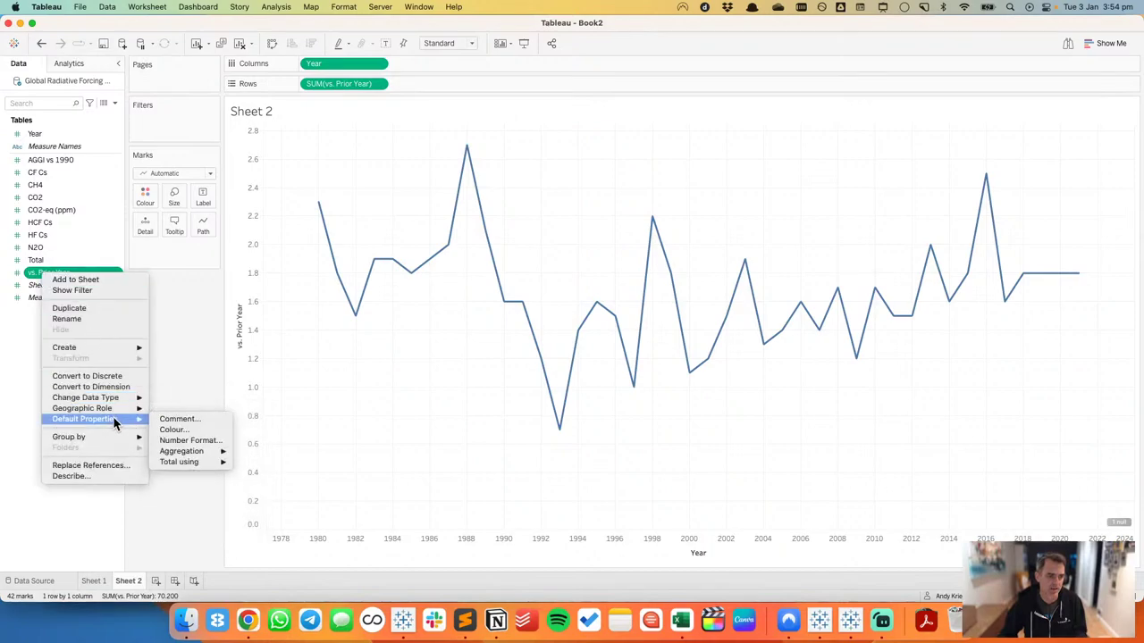
click(197, 441)
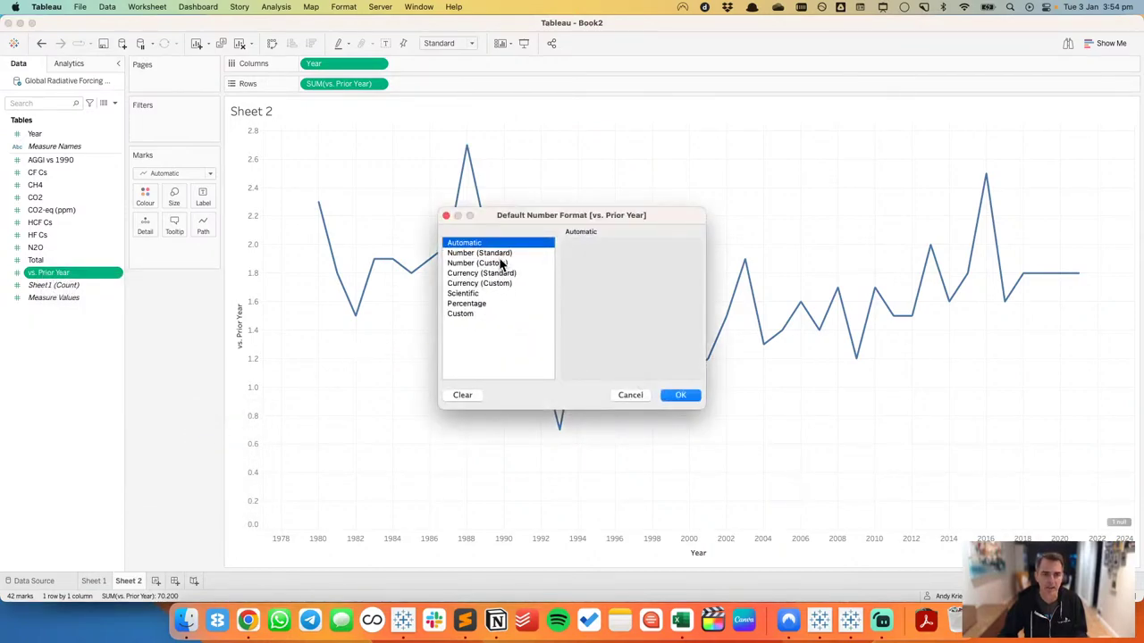
click(498, 255)
key(super+Tab)
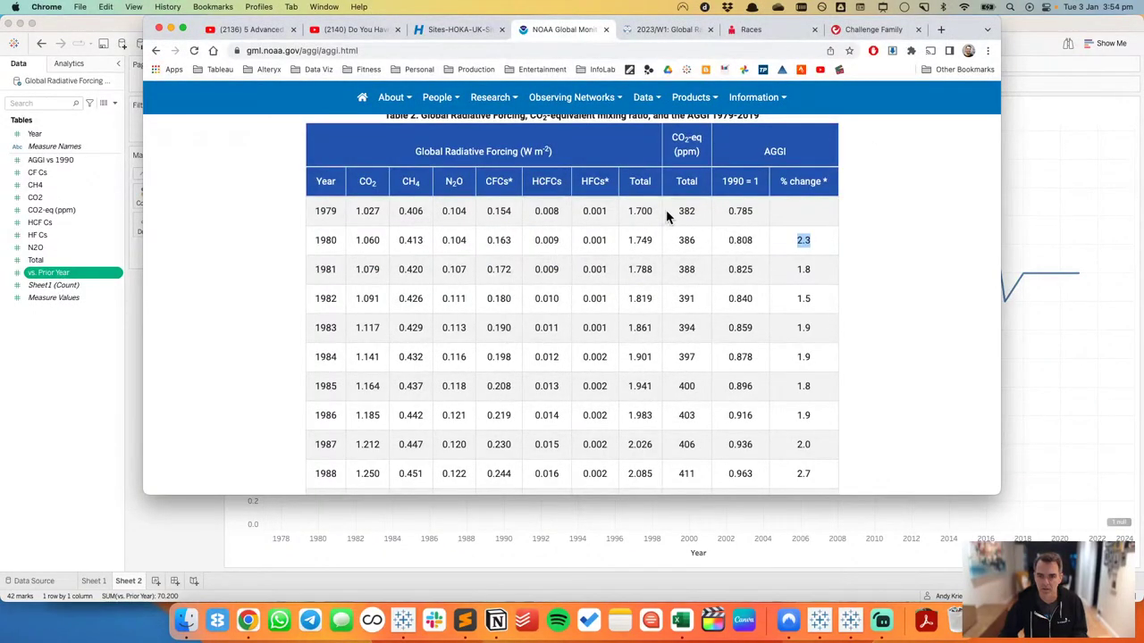
key(super+Tab)
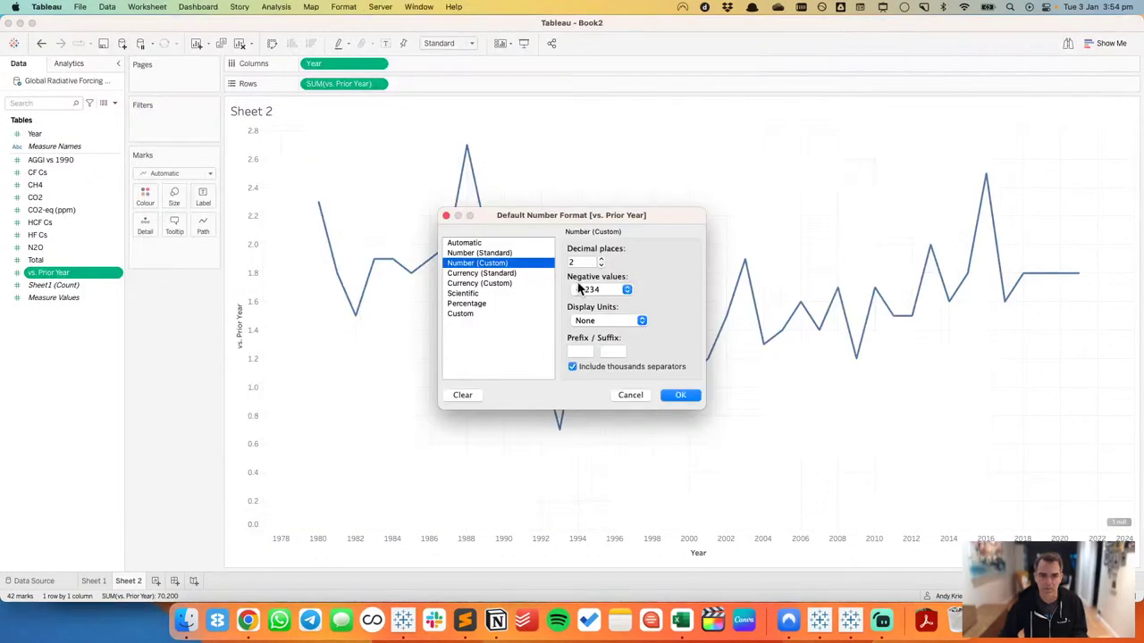
click(600, 266)
click(611, 350)
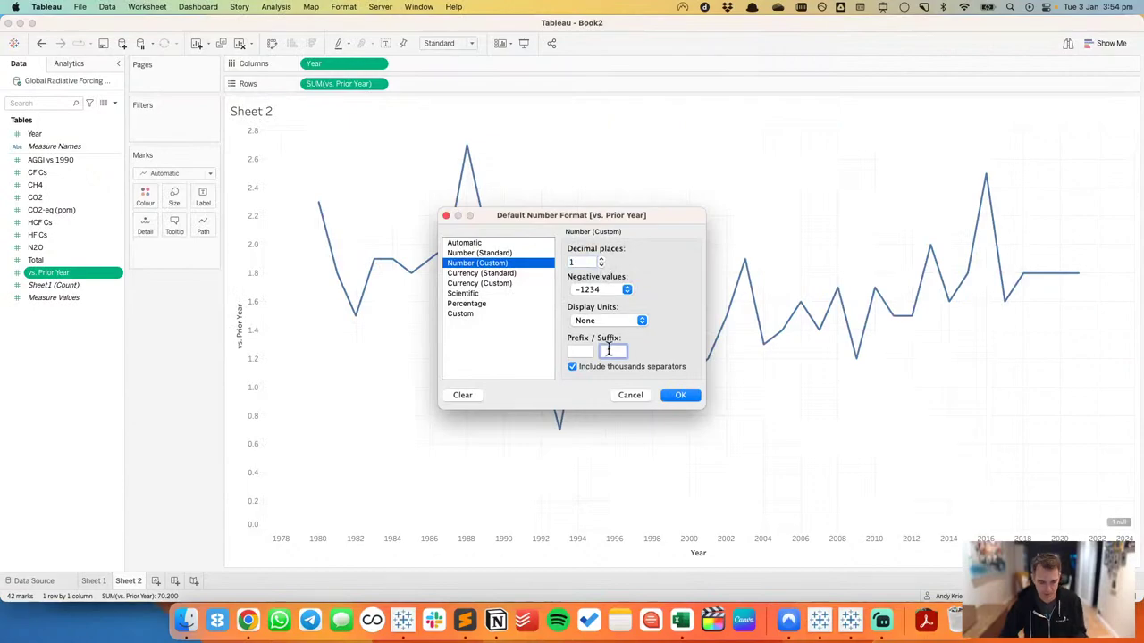
text(%)
click(675, 395)
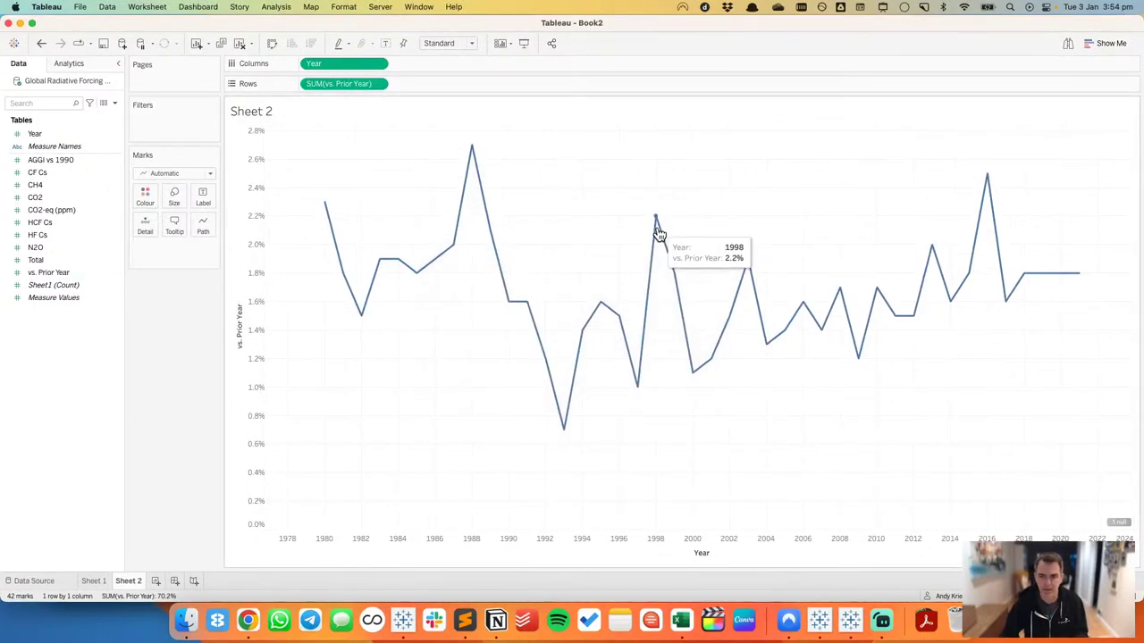
Step: Show mark labels on the vs. Prior Year line at its line ends only, and check the 1980 point
click(202, 196)
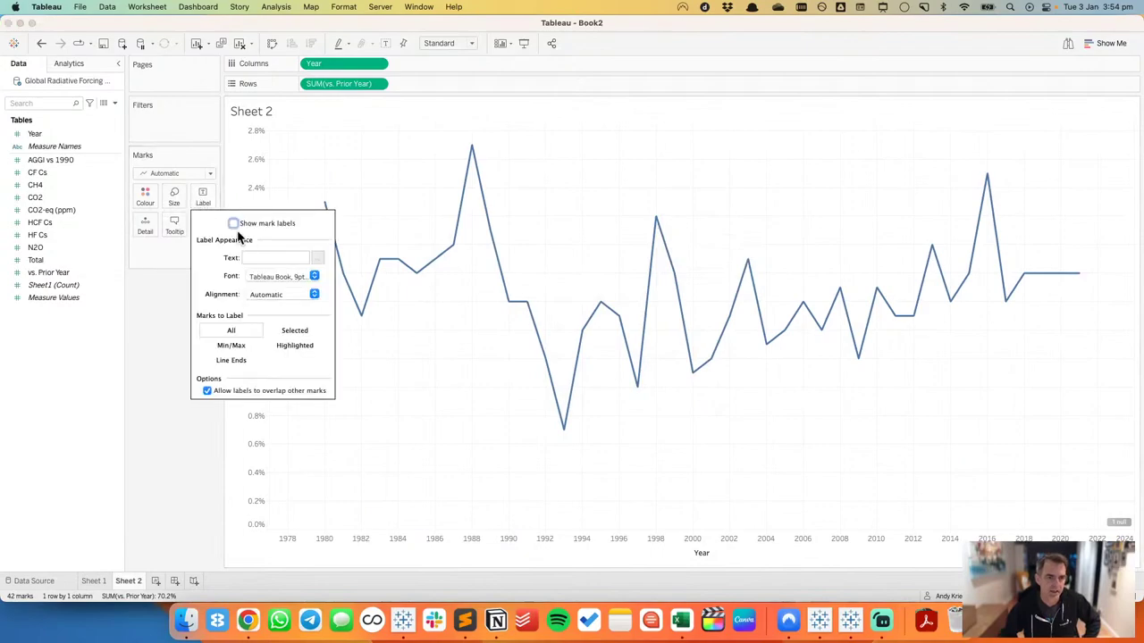
click(235, 225)
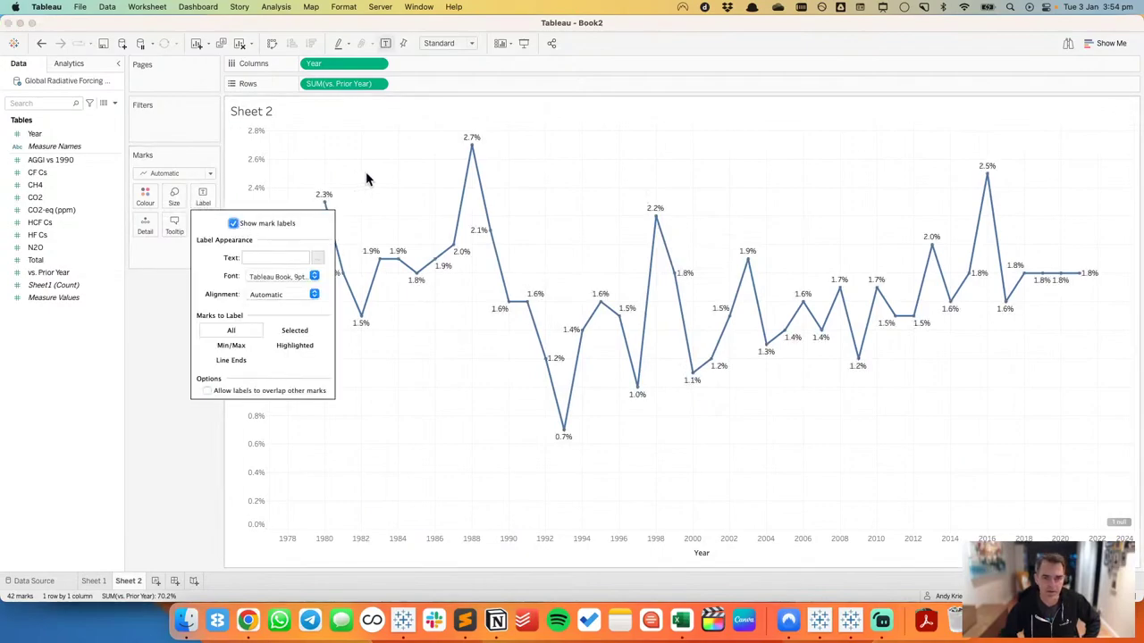
click(224, 361)
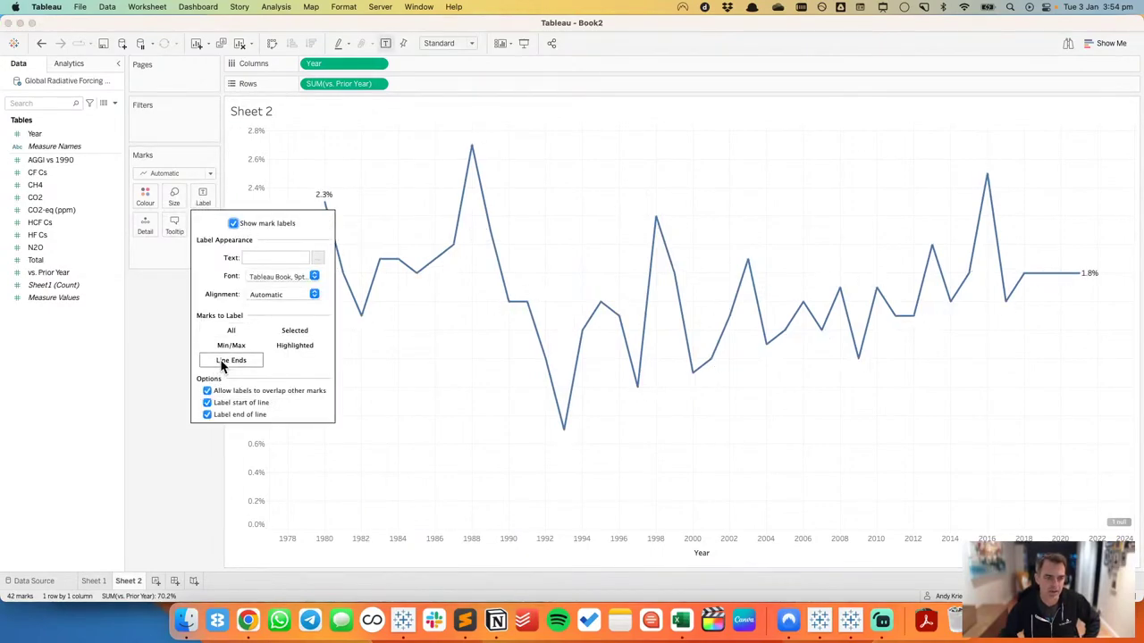
click(414, 379)
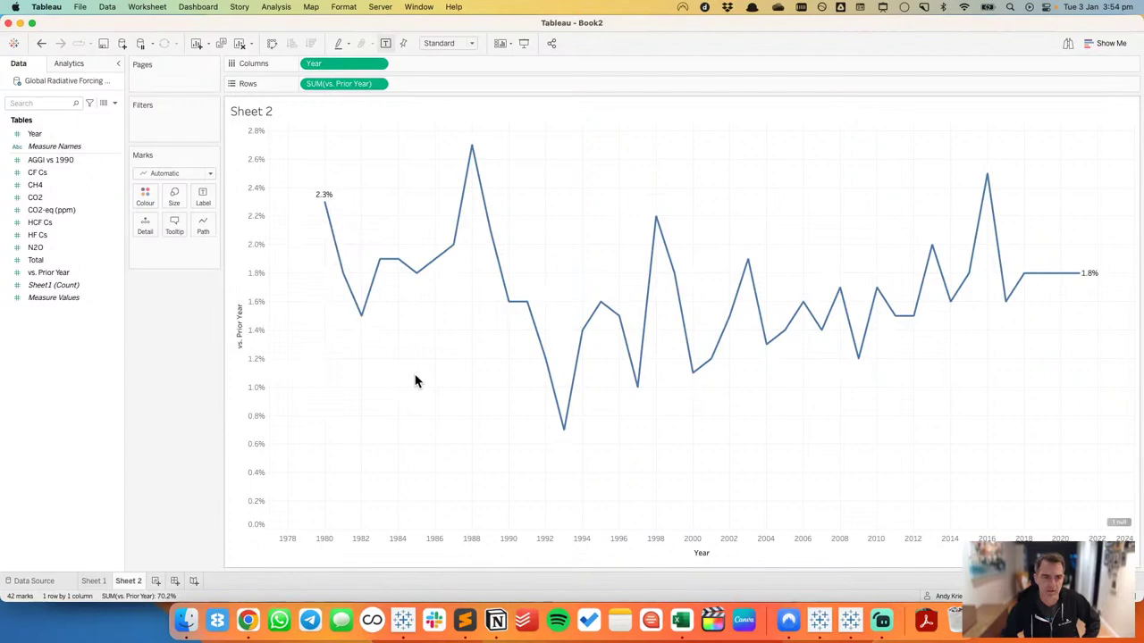
click(326, 203)
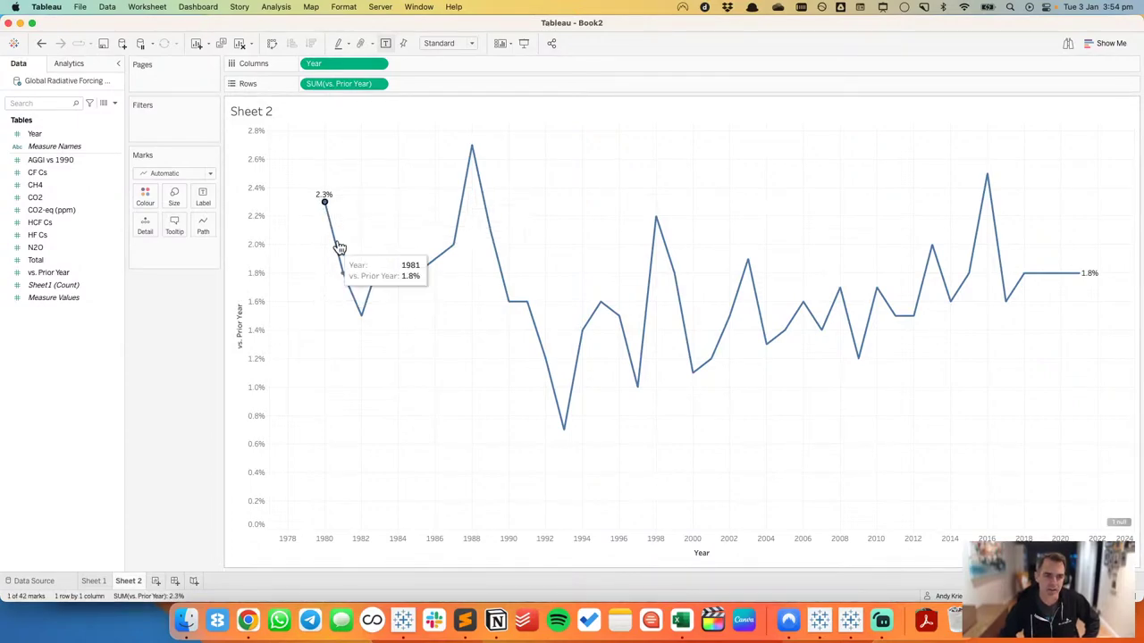
click(353, 224)
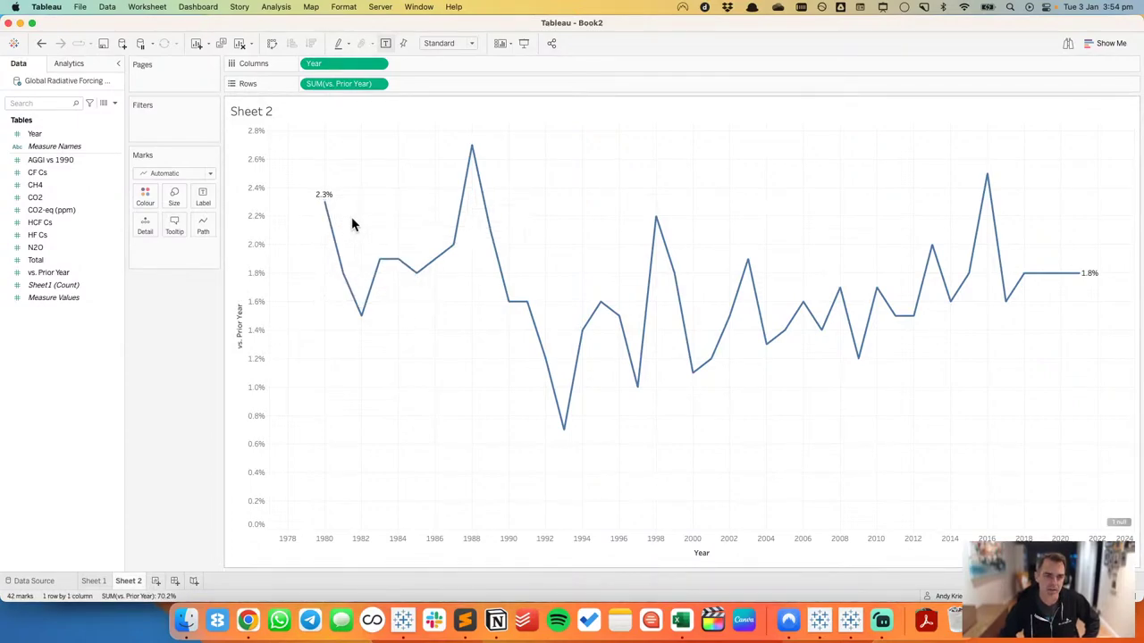
Step: Change the marks to label to Min/Max, and inspect the 1988 peak
click(201, 204)
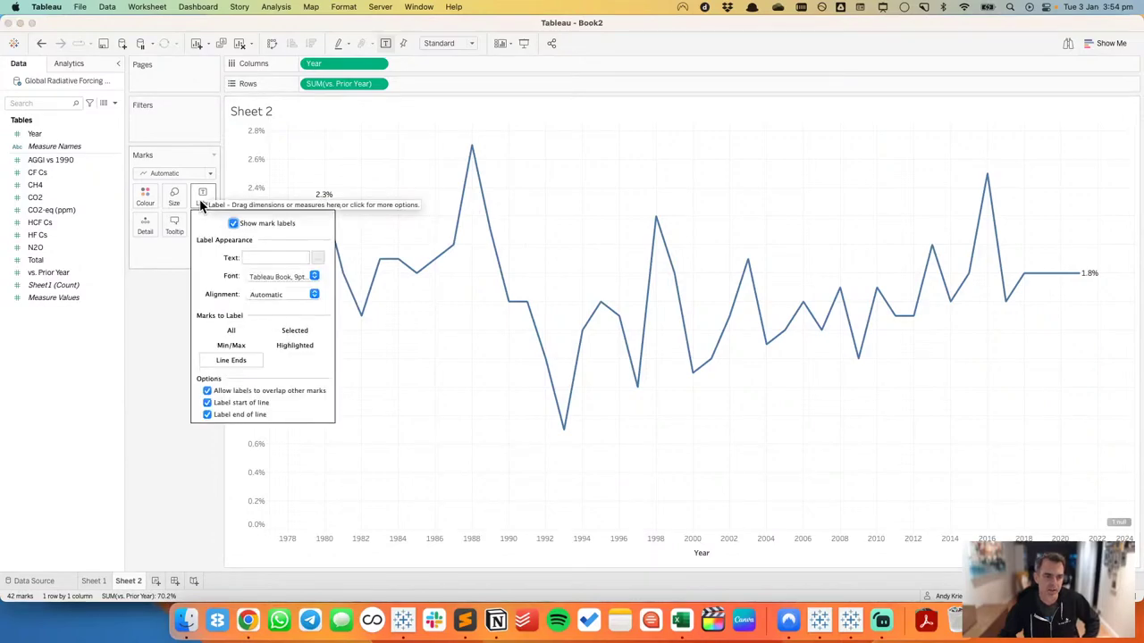
click(235, 348)
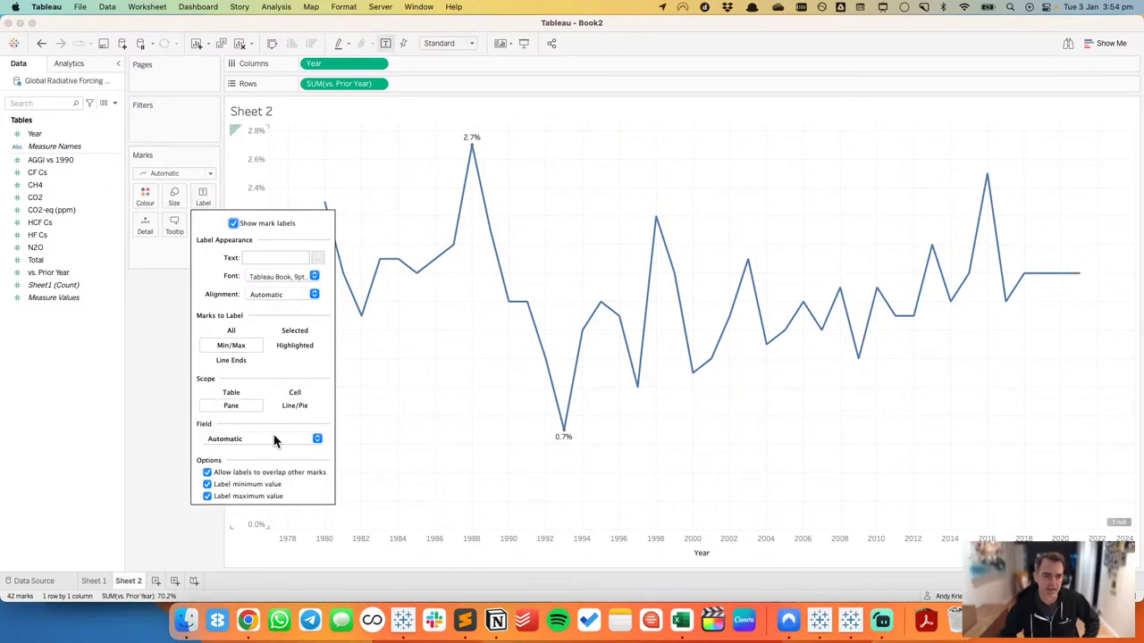
mouse_move(566, 445)
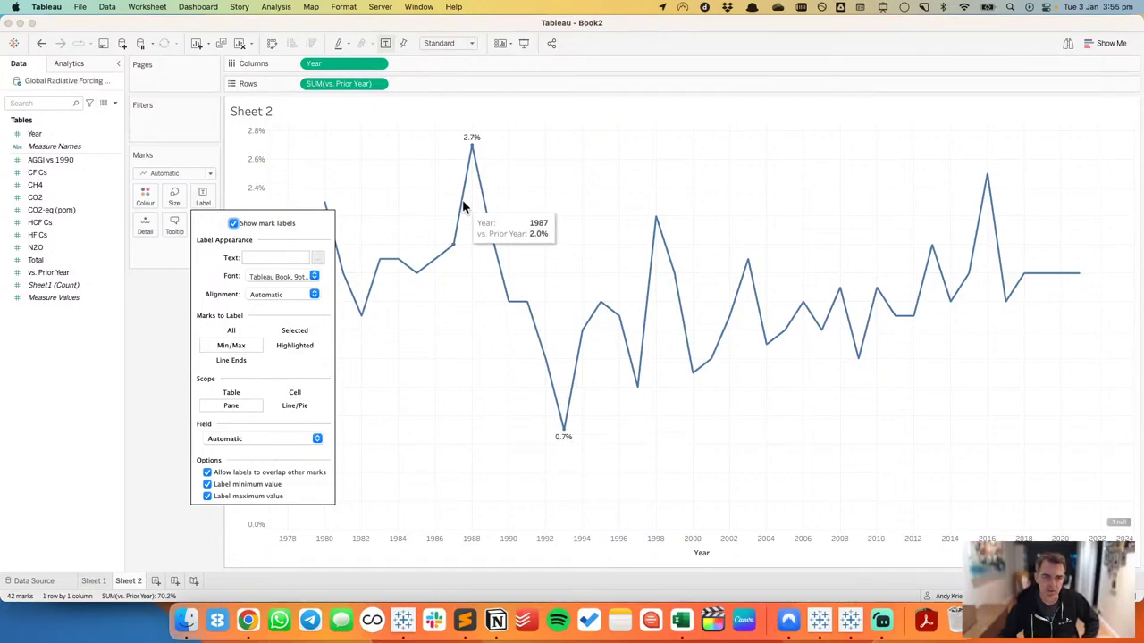
mouse_move(472, 159)
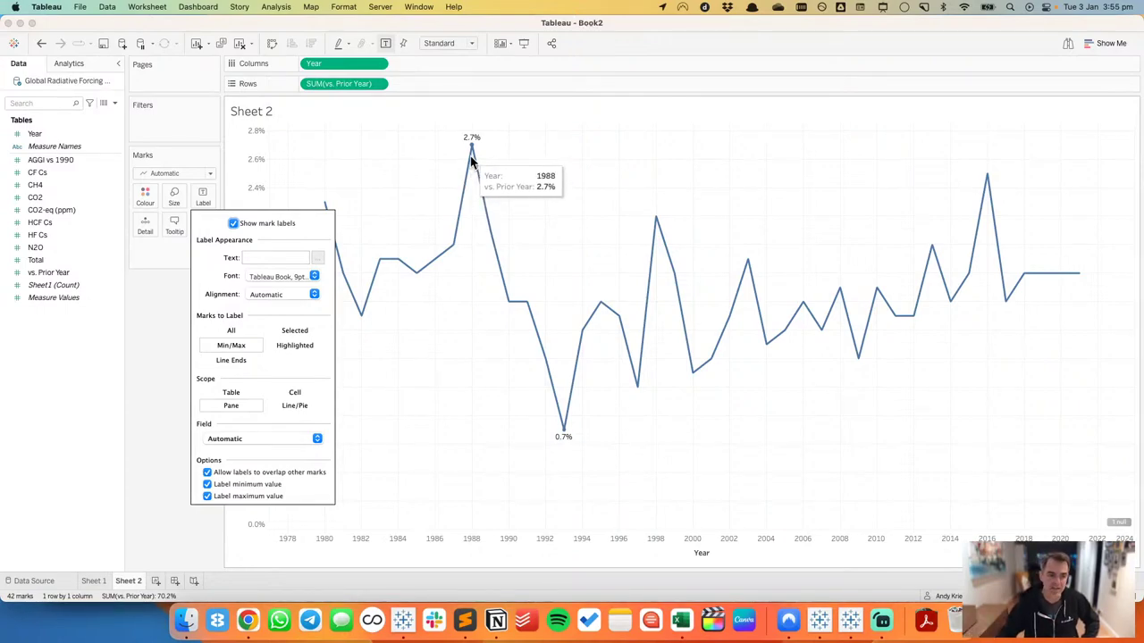
Step: Base the Min/Max labels on the Year field, and review the label settings
click(223, 438)
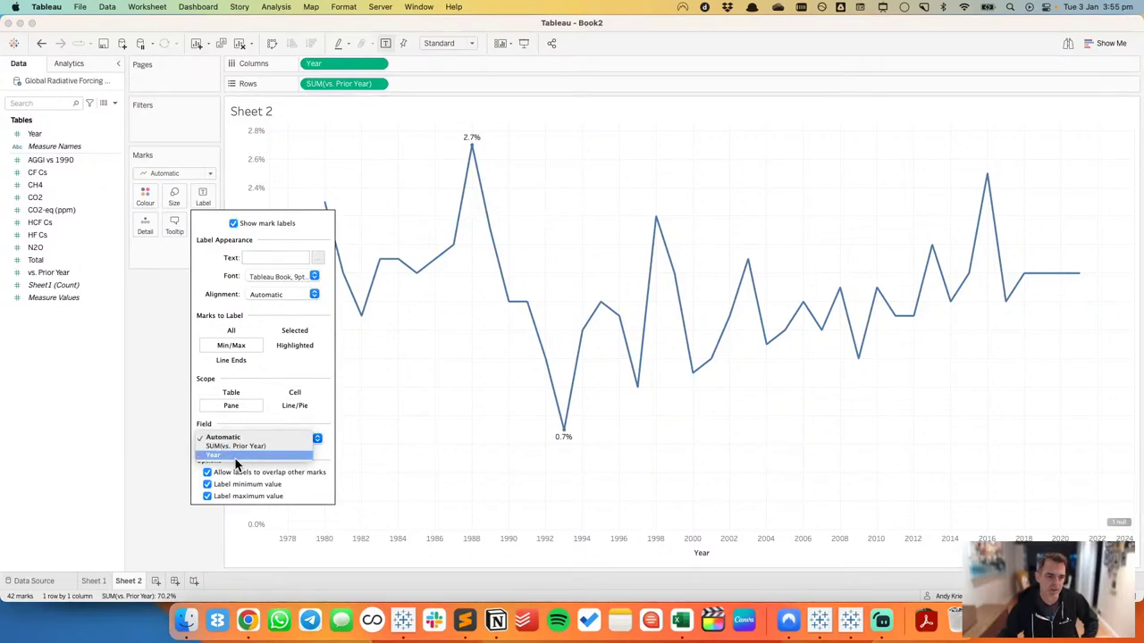
click(237, 458)
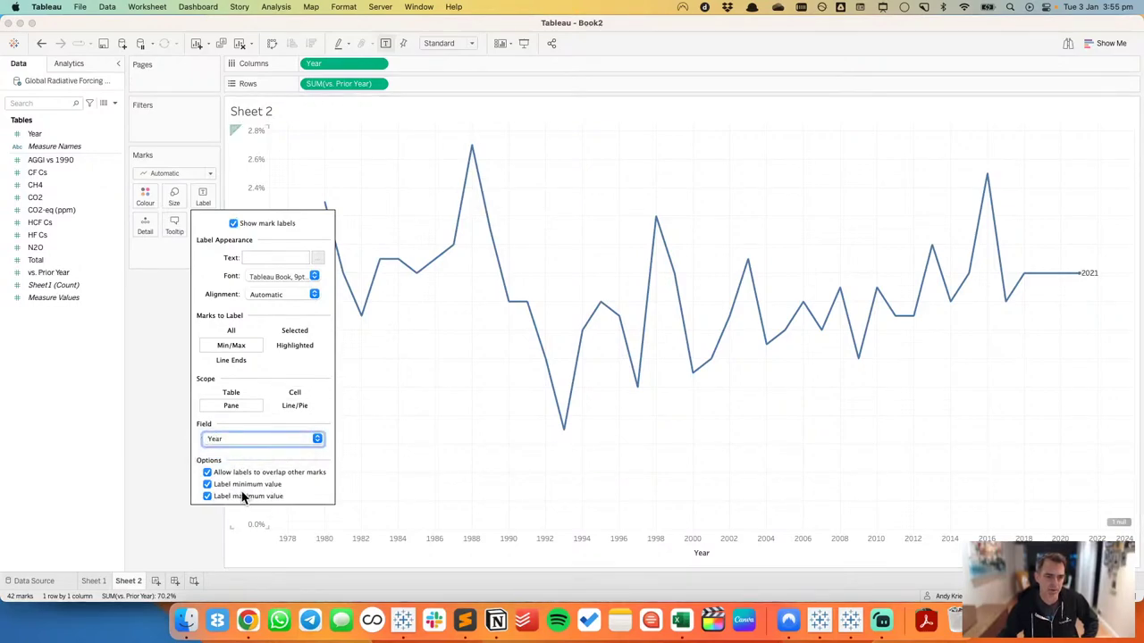
click(537, 366)
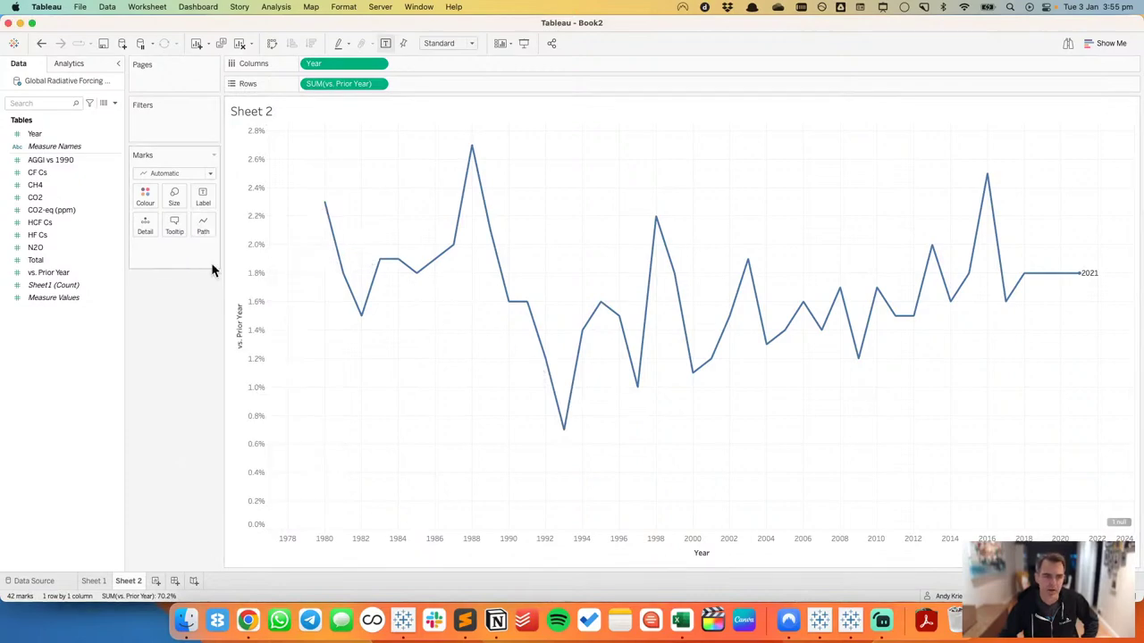
click(202, 198)
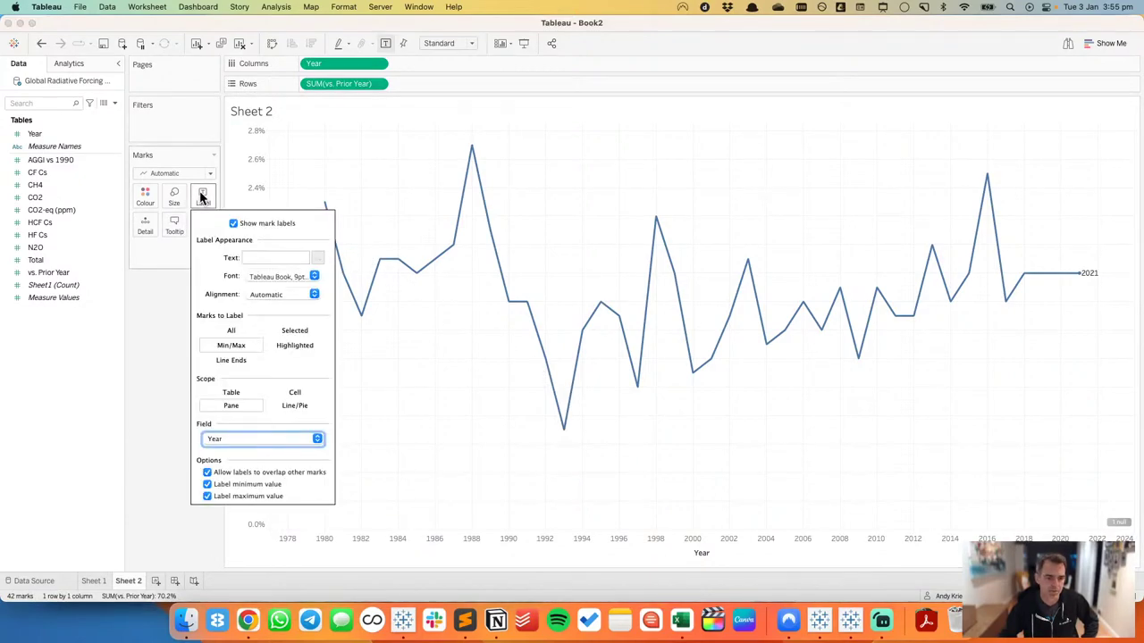
click(462, 469)
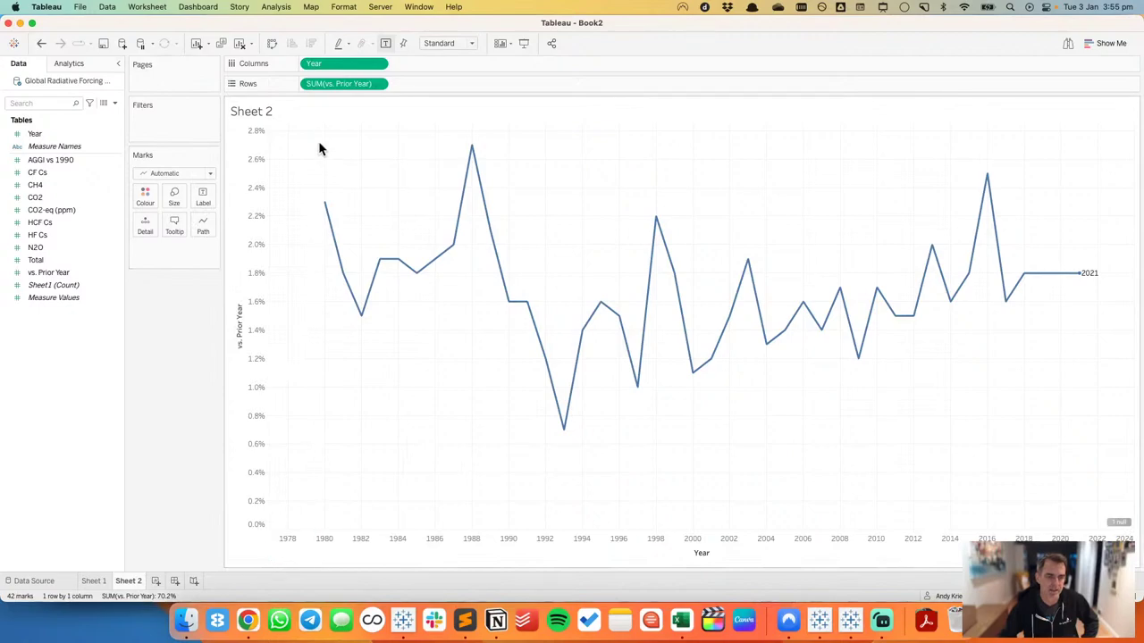
Step: Filter Year to a range of values starting at 1980, and label the line ends with vs. Prior Year
mouse_move(324, 210)
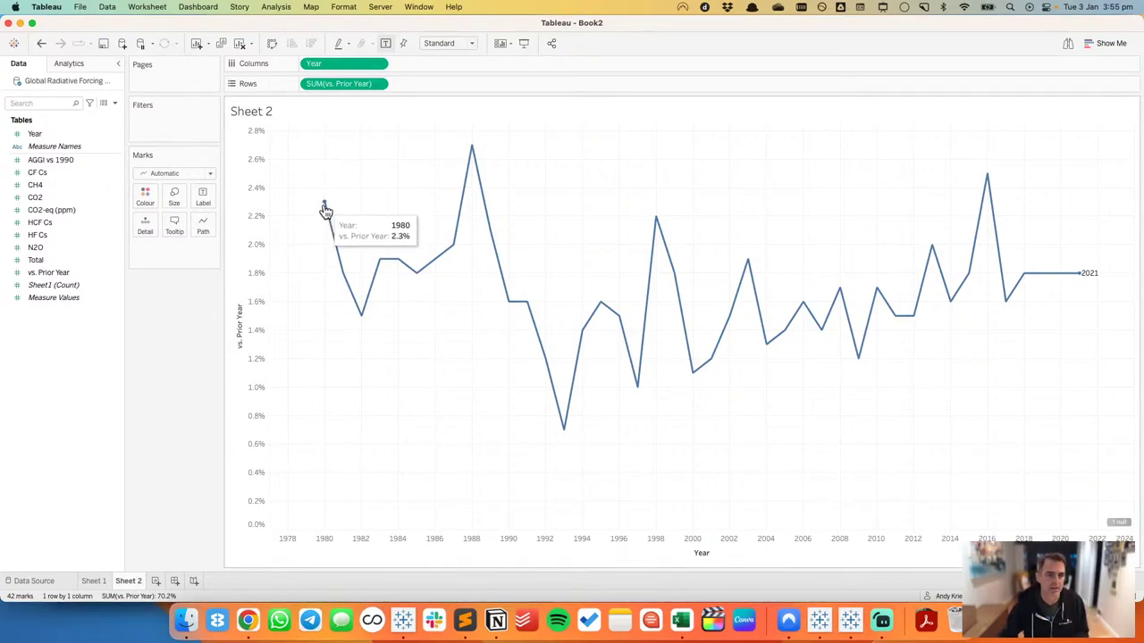
key(super+Tab)
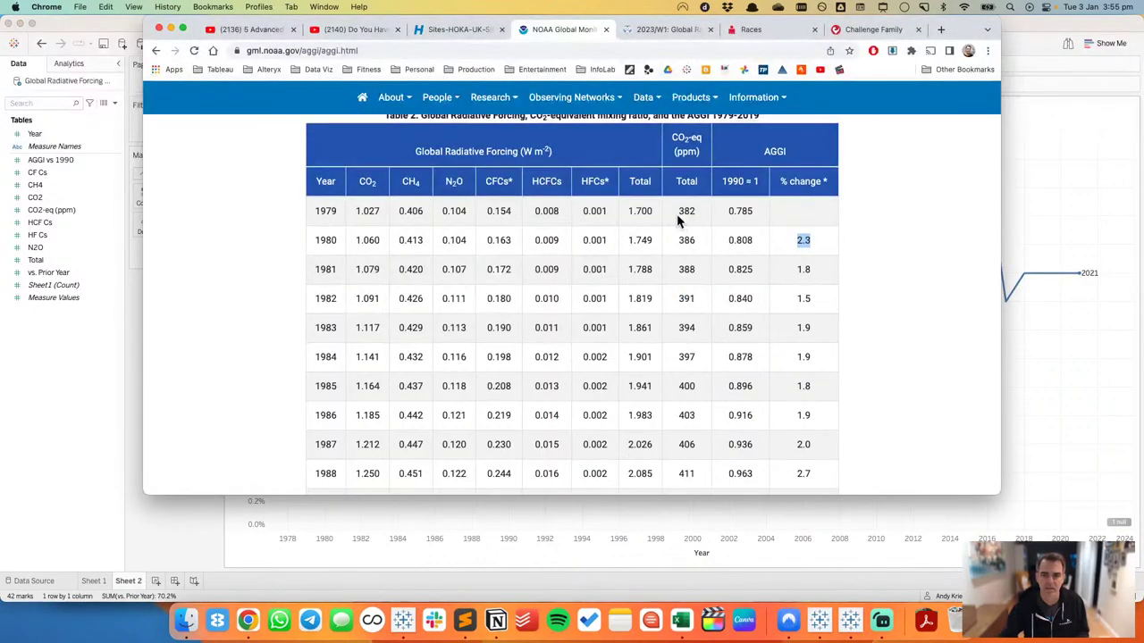
key(super+Tab)
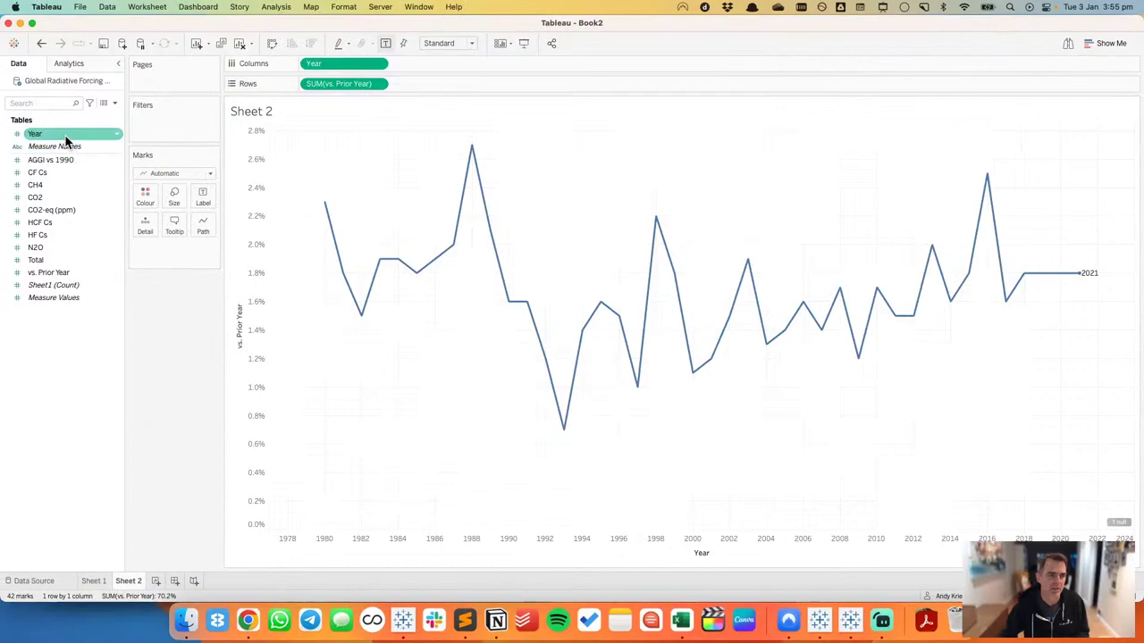
drag(67, 140, 183, 125)
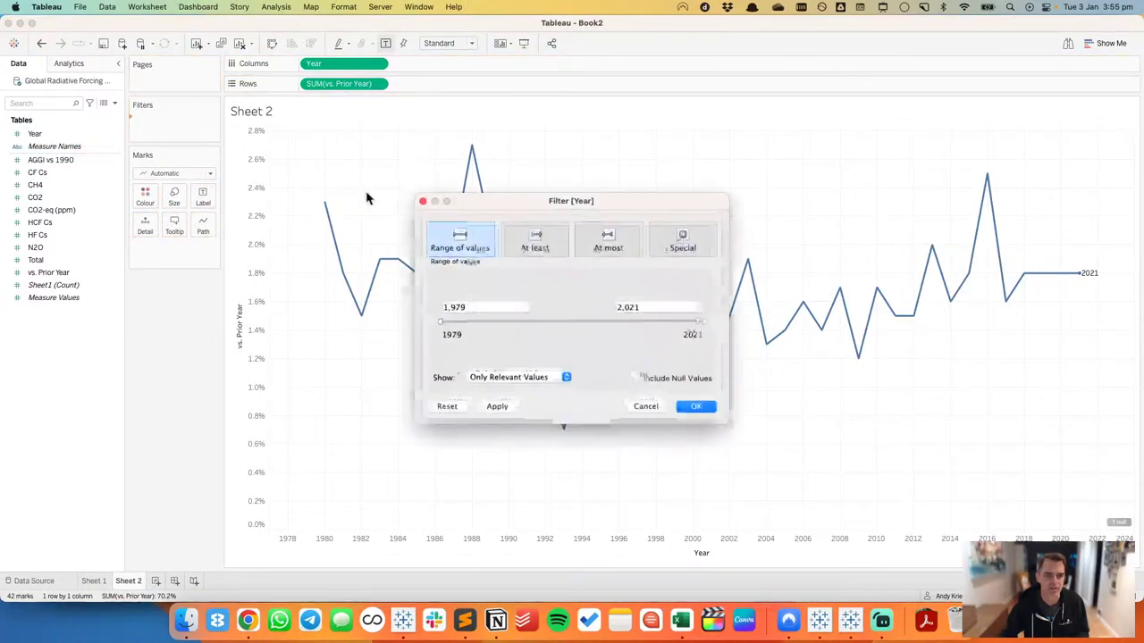
click(477, 310)
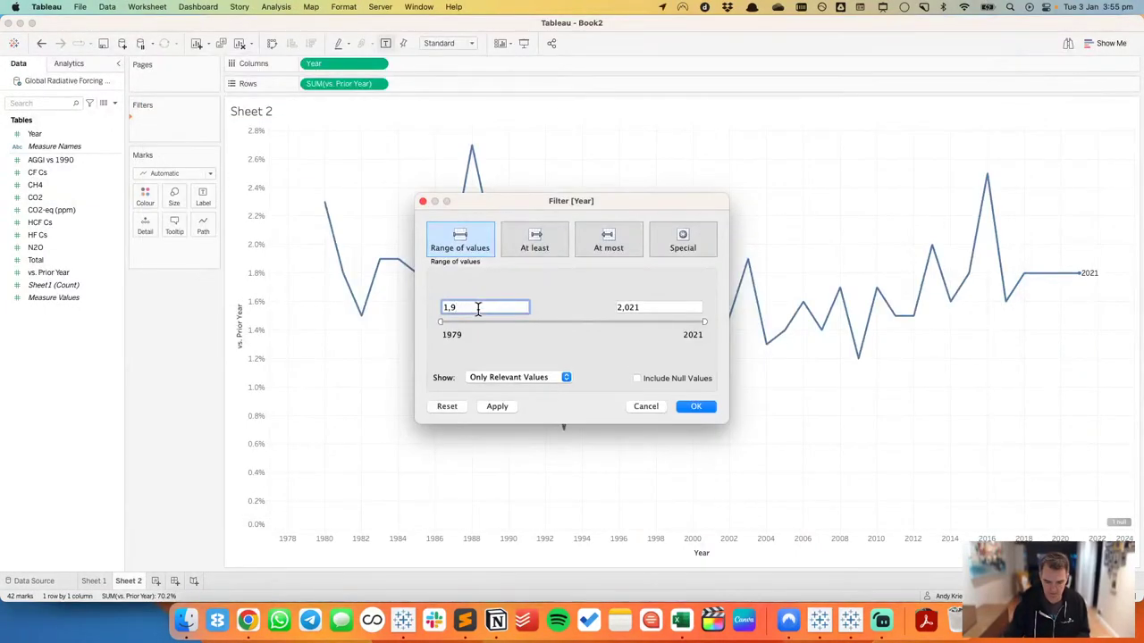
click(698, 407)
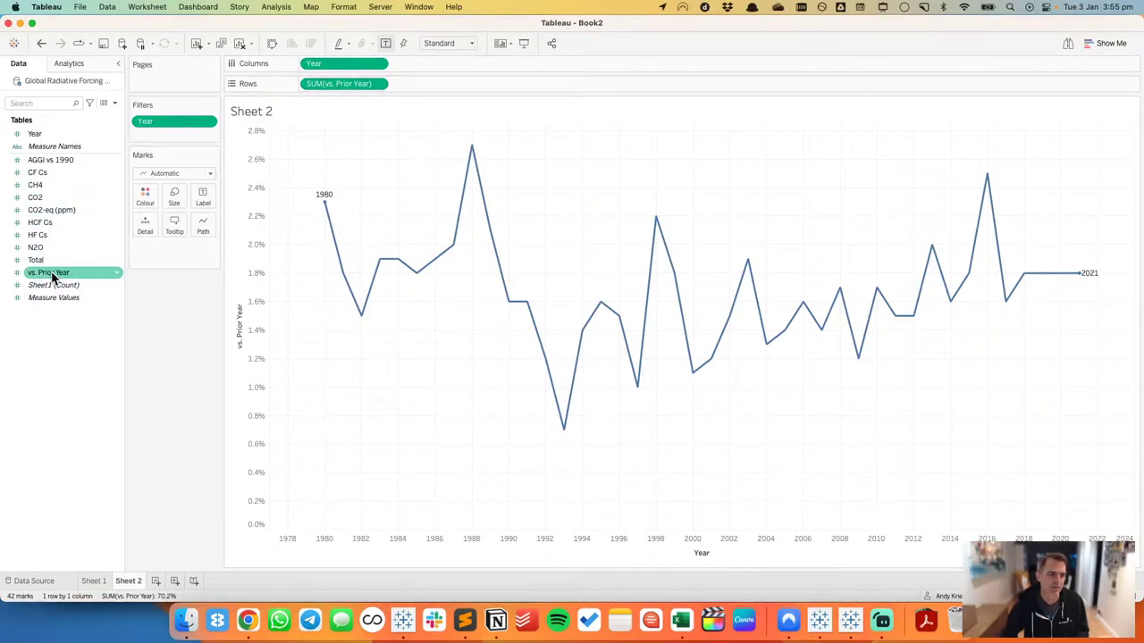
drag(52, 275, 200, 193)
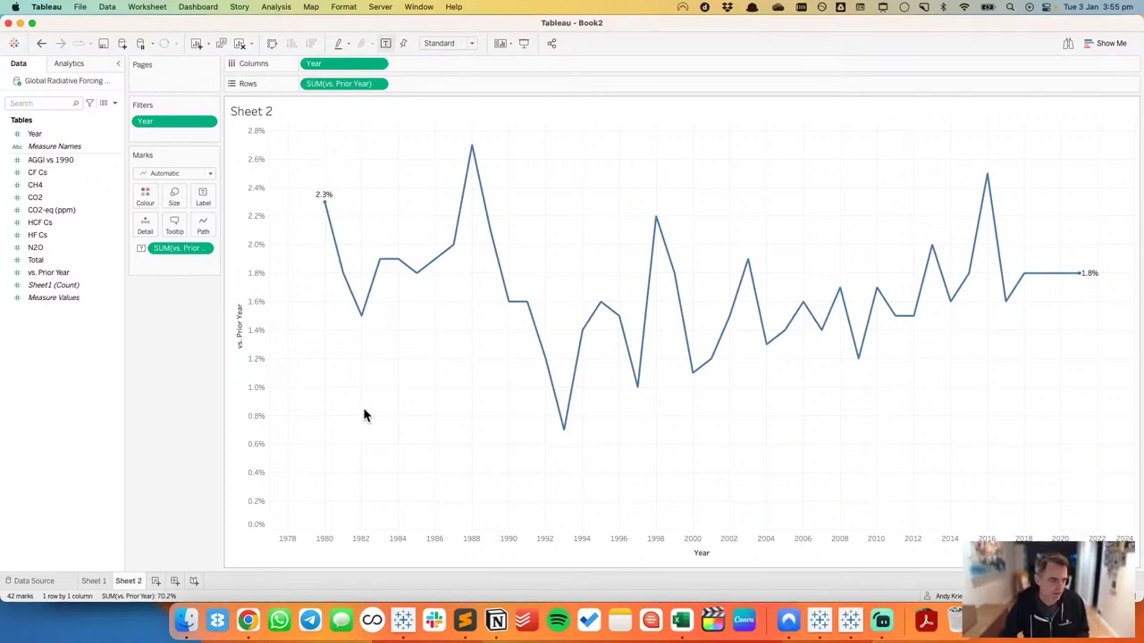
Step: Create a new worksheet charting Measure Values by Year, with a separate row for each of the Measure Names
click(156, 582)
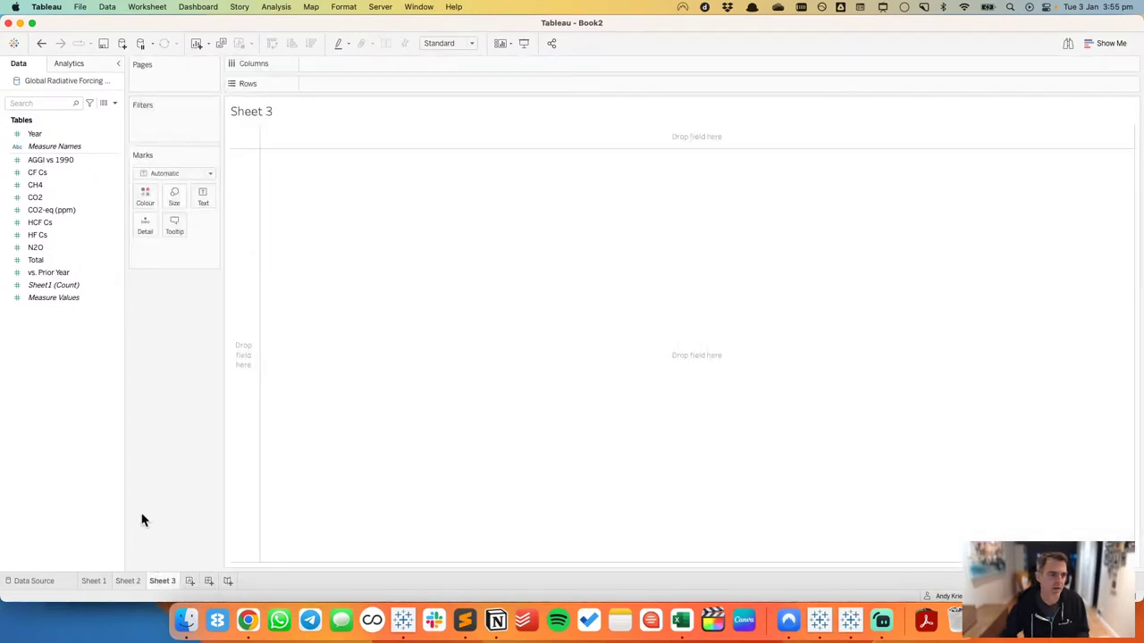
click(62, 251)
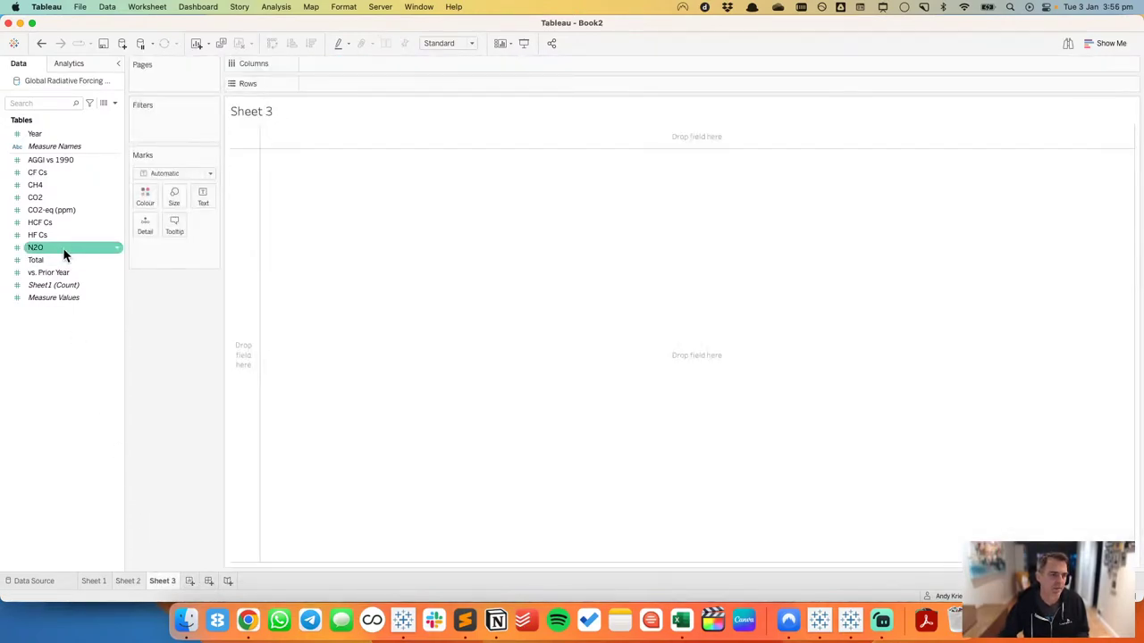
drag(64, 133, 415, 59)
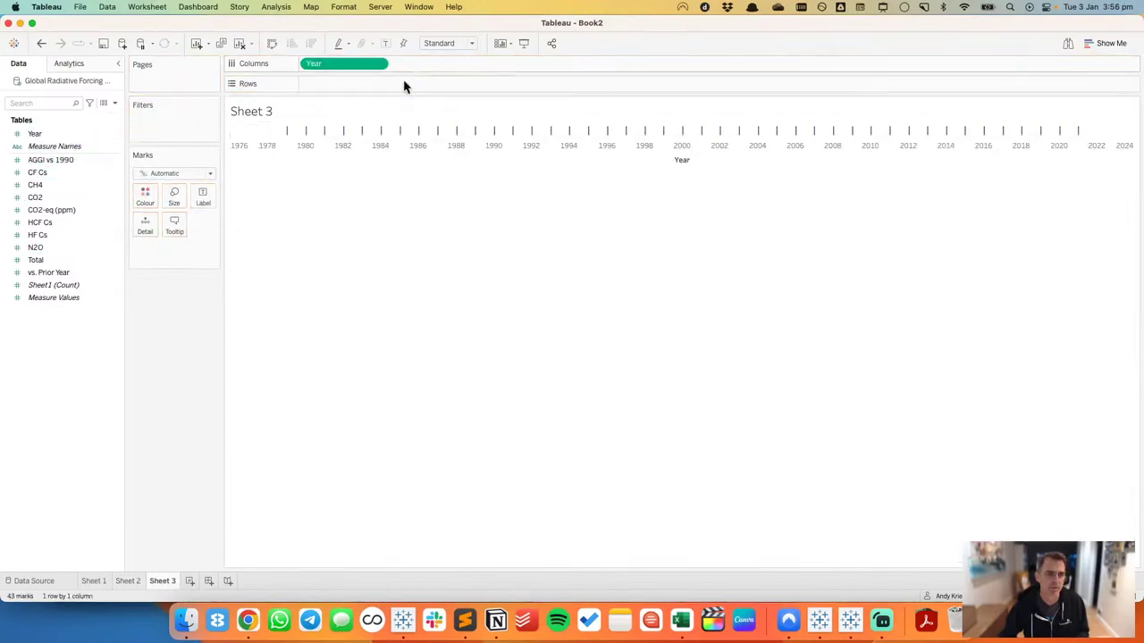
click(56, 261)
click(64, 162)
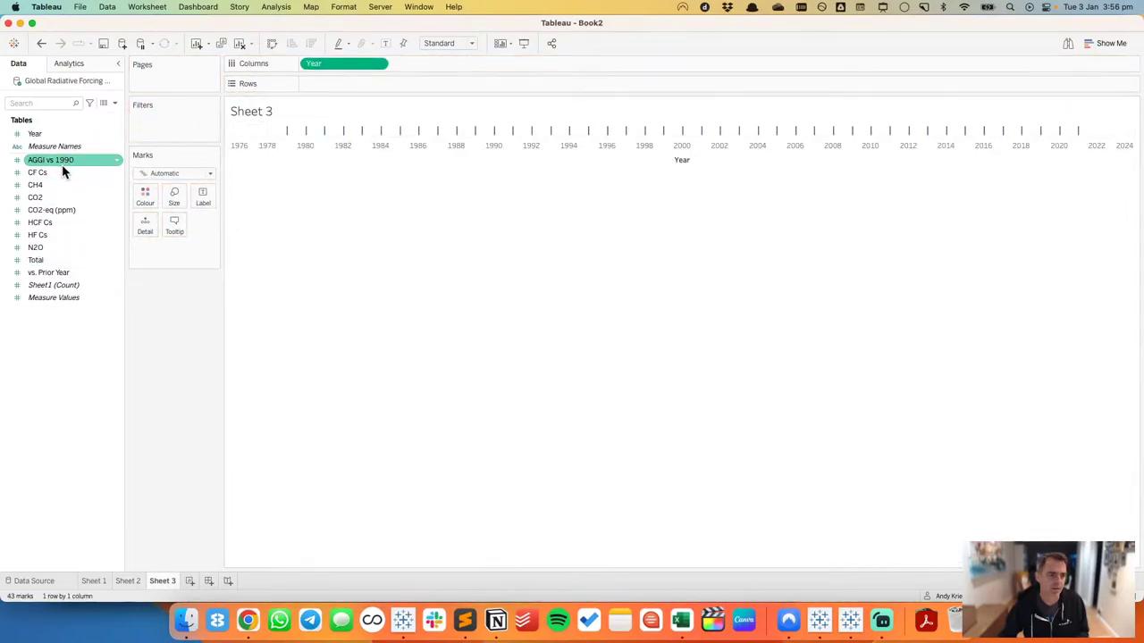
click(64, 148)
drag(63, 150, 362, 87)
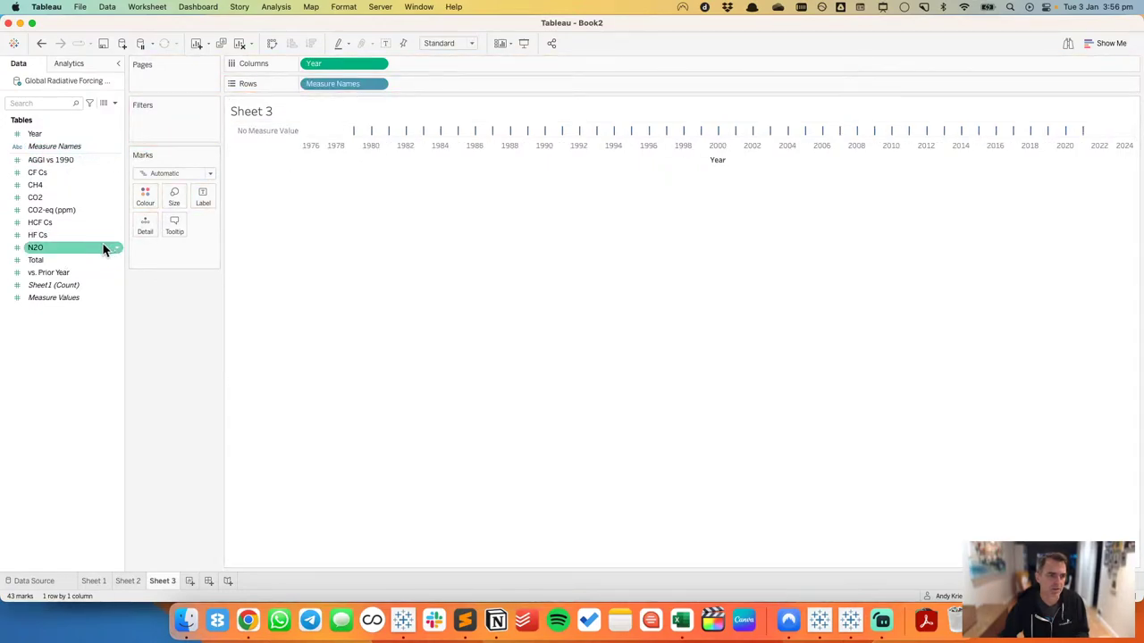
drag(57, 297, 401, 83)
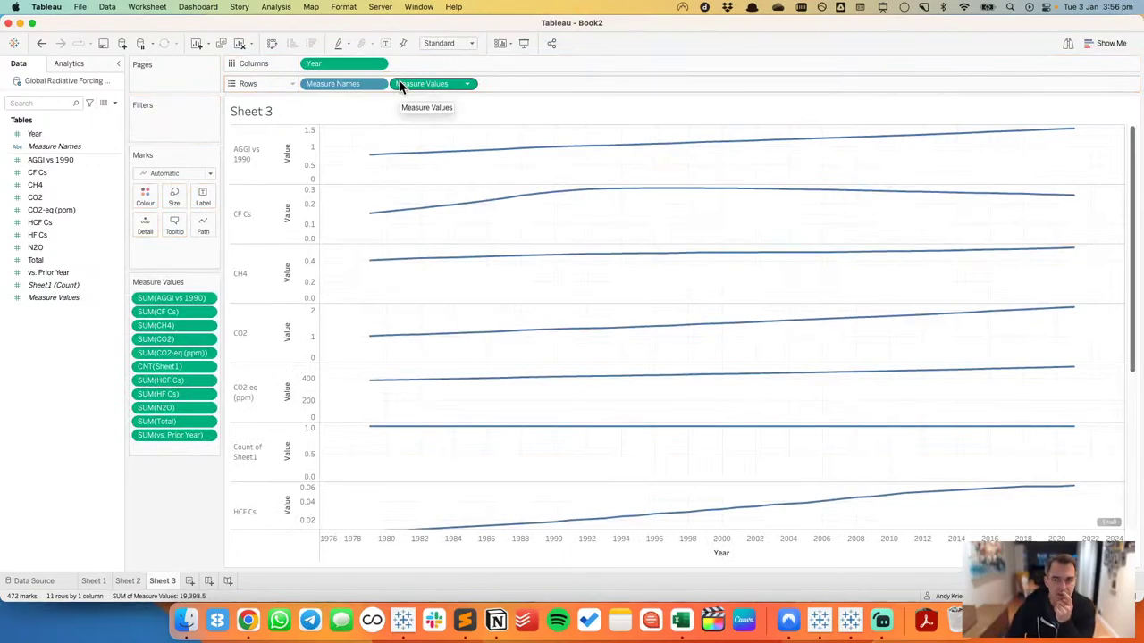
Step: Give the Measure Values axis independent ranges for each row or column, and exclude zero
right_click(310, 156)
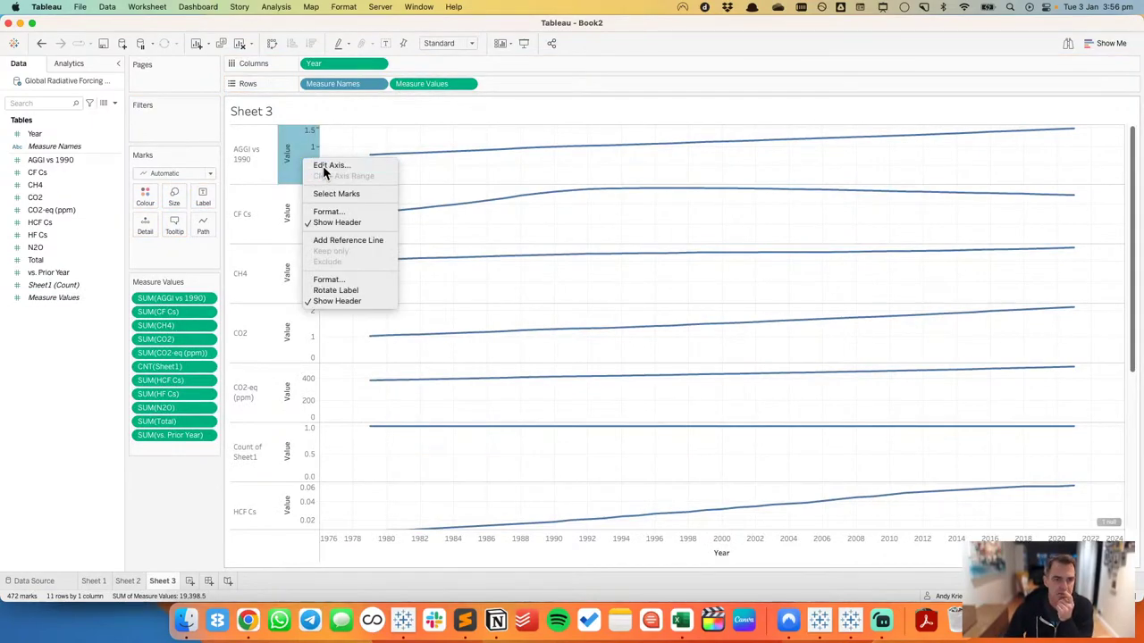
click(325, 166)
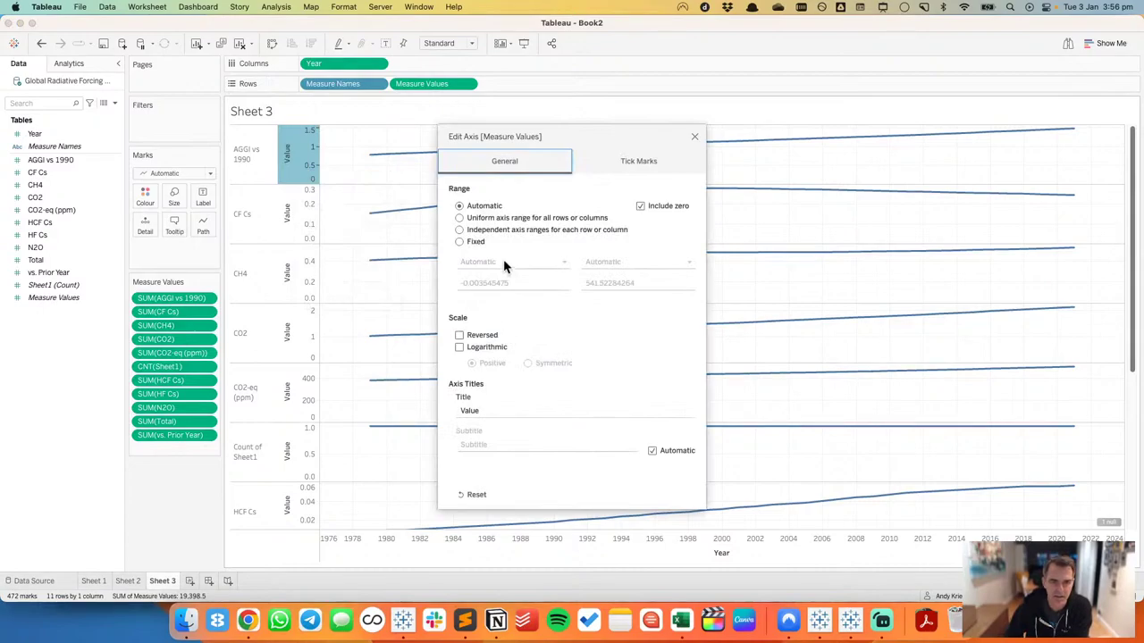
click(479, 233)
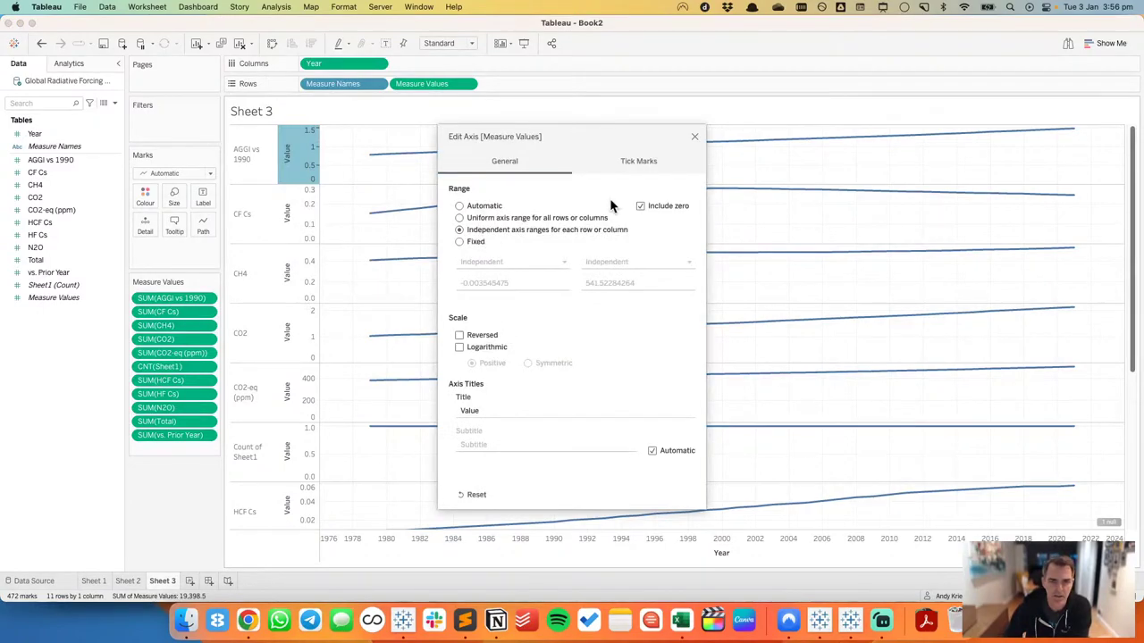
click(640, 206)
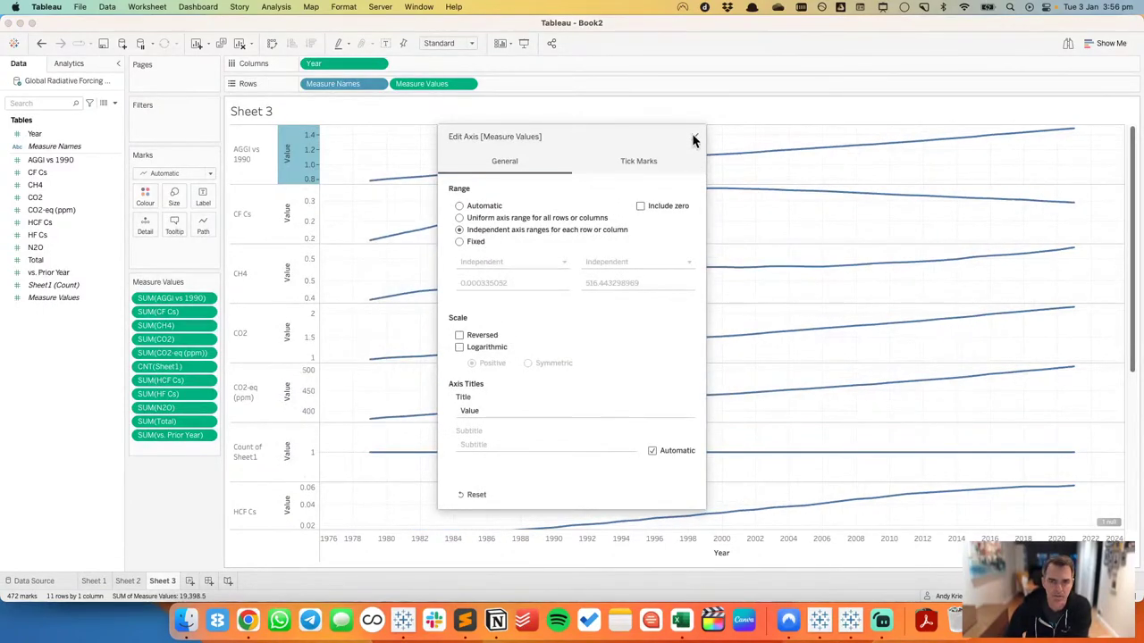
click(694, 138)
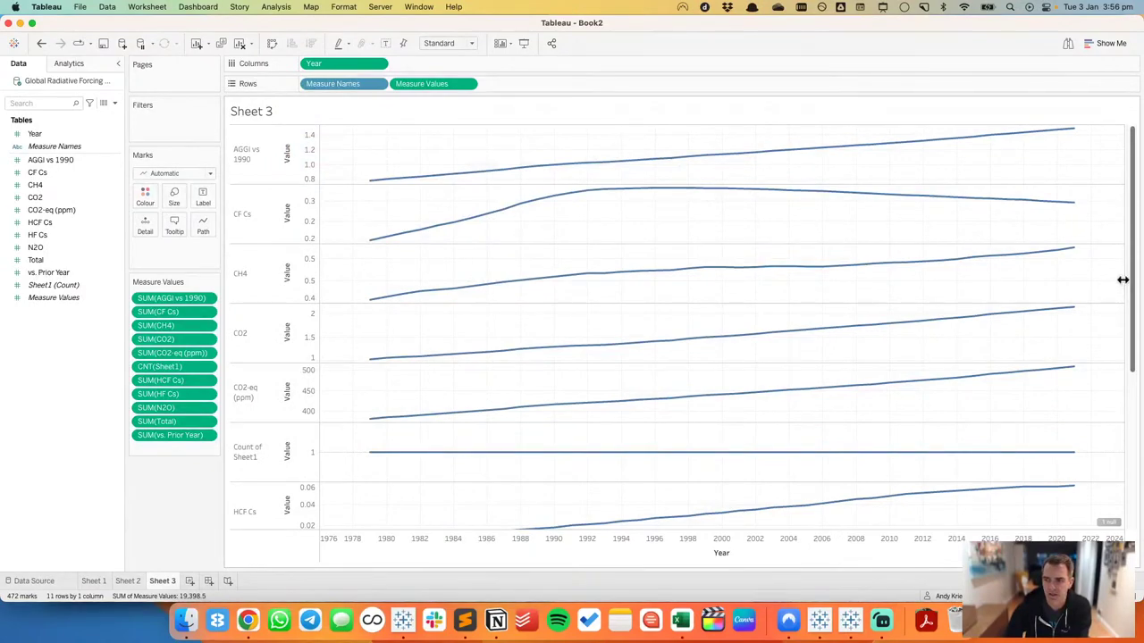
Step: Shrink the chart width and row heights into compact small multiples, and remove the vs. Prior Year and Sheet1 count measures
drag(1123, 280, 457, 250)
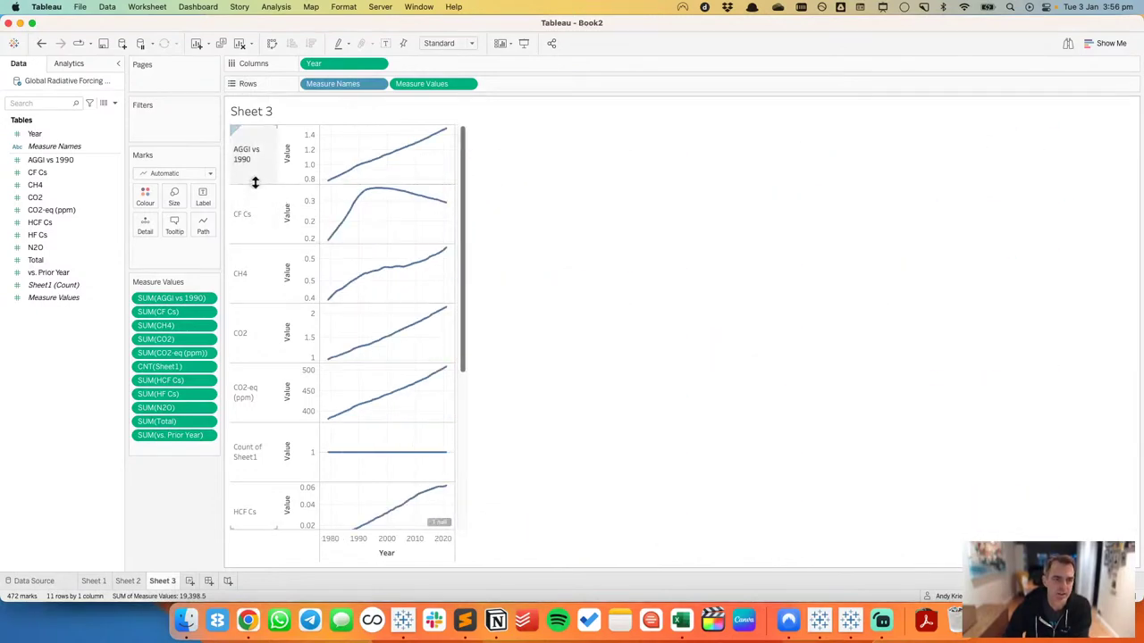
drag(255, 182, 256, 155)
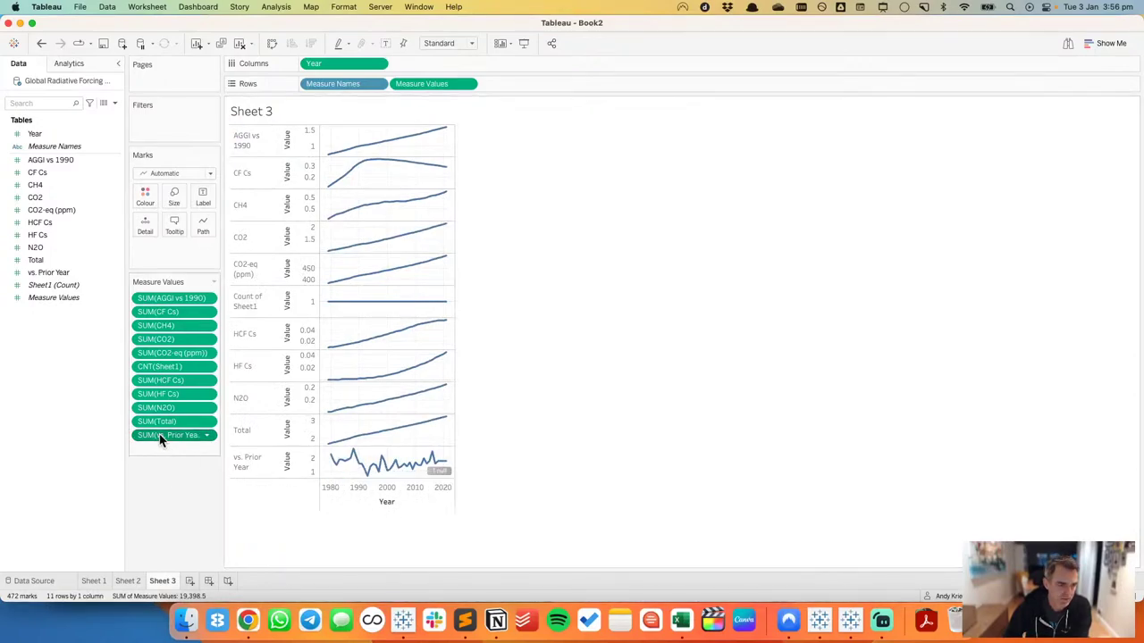
drag(161, 435, 73, 434)
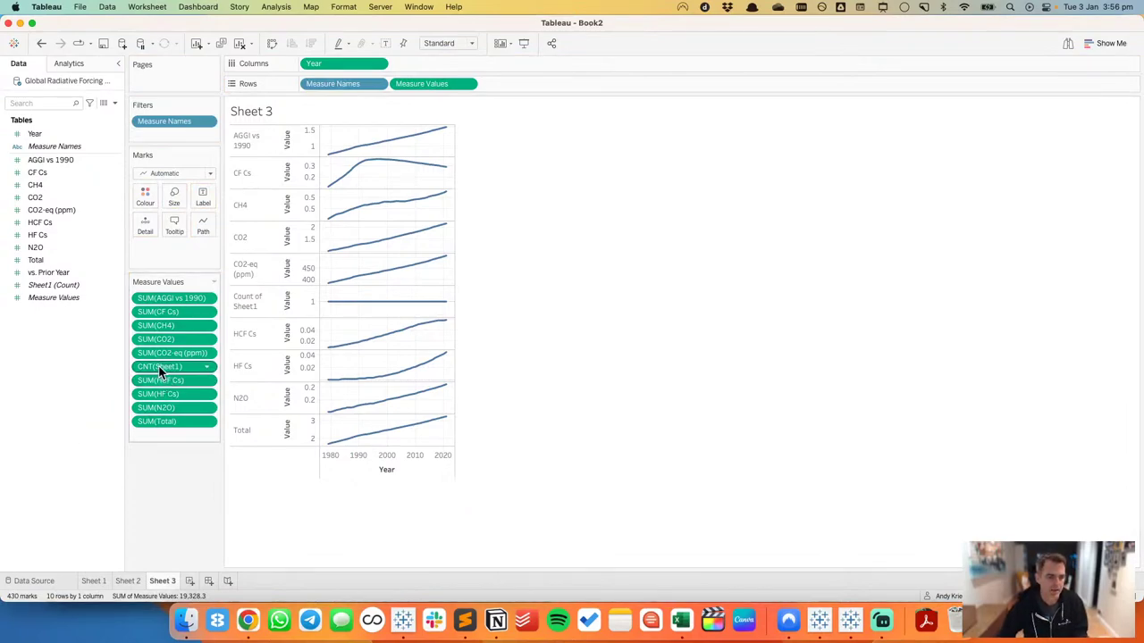
drag(160, 371, 34, 370)
Step: Reorder the displayed measures to follow the NOAA table's columns in Chrome, placing CO2 first and CH4 second
key(super+Tab)
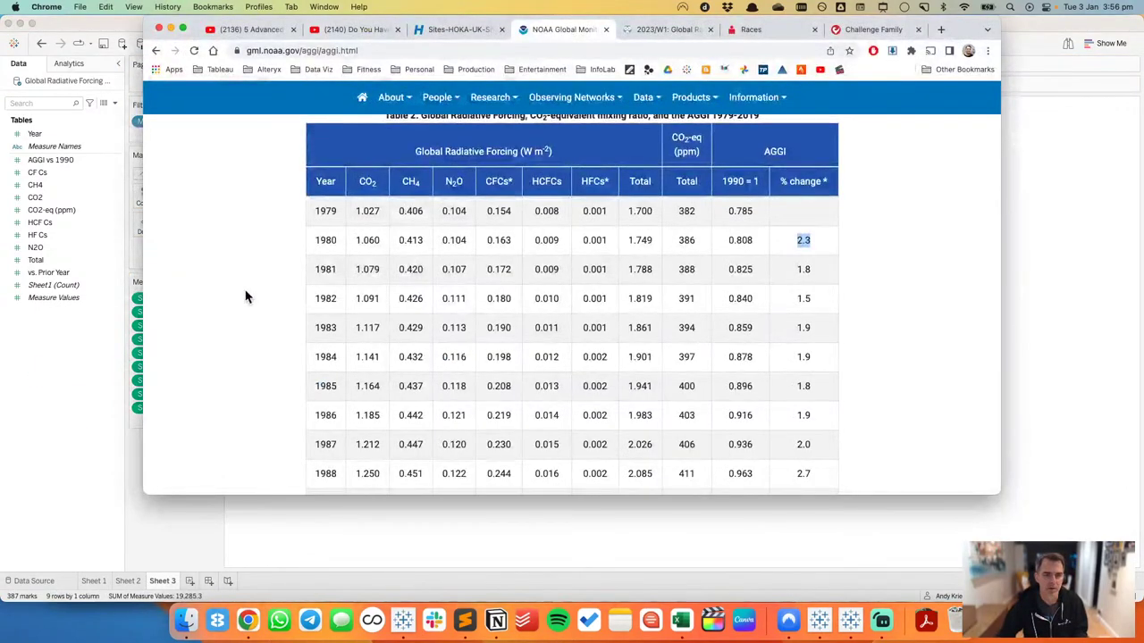
key(super+Tab)
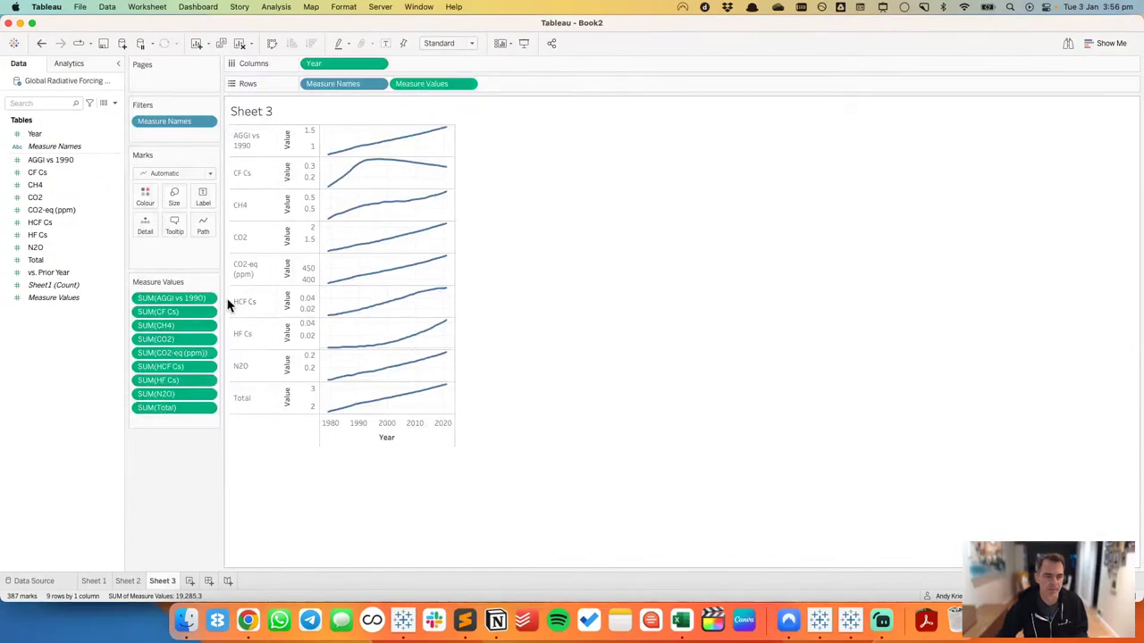
key(super+Tab)
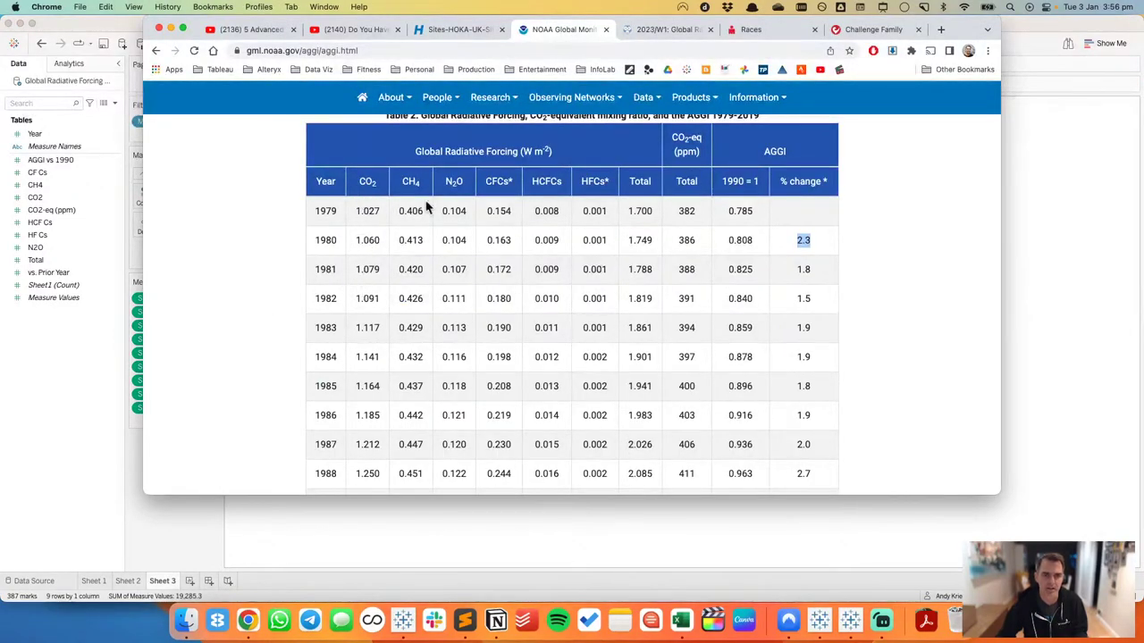
key(super+Tab)
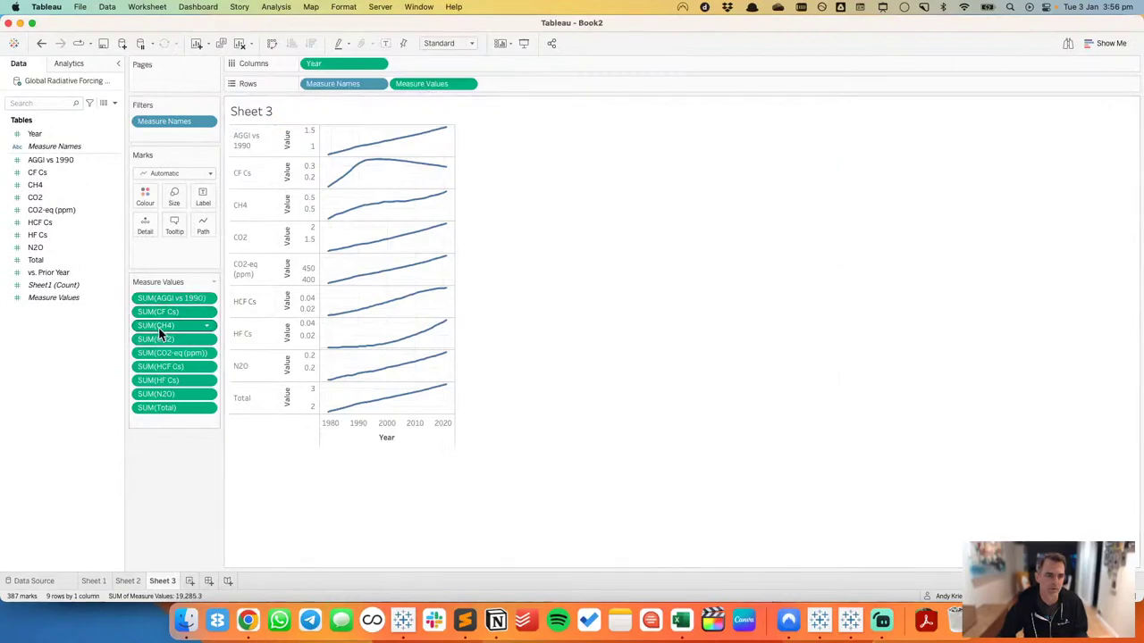
drag(170, 344, 174, 298)
key(super+Tab)
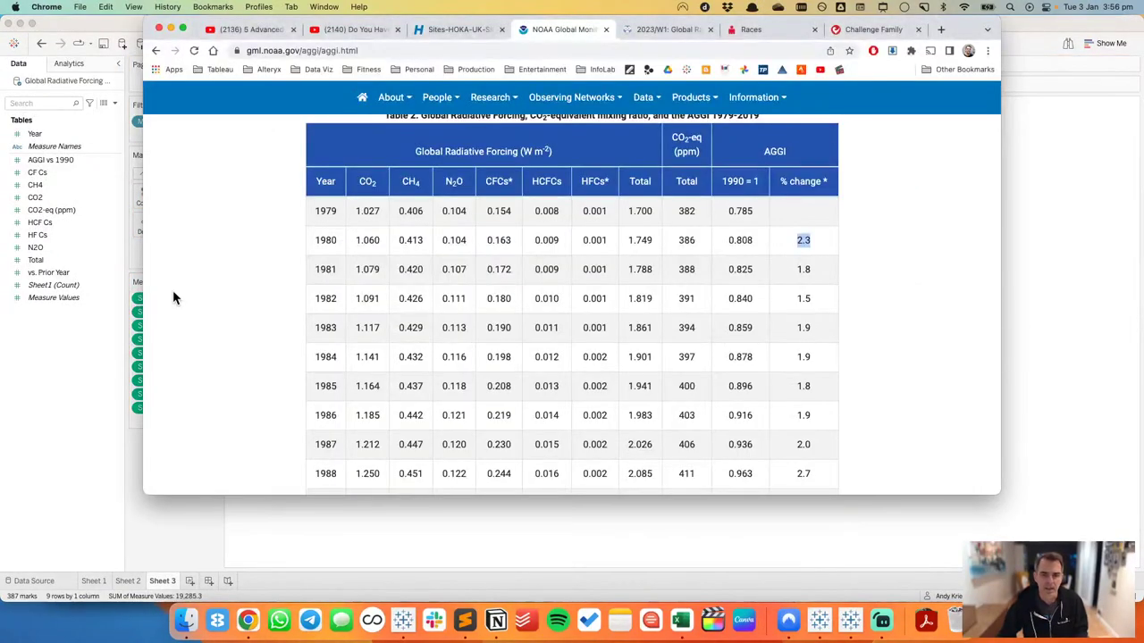
key(super+Tab)
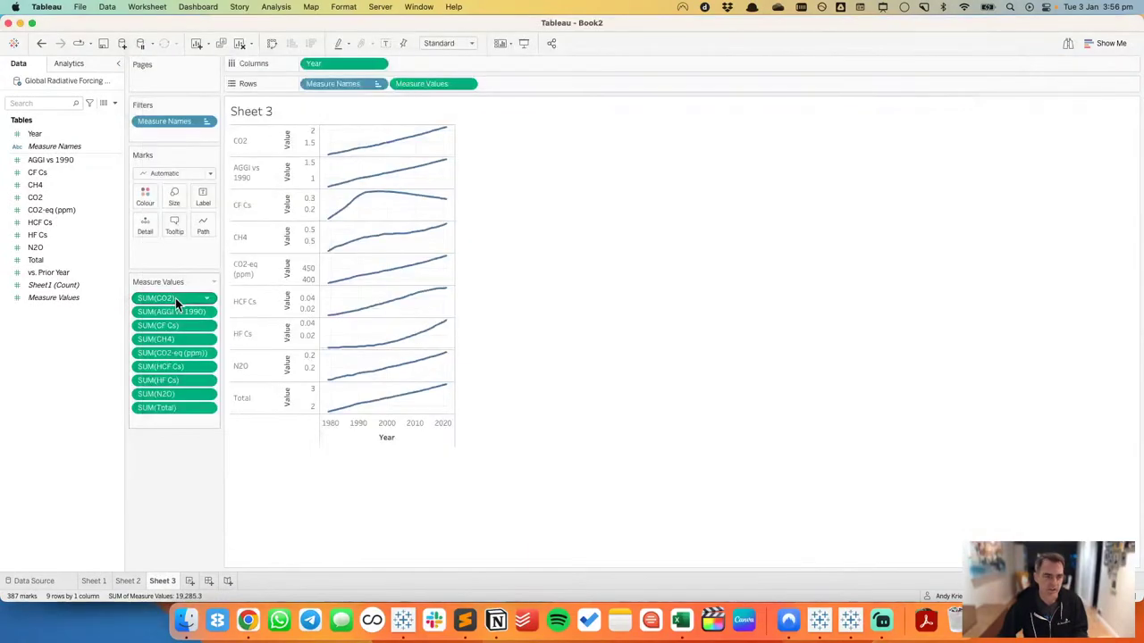
drag(176, 349, 174, 304)
key(super+Tab)
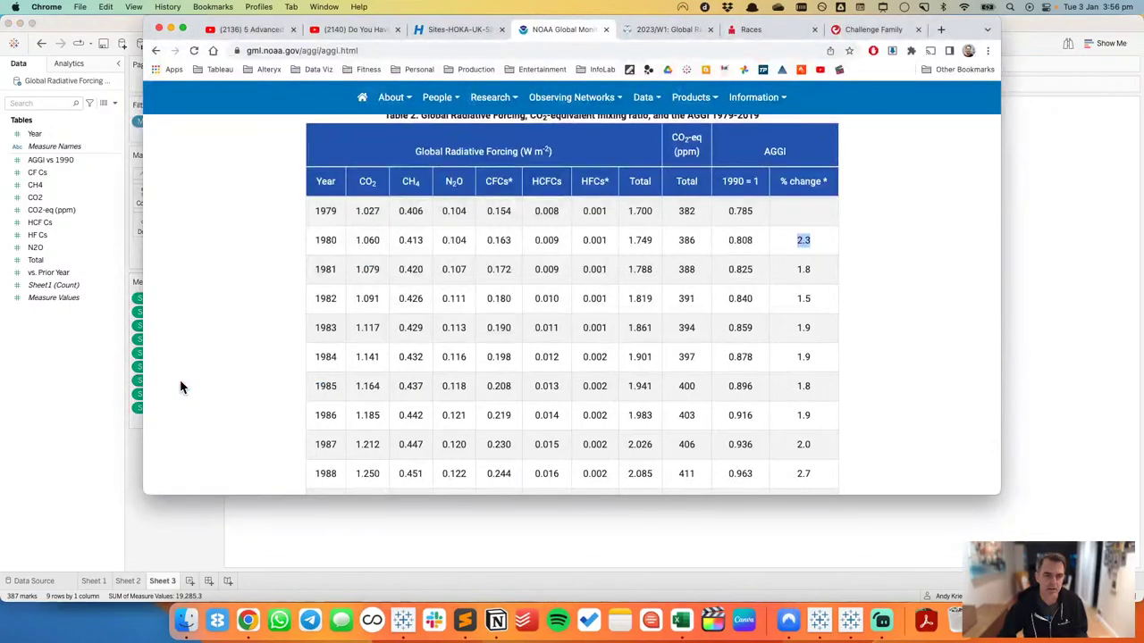
key(super+Tab)
Step: Set the default sort of the Measure Names field to Manual
click(54, 146)
right_click(53, 146)
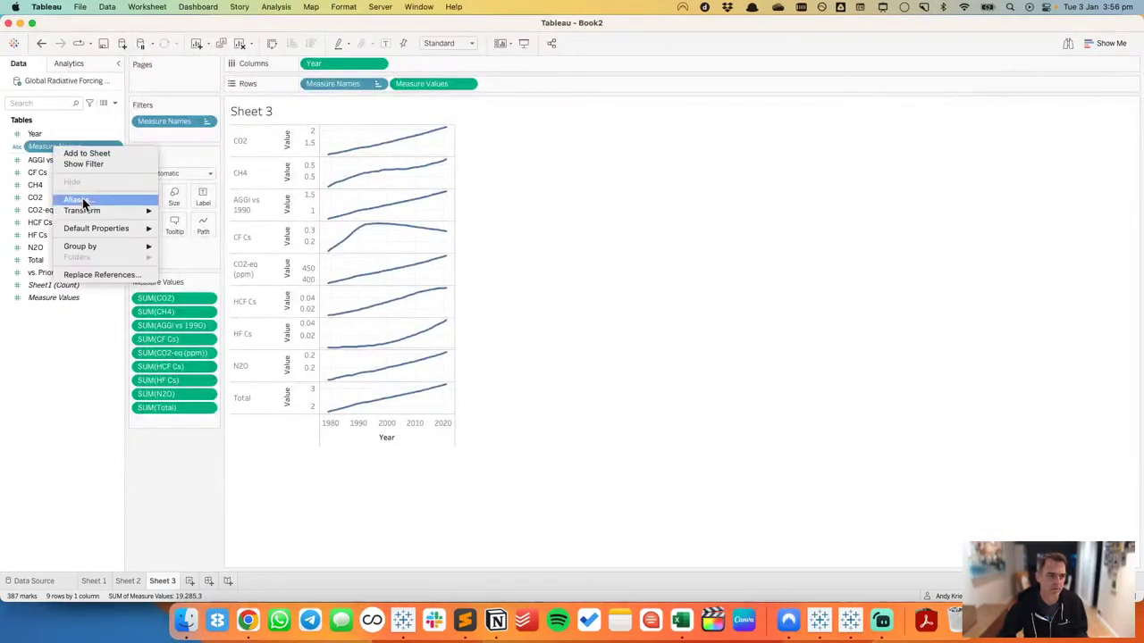
mouse_move(98, 230)
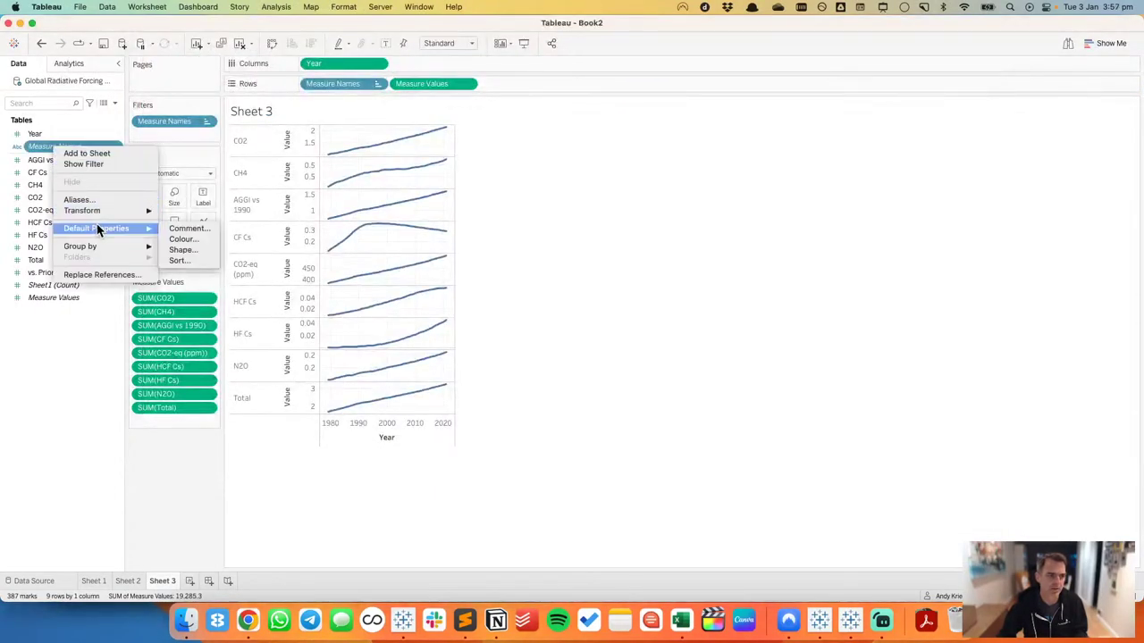
click(183, 258)
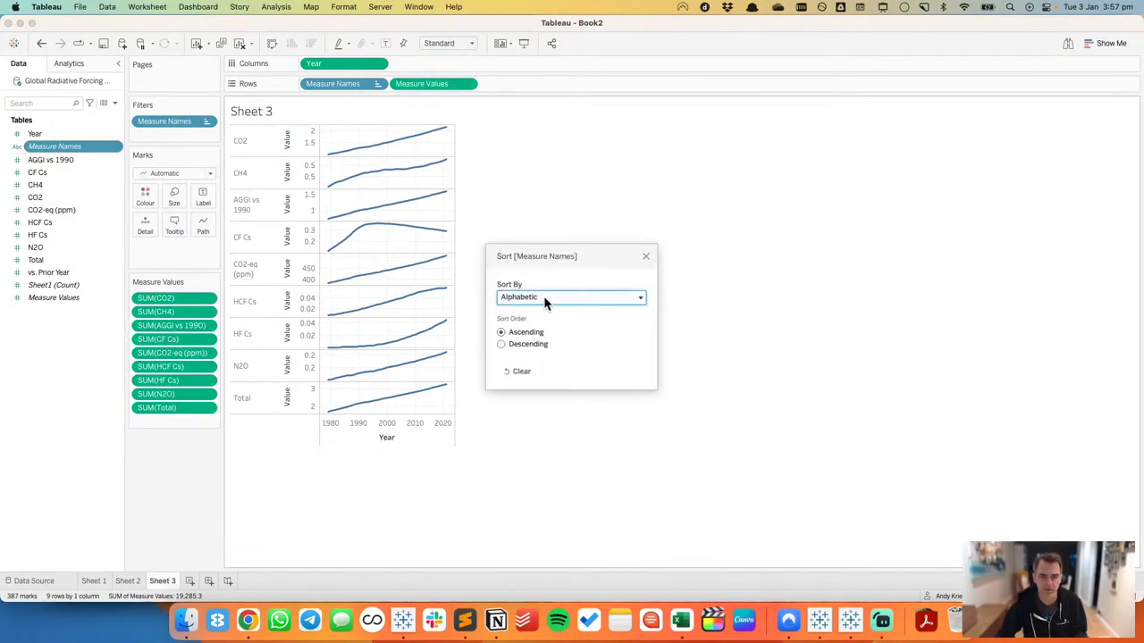
click(545, 300)
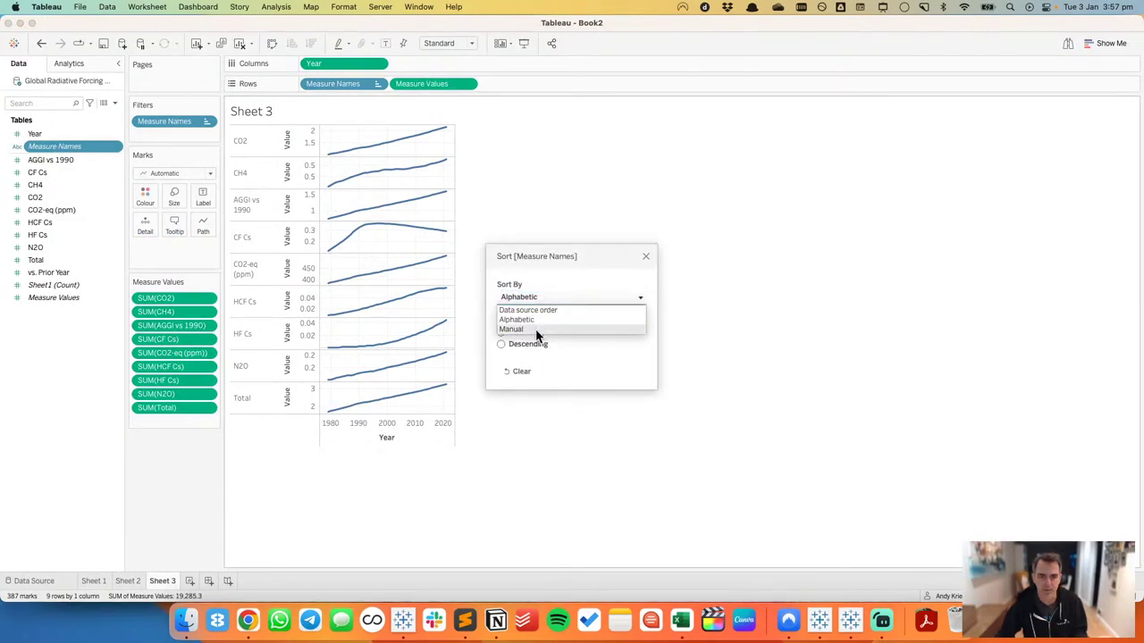
click(536, 329)
click(541, 323)
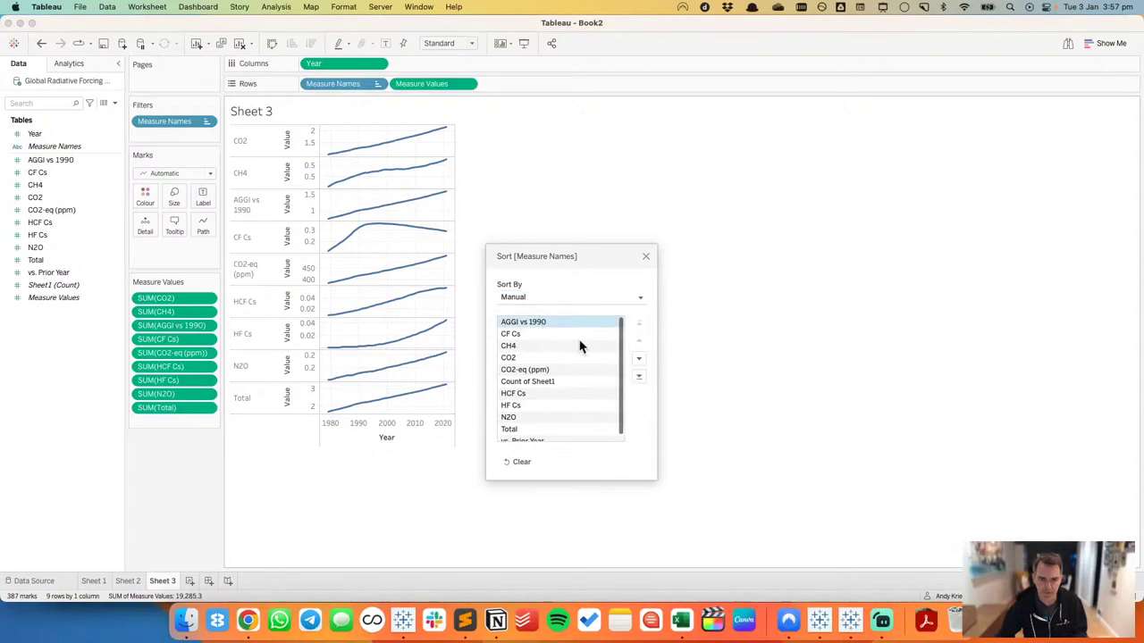
Step: Place AGGI vs 1990, vs. Prior Year and Count of Sheet1, in that order, at the end of the manual sort list
click(638, 377)
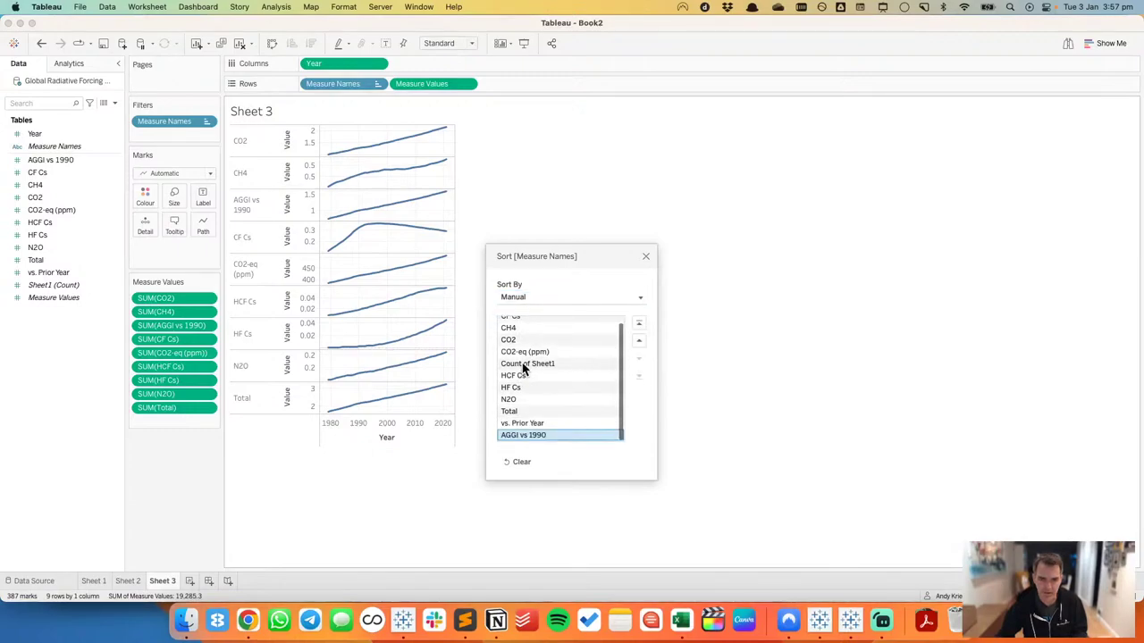
click(525, 364)
click(638, 376)
click(515, 410)
click(638, 376)
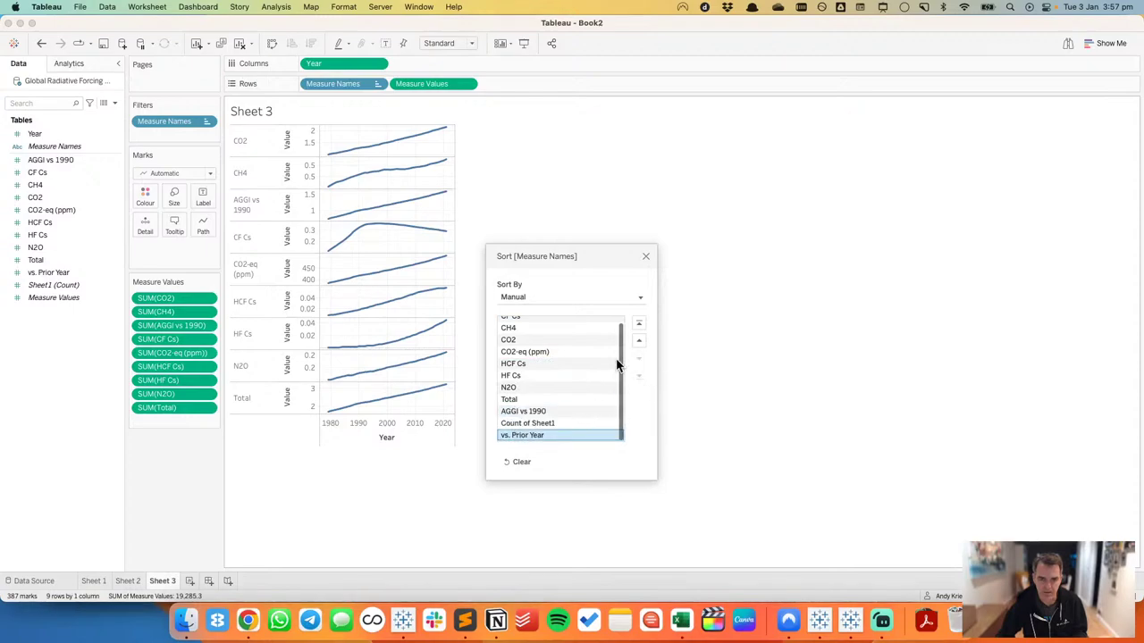
click(638, 340)
scroll(581, 373, up, 1)
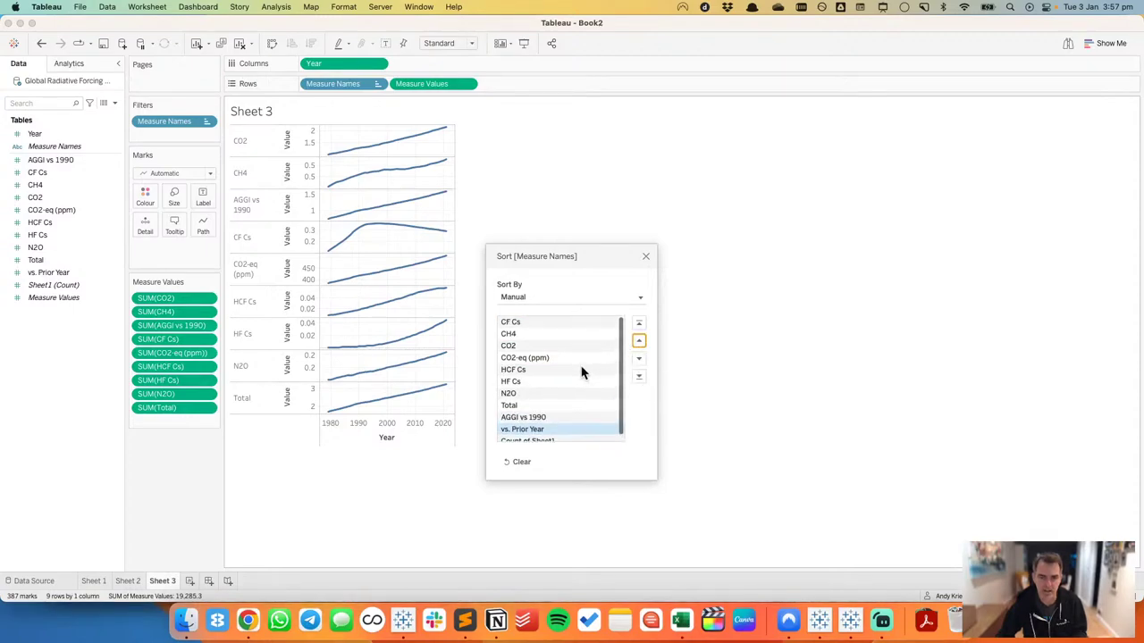
Step: Put CO2 first and CH4 second in the manual sort list, following the column order of the NOAA table in Chrome
click(528, 346)
click(638, 341)
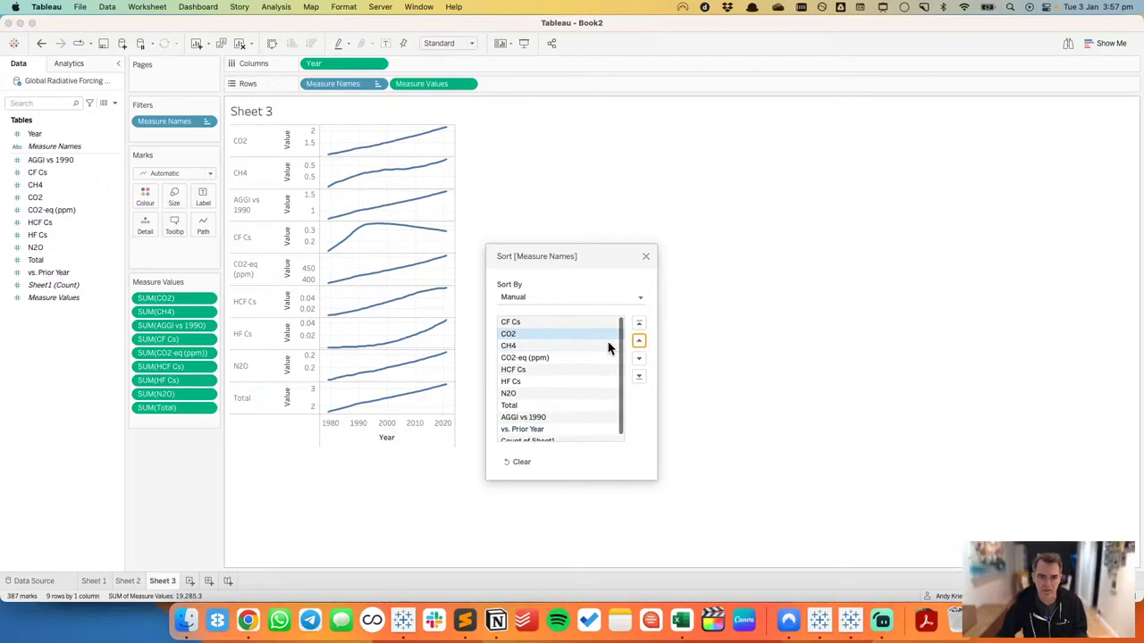
click(638, 340)
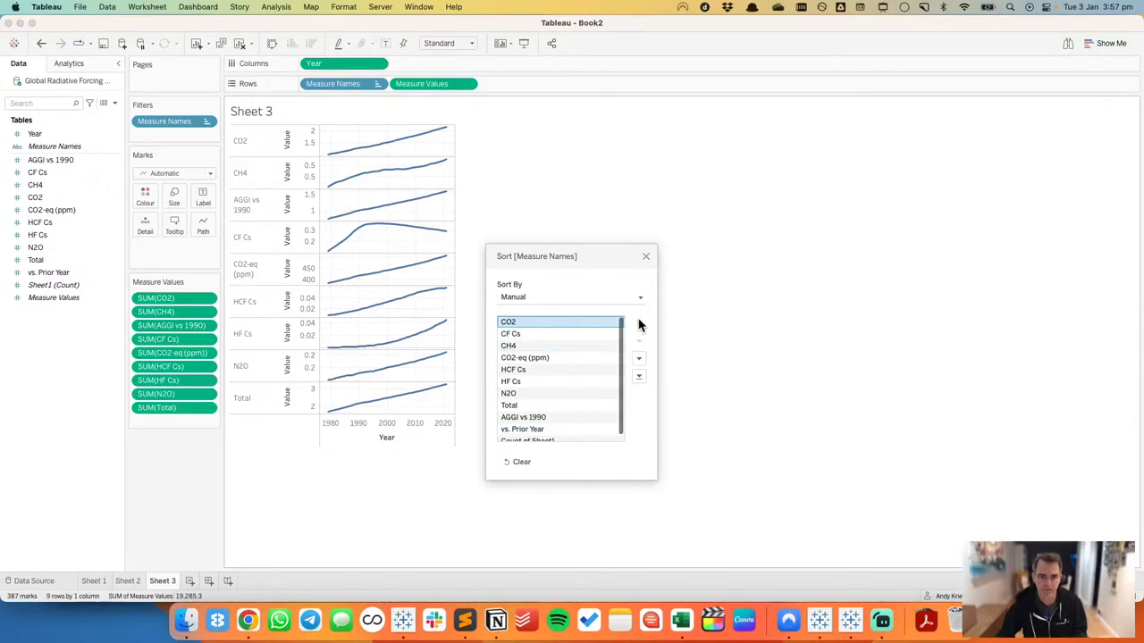
key(super+Tab)
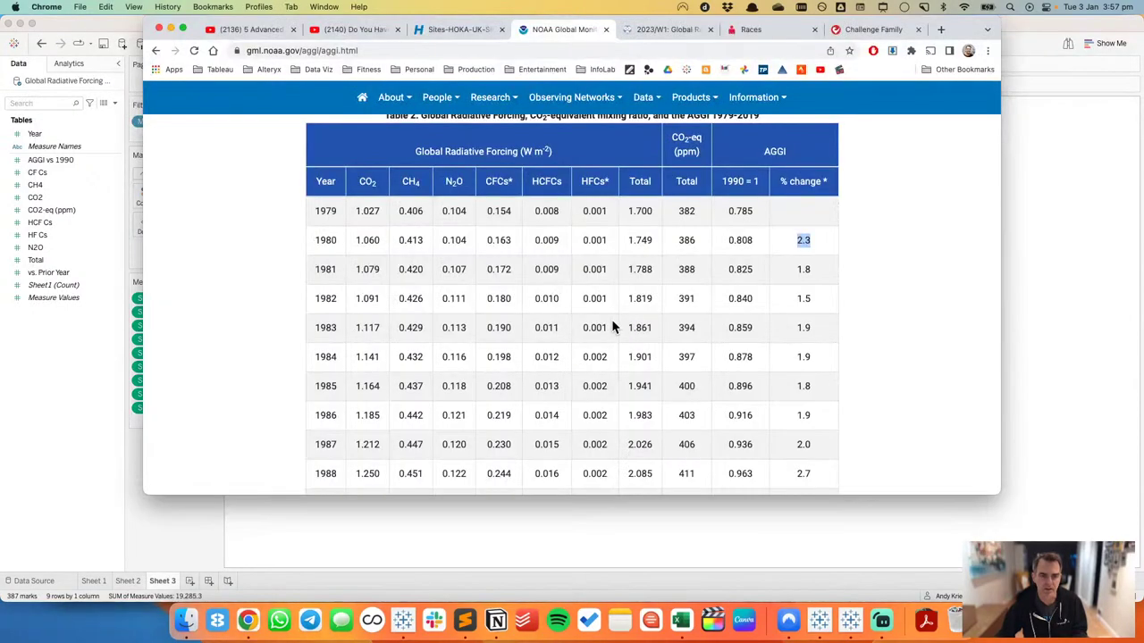
key(super+Tab)
click(540, 346)
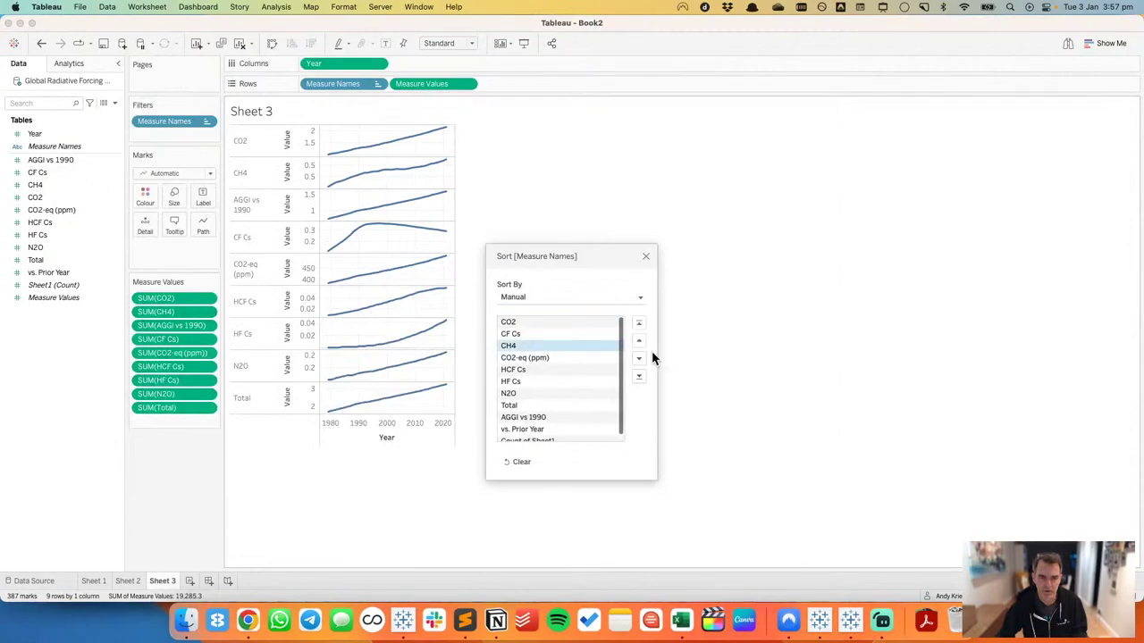
click(638, 342)
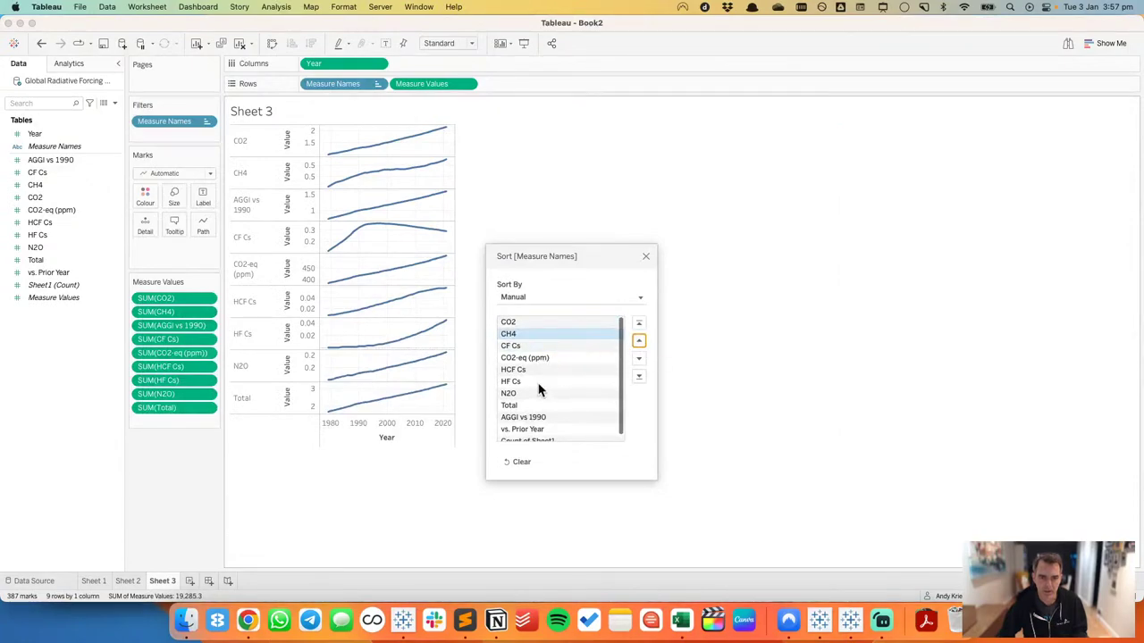
Step: Check the NOAA table in Chrome and move N2O to directly after CH4 in the manual sort list
key(super+Tab)
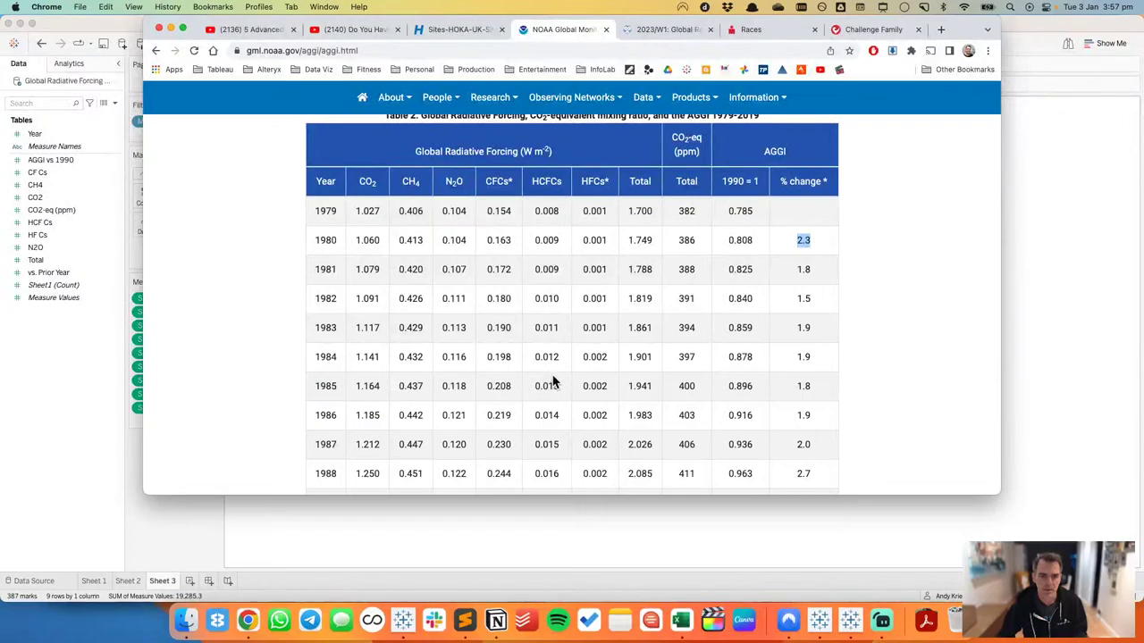
key(super+Tab)
click(533, 394)
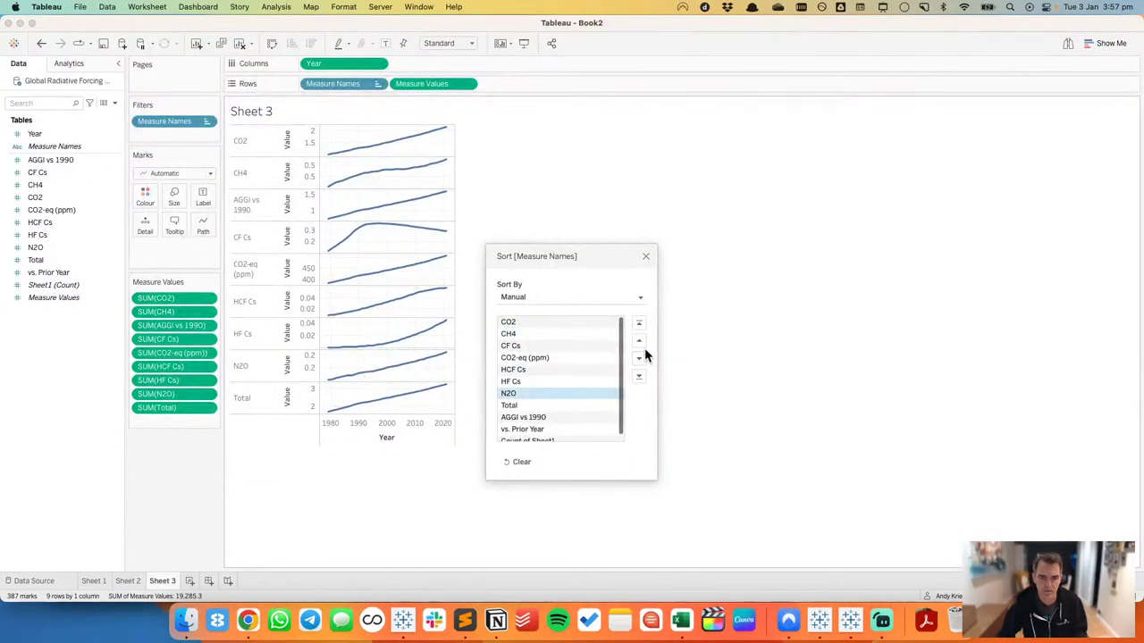
click(639, 341)
click(640, 342)
click(640, 343)
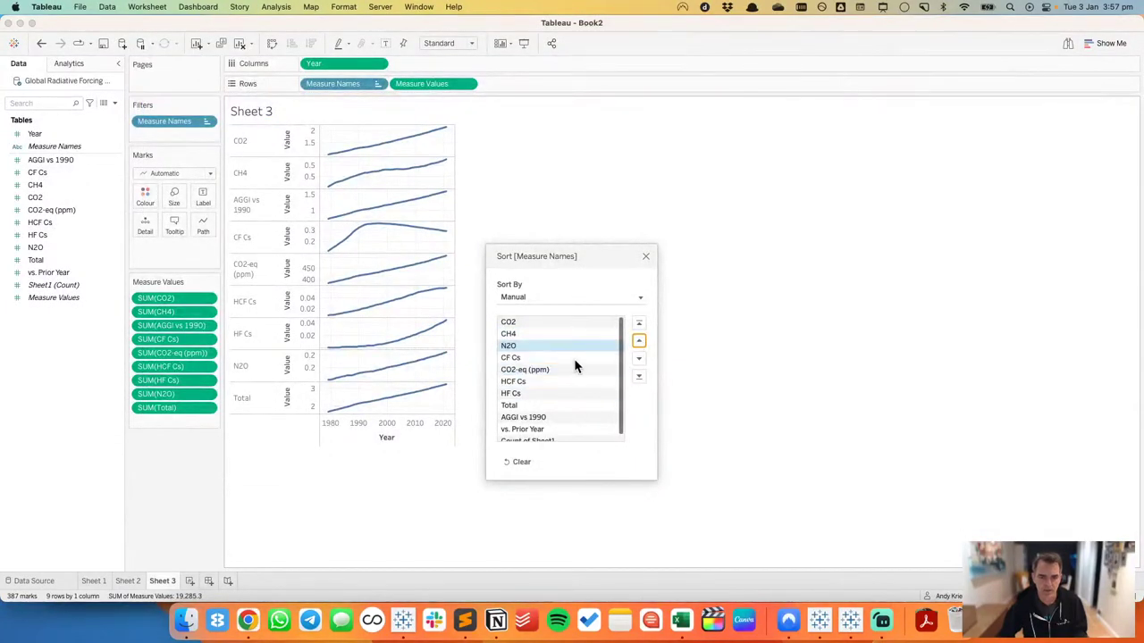
Step: Check the NOAA table in Chrome and move HCF Cs to directly after CF Cs in the manual sort list
key(super+Tab)
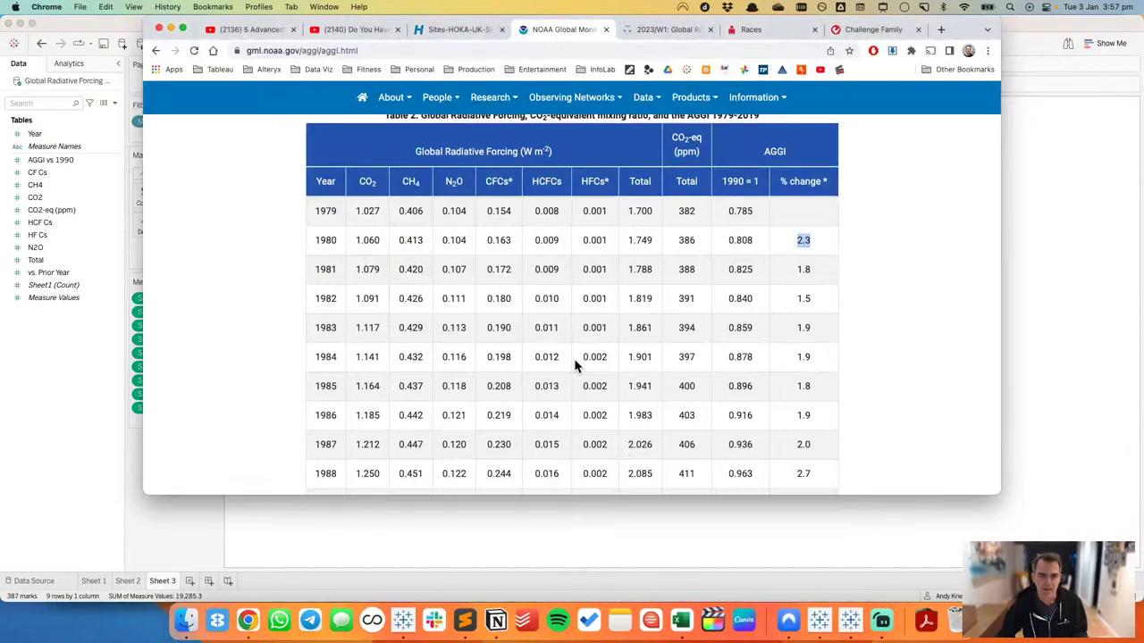
key(super+Tab)
click(543, 383)
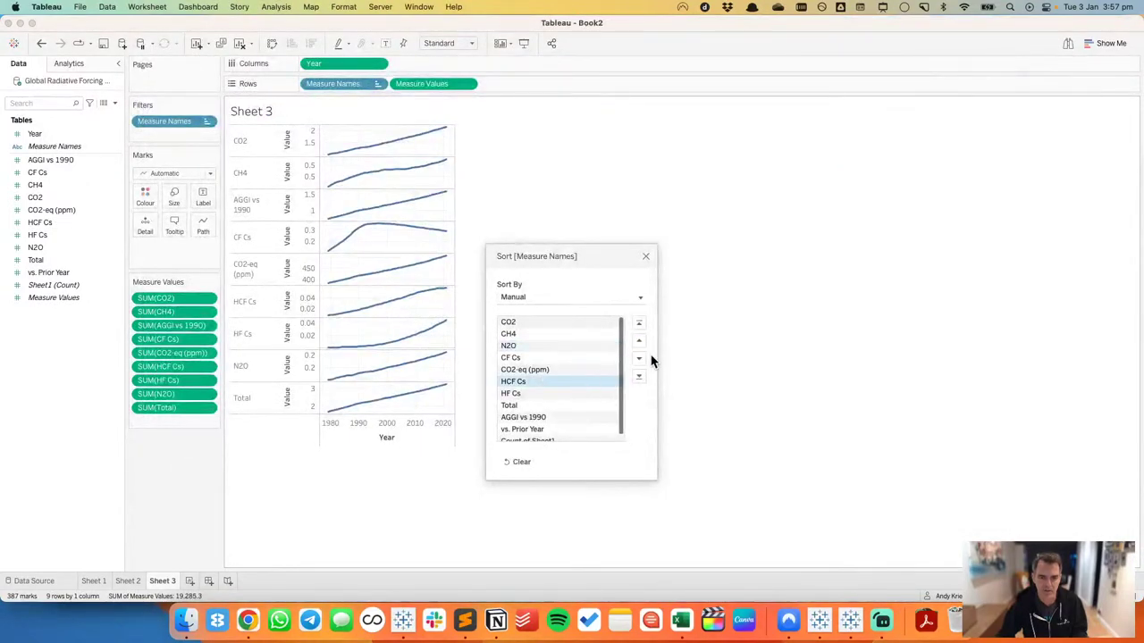
click(640, 342)
click(639, 342)
click(640, 359)
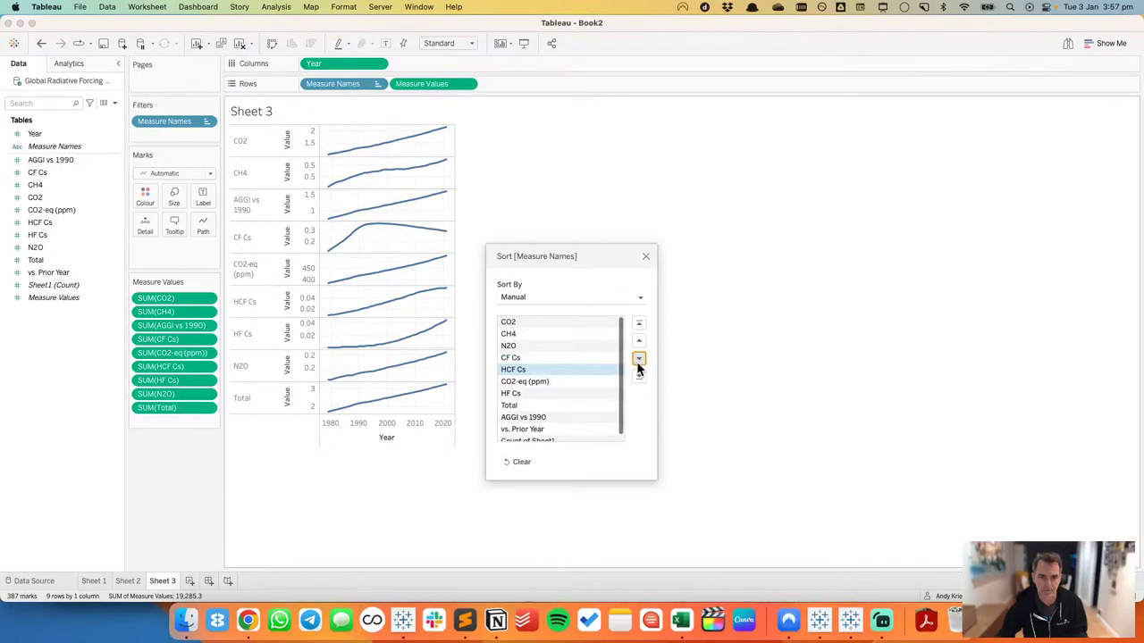
Step: Move HF Cs to directly after HCF Cs, followed by Total, matching the column order of the NOAA table in Chrome
key(super+Tab)
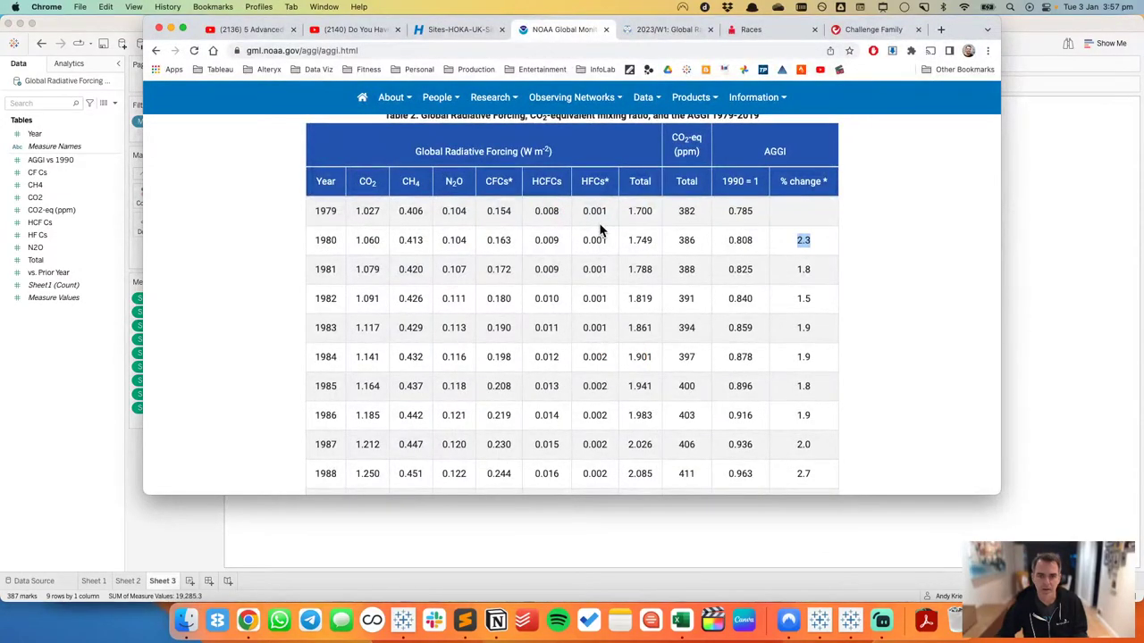
key(super+Tab)
click(521, 393)
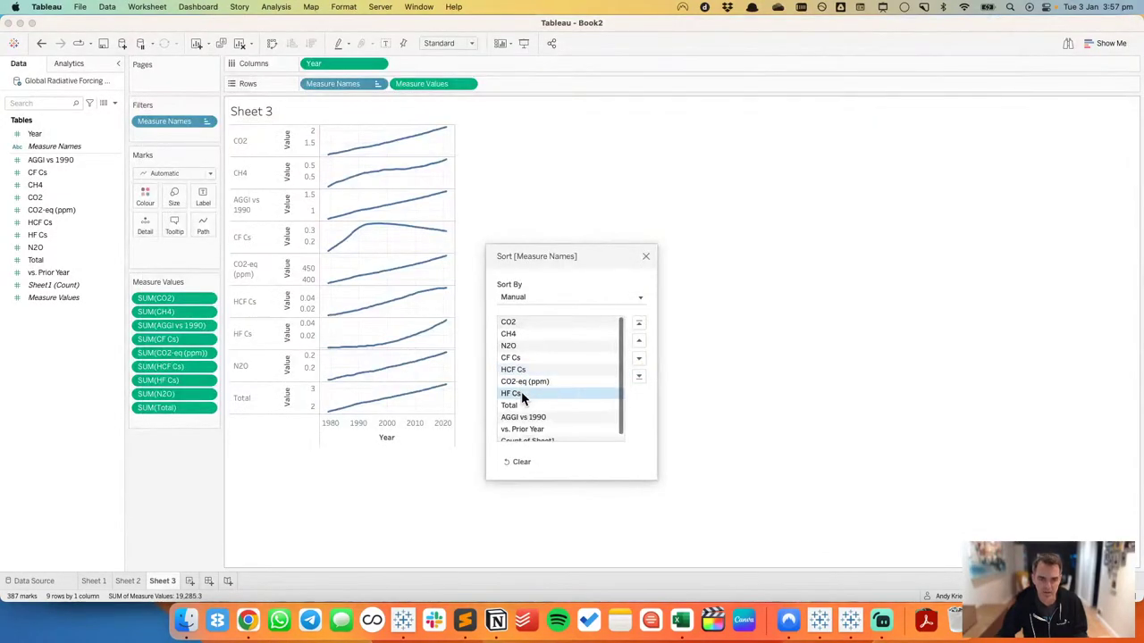
click(639, 340)
key(super+Tab)
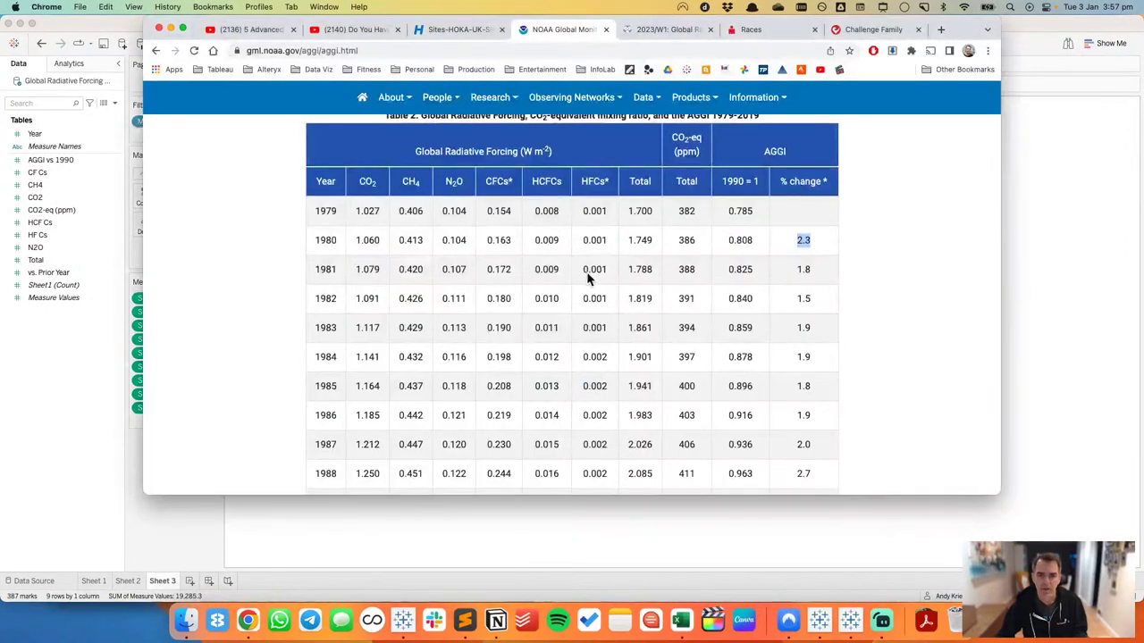
key(super+Tab)
click(536, 405)
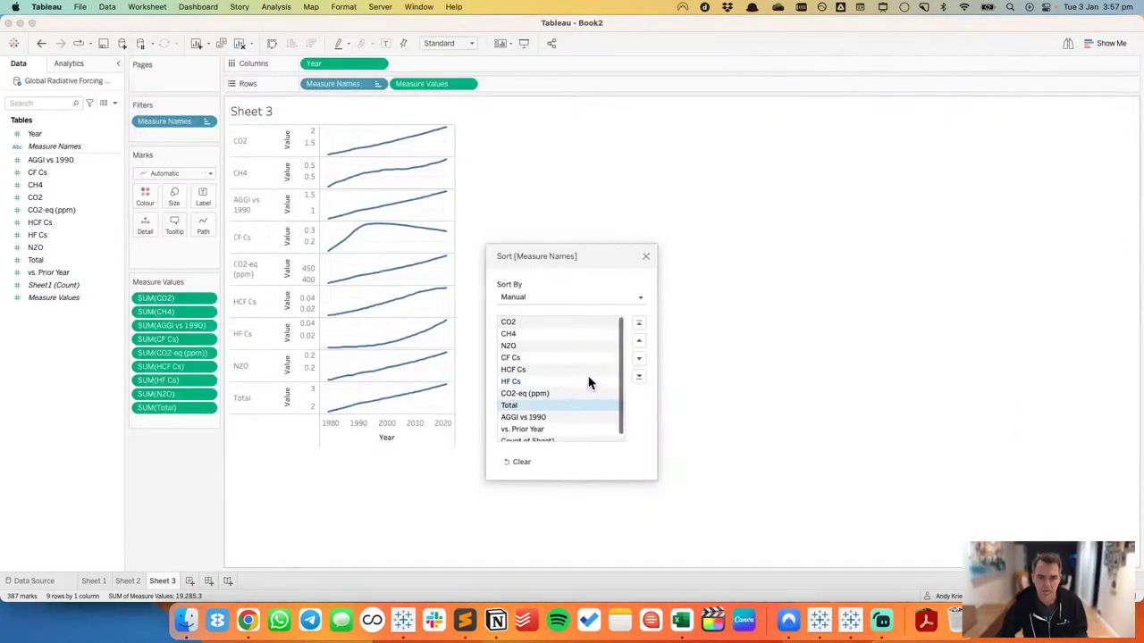
click(639, 340)
key(super+Tab)
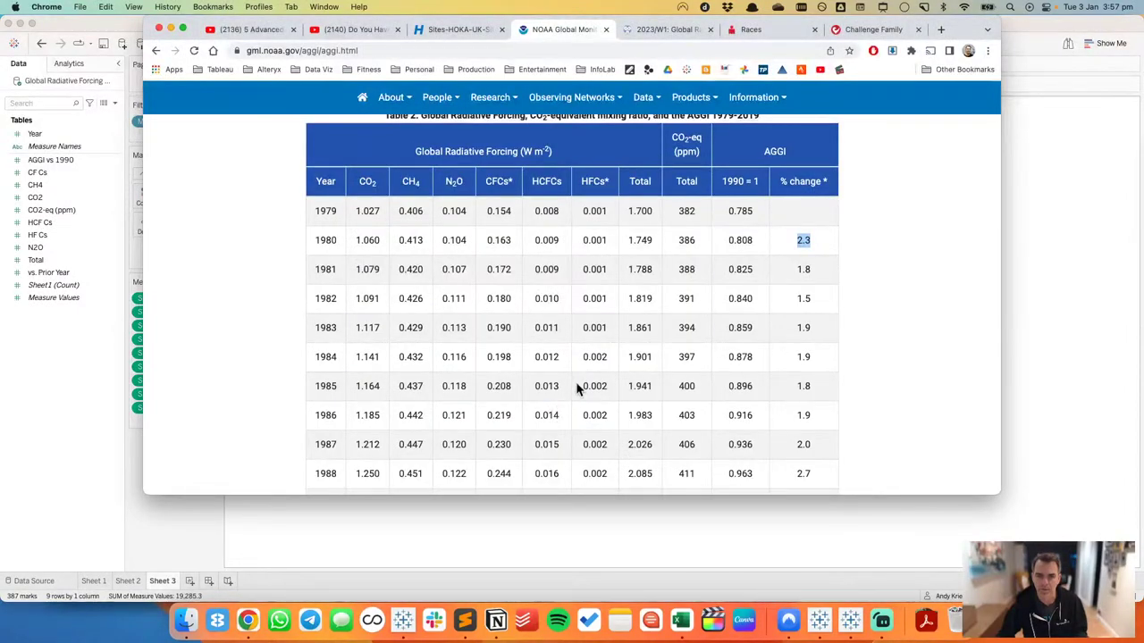
key(super+Tab)
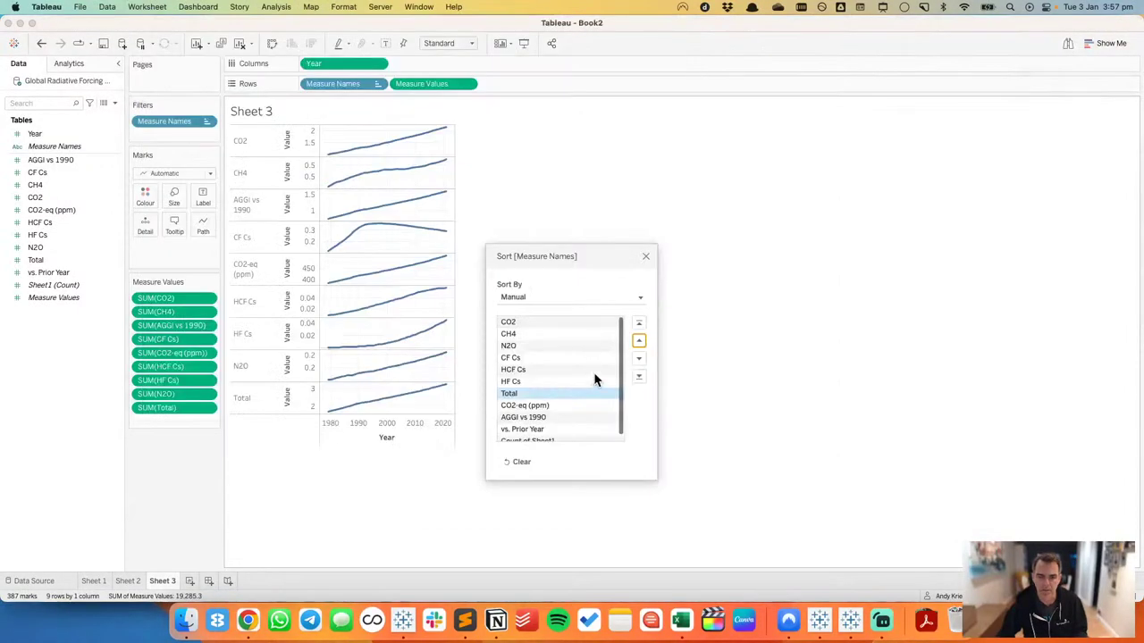
Step: Clear the worksheet's own sort on the Measure Names rows, and compare the row order with the NOAA table in Chrome
click(647, 257)
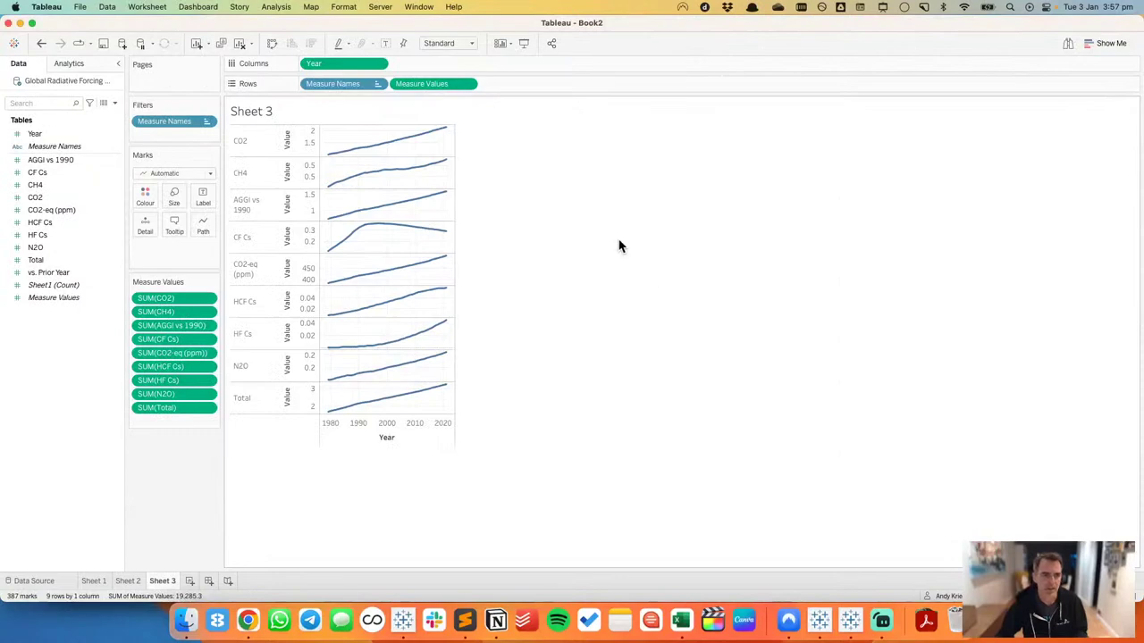
click(378, 83)
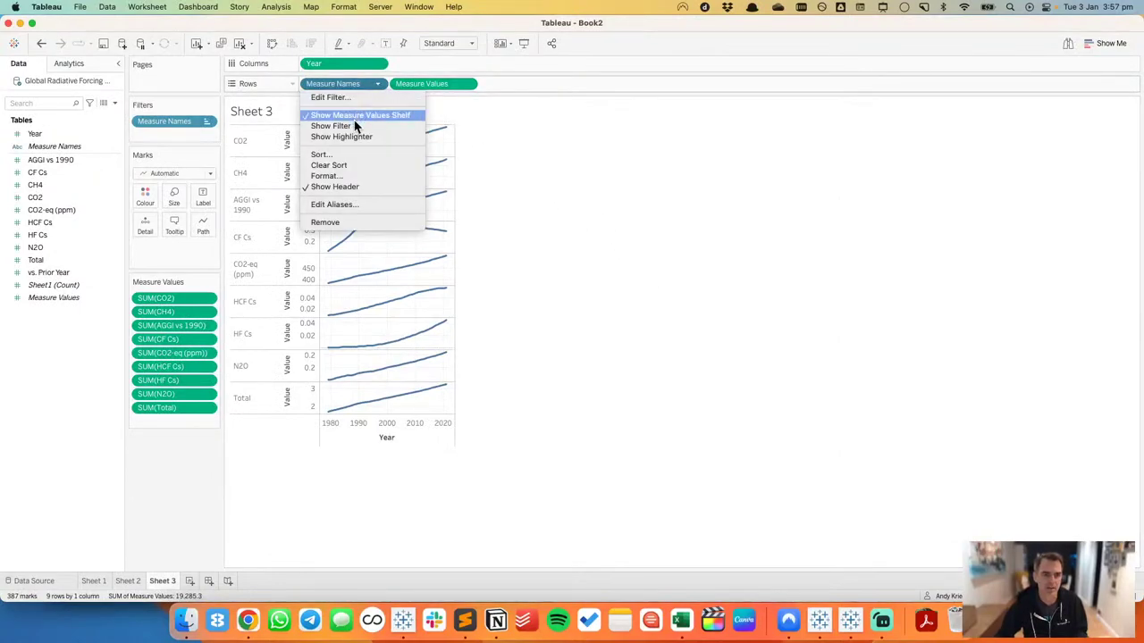
click(383, 166)
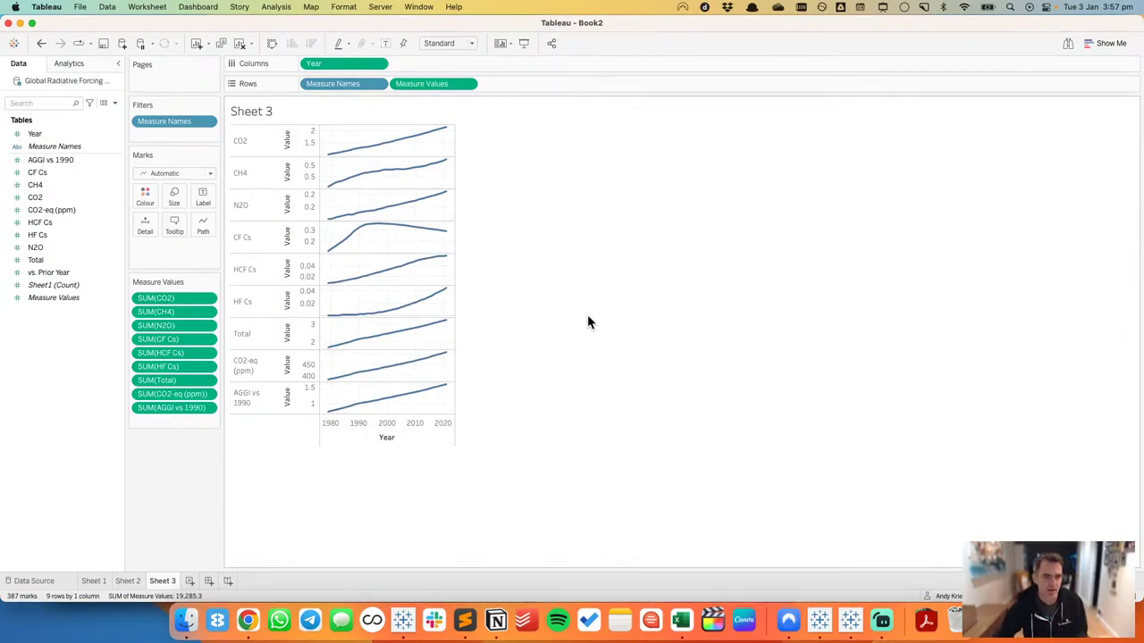
key(super+Tab)
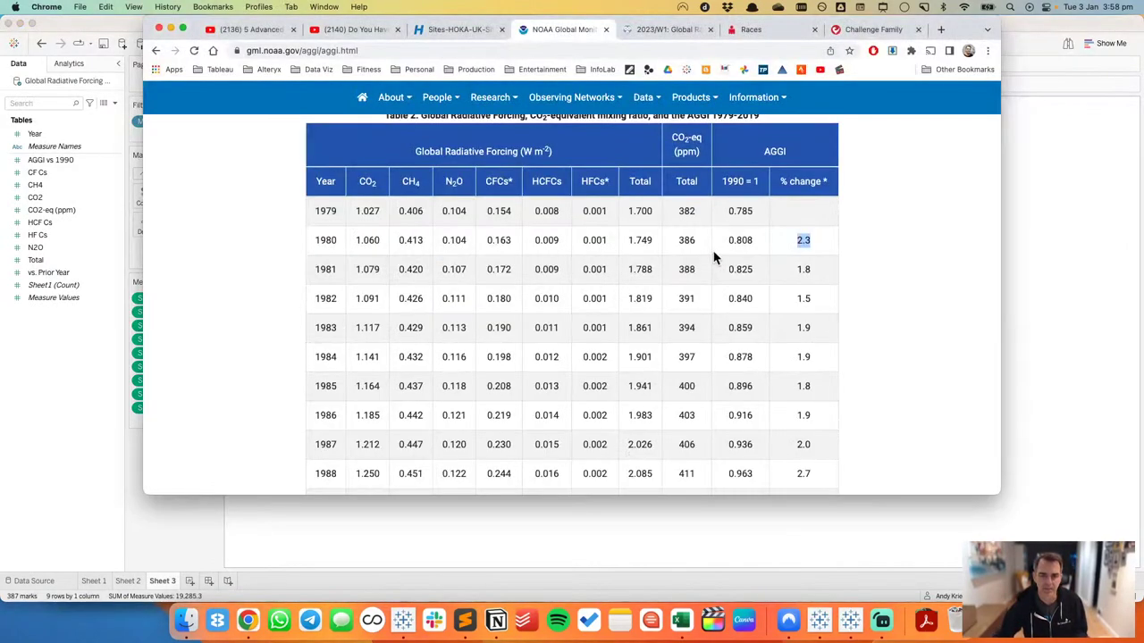
key(super+Tab)
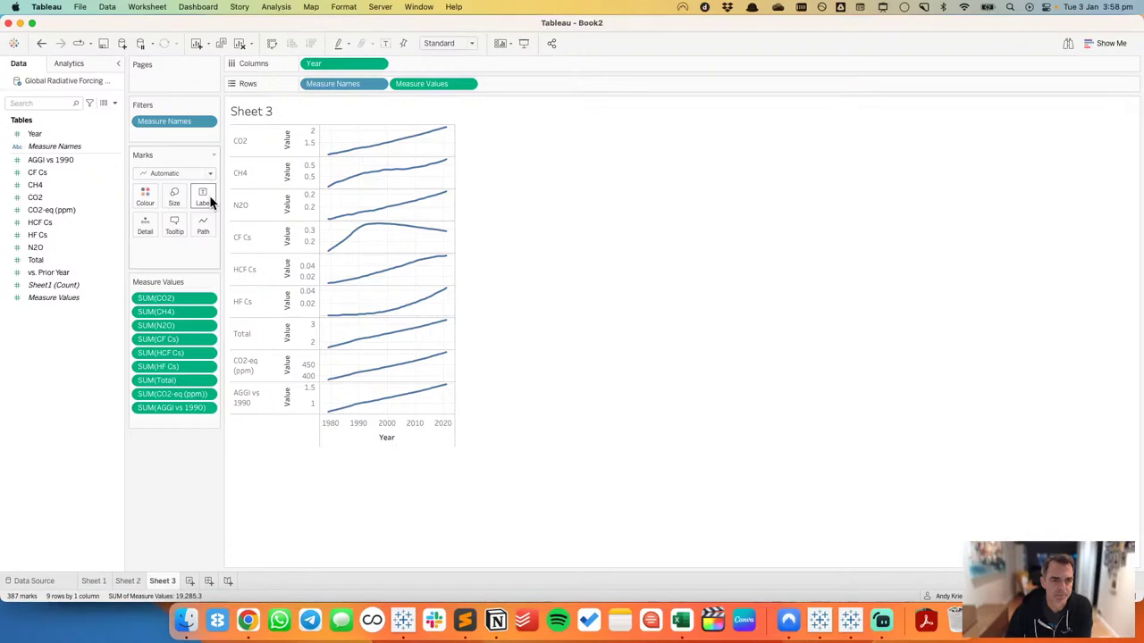
mouse_move(365, 237)
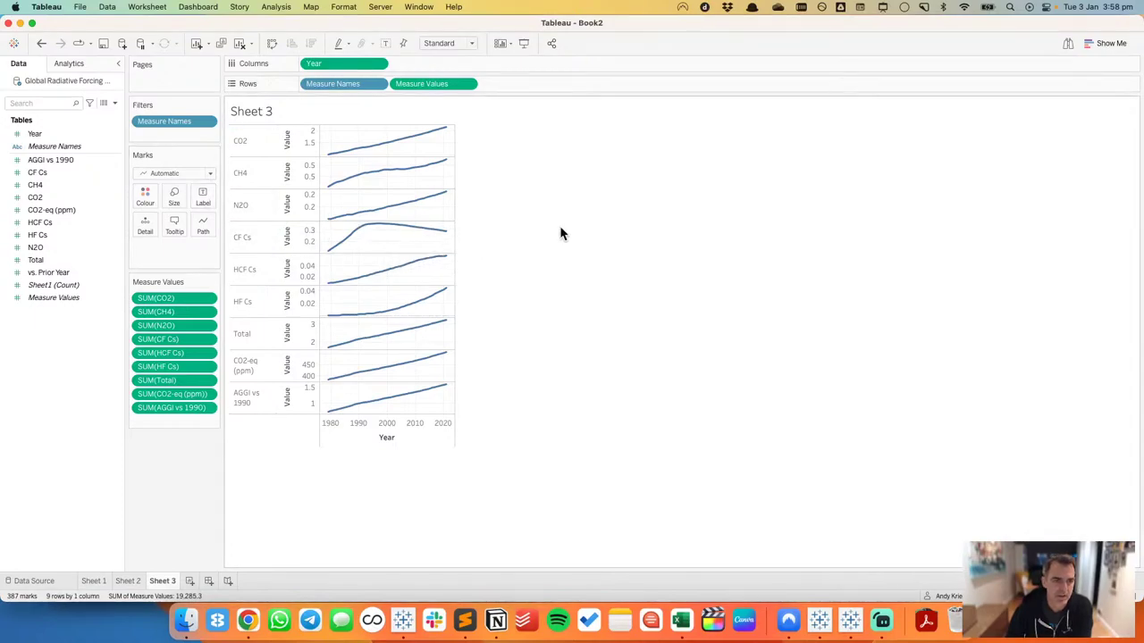
key(super+Tab)
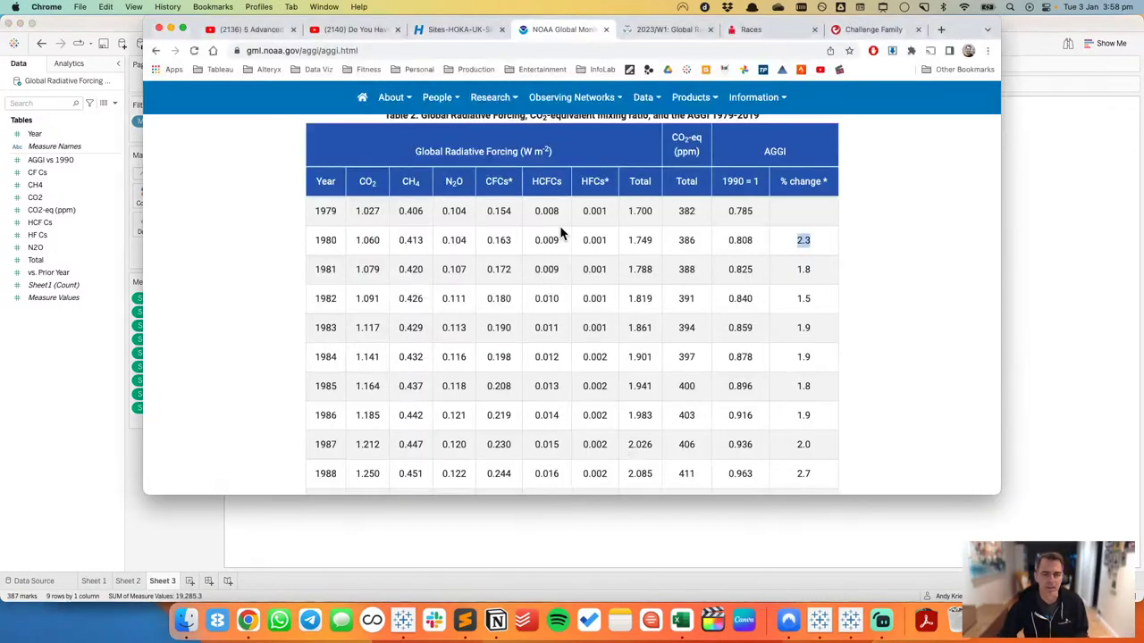
key(super+Tab)
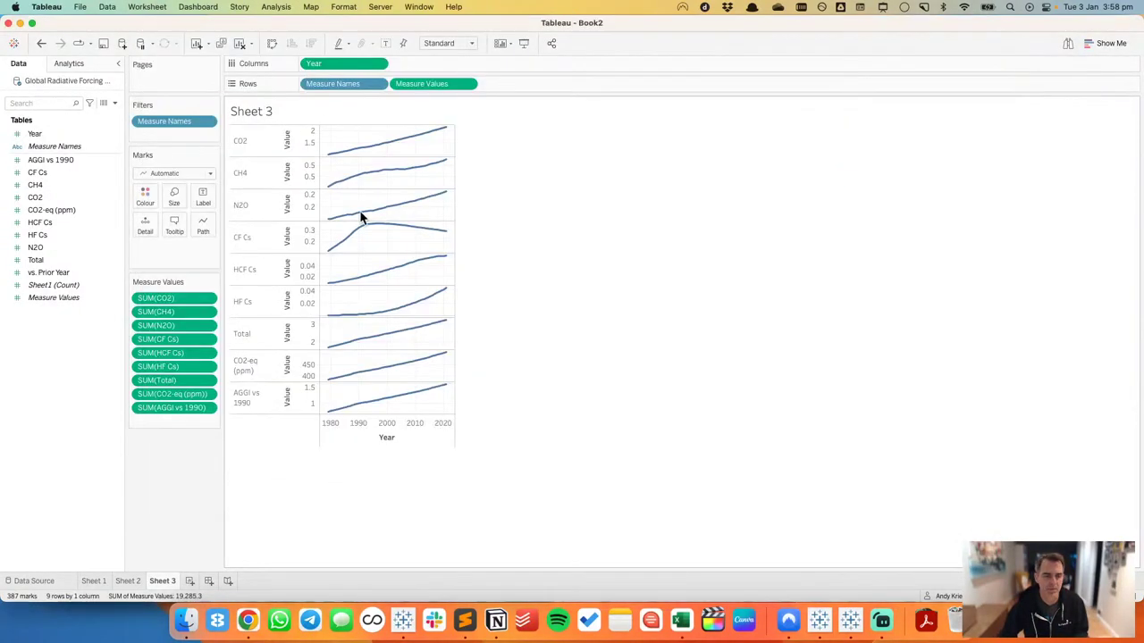
right_click(253, 236)
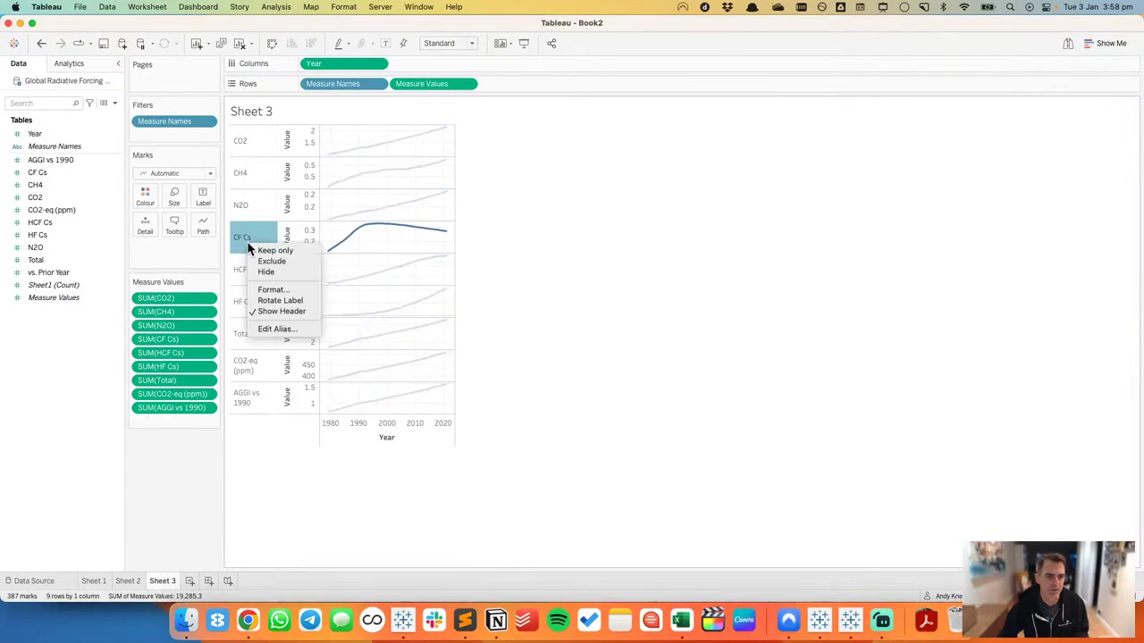
click(280, 330)
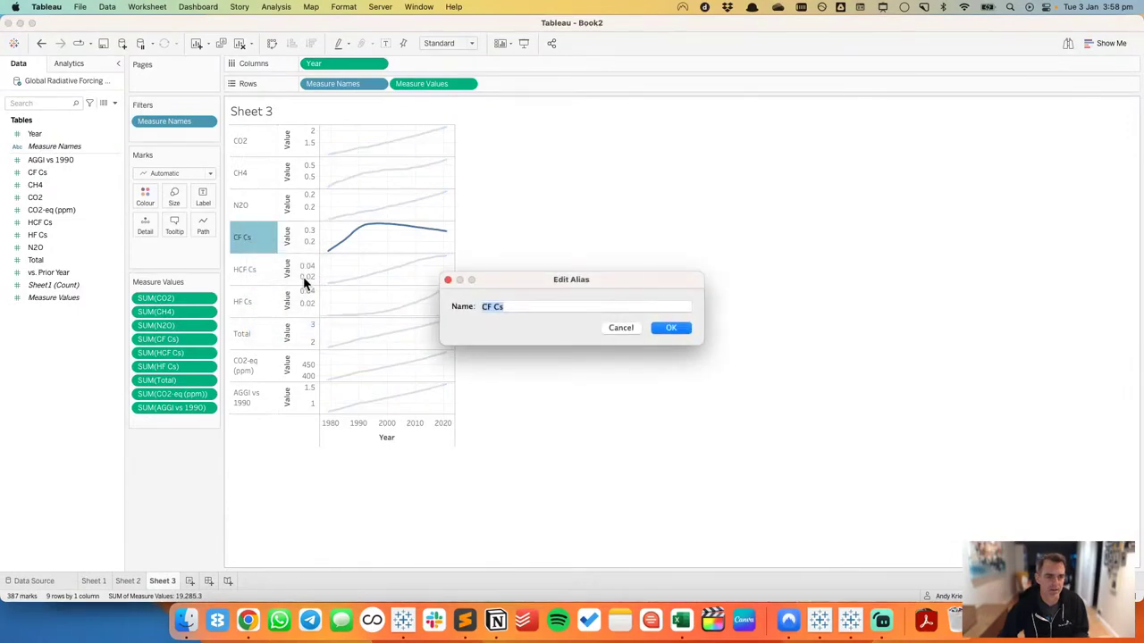
click(503, 305)
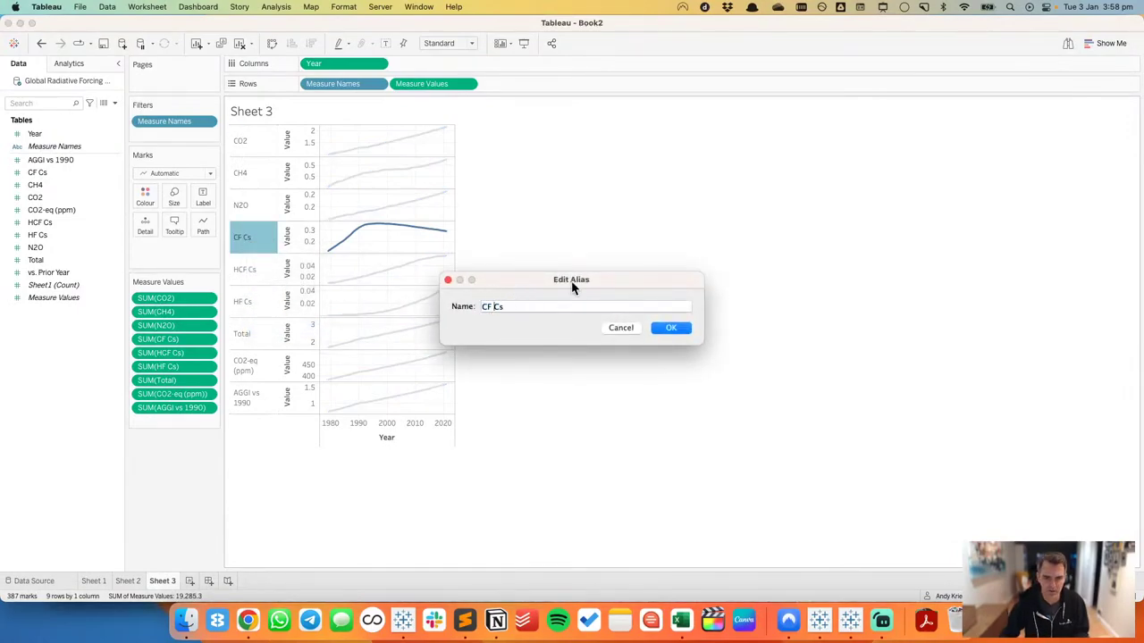
click(612, 329)
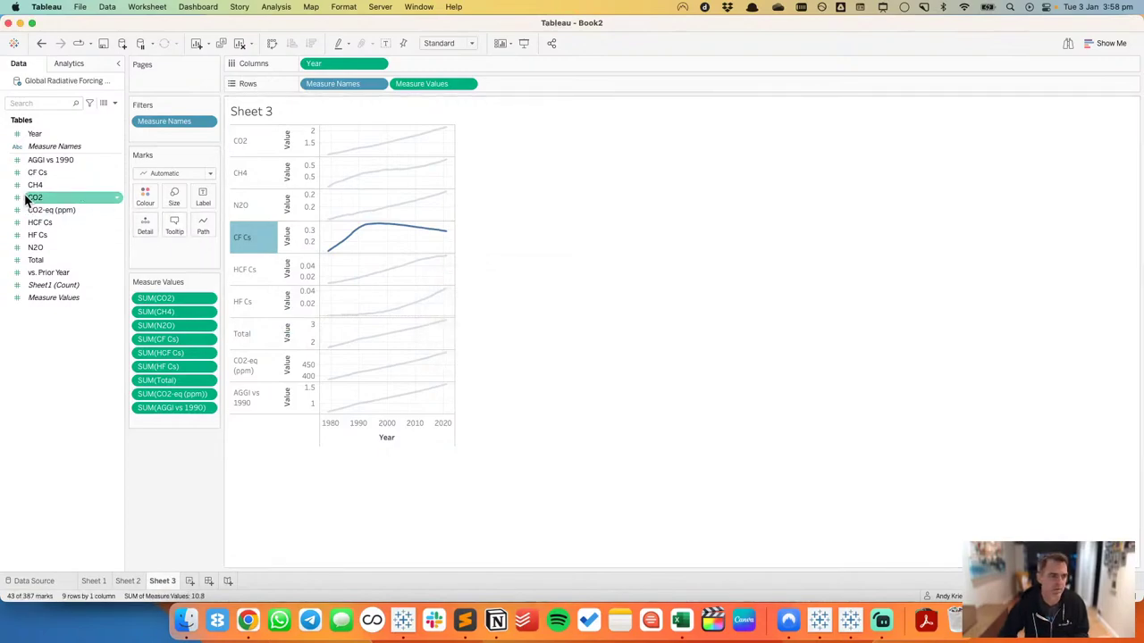
Step: Rename the data source field CF Cs as CFCs and the field HCF Cs as HCFCs
right_click(51, 173)
click(66, 219)
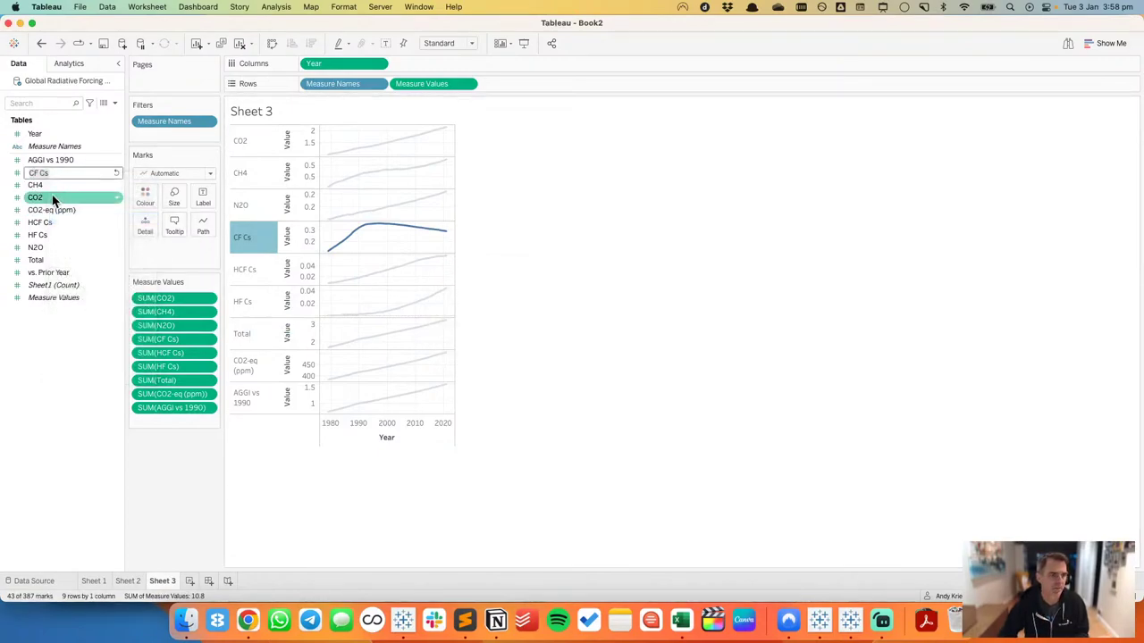
key(Return)
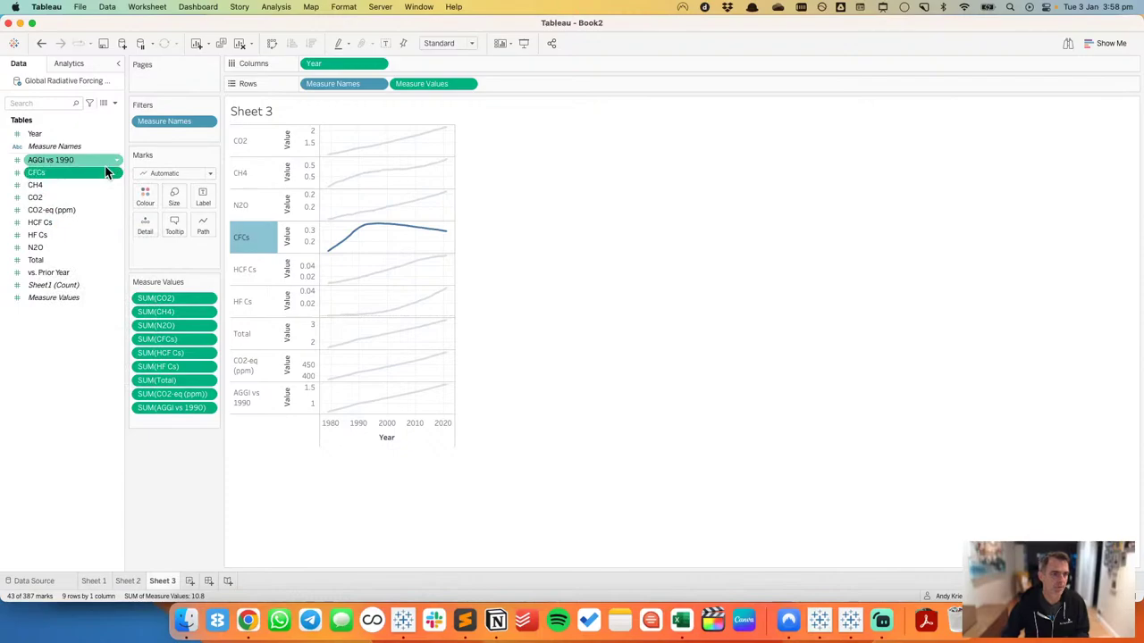
right_click(67, 223)
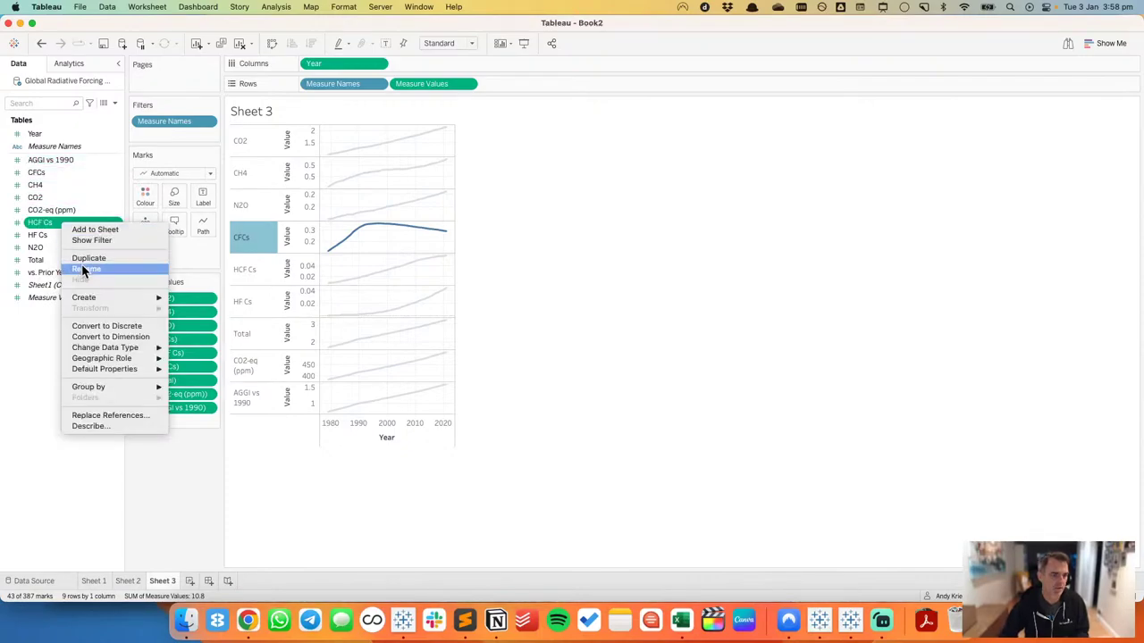
click(86, 268)
click(42, 223)
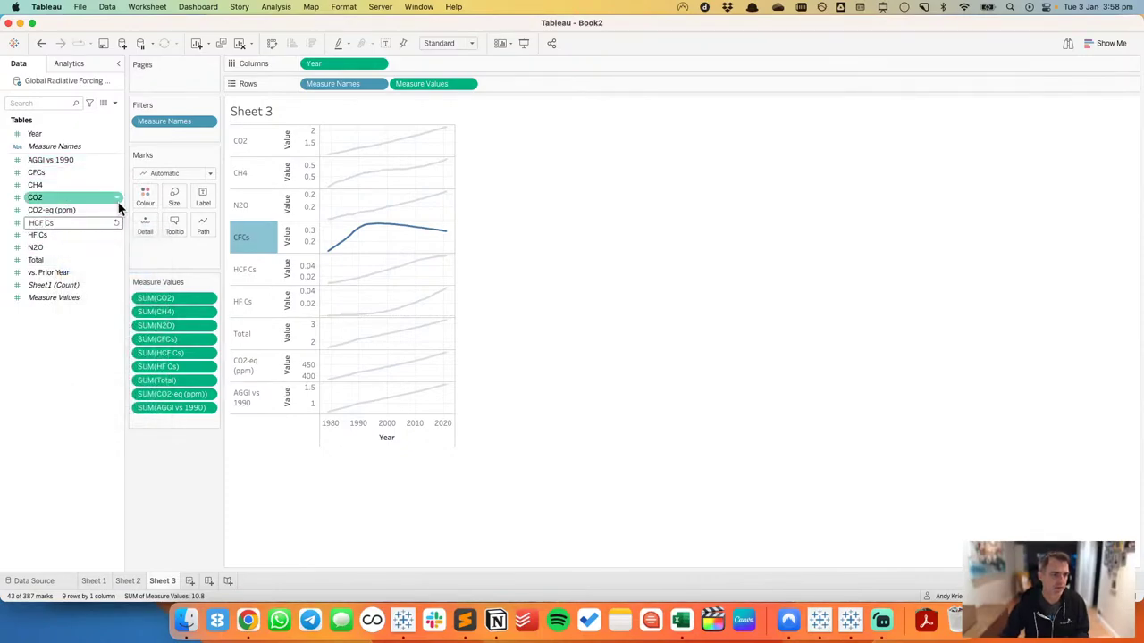
key(Return)
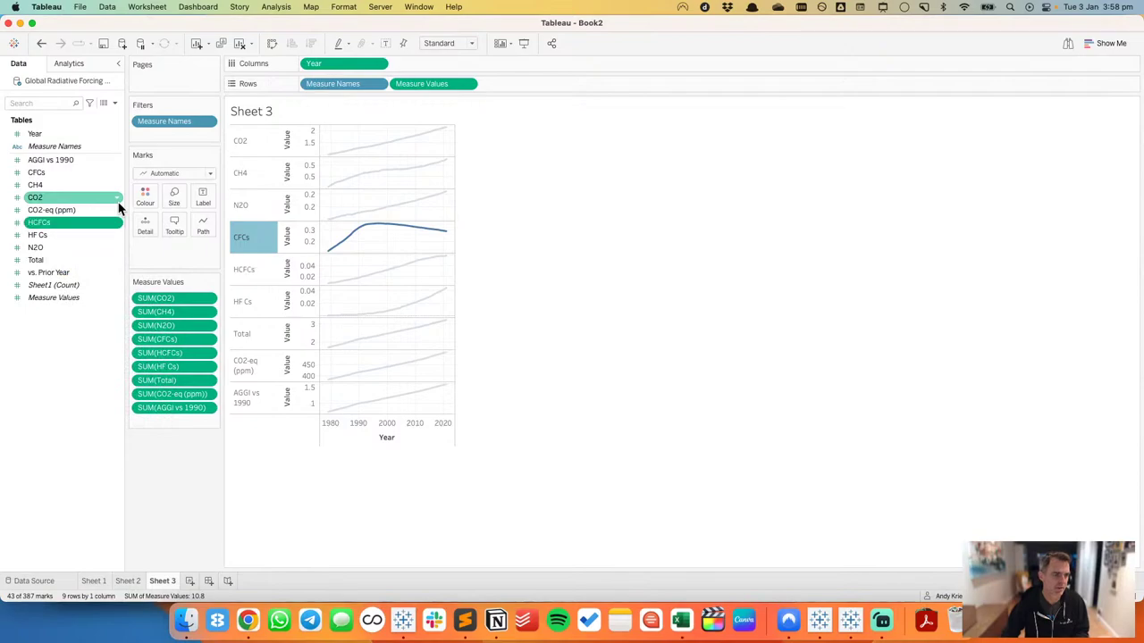
Step: Rename the data source field HF Cs as HFCs by removing the space
right_click(59, 232)
click(82, 273)
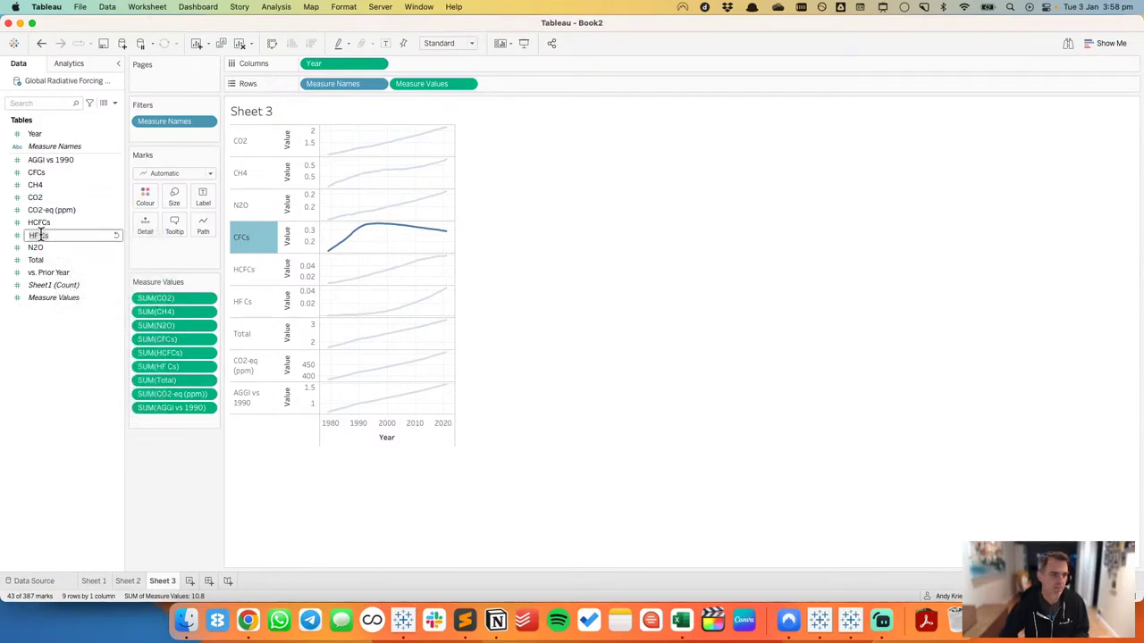
click(40, 235)
key(BackSpace)
key(Return)
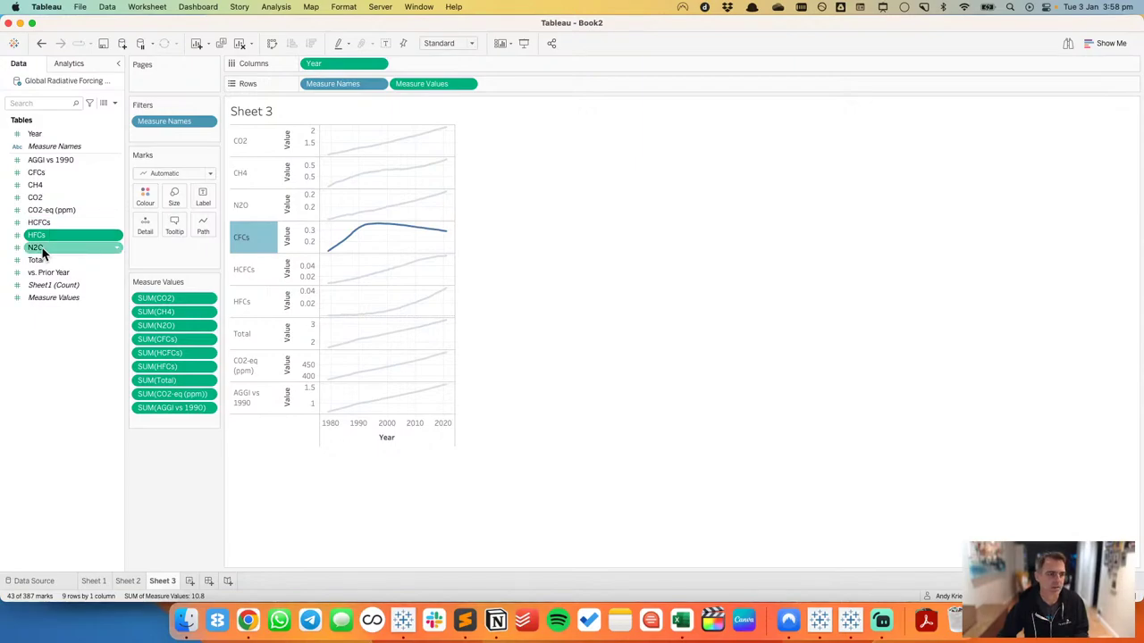
Step: Remove the digit 2 from the name of the N2O field, renaming it as NO
right_click(42, 254)
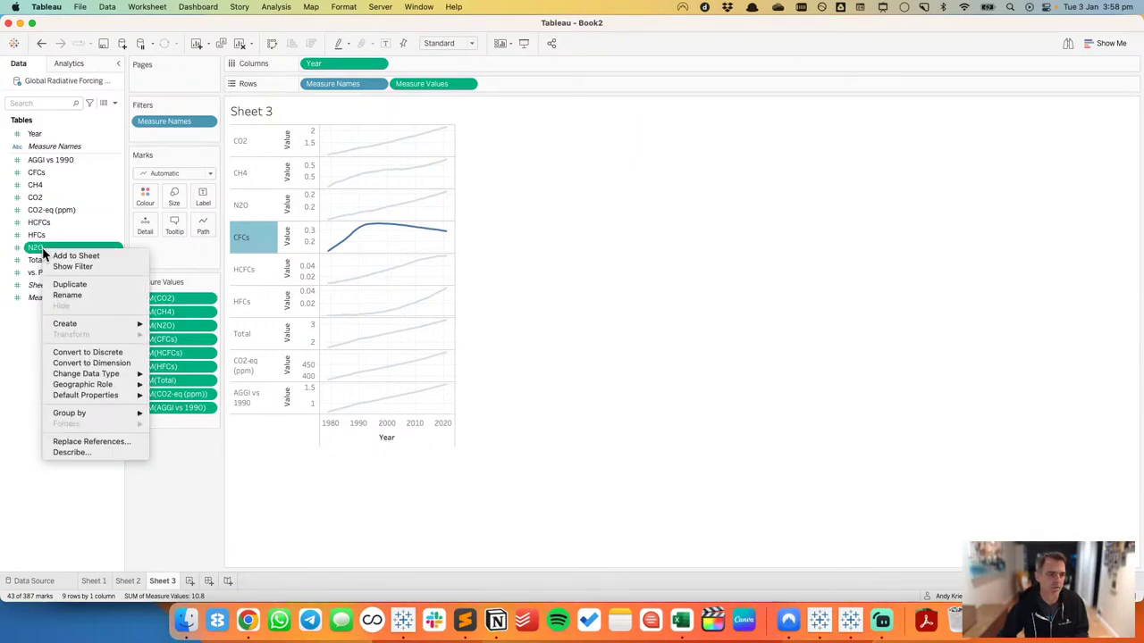
click(75, 295)
key(Left)
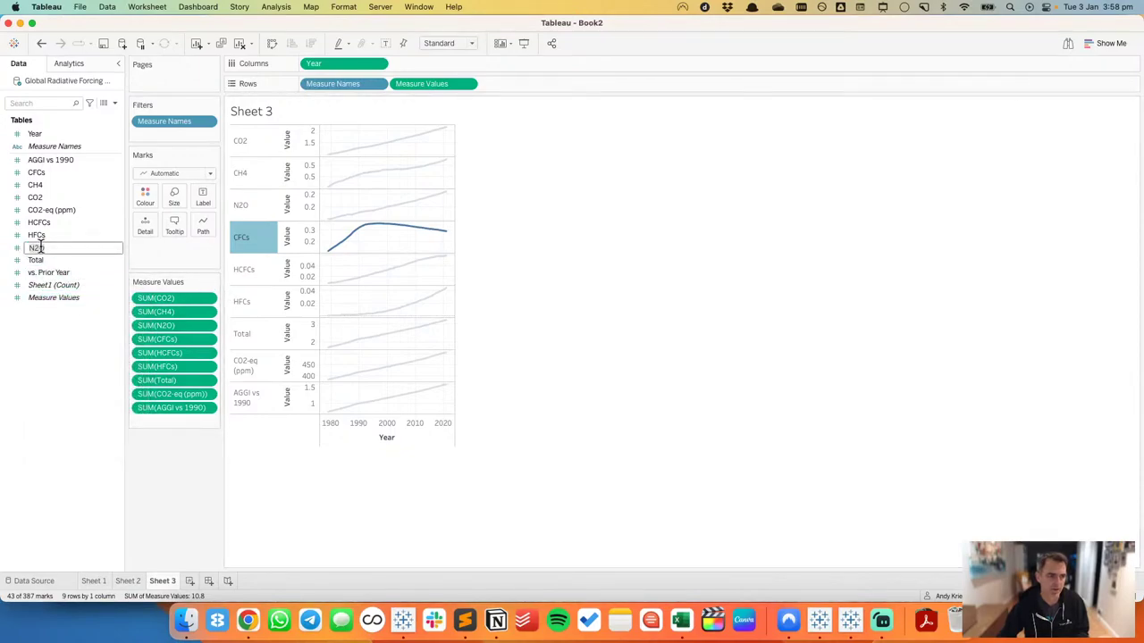
key(BackSpace)
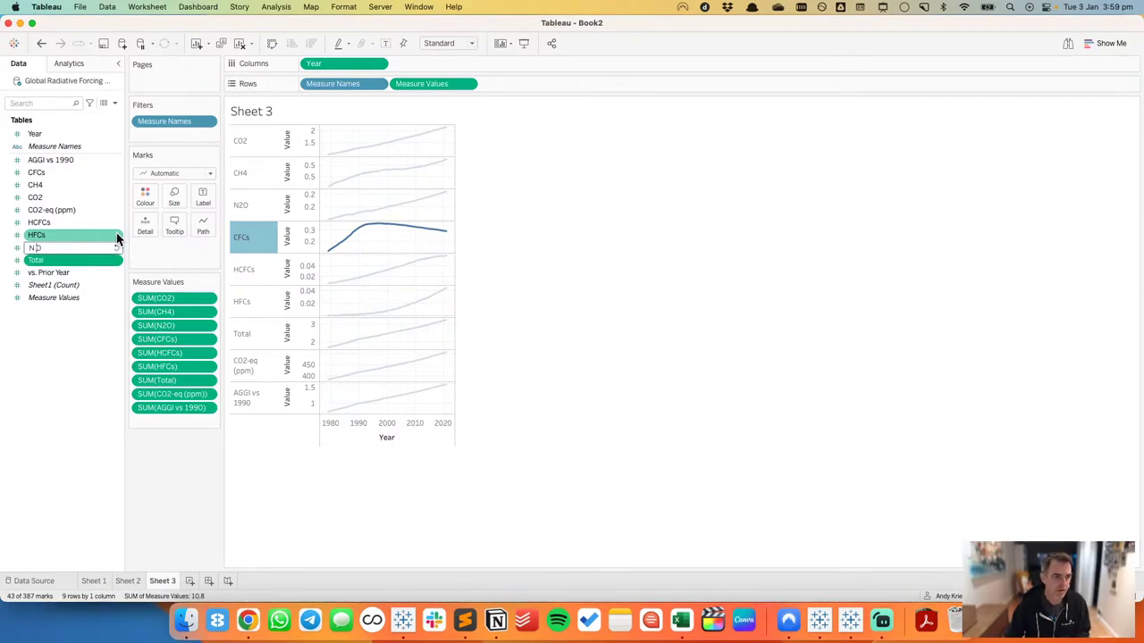
key(Down)
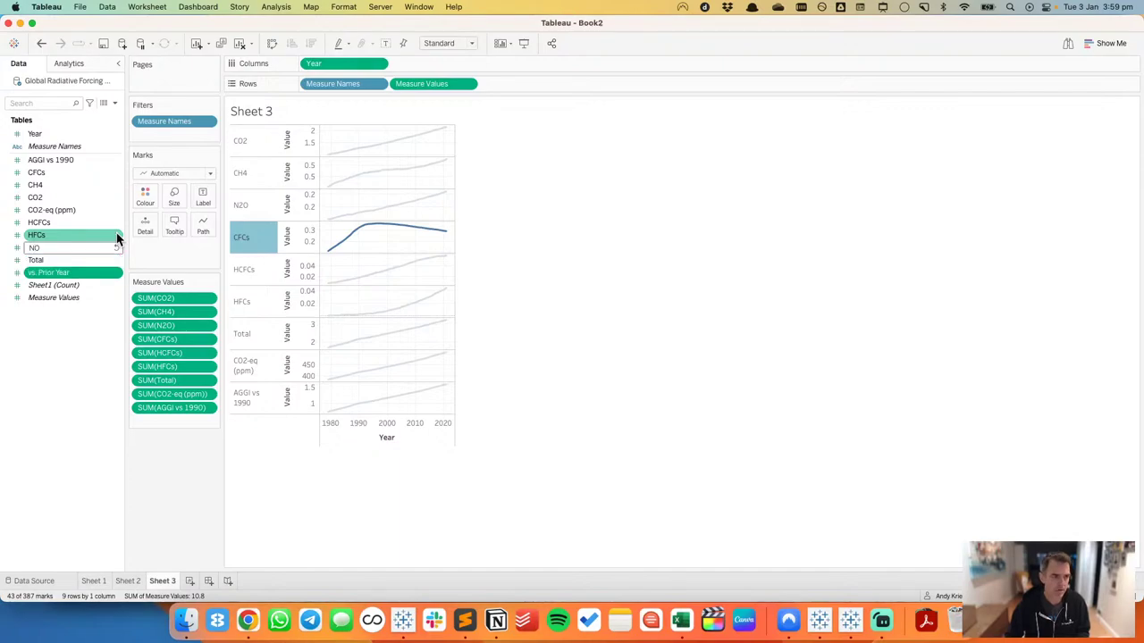
key(Down)
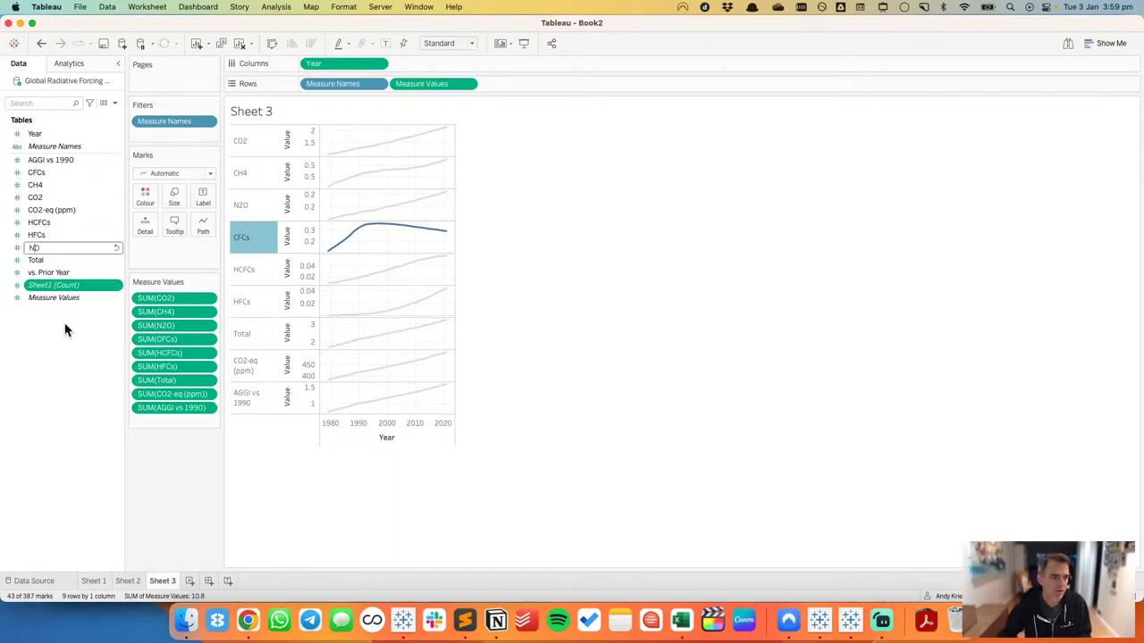
key(Return)
Step: Switch to Chrome and open the bookmarked ASCII Symbols page from the Data Viz Design bookmarks in a new tab
click(247, 619)
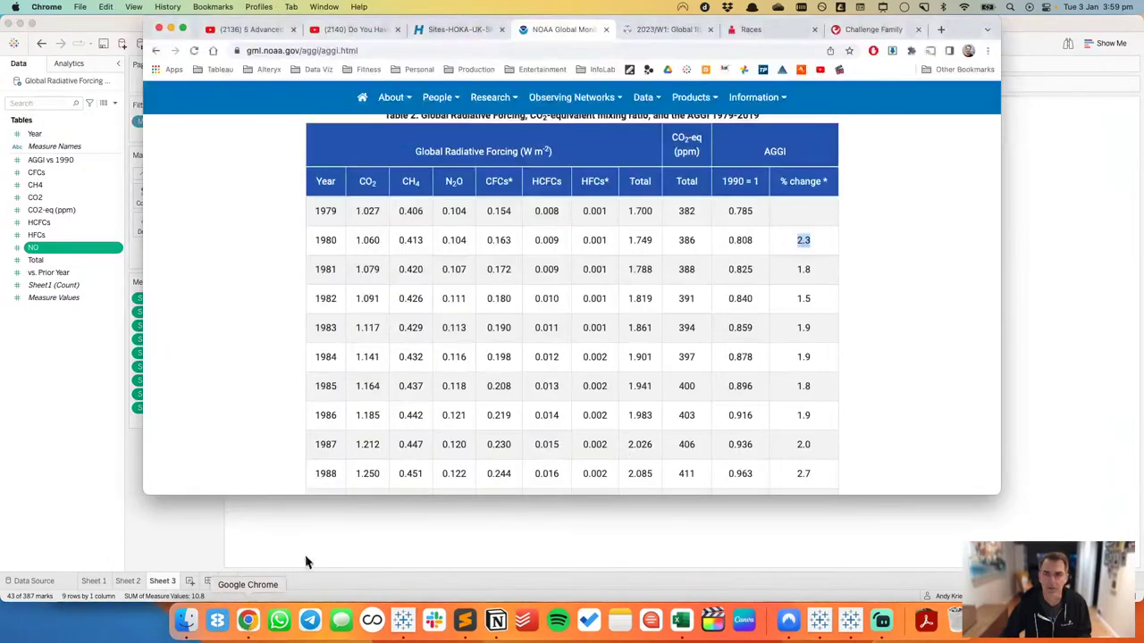
click(941, 31)
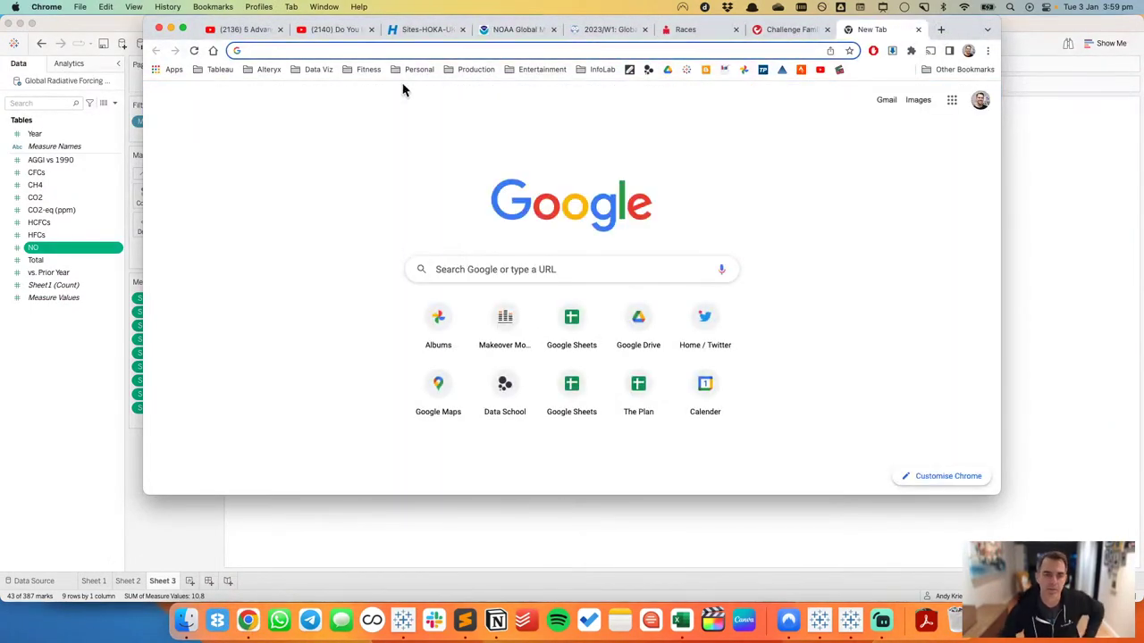
click(312, 69)
mouse_move(339, 107)
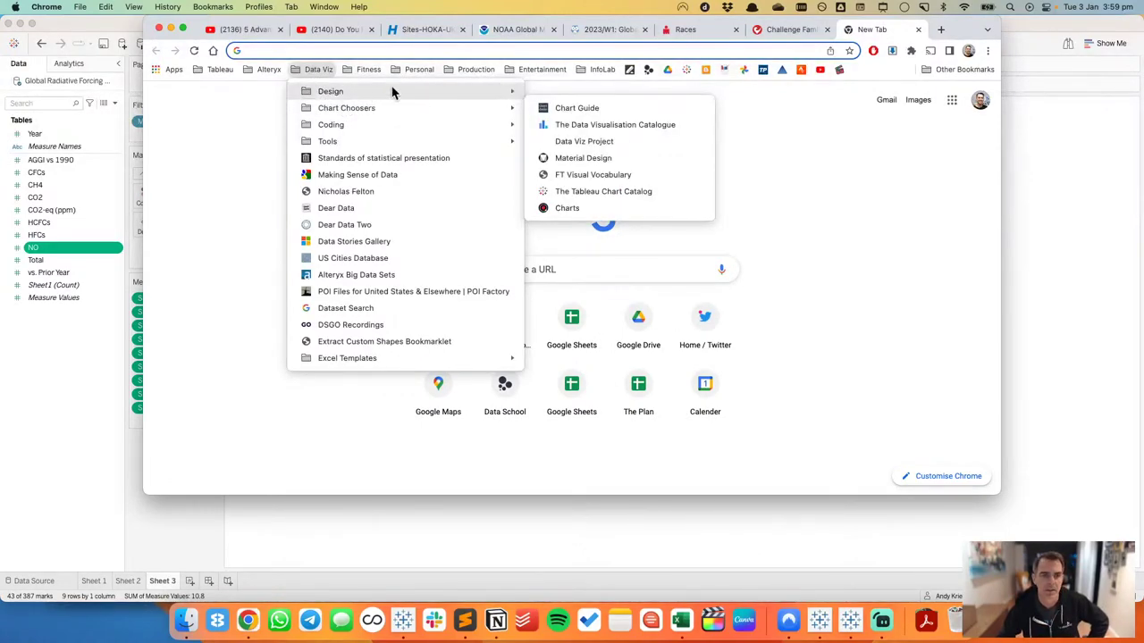
mouse_move(392, 93)
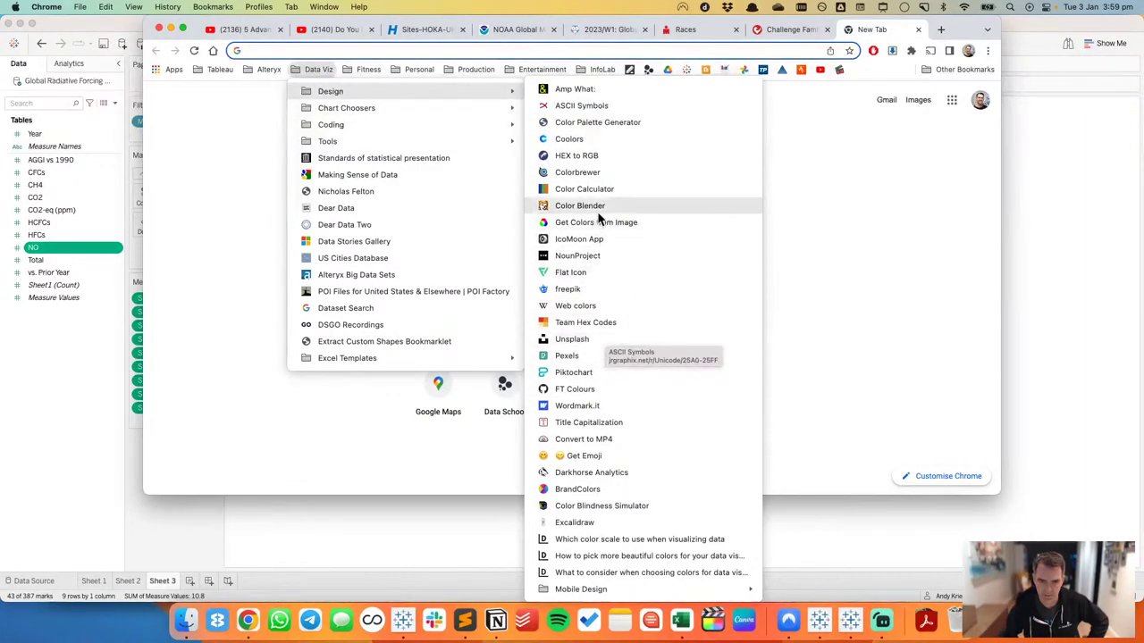
click(602, 108)
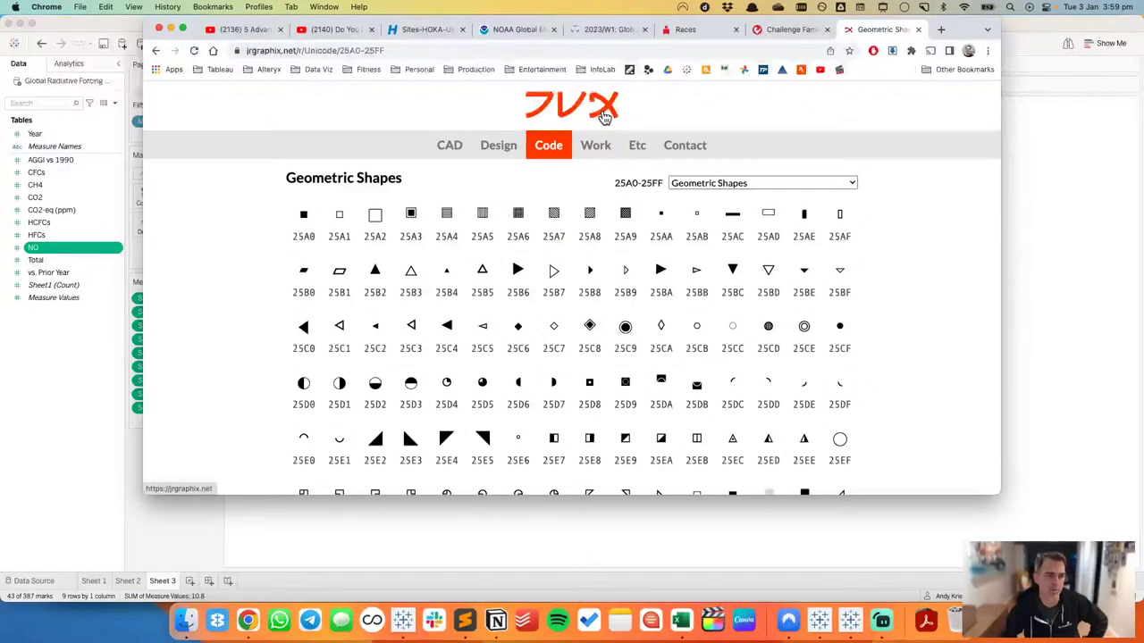
Step: Copy the address of the Geometric Shapes Unicode page, post it in the YouTube live chat, and close the chat tab
click(397, 50)
key(super+c)
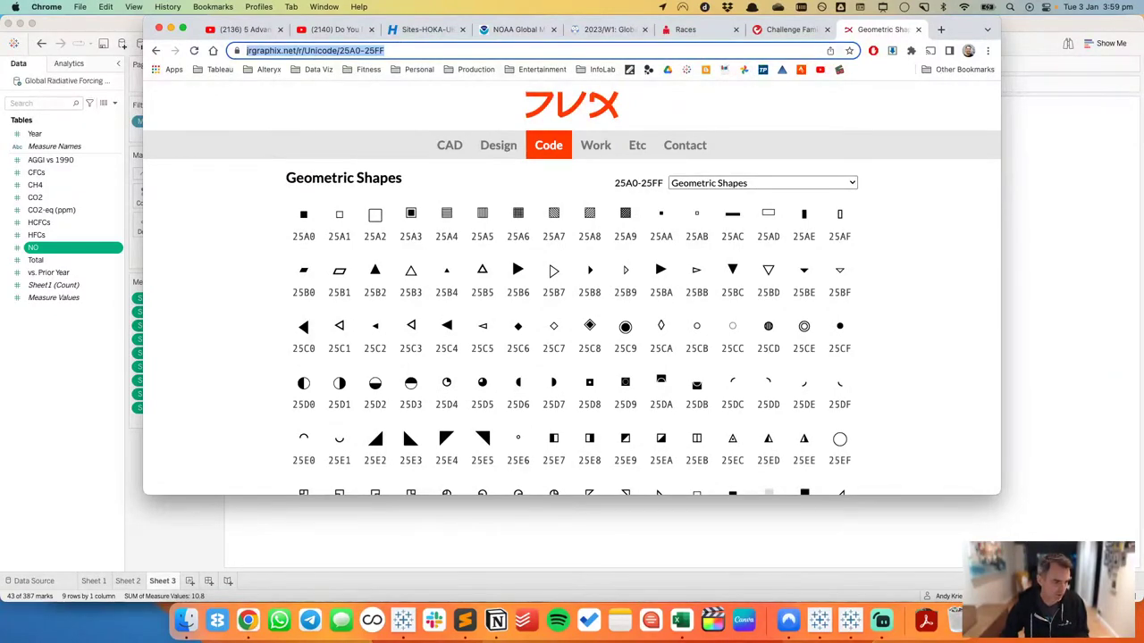
key(super+Tab)
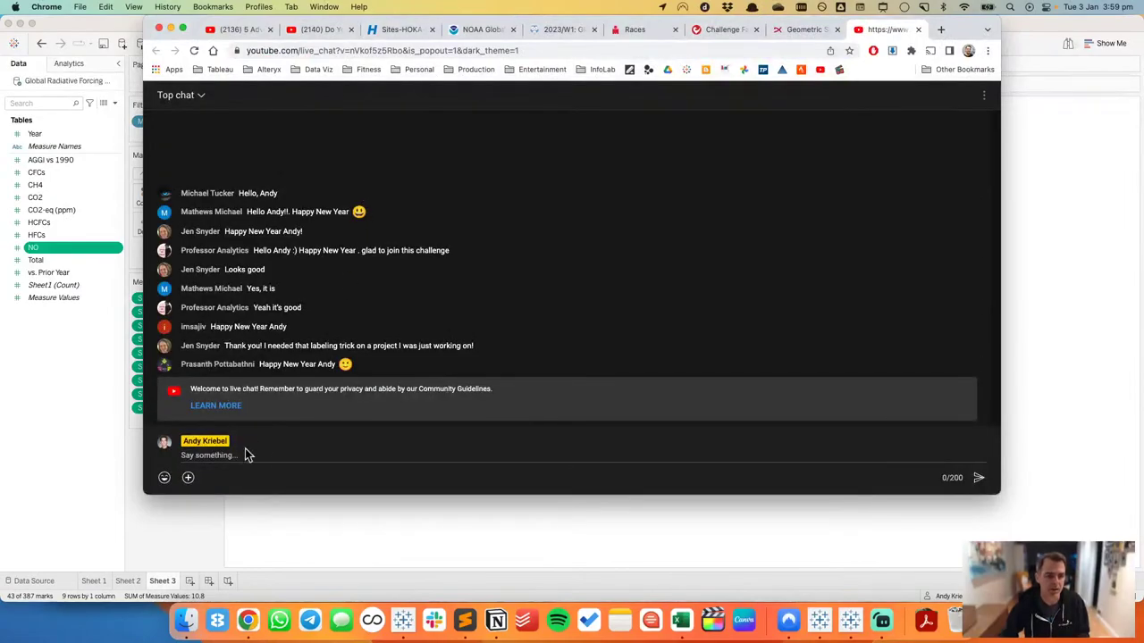
click(918, 29)
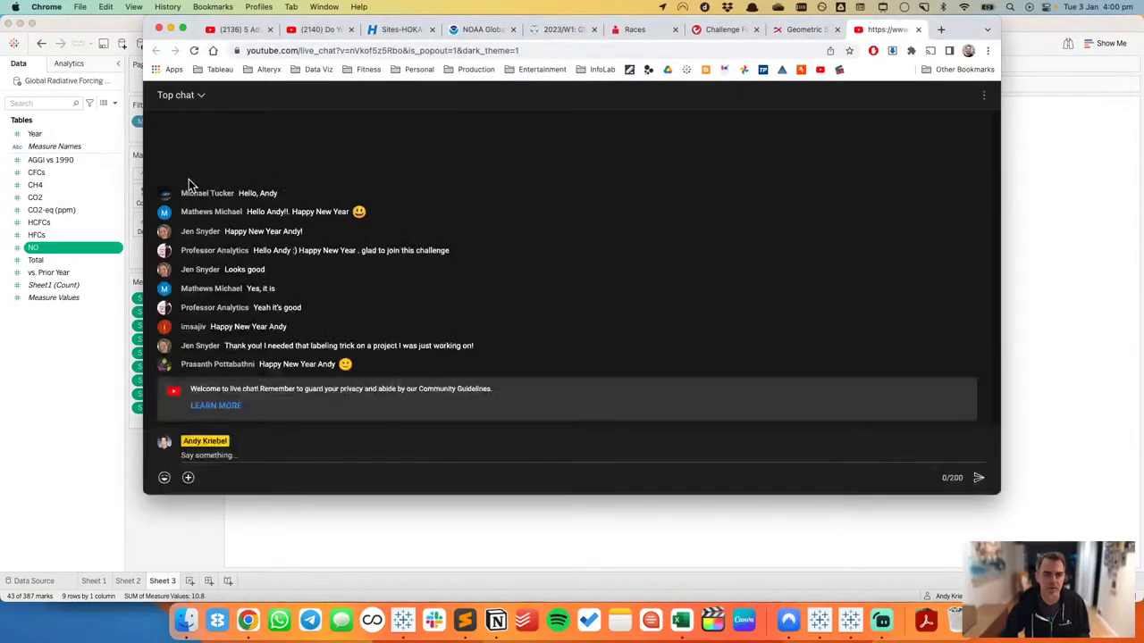
key(super+v)
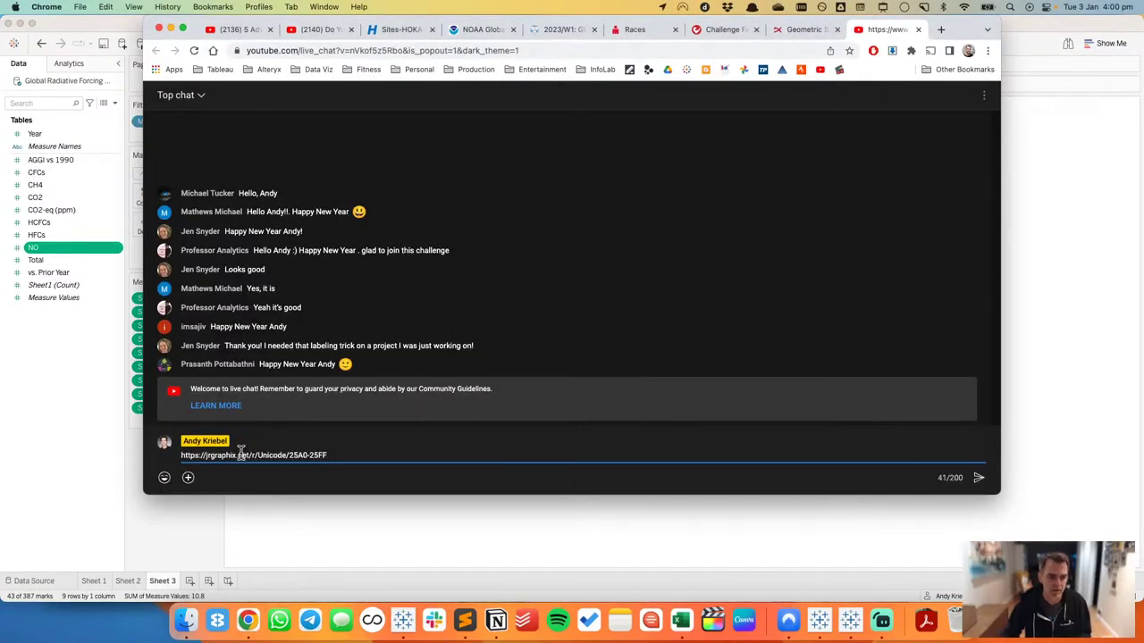
key(Return)
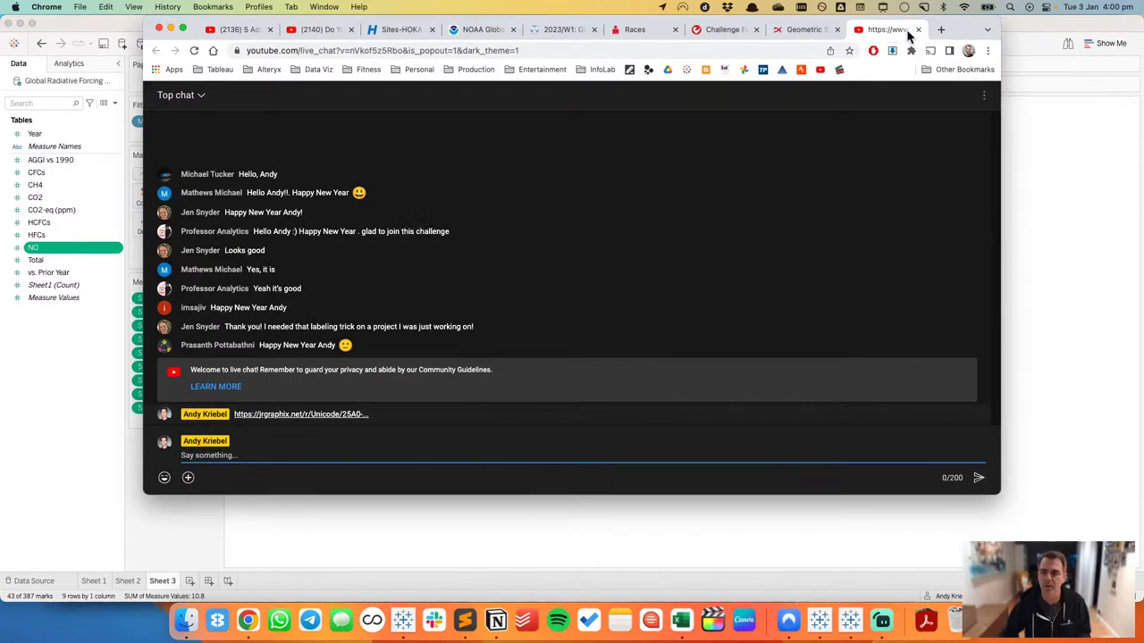
click(919, 31)
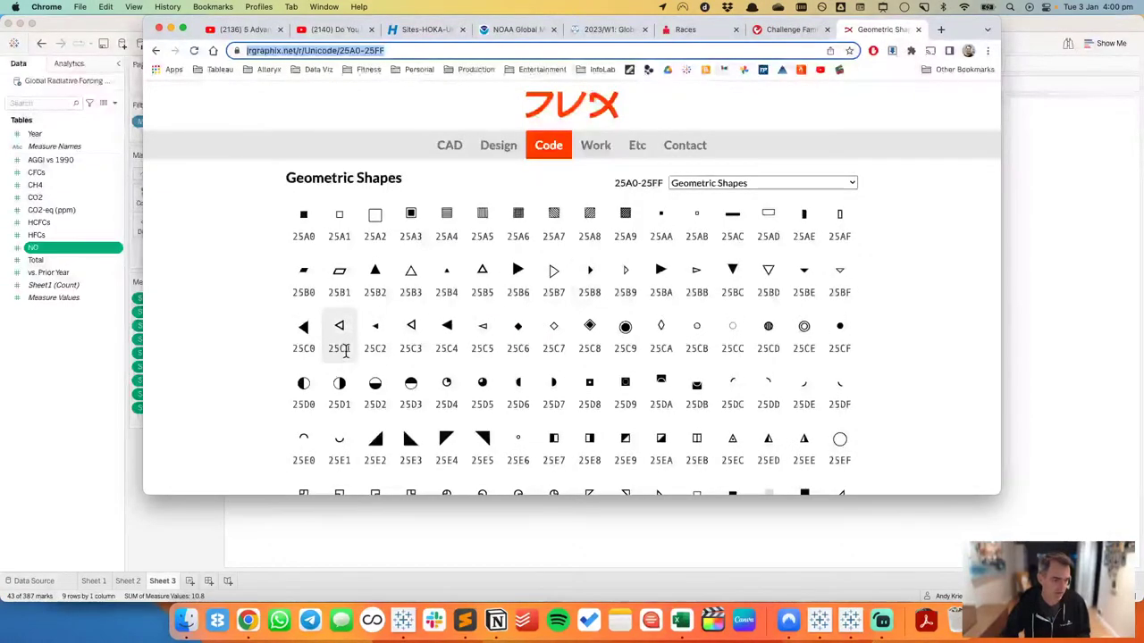
Step: Show the Superscripts and Subscripts character set and copy the subscript 2 character (2082)
click(720, 183)
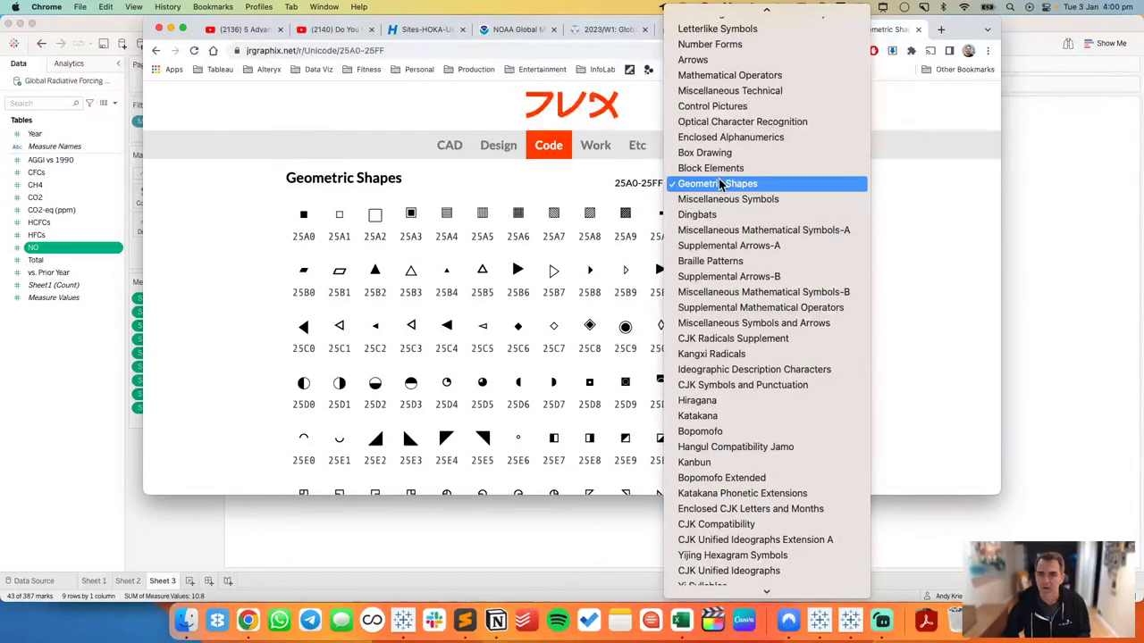
scroll(721, 184, up, 5)
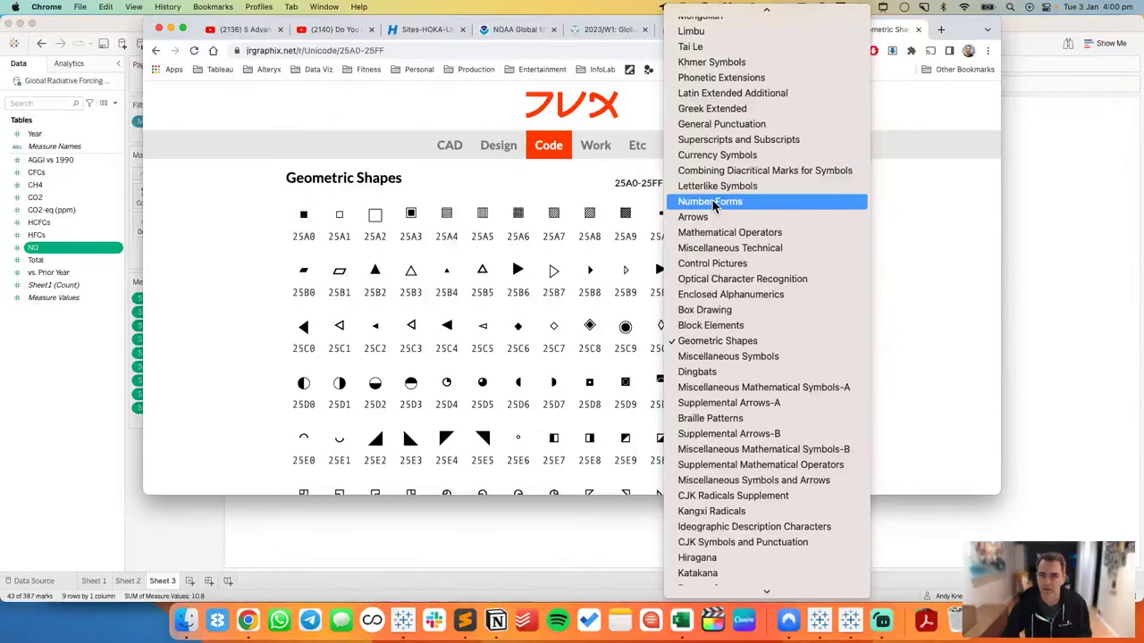
click(705, 141)
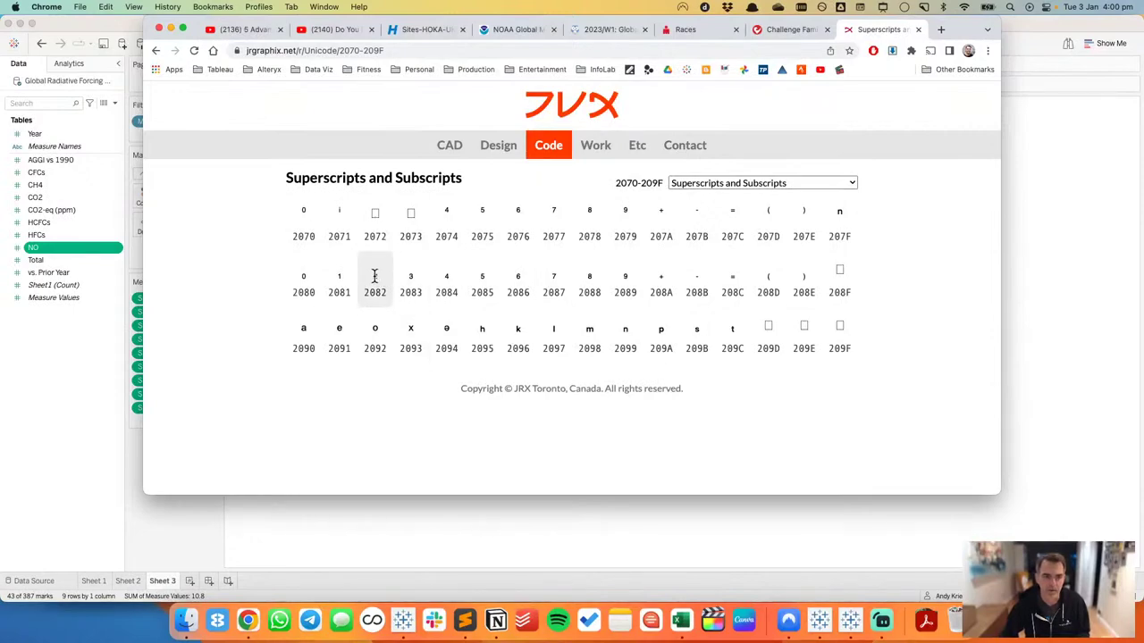
drag(371, 277, 385, 279)
key(super+c)
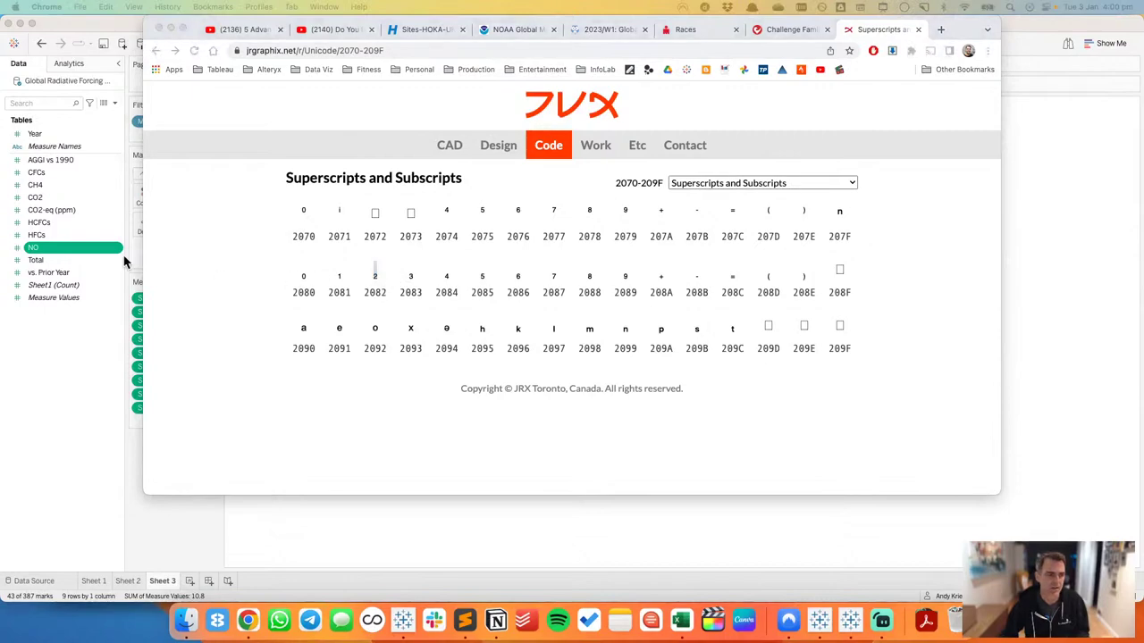
Step: Switch to Tableau and insert the copied subscript 2 into the NO field's name, renaming it as N₂O
click(56, 256)
right_click(49, 254)
click(71, 296)
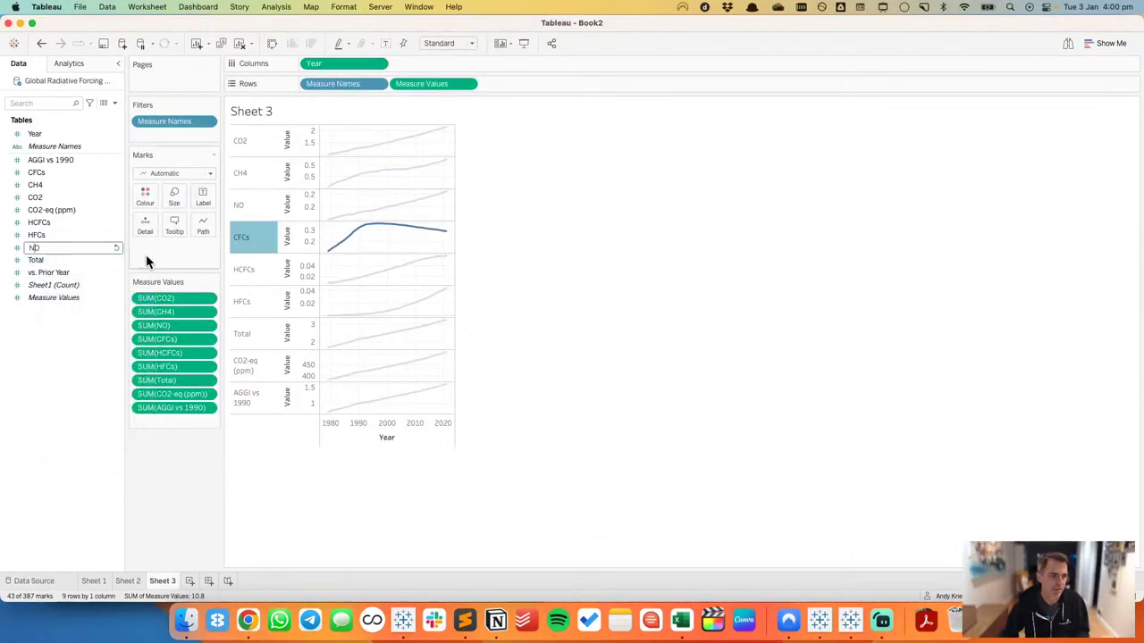
text(₂)
key(Return)
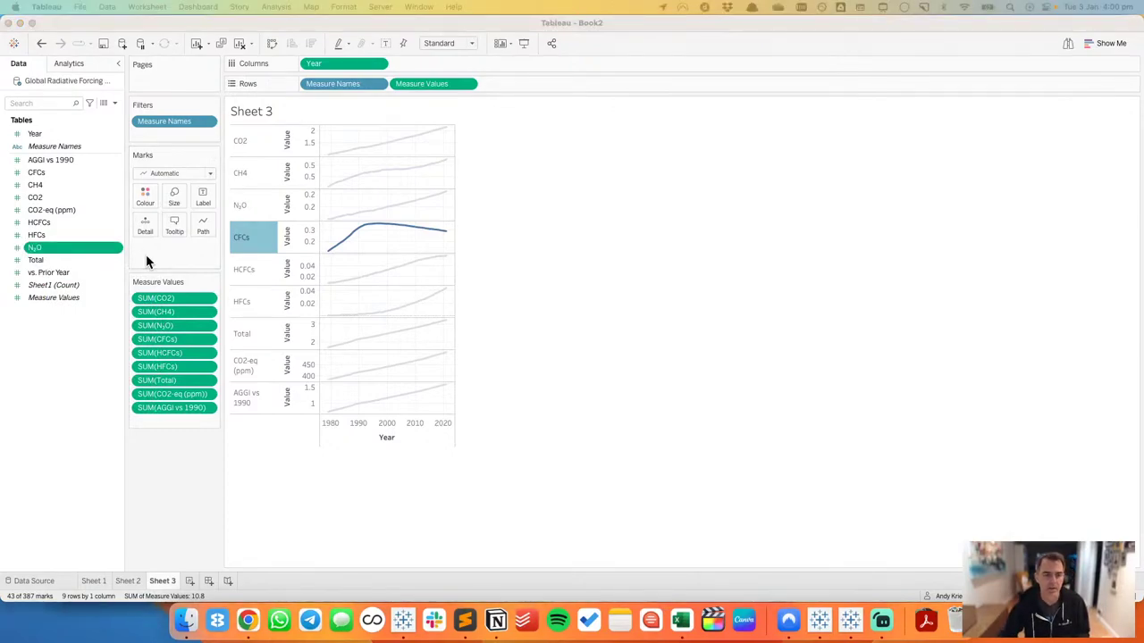
Step: Check the column headings of NOAA's table in Chrome, then return to Tableau and rename the CO2 field as CO₂
key(super+Tab)
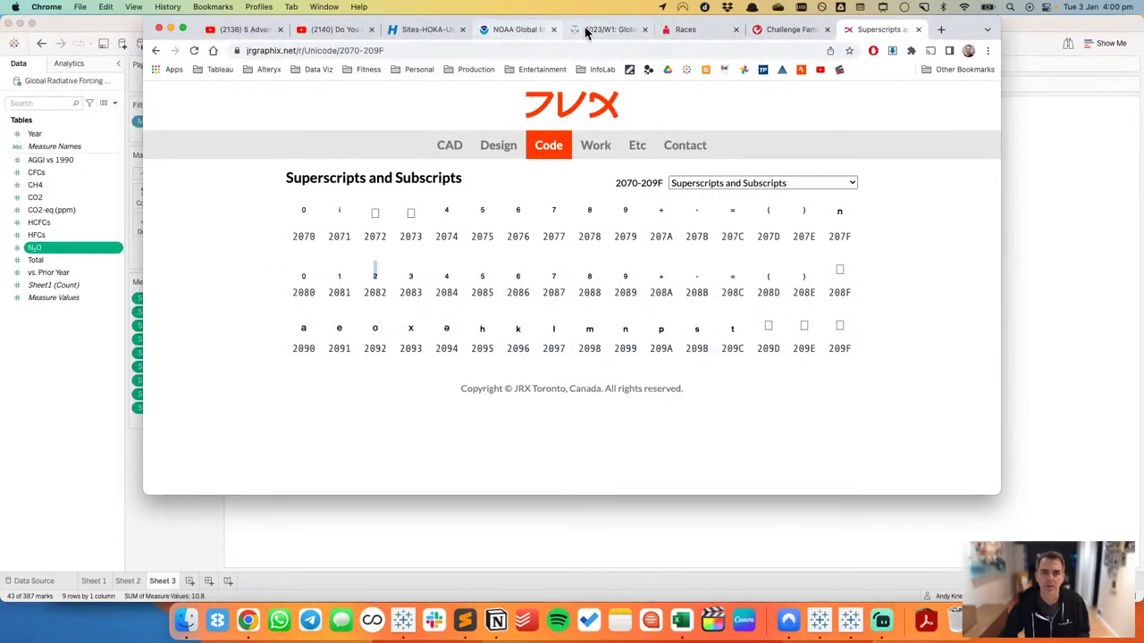
click(514, 34)
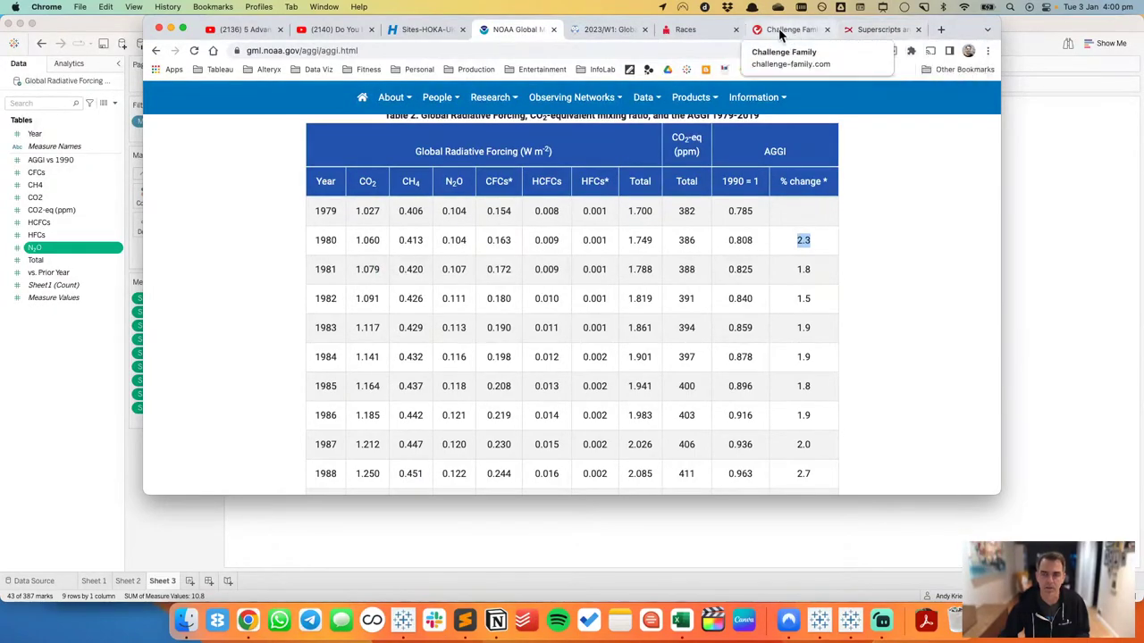
click(71, 344)
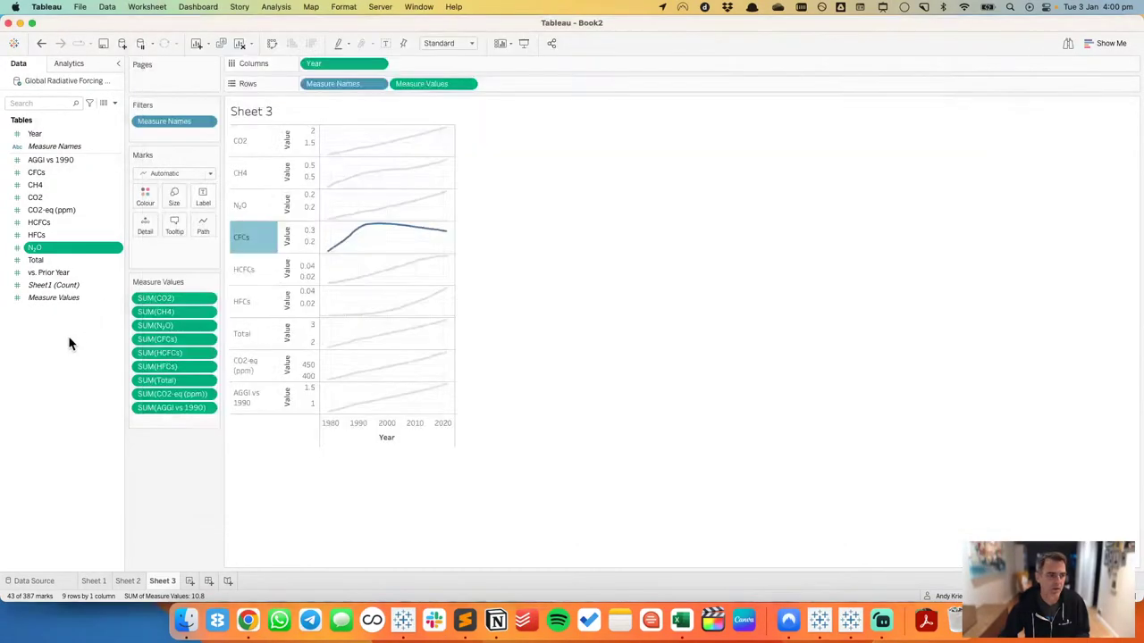
right_click(36, 196)
click(53, 247)
text(CO₂)
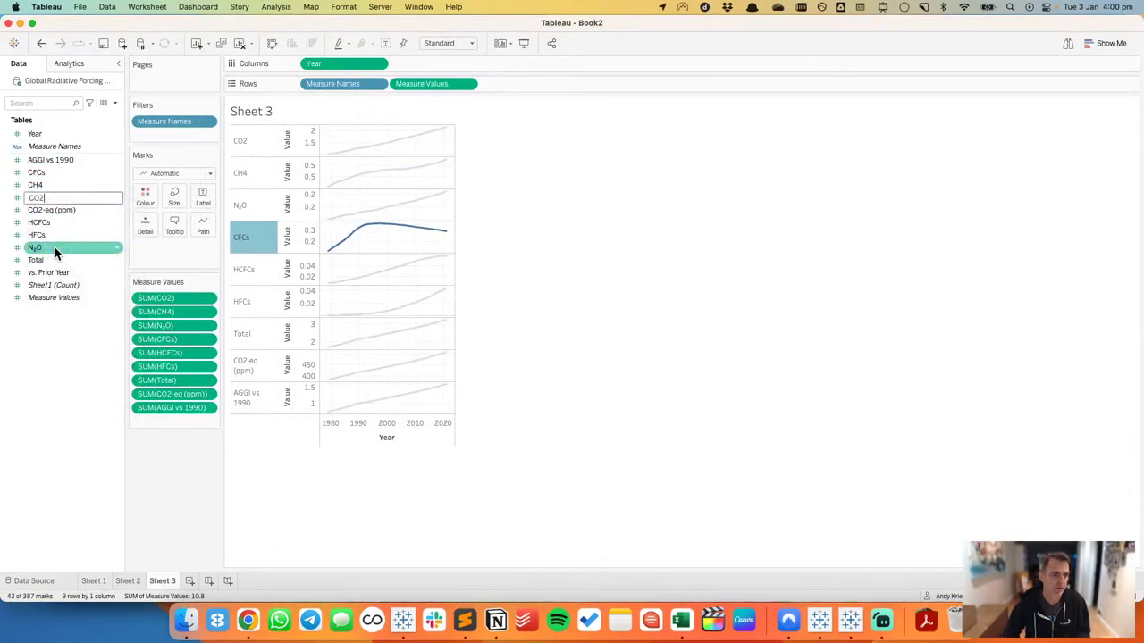
key(Return)
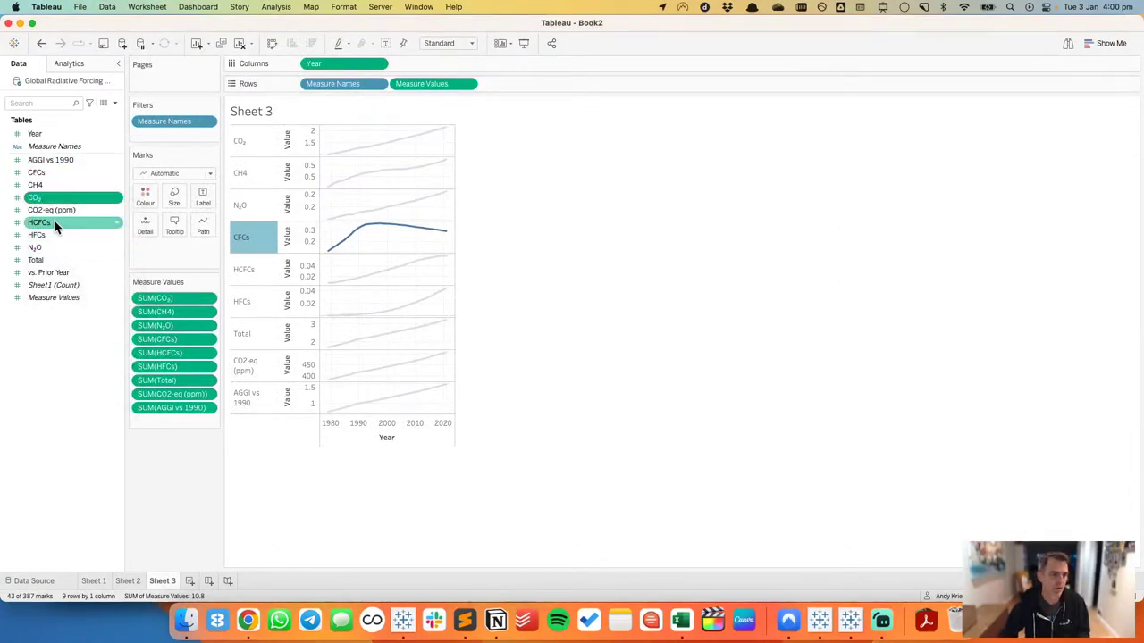
Step: Replace the 2 in the CO2-eq (ppm) field's name with the subscript character, renaming it as CO₂-eq (ppm)
right_click(55, 211)
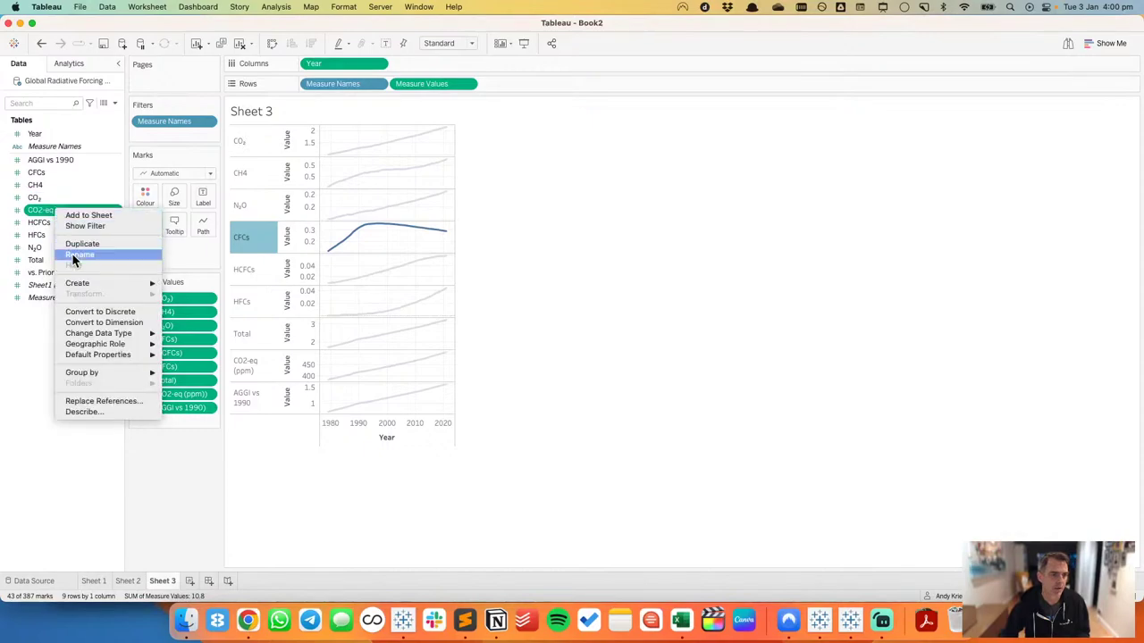
click(71, 253)
click(41, 211)
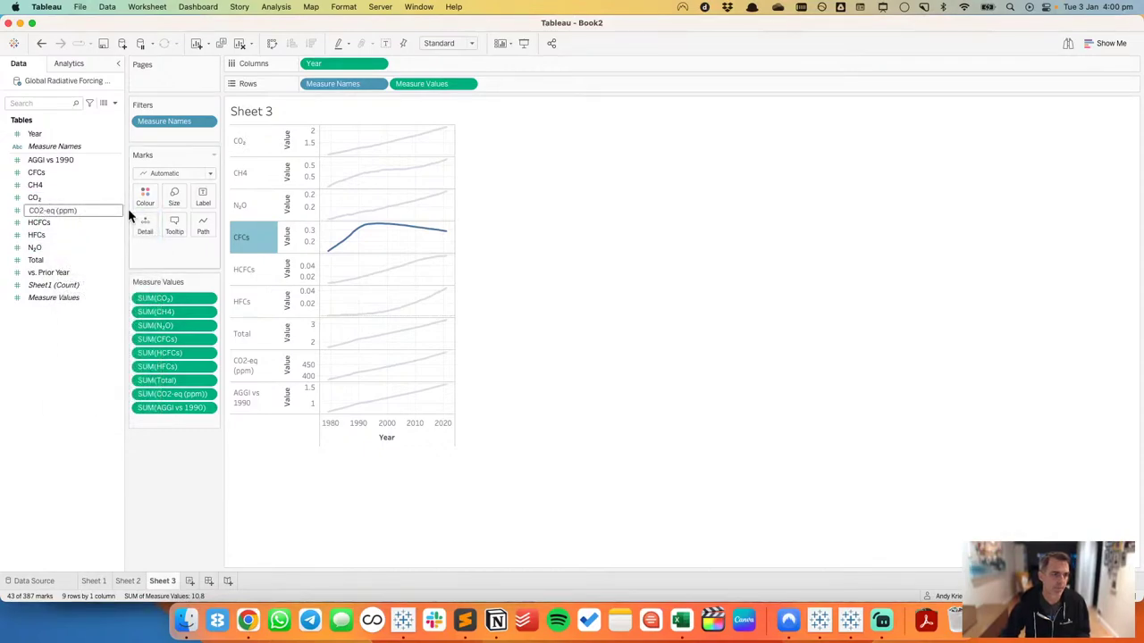
key(BackSpace)
key(super+v)
key(Return)
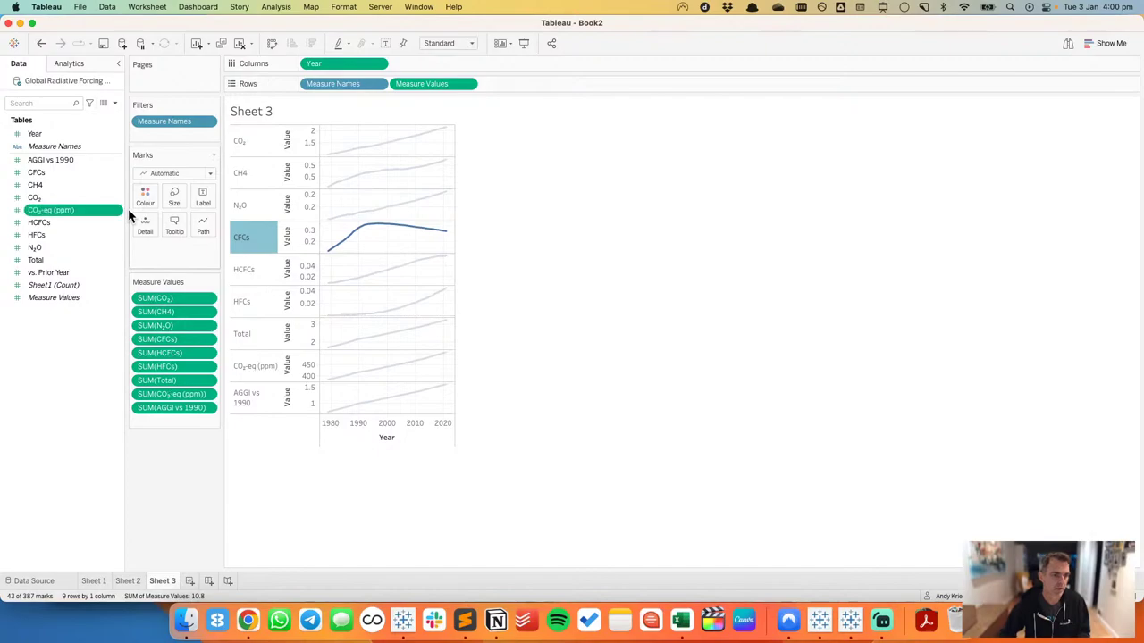
Step: Switch to the Superscripts and Subscripts page in Chrome and copy the subscript 4 character (2084)
key(super+Tab)
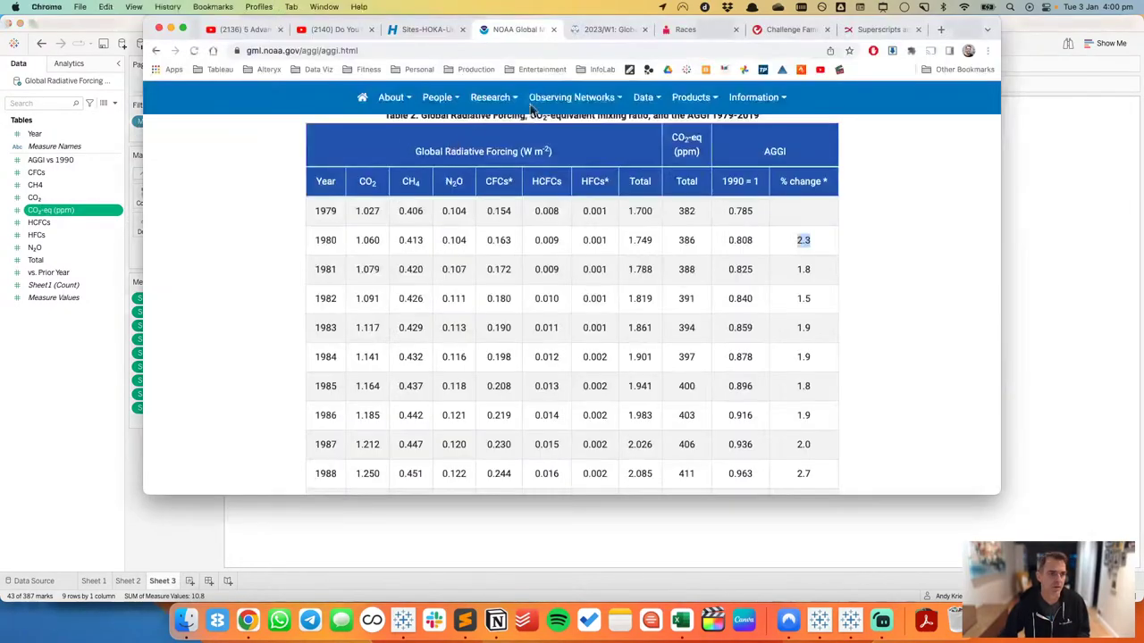
click(847, 31)
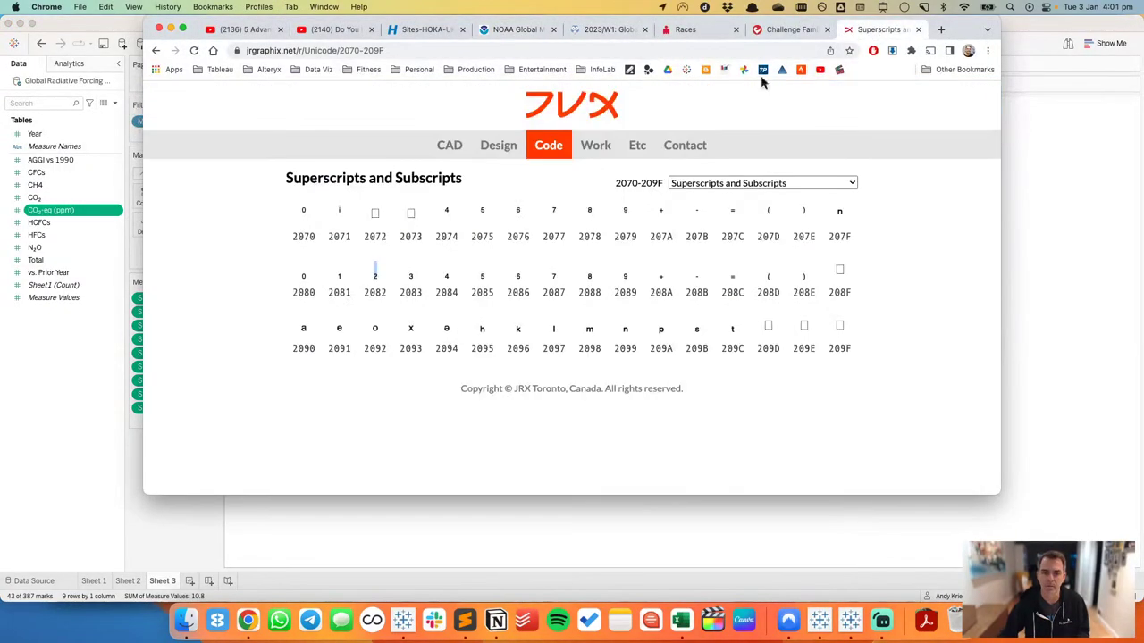
double_click(445, 270)
key(super+c)
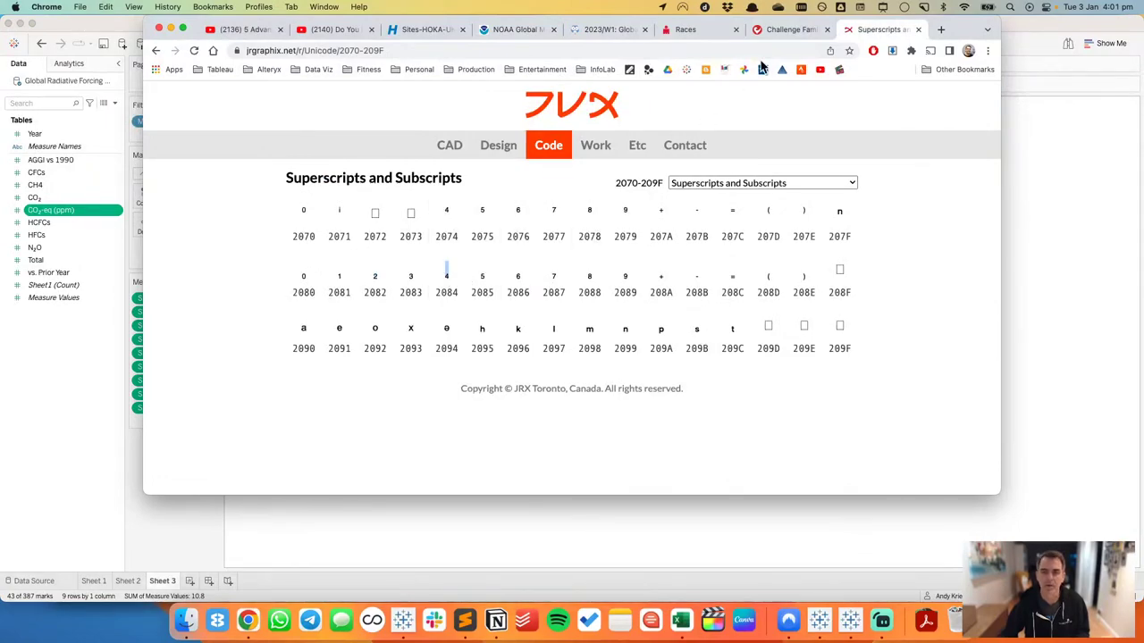
Step: Switch to Tableau, rename the CH4 field as CH₄ using the copied subscript, and clear the chart selection
key(super+Tab)
click(50, 183)
right_click(50, 184)
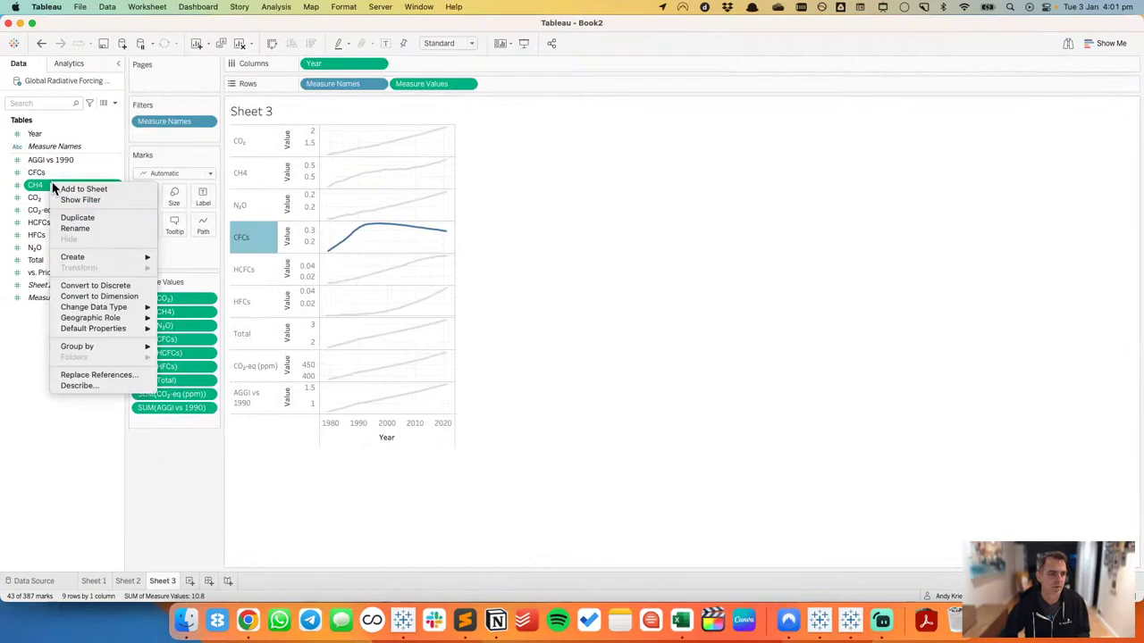
click(71, 227)
key(Right)
key(BackSpace)
key(super+v)
key(Return)
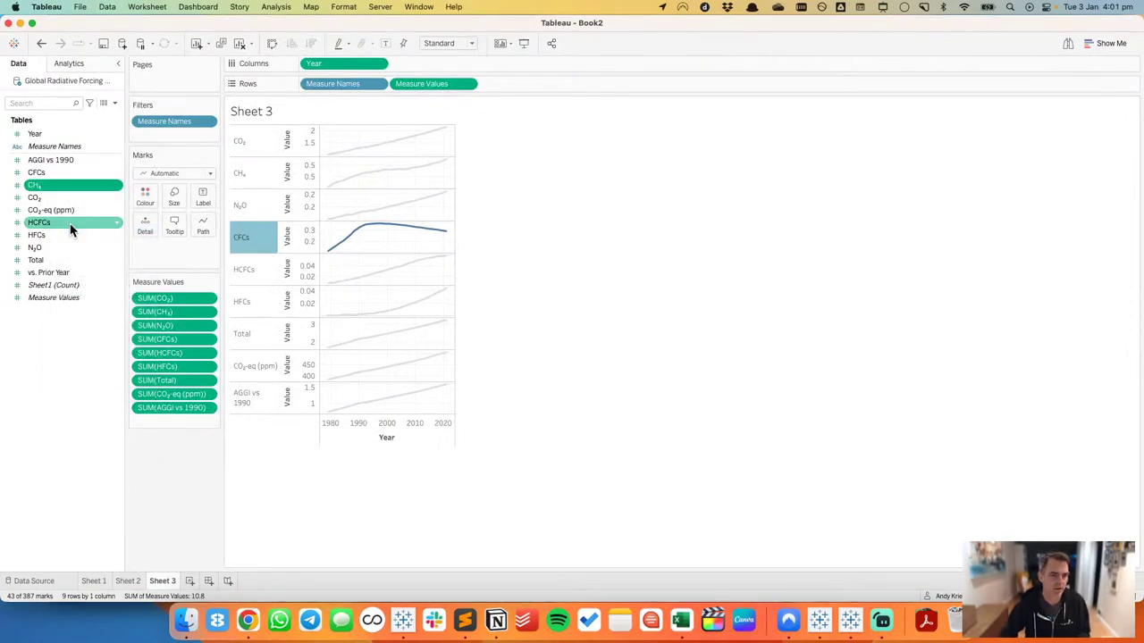
click(598, 288)
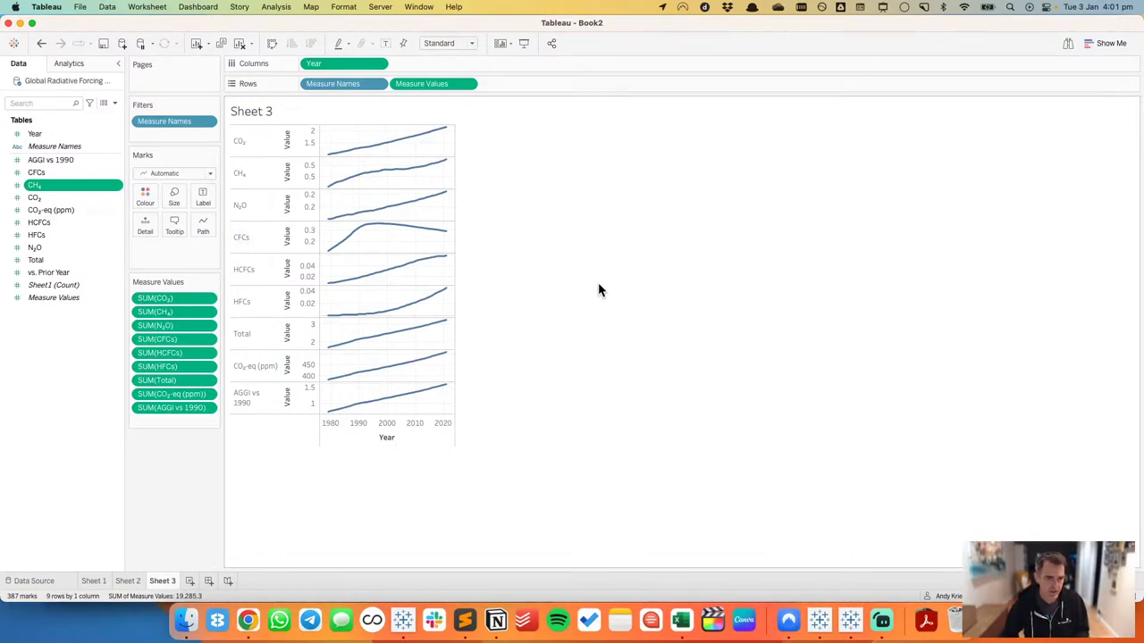
Step: Check the AGGI columns in NOAA's table in Chrome and rename Tableau's AGGI vs 1990 field as AGGI
key(super+Tab)
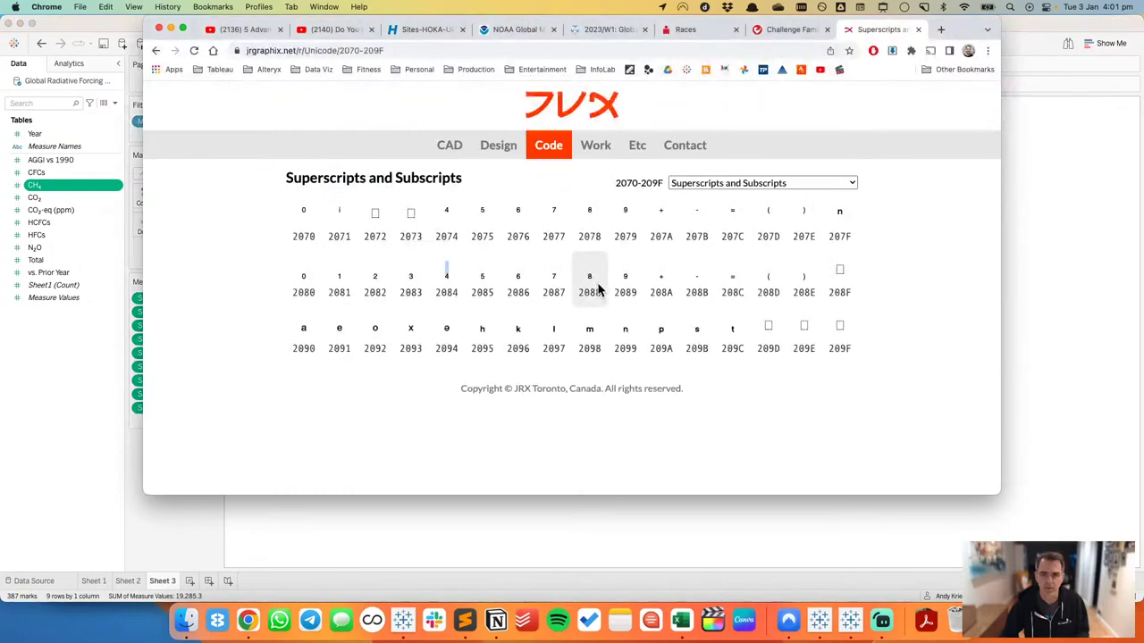
click(516, 31)
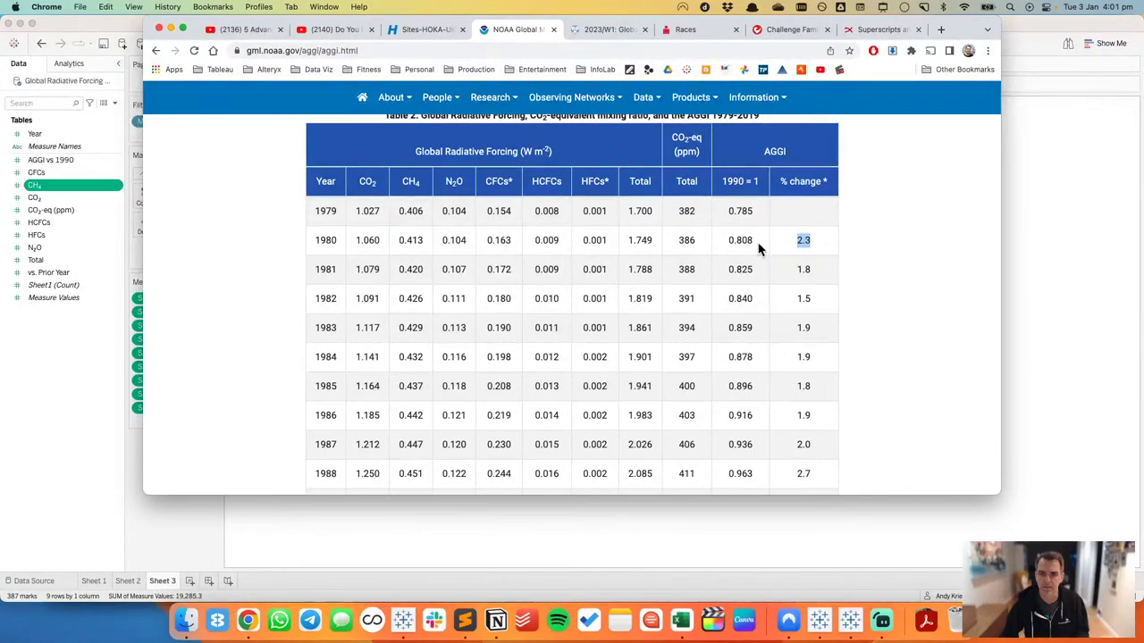
key(super+Tab)
key(super+Tab)
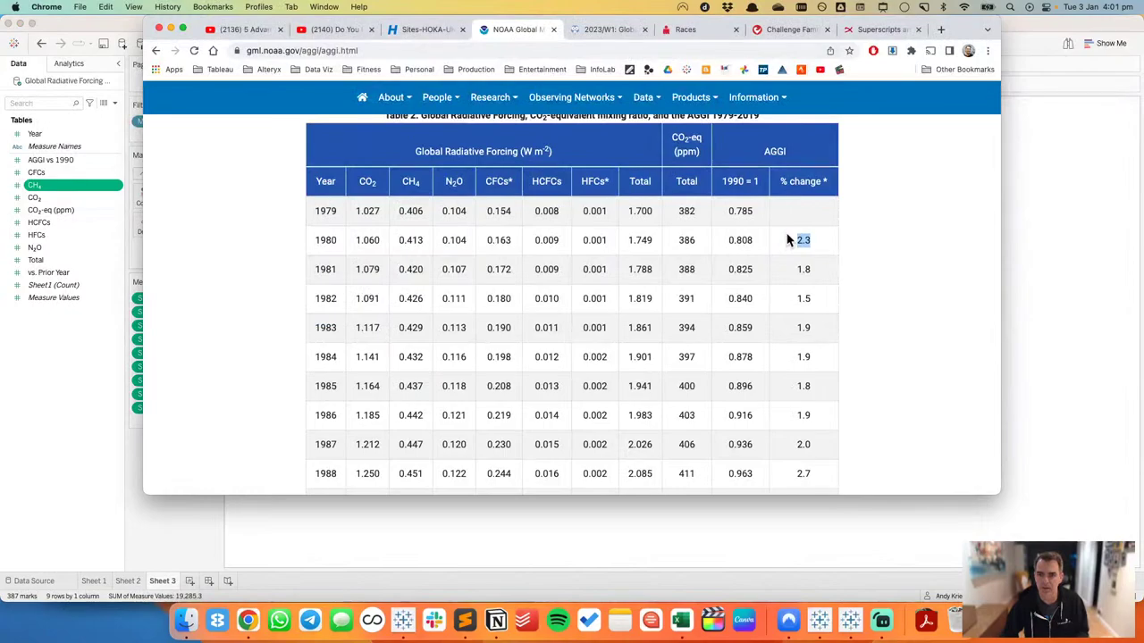
key(super+Tab)
right_click(251, 397)
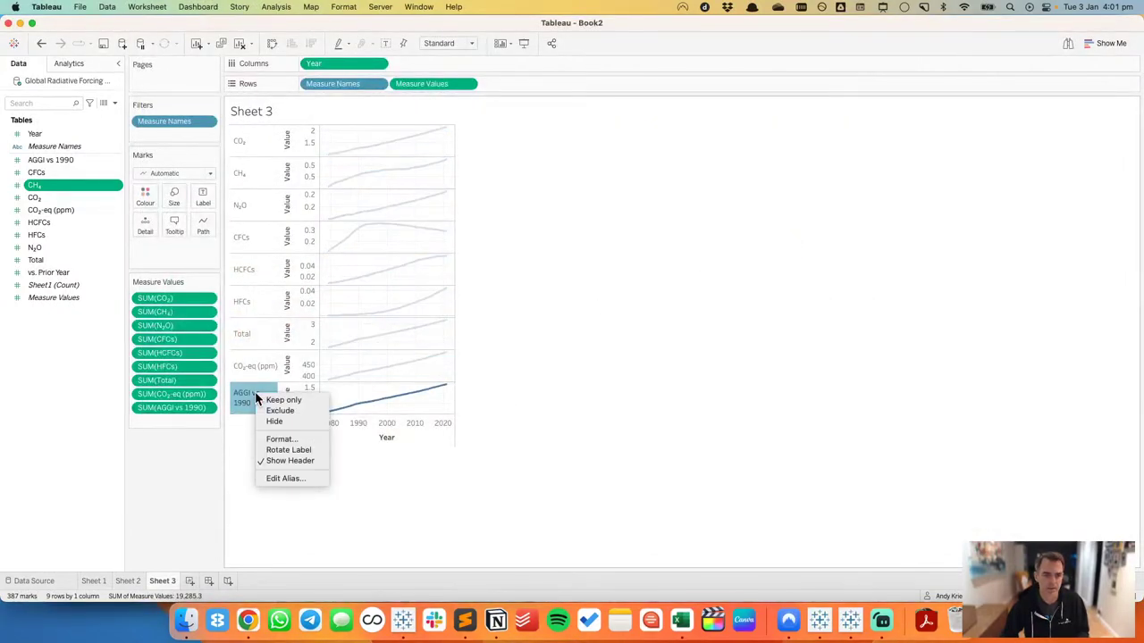
click(51, 197)
click(52, 161)
right_click(52, 161)
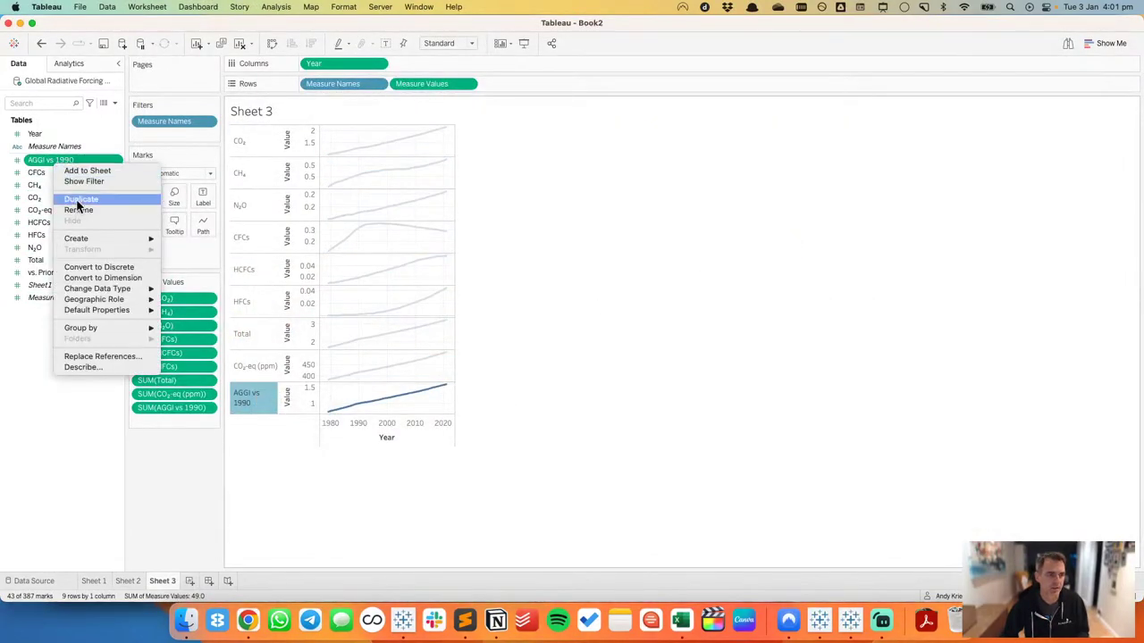
click(85, 210)
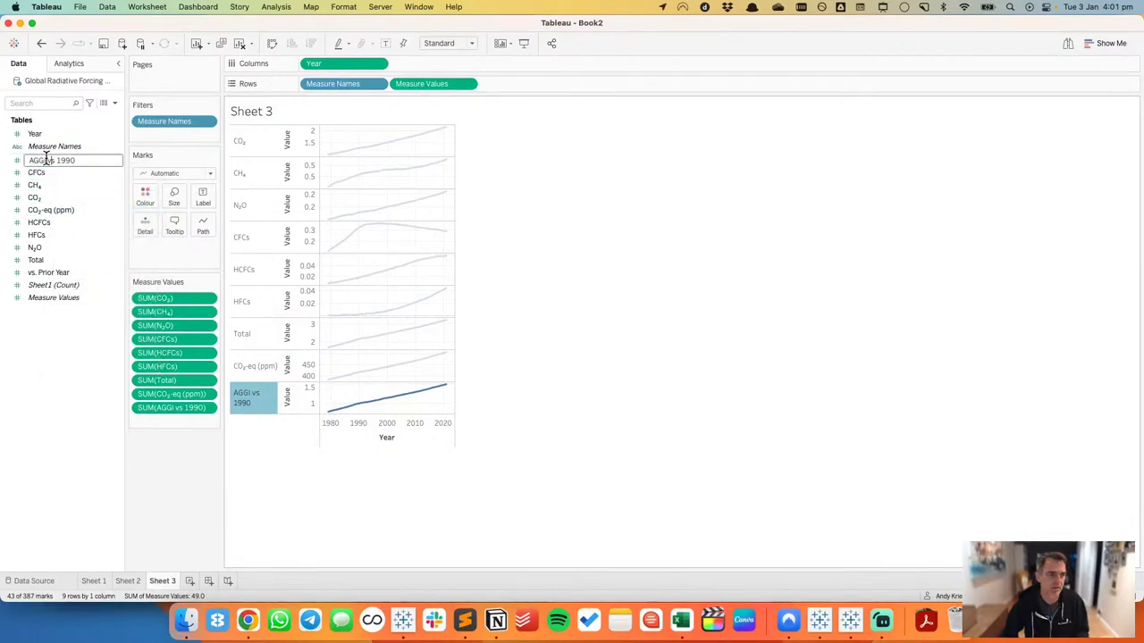
key(BackSpace)
key(BackSpace)
key(BackSpace)
key(BackSpace)
key(BackSpace)
key(BackSpace)
key(BackSpace)
key(BackSpace)
key(Return)
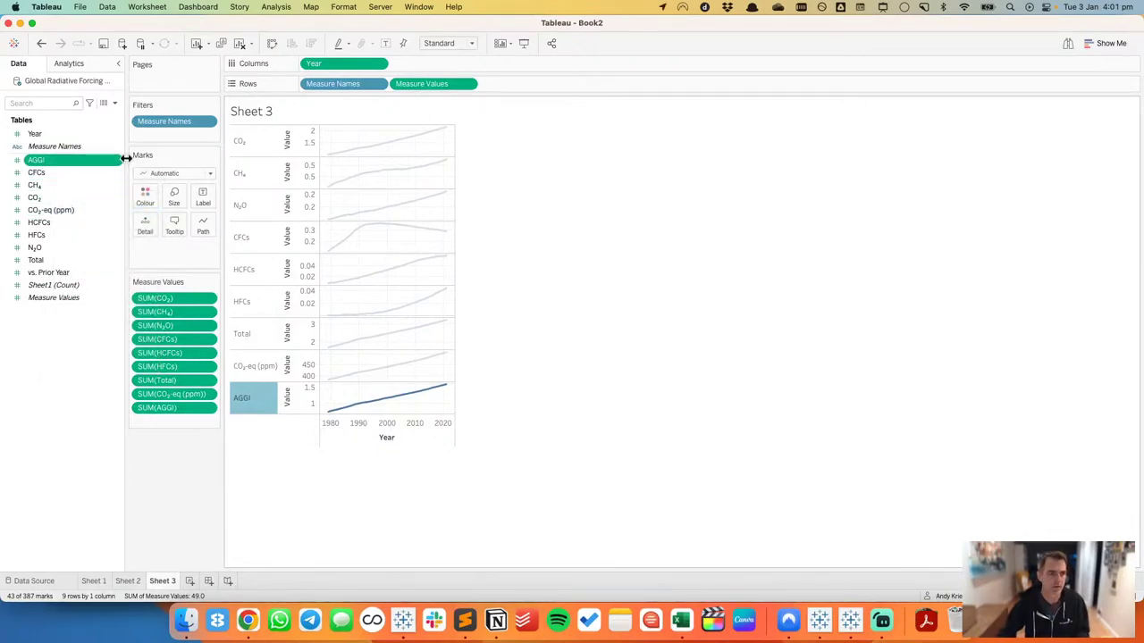
click(630, 332)
Step: Compare the charts with NOAA's table in Chrome and remove the AGGI measure from the Tableau view
key(super+Tab)
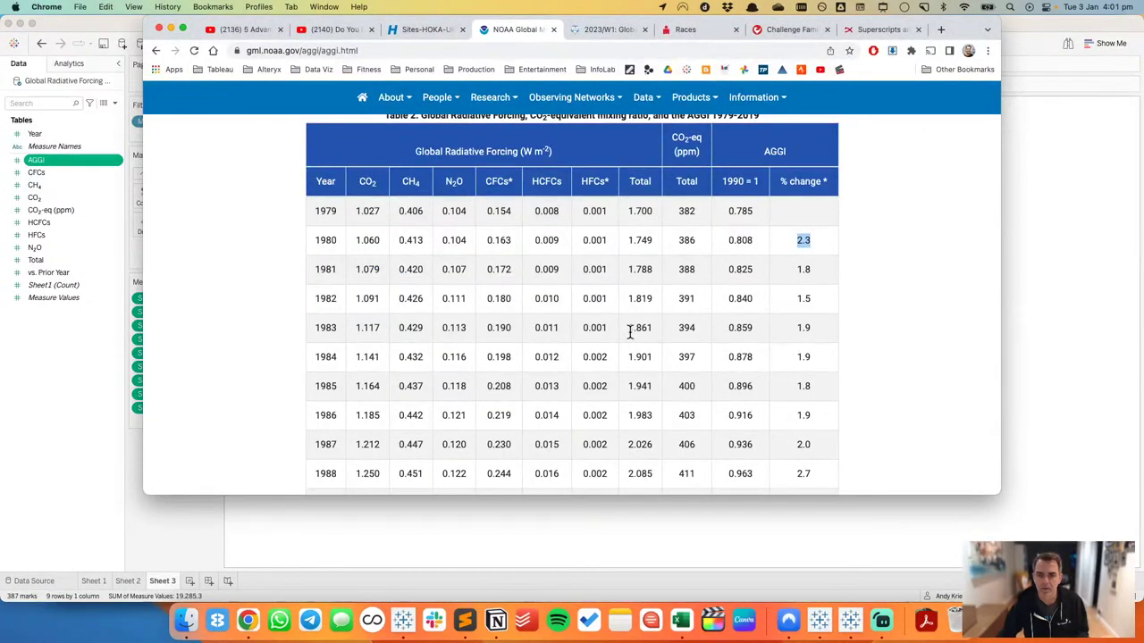
key(super+Tab)
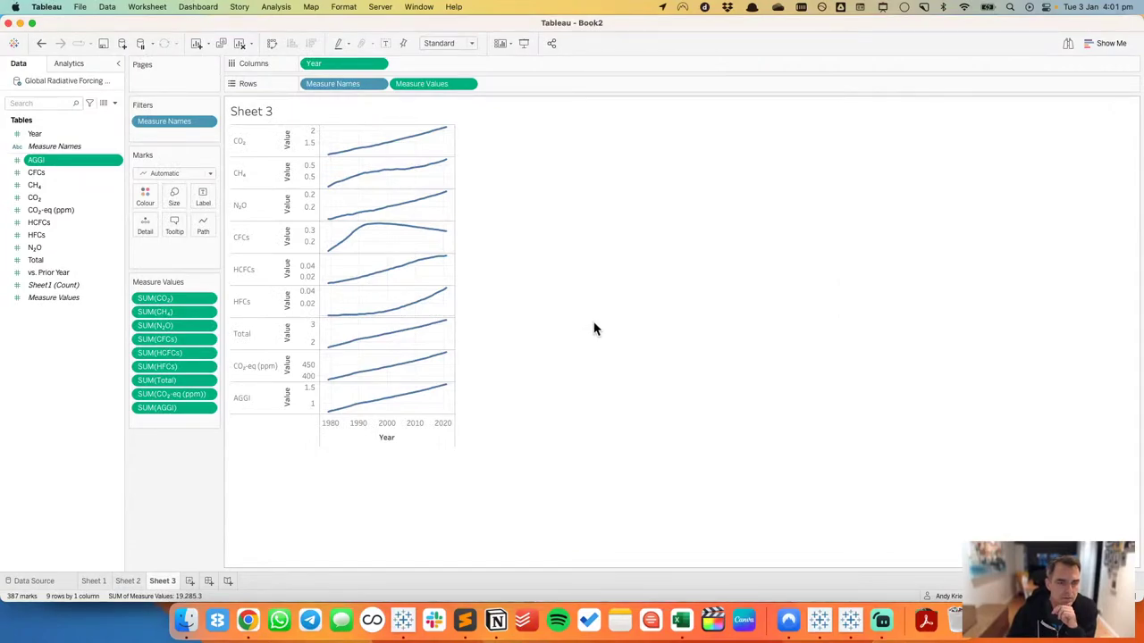
key(super+Tab)
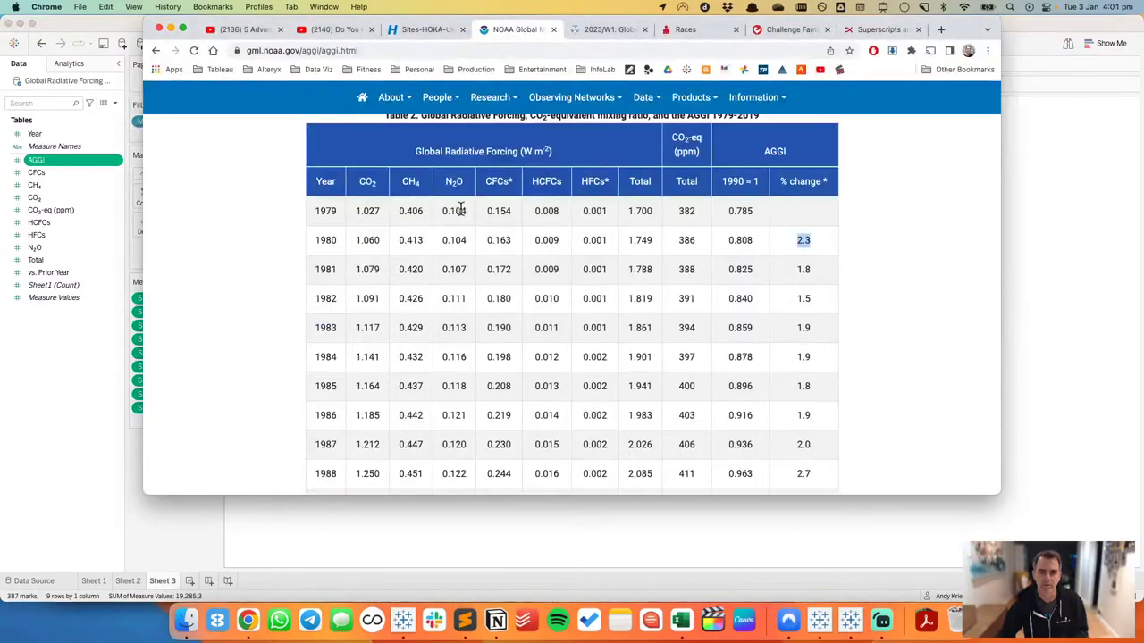
key(super+Tab)
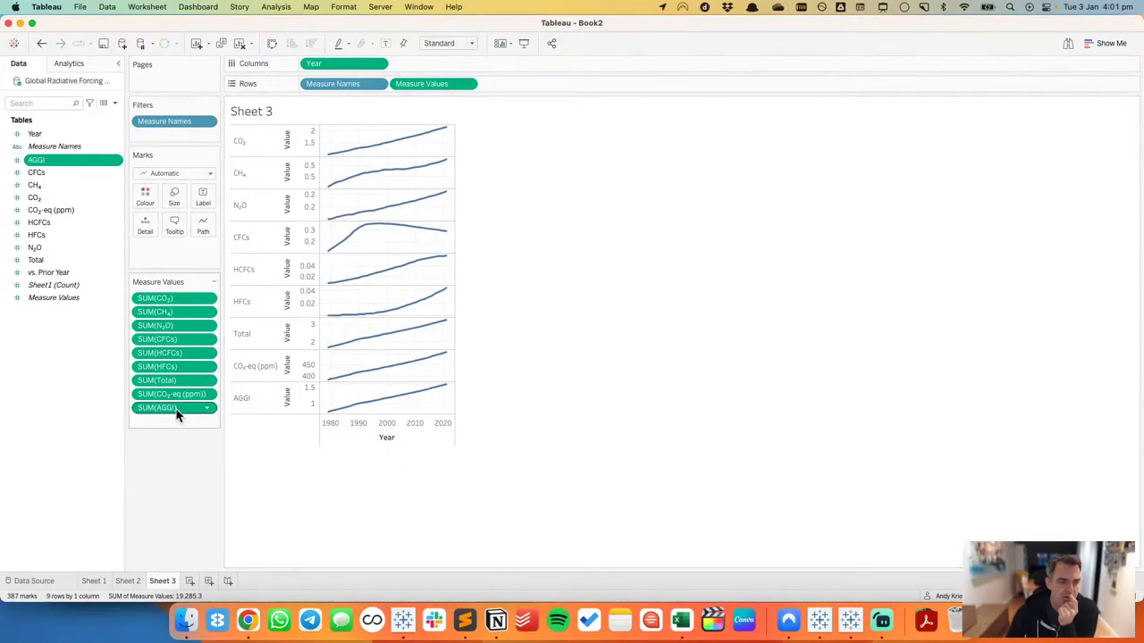
drag(176, 409, 175, 467)
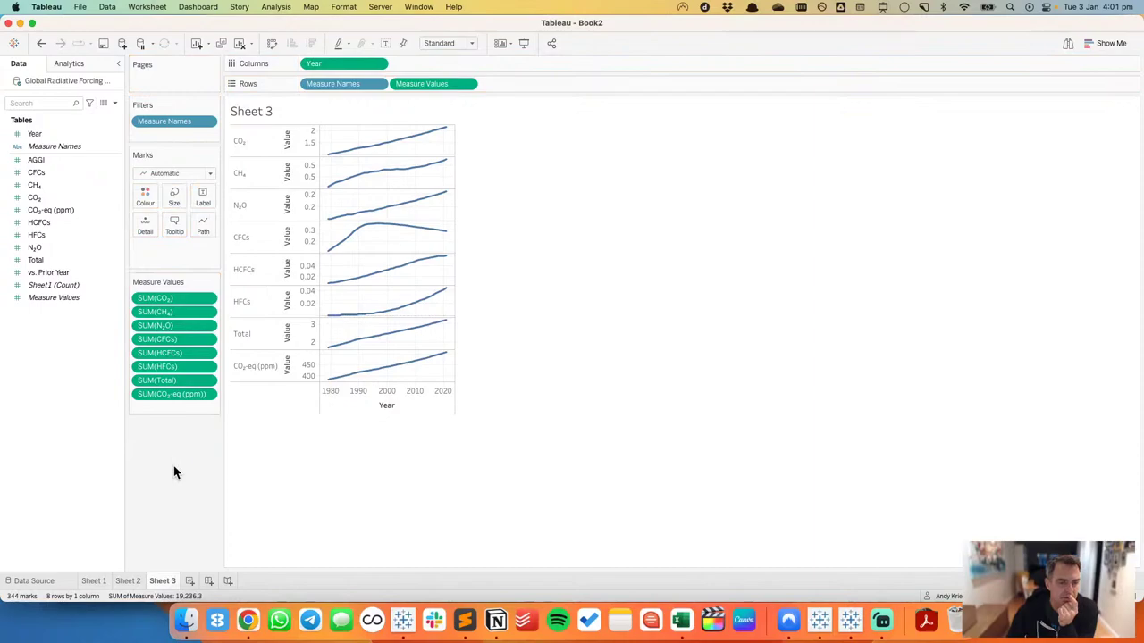
Step: Review NOAA's table in Chrome again, then inspect a data point on the CO₂ trend line in Tableau
key(super+Tab)
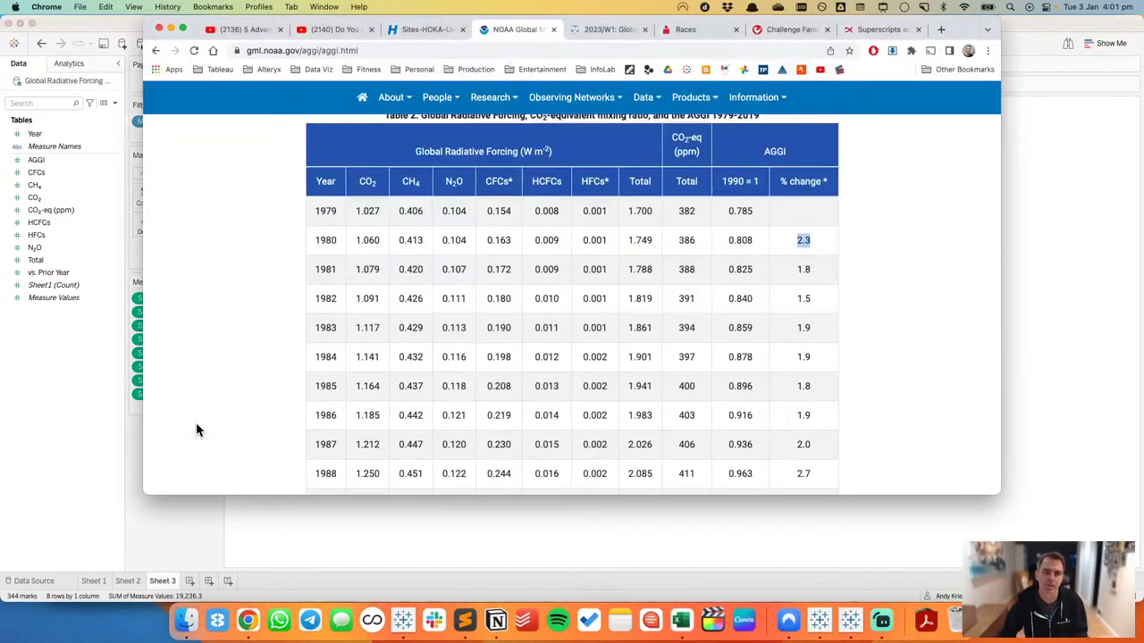
key(super+Tab)
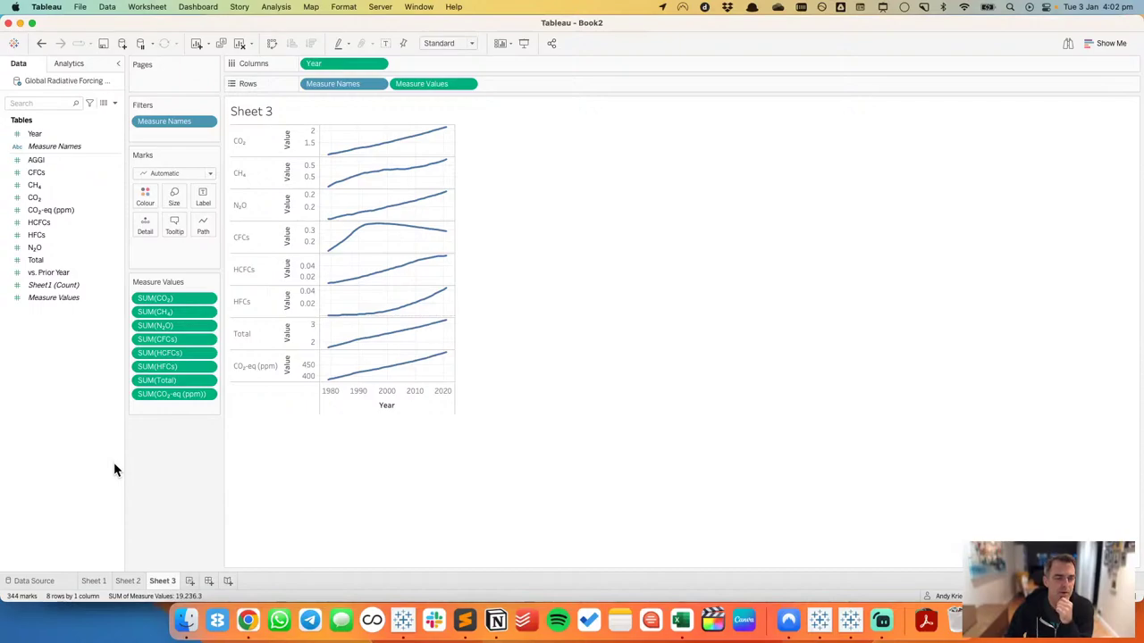
click(384, 146)
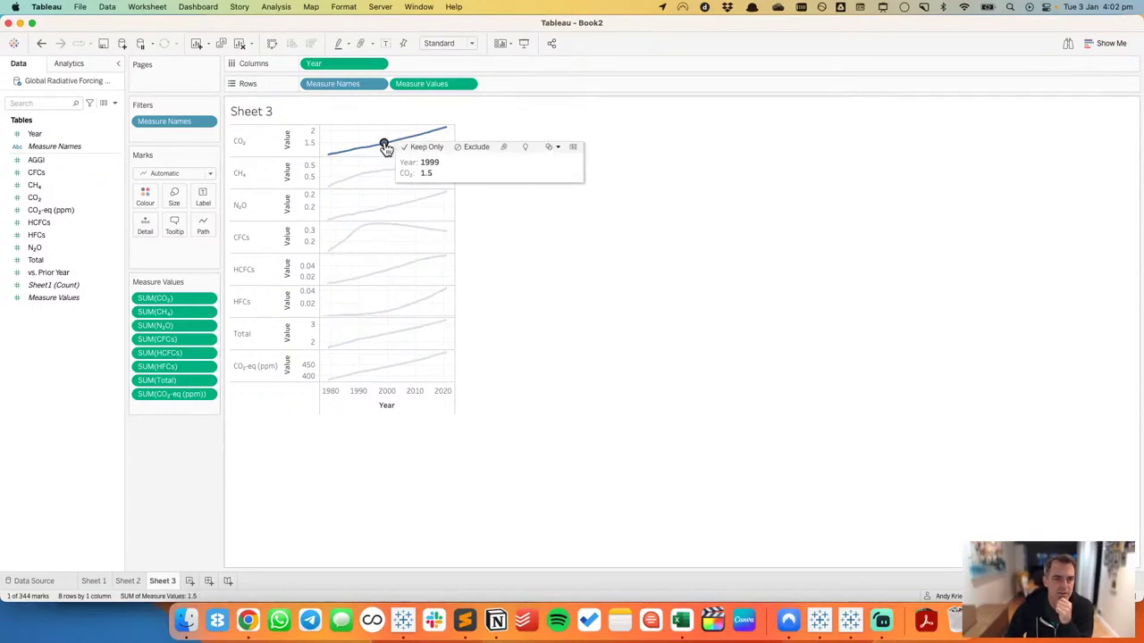
click(378, 144)
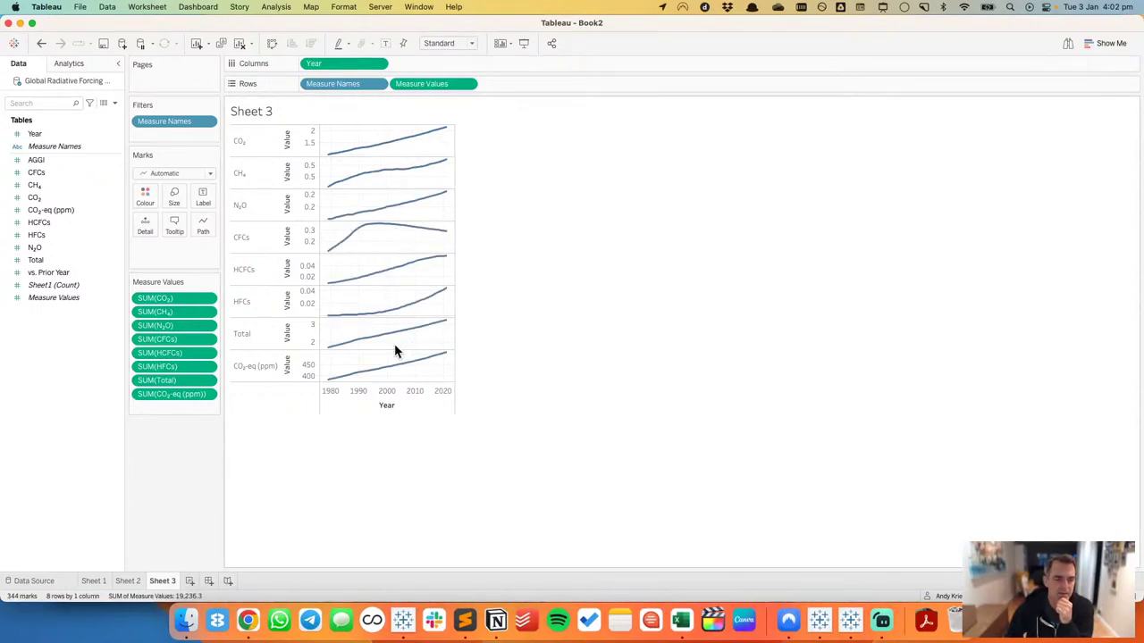
Step: Create an integer parameter named Year Parameter that allows all values
click(114, 105)
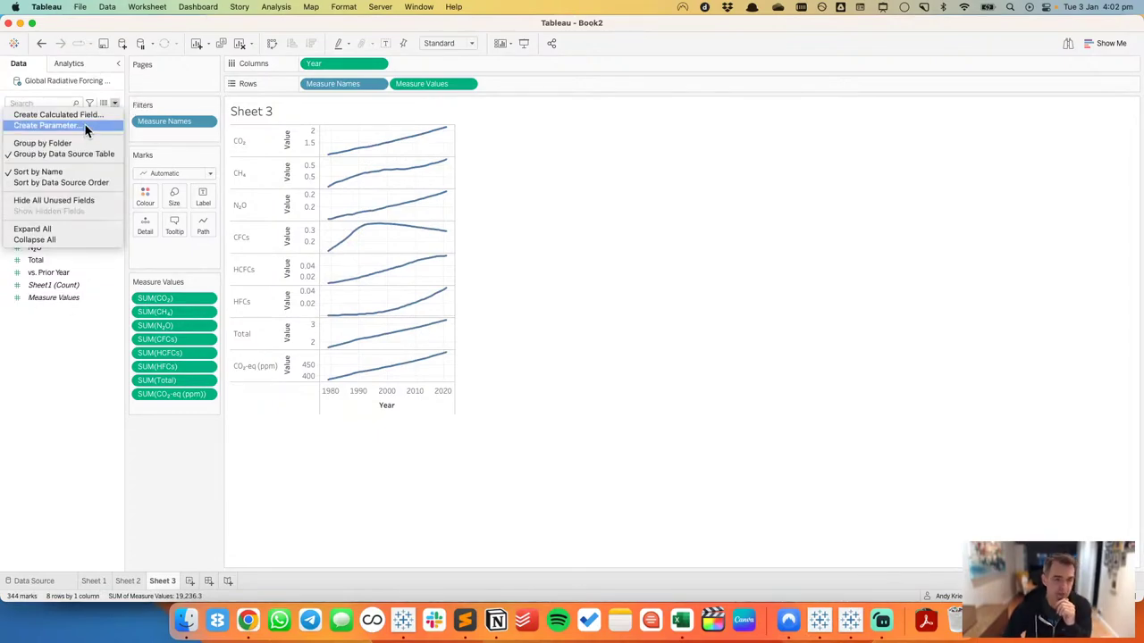
click(85, 125)
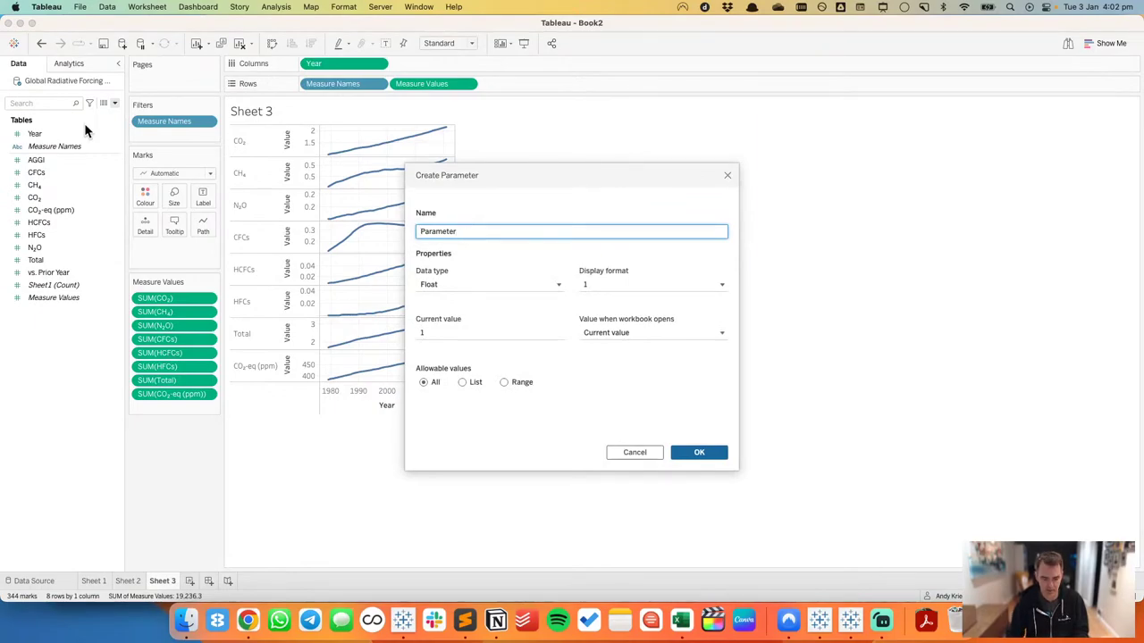
text(Year)
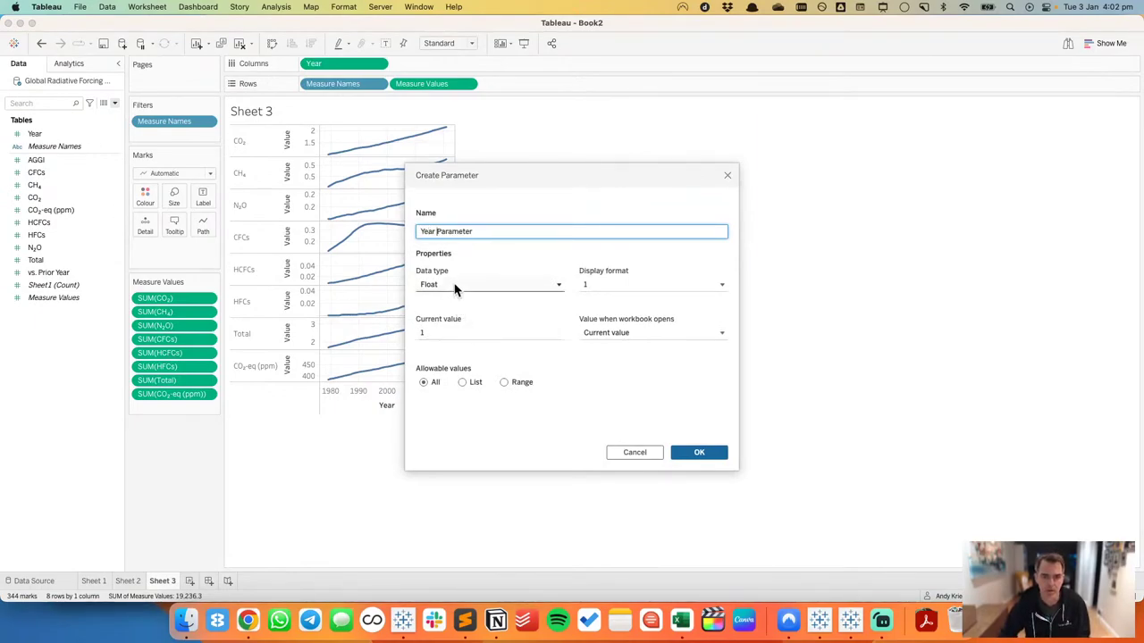
click(454, 286)
click(452, 311)
click(704, 454)
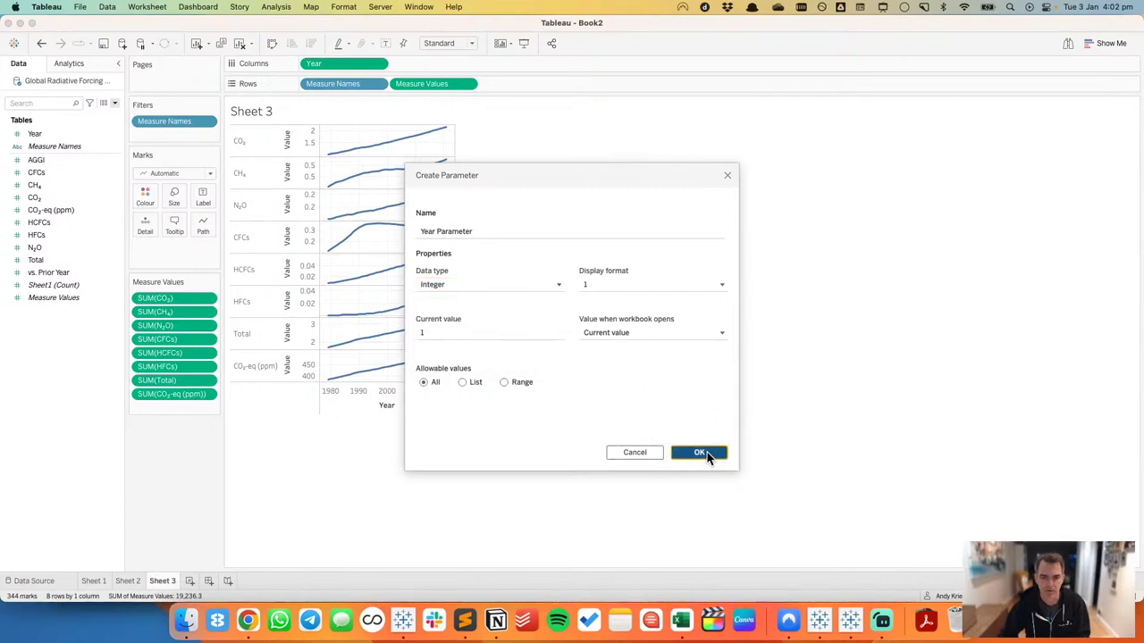
Step: Show the Year Parameter control on Sheet 3 and set its value to 2000
right_click(68, 565)
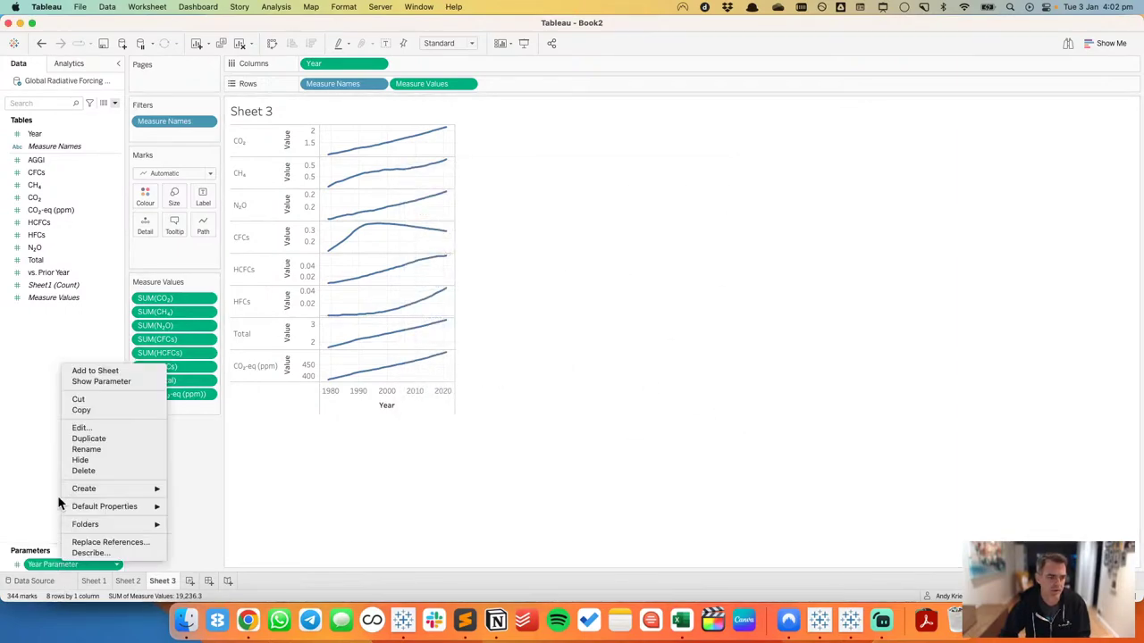
click(104, 383)
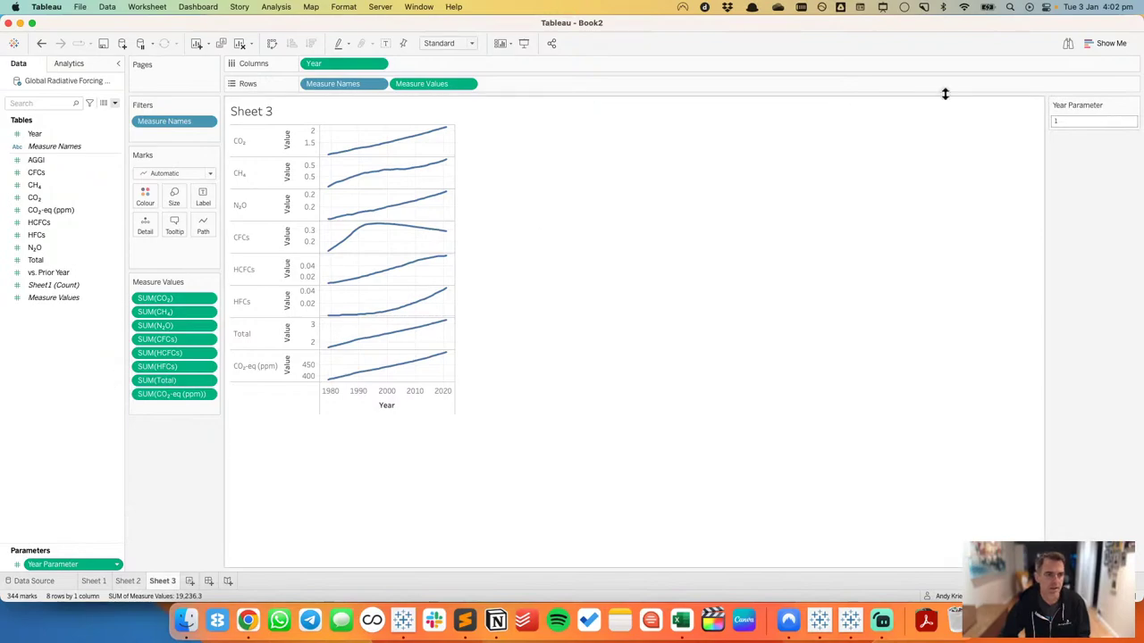
click(1073, 121)
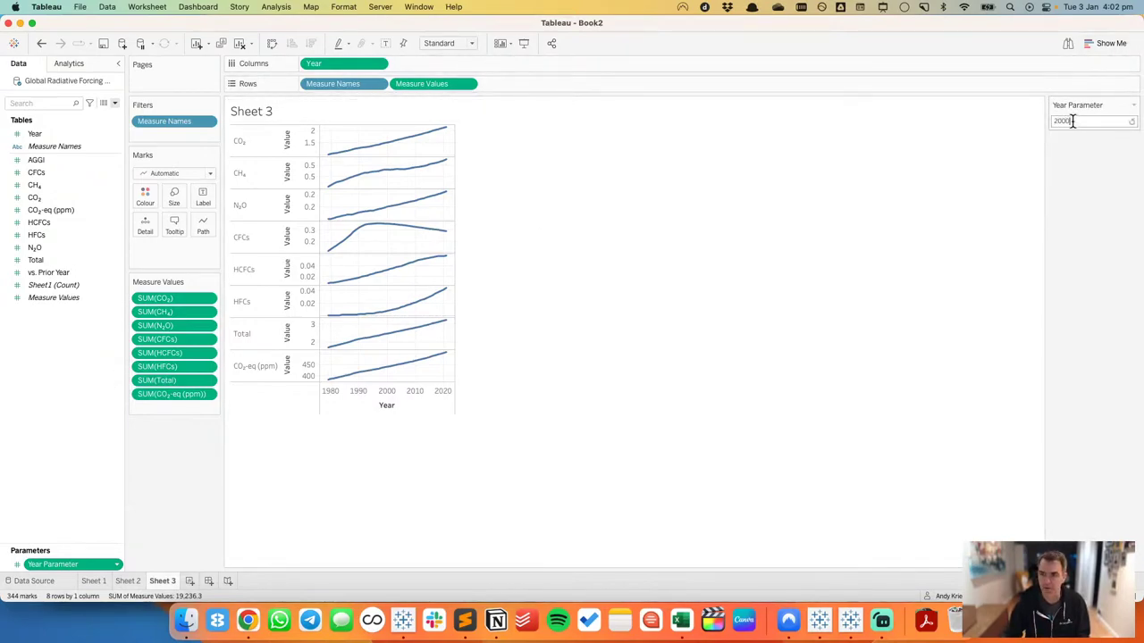
text(2000)
key(Return)
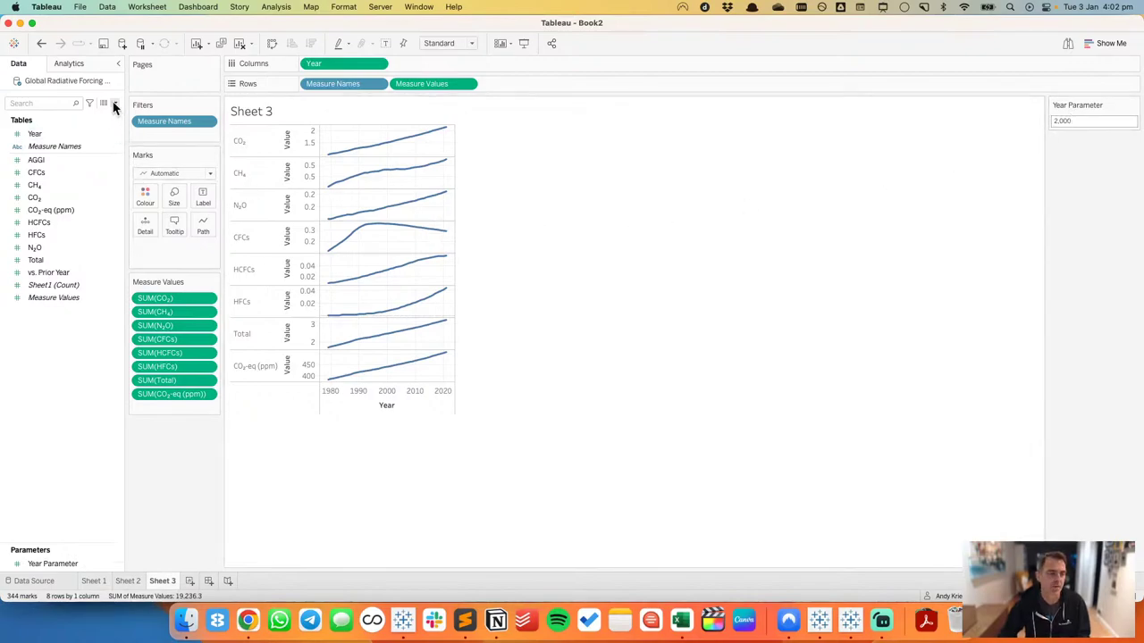
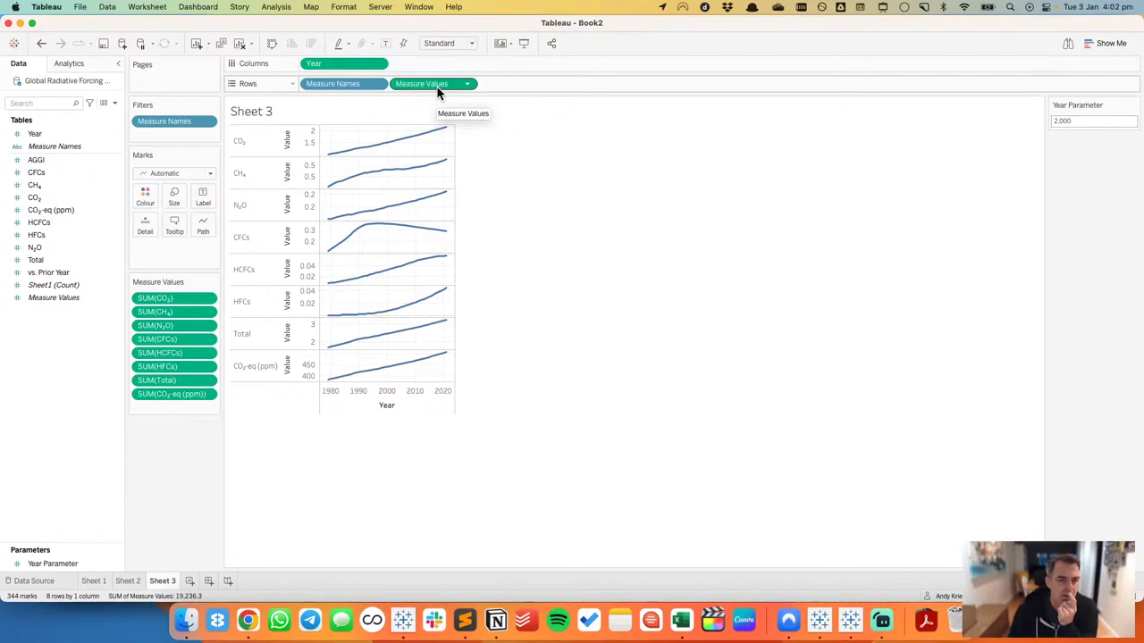
Step: Inspect data points on the CO₂ and CH₄ trend lines around the late 1990s
click(382, 145)
click(381, 147)
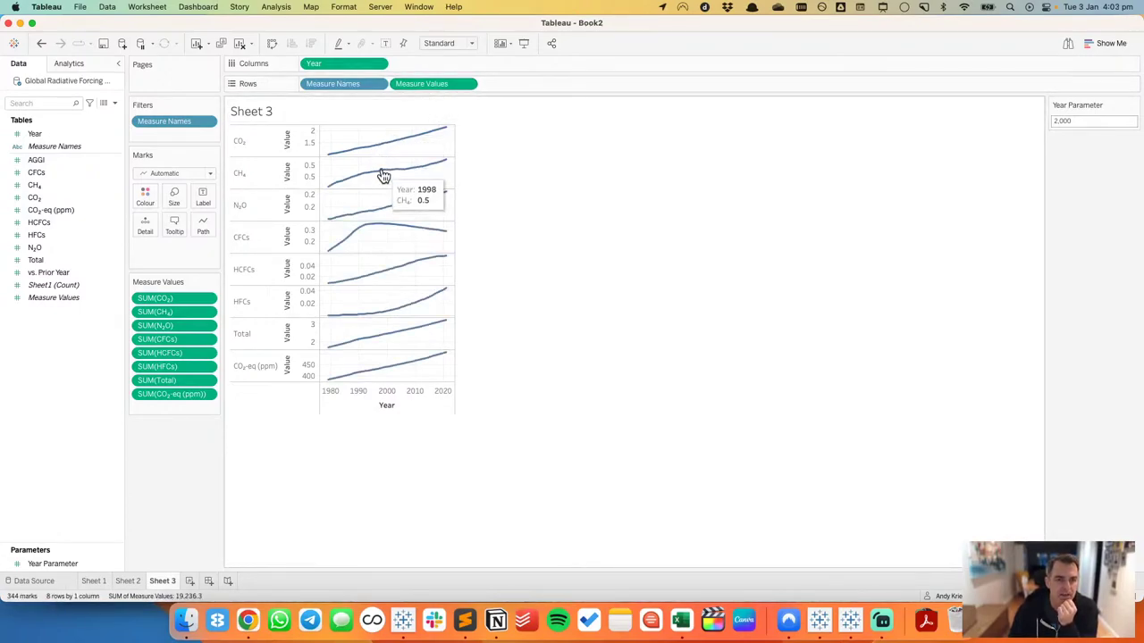
click(383, 175)
click(383, 176)
click(383, 175)
click(382, 175)
Step: Add a new worksheet and duplicate the Global Radiative Forcing data source
click(189, 580)
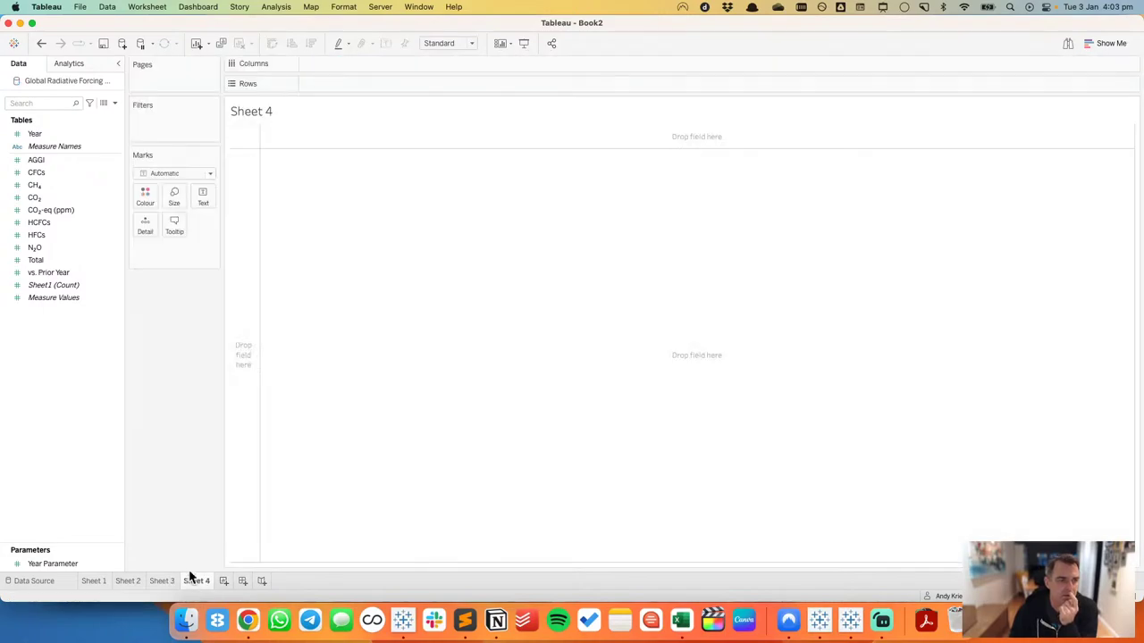
right_click(73, 81)
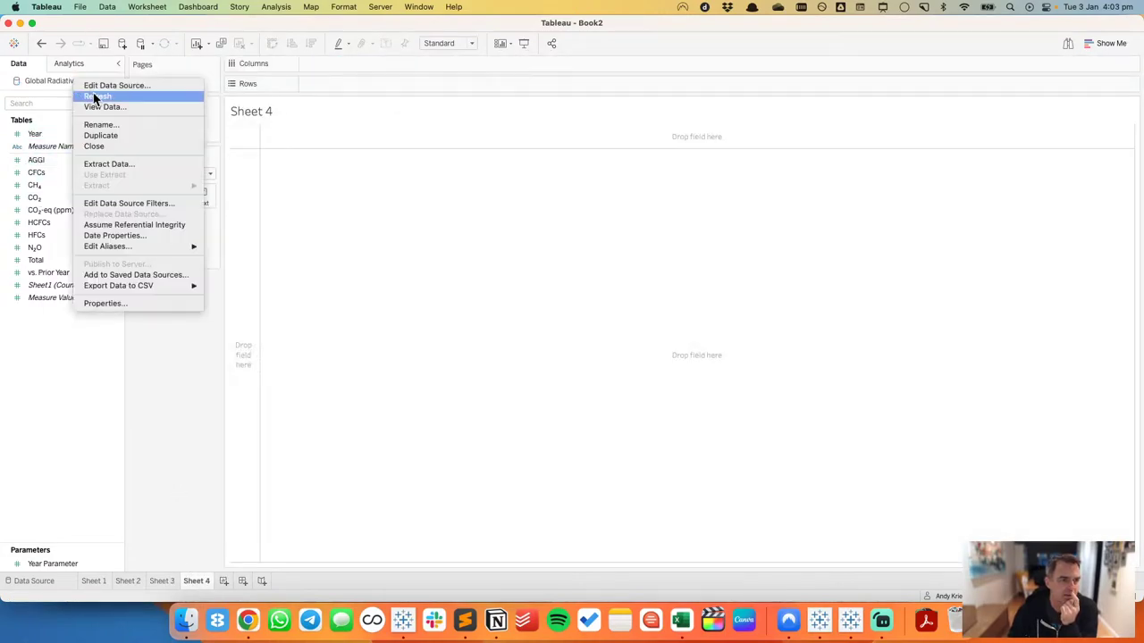
click(98, 136)
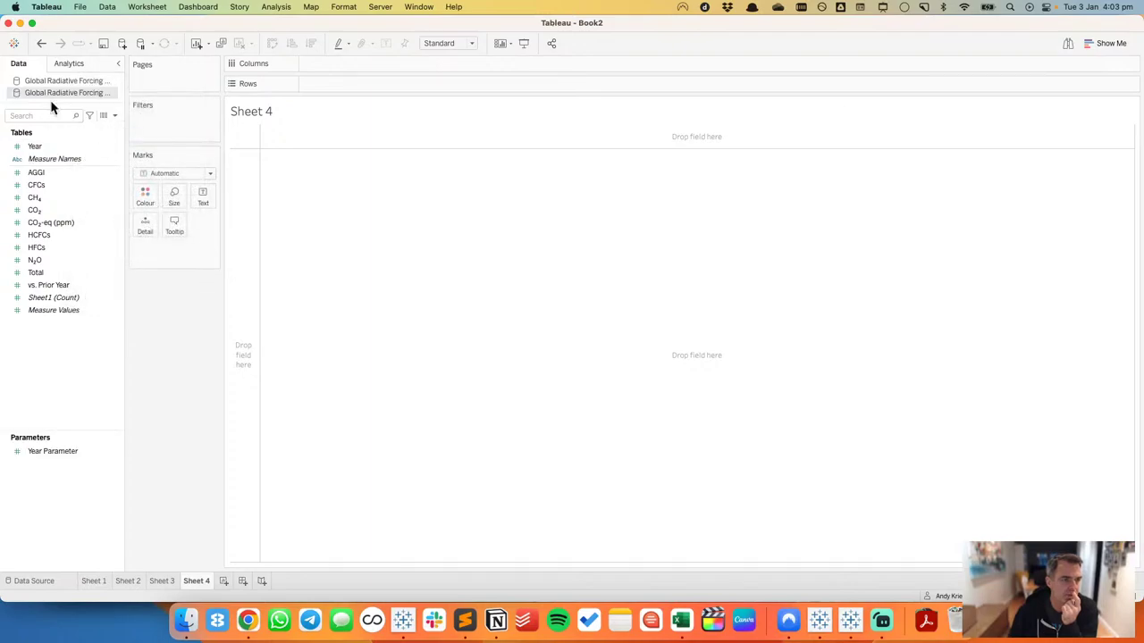
Step: Open the duplicated data source for editing and pivot all columns from CO₂ through vs. Prior Year
right_click(51, 92)
click(79, 97)
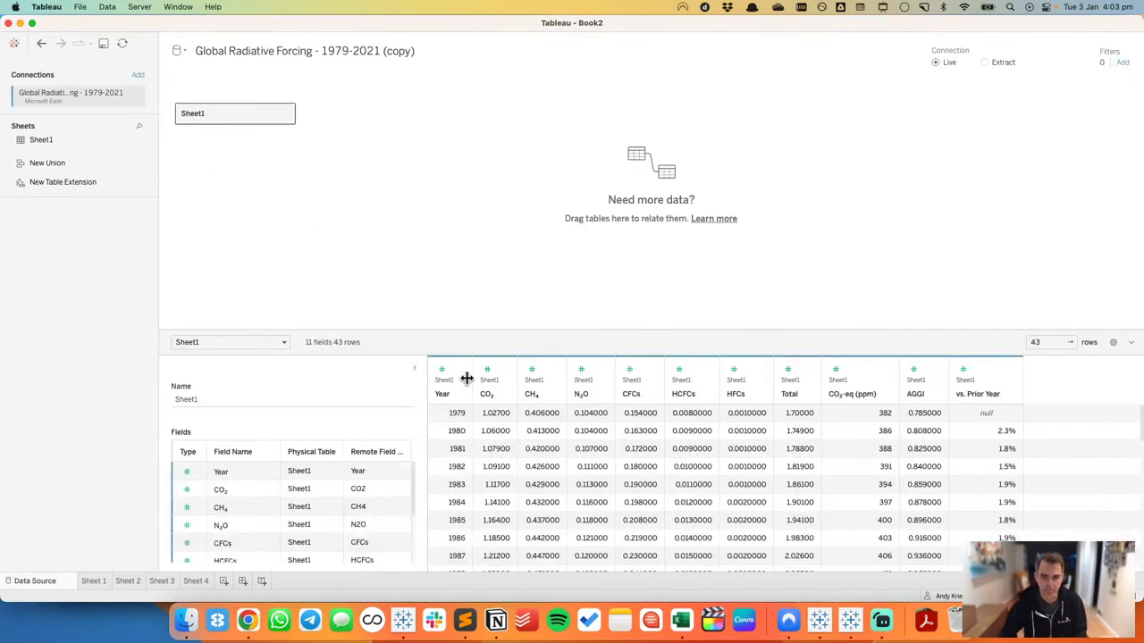
click(503, 364)
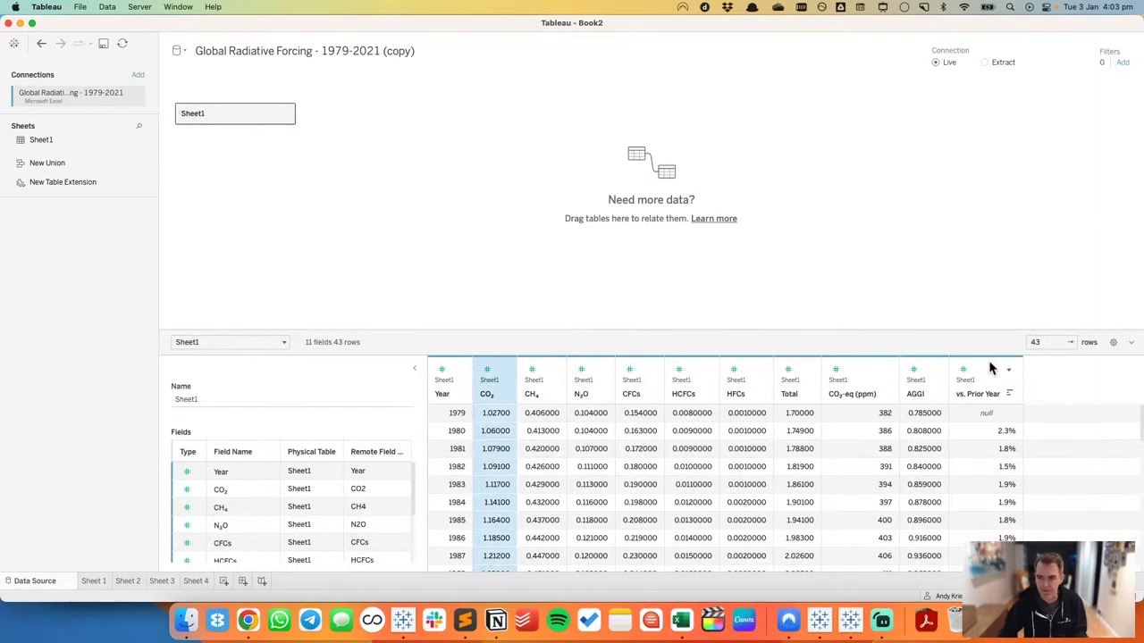
shift+click(998, 367)
click(1010, 372)
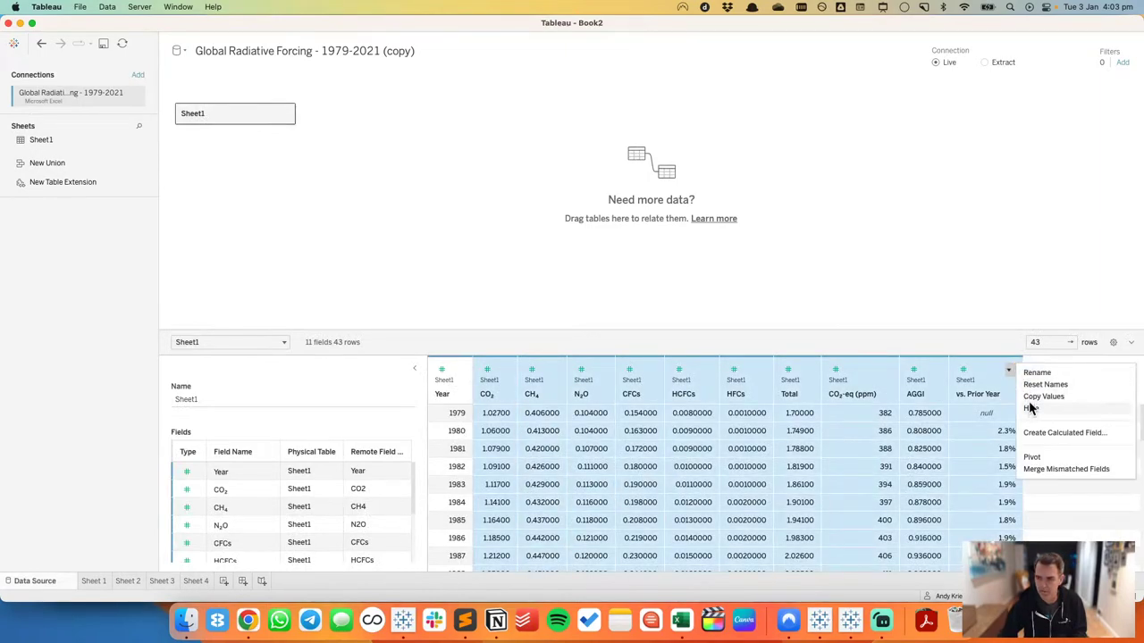
click(1032, 459)
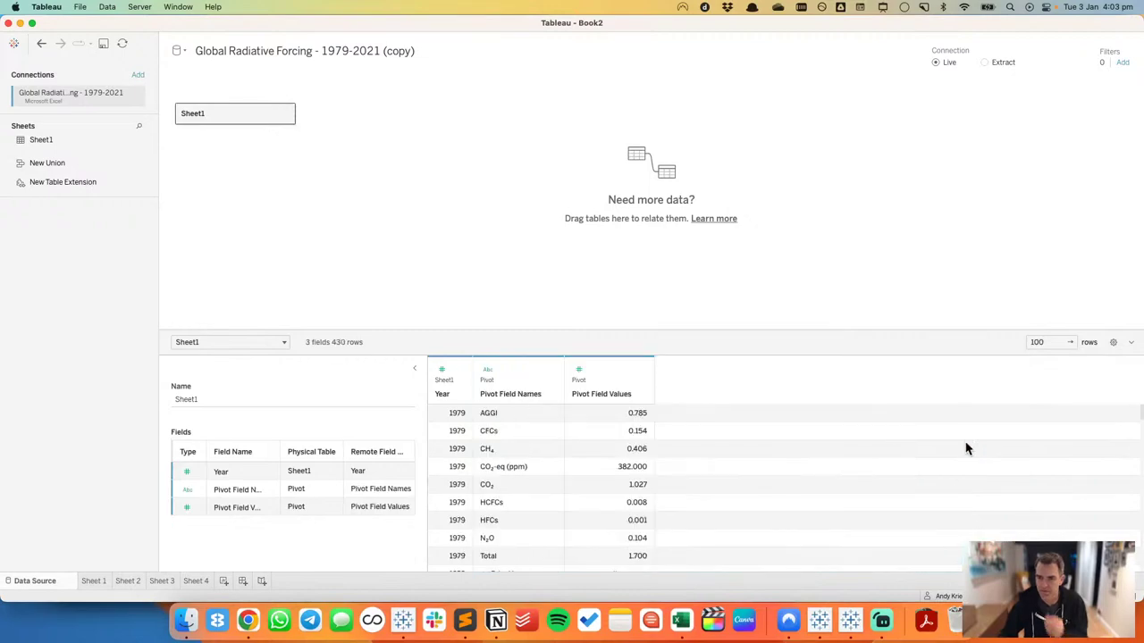
Step: Rename the Pivot Field Names column as Measures and the Pivot Field Values column as Values
click(514, 401)
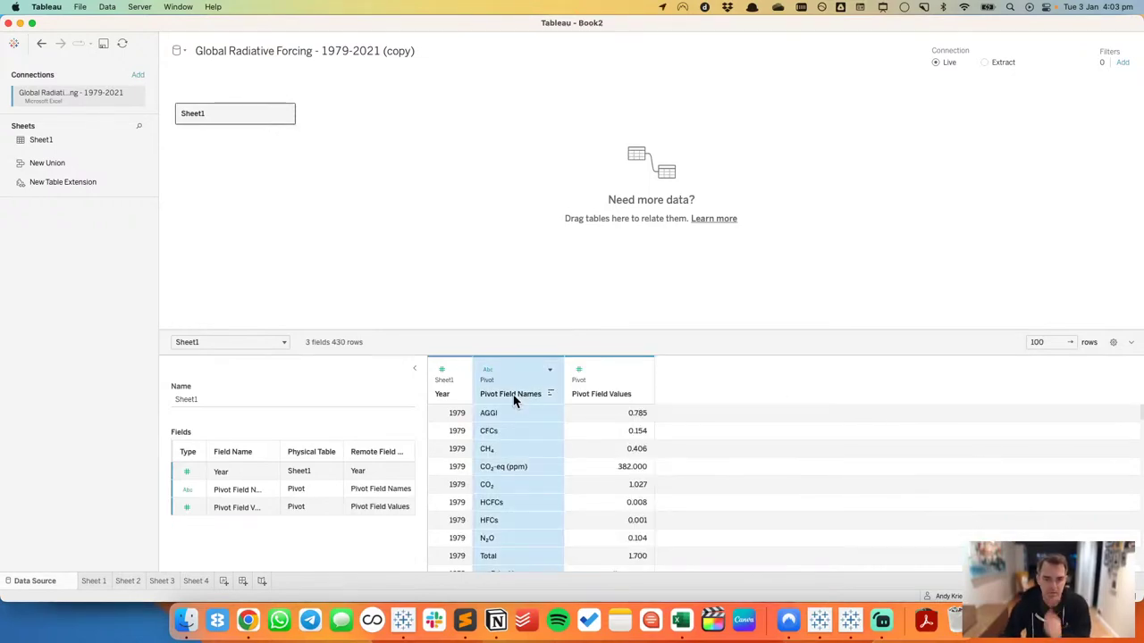
double_click(511, 394)
text(Mea)
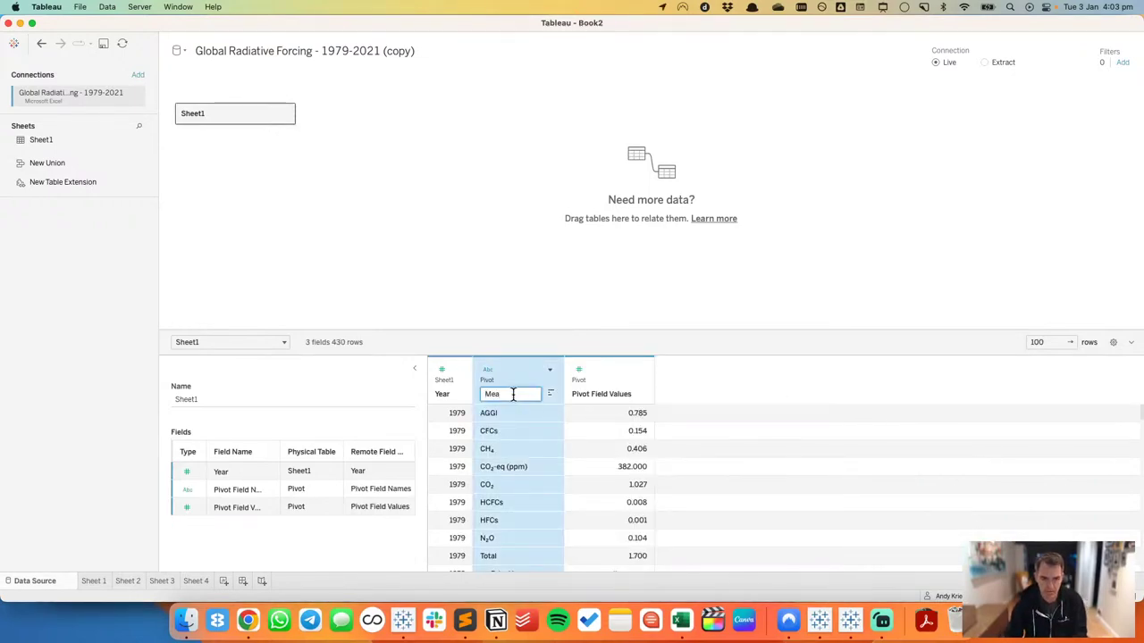
text(sures)
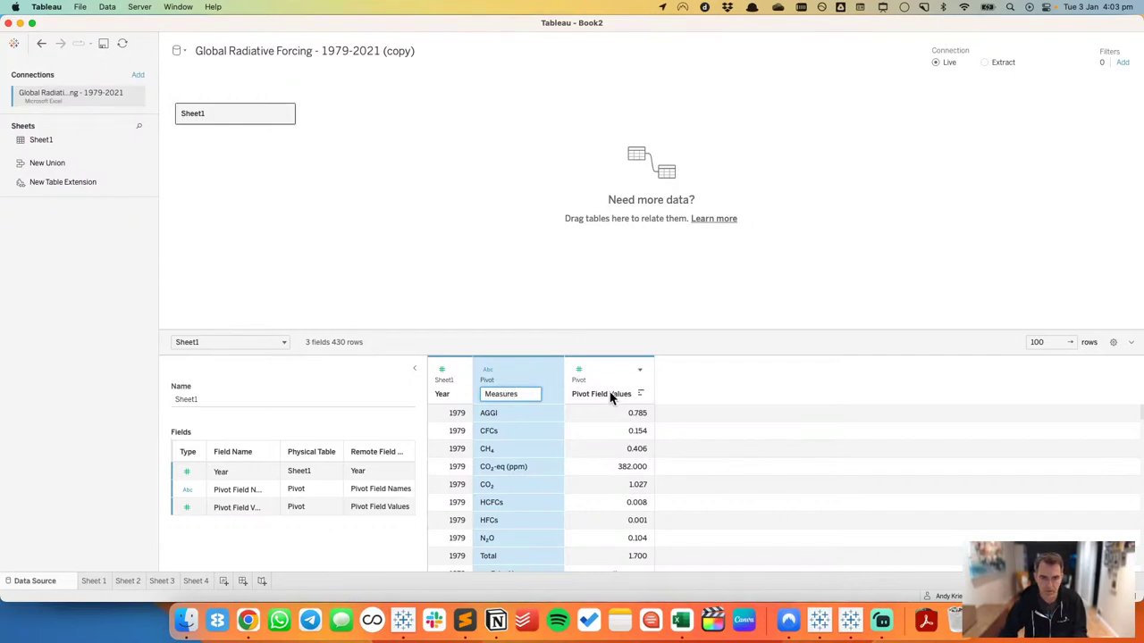
key(Return)
double_click(605, 394)
text(Val)
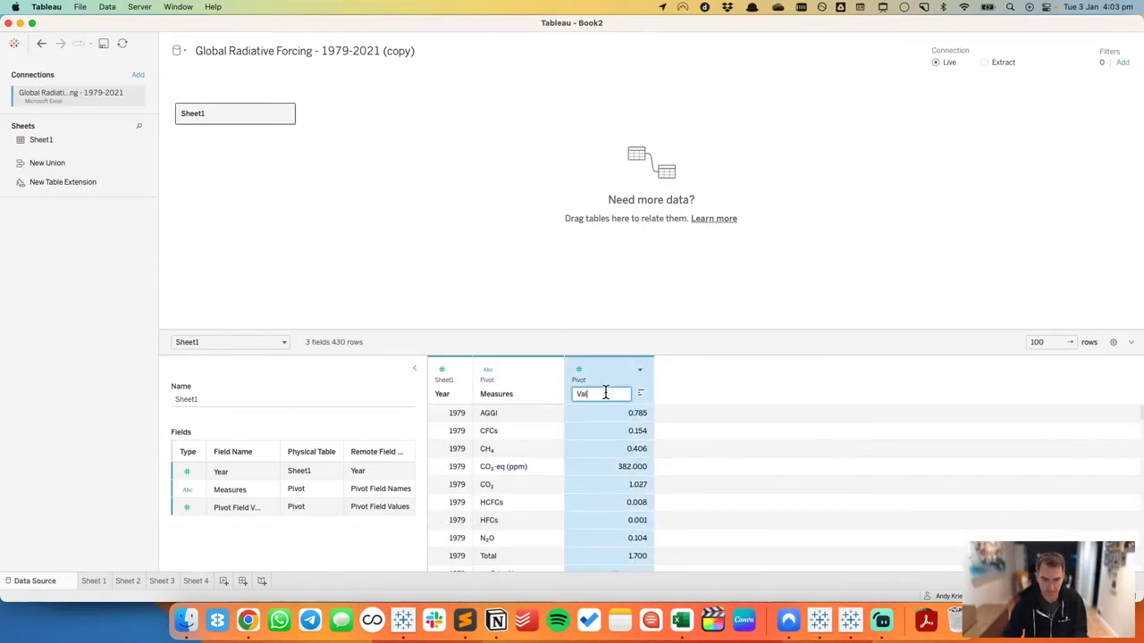
text(ues)
key(Return)
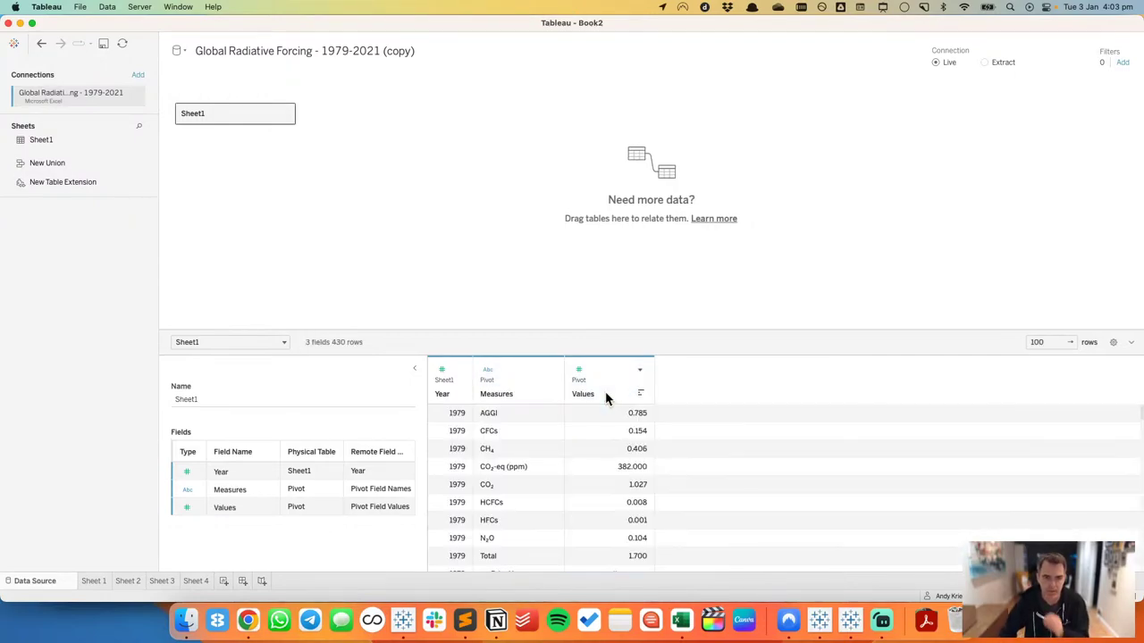
Step: On Sheet 4, place Year on the columns and the pivoted Measures field on the rows
click(196, 582)
drag(55, 159, 349, 76)
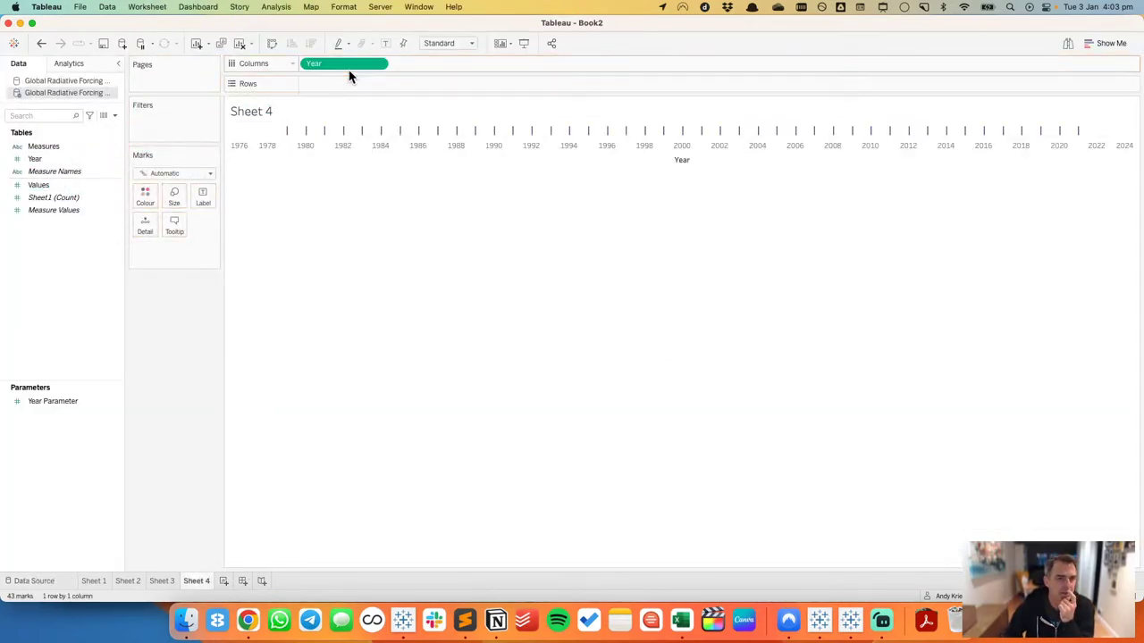
drag(52, 148, 348, 89)
Step: Set the Measures field's default sort to Manual and move CO₂ to the top of the order
right_click(44, 147)
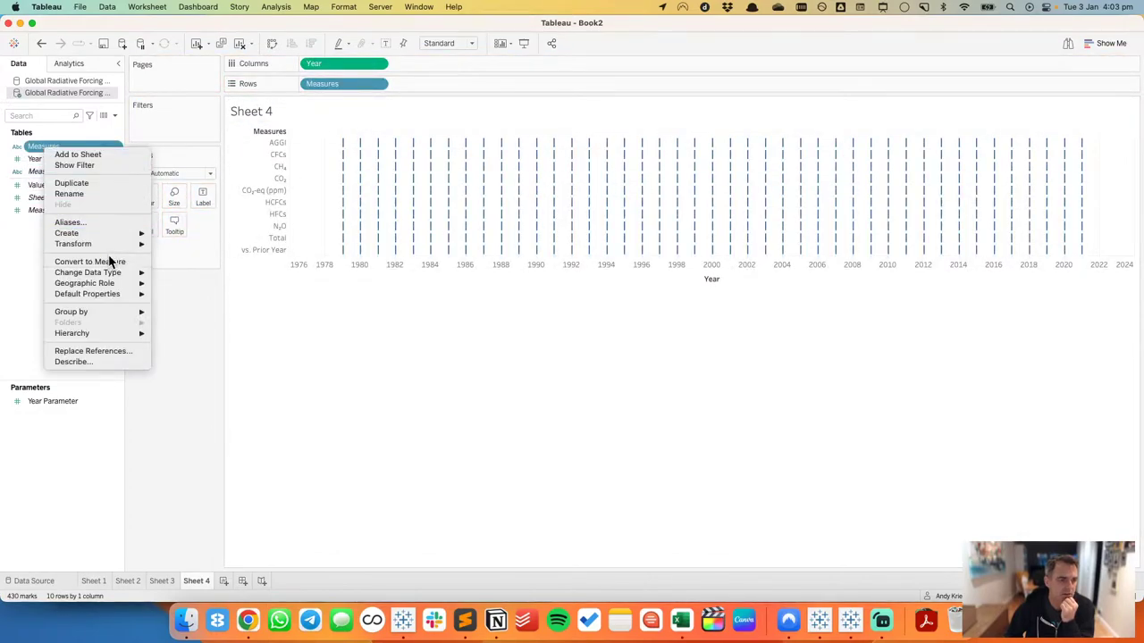
mouse_move(117, 293)
click(192, 327)
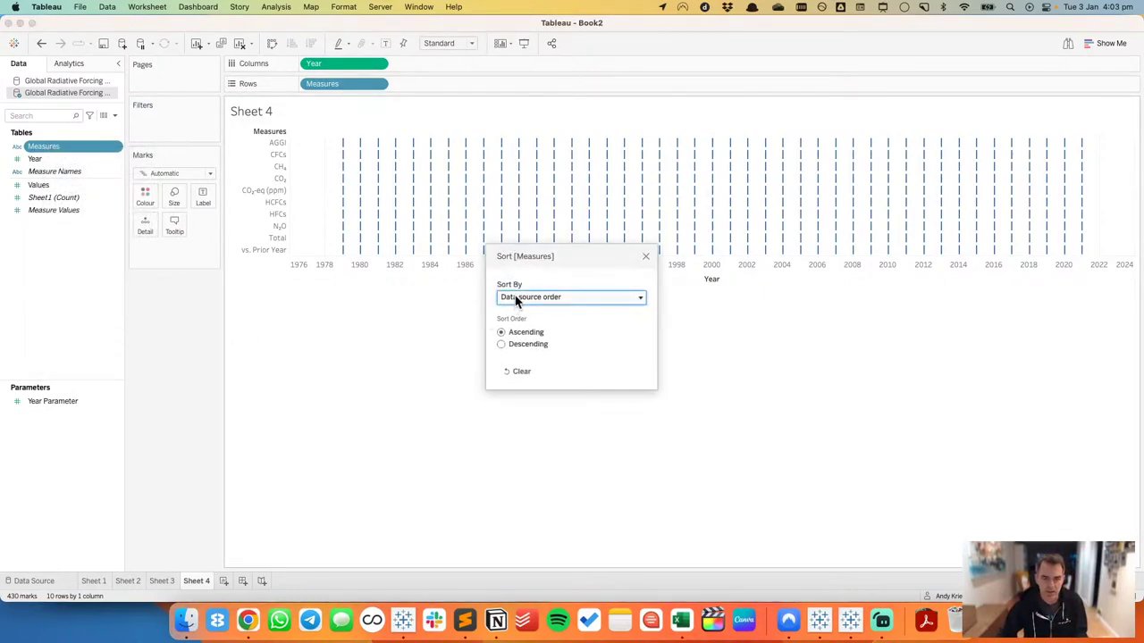
click(516, 301)
click(513, 328)
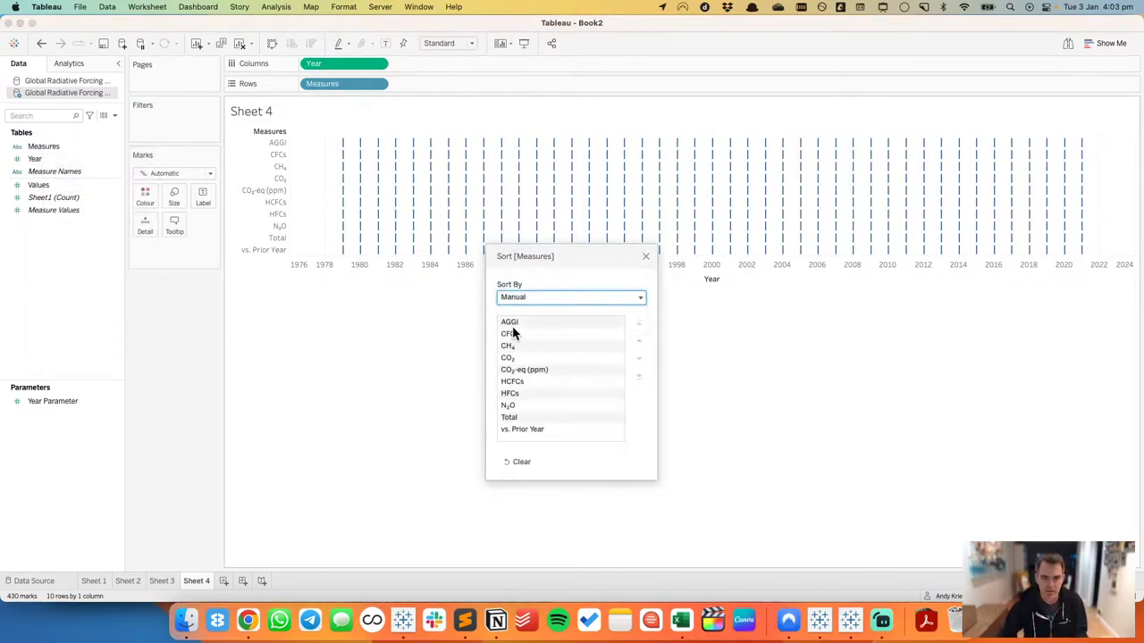
click(523, 359)
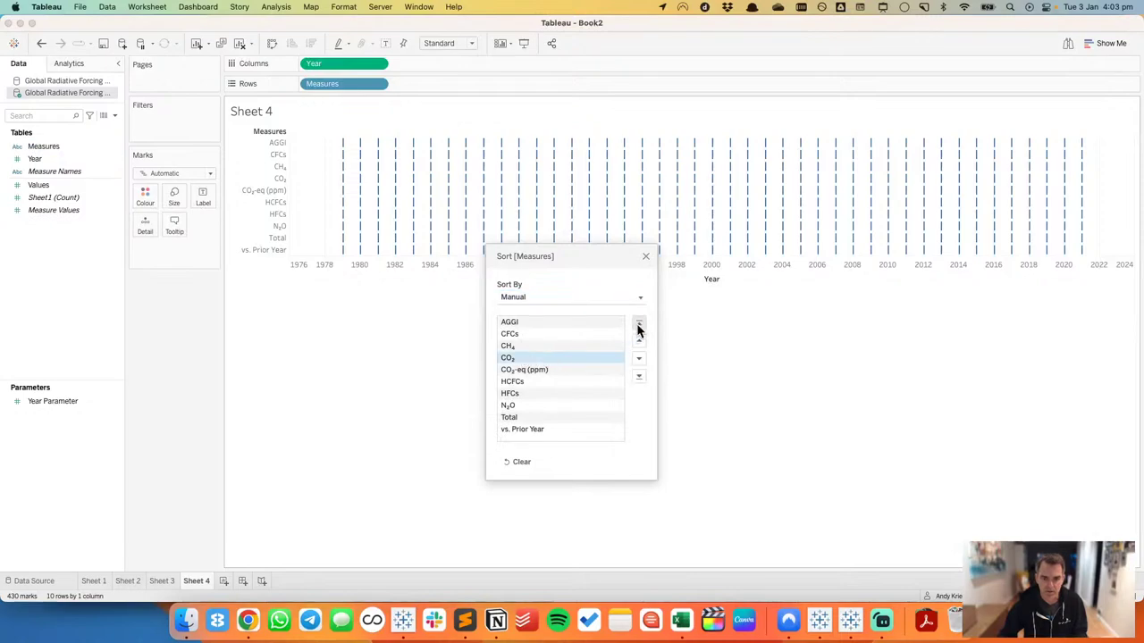
click(639, 323)
Step: Switch to Chrome to check the gas column order in NOAA's table, and return to Tableau's sort settings
key(super+Tab)
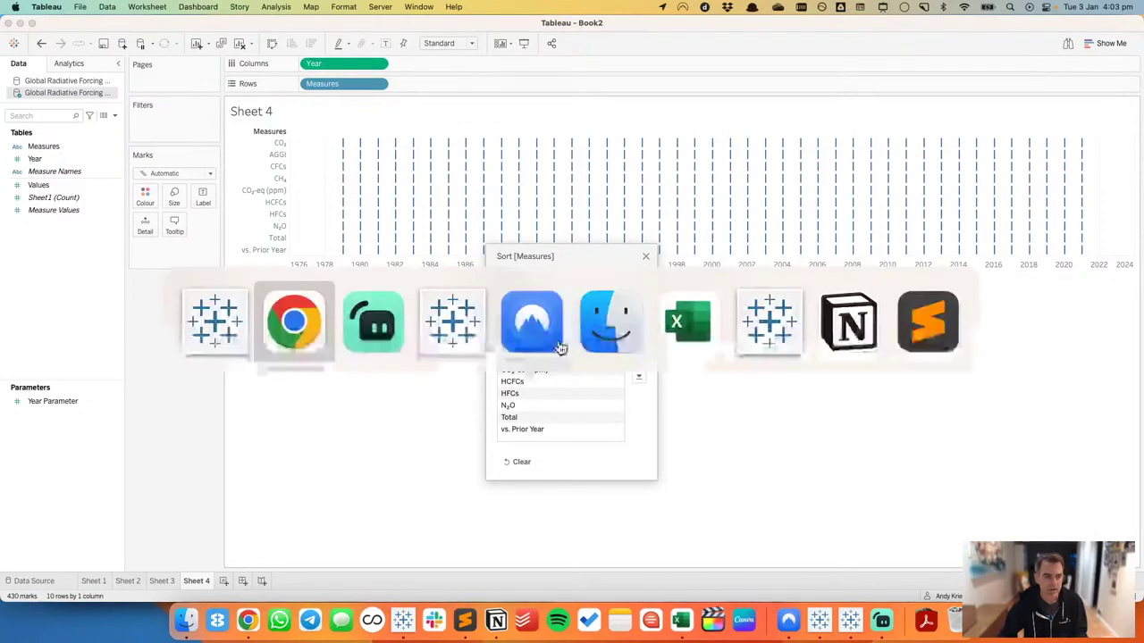
key(super+Tab)
key(super+Tab)
key(super+Tab)
key(super+Tab)
key(super+Tab)
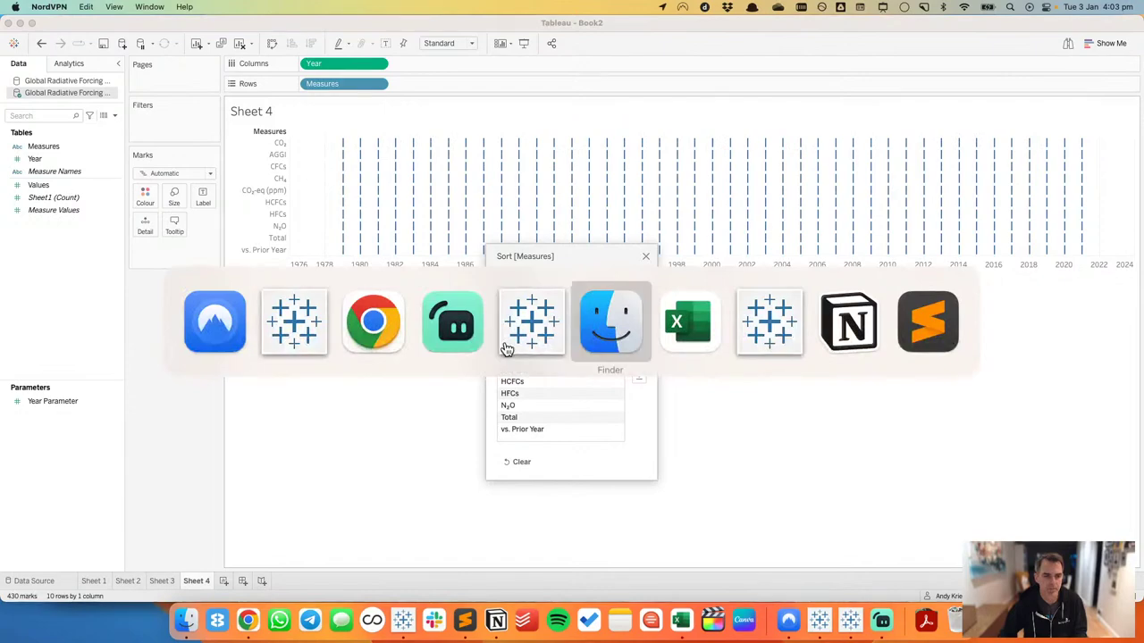
click(248, 619)
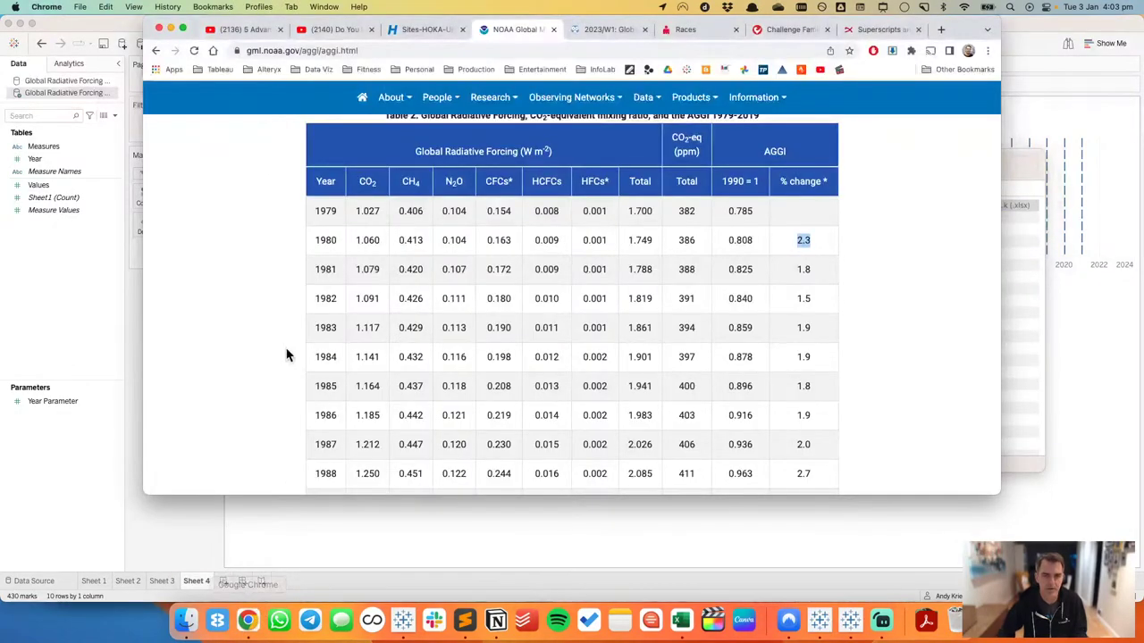
key(super+Tab)
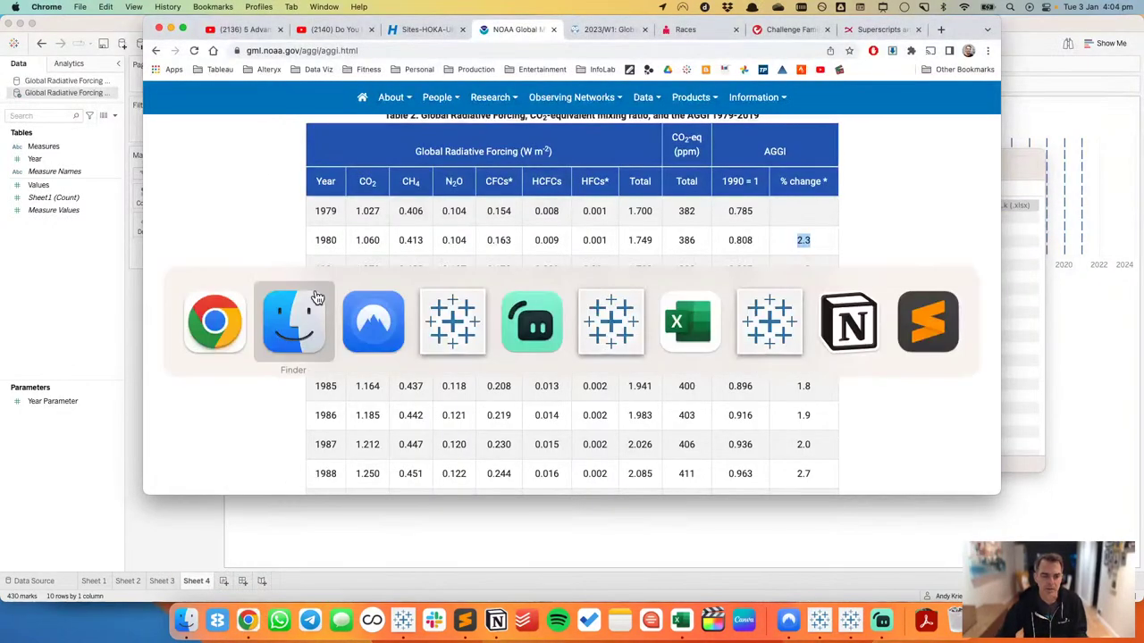
click(453, 321)
Step: Move CH₄ to second place and N₂O to third place in the manual sort order of Measures
click(520, 359)
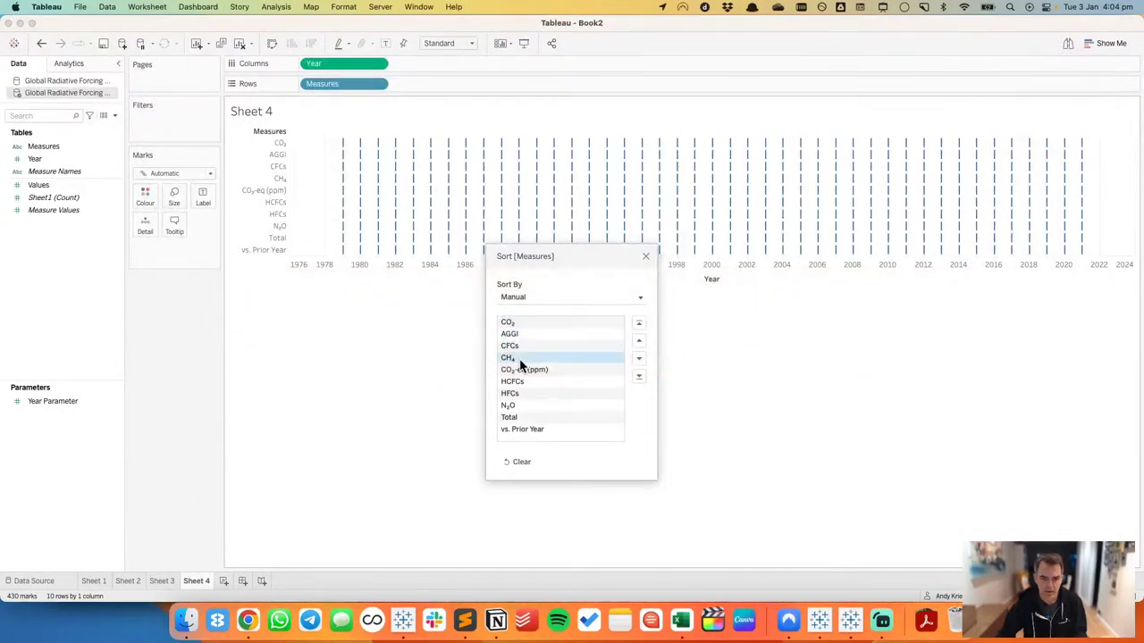
click(639, 340)
click(639, 341)
click(519, 404)
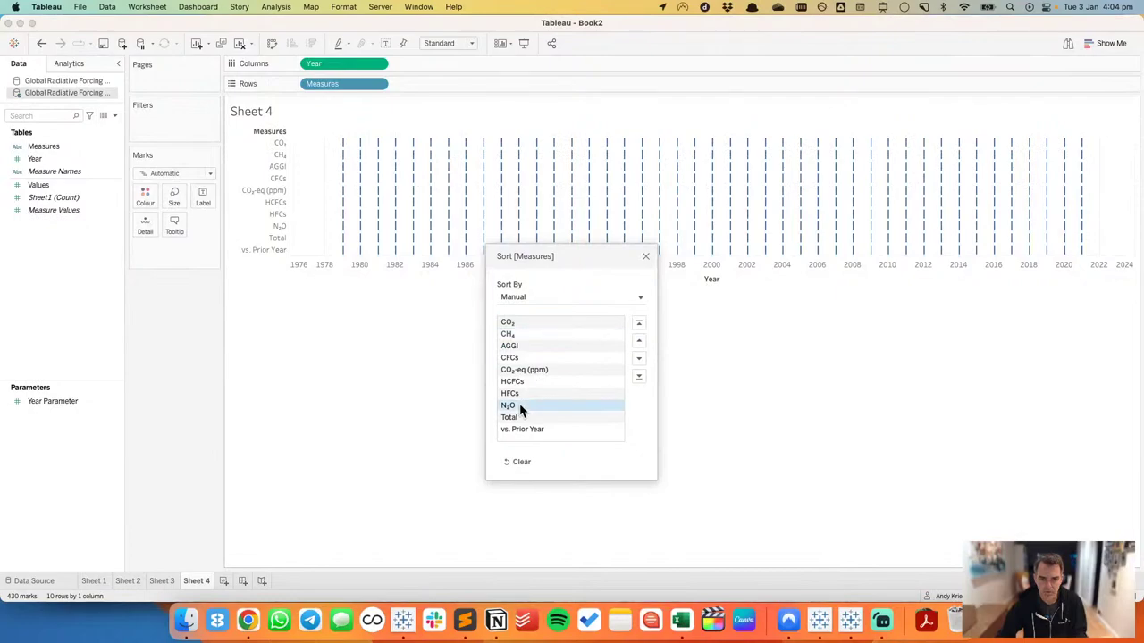
click(639, 340)
click(639, 341)
click(639, 341)
click(639, 340)
click(639, 340)
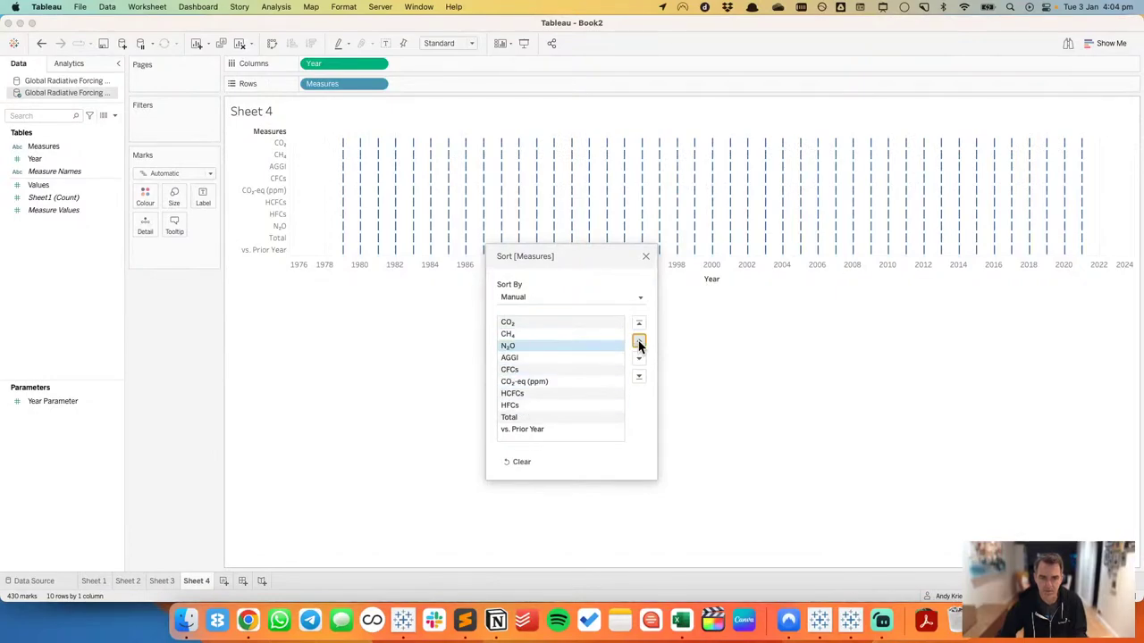
Step: Check the column order in NOAA's table in Chrome, and move AGGI and vs. Prior Year to the end of the Measures sort, in that order
key(super+Tab)
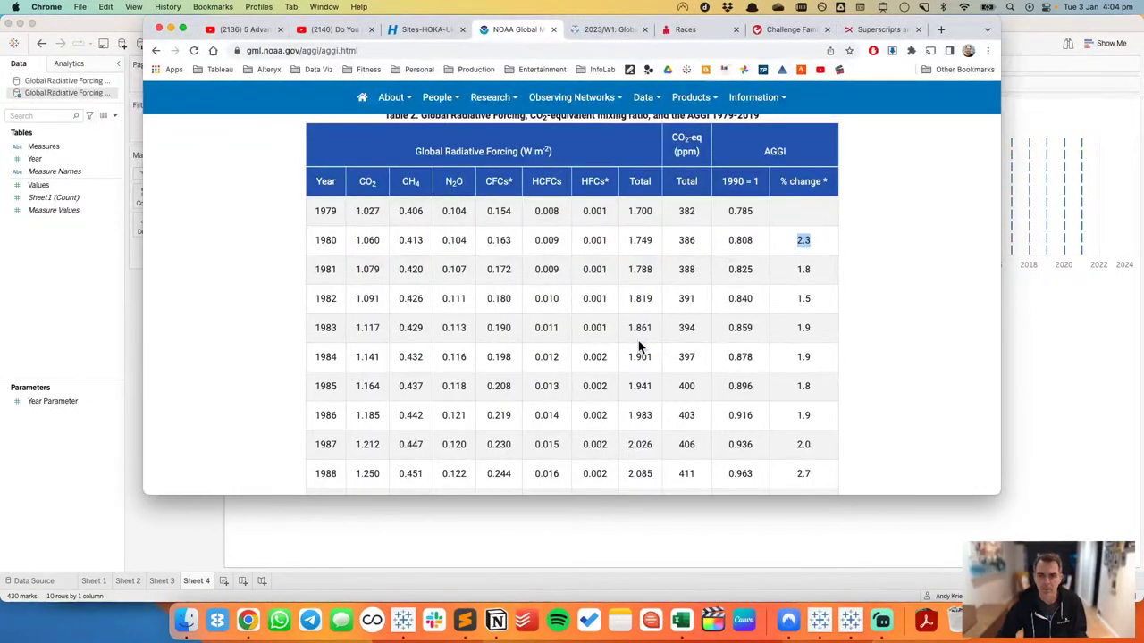
key(super+Tab)
click(518, 360)
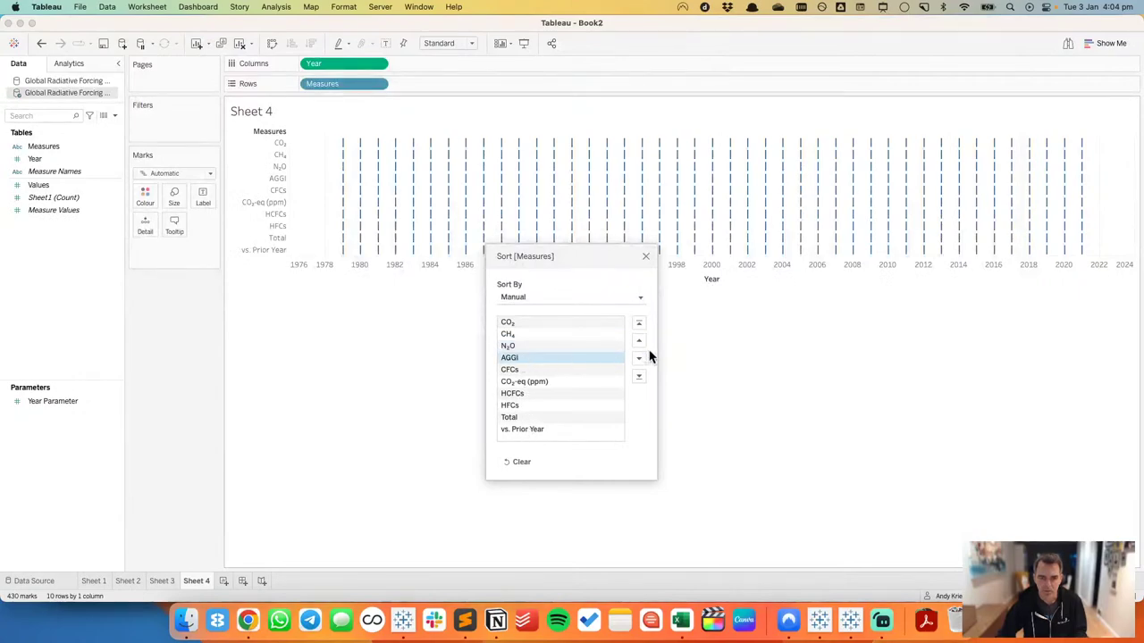
click(639, 376)
click(569, 417)
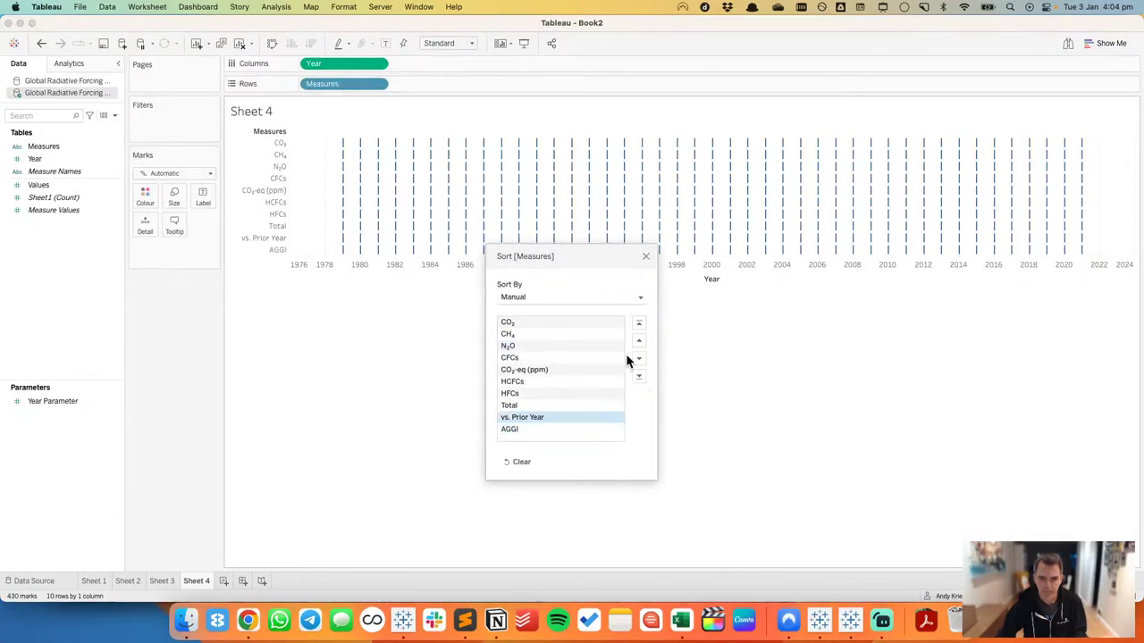
click(639, 358)
Step: Move CO₂-eq (ppm) directly below Total in the manual sort order of Measures, and close the sort settings
click(525, 375)
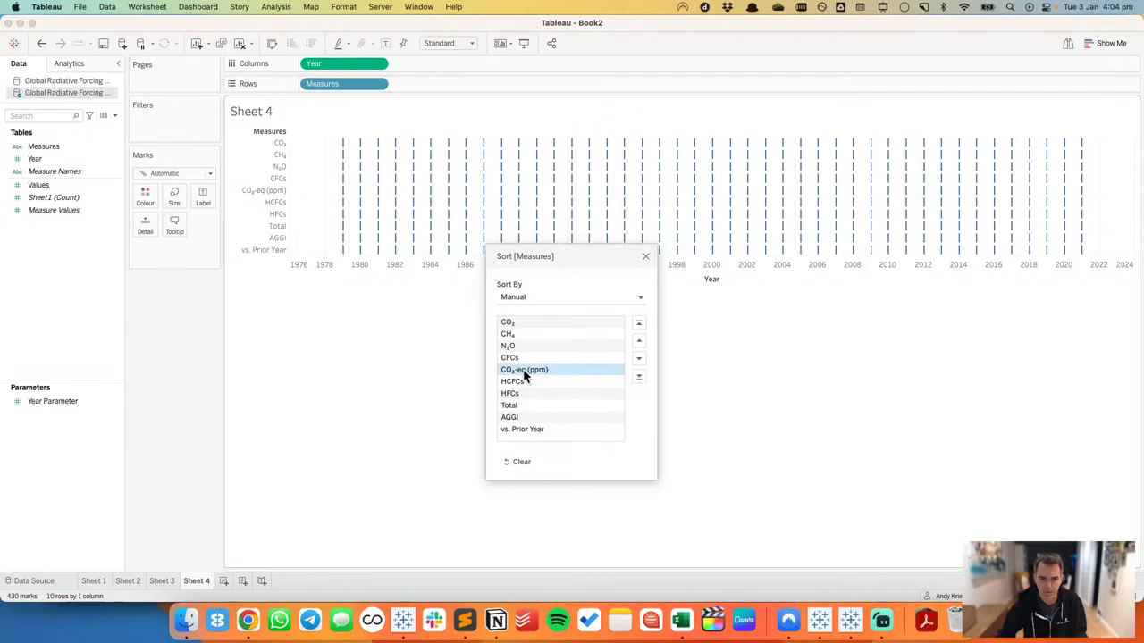
click(639, 359)
double_click(639, 359)
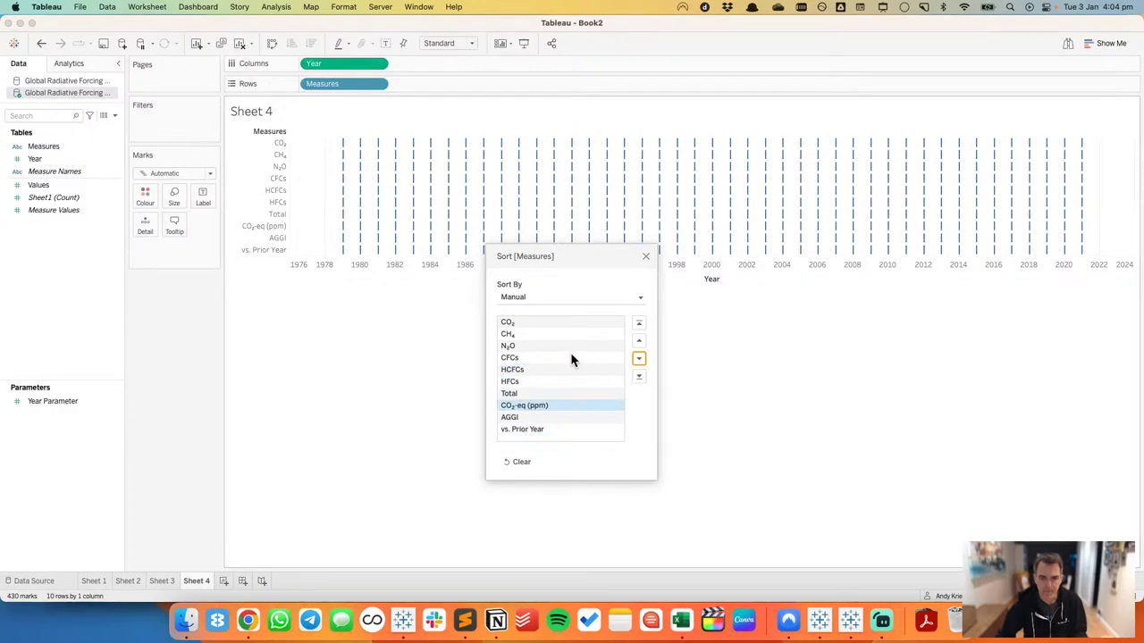
key(super+Tab)
key(super+Tab)
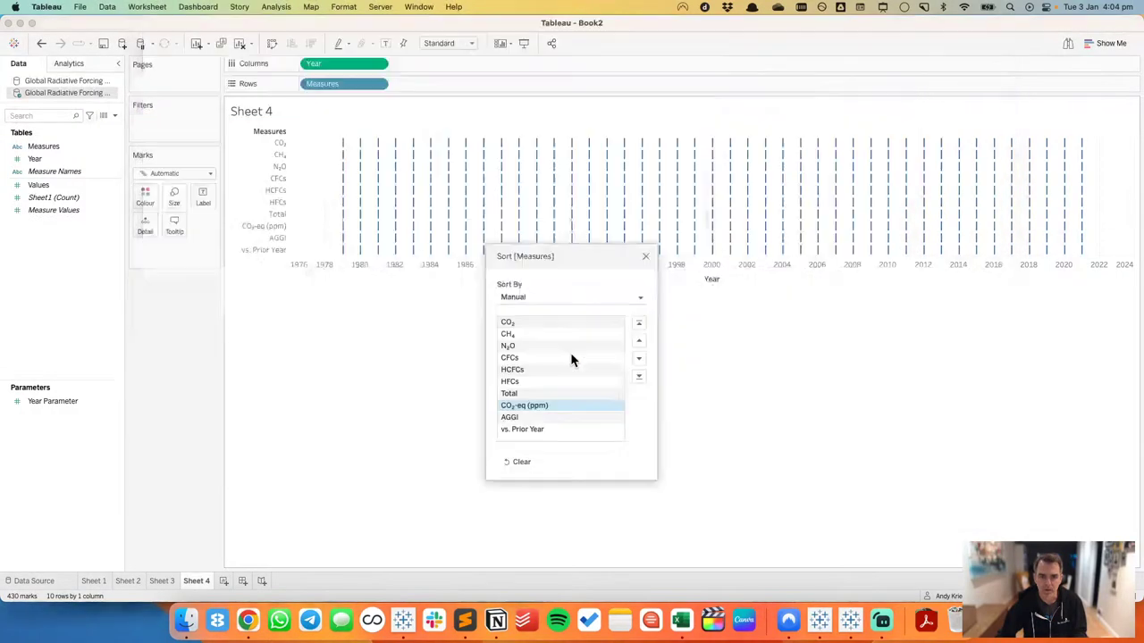
click(647, 258)
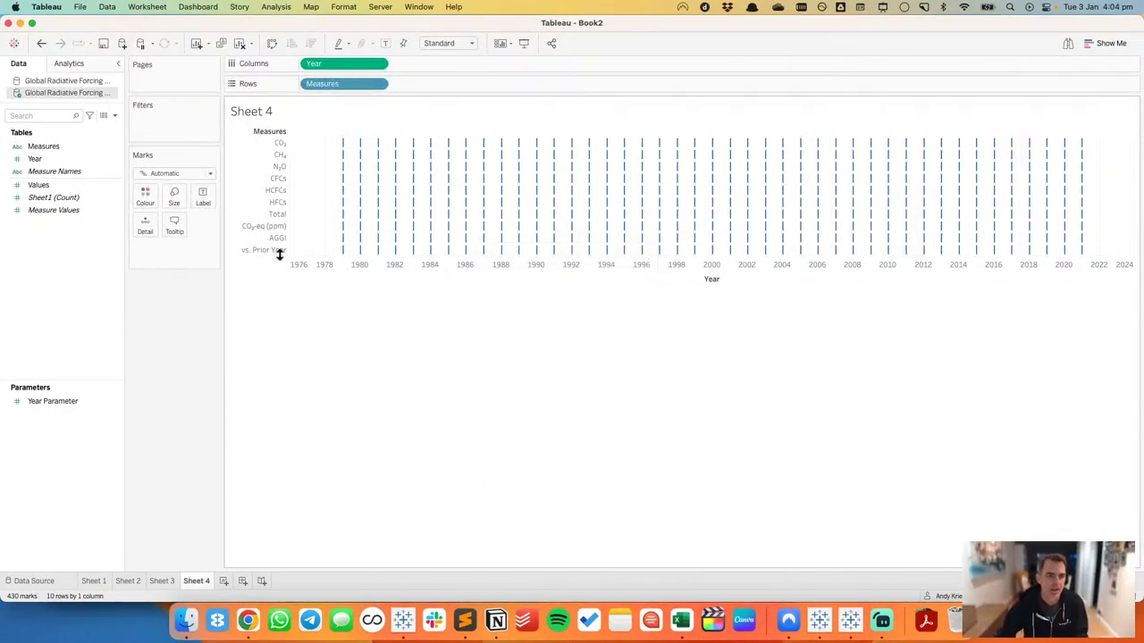
Step: Exclude the AGGI and vs. Prior Year rows from the Sheet 4 view
click(274, 251)
super+click(266, 238)
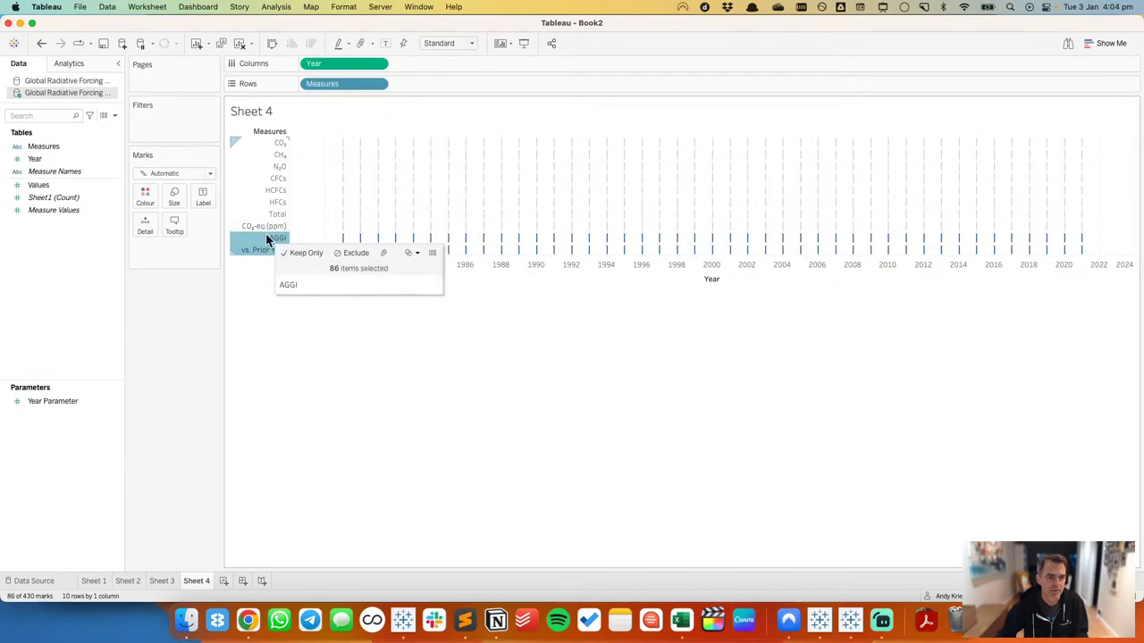
click(336, 252)
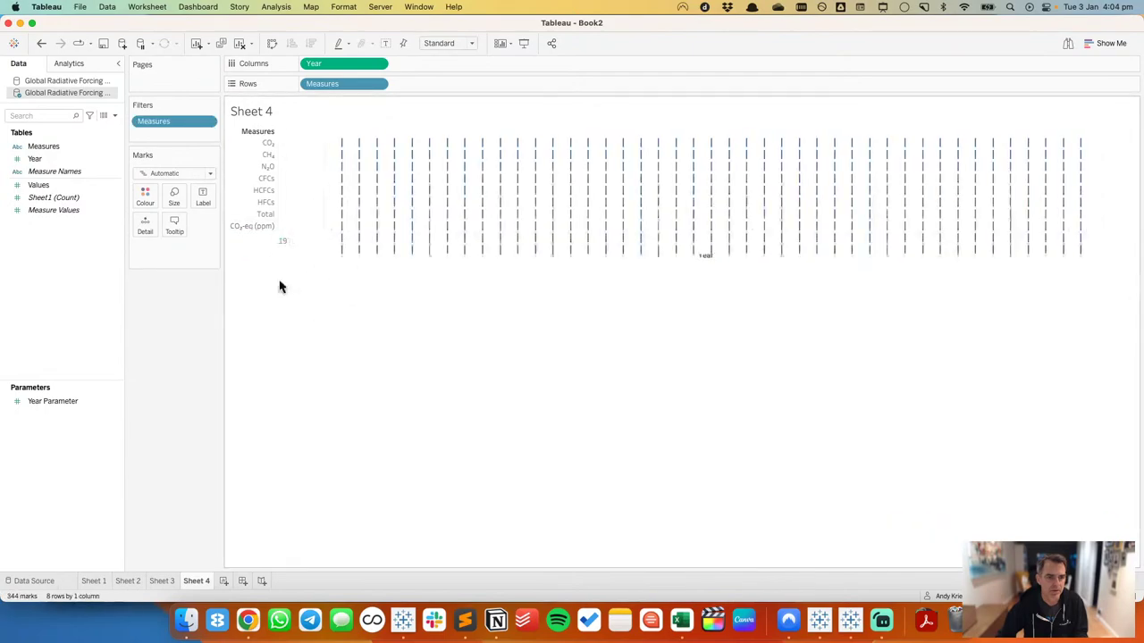
Step: Add the Values field to the rows of Sheet 4 after Measures
click(161, 580)
click(187, 581)
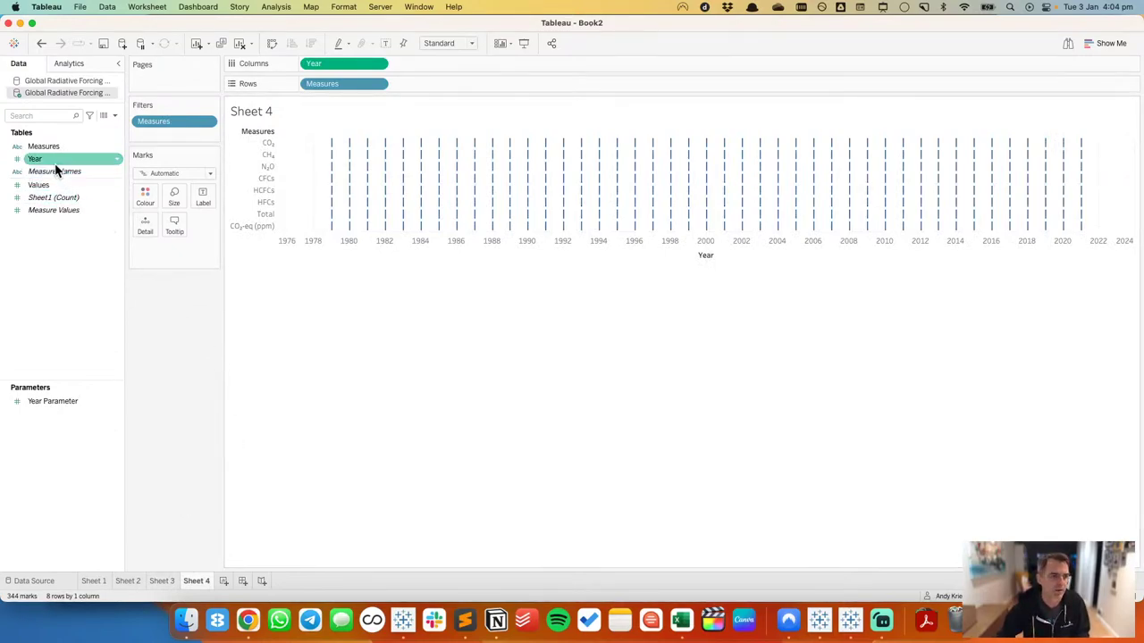
drag(53, 184, 467, 85)
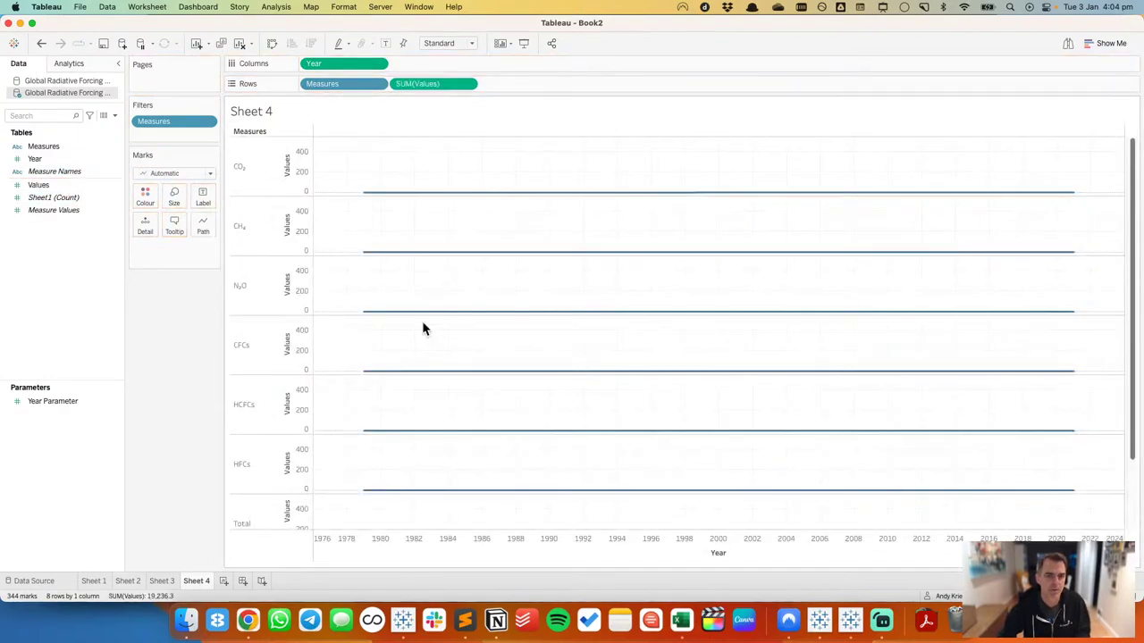
Step: Examine individual year marks on the CO₂ trend line on Sheet 3
click(153, 581)
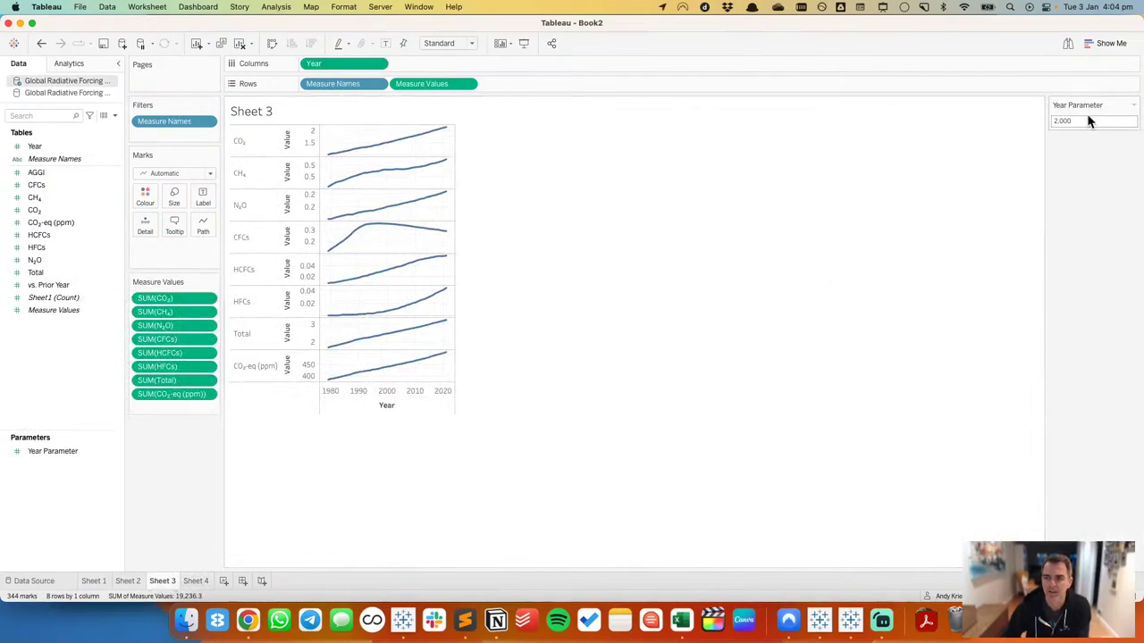
click(379, 147)
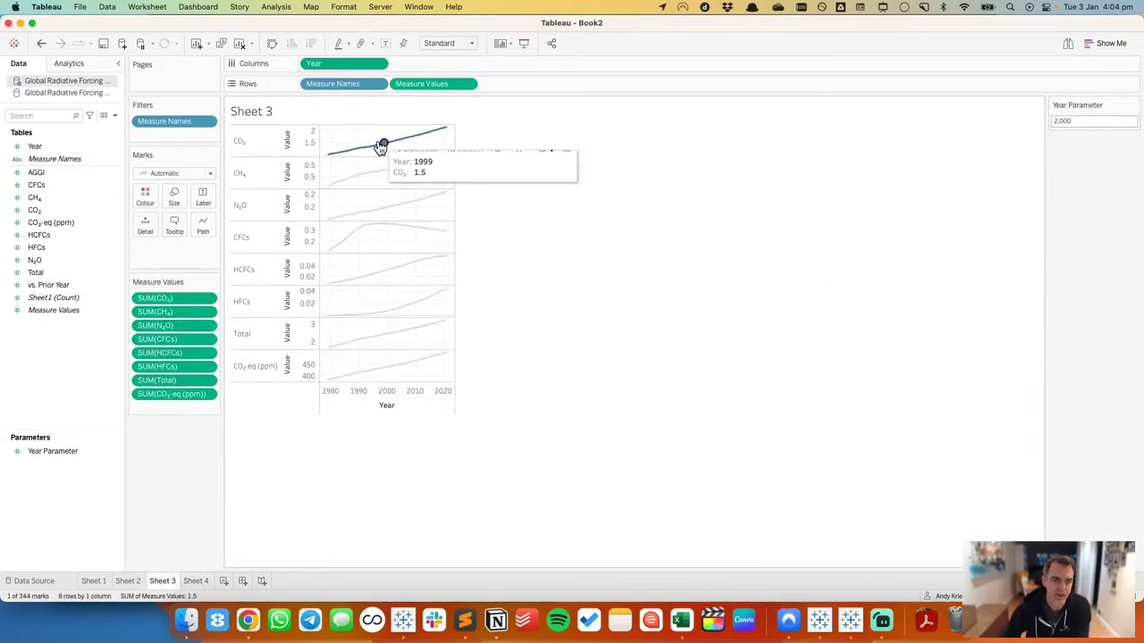
click(376, 127)
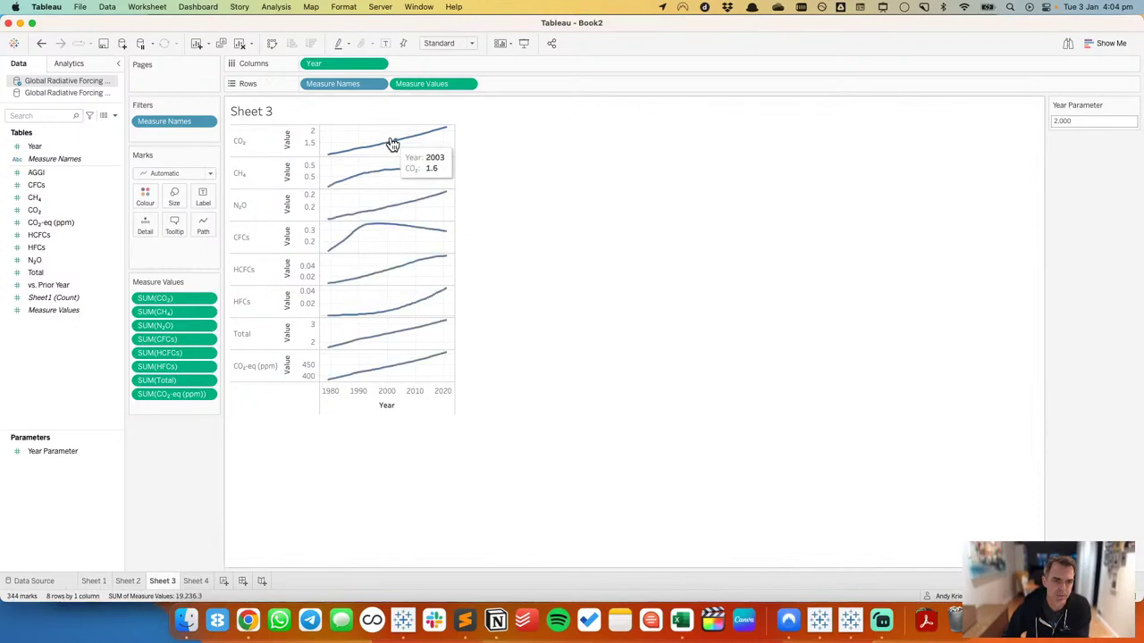
click(392, 145)
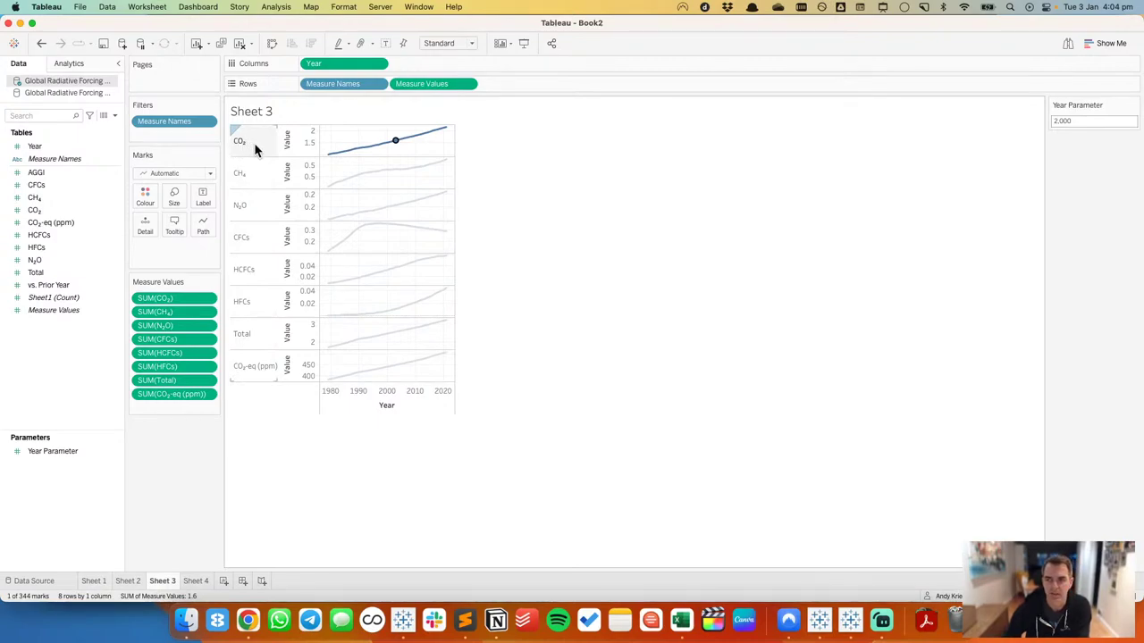
click(421, 156)
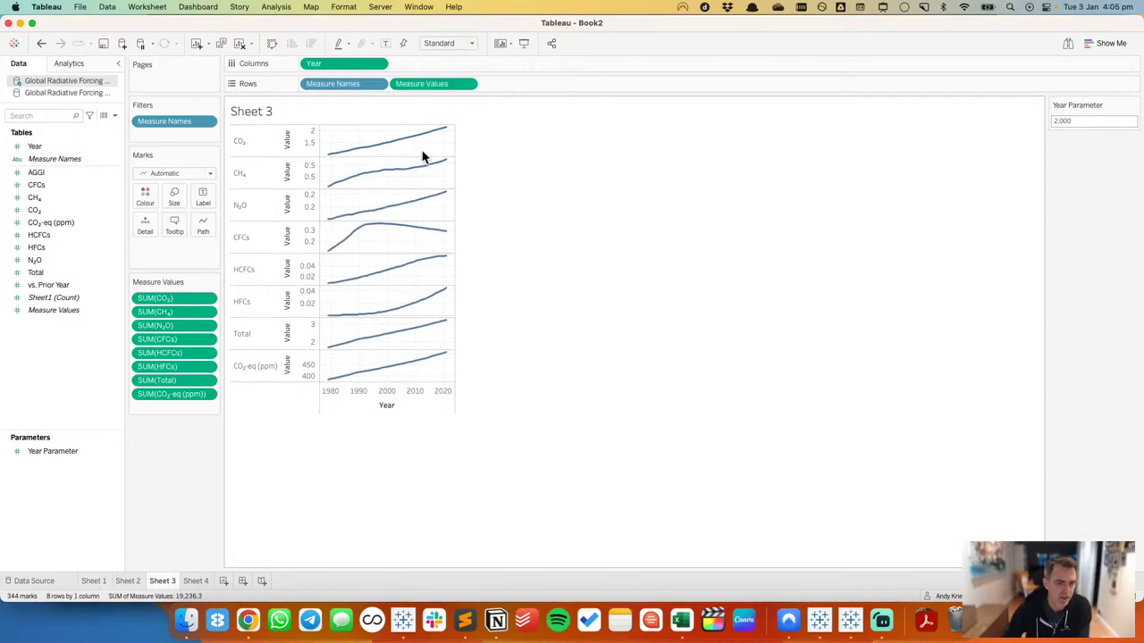
Step: Give Sheet 4's Values axis independent ranges for each row, exclude zero, and clear the axis title
click(198, 580)
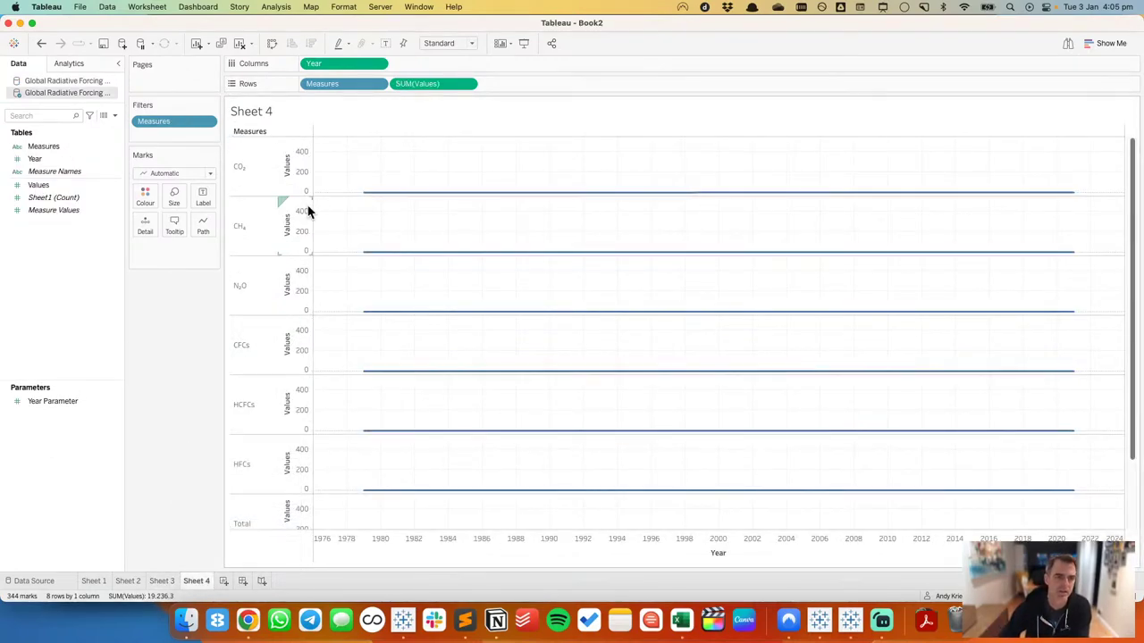
right_click(303, 174)
key(Escape)
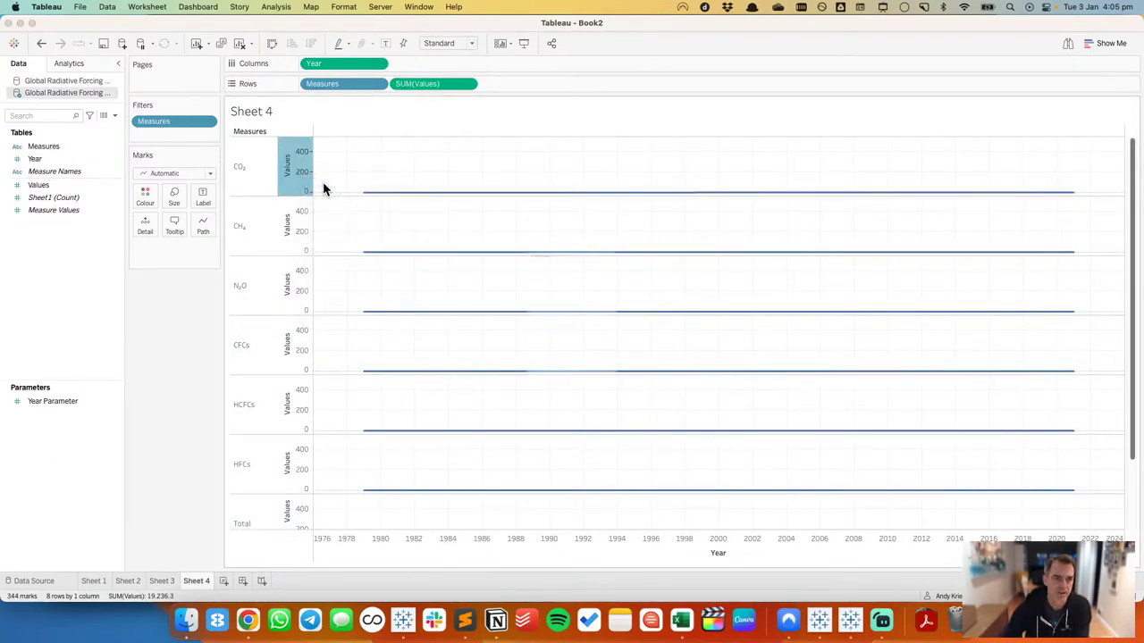
click(472, 230)
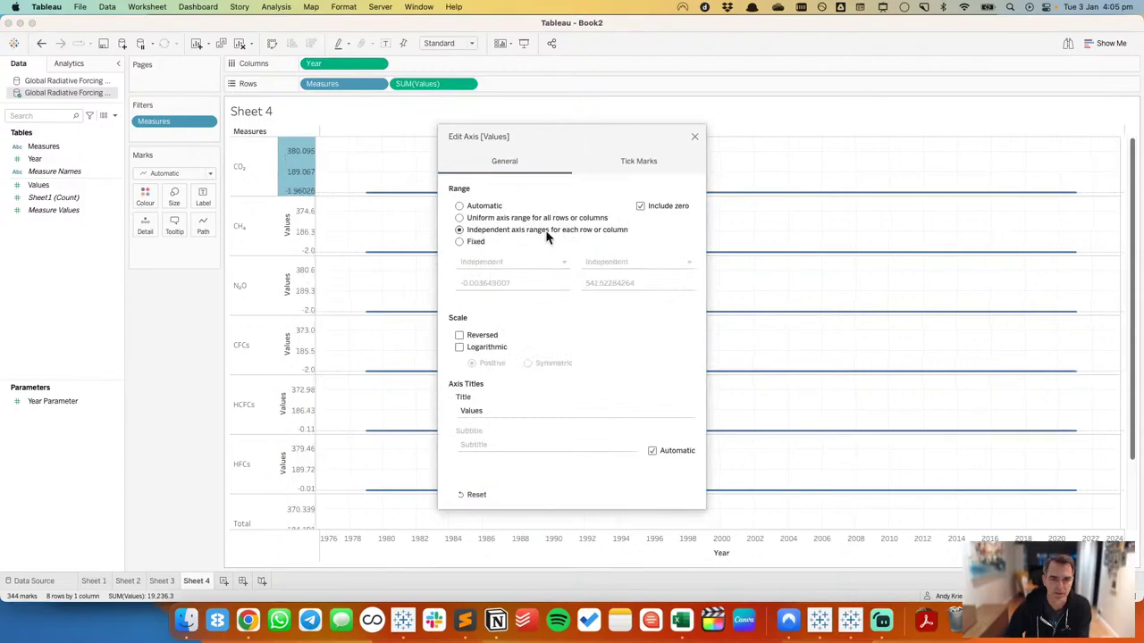
click(640, 207)
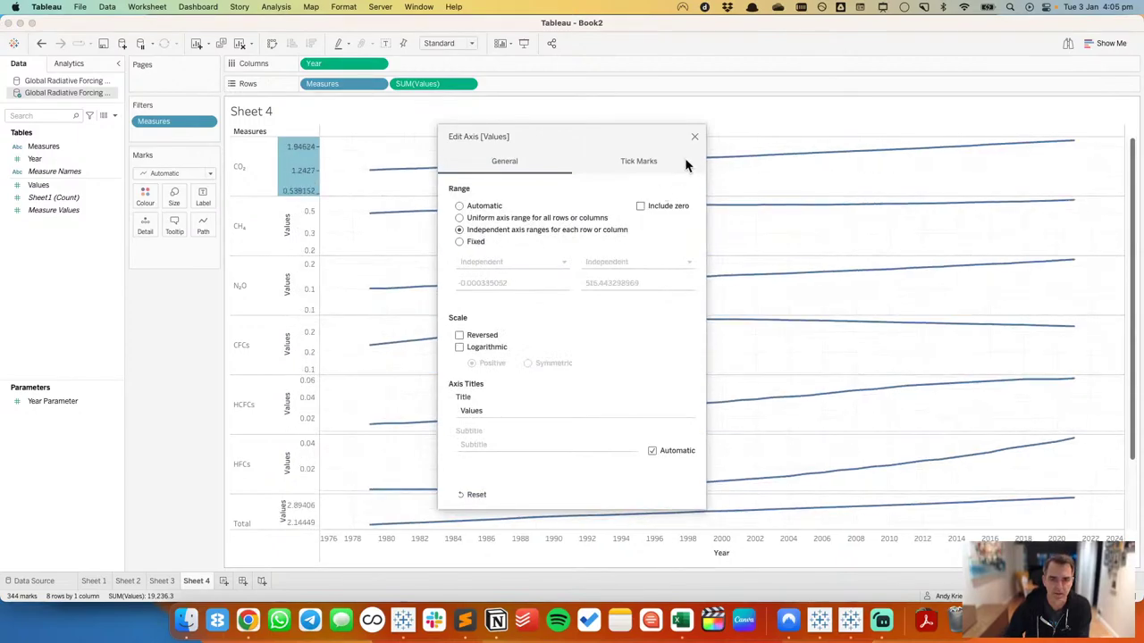
click(494, 411)
key(BackSpace)
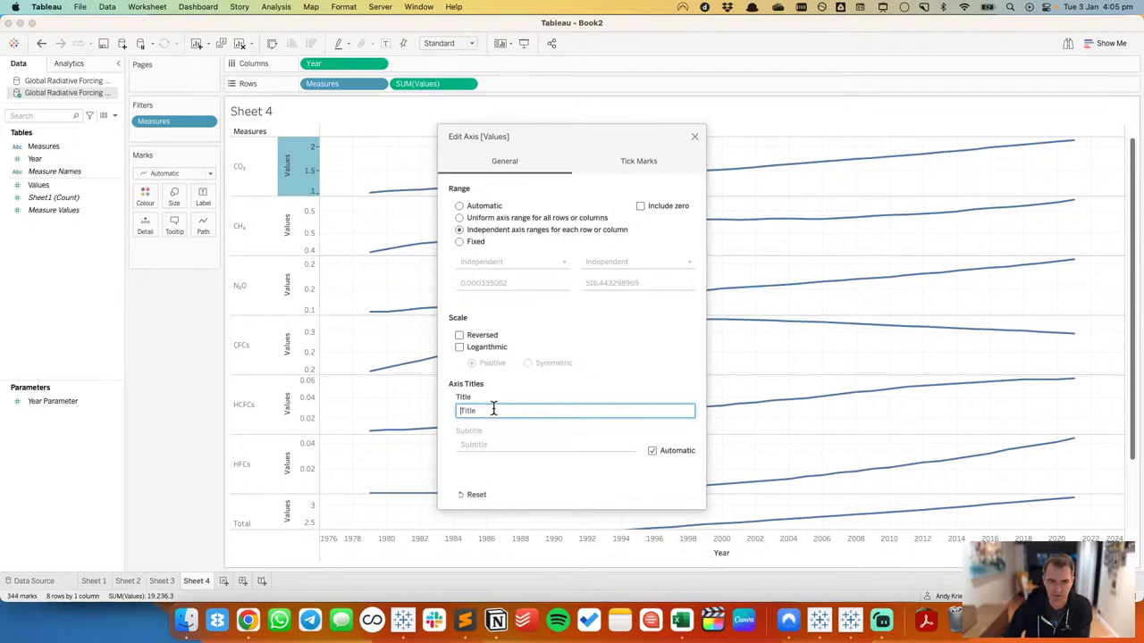
click(694, 137)
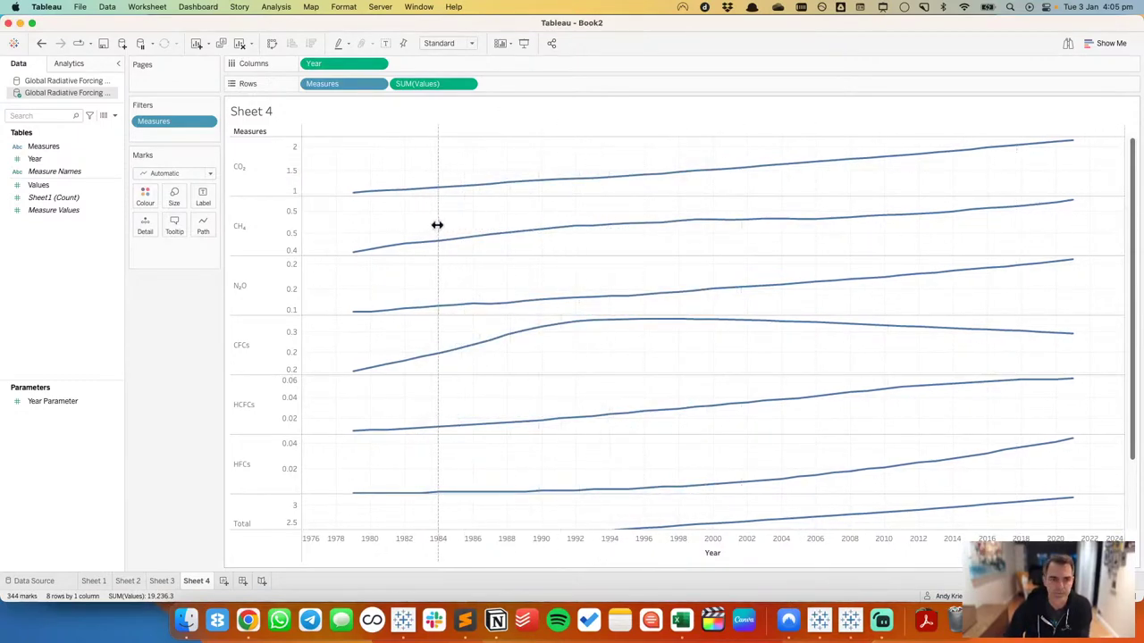
Step: Narrow the line charts on Sheet 4 to small multiples and set the view to Fit Height
drag(437, 225, 437, 225)
drag(258, 194, 258, 177)
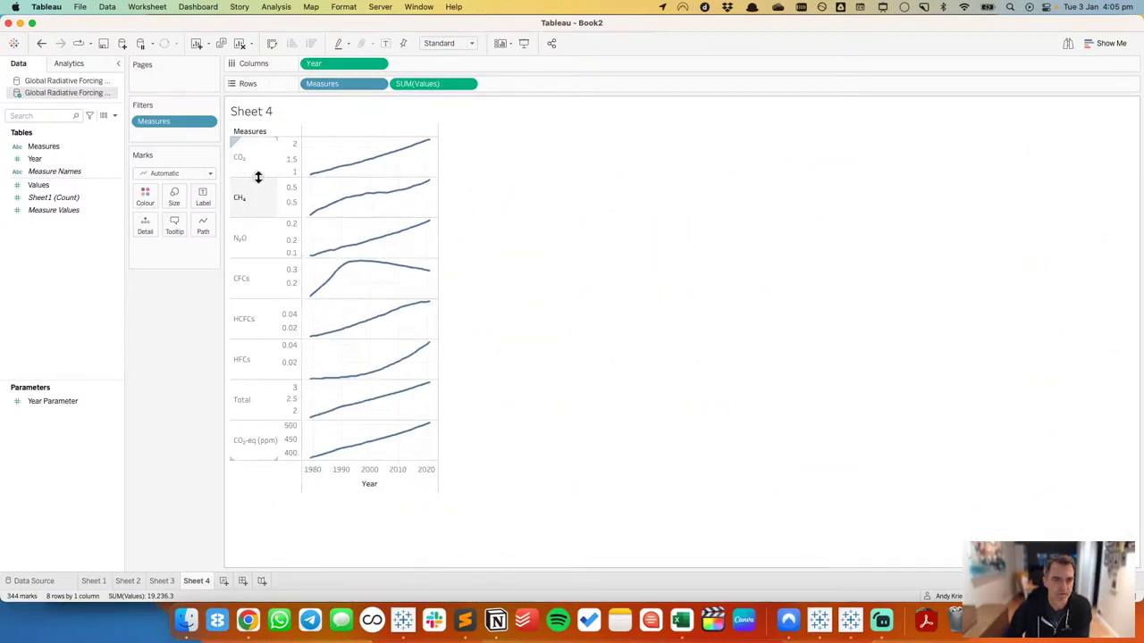
click(429, 43)
click(437, 73)
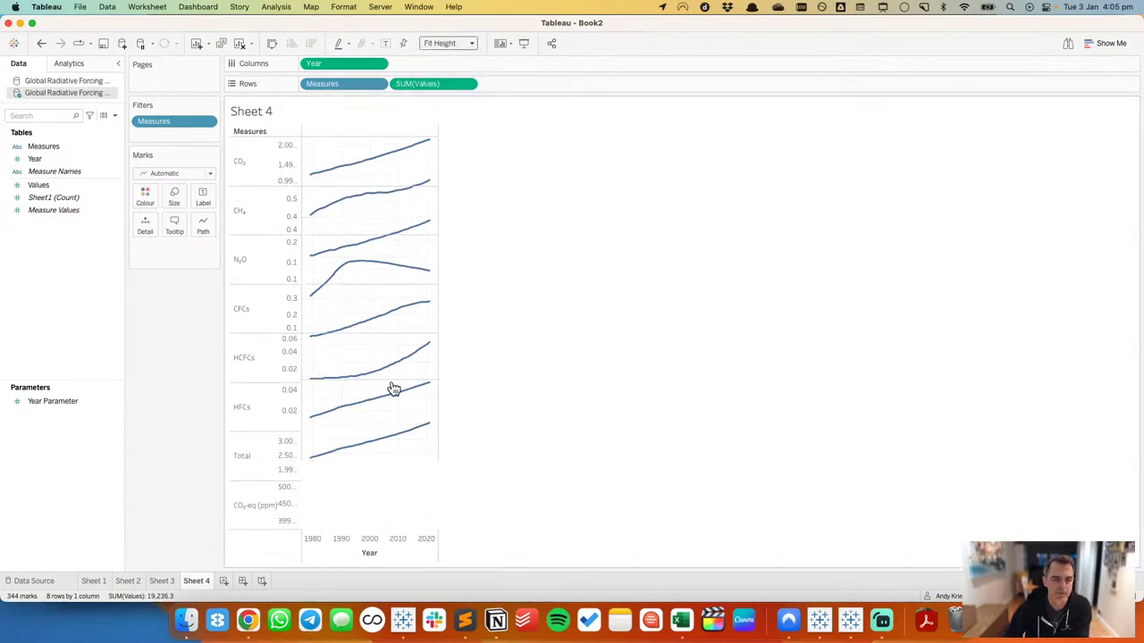
Step: Remove the title from the Year axis on Sheet 4
right_click(382, 547)
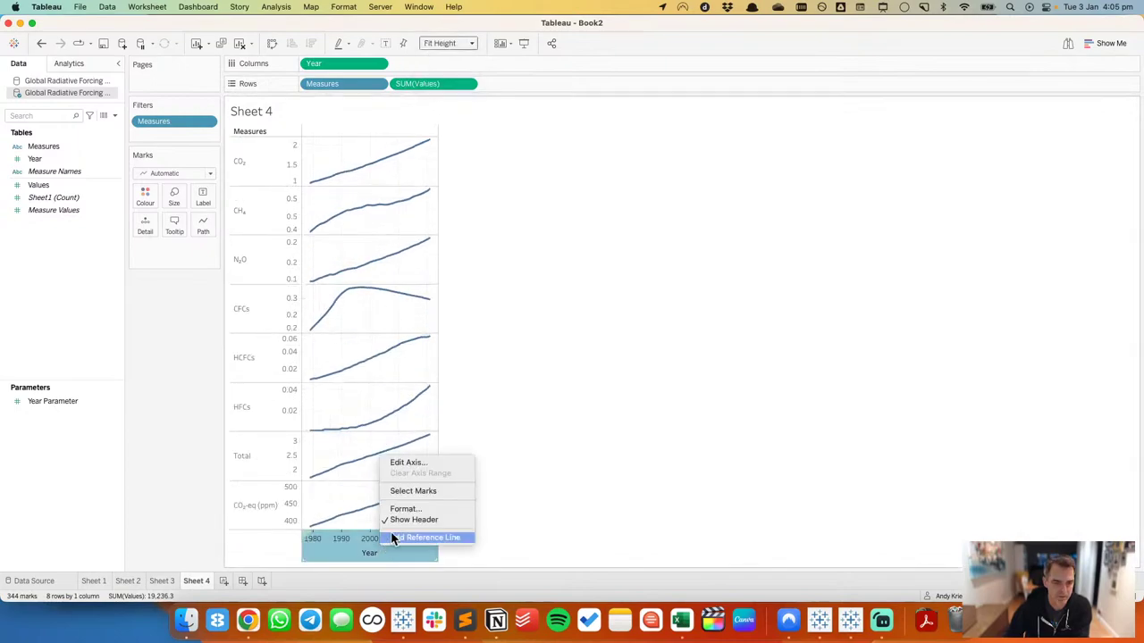
click(408, 464)
click(516, 411)
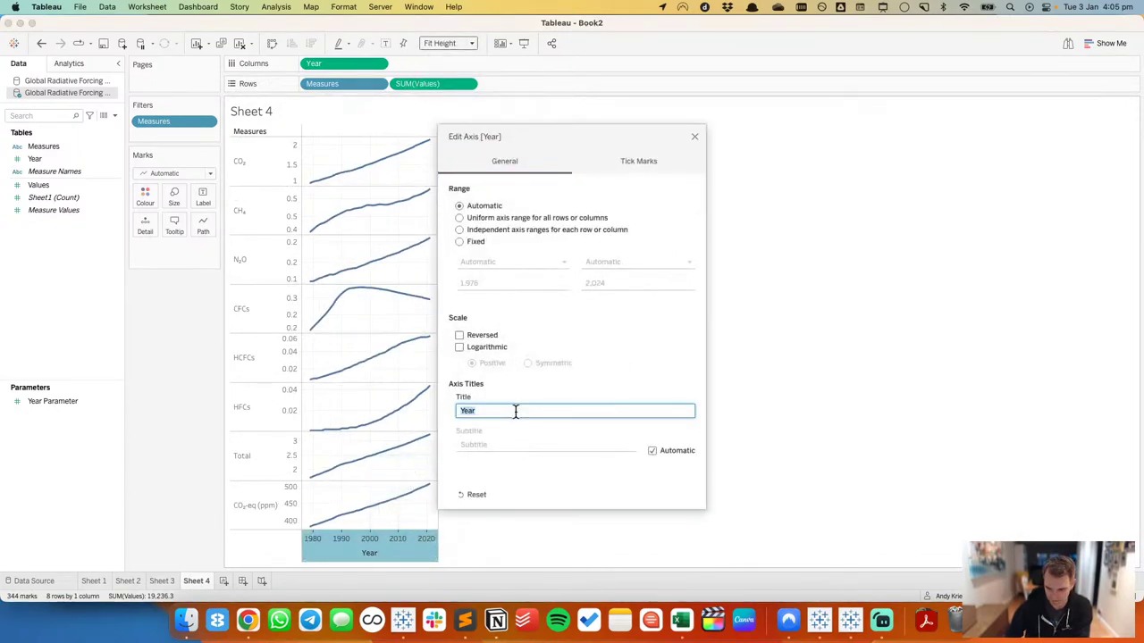
key(BackSpace)
click(695, 137)
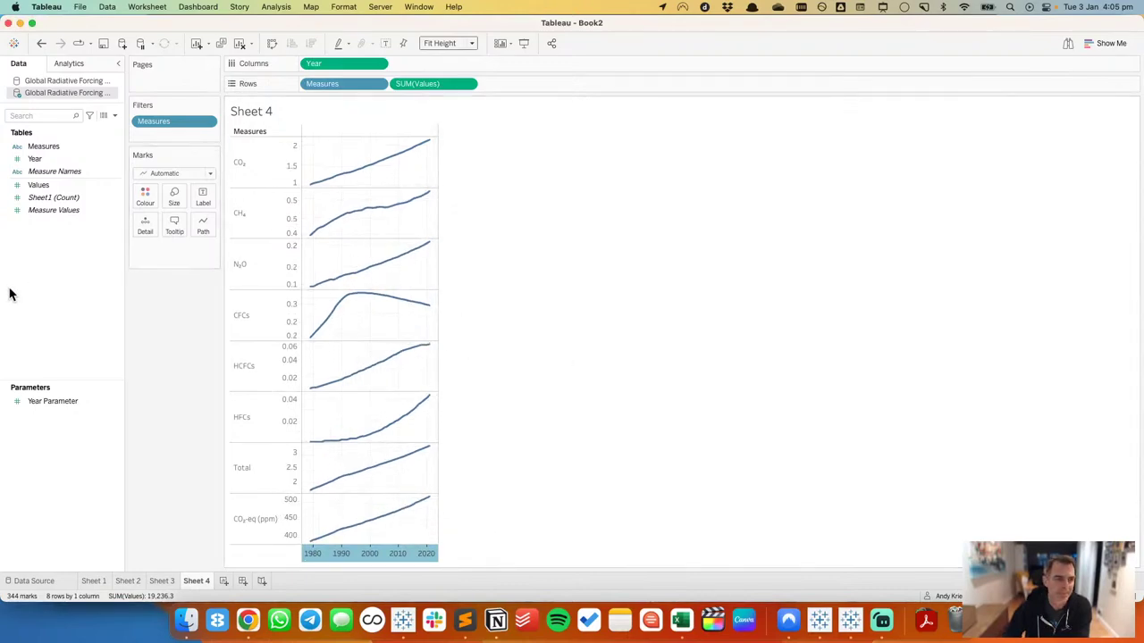
Step: Show the Year Parameter control on Sheet 4 and start a new calculated field in the pivoted data source
right_click(49, 402)
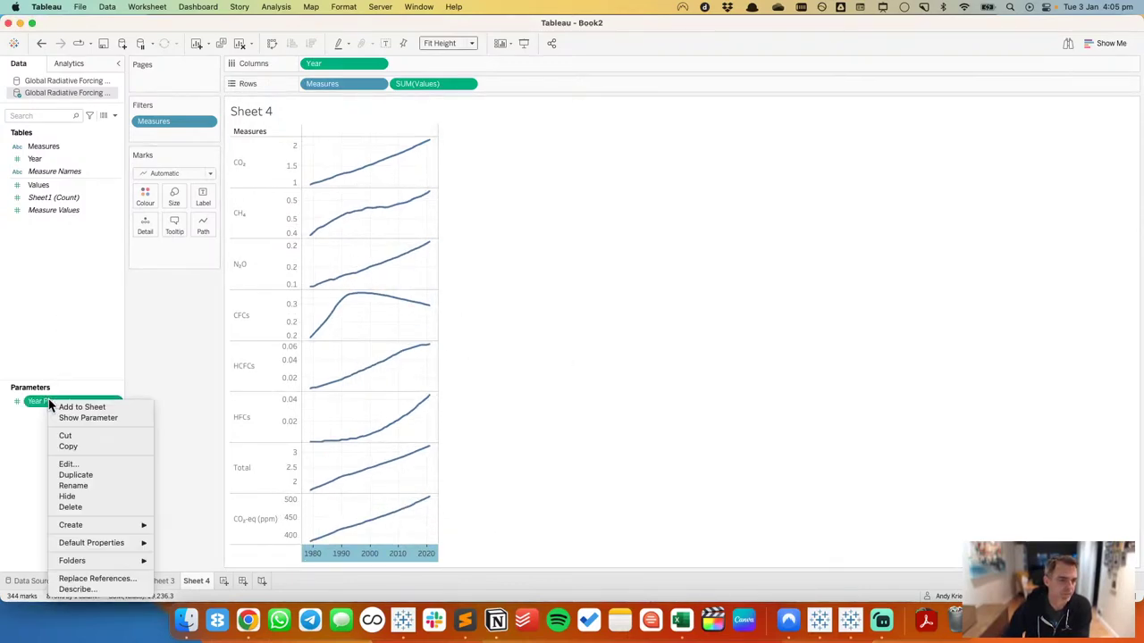
right_click(65, 270)
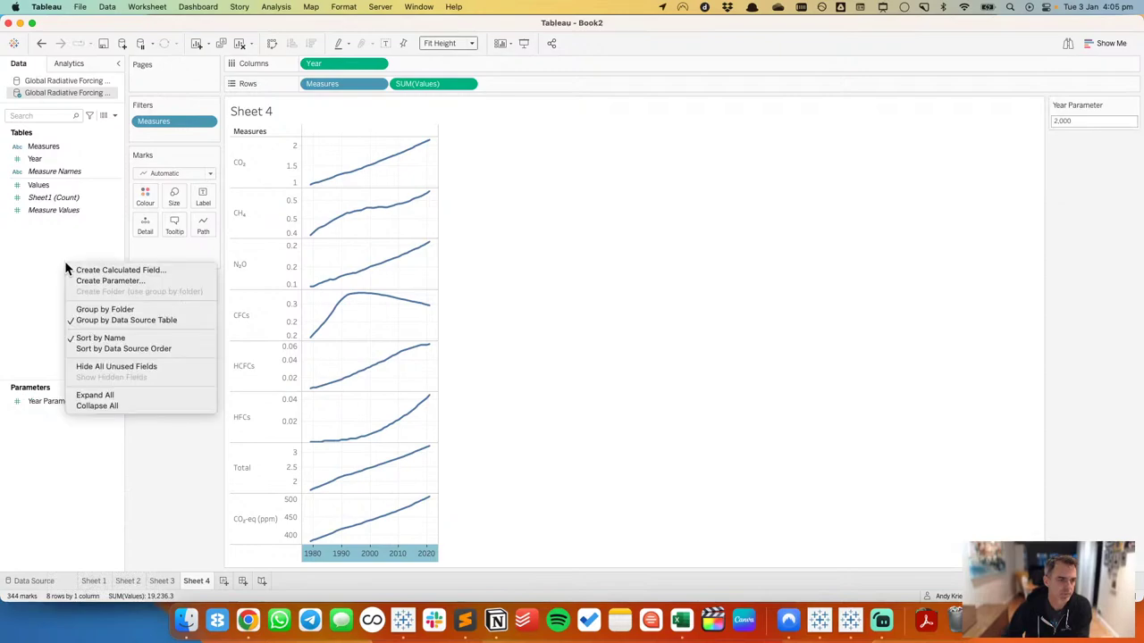
click(116, 272)
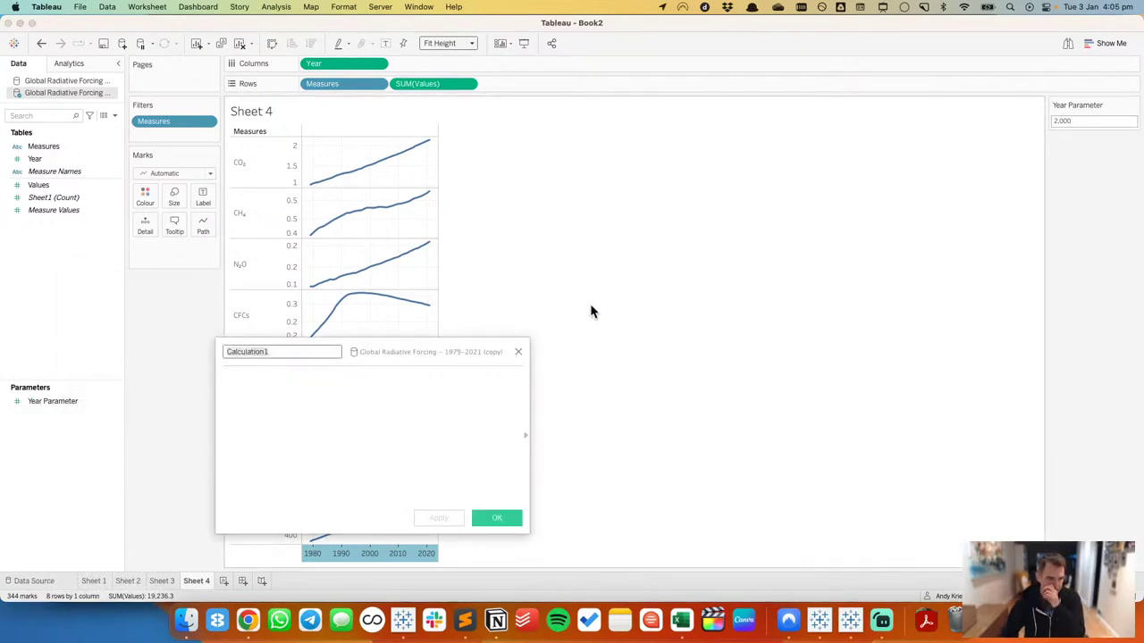
Step: Start the calculation's formula with the condition IF [Year]=[Year Parameter], with the editor moved clear of the lower charts and widened
drag(493, 339, 518, 330)
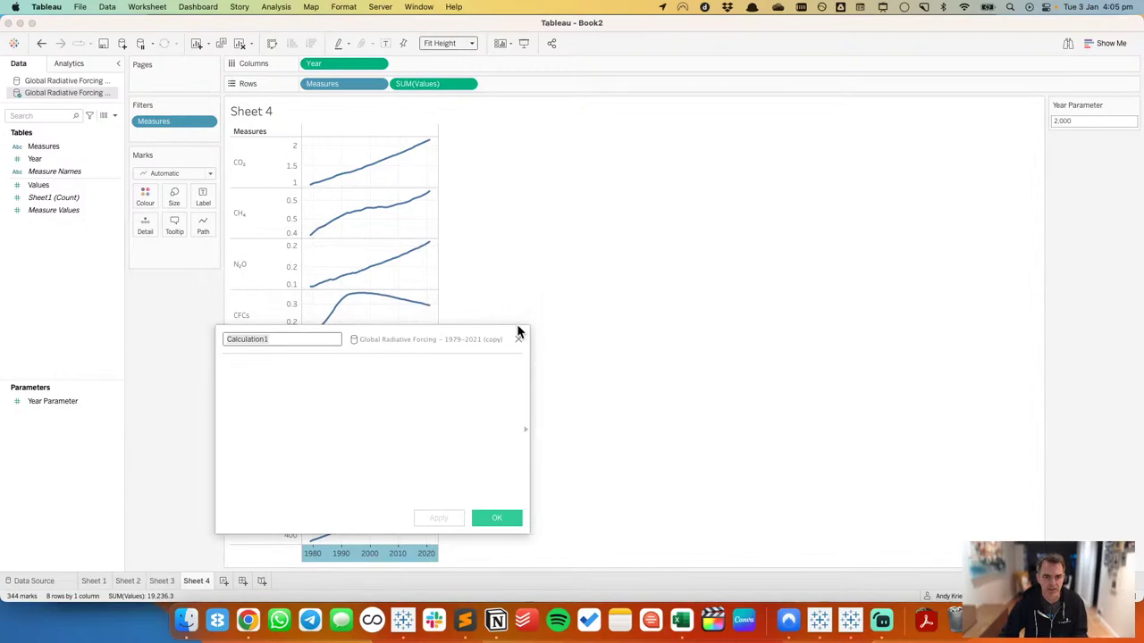
click(492, 373)
drag(505, 350, 568, 266)
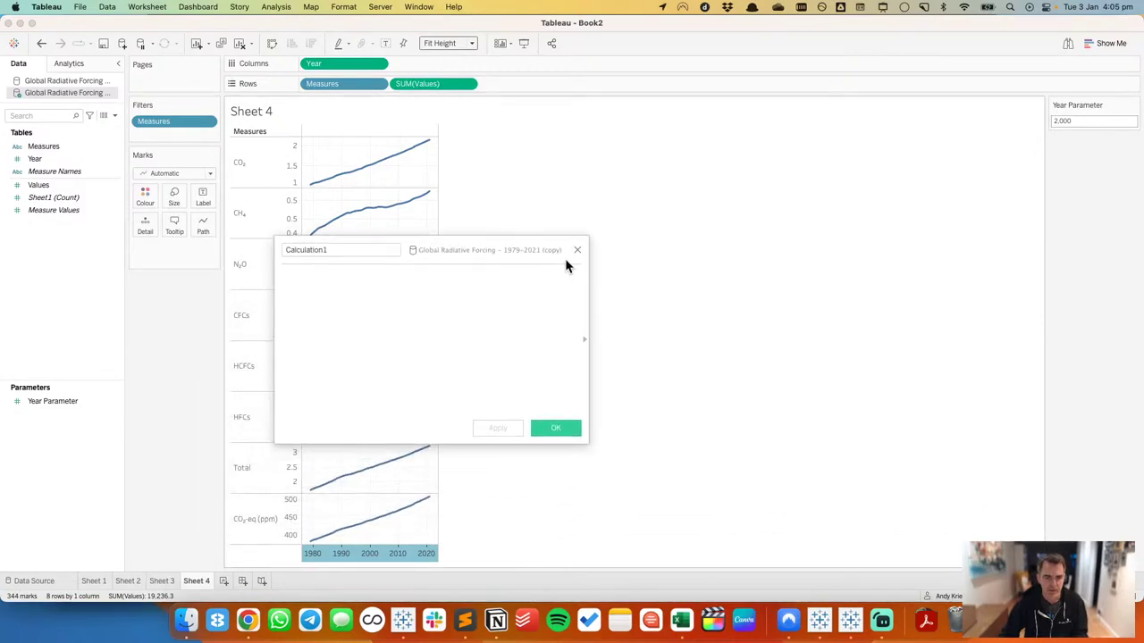
drag(587, 376, 616, 373)
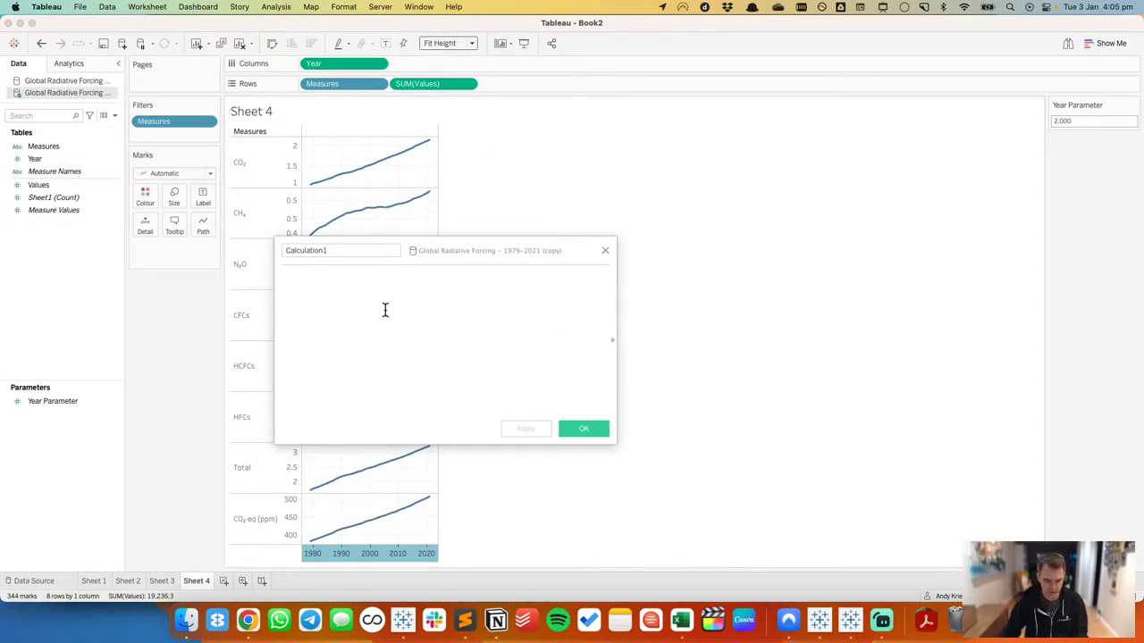
text(IF y)
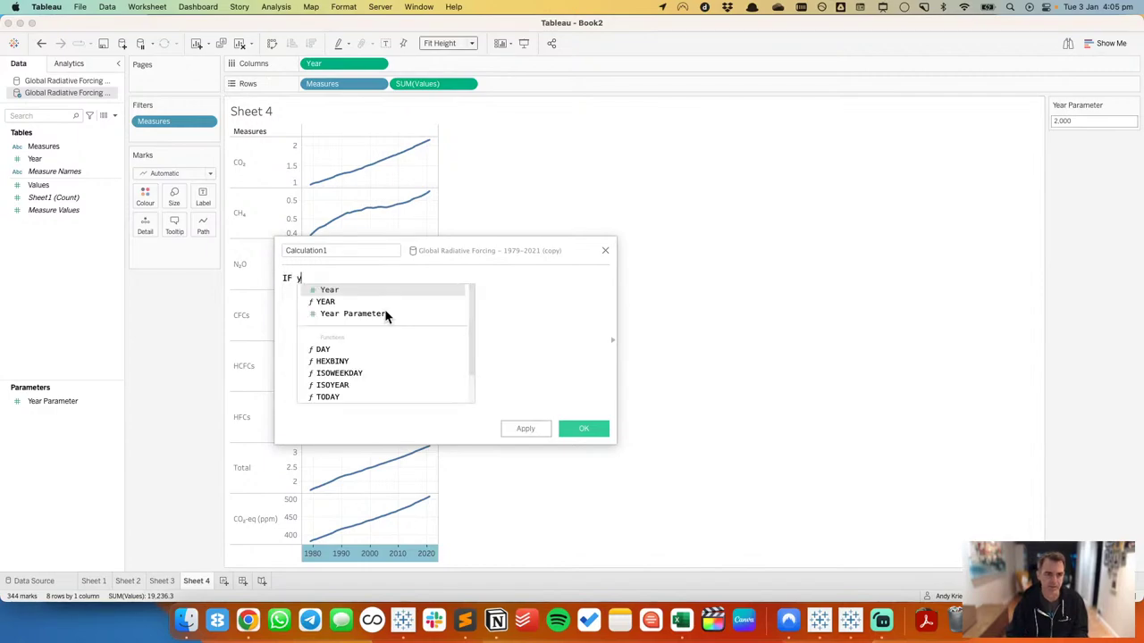
key(Return)
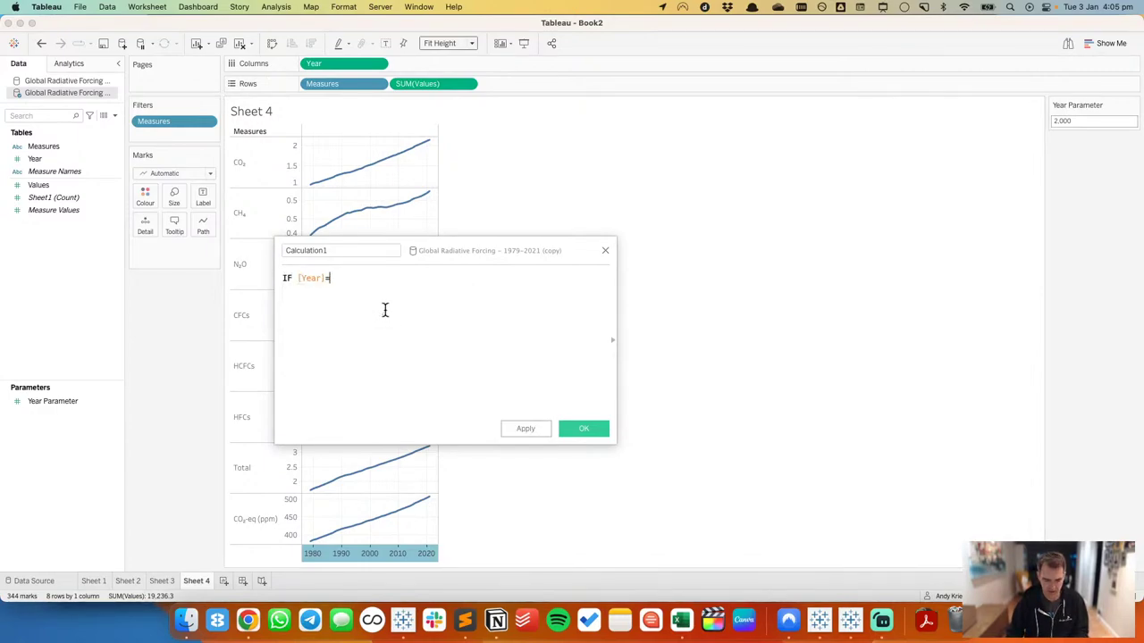
text(=[ye)
key(Down)
key(Down)
key(Return)
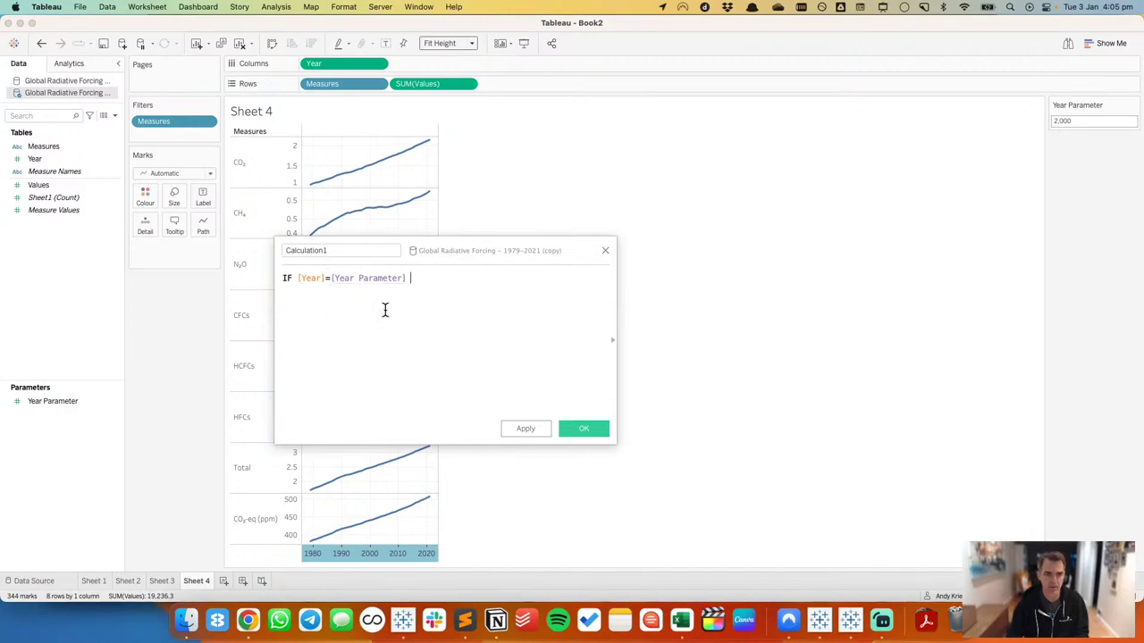
Step: Complete the IF statement so that it returns the values field, adding THEN [Values] END after the condition
text(TEN)
key(BackSpace)
key(BackSpace)
text(H)
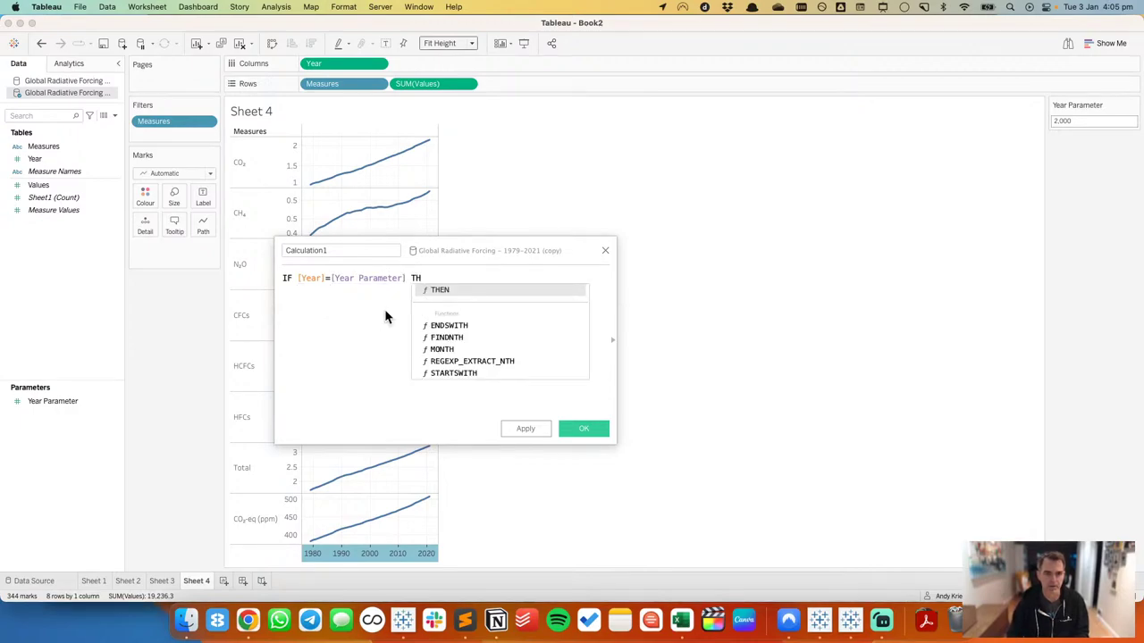
key(Return)
text(va)
key(Return)
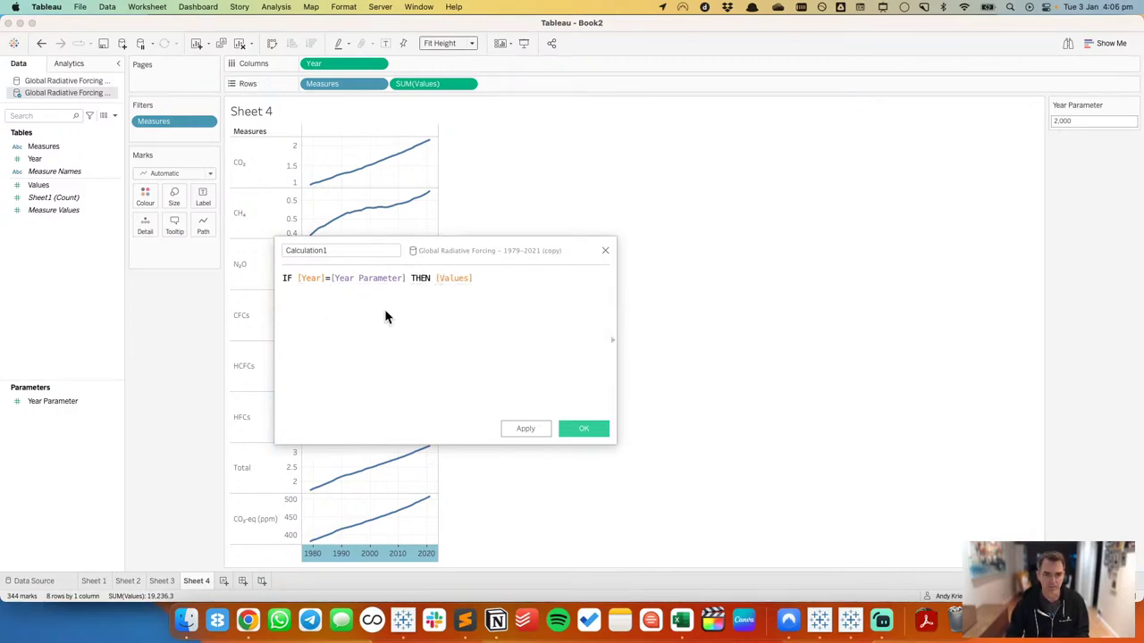
text(en)
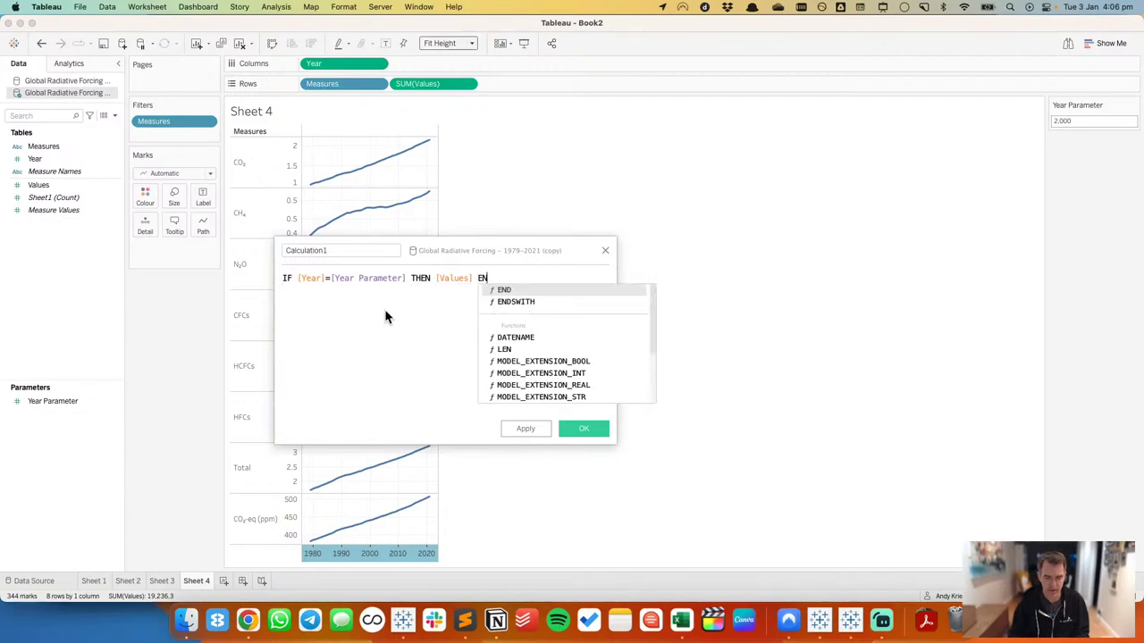
key(Return)
Step: Wrap the IF statement in the level-of-detail expression { FIXED [Measures] : SUM( ... ) } and save the calculation
key(super+Left)
key(Return)
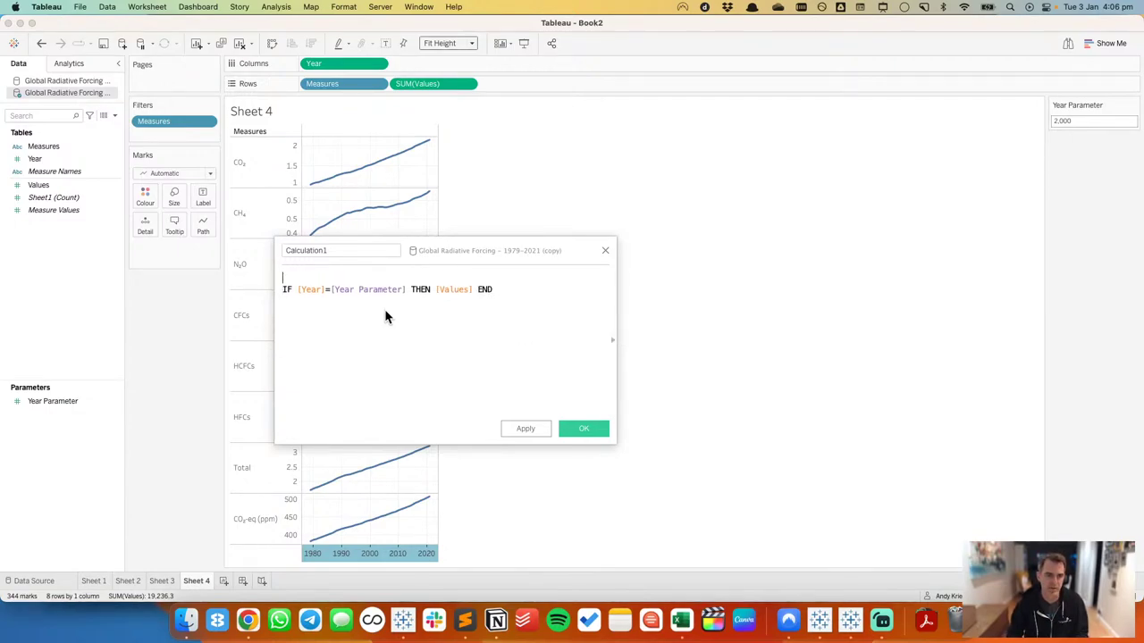
text({ f)
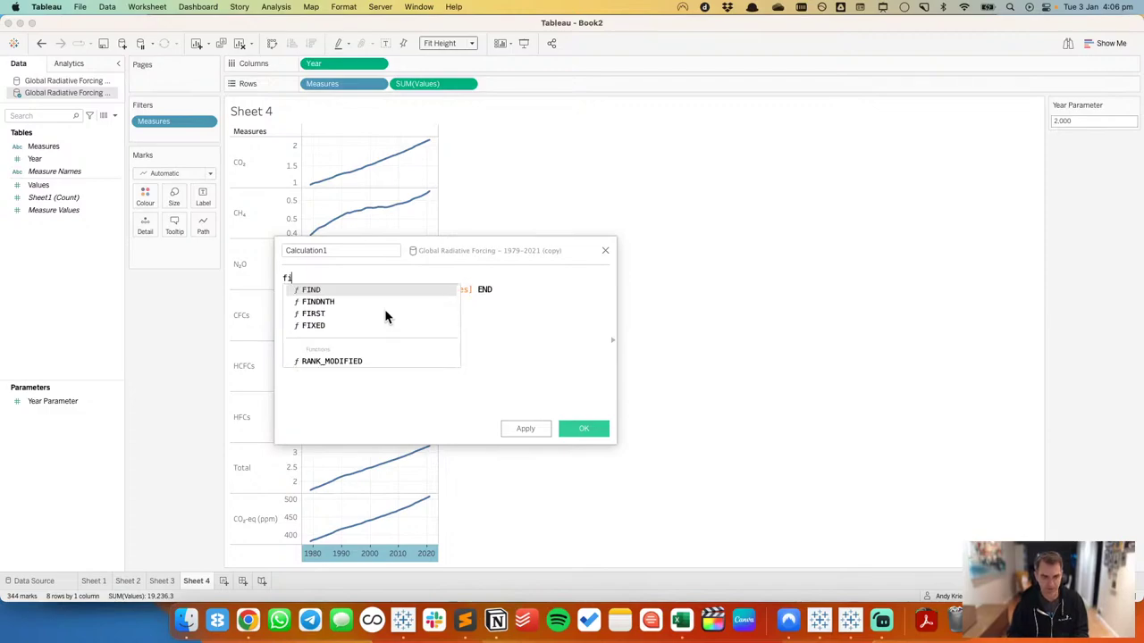
key(Return)
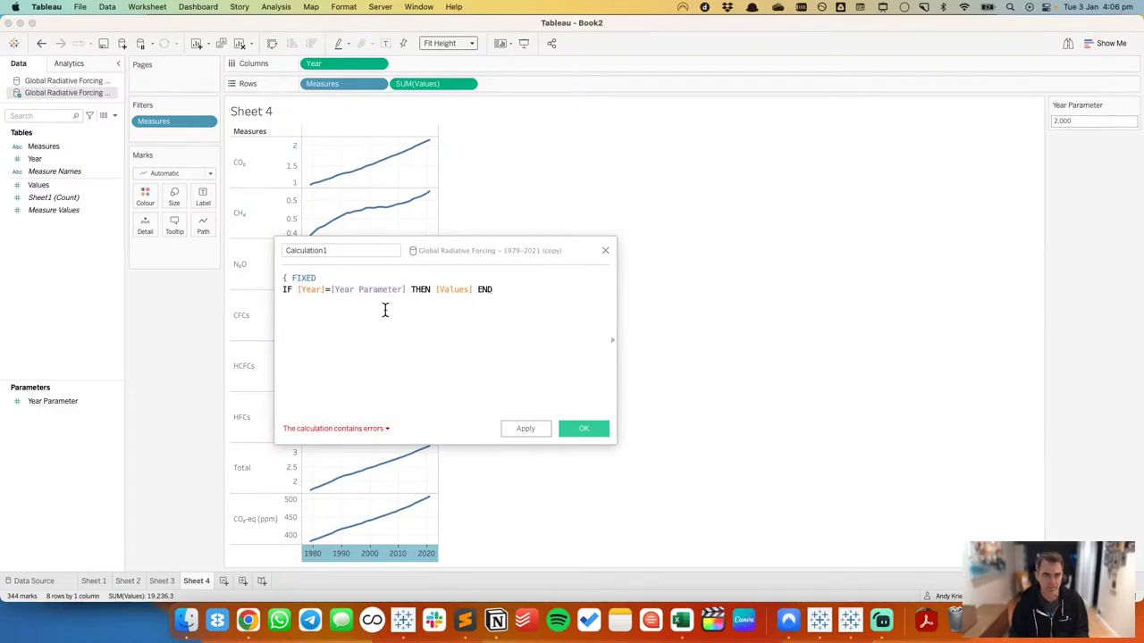
text(me)
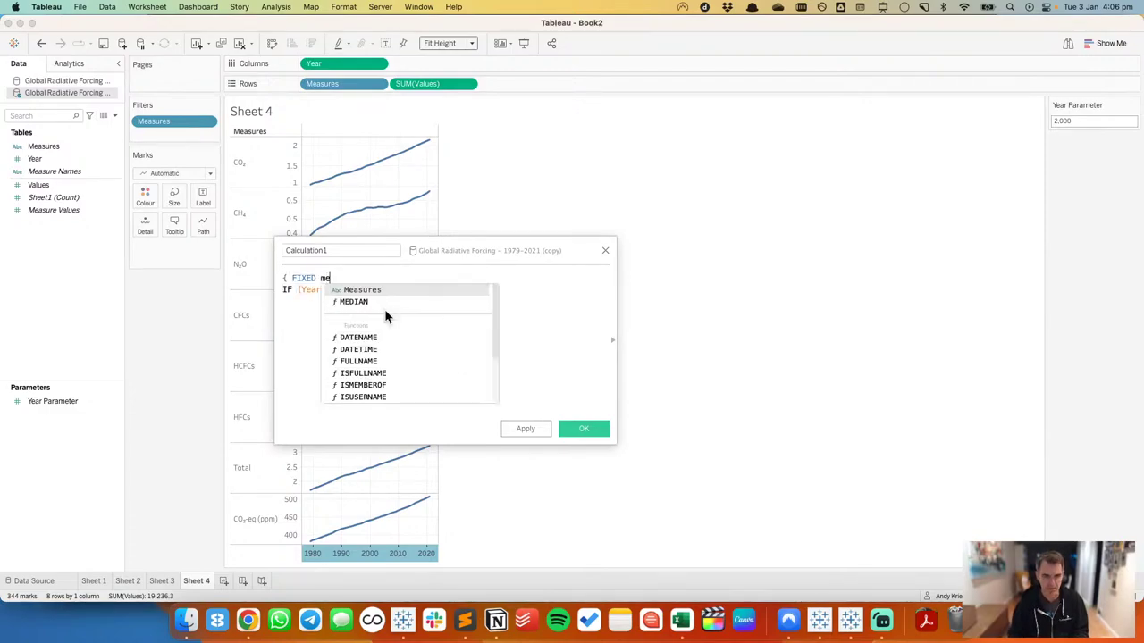
key(Return)
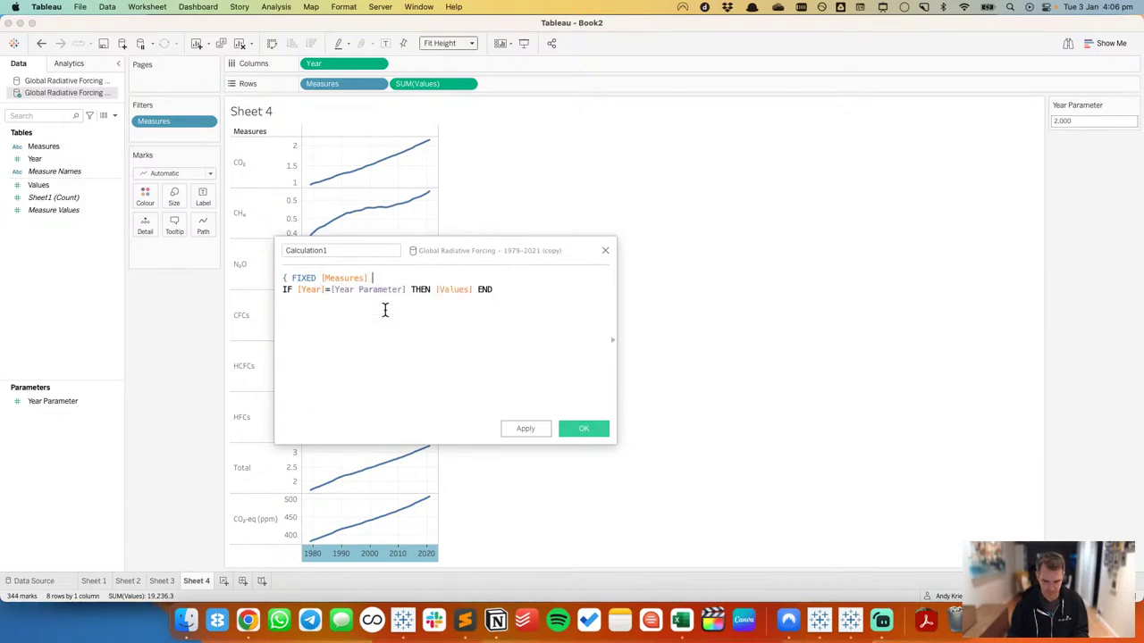
text(:)
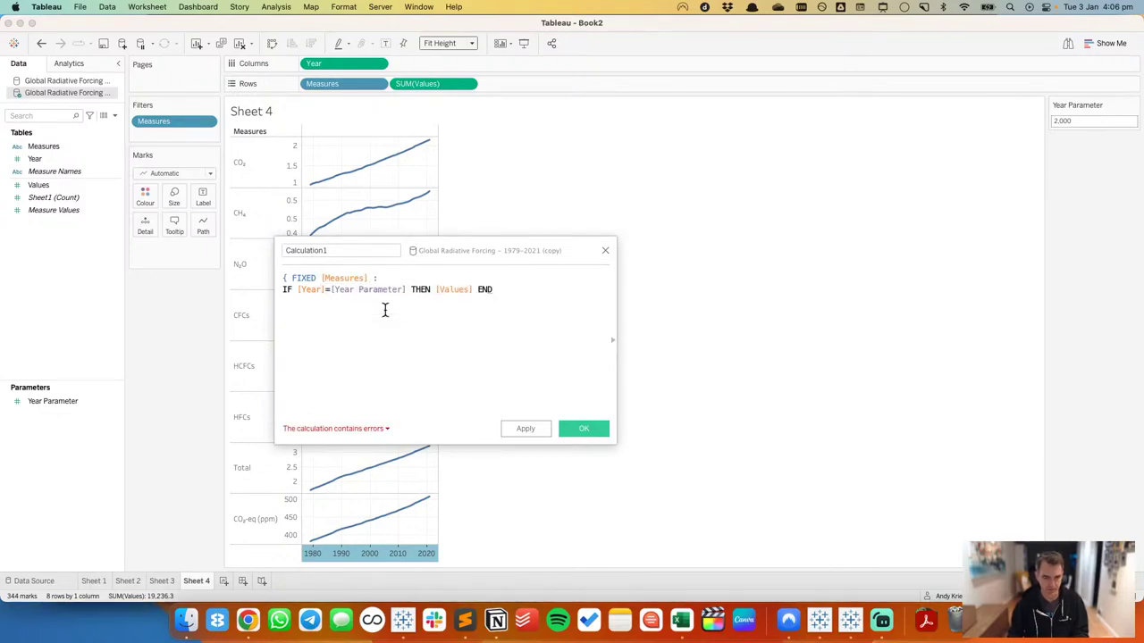
text( SUM()
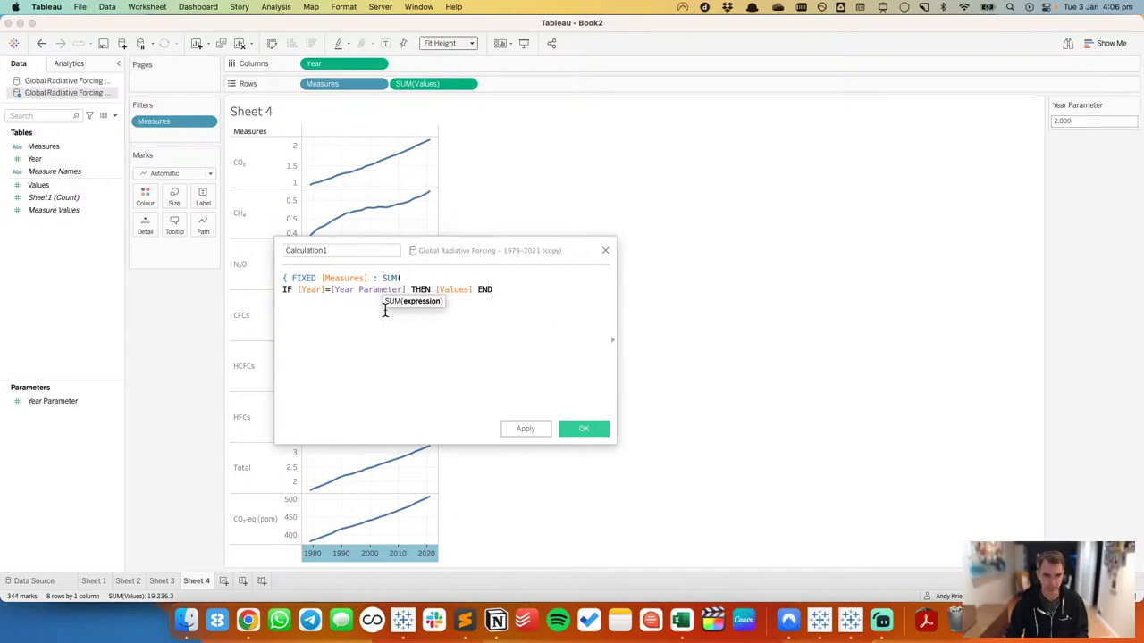
key(Return)
text())
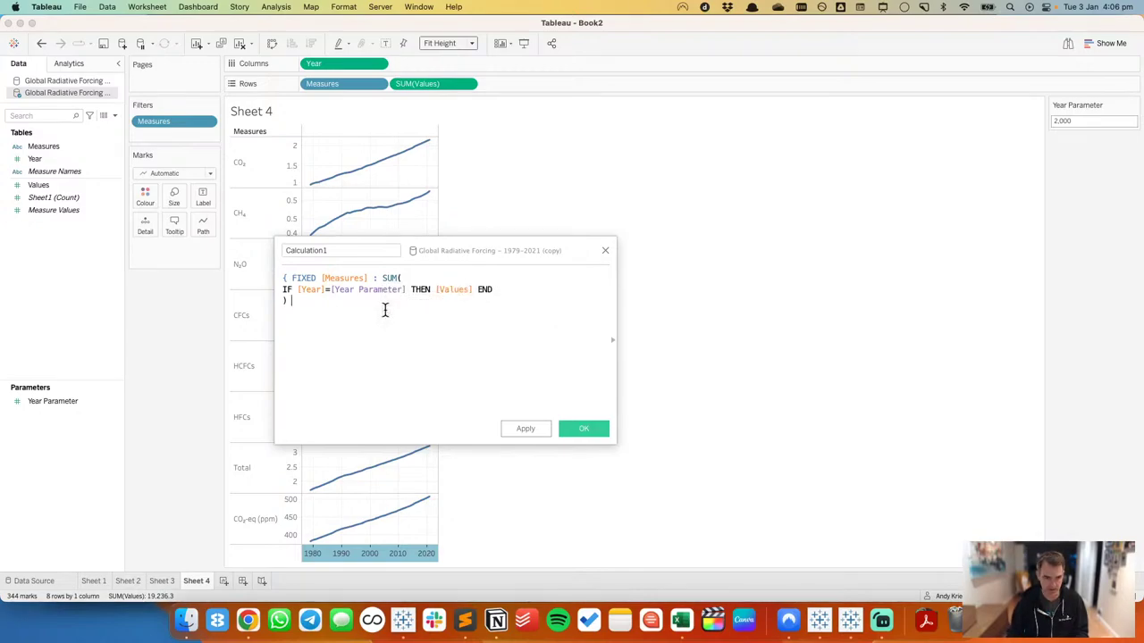
text( })
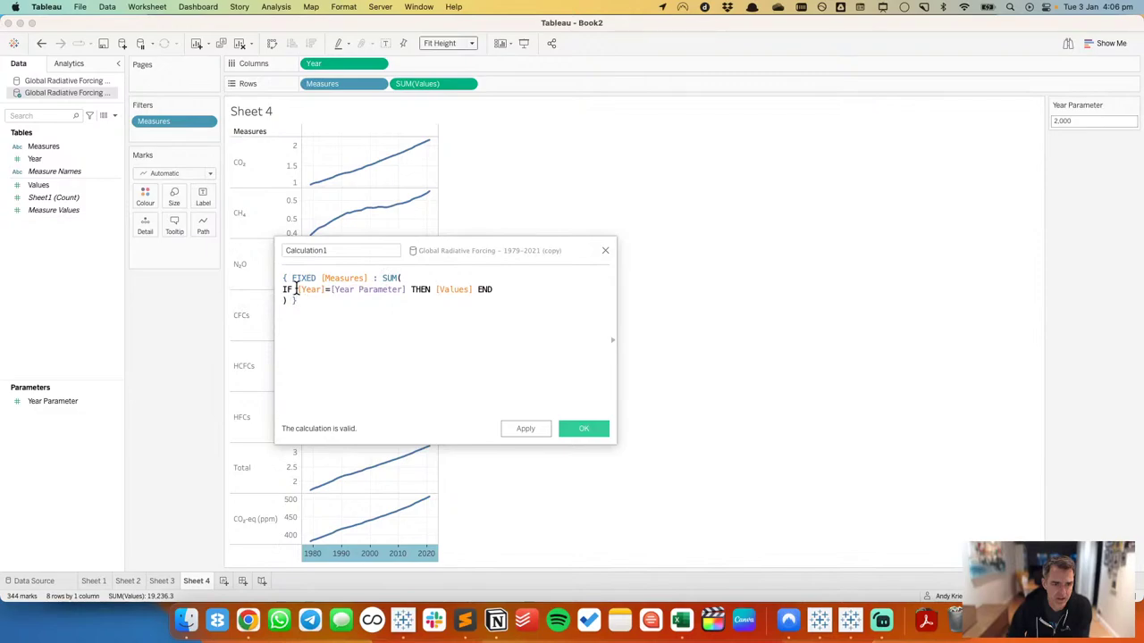
click(581, 428)
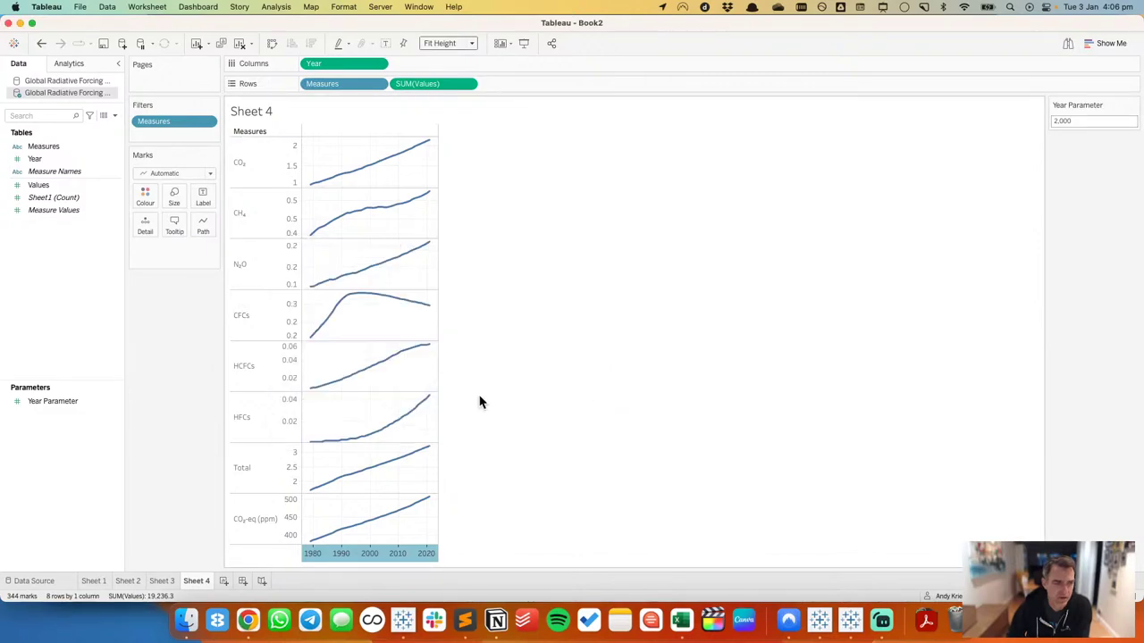
Step: Rename the new calculated field as Value for Parameter
right_click(66, 187)
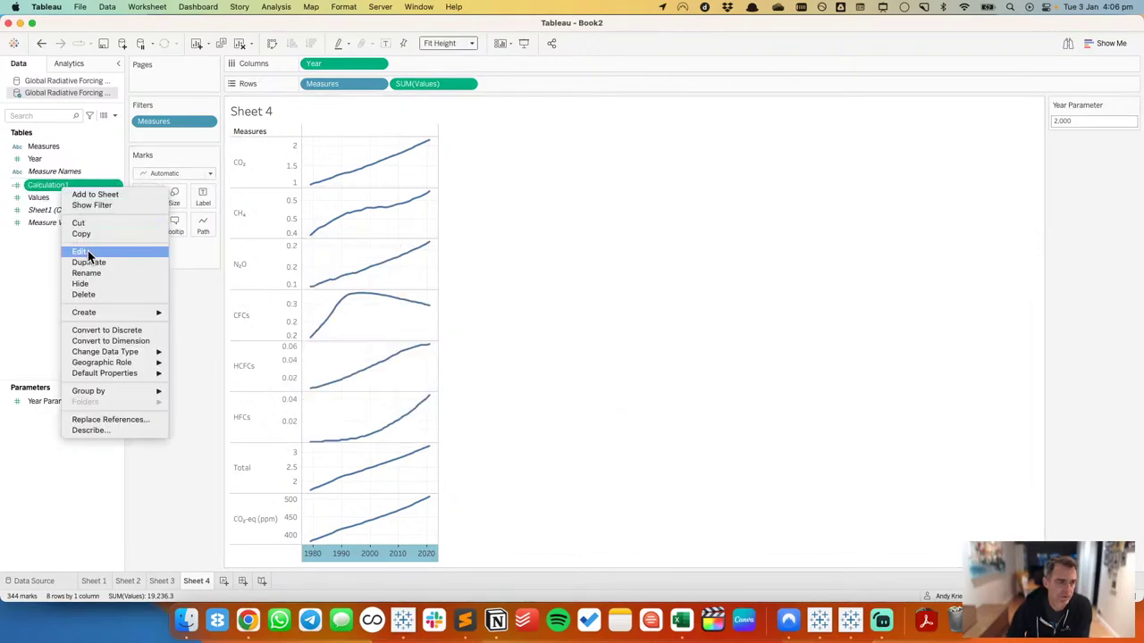
click(94, 275)
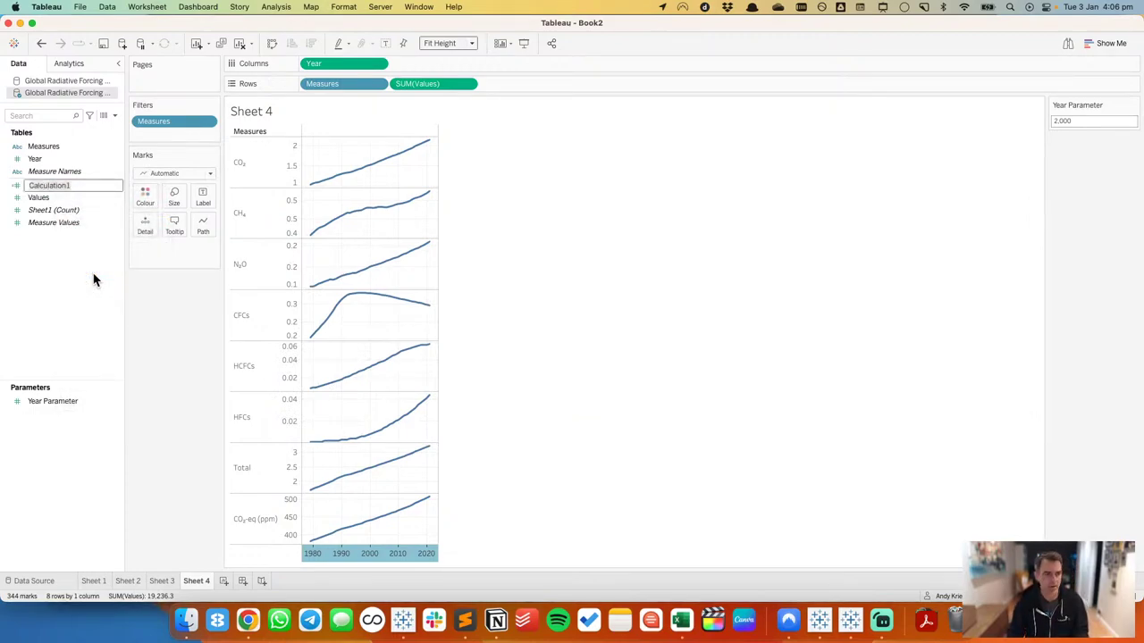
text(Value for Parame)
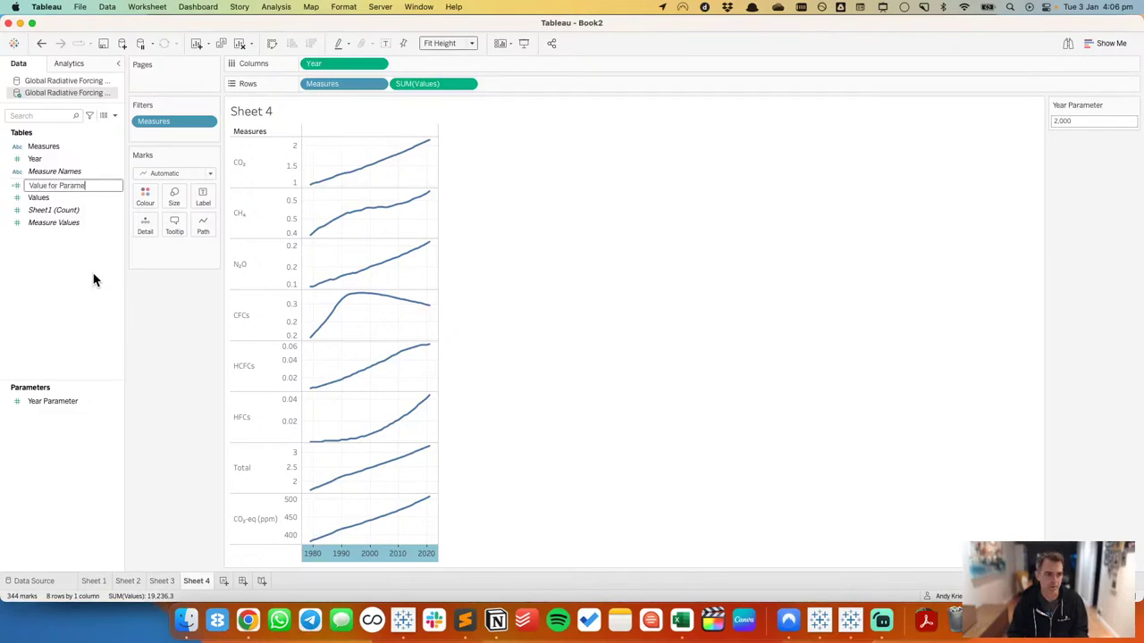
text(ter)
key(Return)
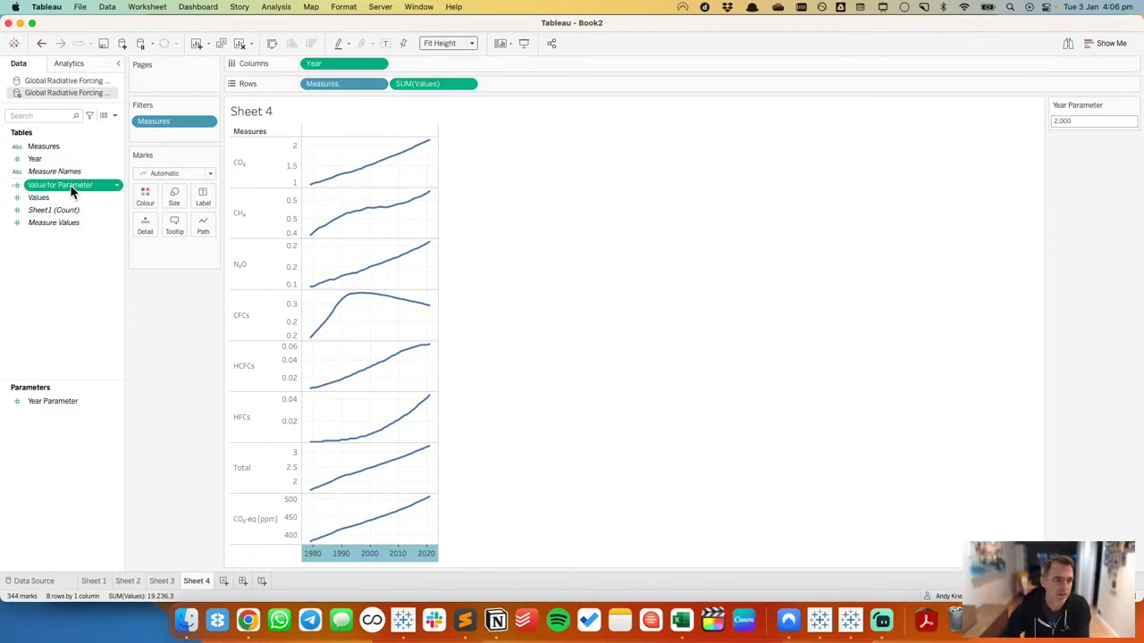
Step: Add Value for Parameter to Rows after SUM(Values) and check a mark on the CH₄ line
drag(77, 186, 614, 84)
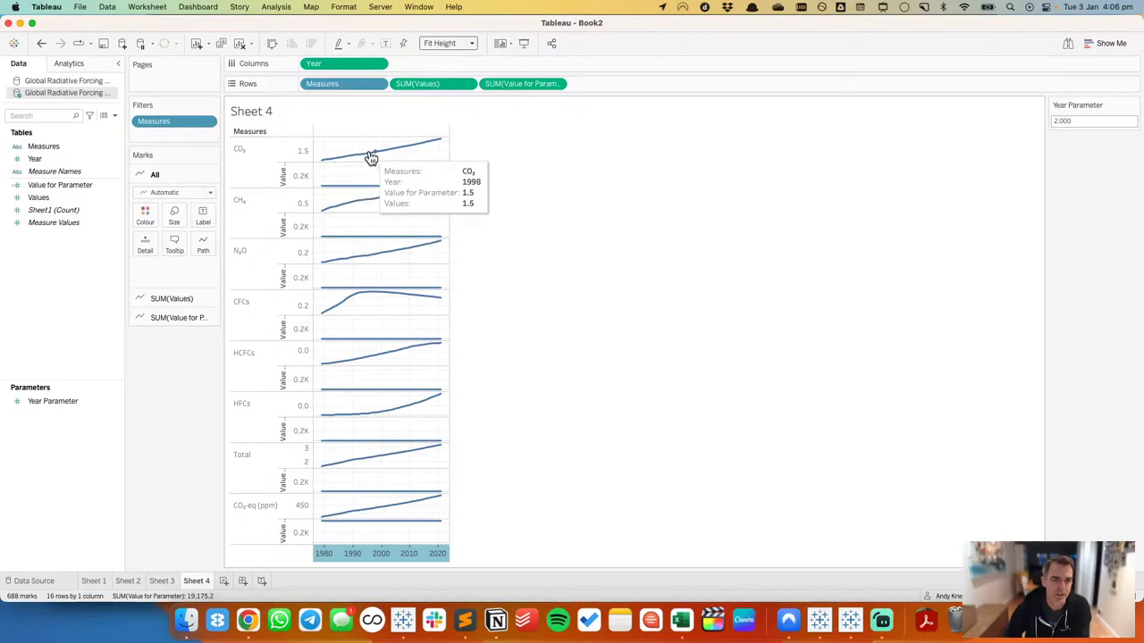
click(384, 237)
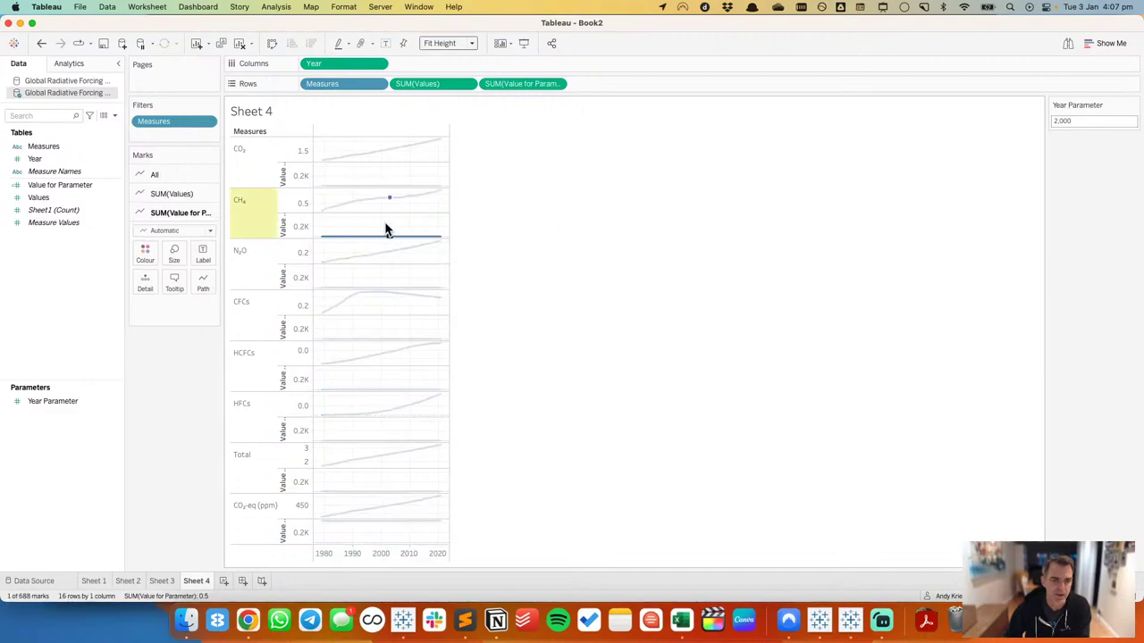
click(386, 230)
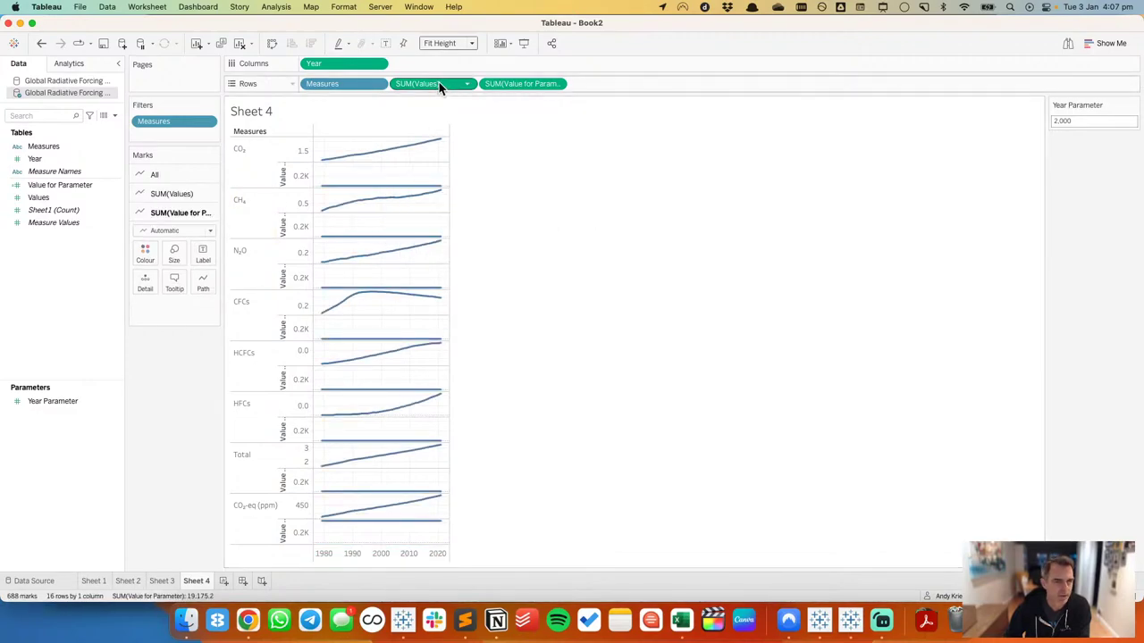
Step: Start a new calculated field named Variance to Parameter
click(114, 114)
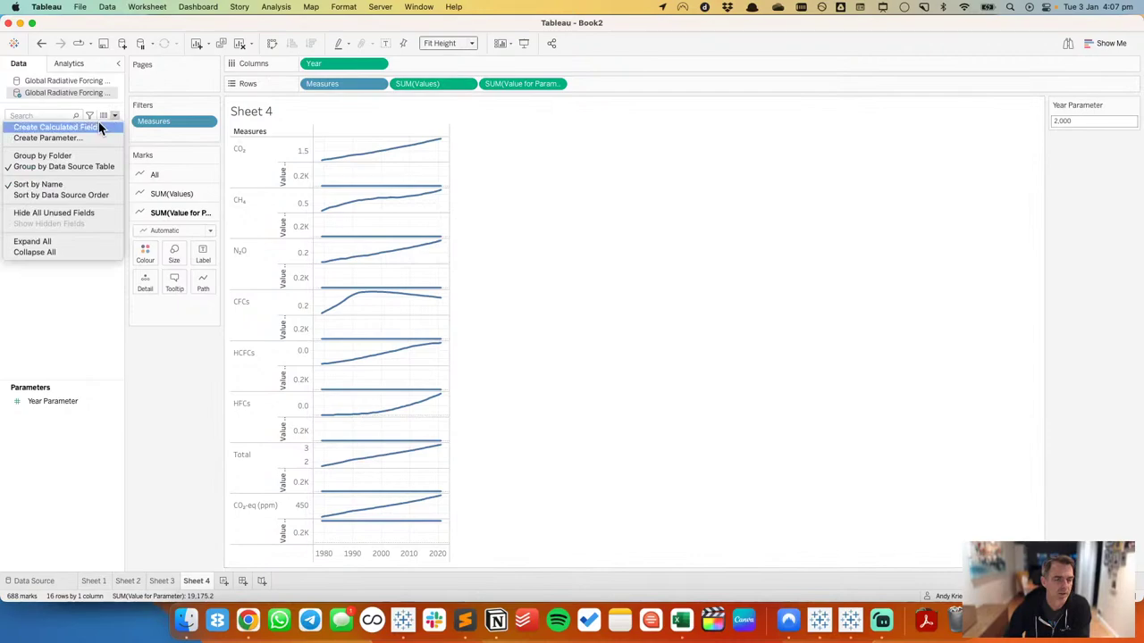
click(100, 127)
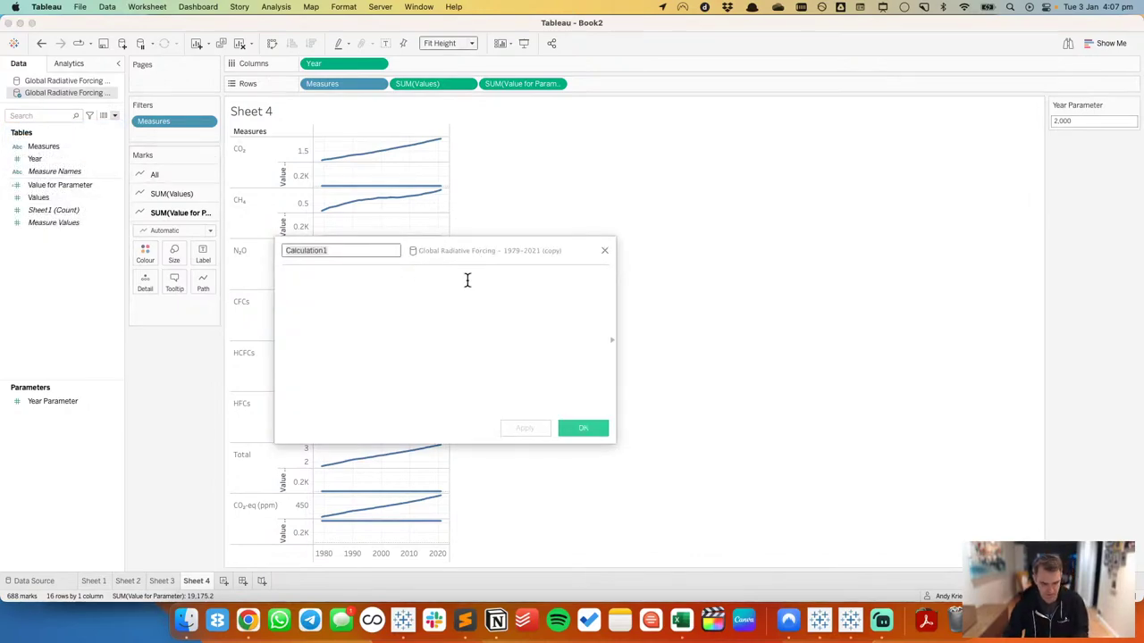
text(Variance t)
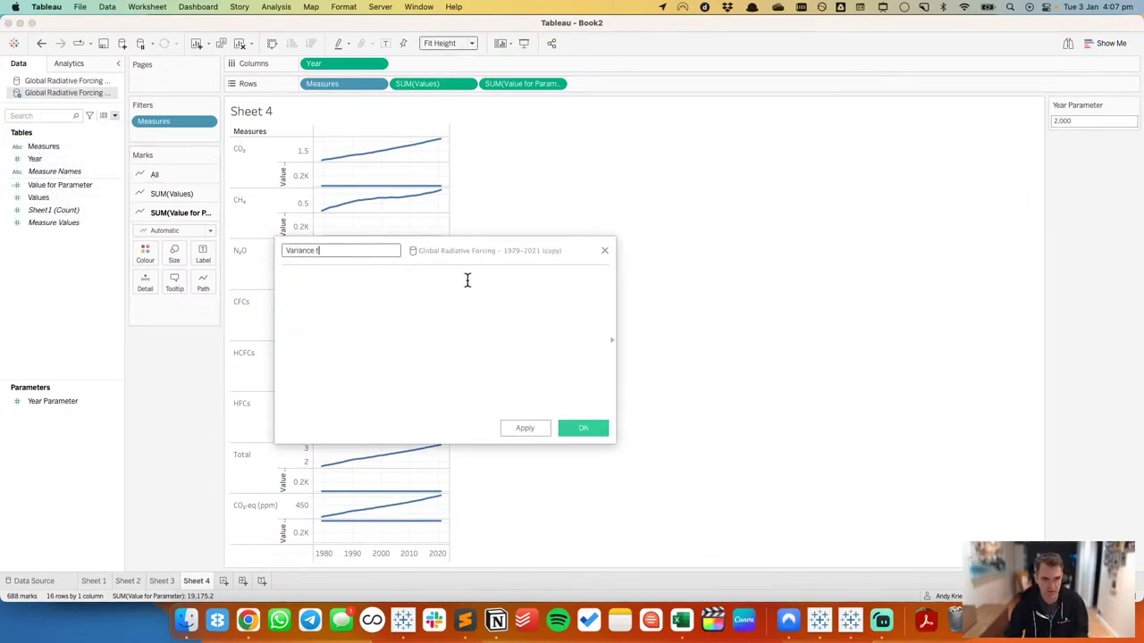
text(o Parameter)
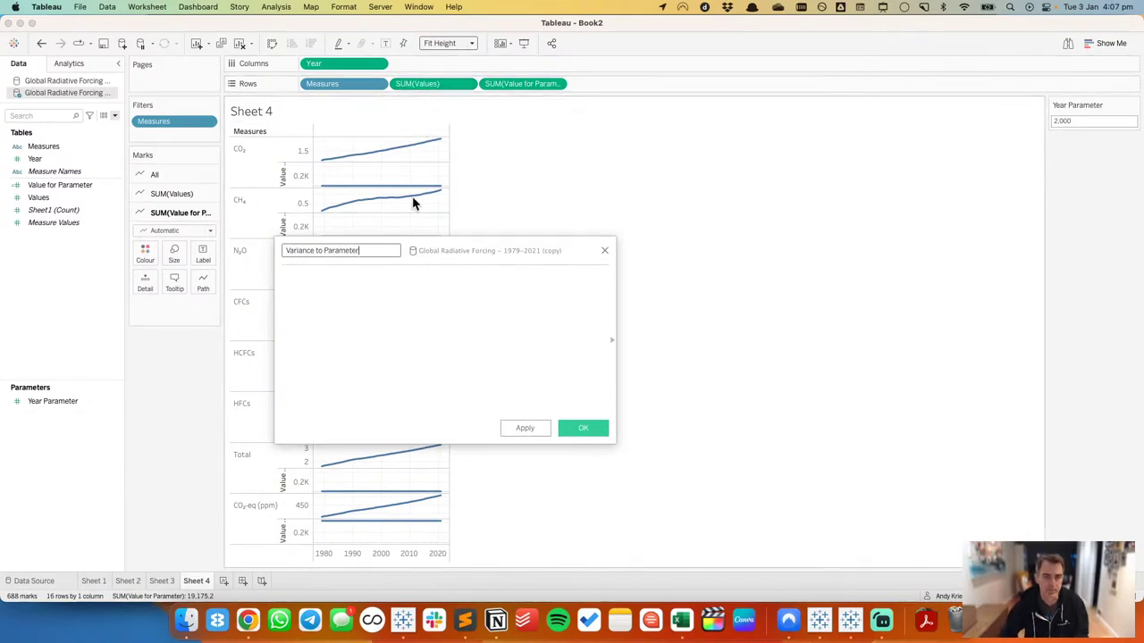
click(402, 295)
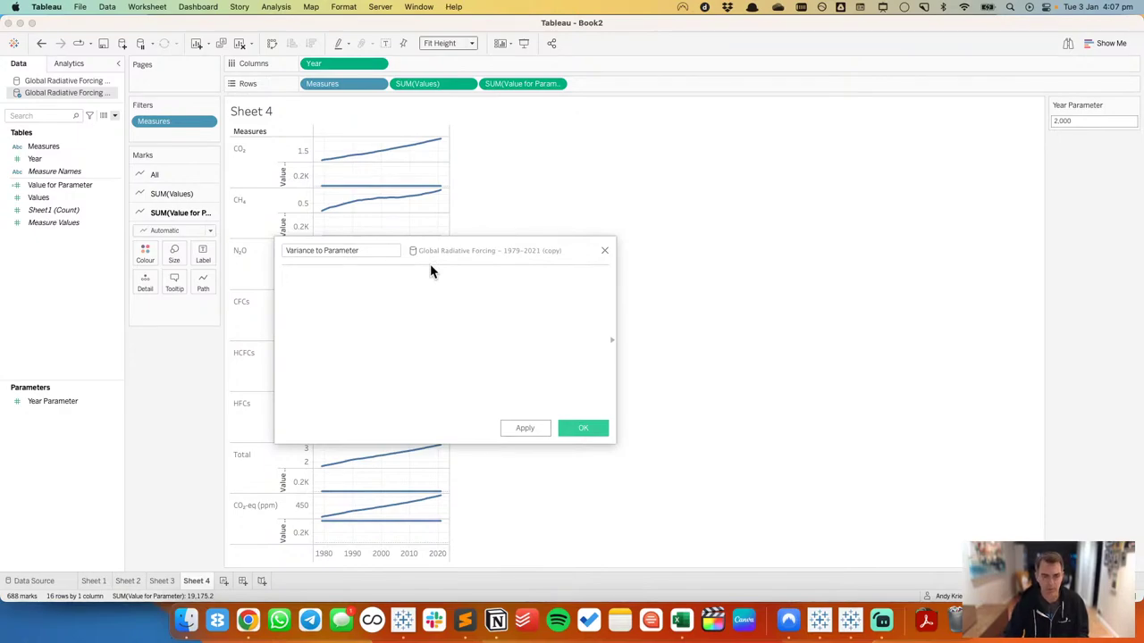
text([va)
key(Return)
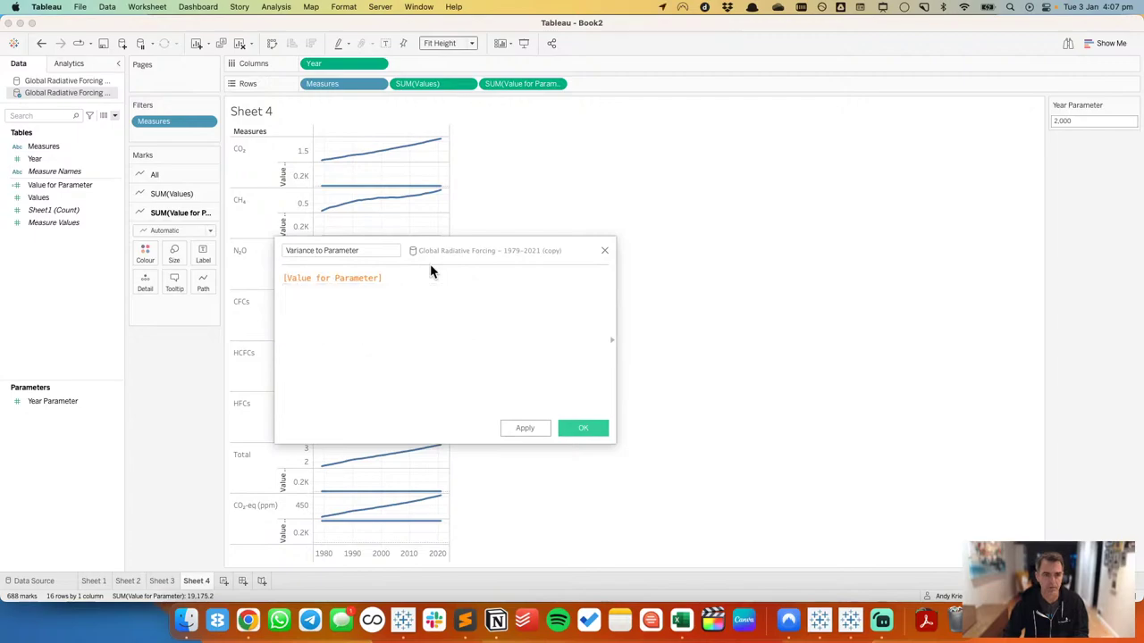
key(BackSpace)
key(super+a)
key(BackSpace)
Step: Define the Variance to Parameter formula as [Values]-[Value for Parameter] and save the calculated field
text(val)
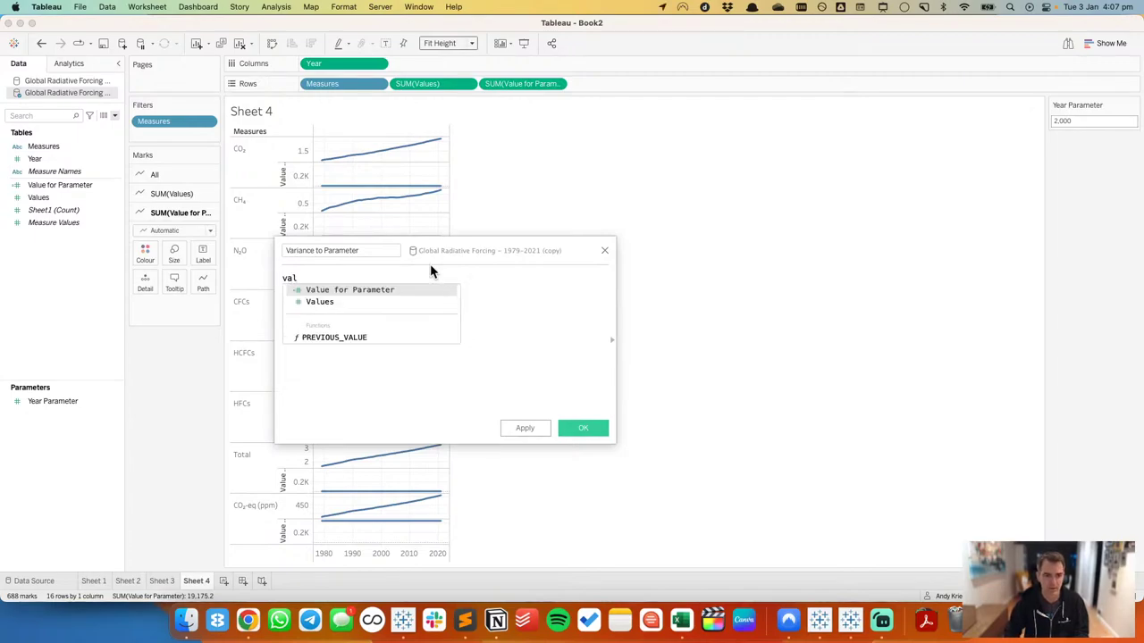
key(Down)
key(Return)
text(-val)
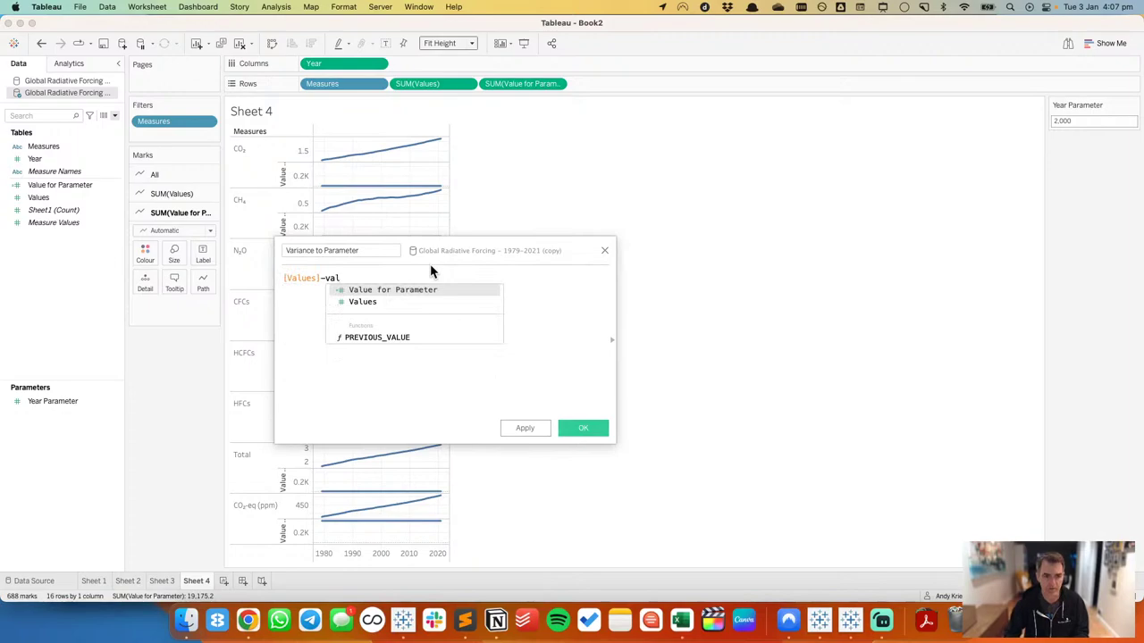
key(Return)
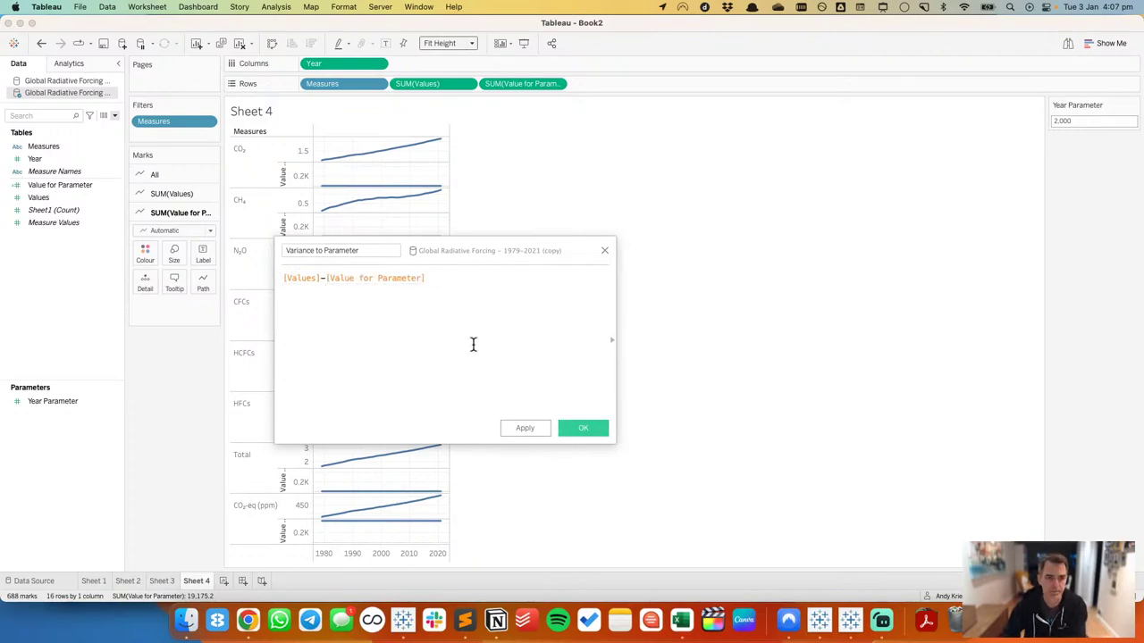
click(582, 428)
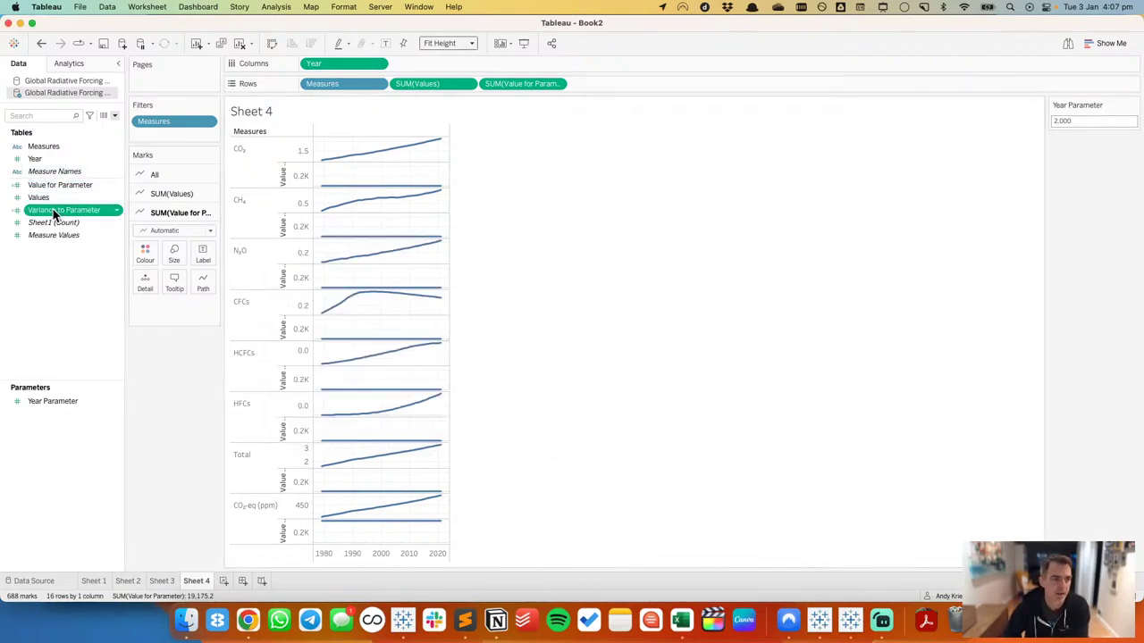
Step: Replace SUM(Value for Parameter) on Rows with Variance to Parameter and duplicate Sheet 4
drag(57, 209, 517, 90)
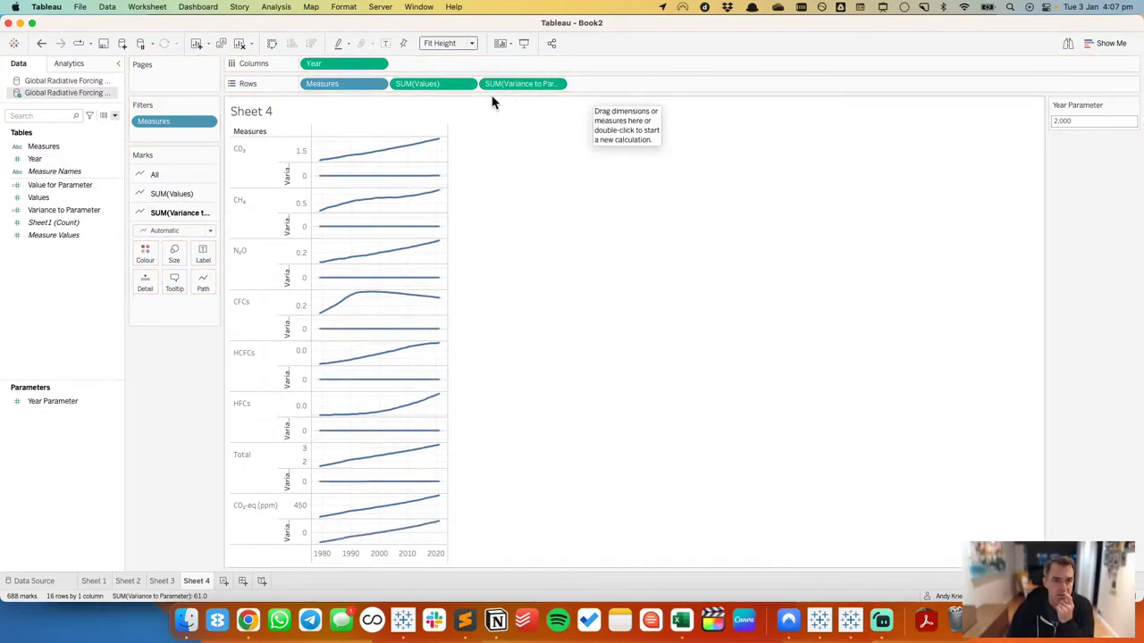
right_click(199, 580)
click(229, 466)
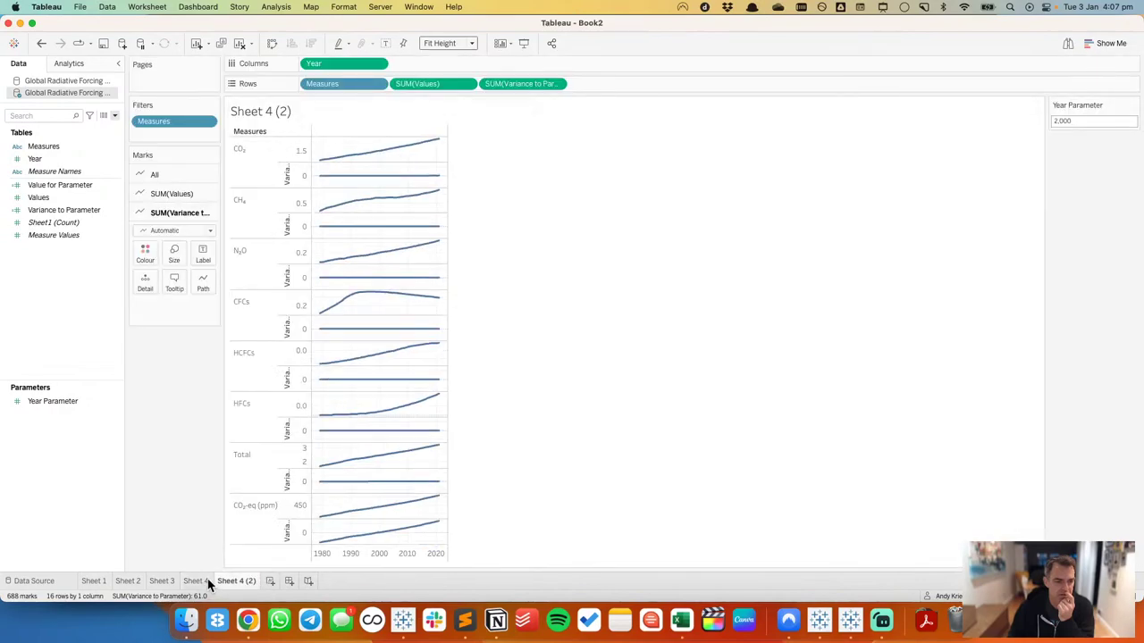
Step: Remove Variance to Parameter from Rows on Sheet 4, and remove SUM(Values) from Rows on Sheet 4 (2)
click(197, 581)
drag(505, 83, 501, 36)
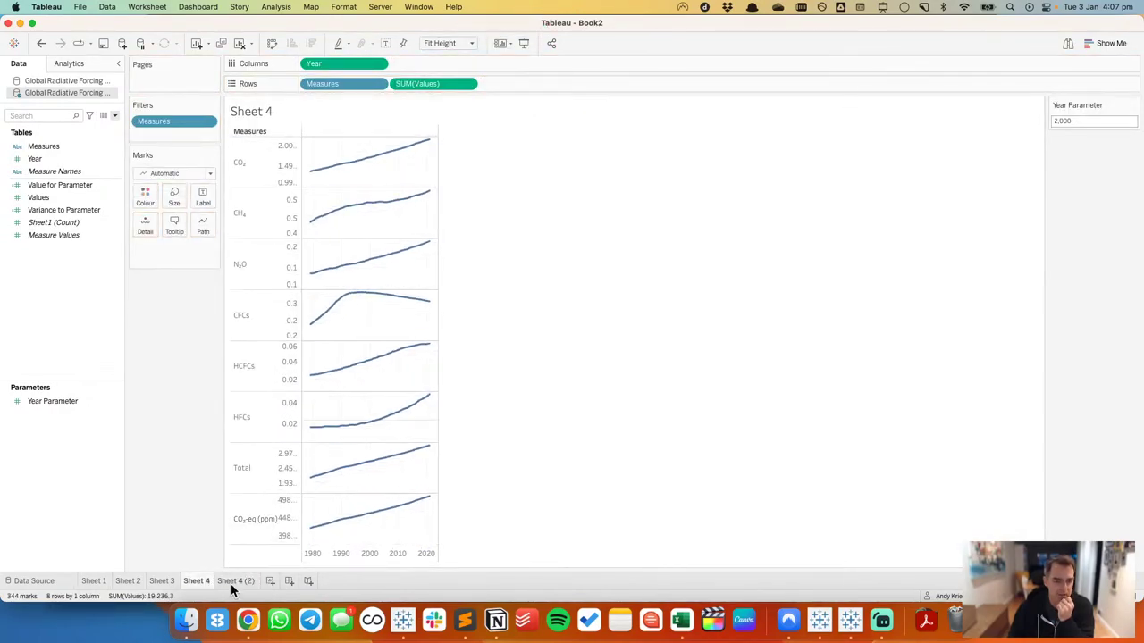
click(236, 581)
drag(446, 85, 208, 370)
Step: Set the Variance to Parameter axis to independent ranges for each row or column, with zero included
right_click(304, 163)
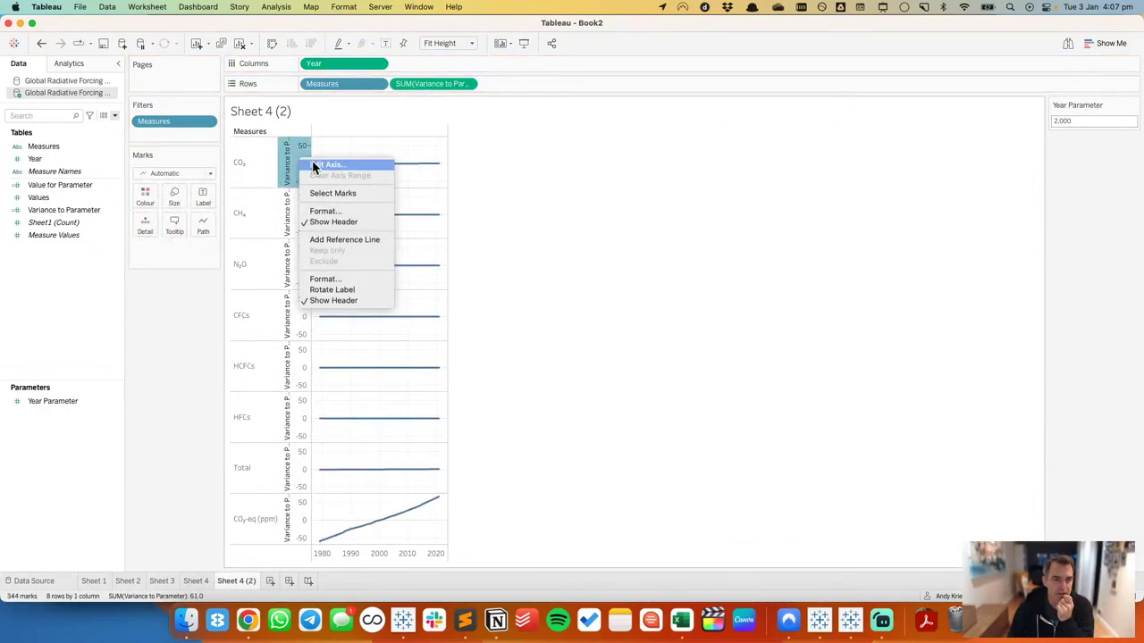
click(312, 160)
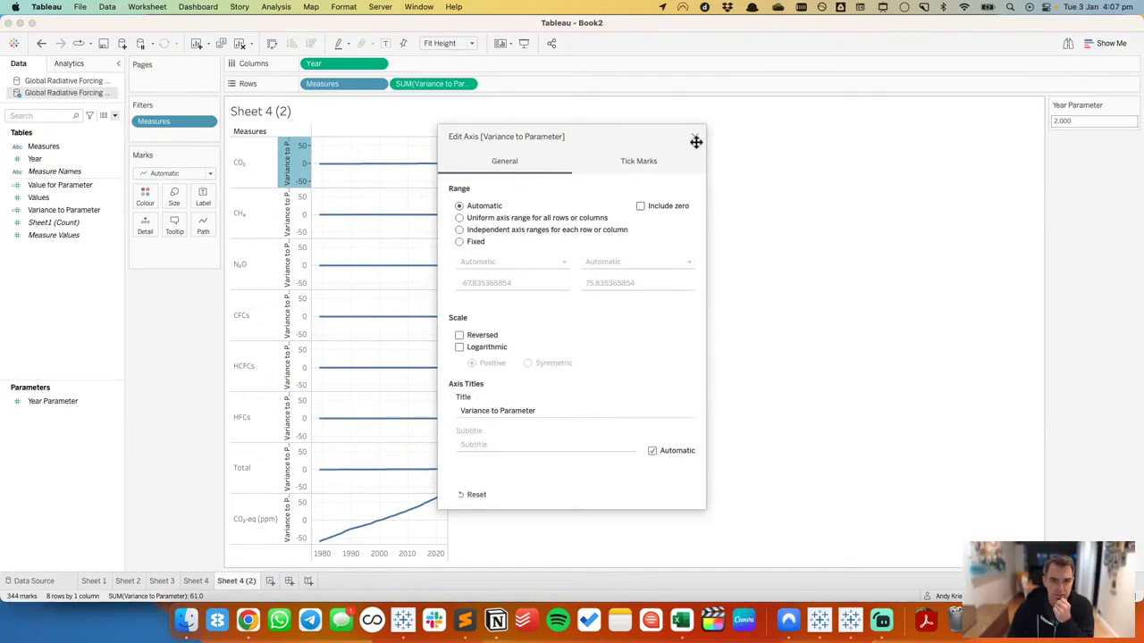
click(526, 232)
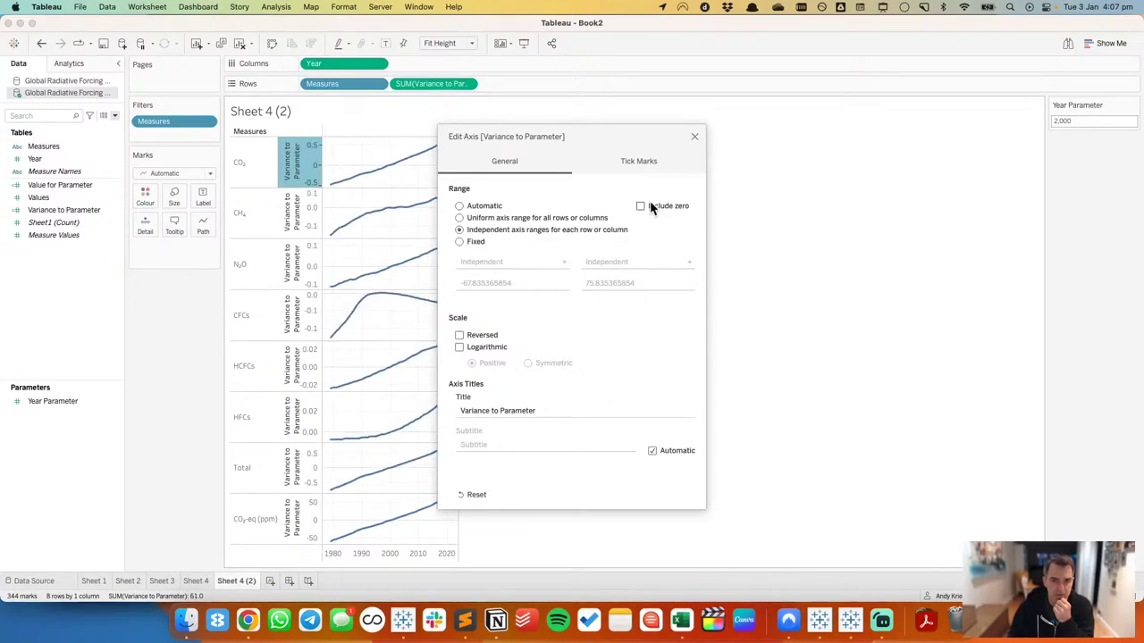
click(640, 205)
click(694, 138)
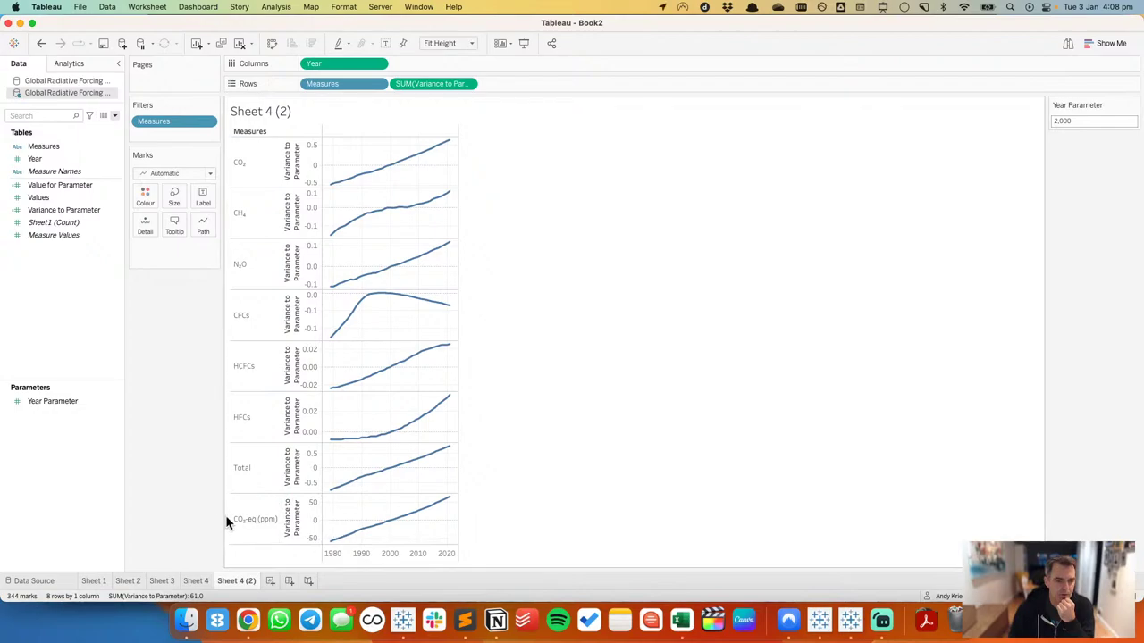
Step: Start a new calculated field named % Variance
click(72, 198)
right_click(73, 268)
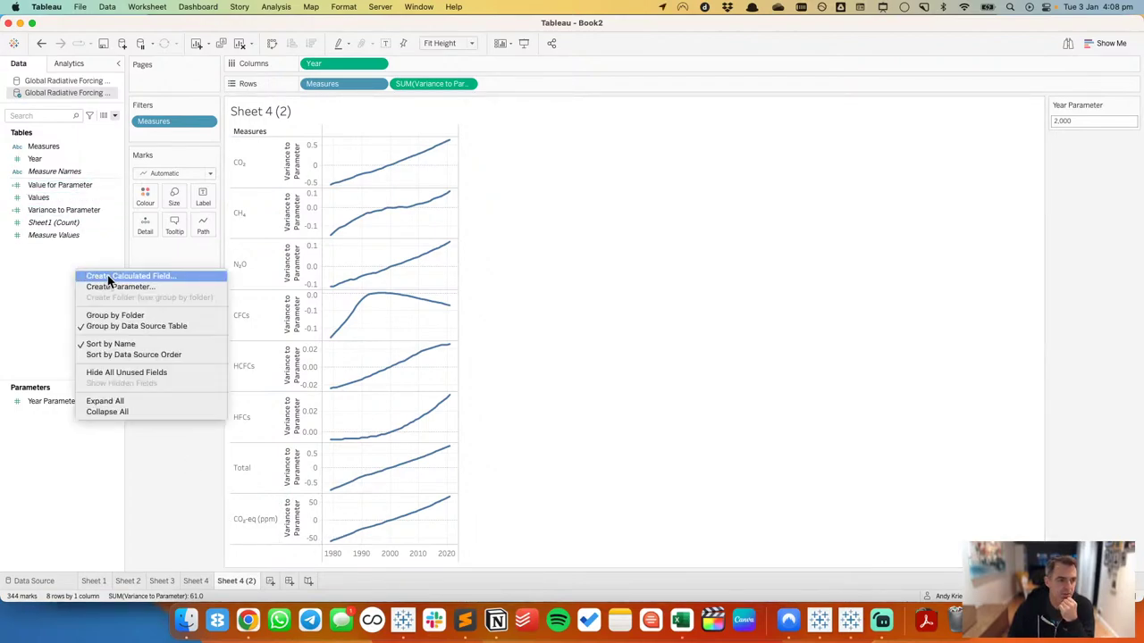
click(107, 278)
text(%)
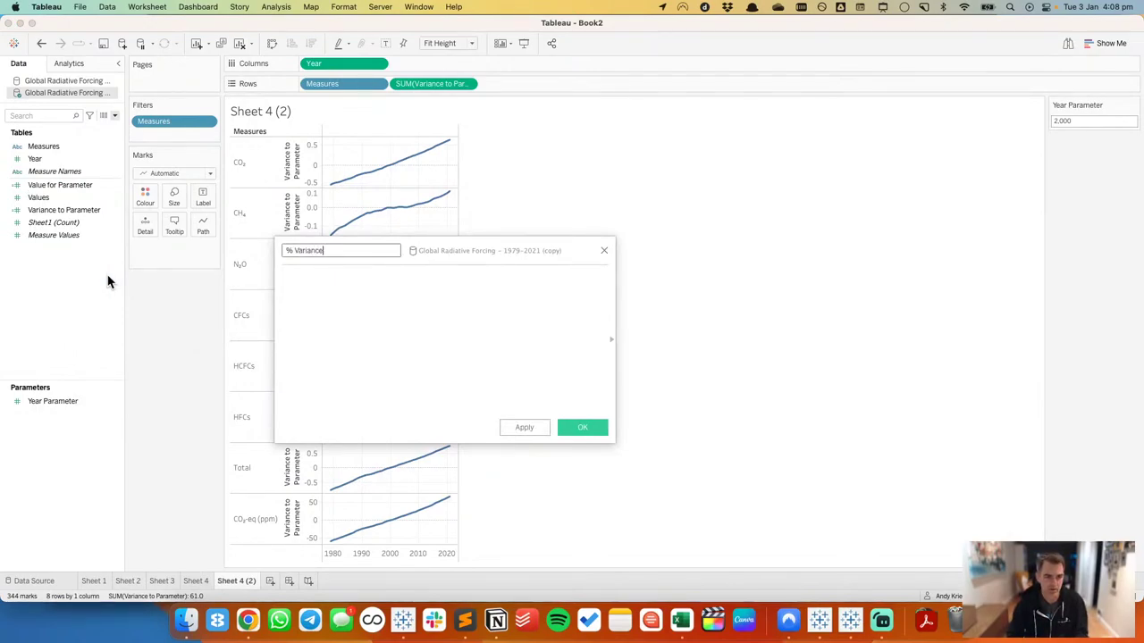
text( Variance)
click(310, 289)
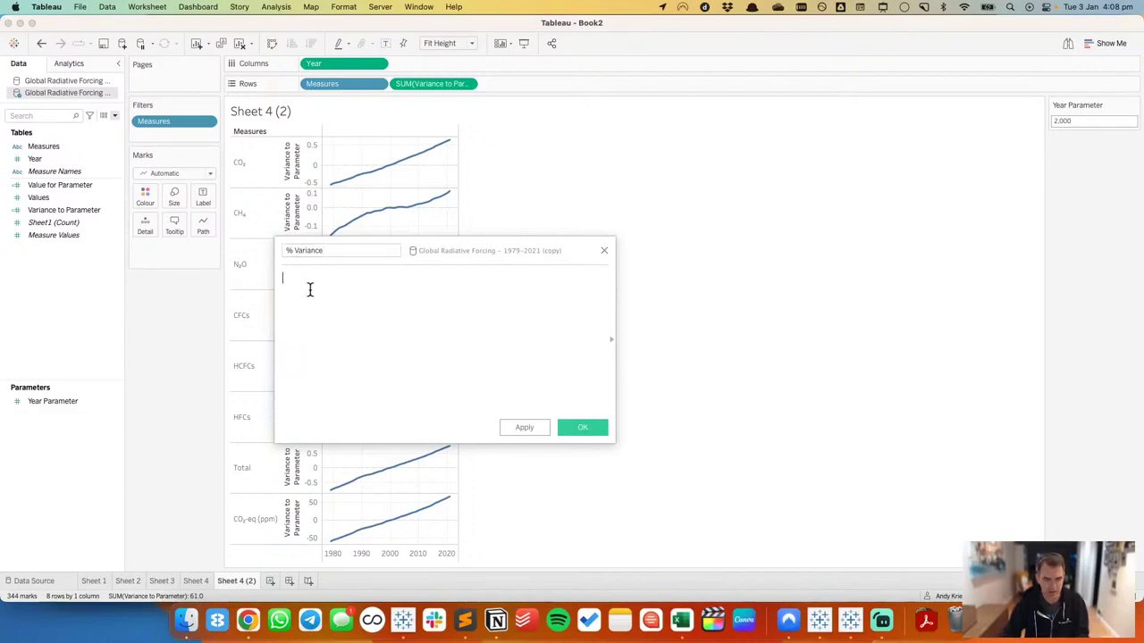
Step: Define the % Variance formula as [Variance to Parameter] / [Value for Parameter] and save the calculated field
drag(79, 211, 403, 295)
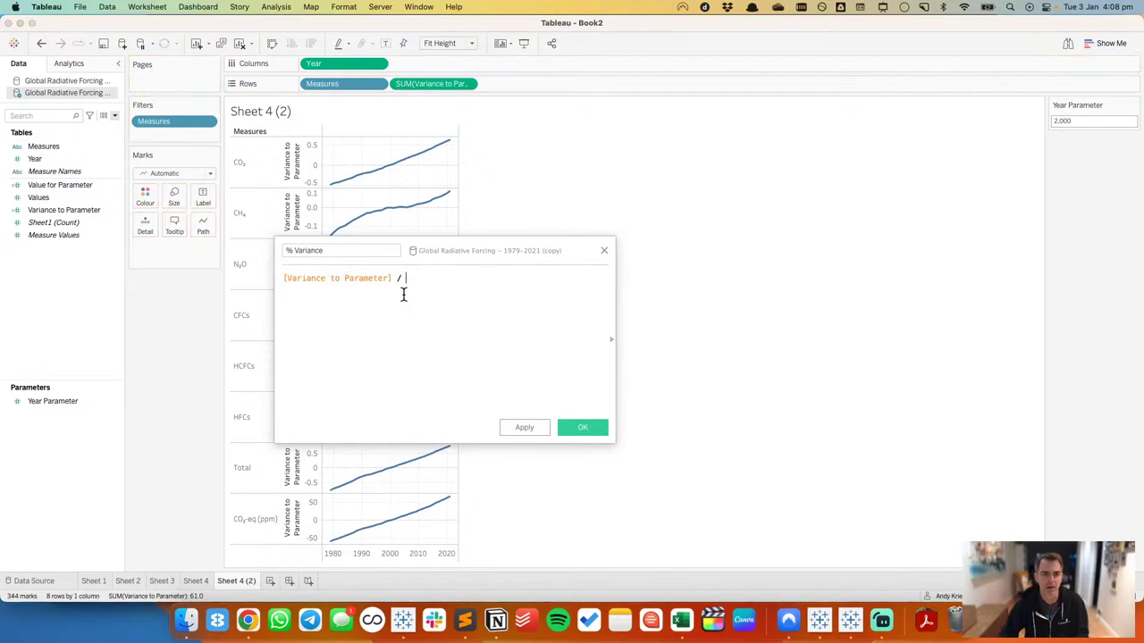
text(/)
click(71, 187)
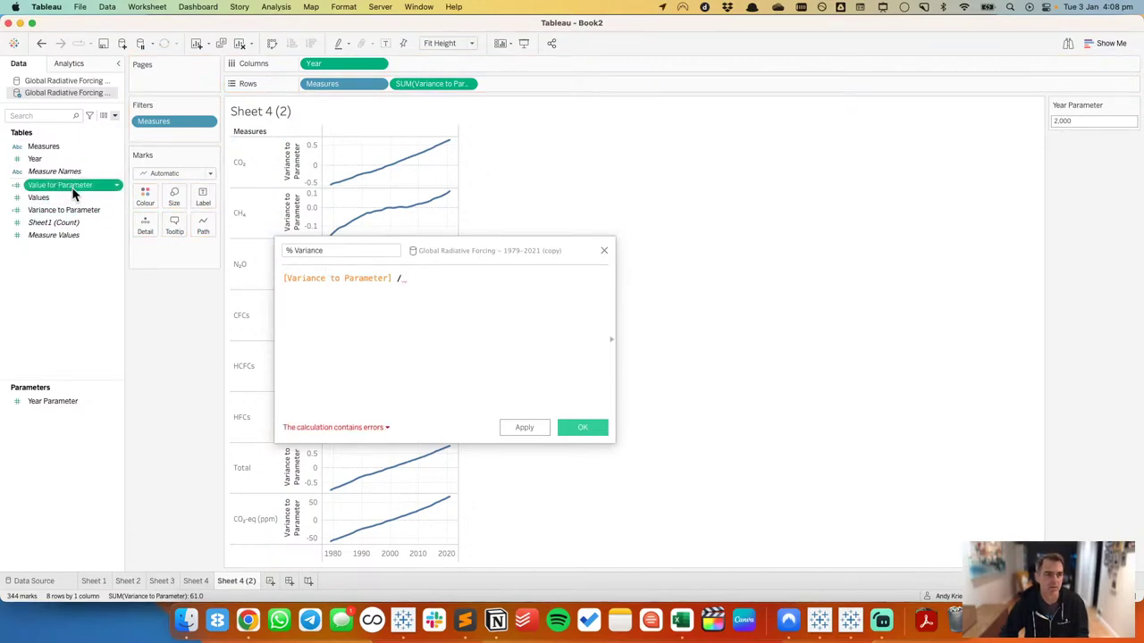
drag(75, 191, 447, 309)
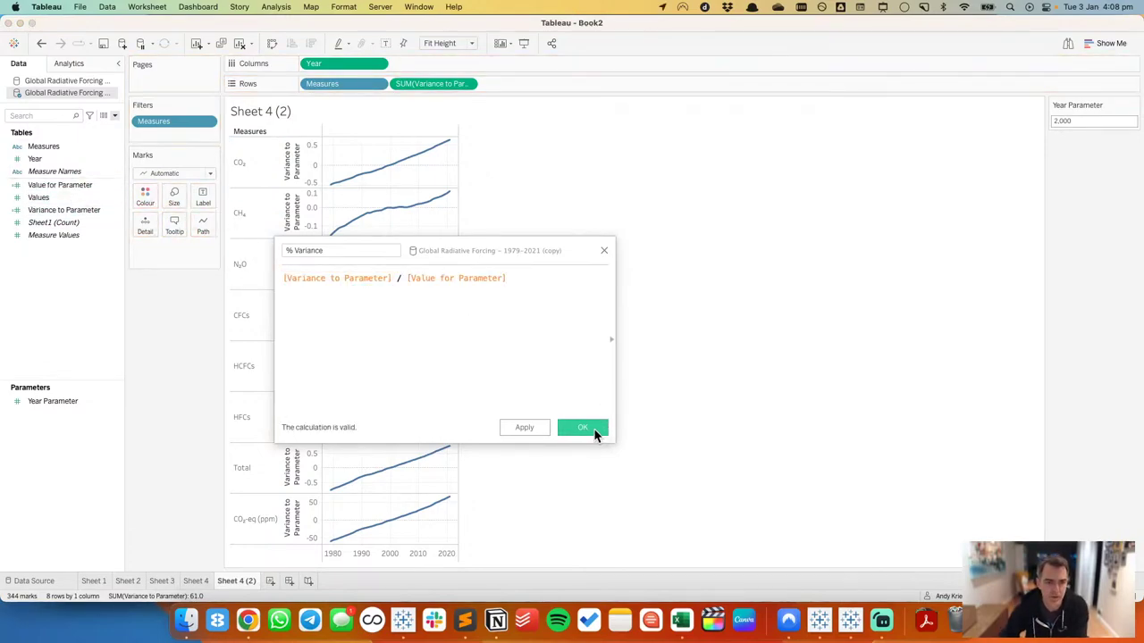
click(594, 430)
Step: Set the default number format of % Variance to Percentage with 1 decimal place
right_click(56, 185)
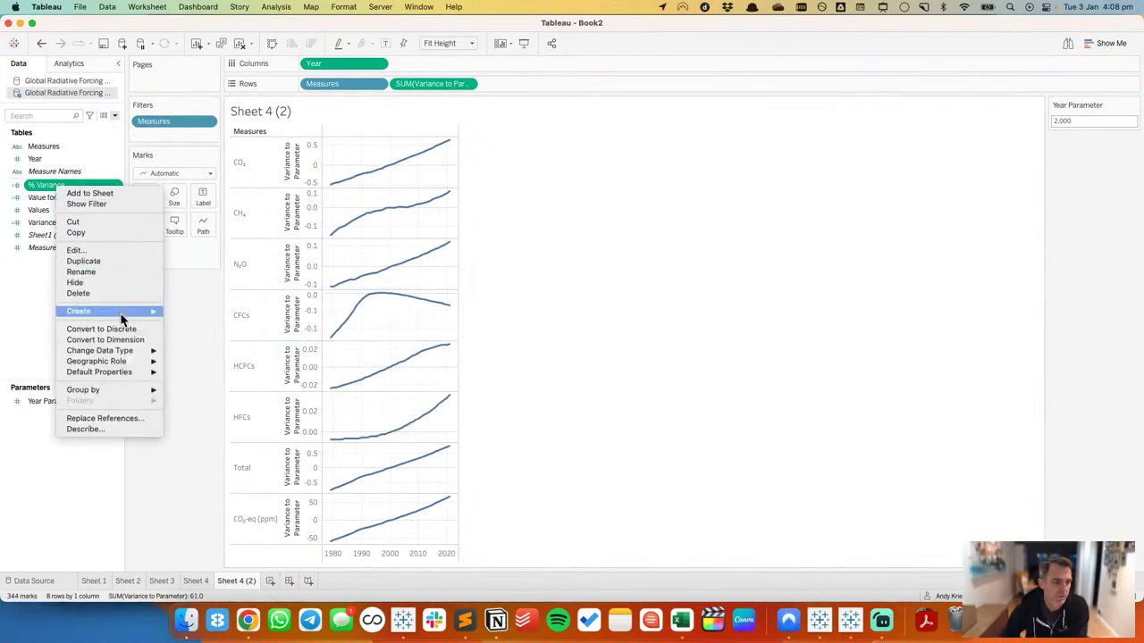
mouse_move(128, 371)
click(204, 394)
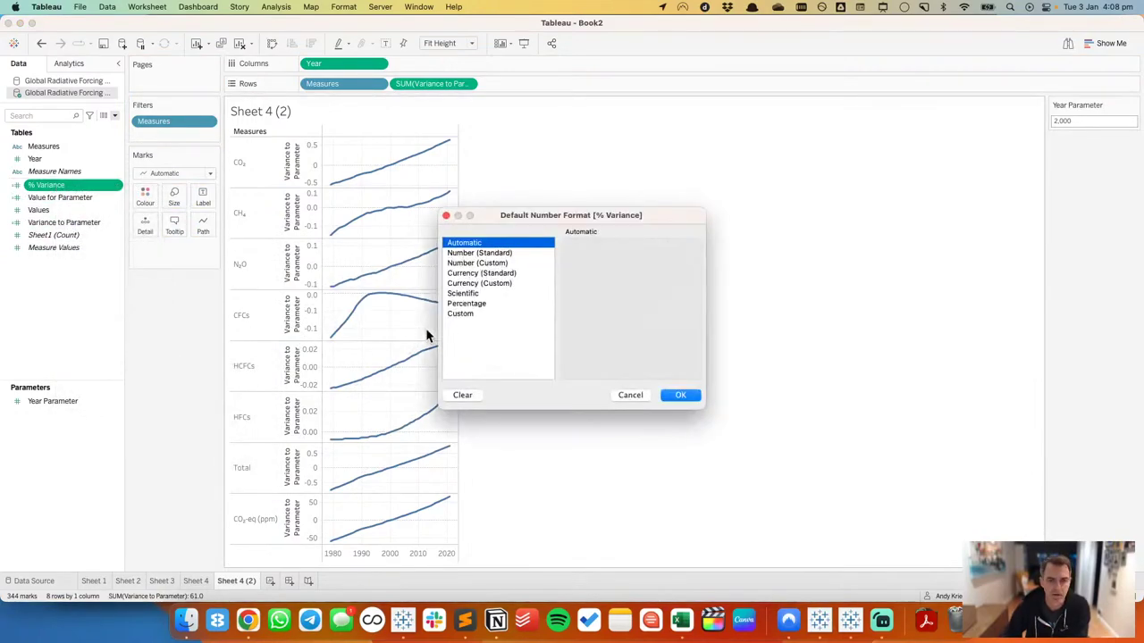
click(468, 304)
click(601, 266)
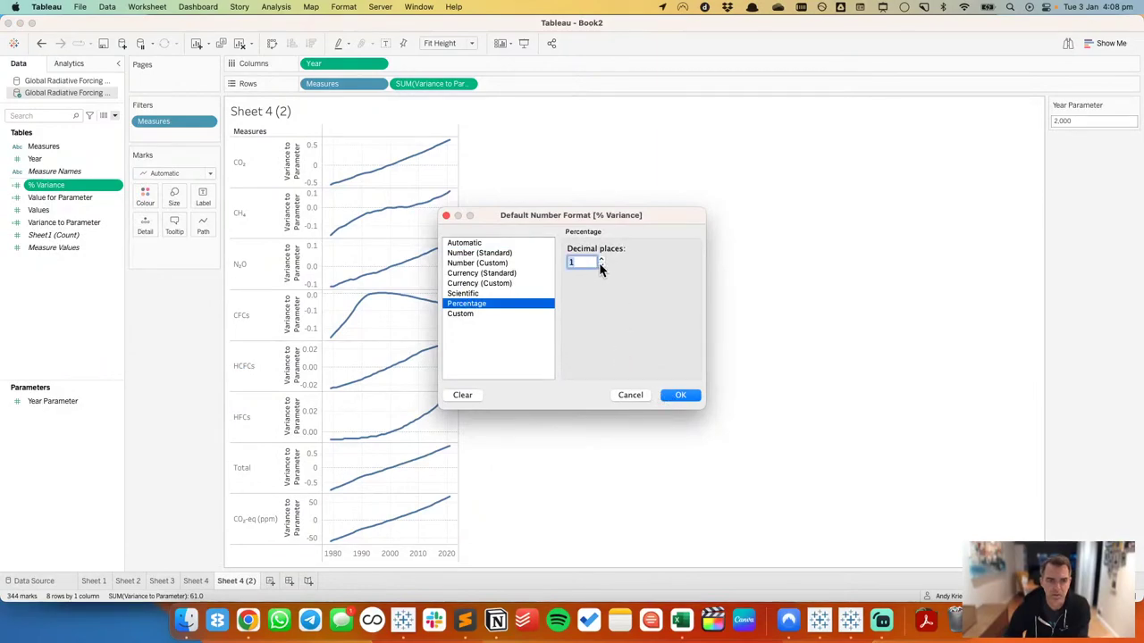
click(691, 399)
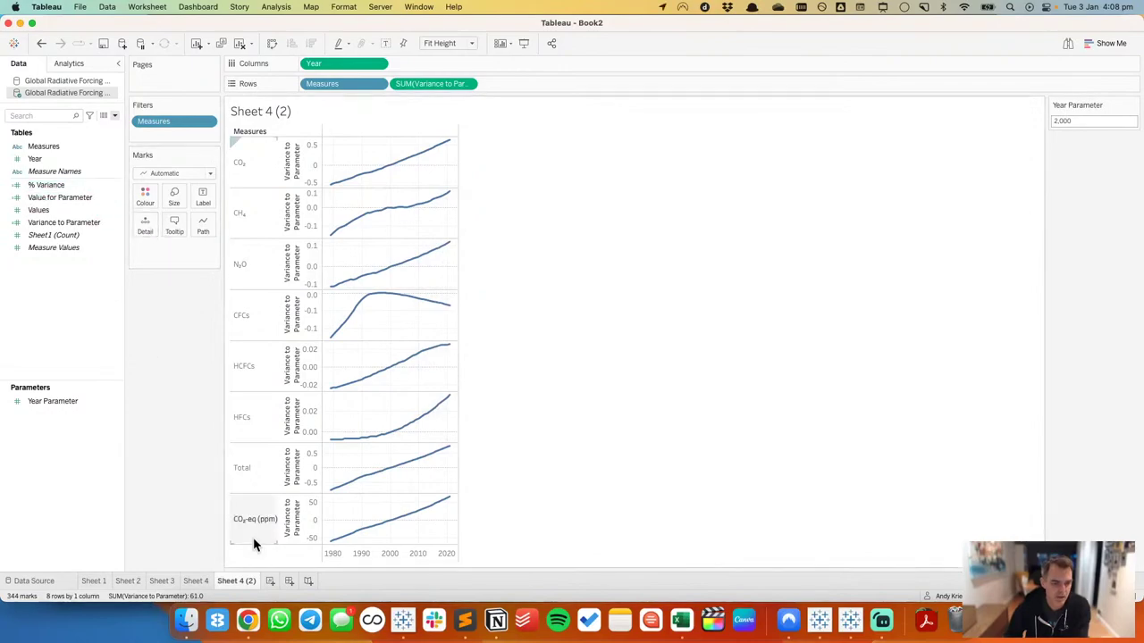
click(57, 187)
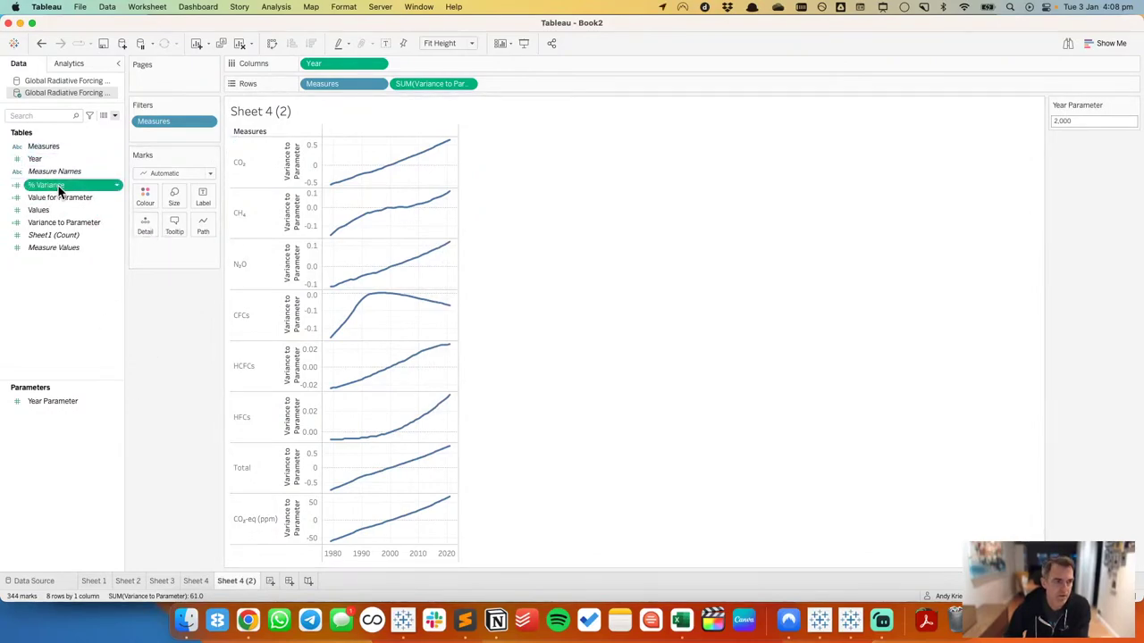
drag(59, 191, 539, 85)
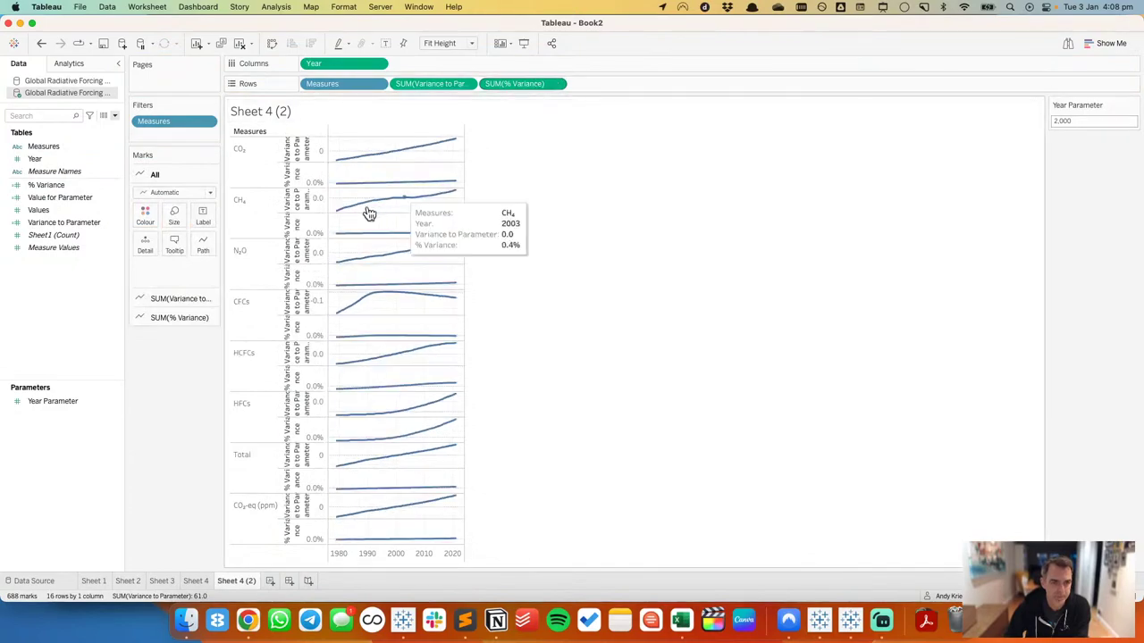
right_click(298, 177)
click(684, 204)
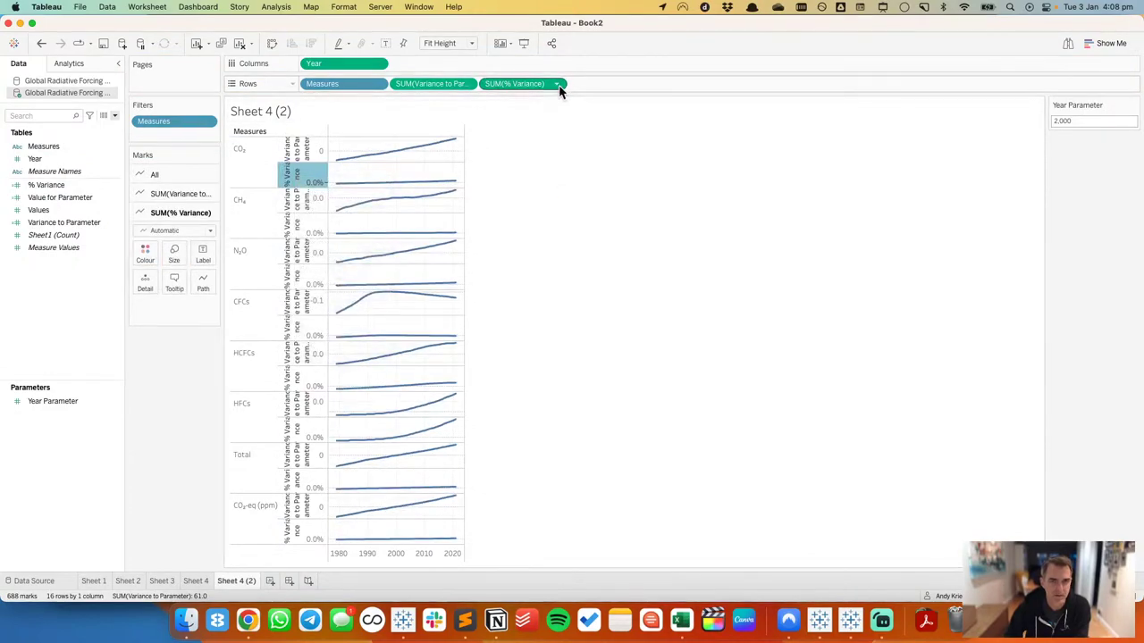
drag(514, 87, 74, 340)
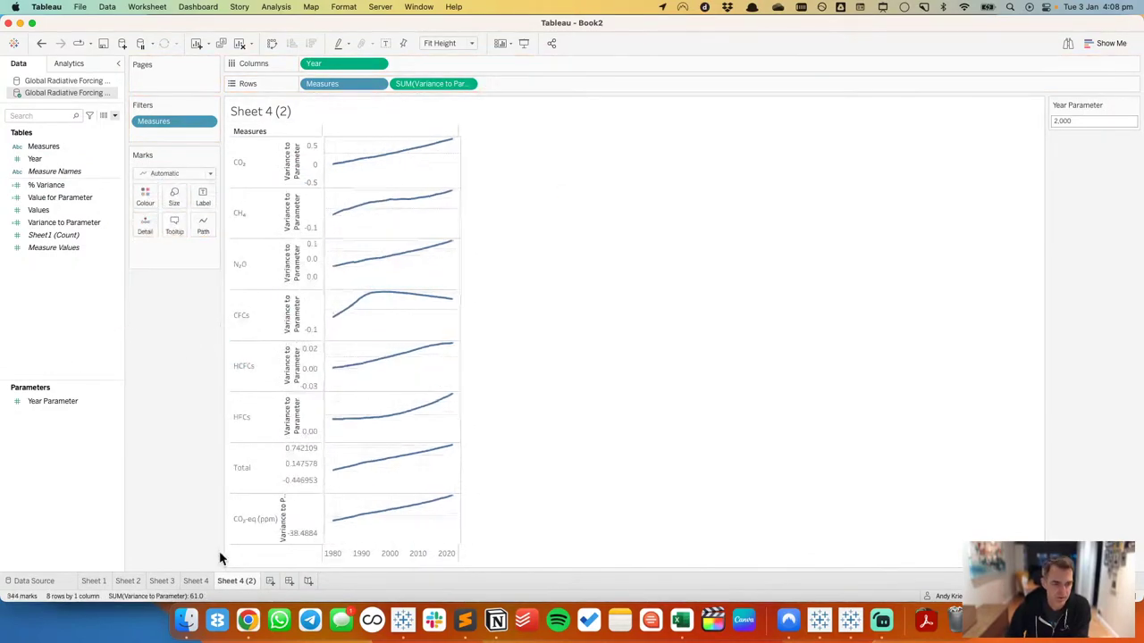
Step: Duplicate the Sheet 4 (2) worksheet and replace Variance to Parameter with % Variance on Rows in the copy
right_click(237, 581)
click(262, 475)
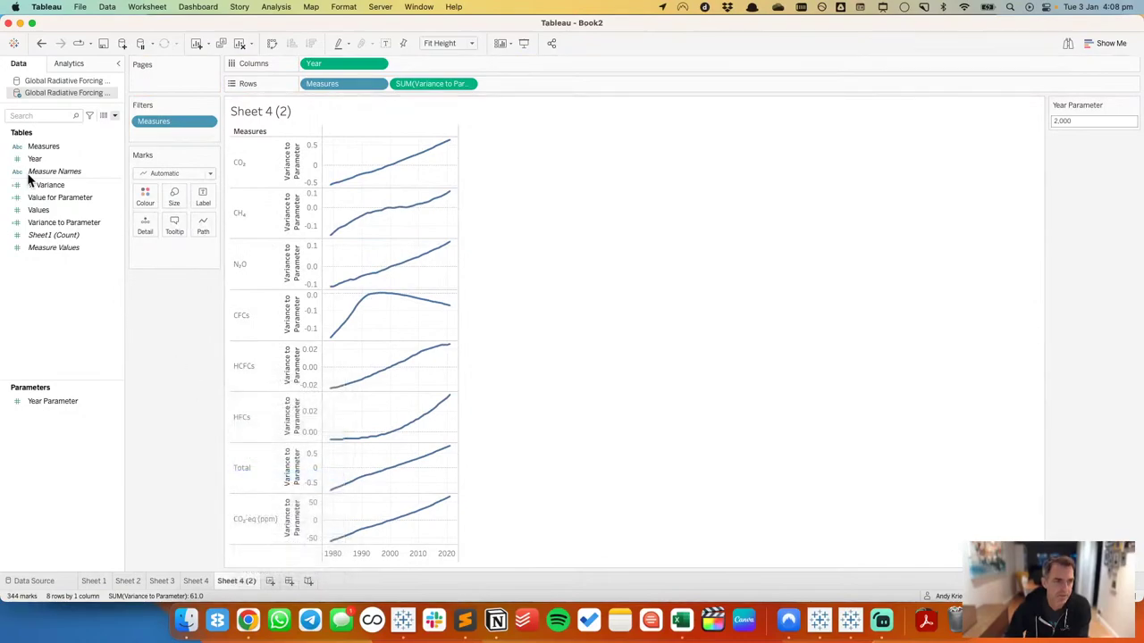
drag(36, 185, 416, 80)
Step: Set the % Variance axis to independent axis ranges for each row or column
right_click(304, 172)
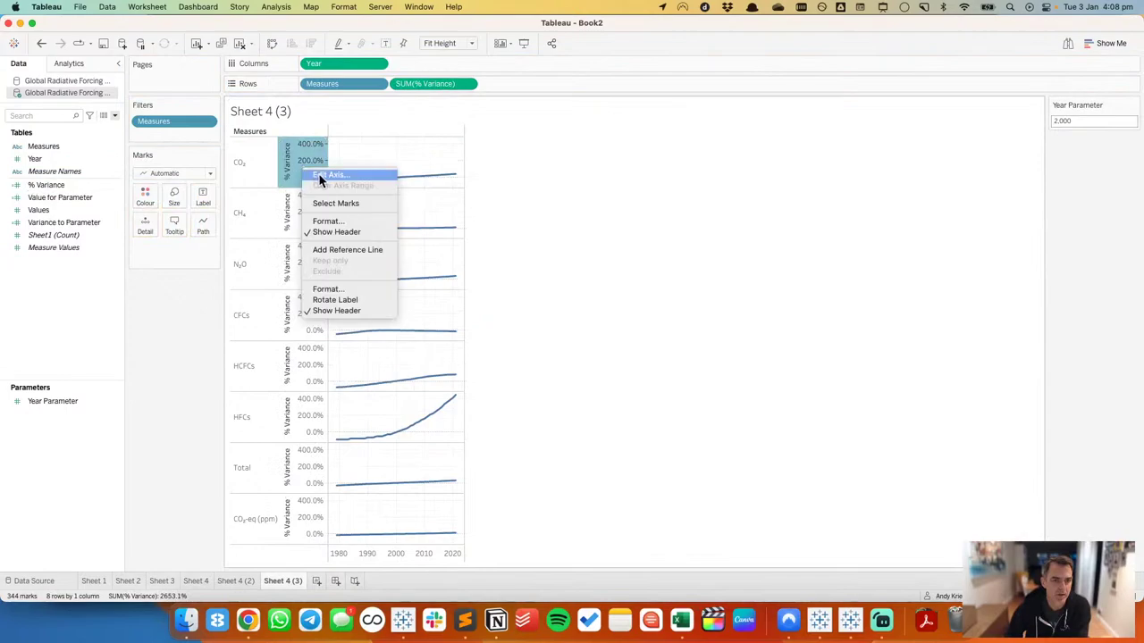
click(327, 178)
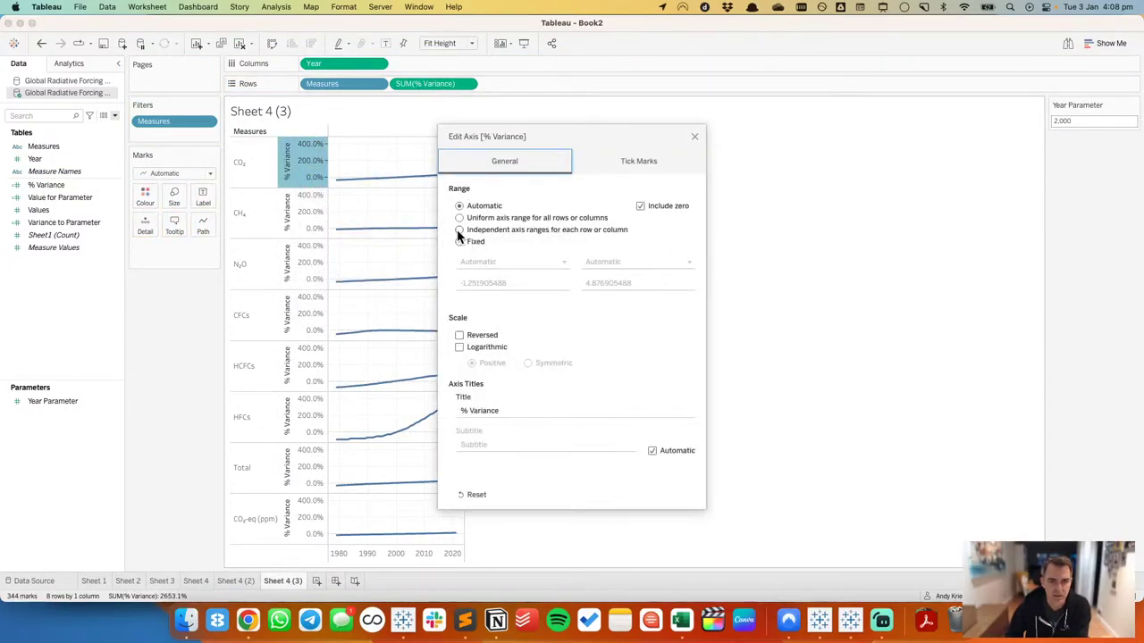
click(460, 230)
click(640, 206)
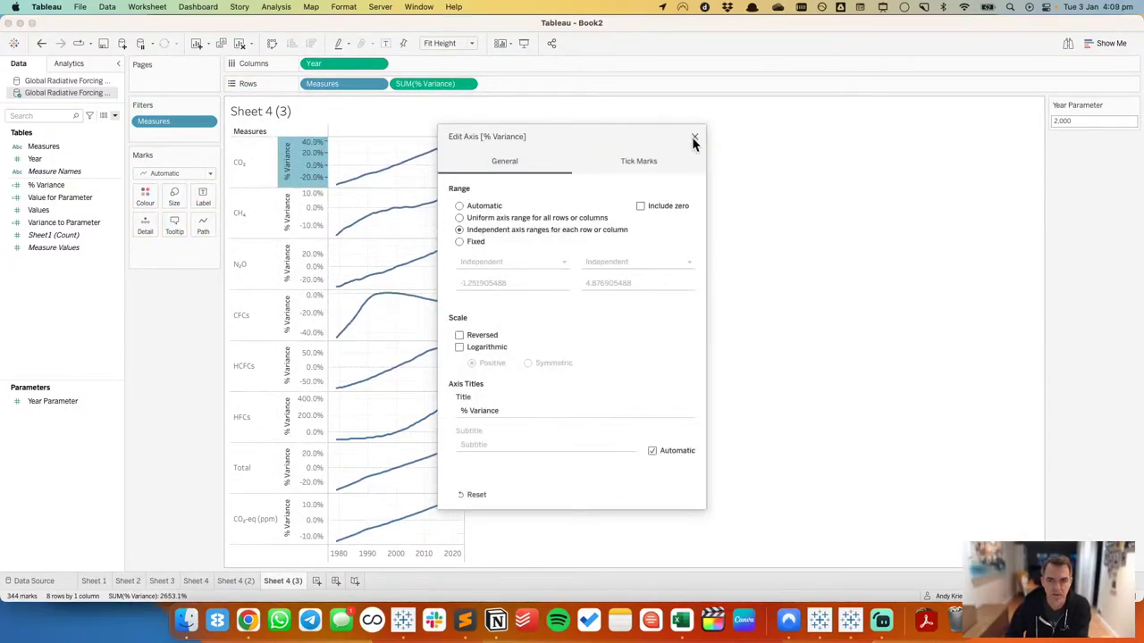
click(640, 206)
click(694, 138)
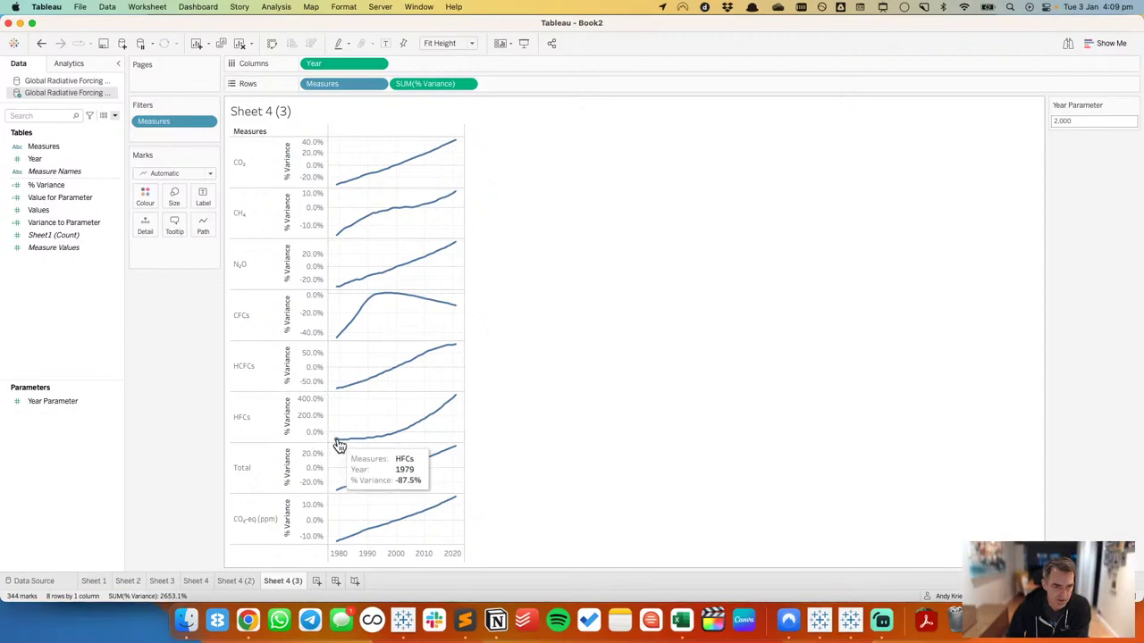
Step: Show % Variance mark labels only at the maximum Year of each line, using Min/Max labelling based on the Year field
mouse_move(458, 400)
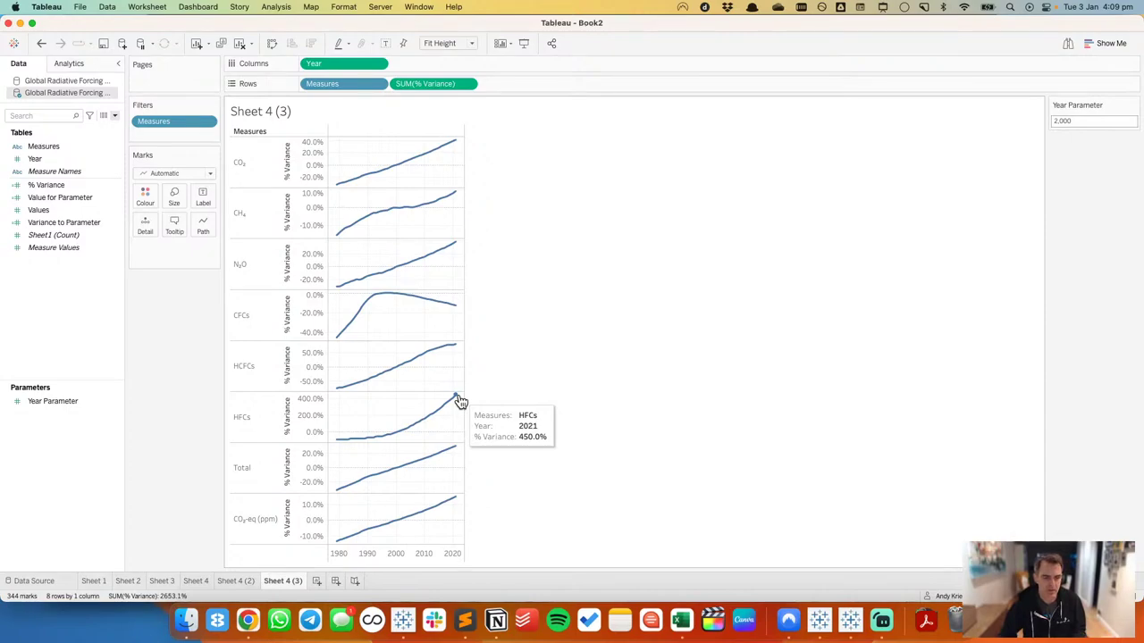
click(203, 197)
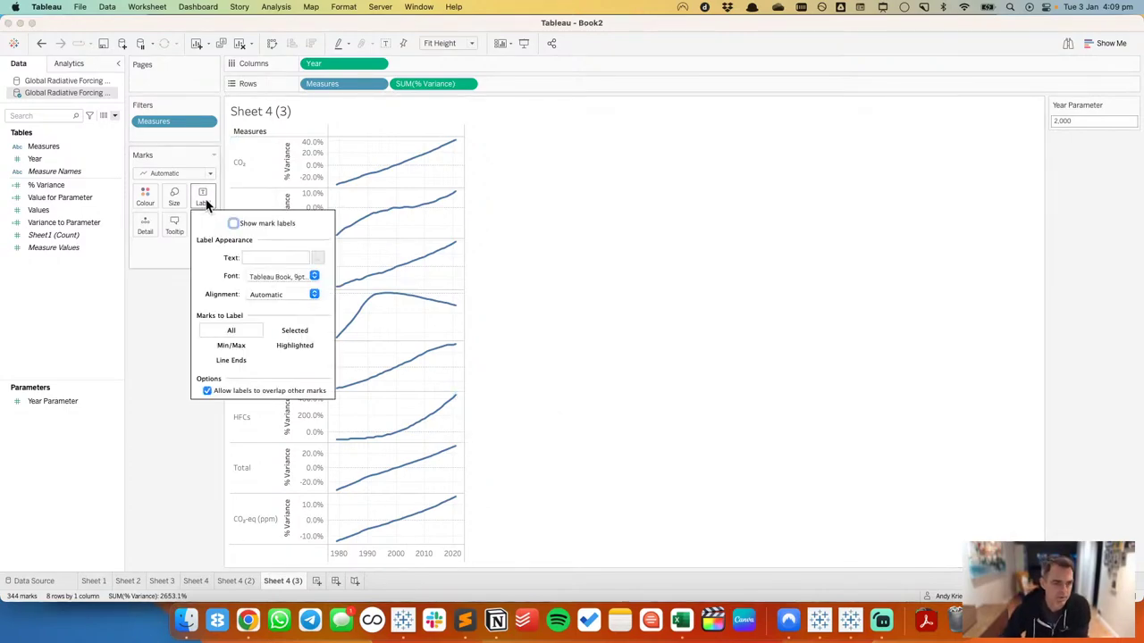
click(231, 345)
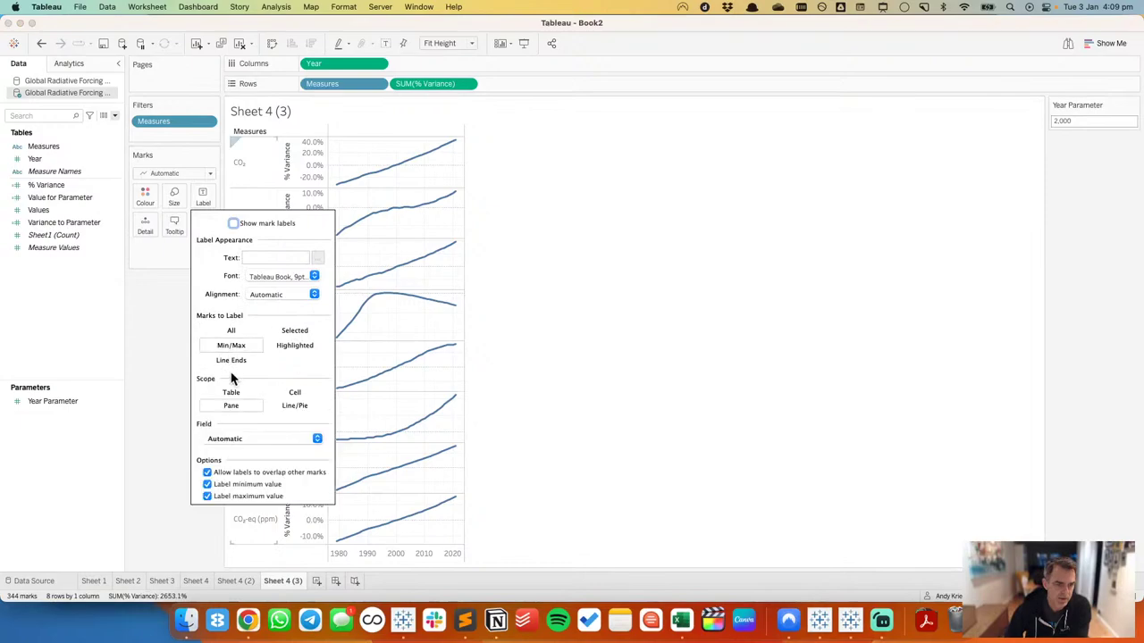
click(234, 223)
click(243, 438)
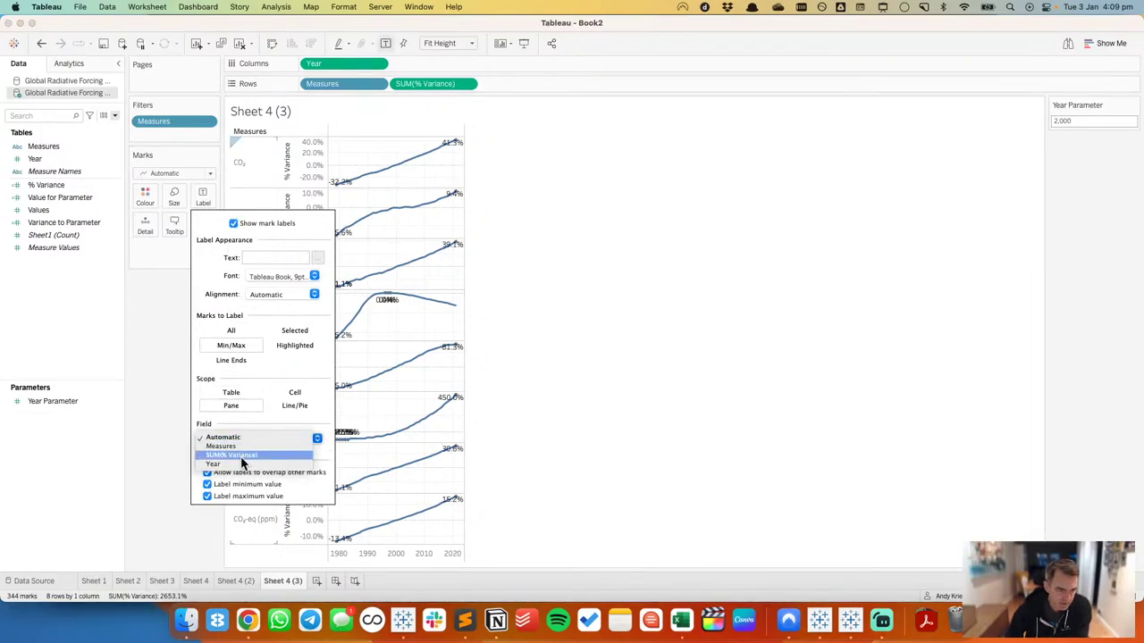
click(237, 465)
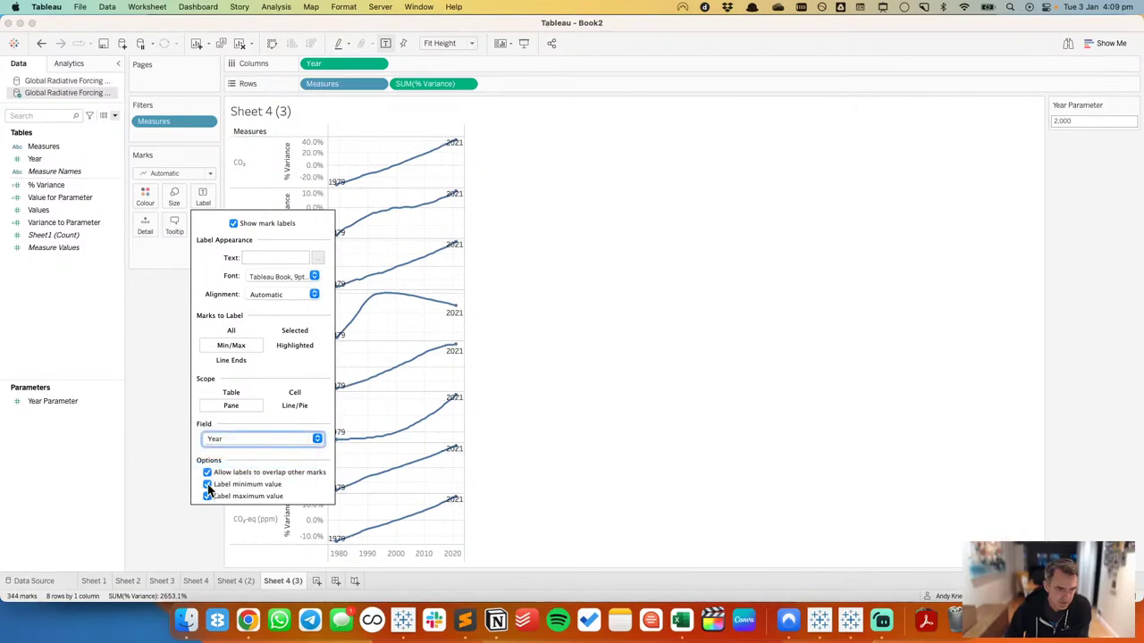
click(208, 485)
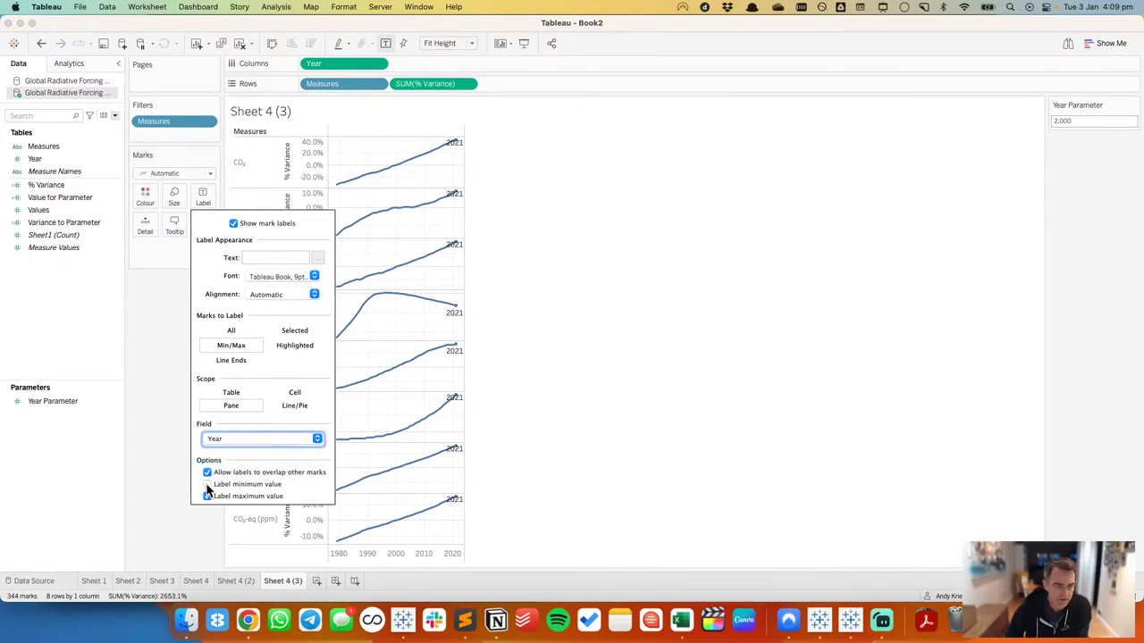
click(164, 320)
drag(46, 185, 201, 198)
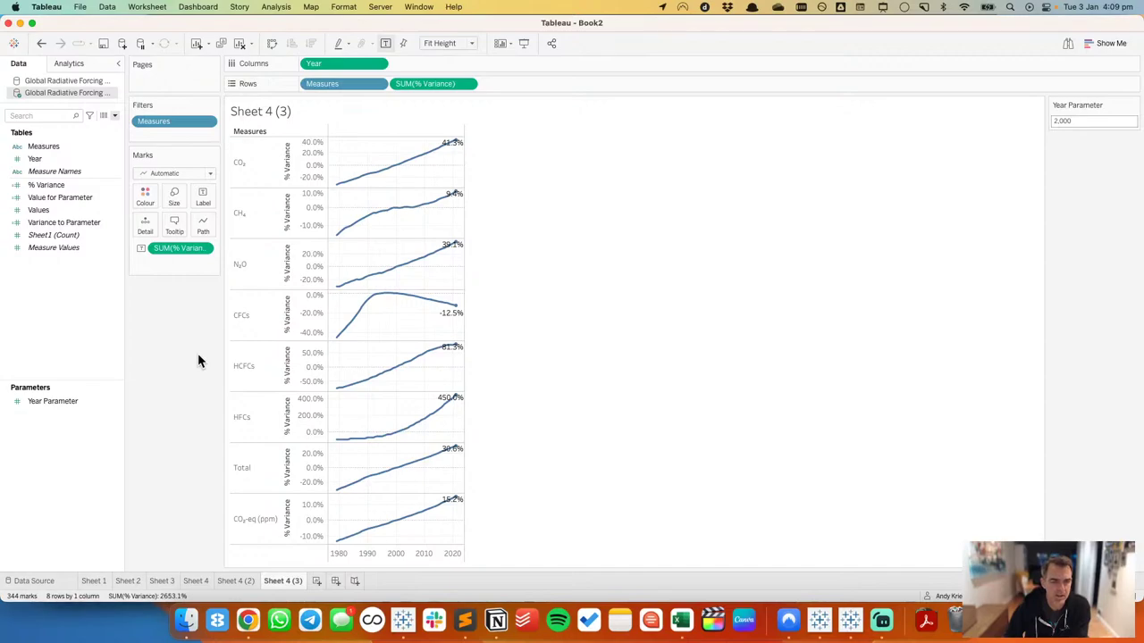
Step: Add a reference line on the Year axis for the entire table at Year Parameter, with no label and no tooltip
click(65, 64)
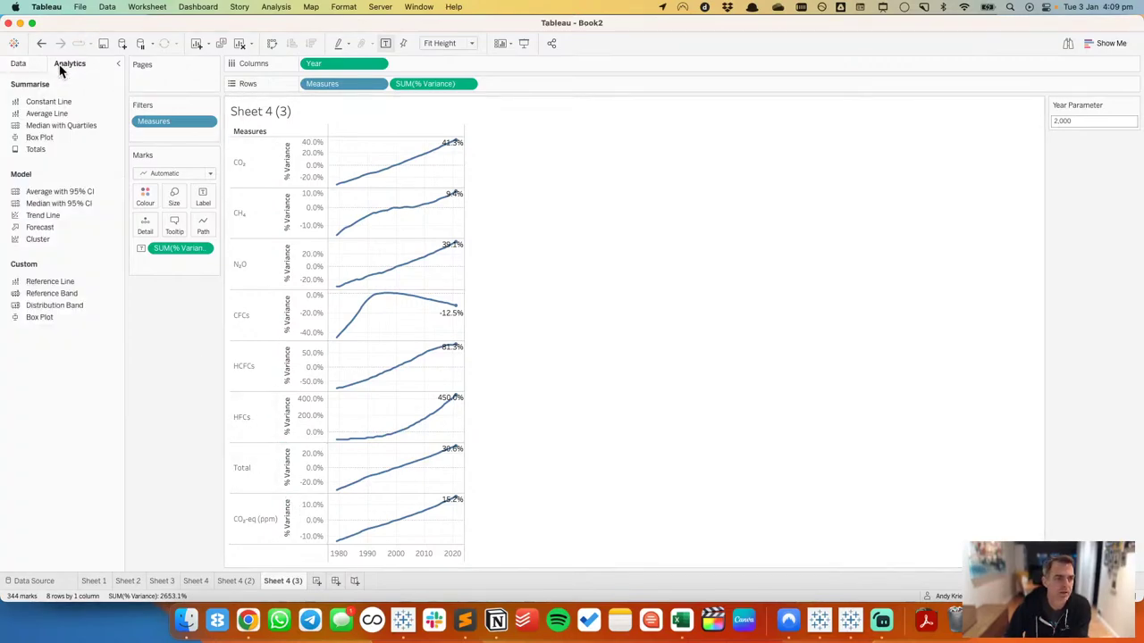
drag(46, 285, 335, 191)
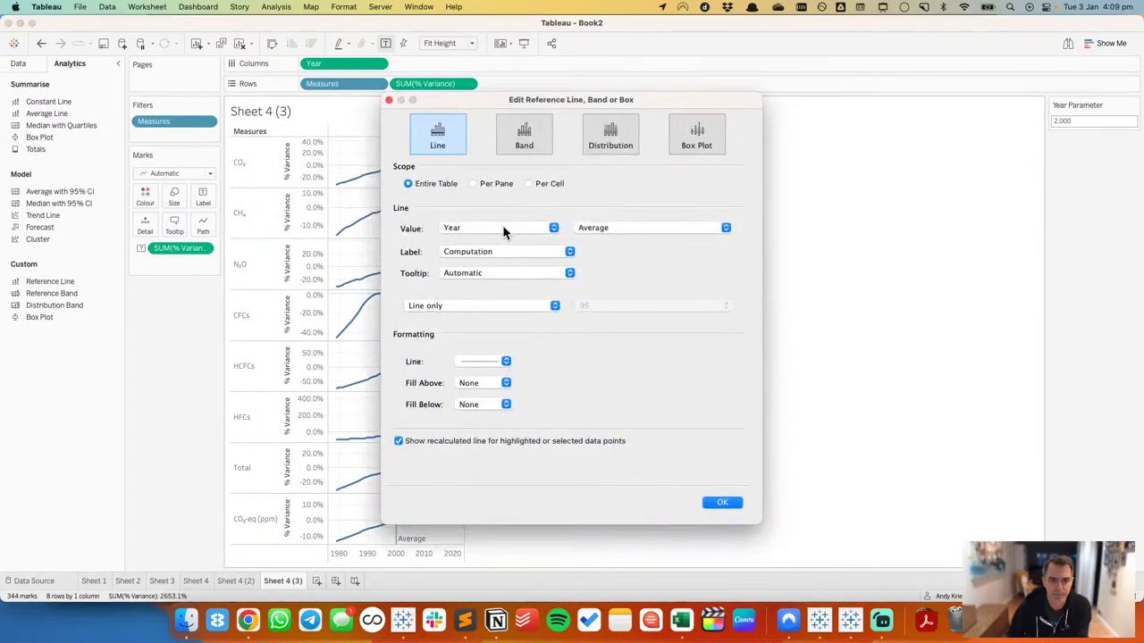
click(496, 233)
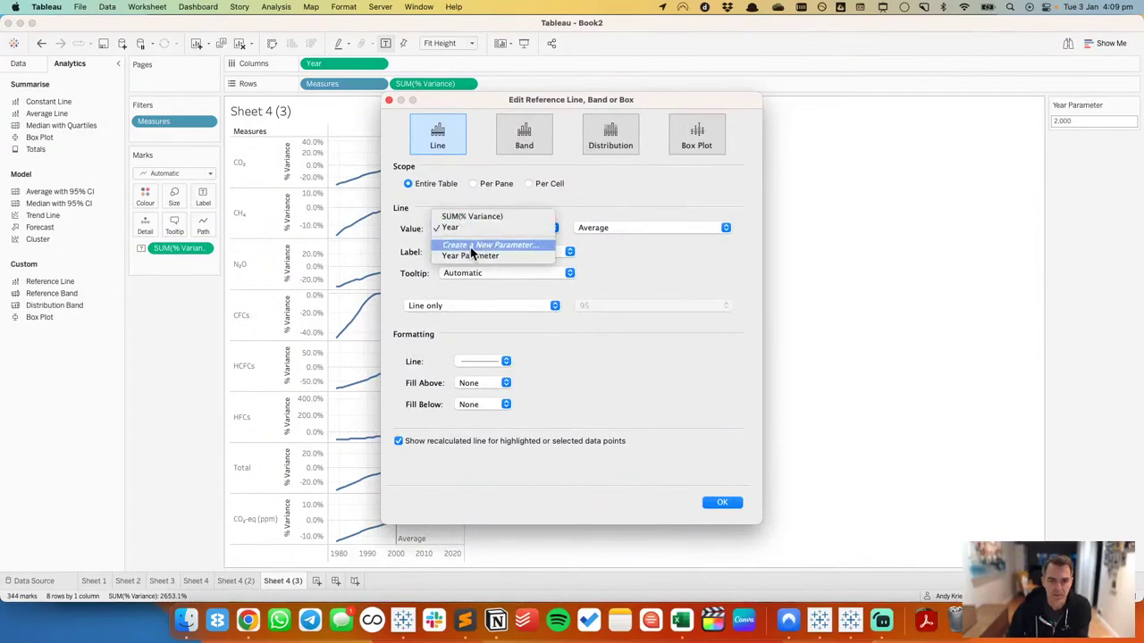
click(471, 256)
click(480, 253)
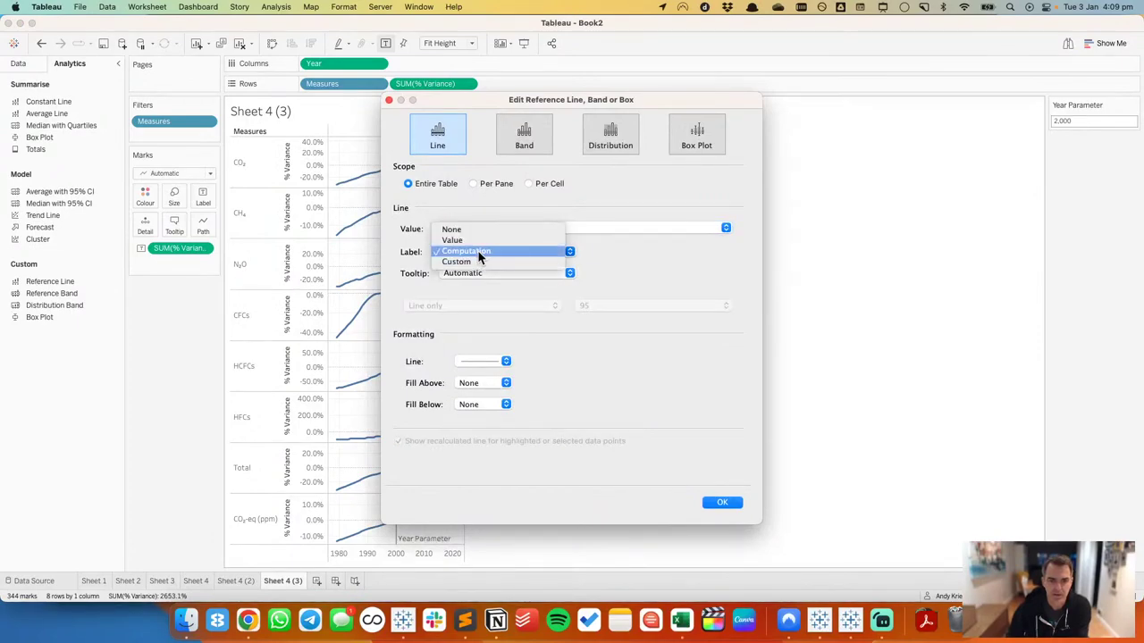
click(473, 230)
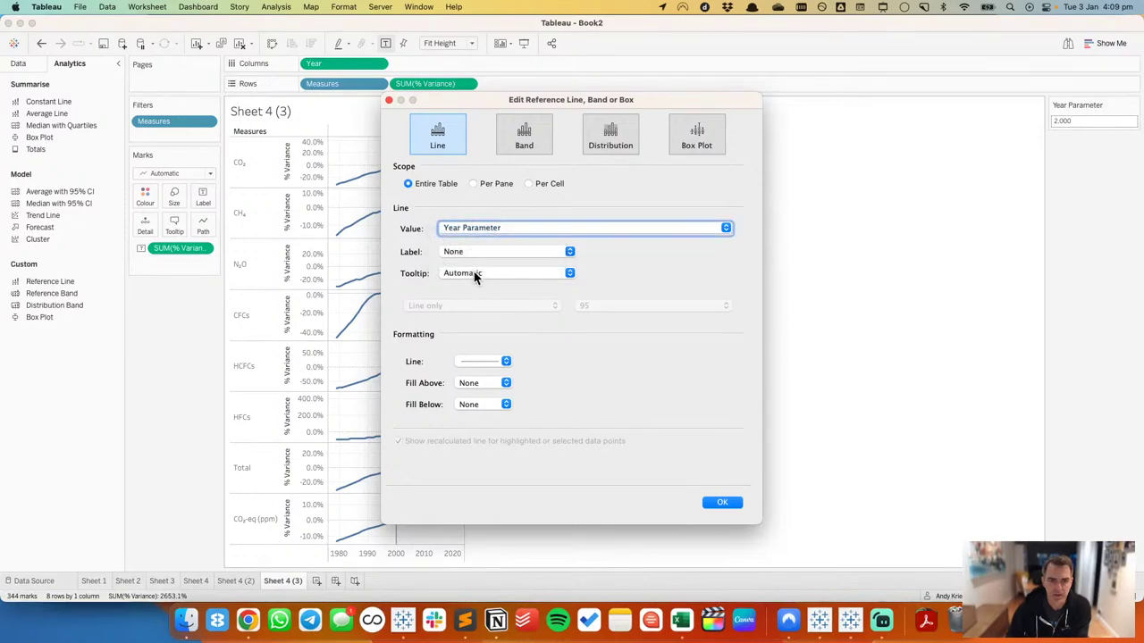
click(475, 274)
click(469, 266)
Step: Format the Year Parameter reference line as a dotted line at 100% opacity and apply it
click(483, 362)
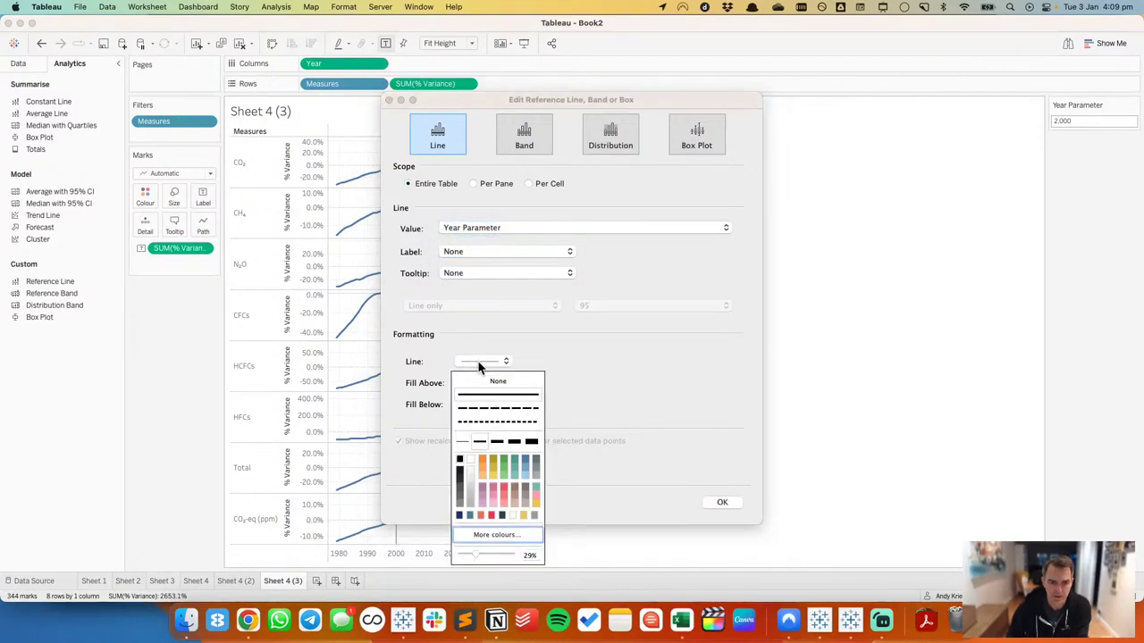
click(480, 408)
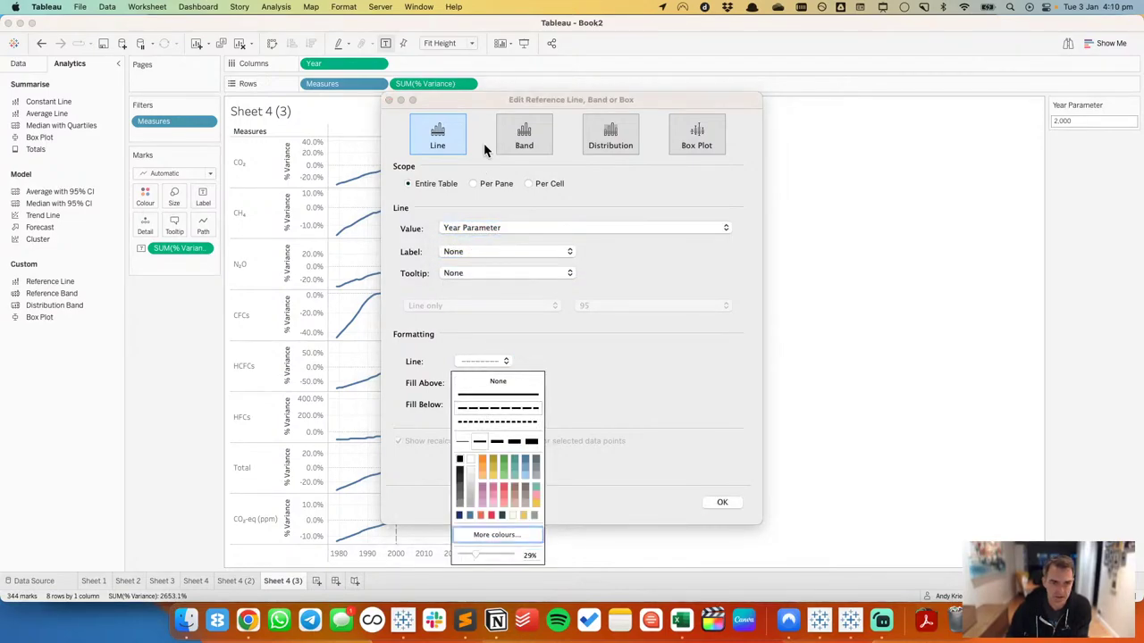
drag(494, 106, 604, 77)
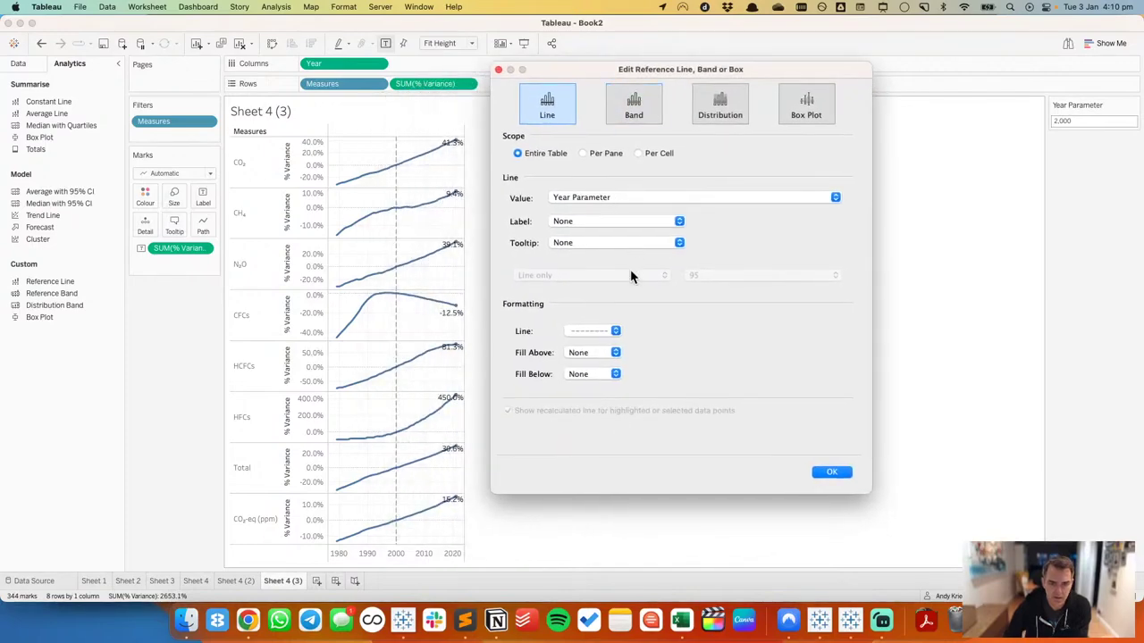
click(594, 331)
click(589, 392)
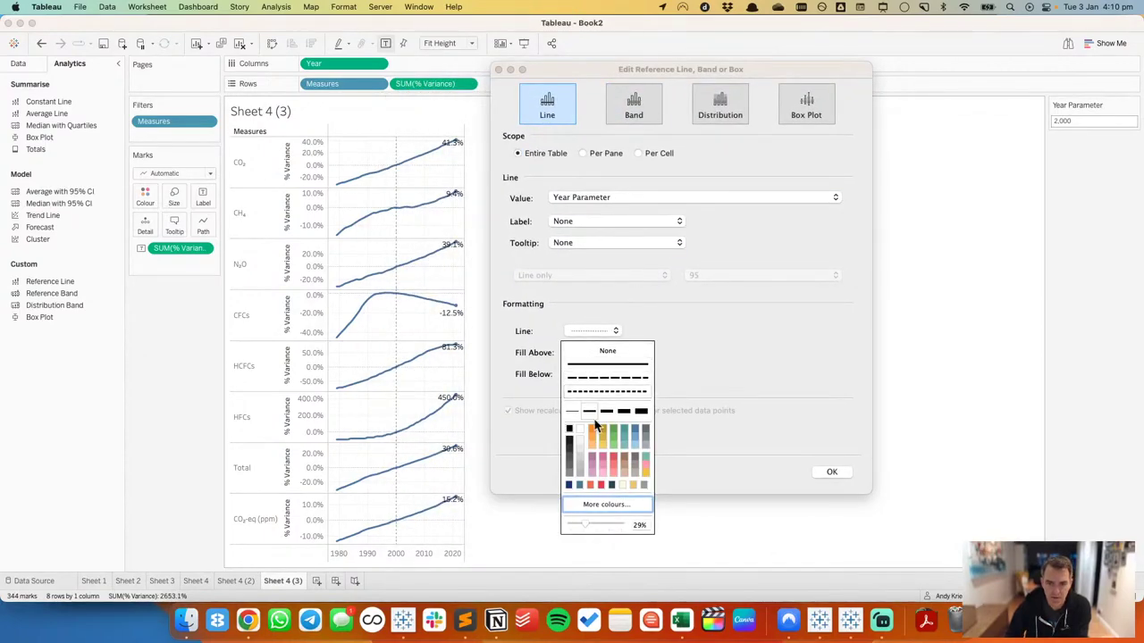
drag(586, 528, 638, 525)
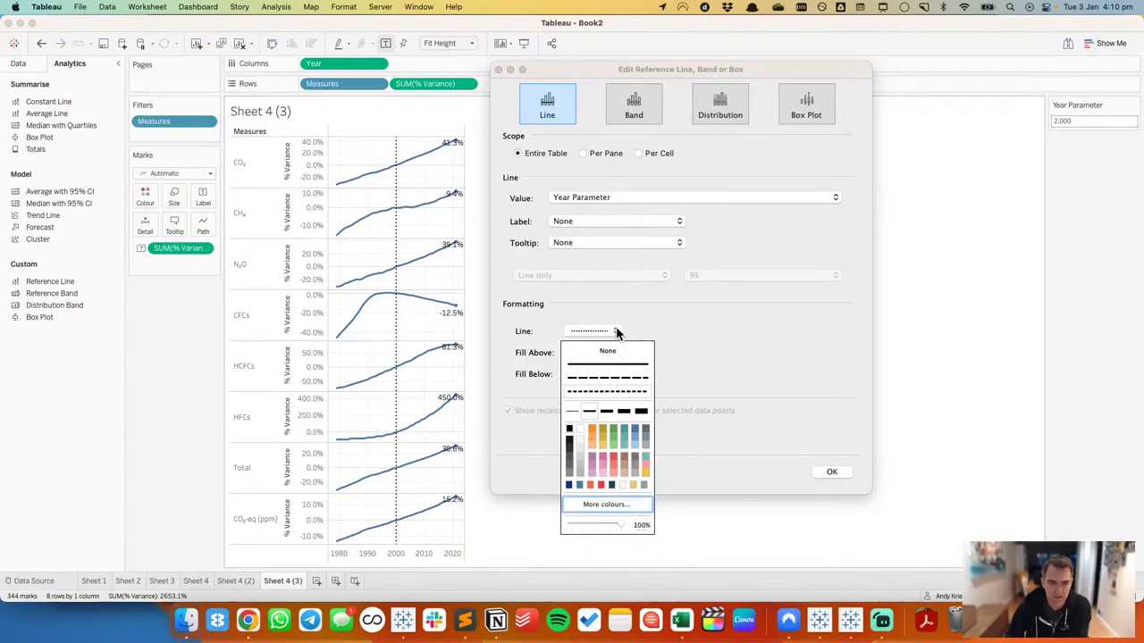
click(535, 335)
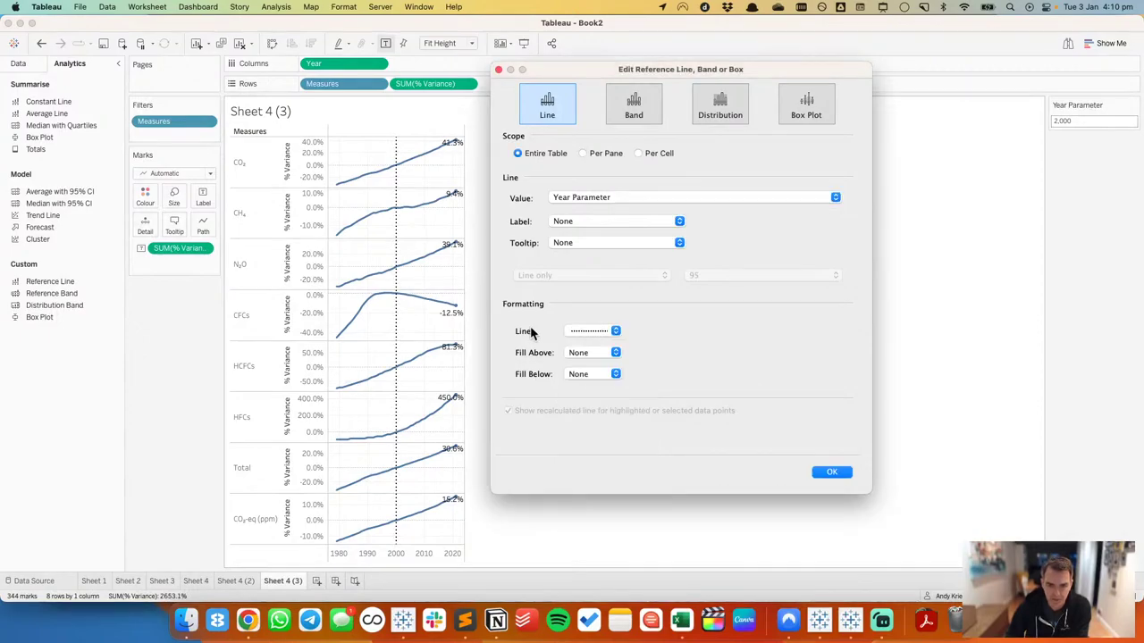
click(835, 472)
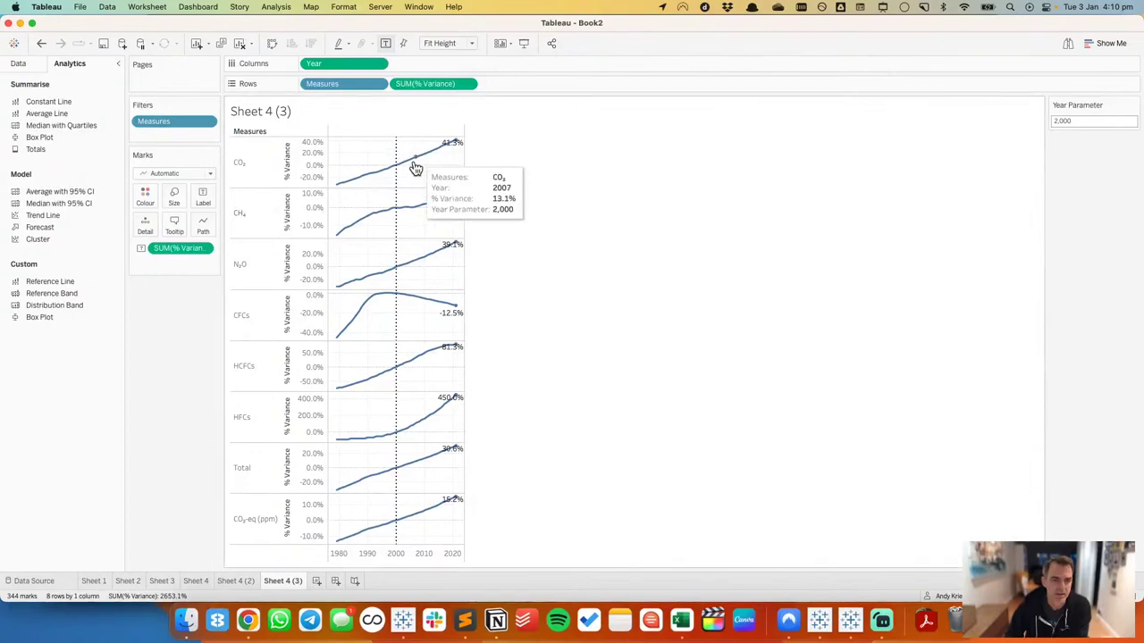
Step: Rename the Value for Parameter calculated field as Value for Parameter (LOD)
click(19, 65)
click(57, 198)
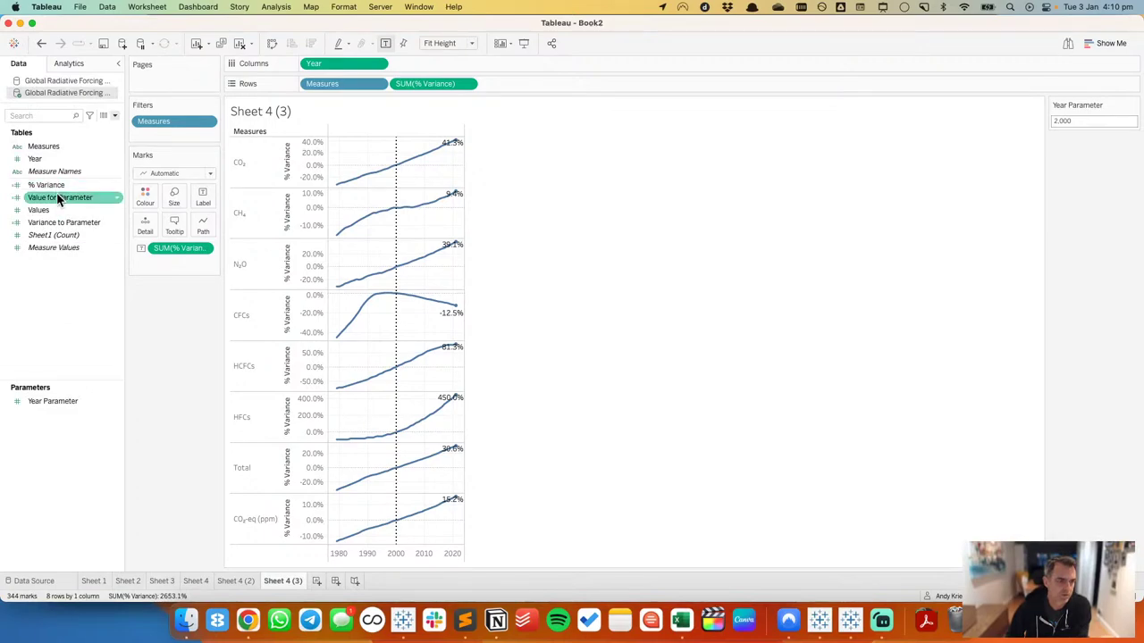
right_click(56, 194)
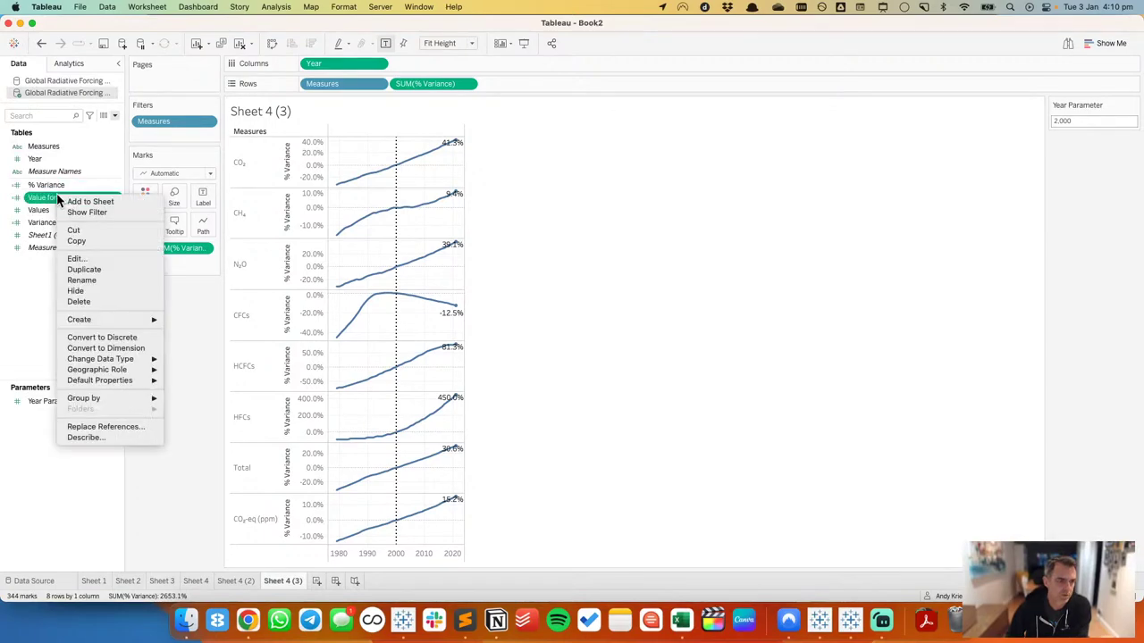
click(27, 279)
right_click(40, 273)
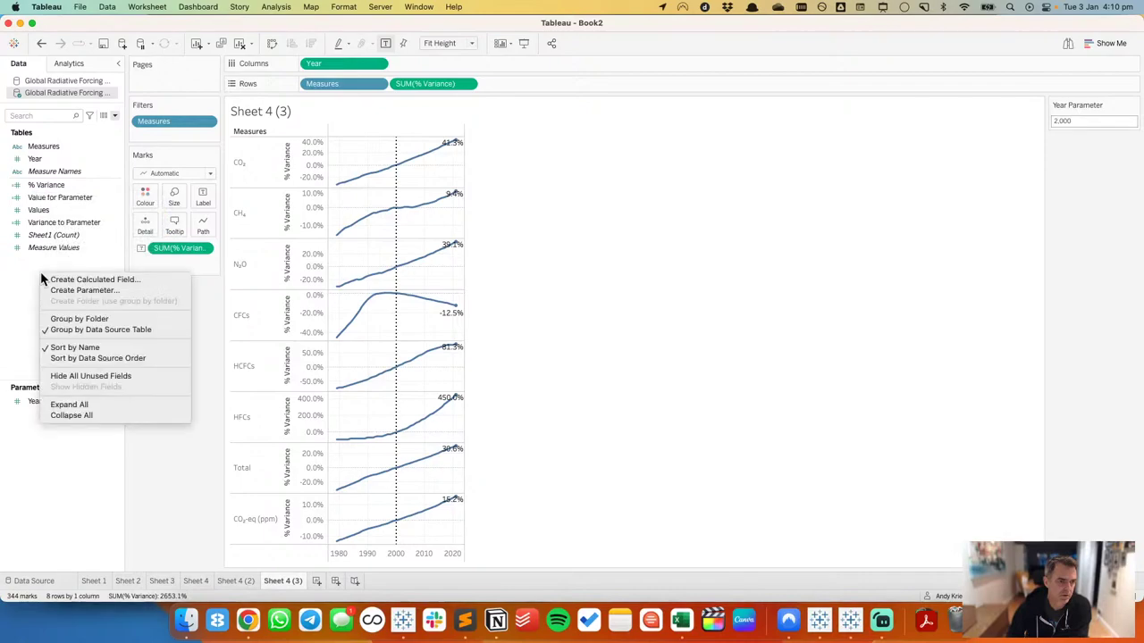
click(51, 203)
right_click(52, 199)
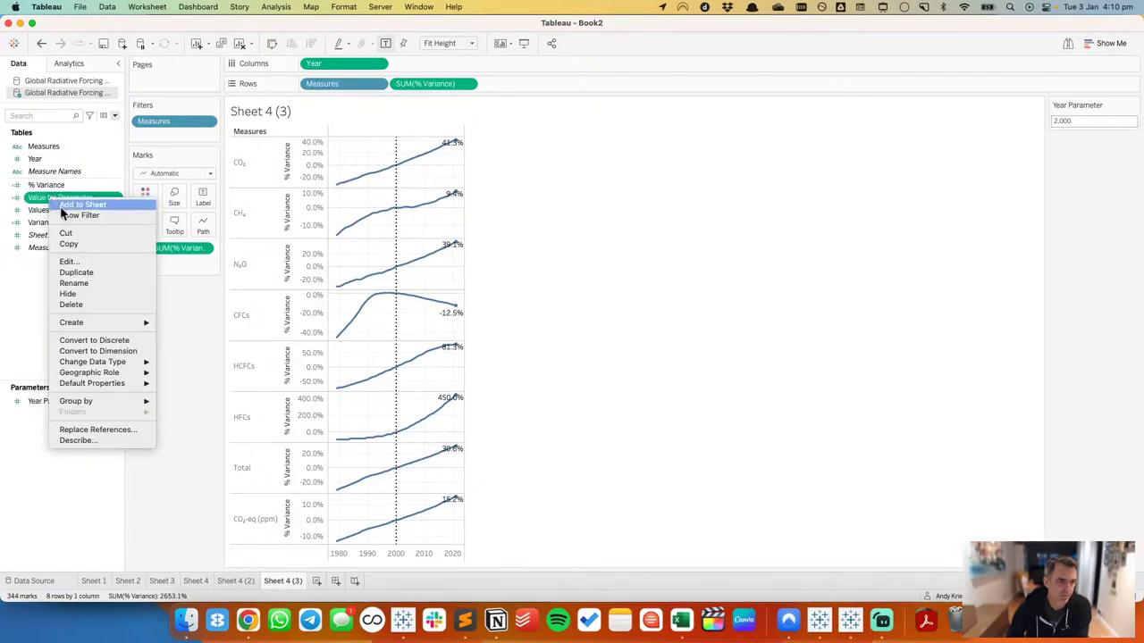
click(79, 282)
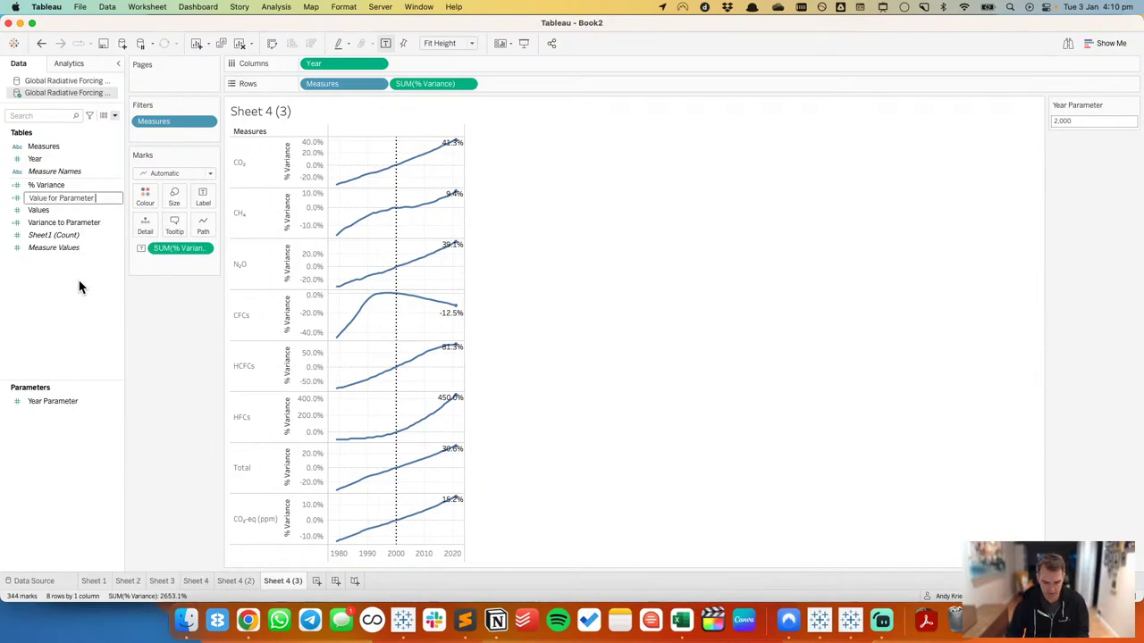
key(Return)
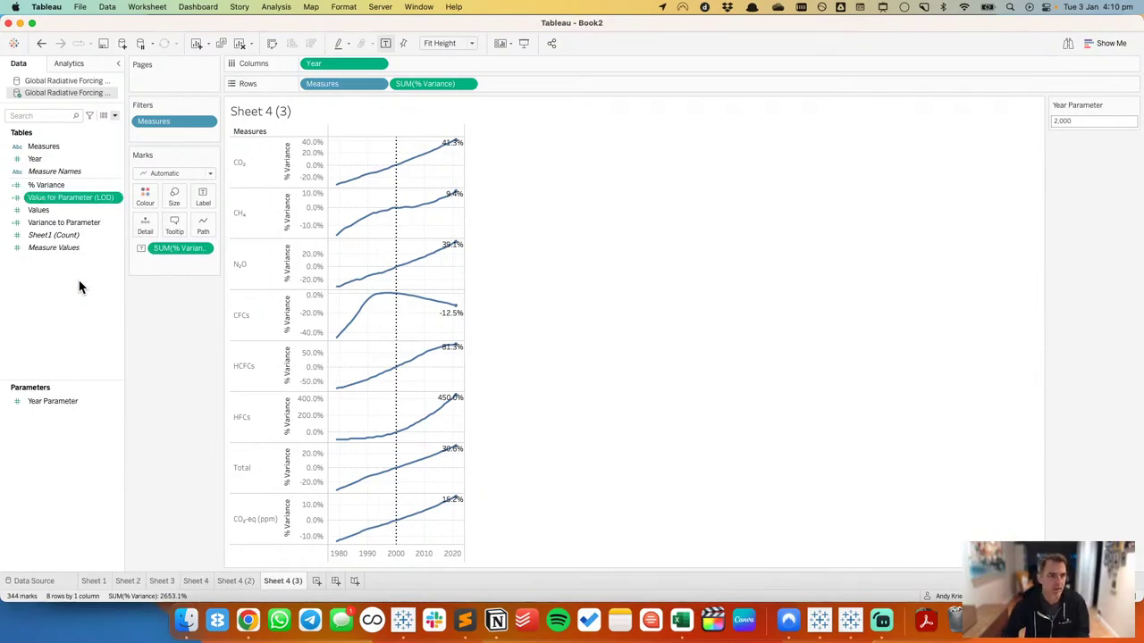
right_click(73, 205)
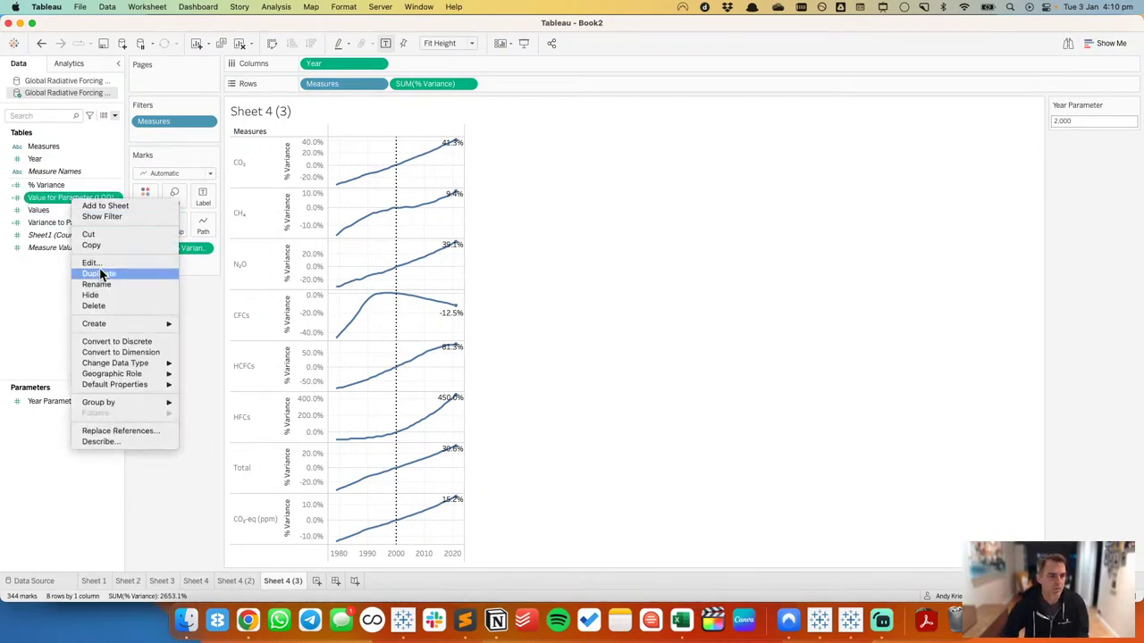
click(101, 270)
right_click(71, 211)
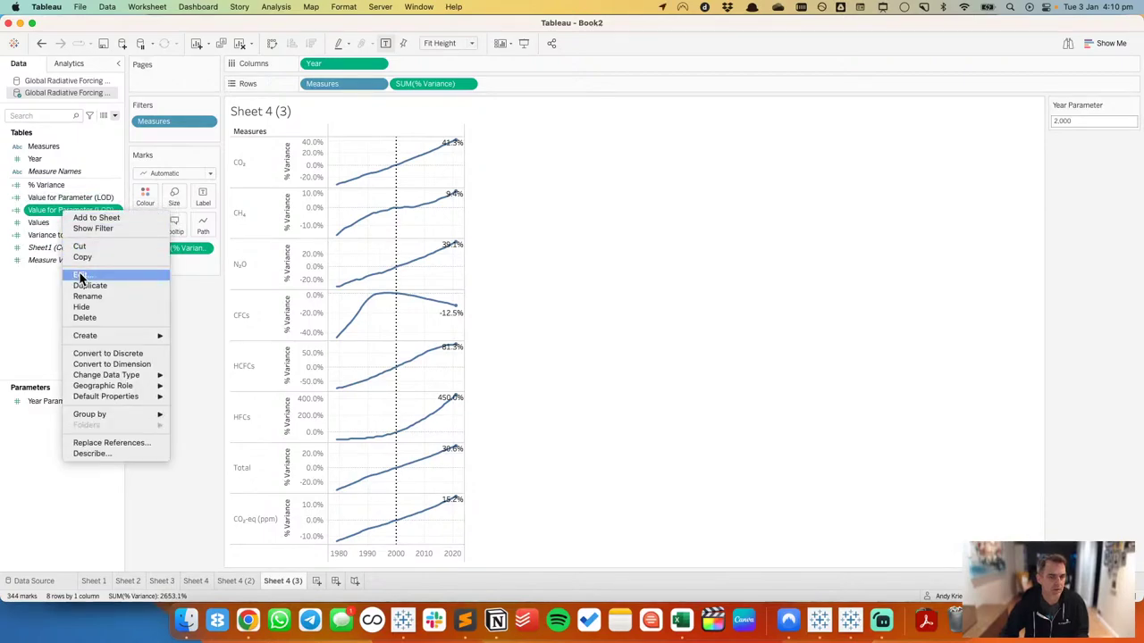
click(31, 280)
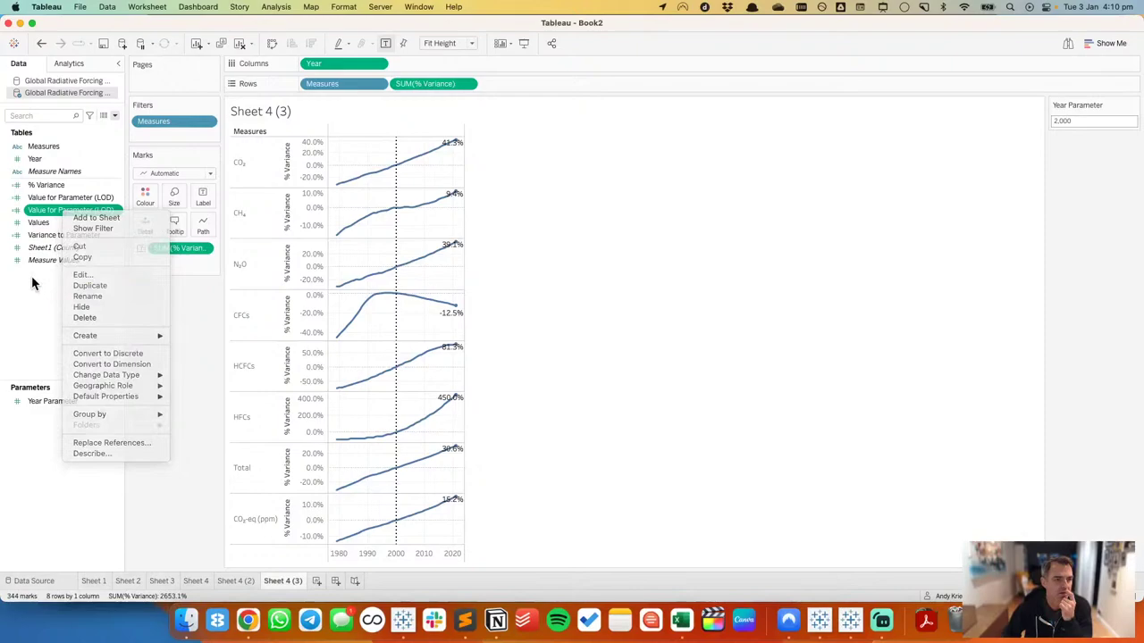
click(41, 43)
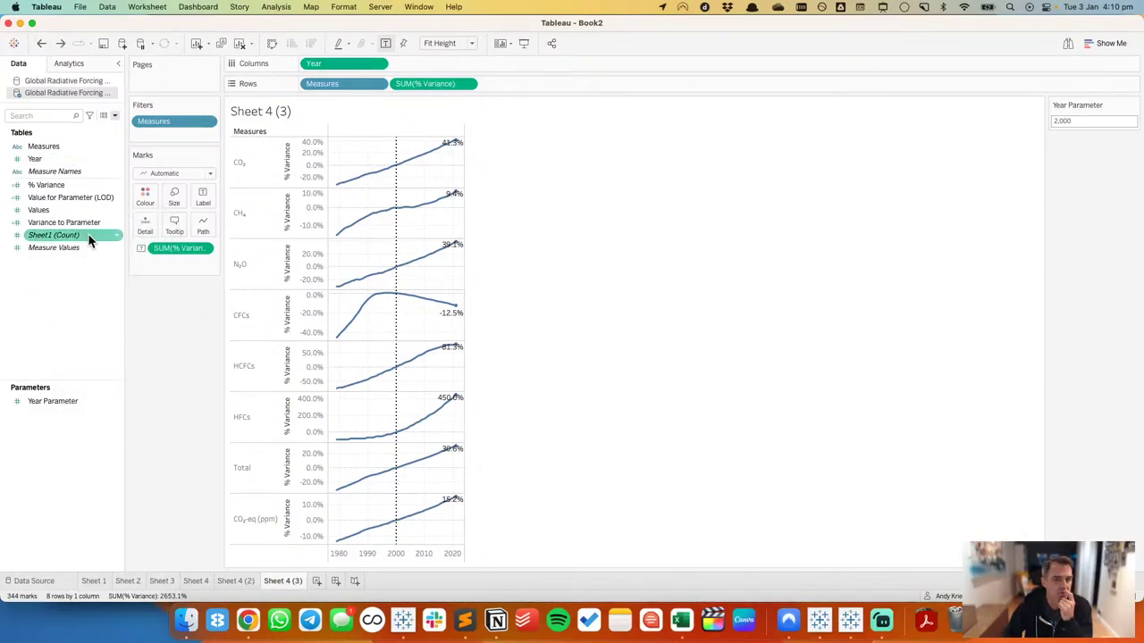
double_click(504, 83)
text(AVG()
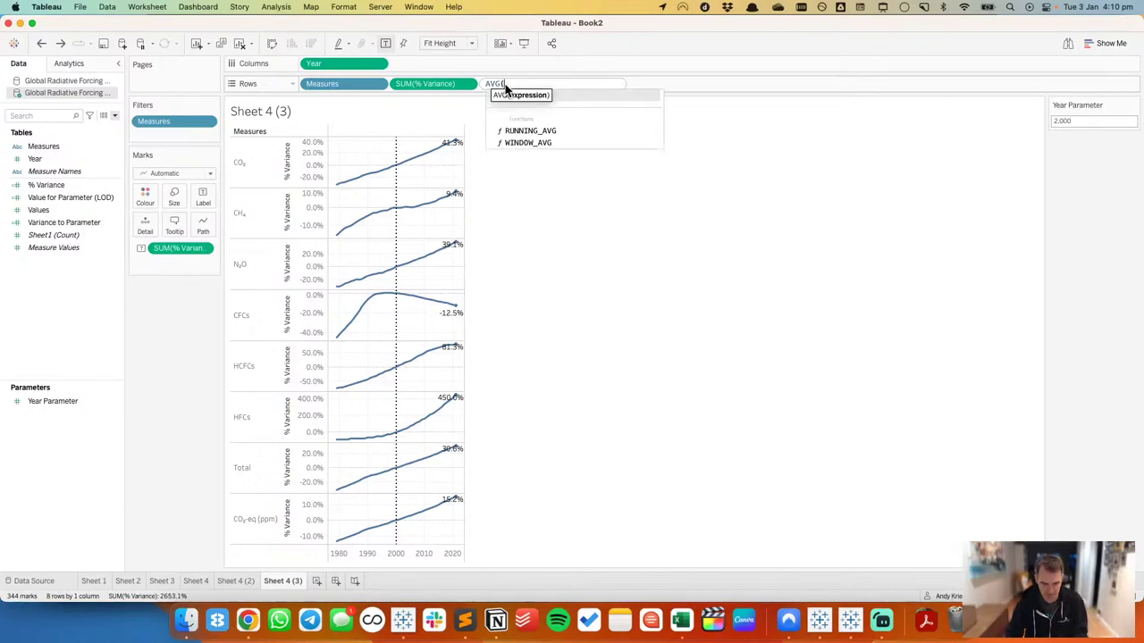
text(0))
key(Return)
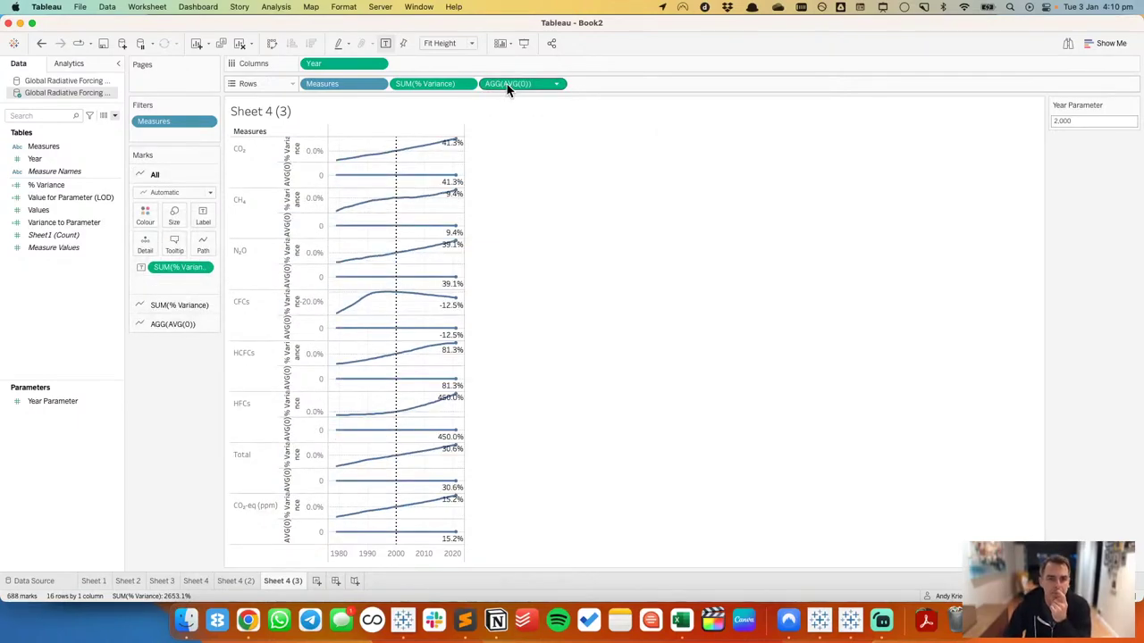
click(556, 84)
click(522, 211)
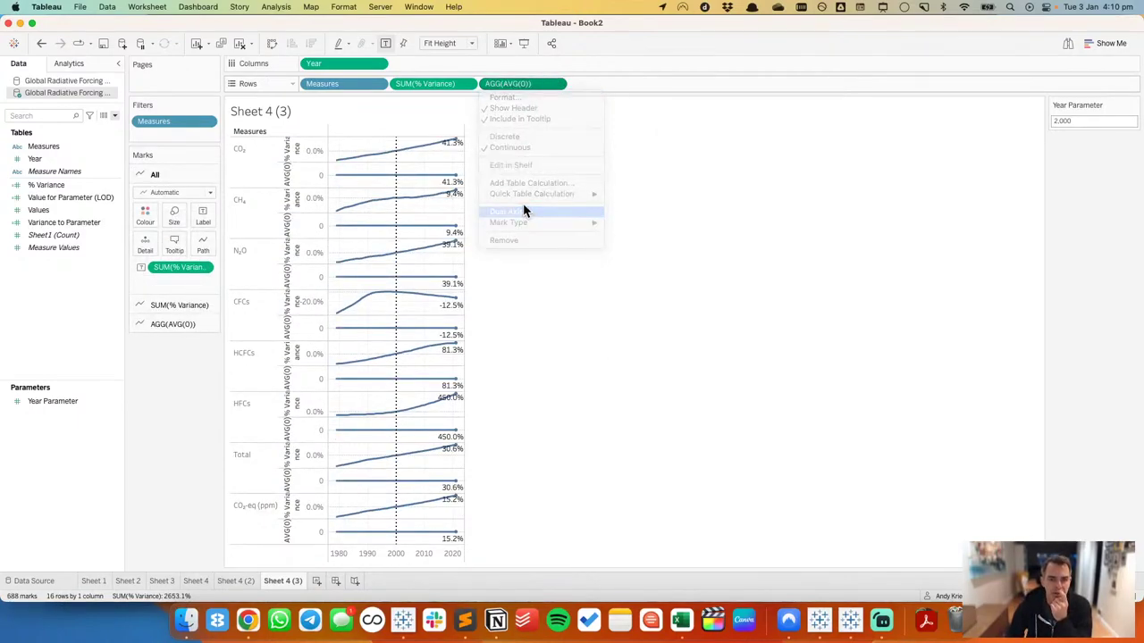
right_click(499, 171)
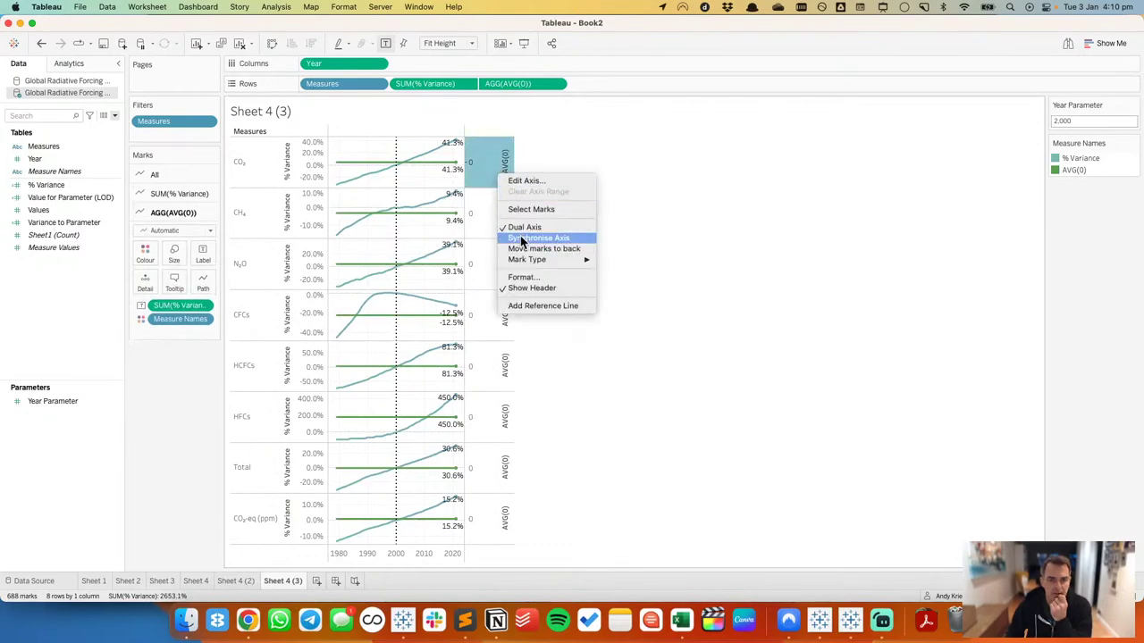
click(523, 239)
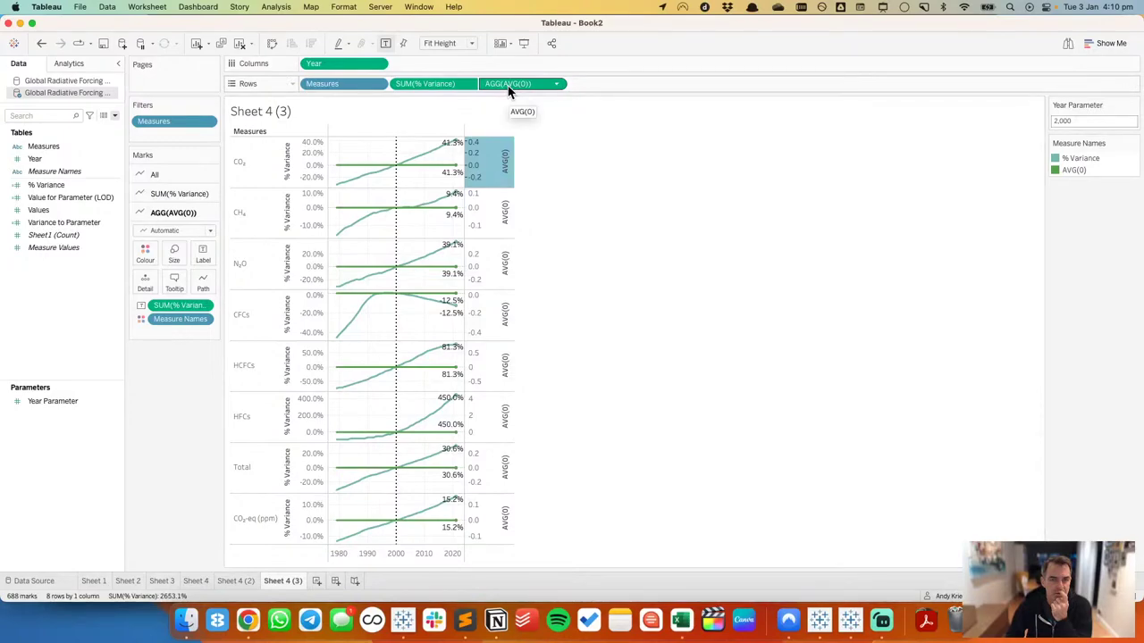
drag(509, 83, 447, 17)
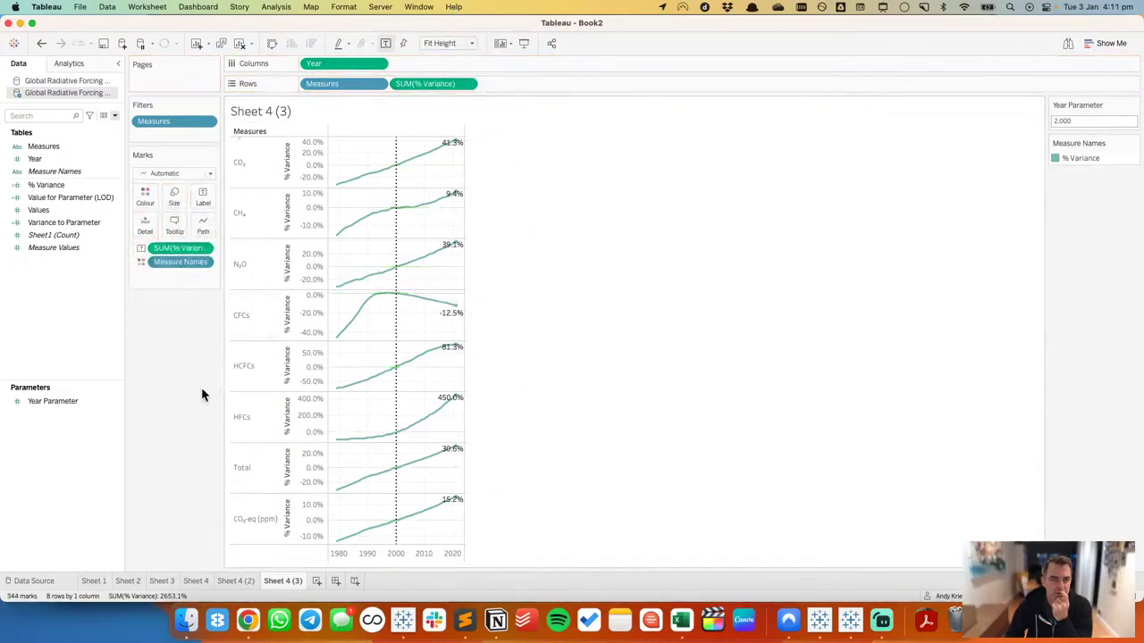
Step: Create a calculated field named Zero and begin its formula with the condition IF [Year]=[Year Parameter]
right_click(33, 320)
click(76, 323)
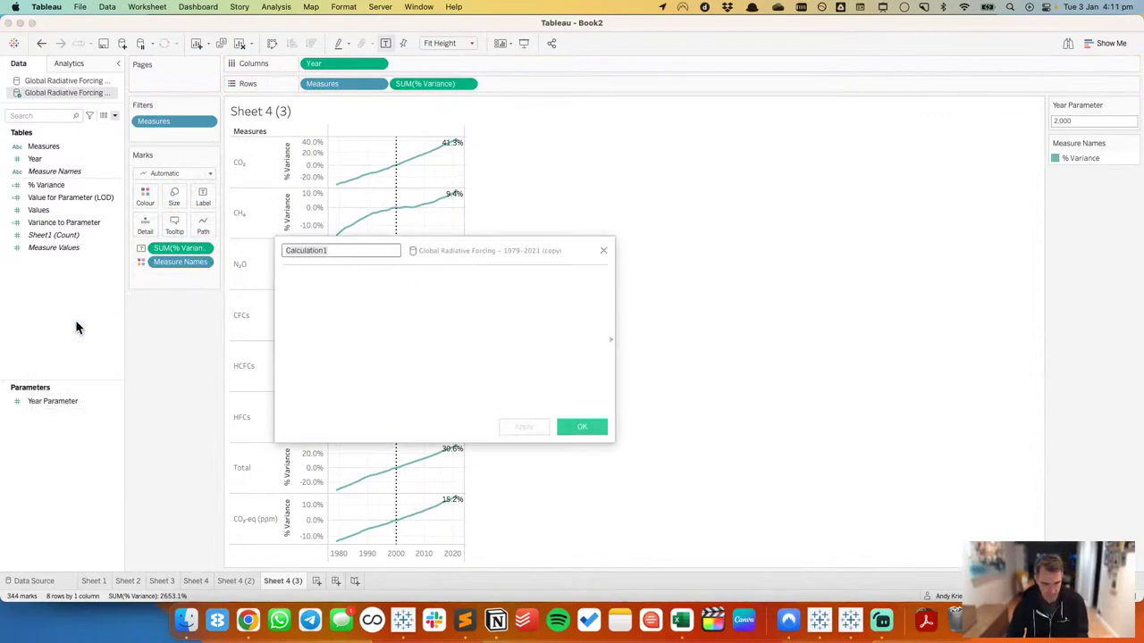
text(Zero)
click(414, 367)
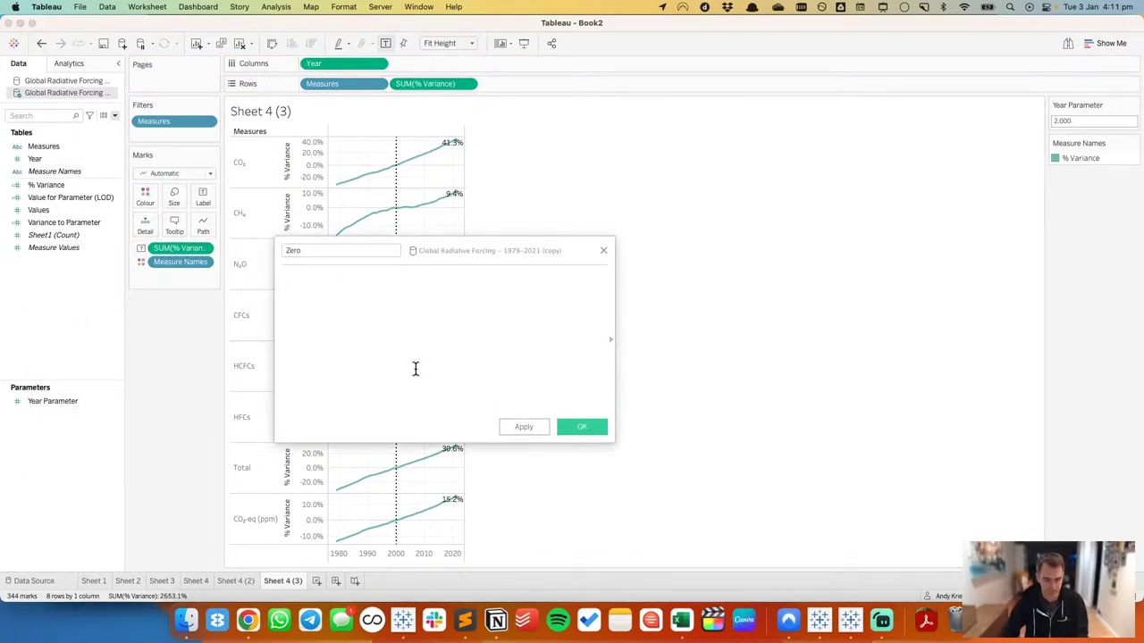
text(if ye)
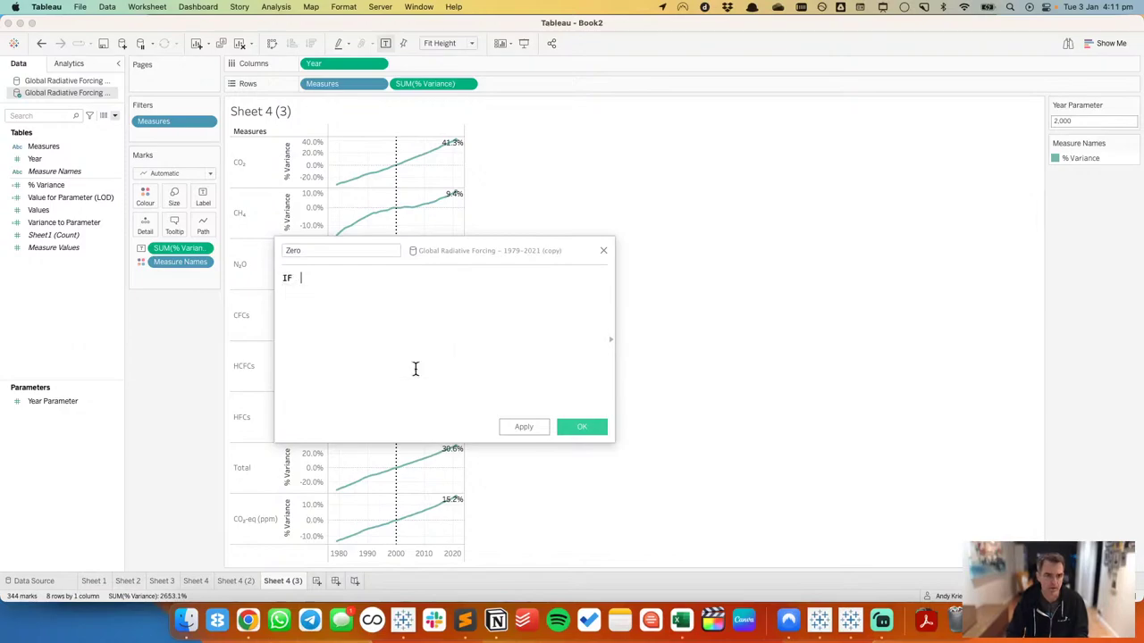
key(Return)
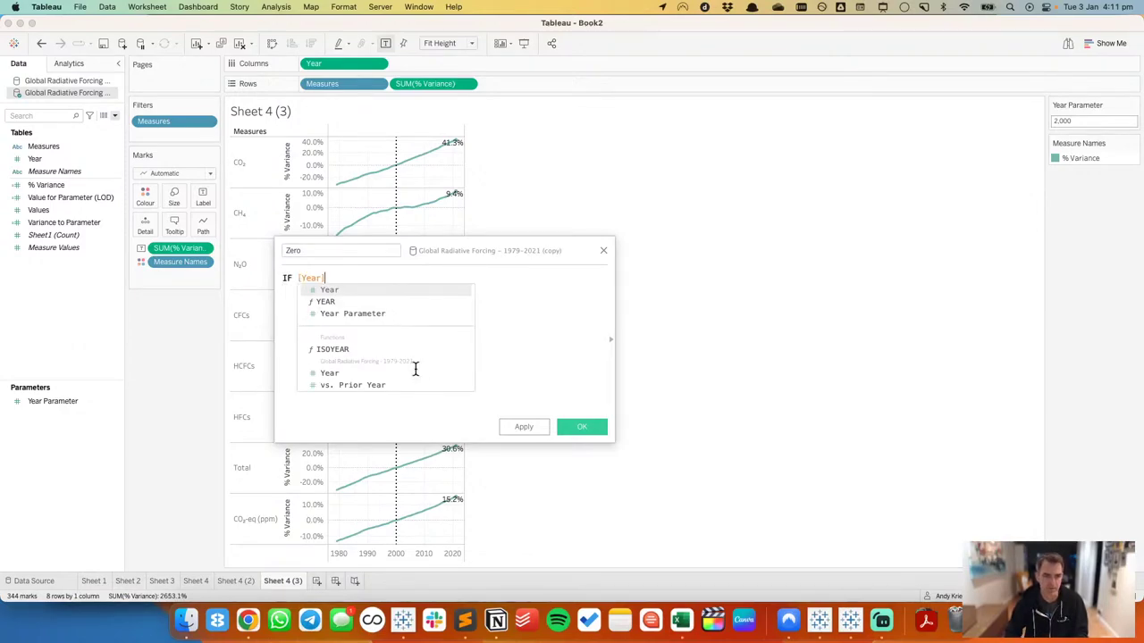
text(=year)
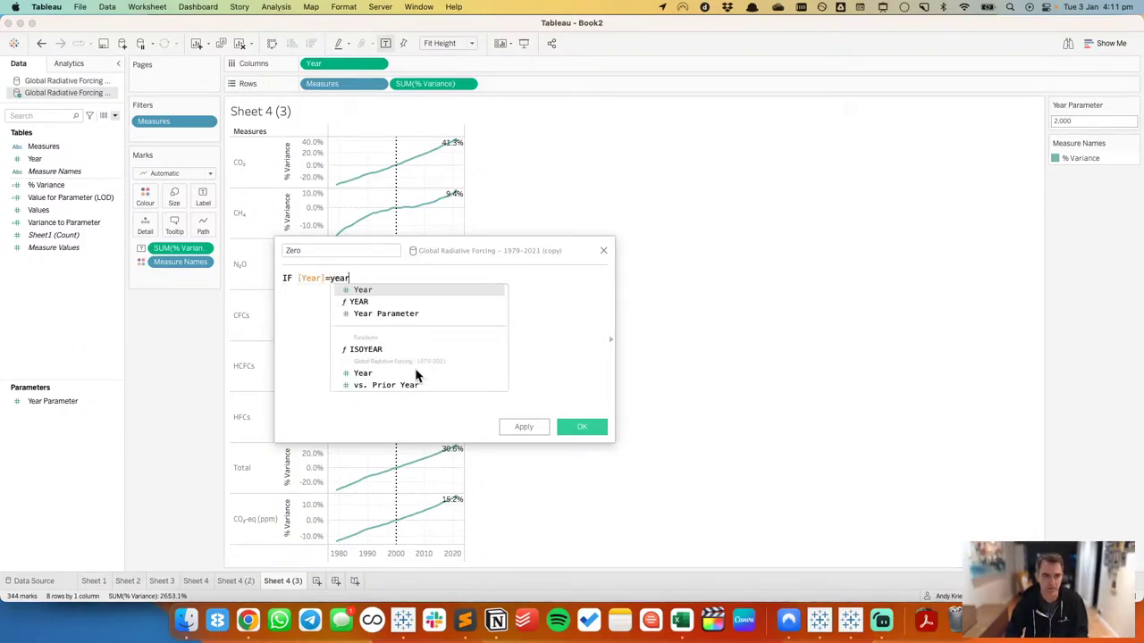
key(Down)
key(Down)
key(Return)
key(Return)
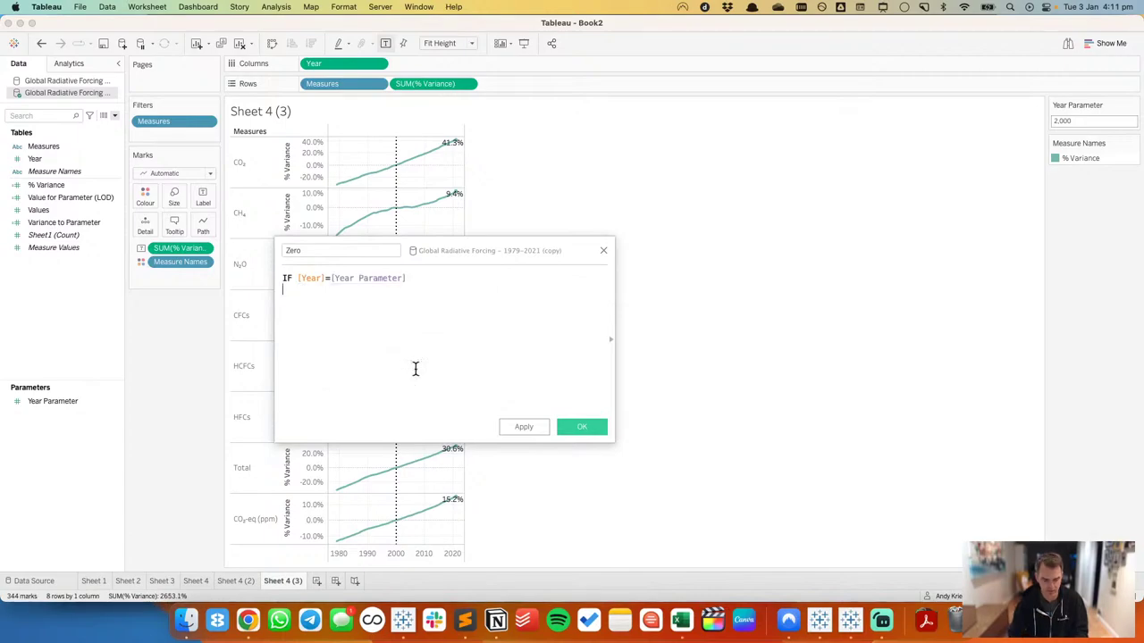
Step: Complete the Zero formula with THEN 0 END and save the calculated field
text(thenn)
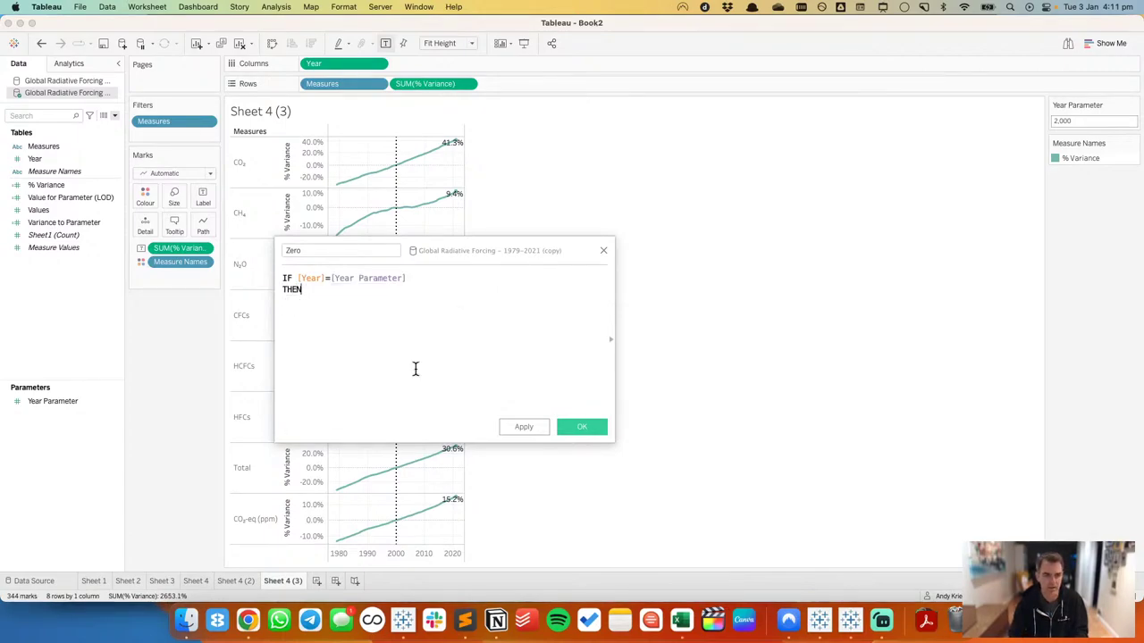
key(Return)
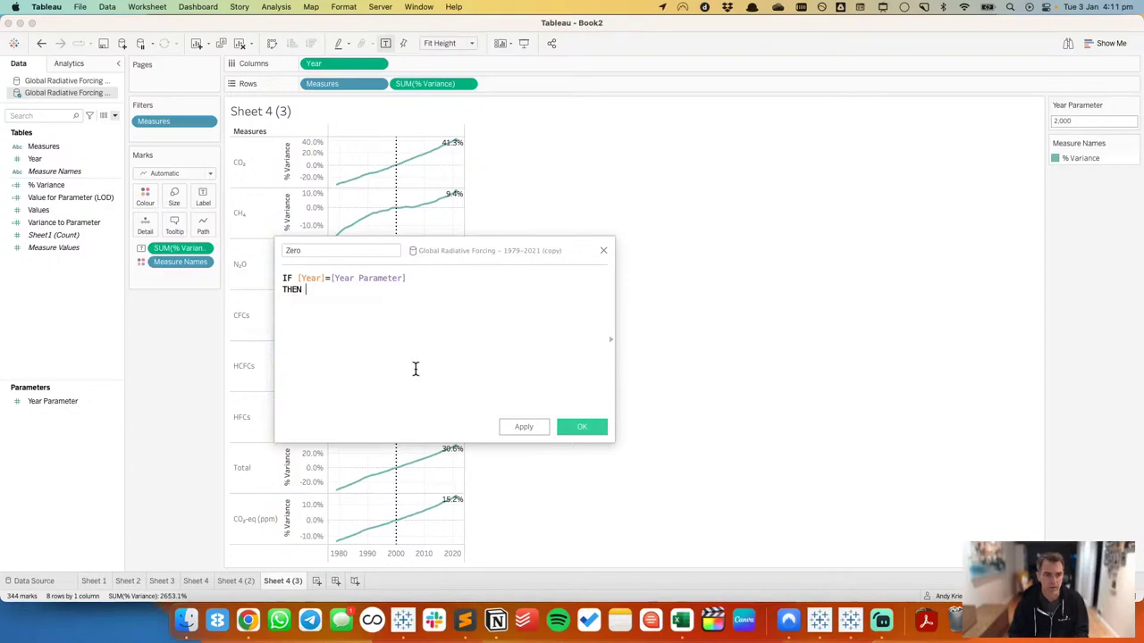
text(0)
key(Return)
text(end)
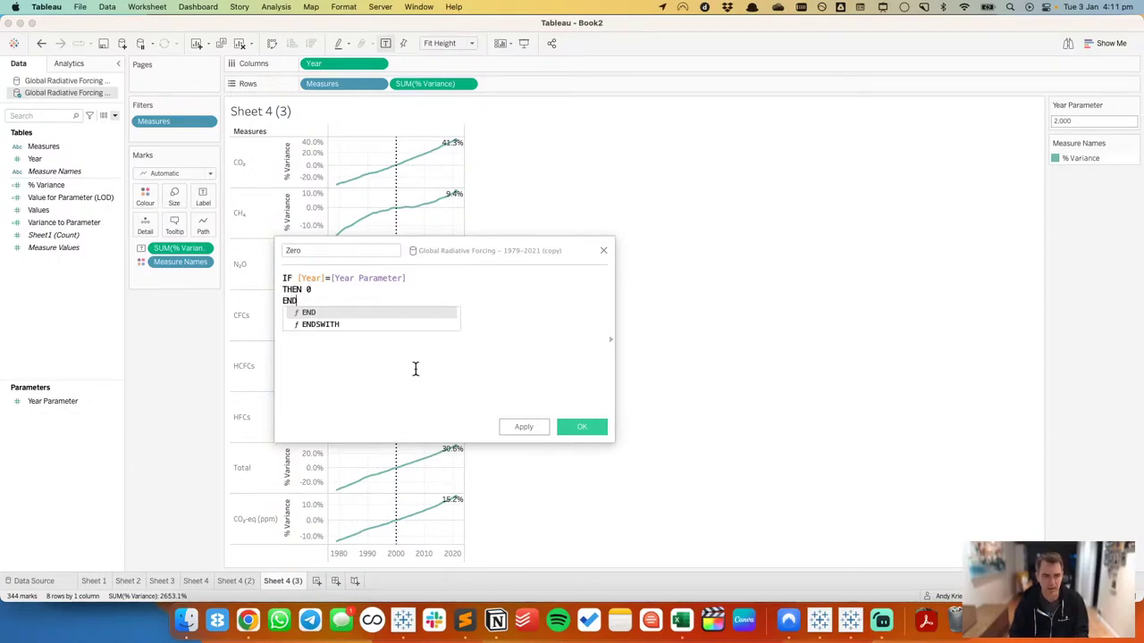
key(Return)
click(563, 426)
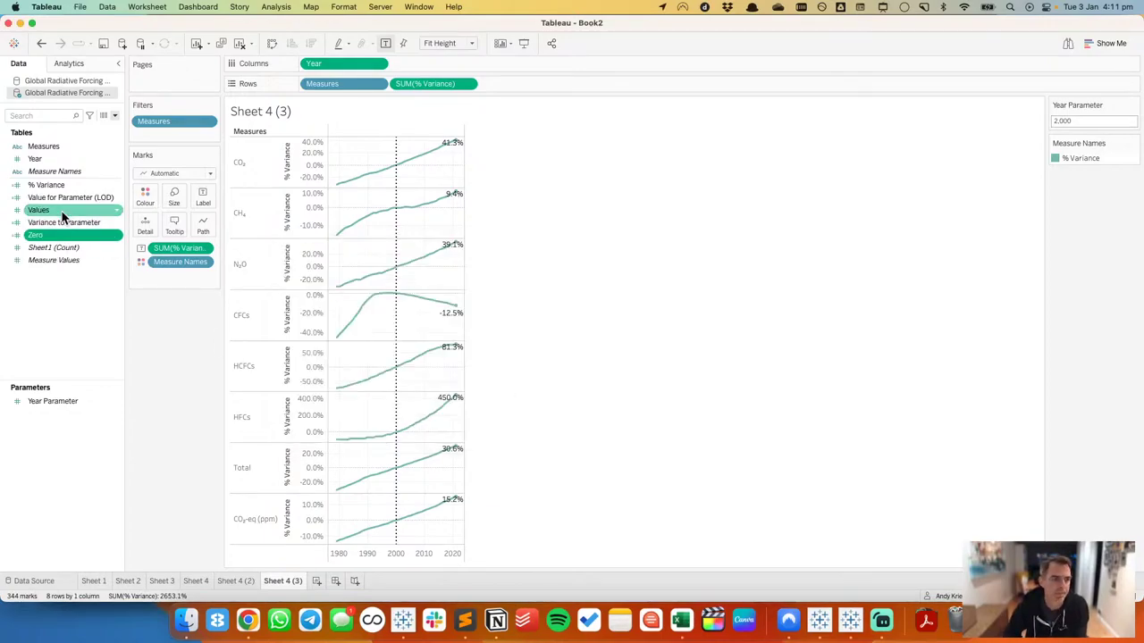
Step: Add Zero to the % Variance chart as a synchronised dual axis and set its mark type to Circle
drag(53, 240, 454, 172)
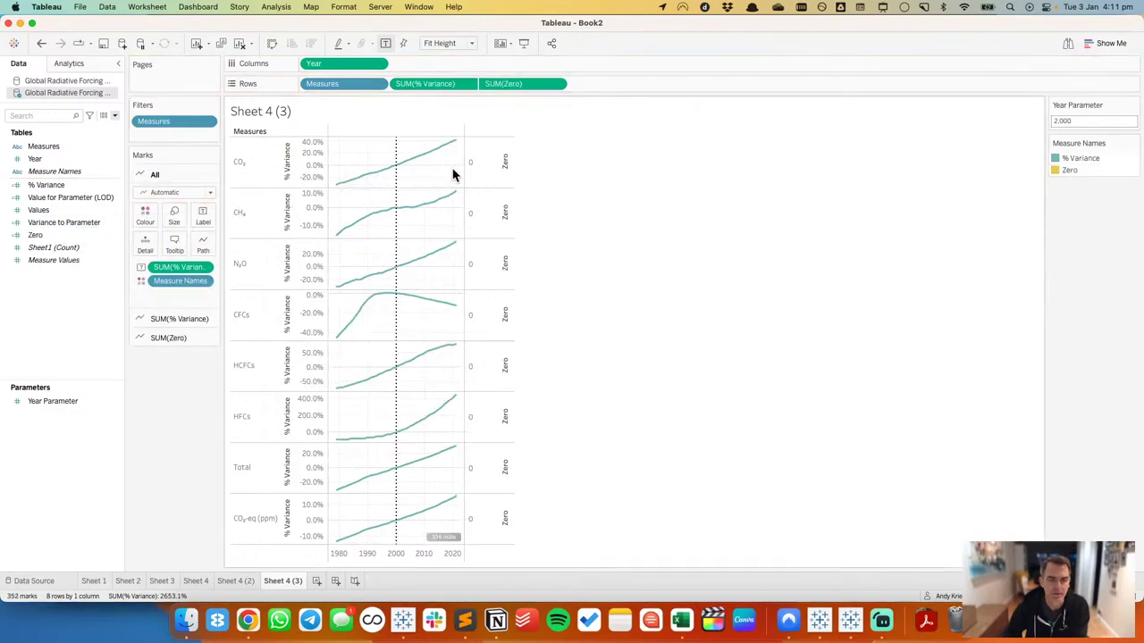
right_click(489, 169)
click(515, 221)
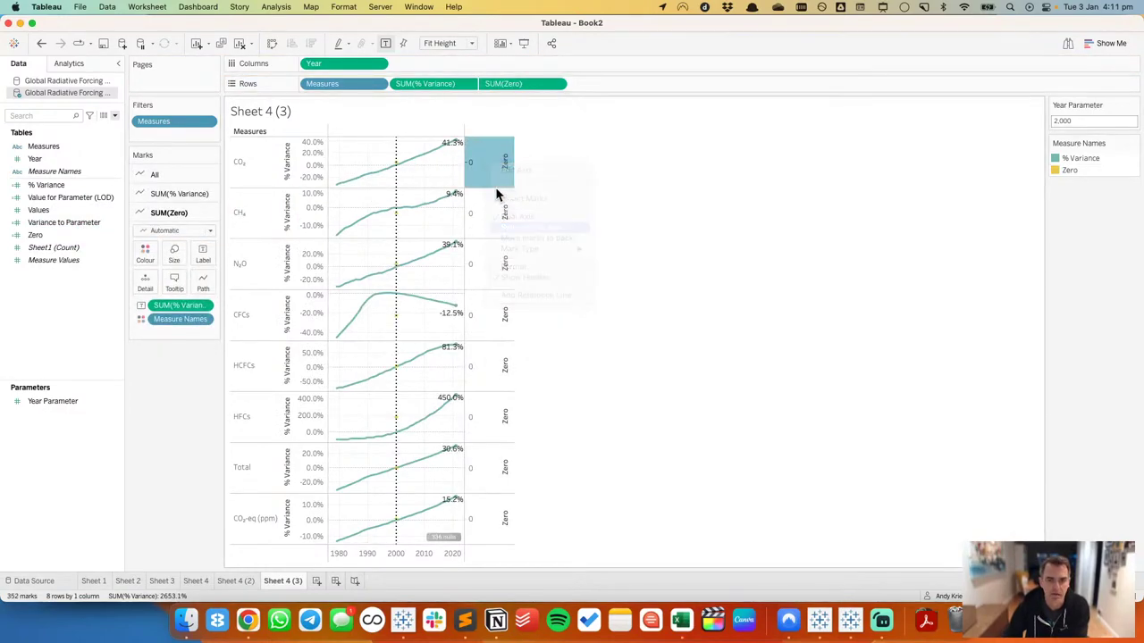
right_click(489, 169)
mouse_move(527, 251)
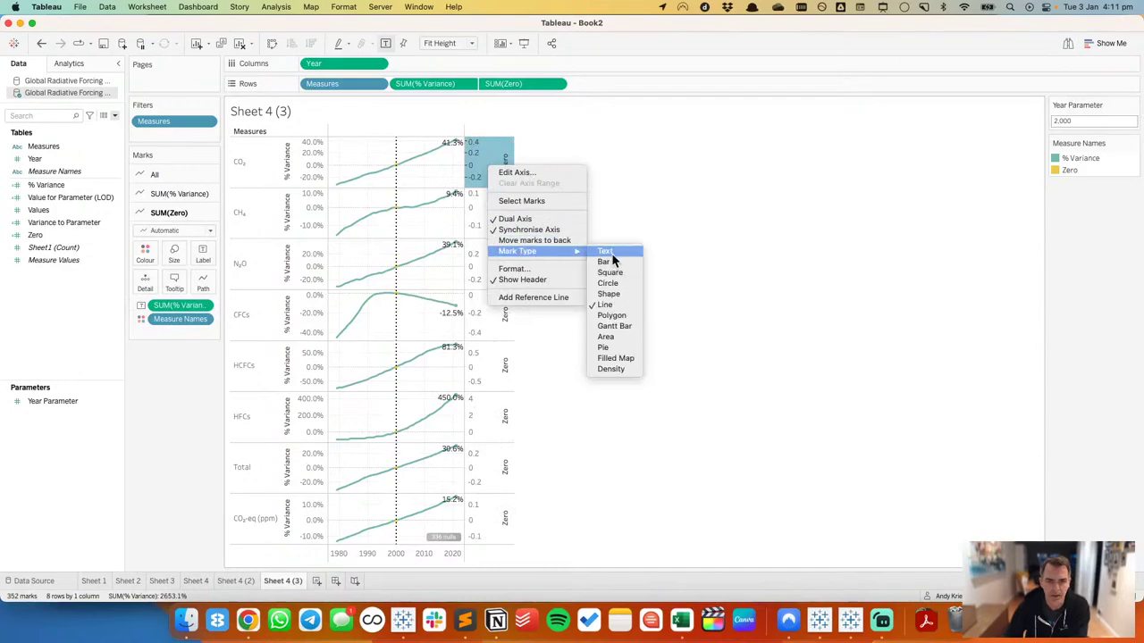
click(611, 282)
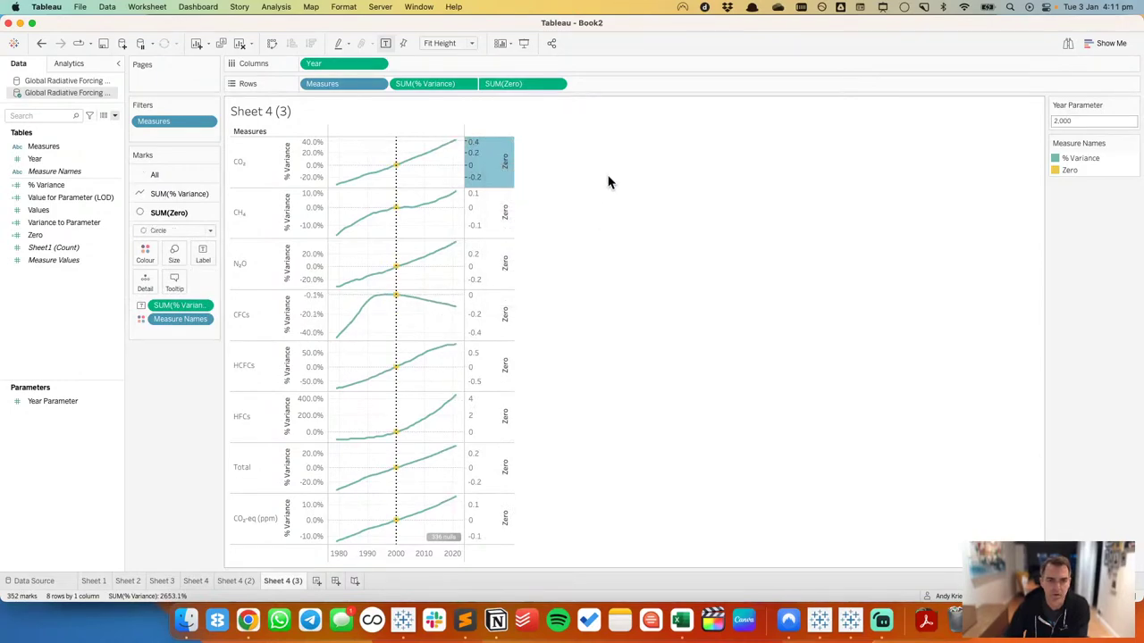
click(353, 151)
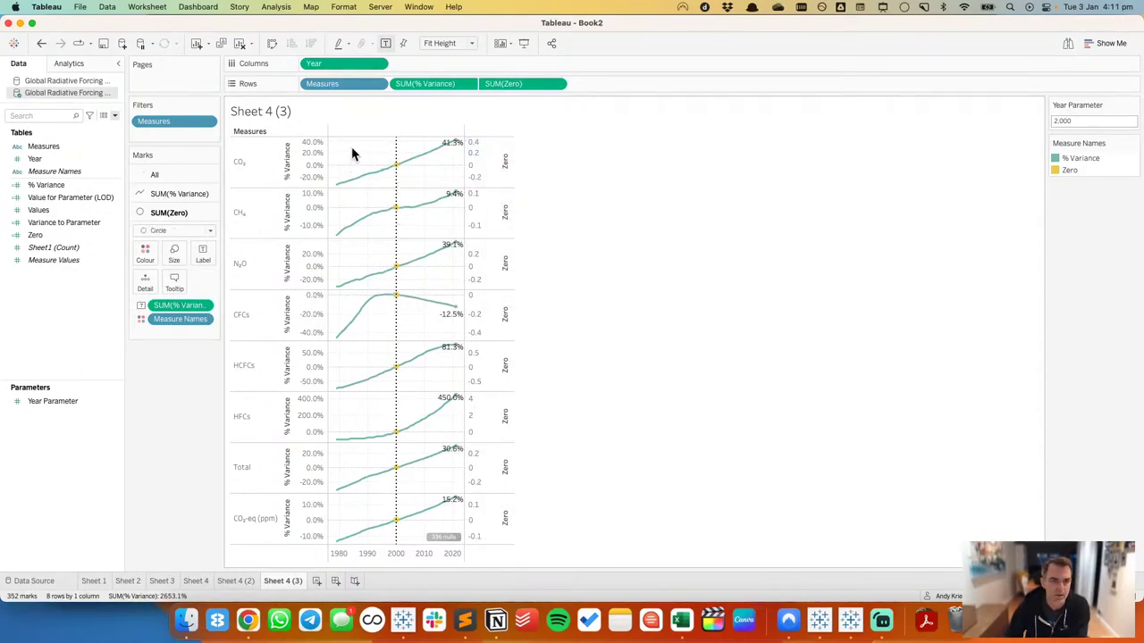
Step: Hide the header of the secondary Zero axis
right_click(311, 166)
mouse_move(367, 240)
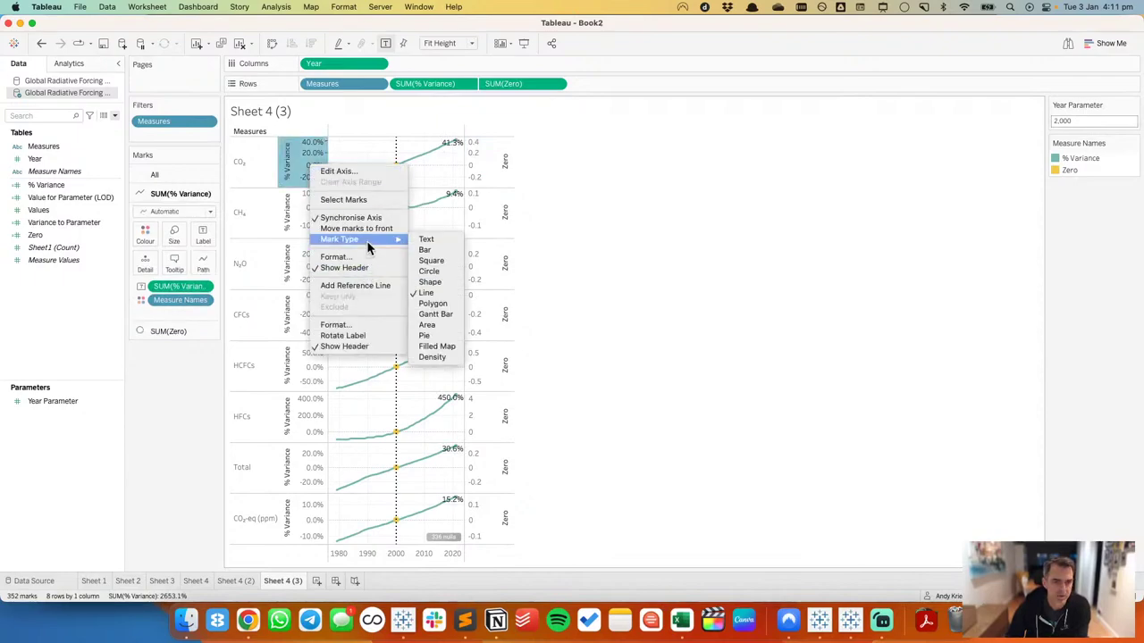
click(607, 291)
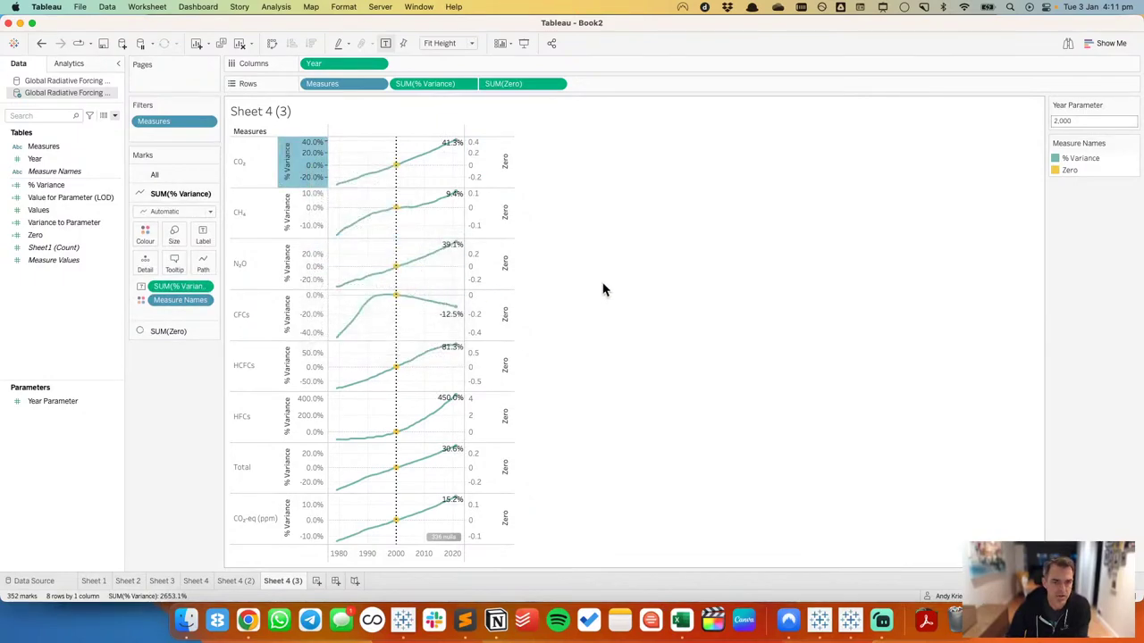
right_click(506, 176)
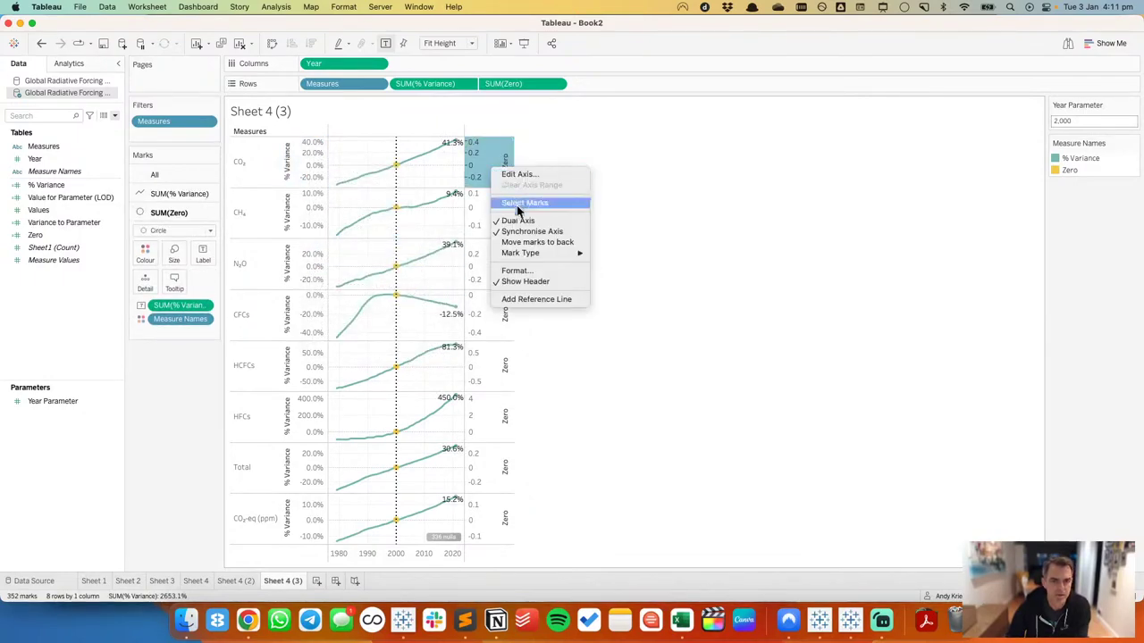
click(523, 279)
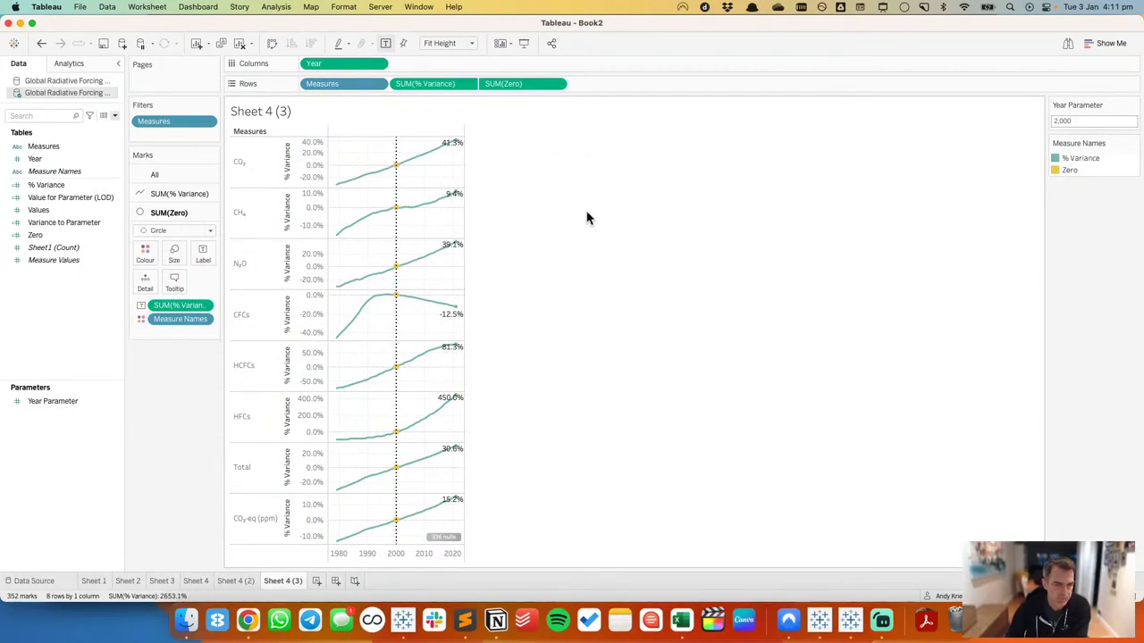
Step: Remove Measure Names from the colour of all marks, and colour the Zero circles black with no border
click(156, 175)
drag(168, 279, 159, 365)
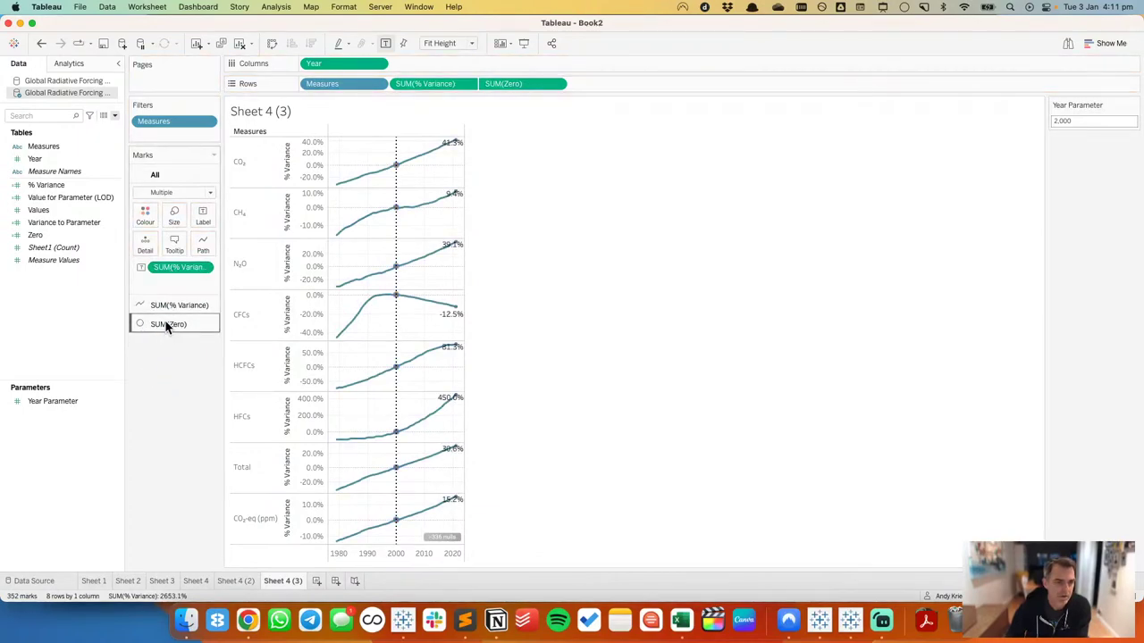
click(166, 326)
click(145, 253)
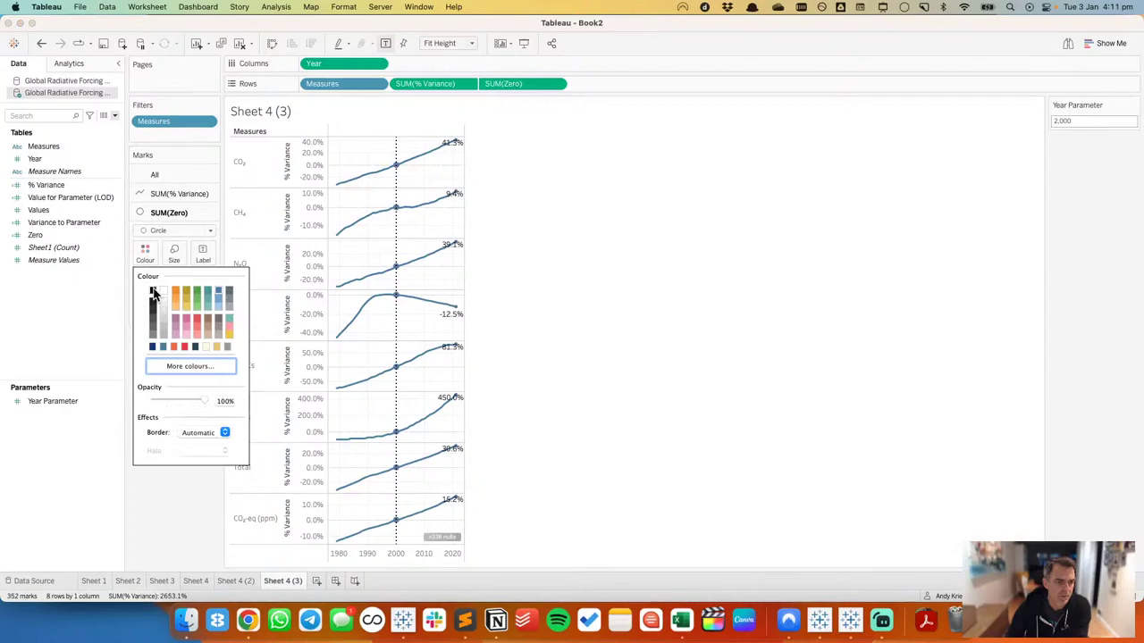
click(153, 291)
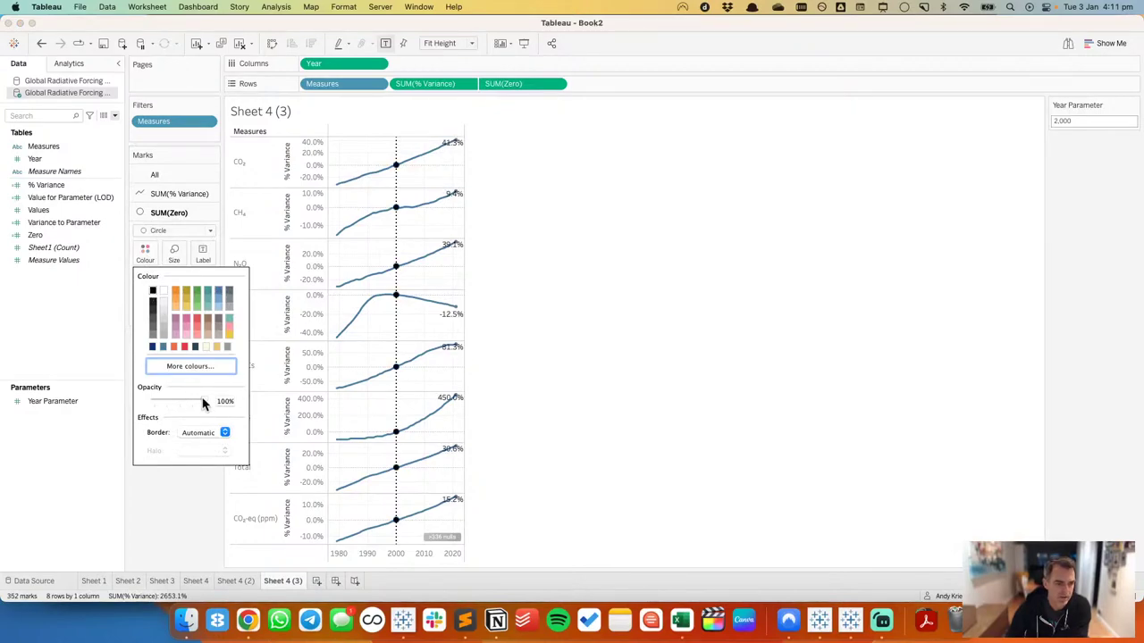
click(197, 432)
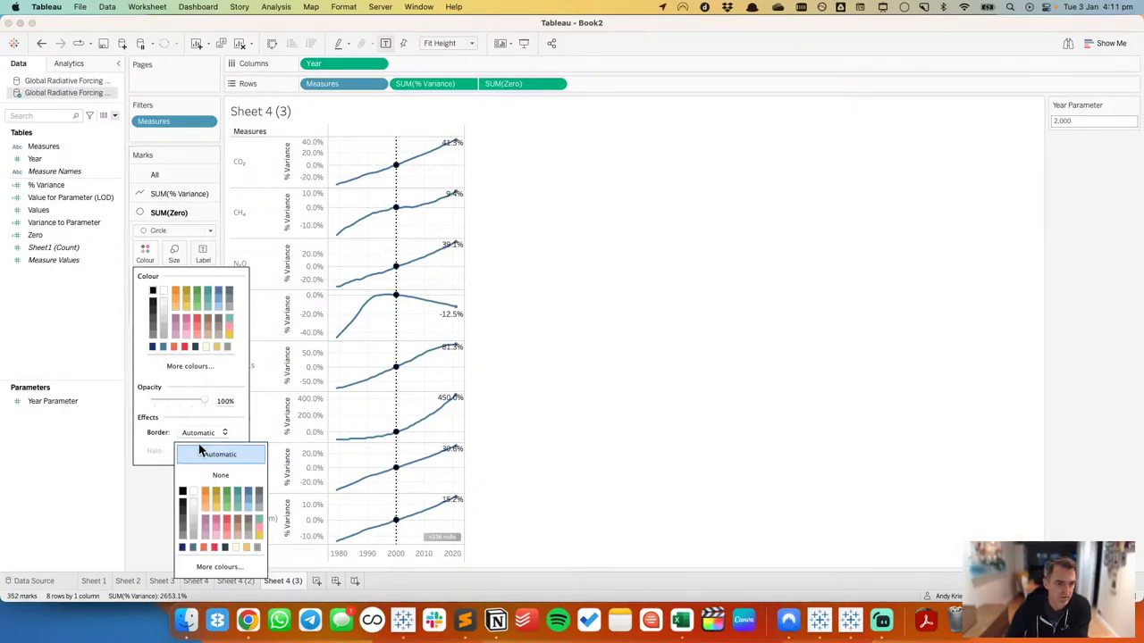
click(202, 482)
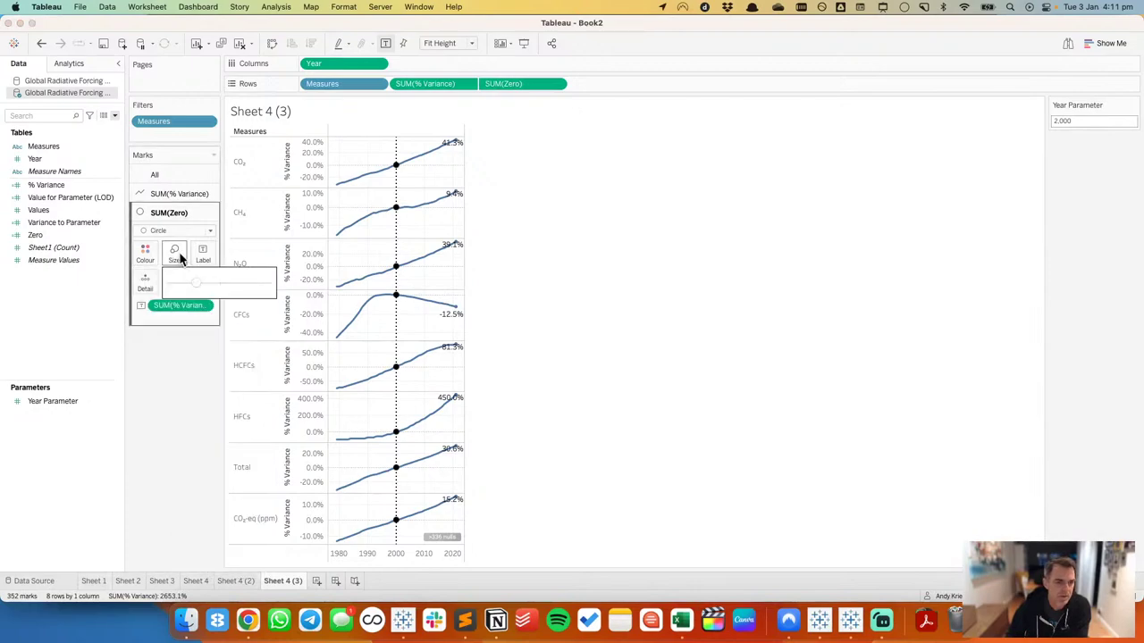
Step: Make the Zero circles slightly smaller and hide the null values indicator on the chart
mouse_move(193, 283)
mouse_down()
mouse_move(180, 282)
mouse_move(195, 286)
mouse_up()
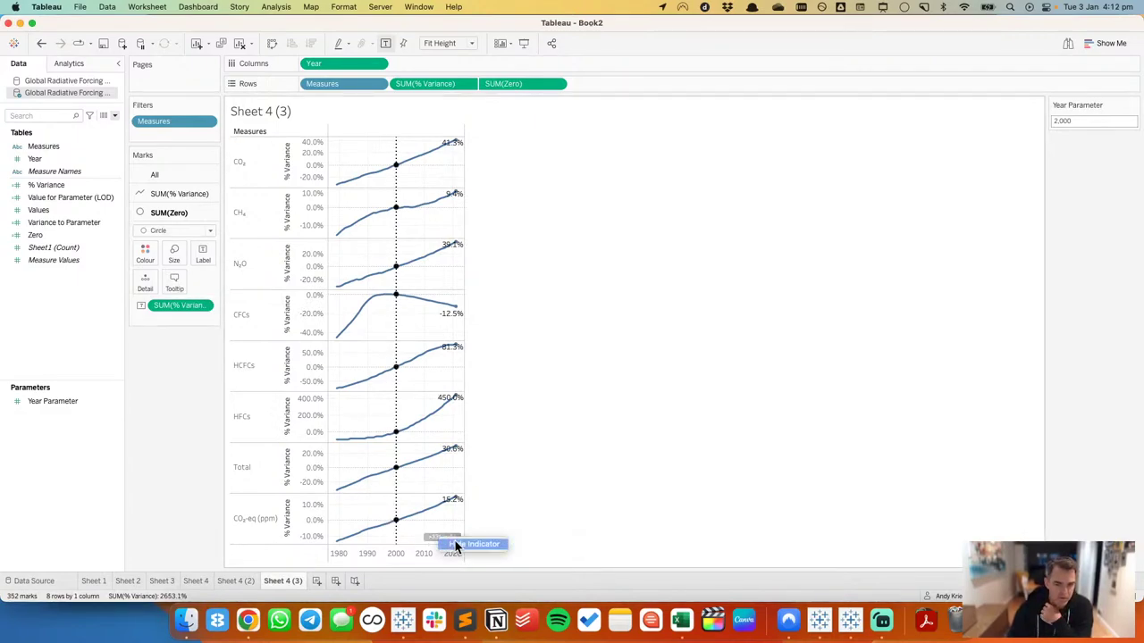
click(455, 540)
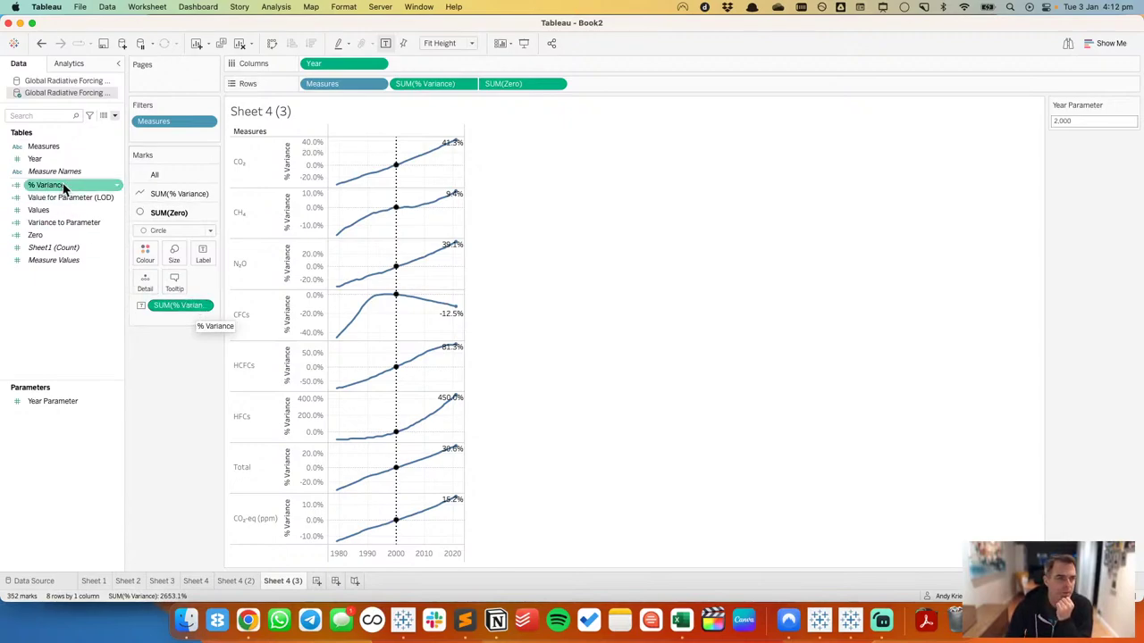
Step: Colour the % Variance lines by the % Variance measure and choose the Sunrise-Sunset Diverging palette
click(166, 196)
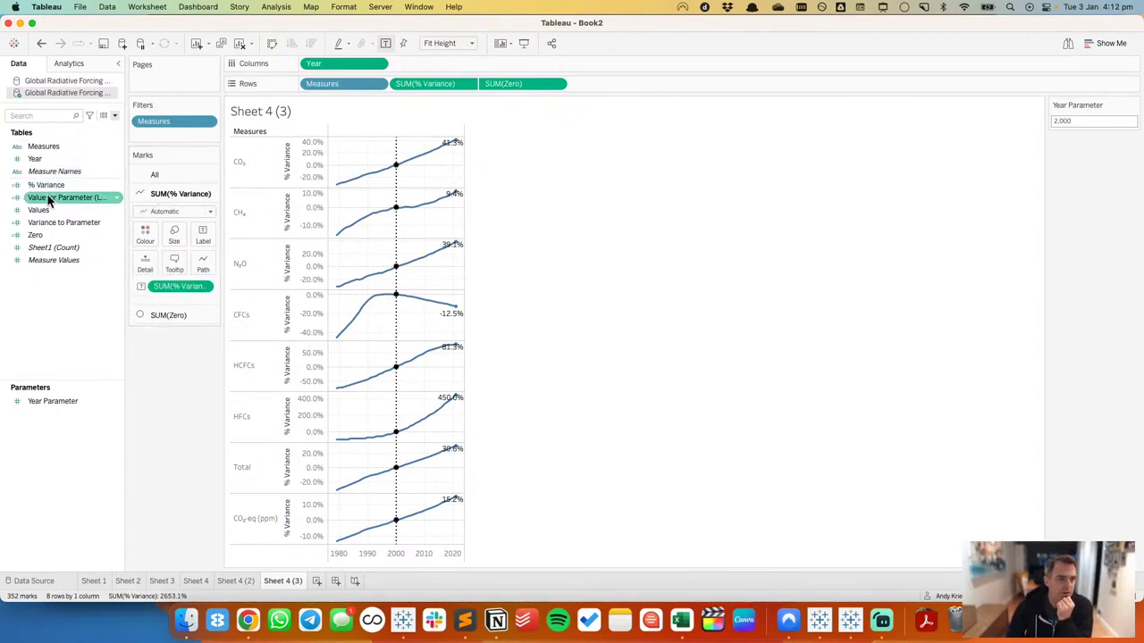
drag(46, 185, 149, 234)
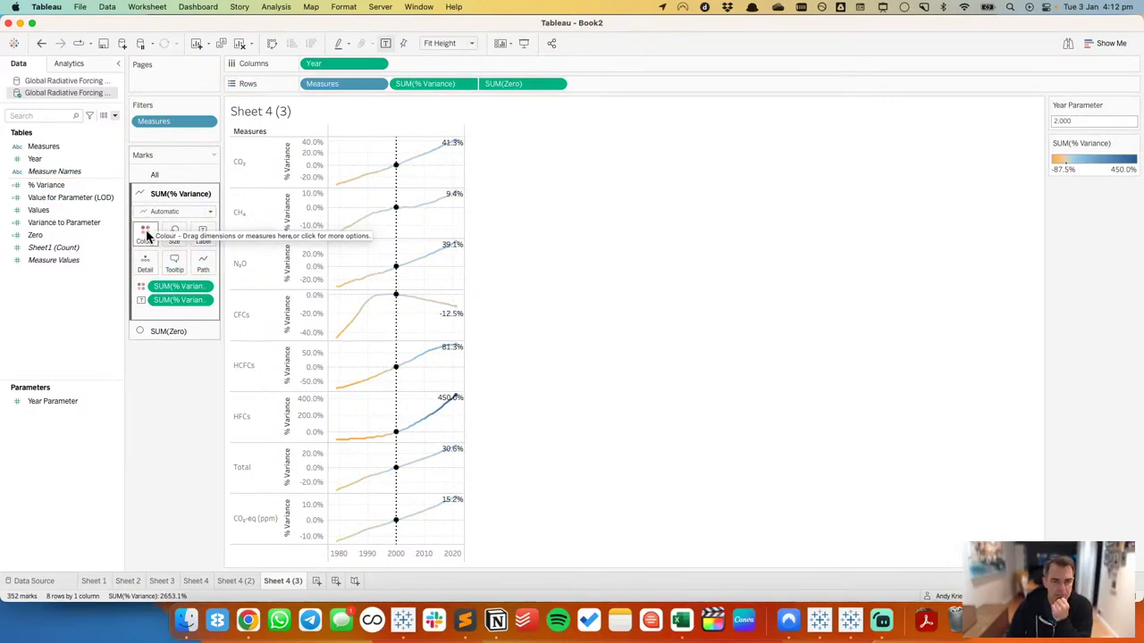
double_click(1085, 170)
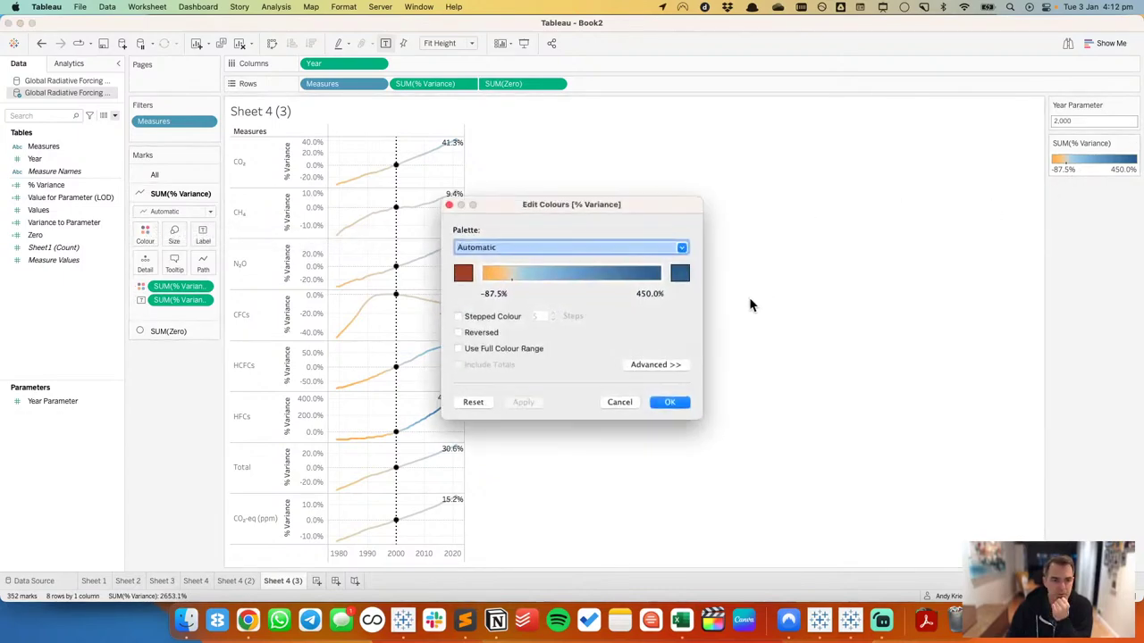
click(489, 247)
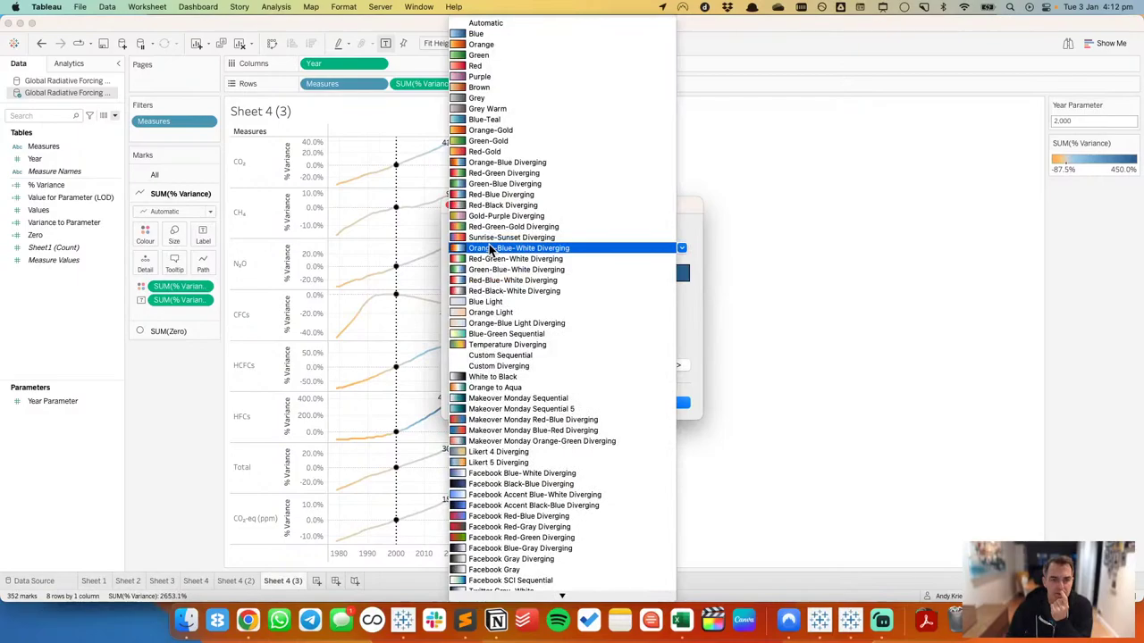
click(487, 237)
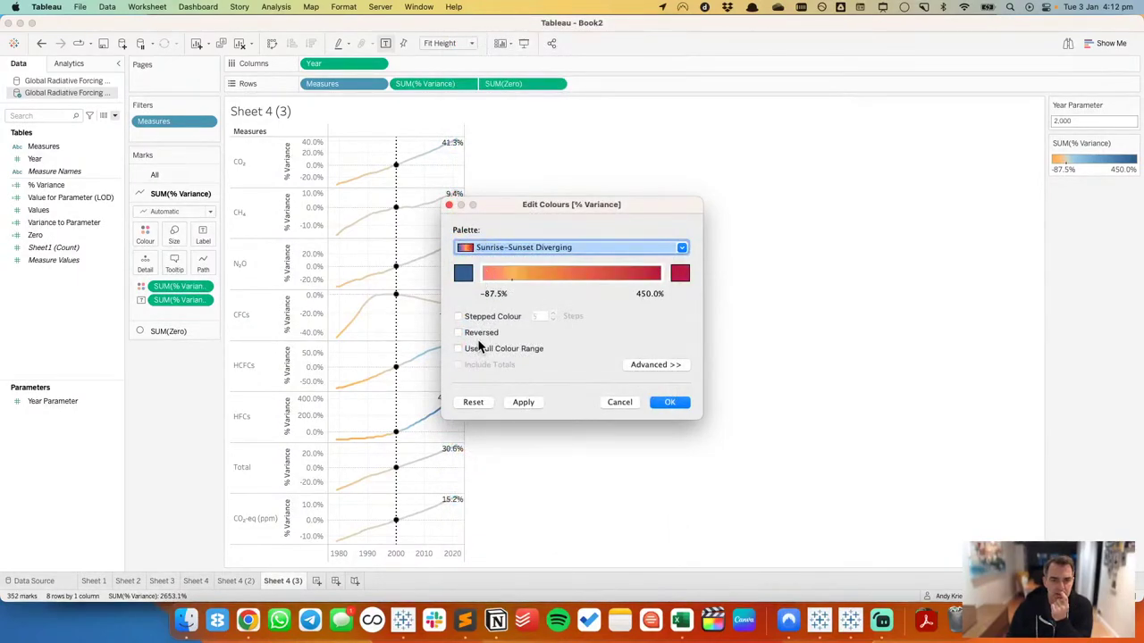
Step: Centre the % Variance colour scale at 0 and apply the full colour range to the lines
drag(538, 202, 695, 133)
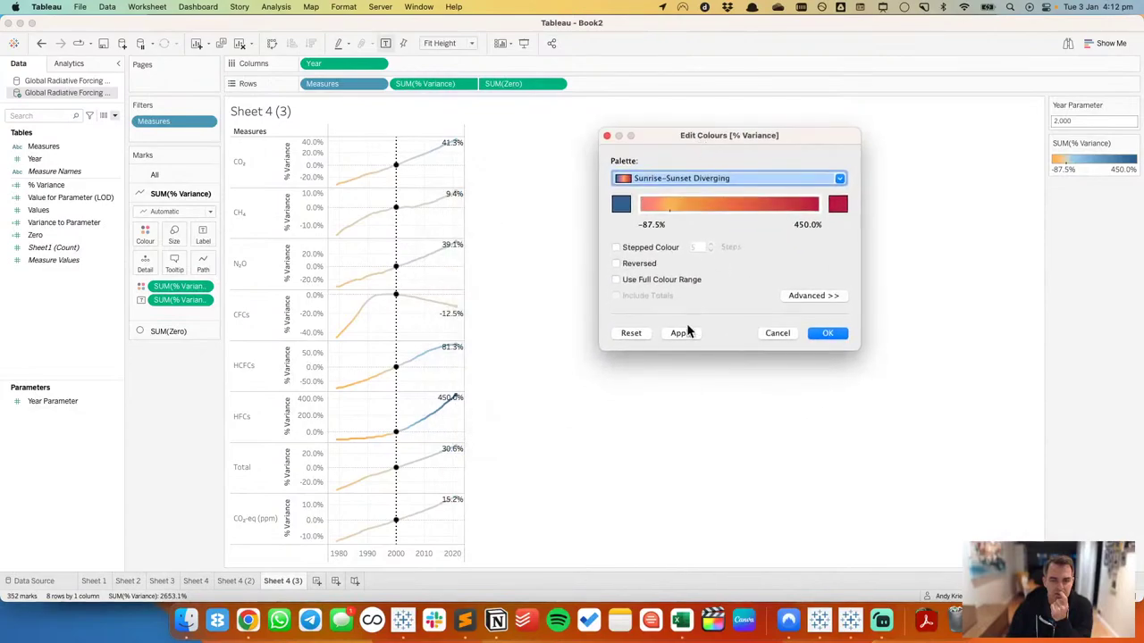
click(802, 297)
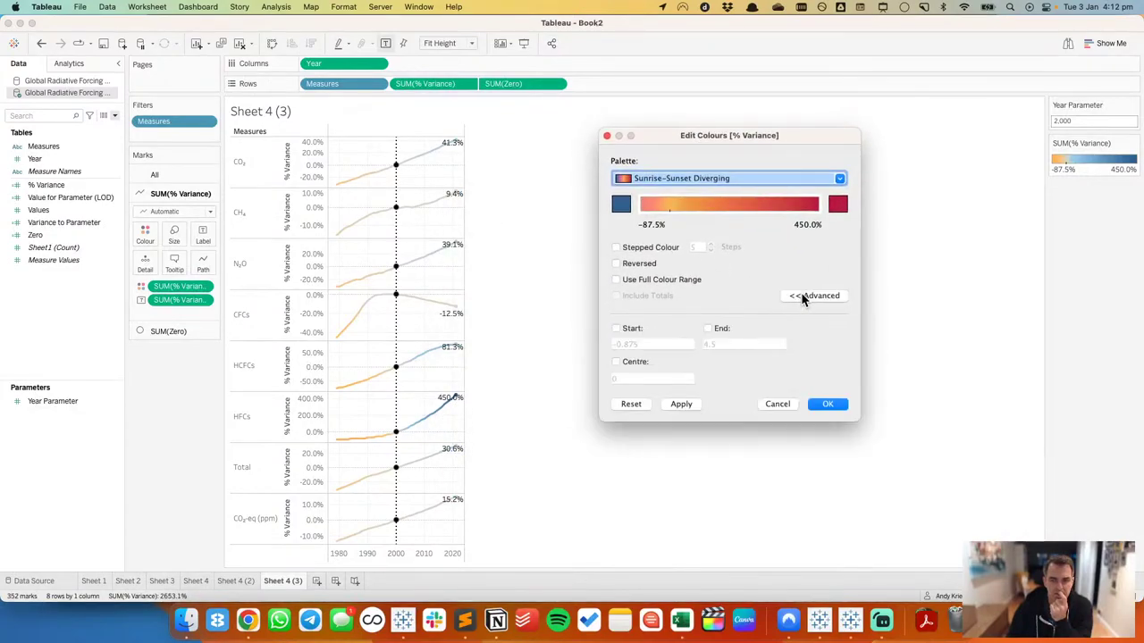
click(616, 362)
click(680, 404)
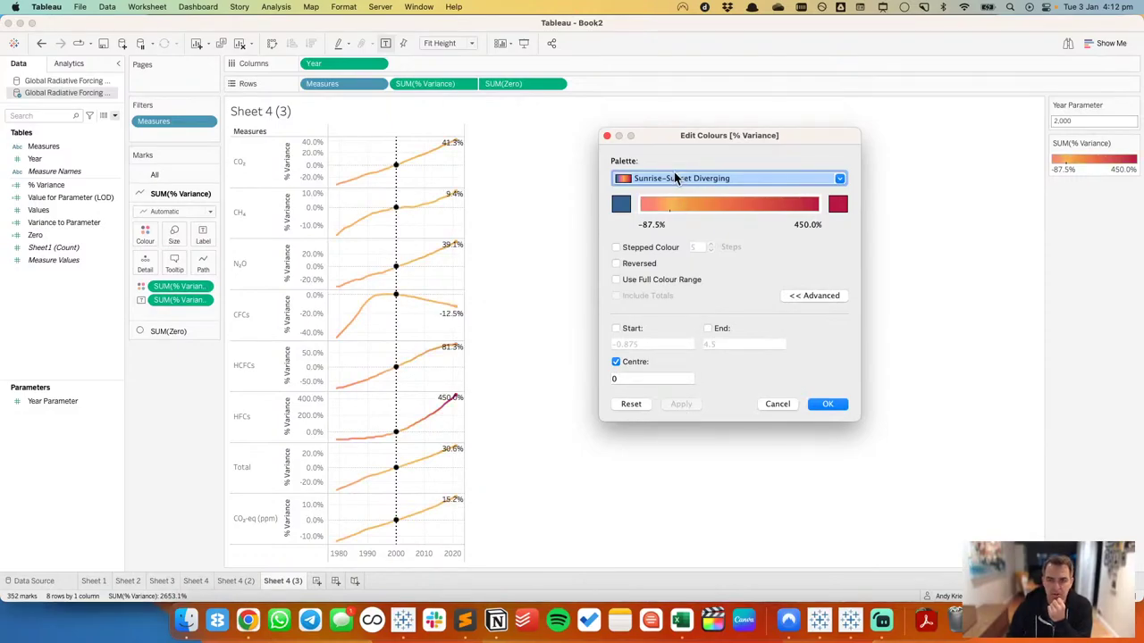
click(615, 280)
click(681, 404)
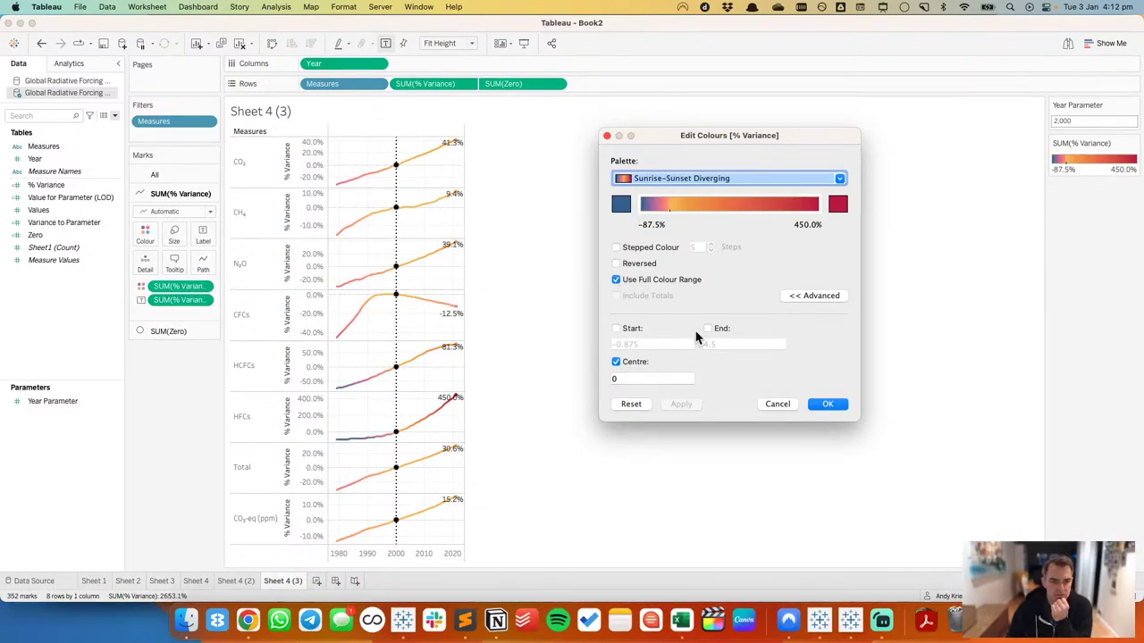
Step: Try the Makeover Monday Blue-Red Diverging palette on the % Variance lines
click(666, 180)
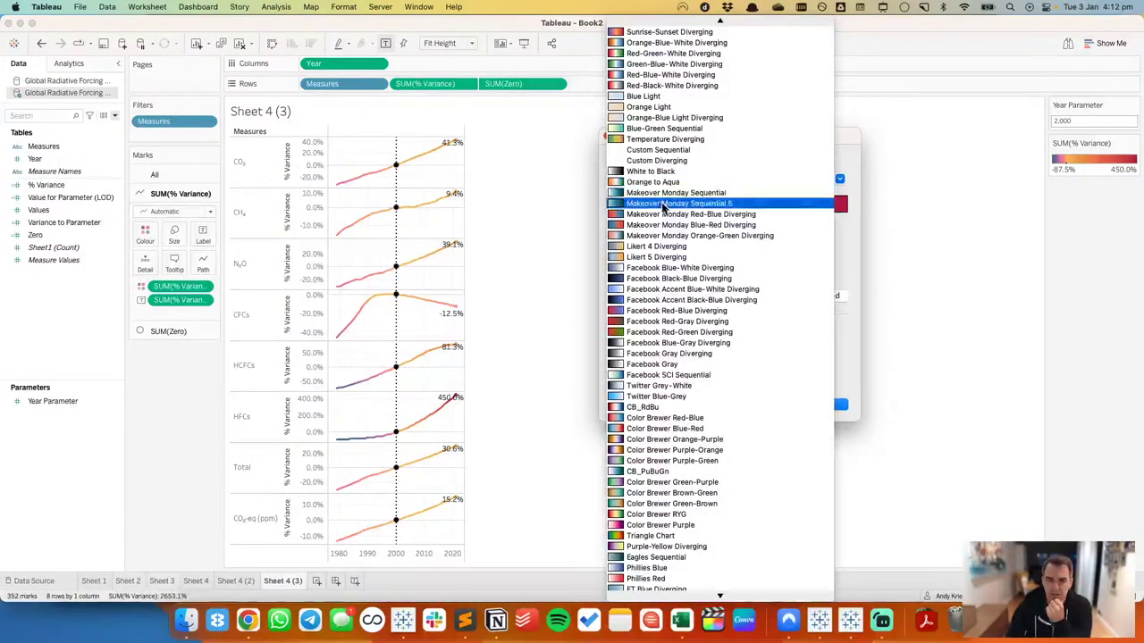
click(666, 214)
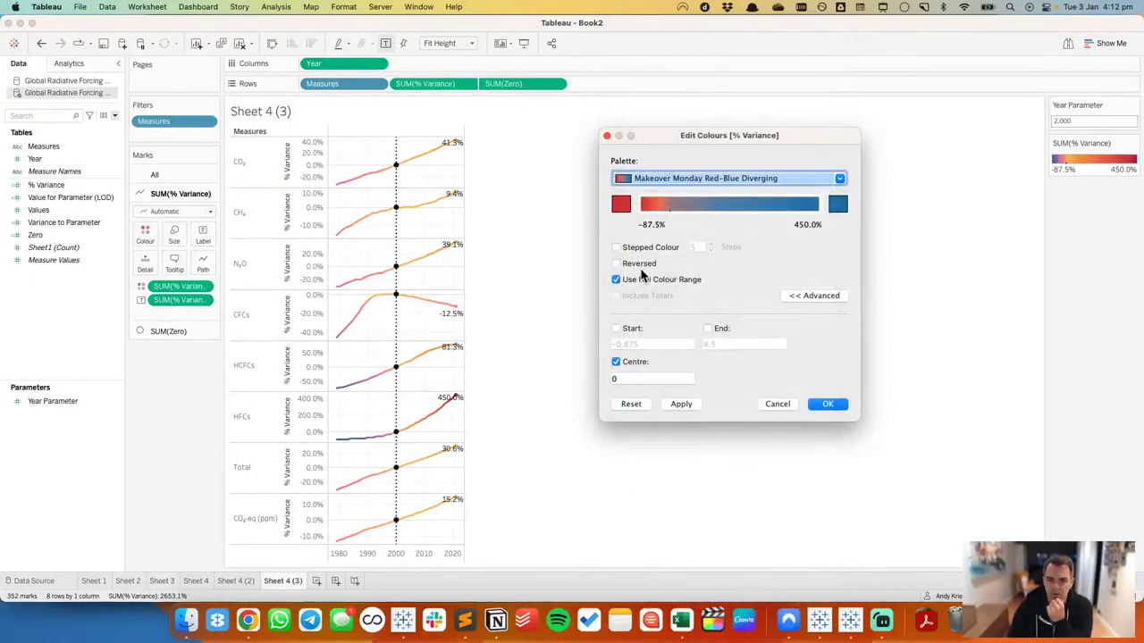
click(655, 182)
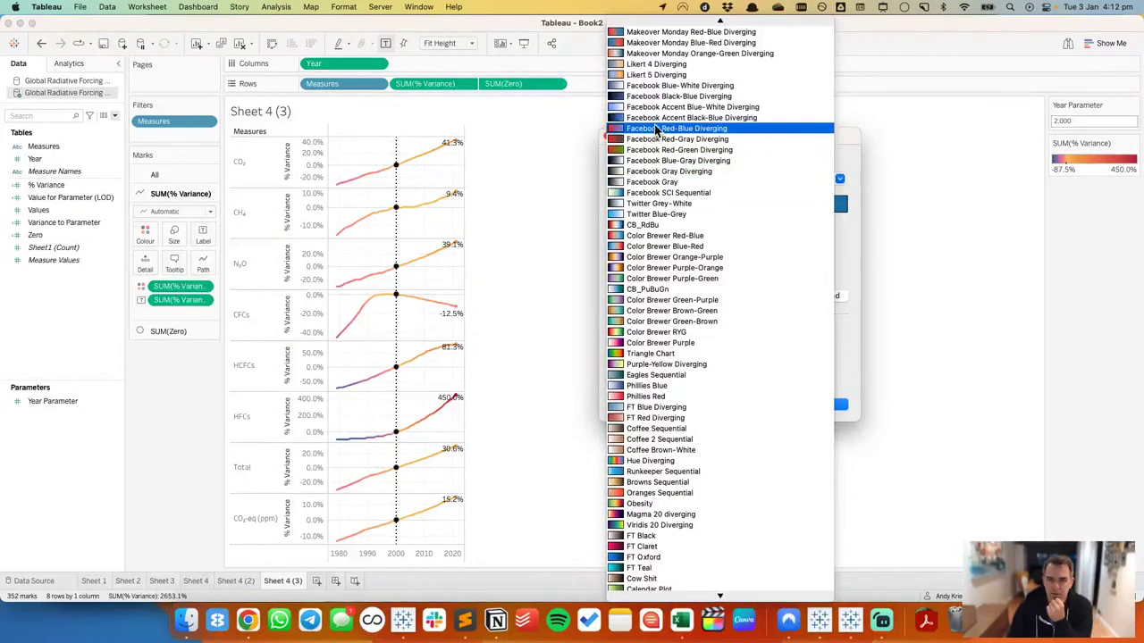
click(644, 45)
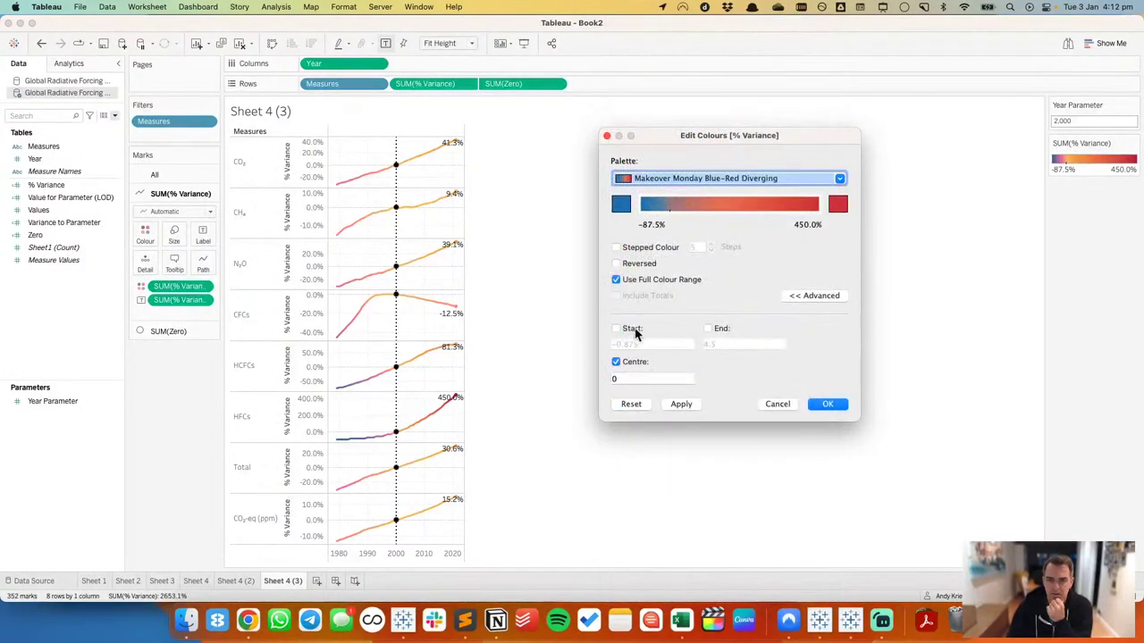
click(678, 404)
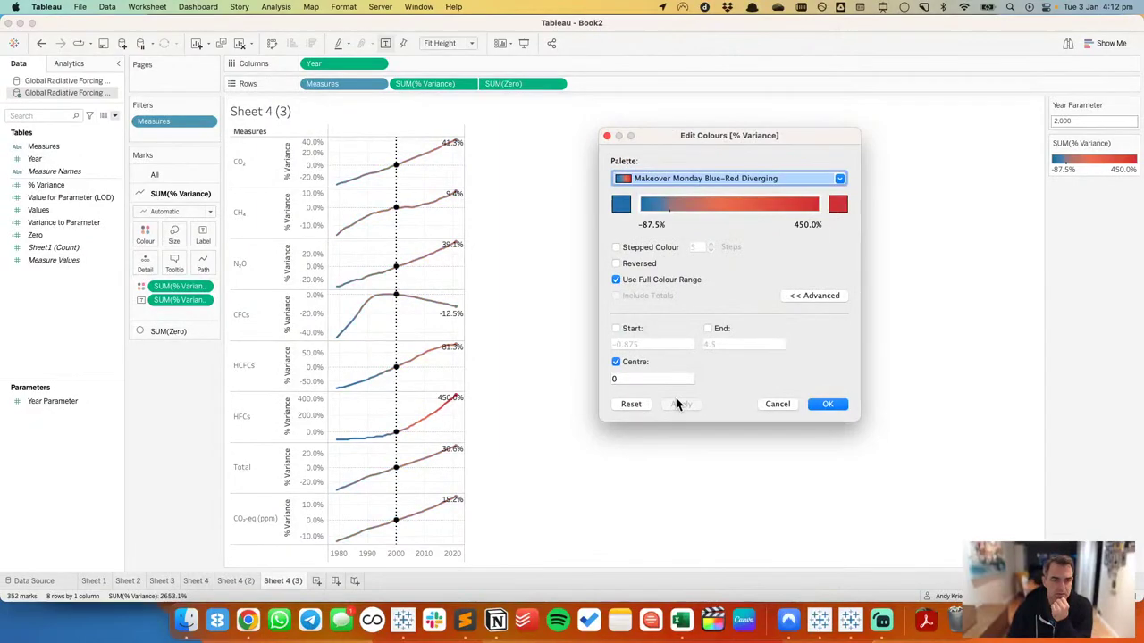
Step: Apply the Rich Black-Ruby Red palette to the % Variance lines and accept the colour settings
click(712, 178)
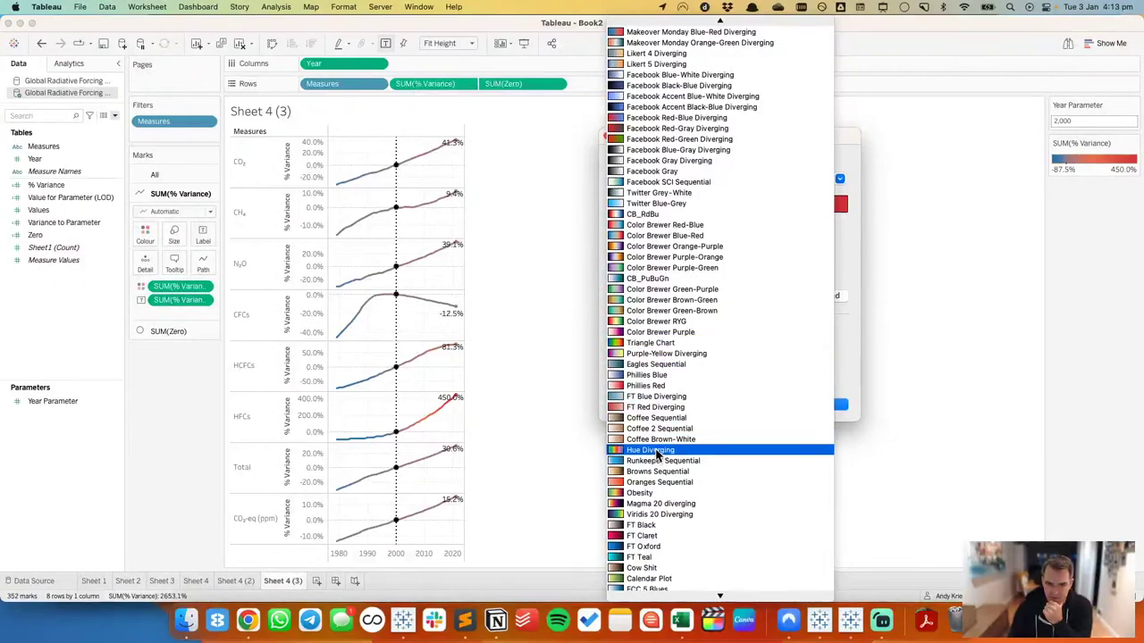
scroll(706, 348, down, 3)
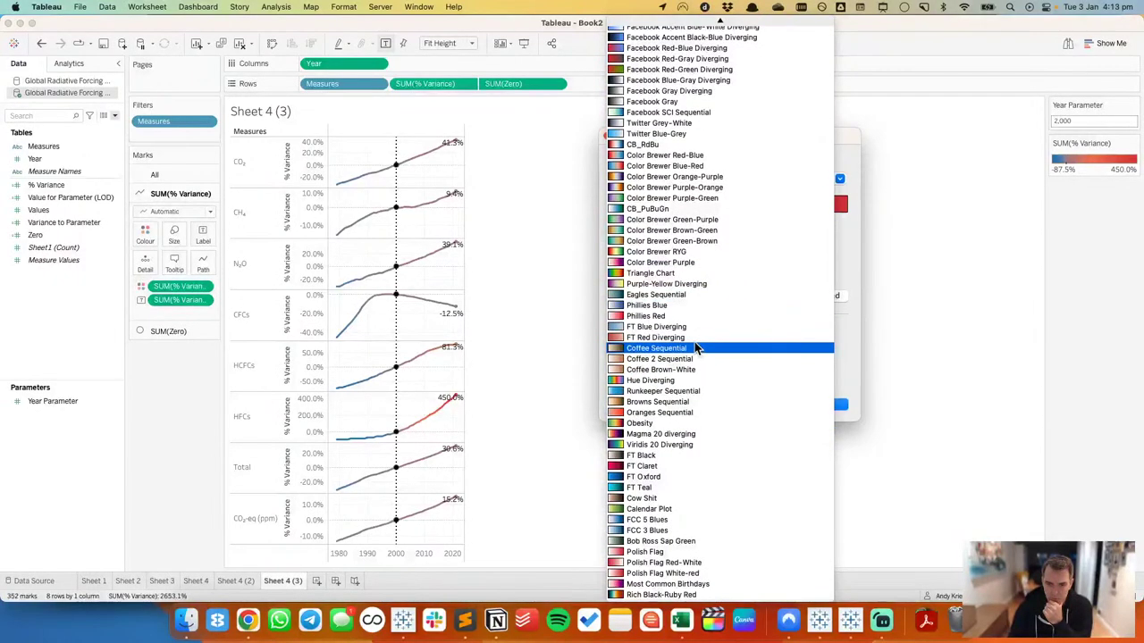
click(668, 595)
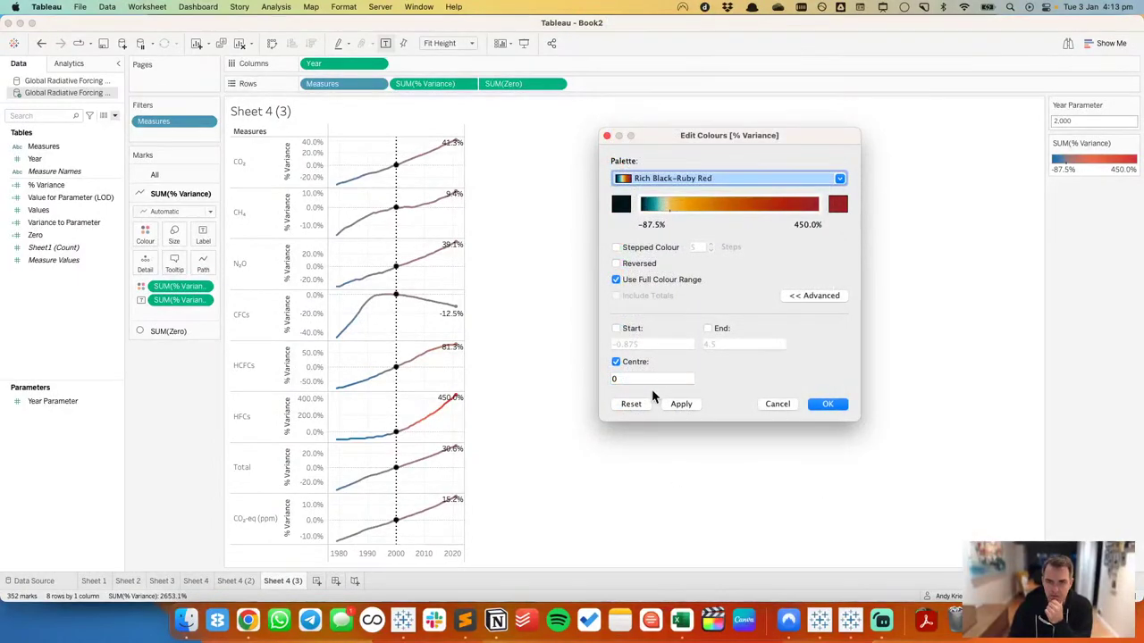
click(681, 404)
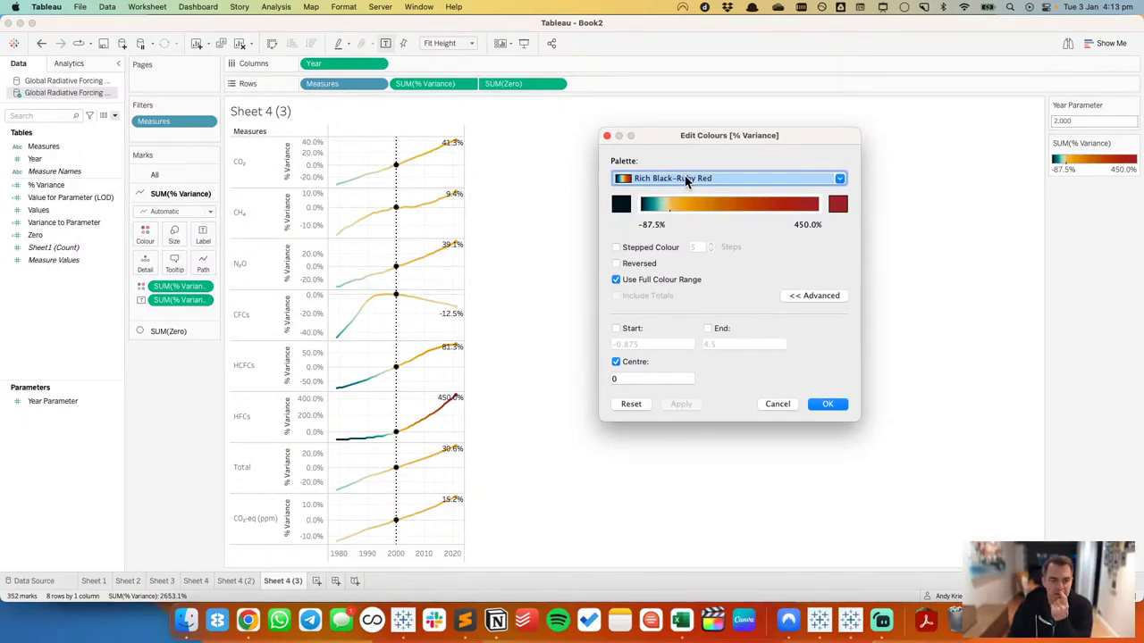
click(819, 407)
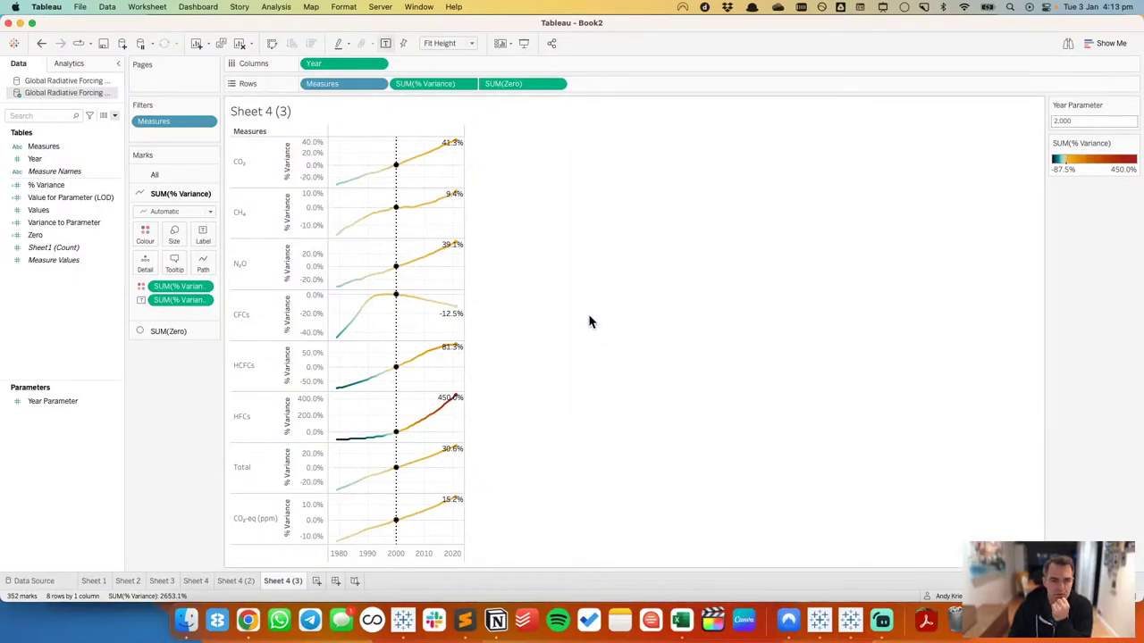
mouse_move(168, 285)
mouse_down()
mouse_move(165, 396)
mouse_move(169, 282)
mouse_up()
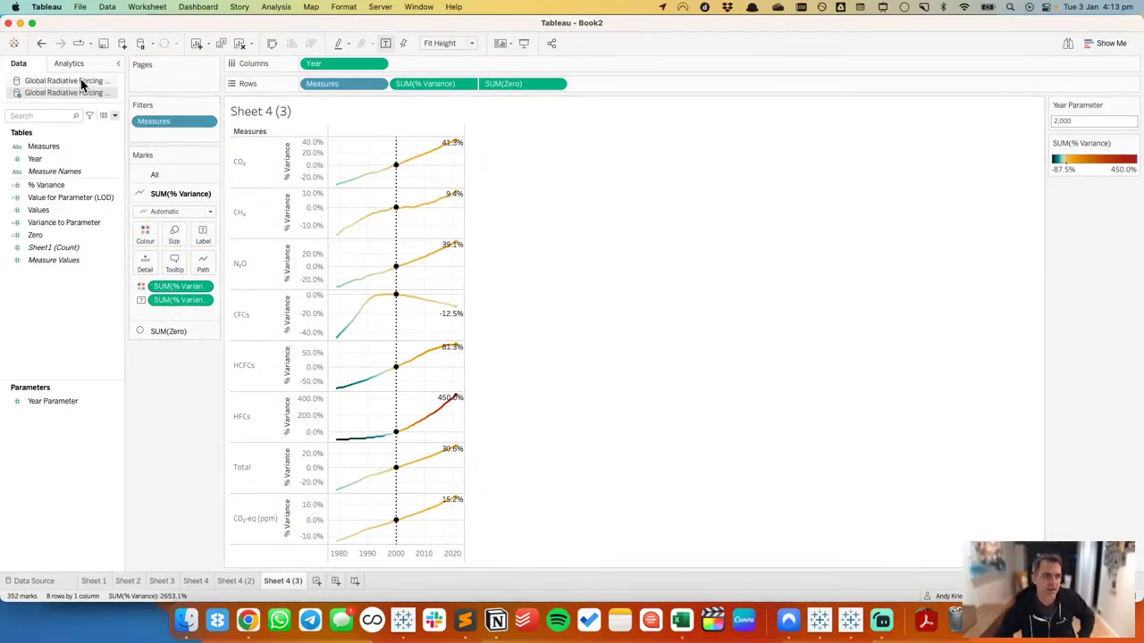
Step: Set the sheet's grid lines to None in the line formatting
right_click(344, 164)
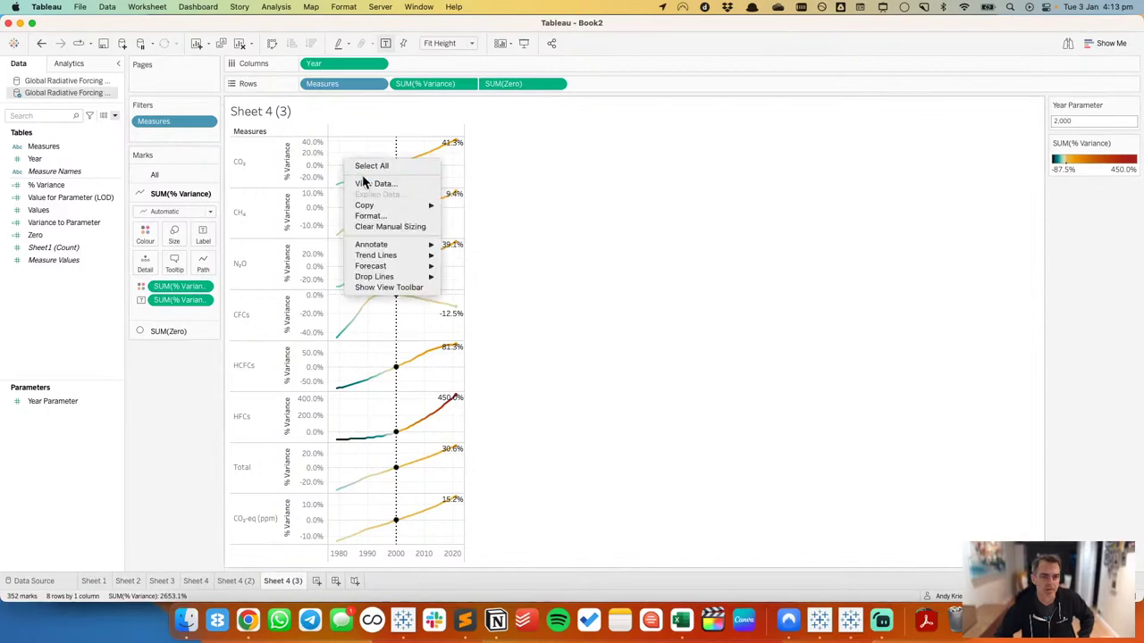
click(378, 219)
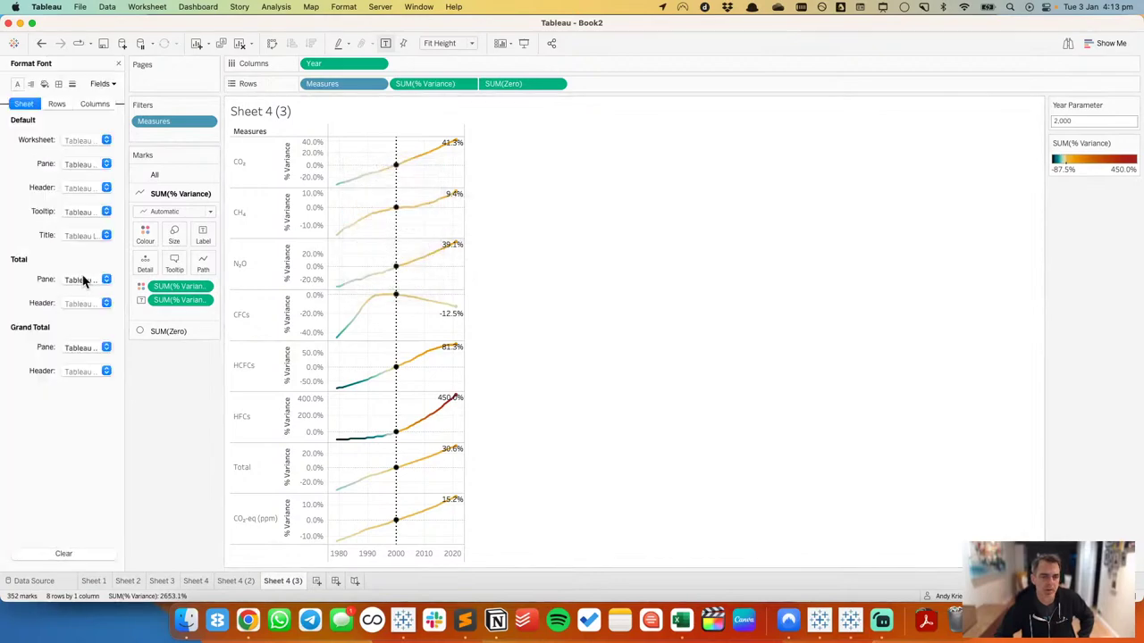
click(73, 83)
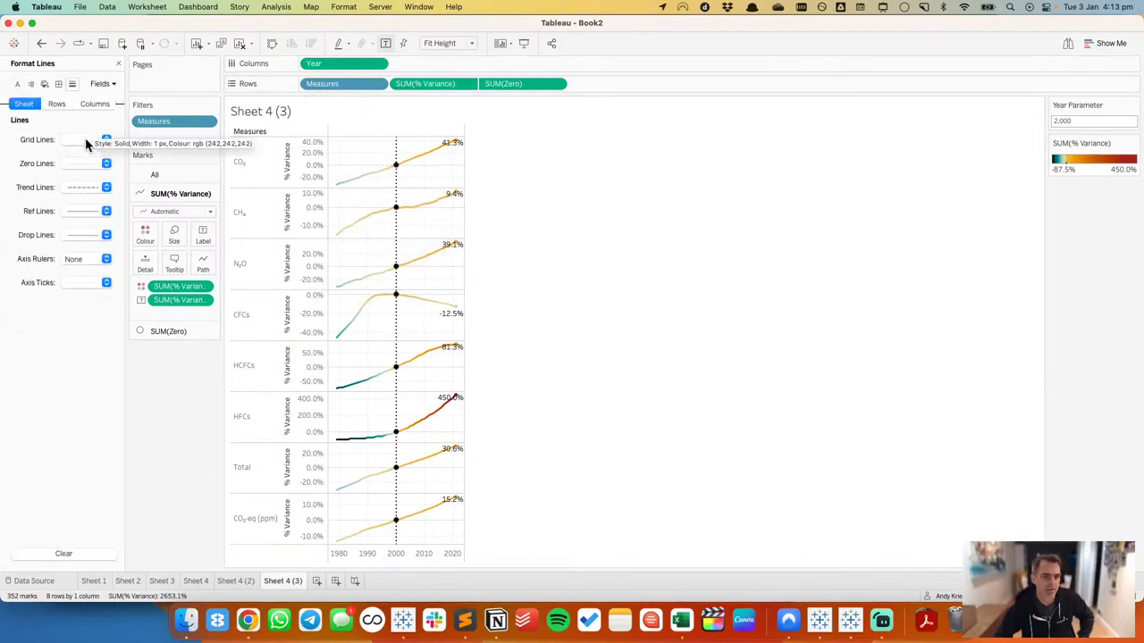
click(86, 140)
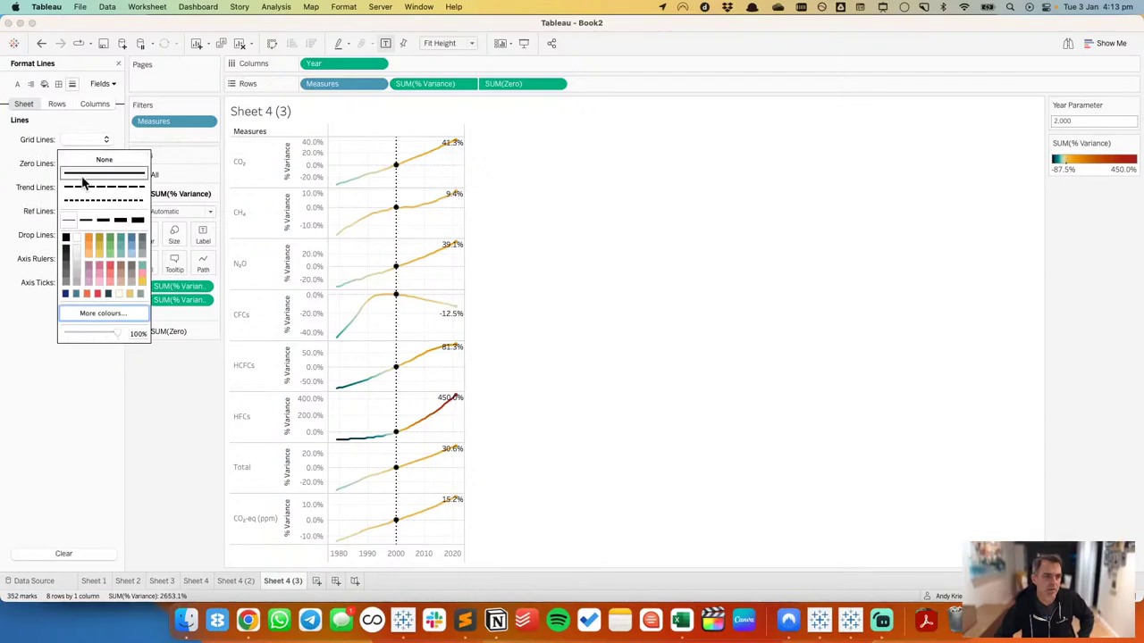
click(89, 161)
click(44, 164)
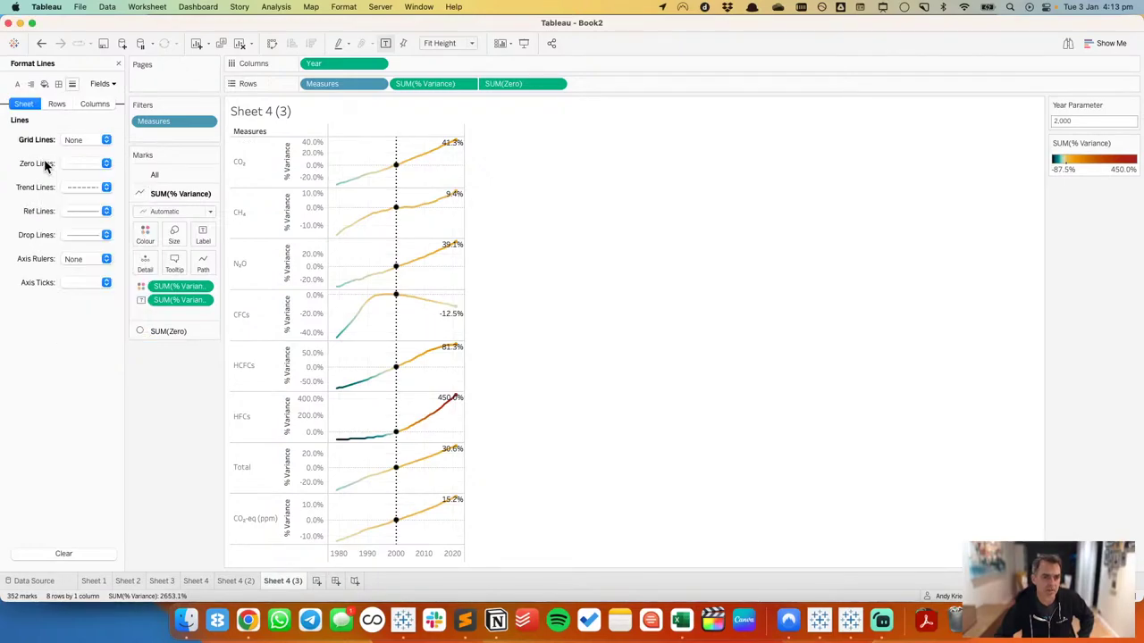
Step: Try formatting the sheet's zero lines as a dotted, near-black line of the second-thinnest width
click(74, 164)
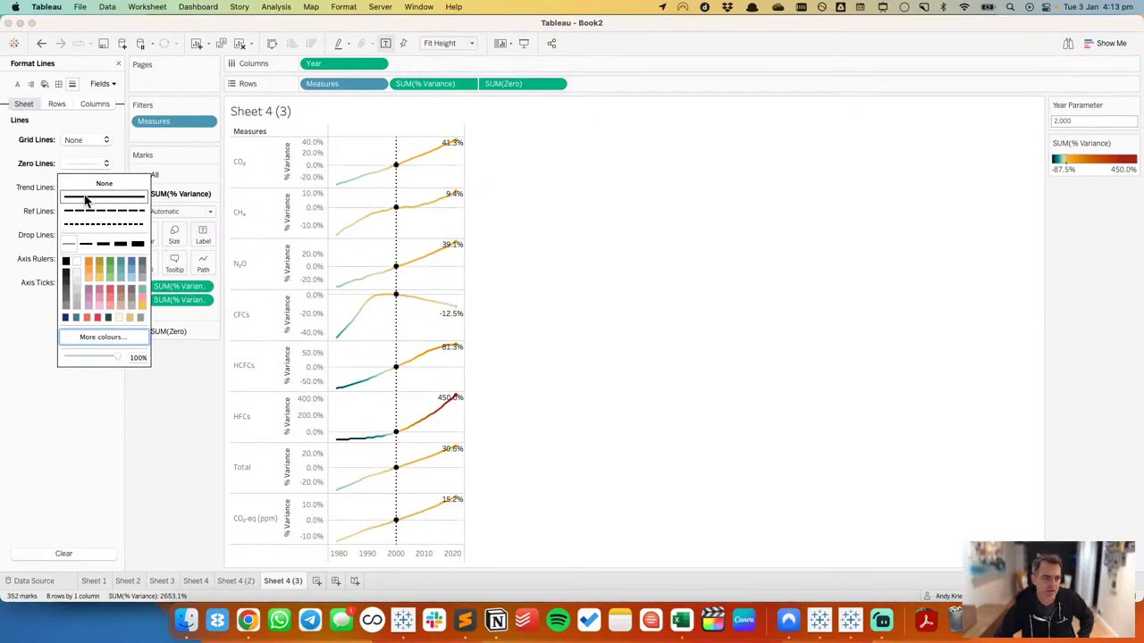
click(69, 277)
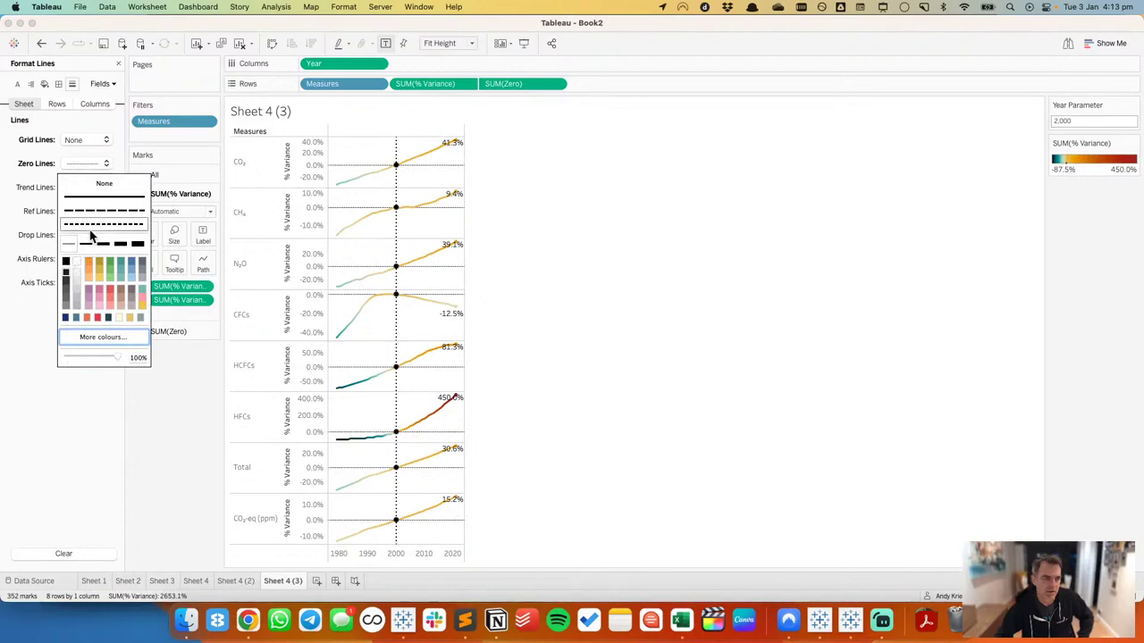
click(86, 245)
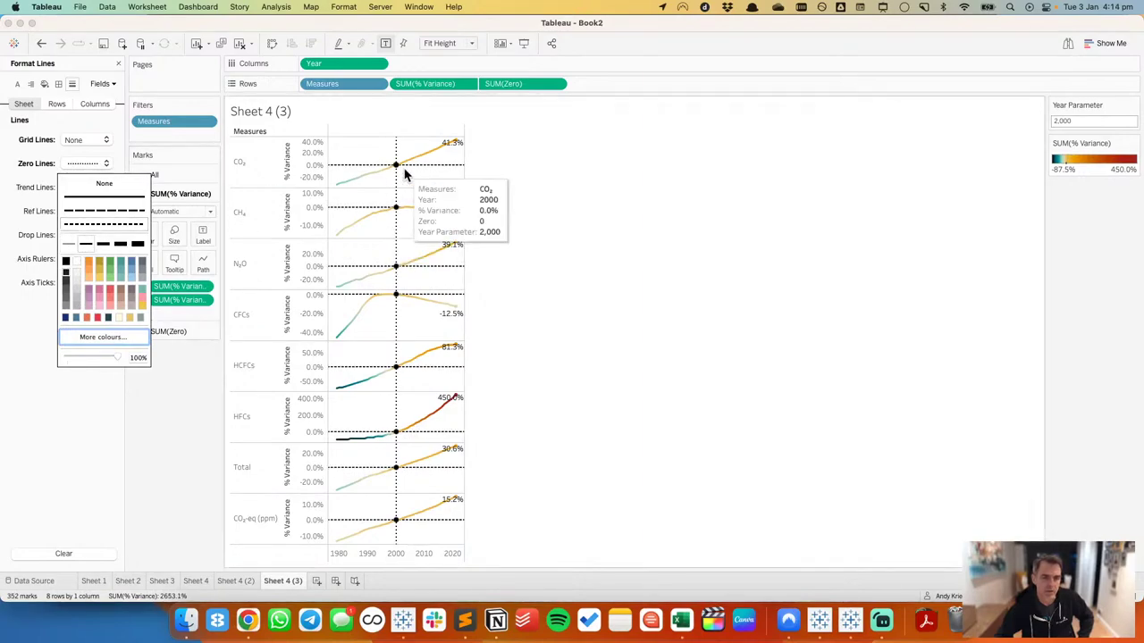
Step: Set the sheet's zero lines to None and close the line formatting
click(73, 165)
click(80, 163)
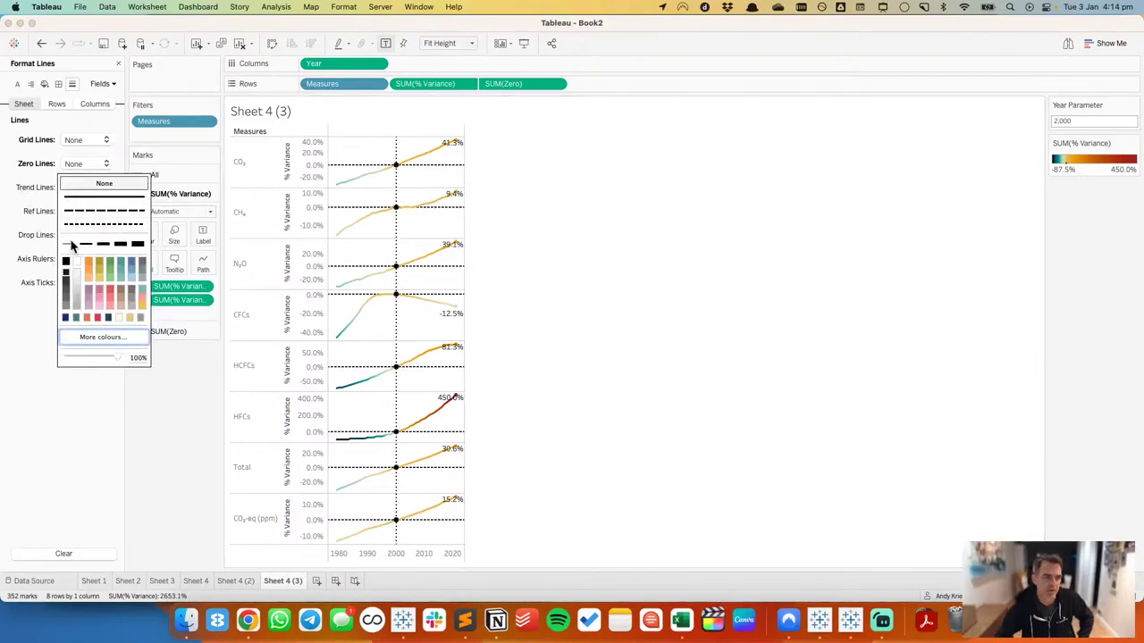
click(104, 183)
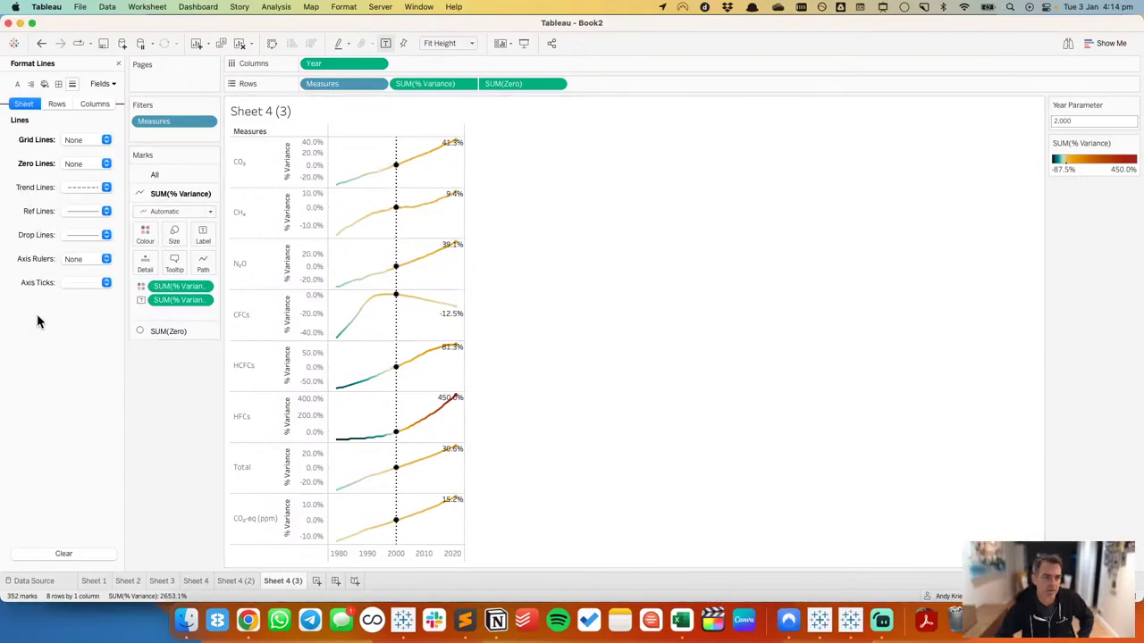
click(119, 64)
Step: Add a constant line at 0 across all the % Variance charts
click(70, 64)
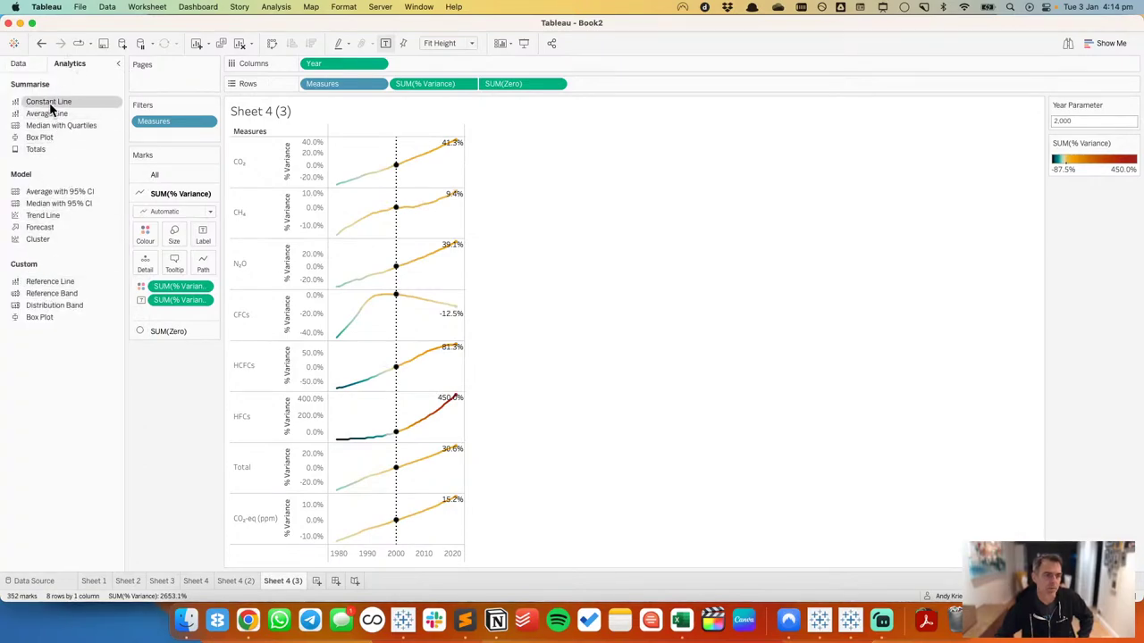
drag(53, 102, 329, 219)
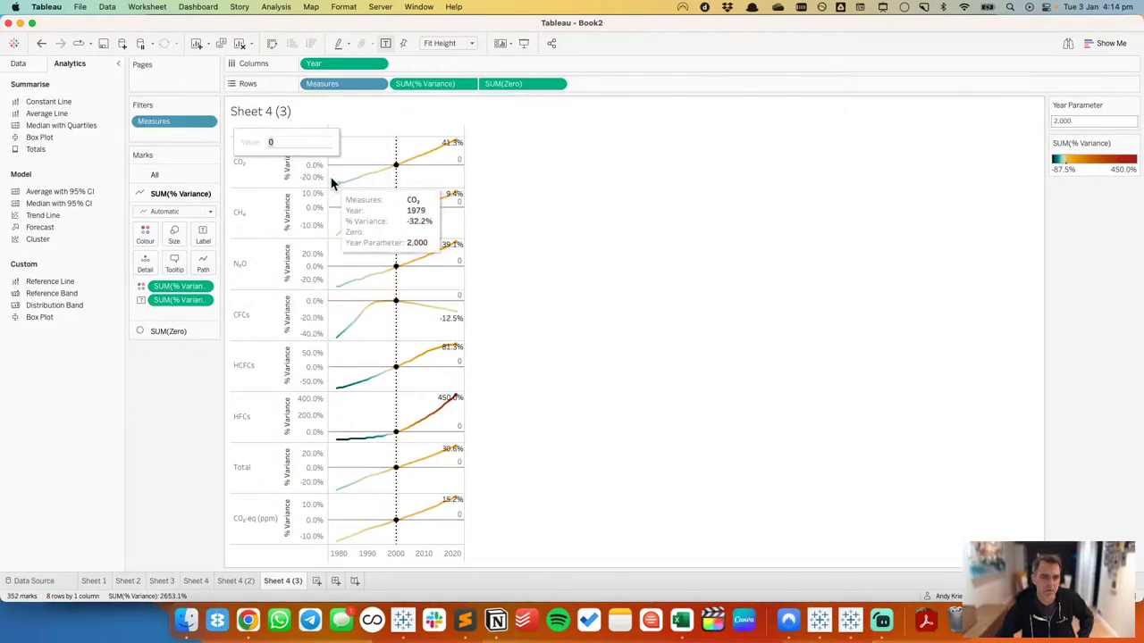
Step: Edit the constant line at 0 so that both its label and its tooltip are None
click(347, 165)
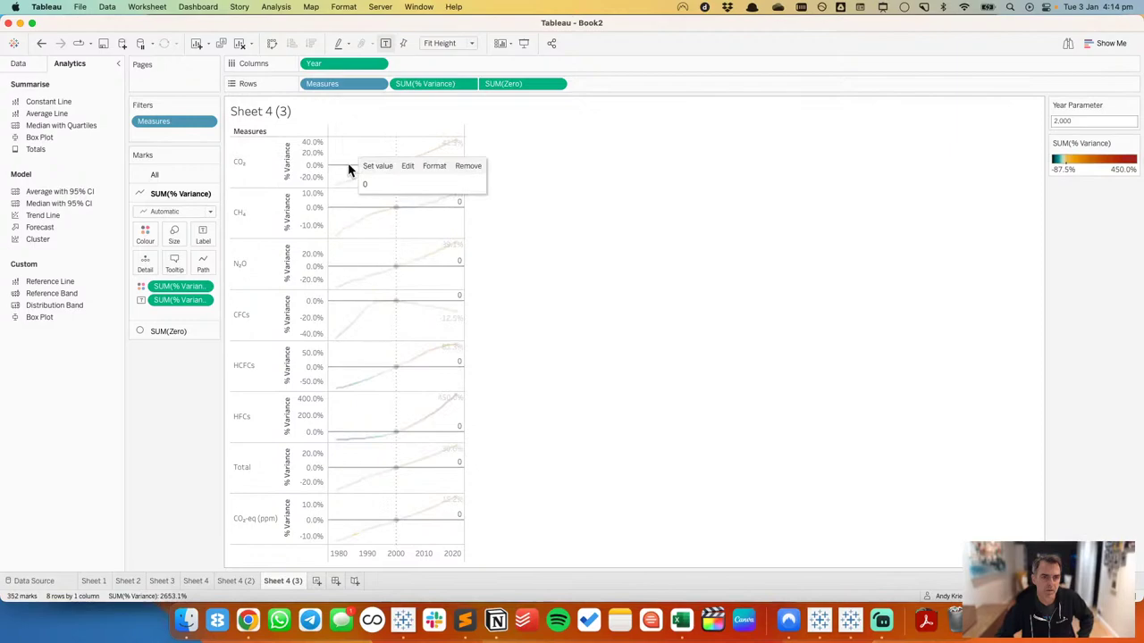
click(406, 165)
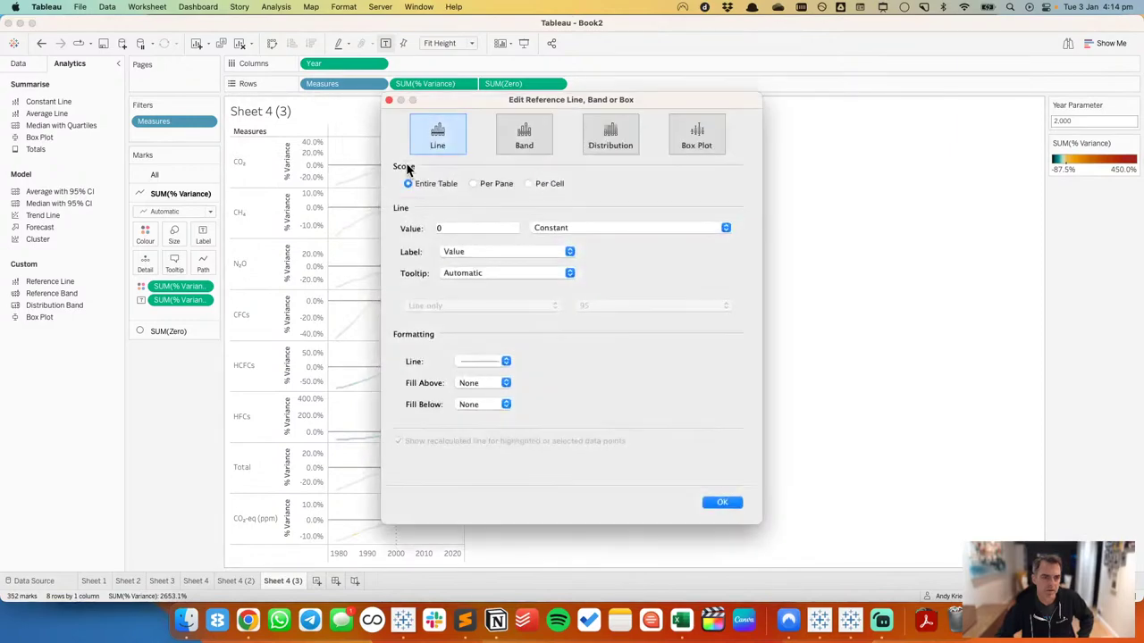
click(458, 253)
click(451, 241)
click(460, 272)
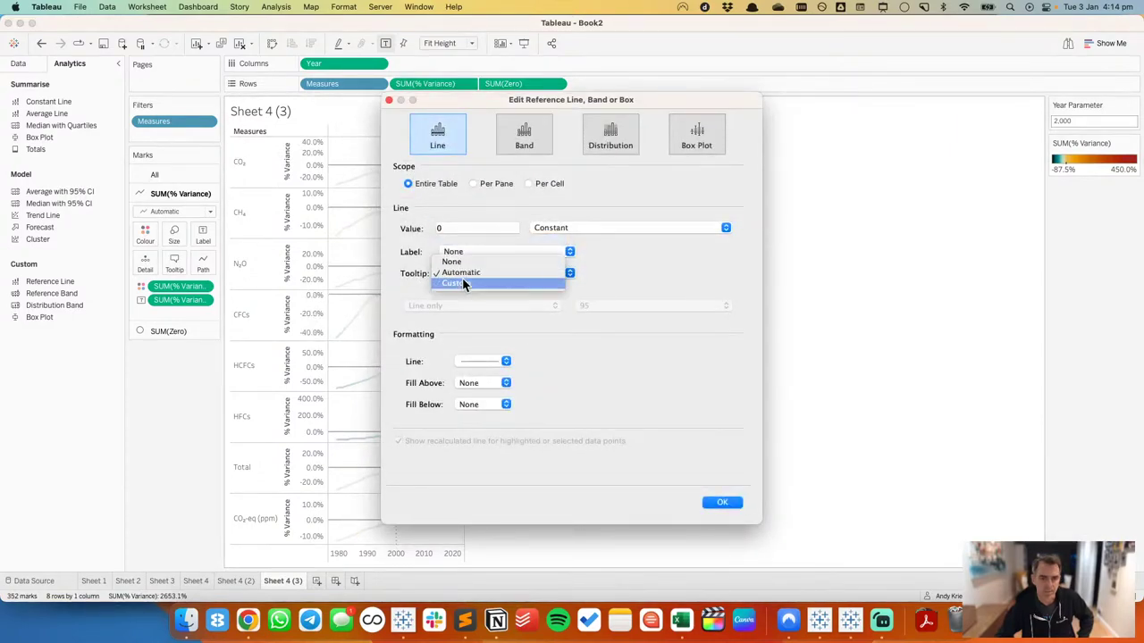
click(460, 263)
Step: Format the zero reference line as a dotted black line of the second-thinnest width at 100% opacity and accept the settings
click(470, 362)
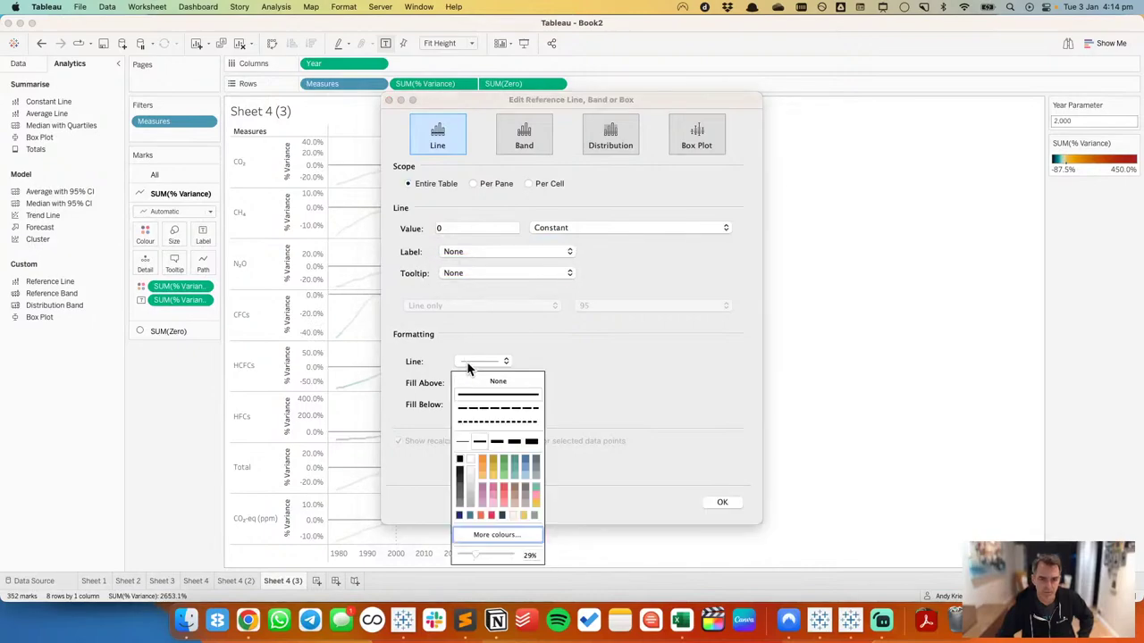
click(483, 422)
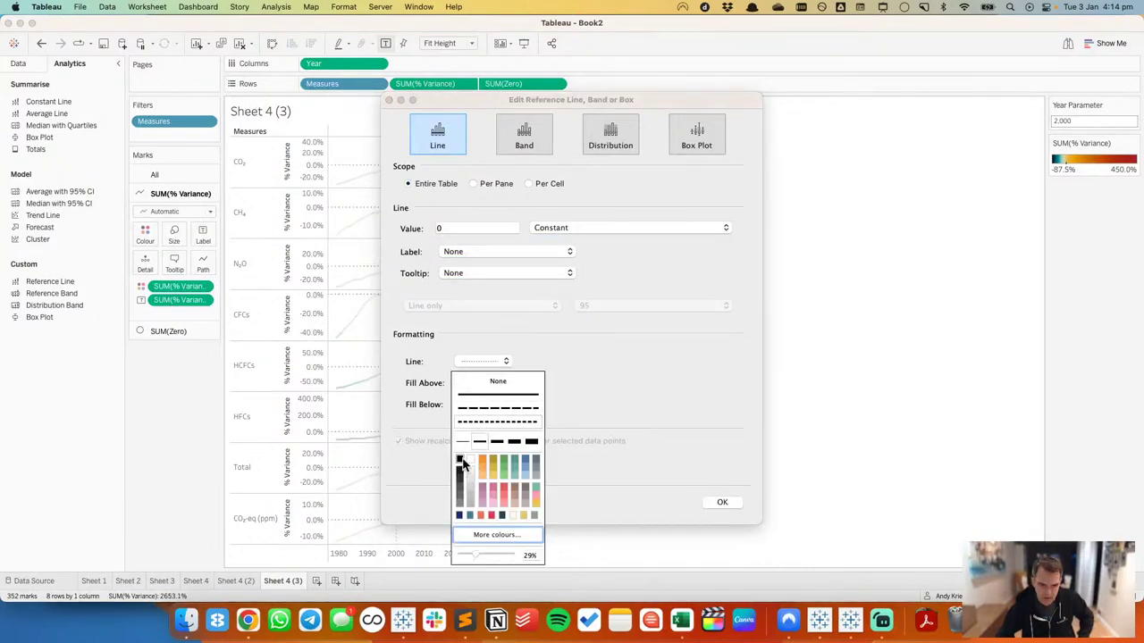
drag(474, 556, 476, 556)
click(462, 441)
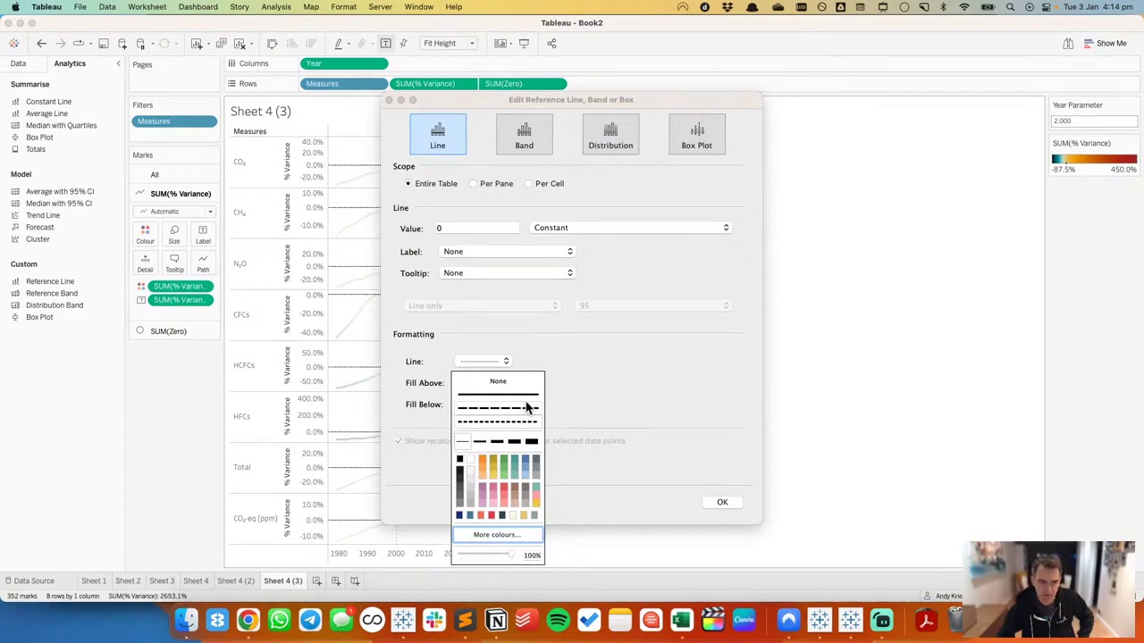
click(481, 441)
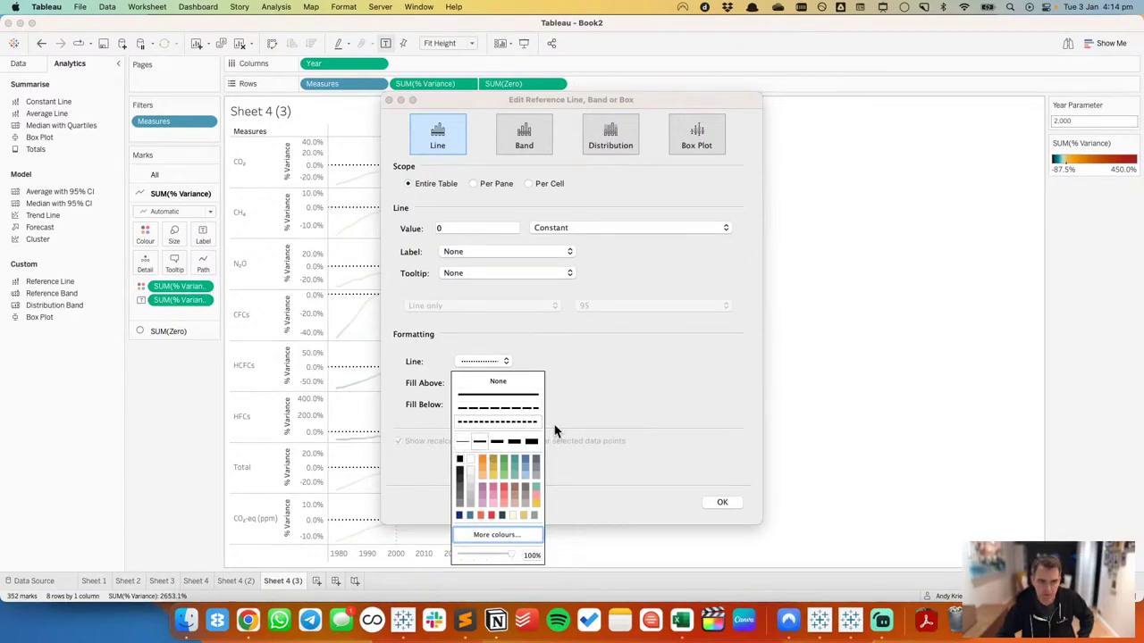
click(722, 504)
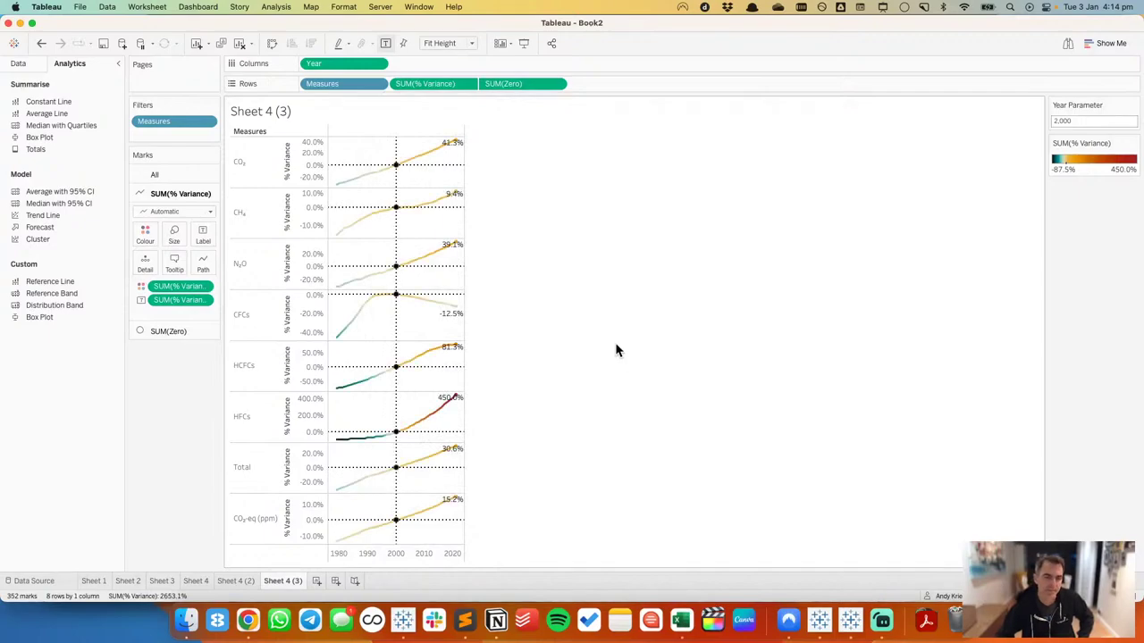
Step: Set the pane borders of the sheet's row divider and column divider to None
right_click(385, 233)
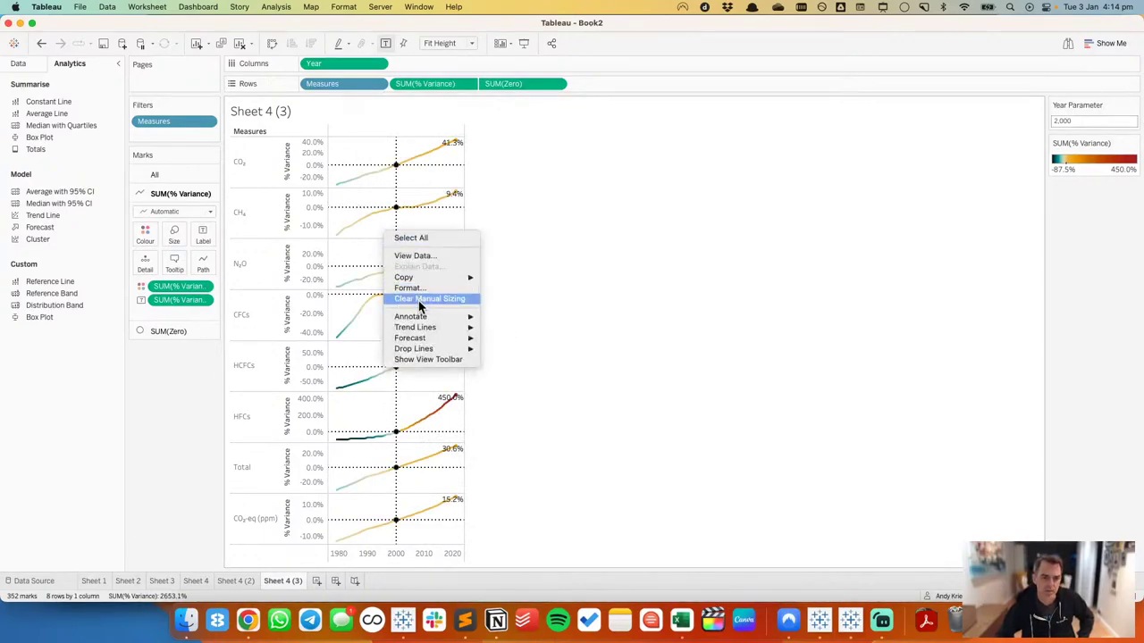
click(409, 288)
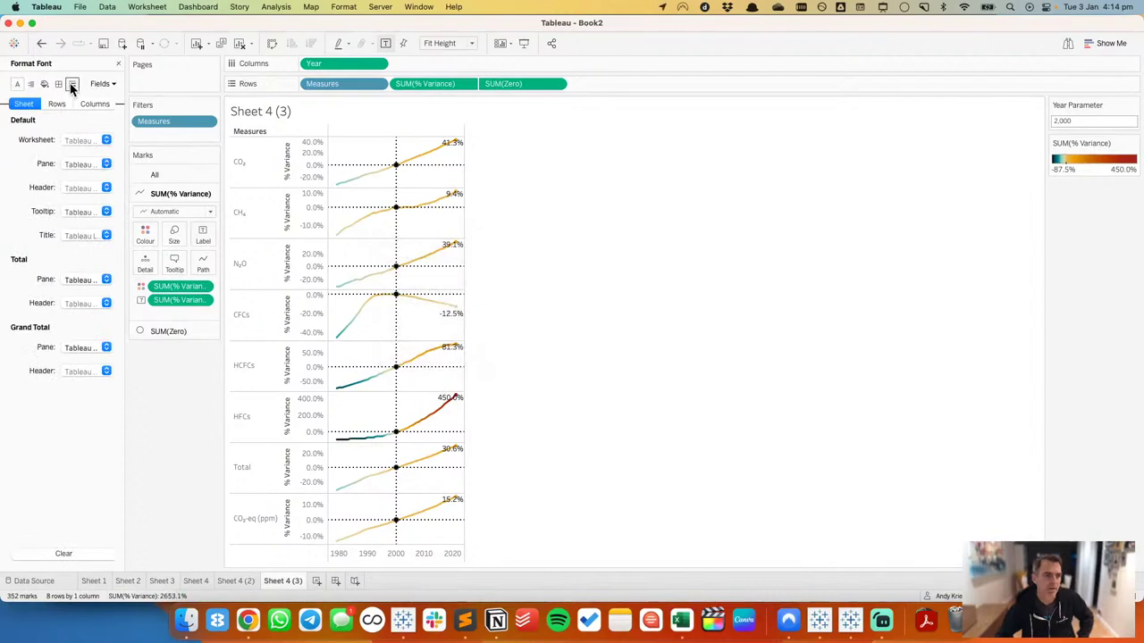
click(73, 85)
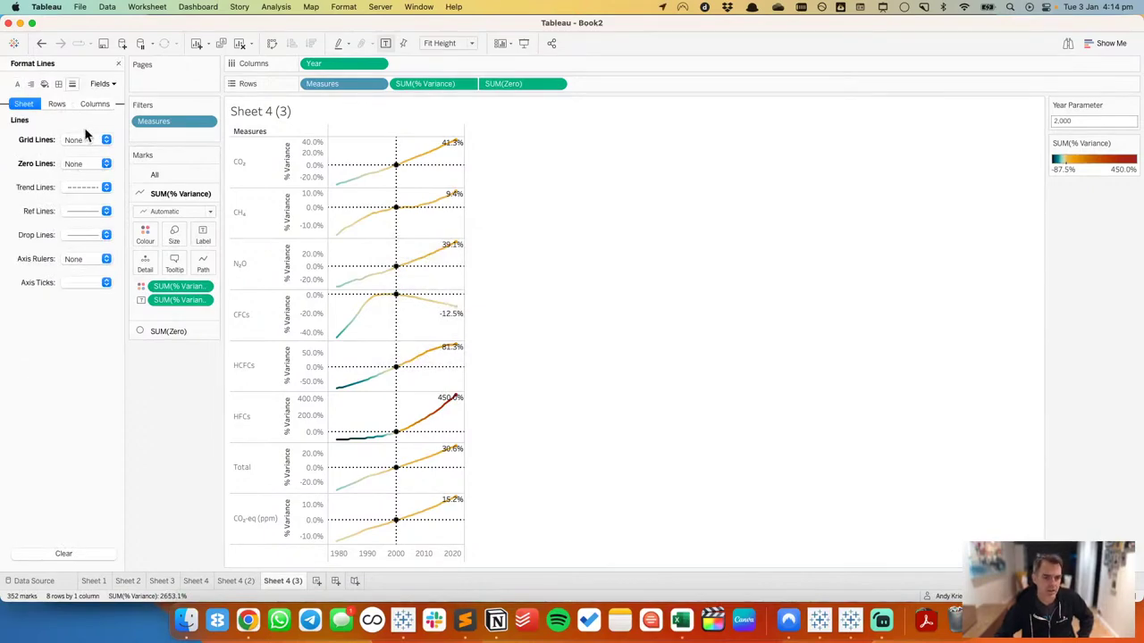
click(59, 84)
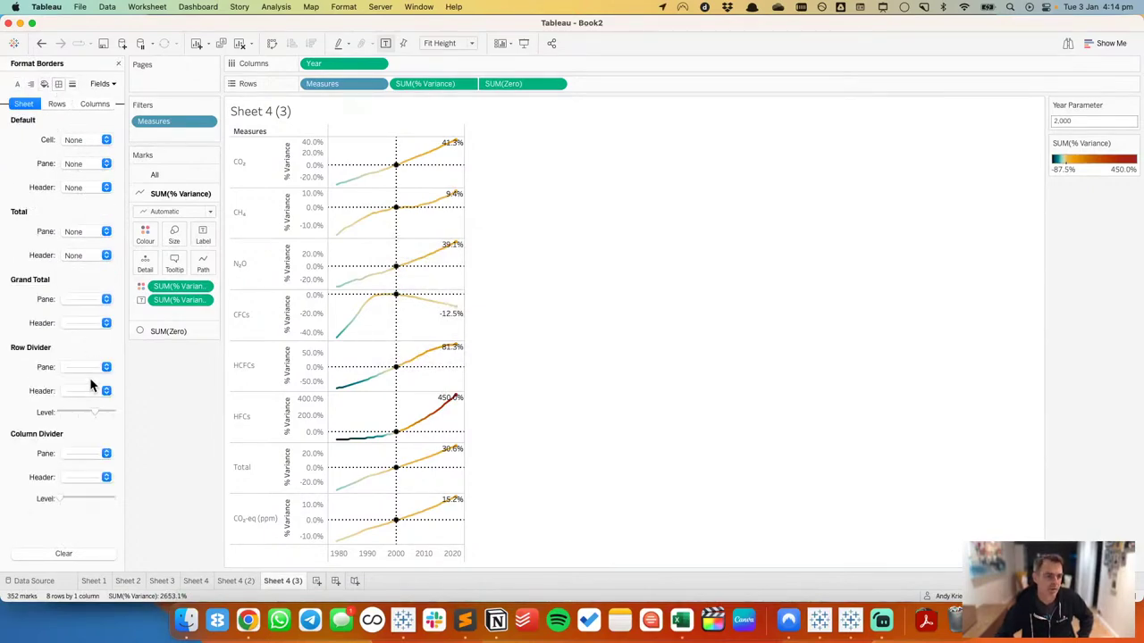
click(77, 452)
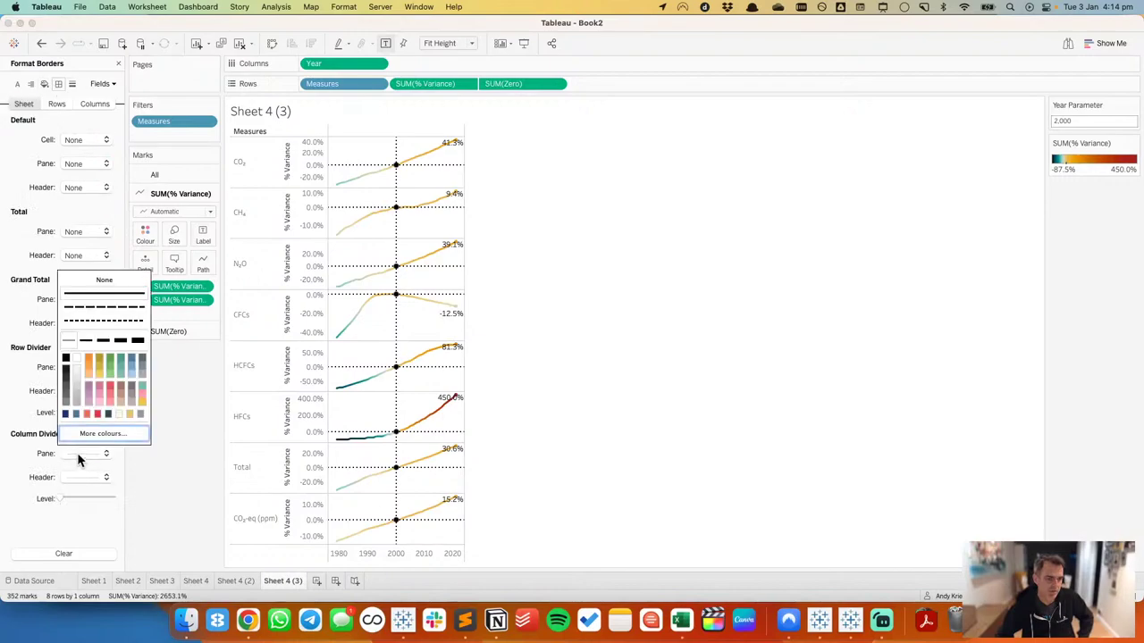
click(80, 332)
click(83, 368)
click(101, 386)
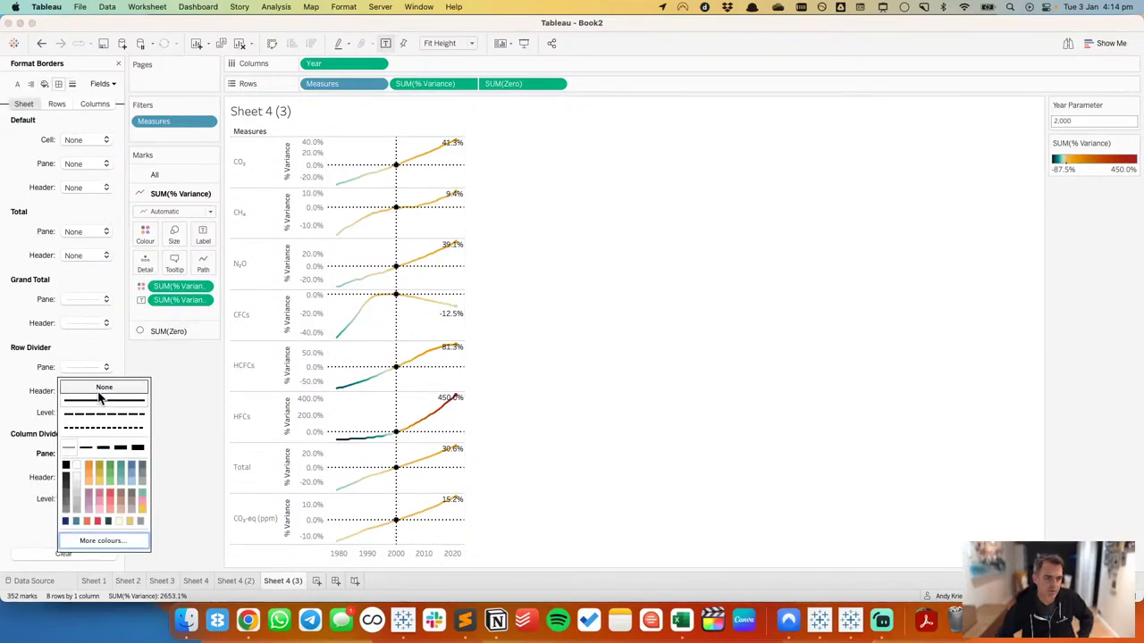
click(214, 363)
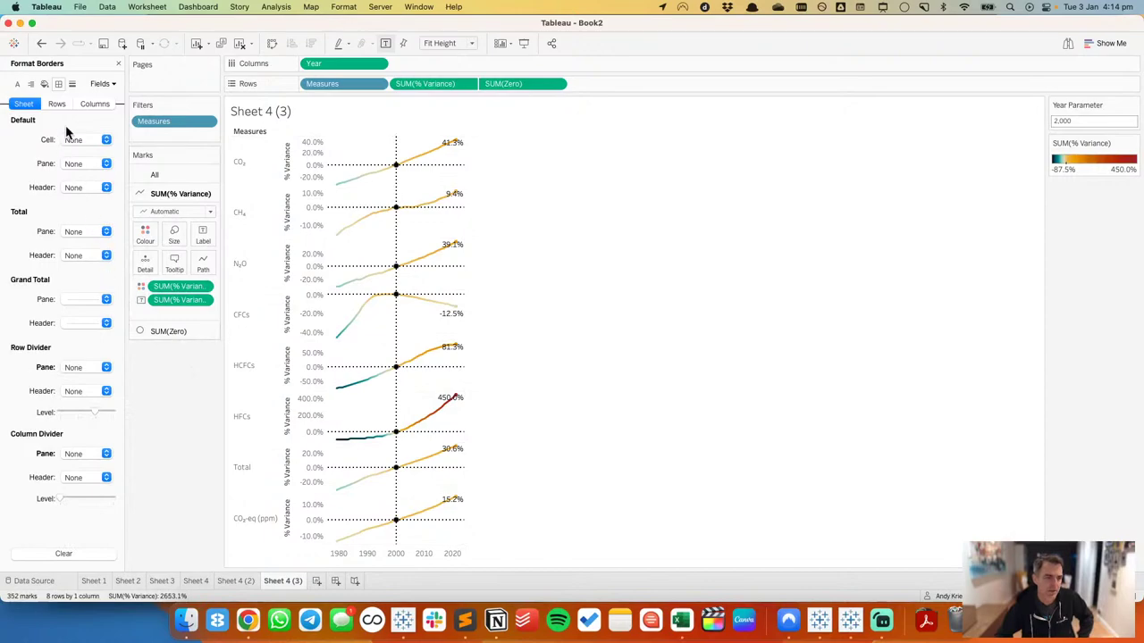
Step: Shade alternate measure rows by raising the row banding size one notch and setting its level to the midpoint
click(44, 83)
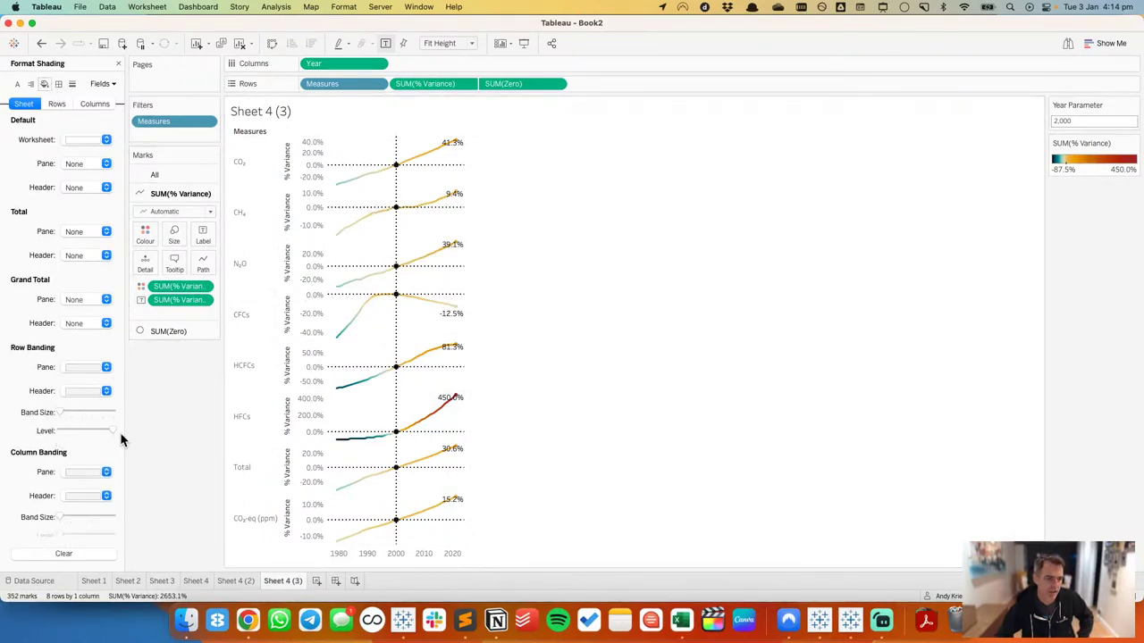
click(75, 413)
drag(111, 434, 89, 430)
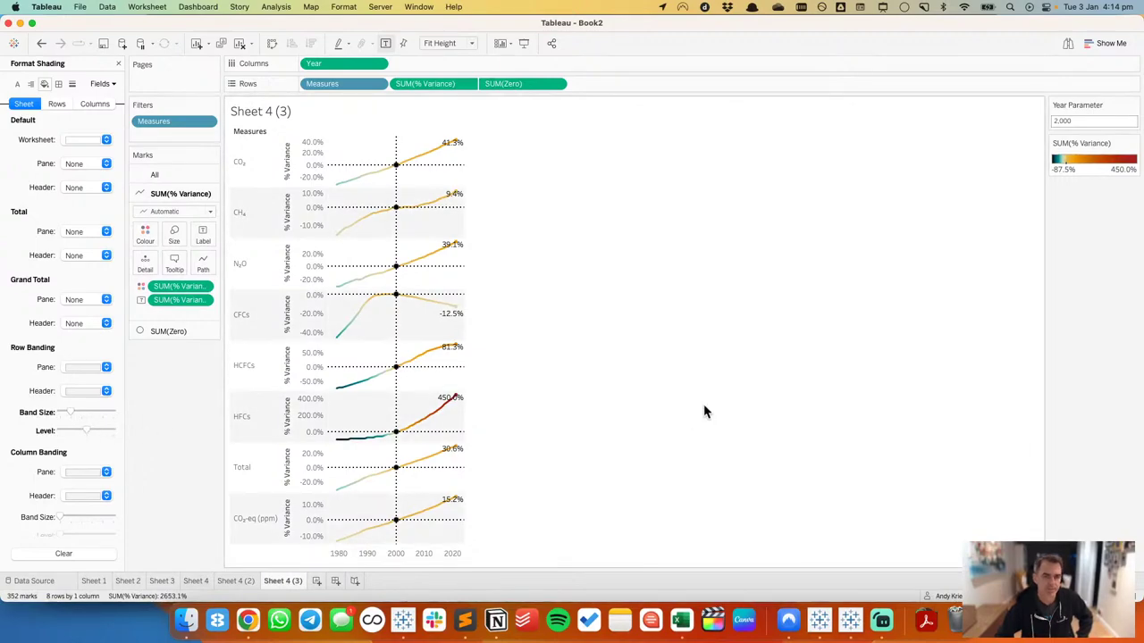
right_click(293, 160)
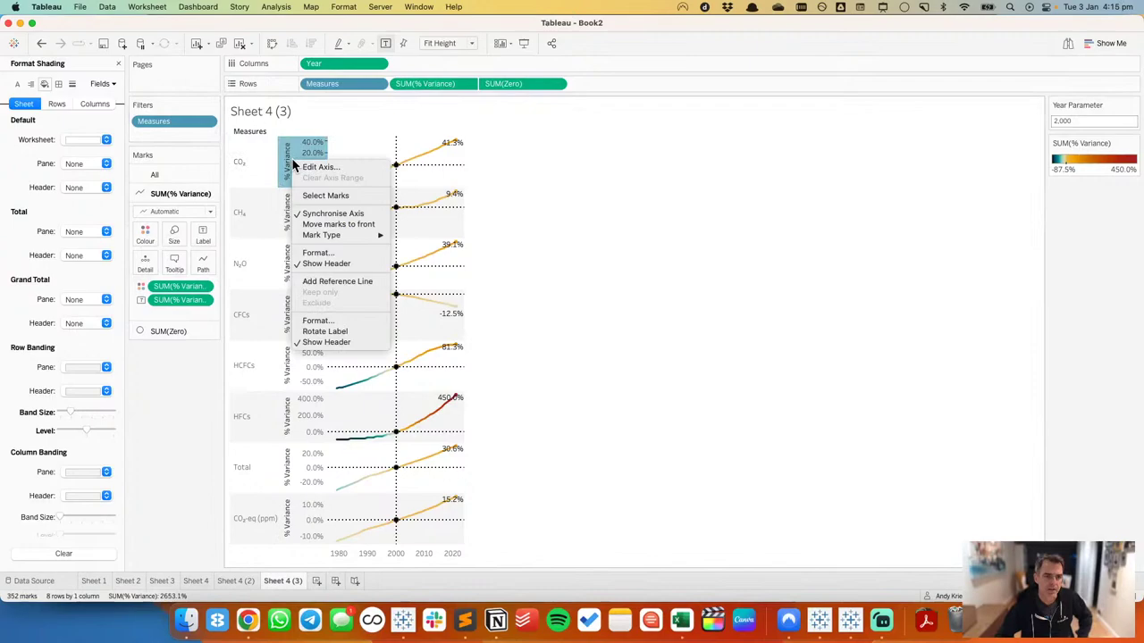
click(319, 253)
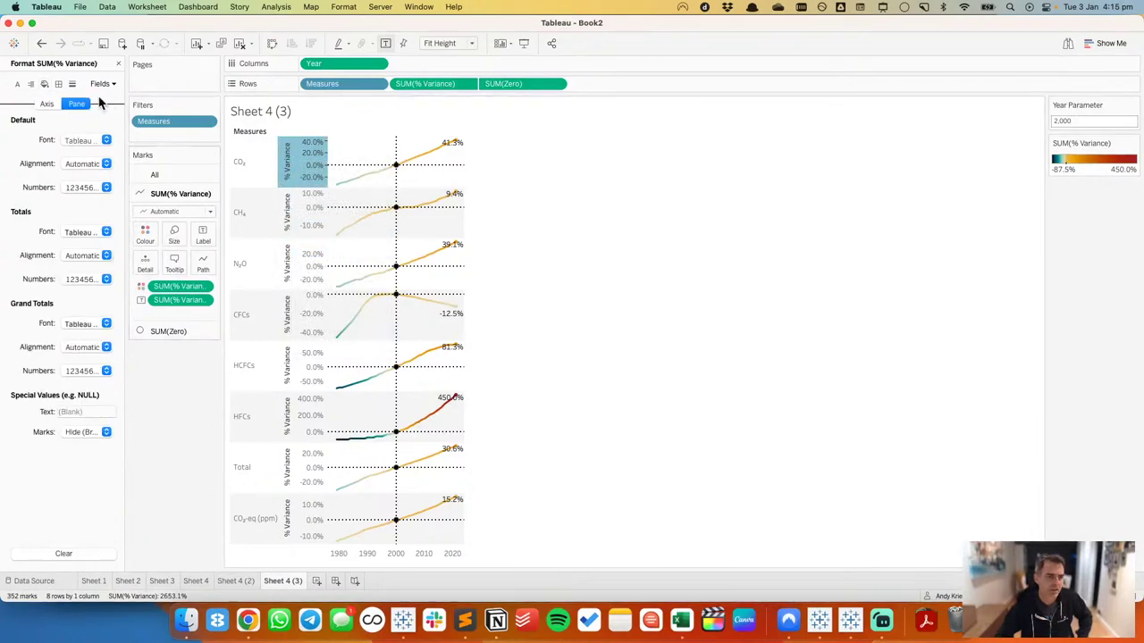
click(118, 64)
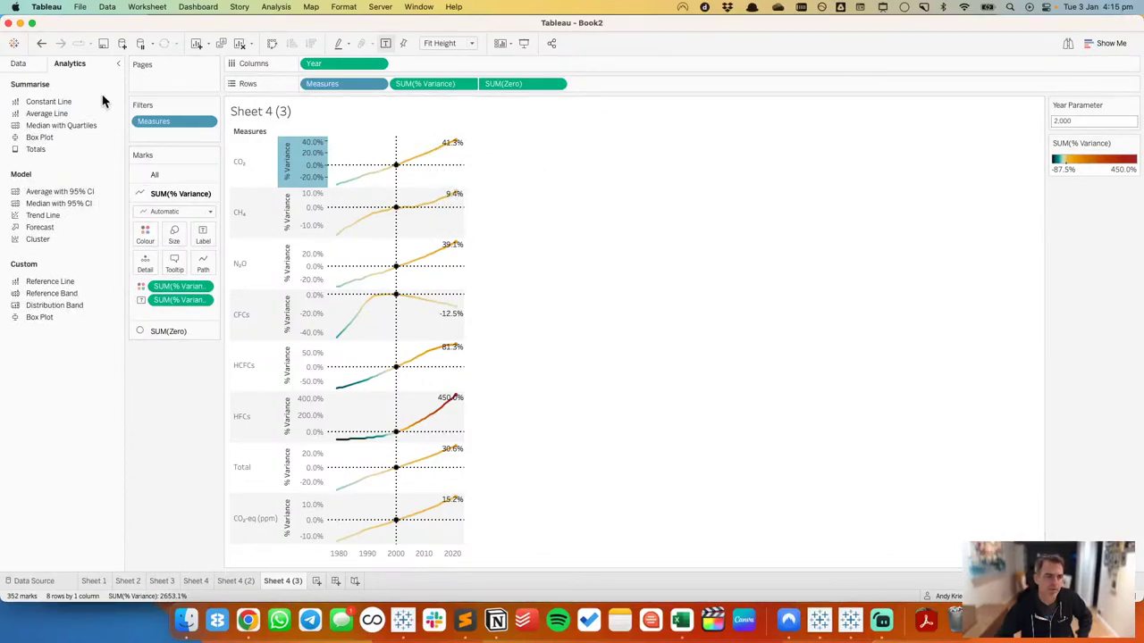
Step: Set the default number format of the % Variance field to a percentage with 0 decimal places
click(29, 64)
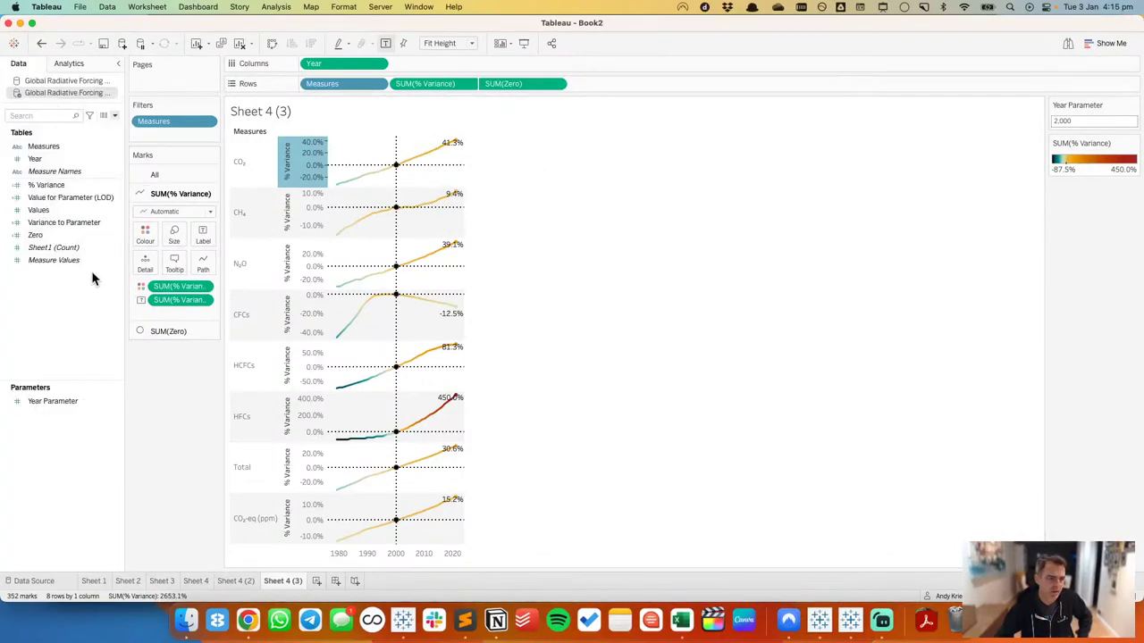
right_click(57, 185)
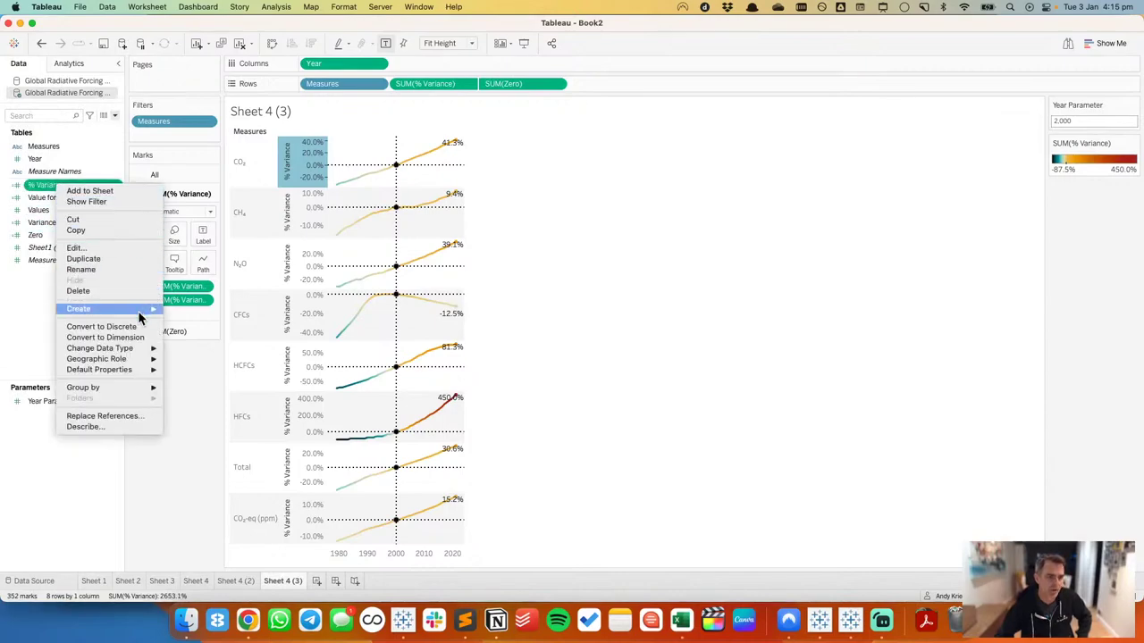
mouse_move(130, 369)
click(205, 391)
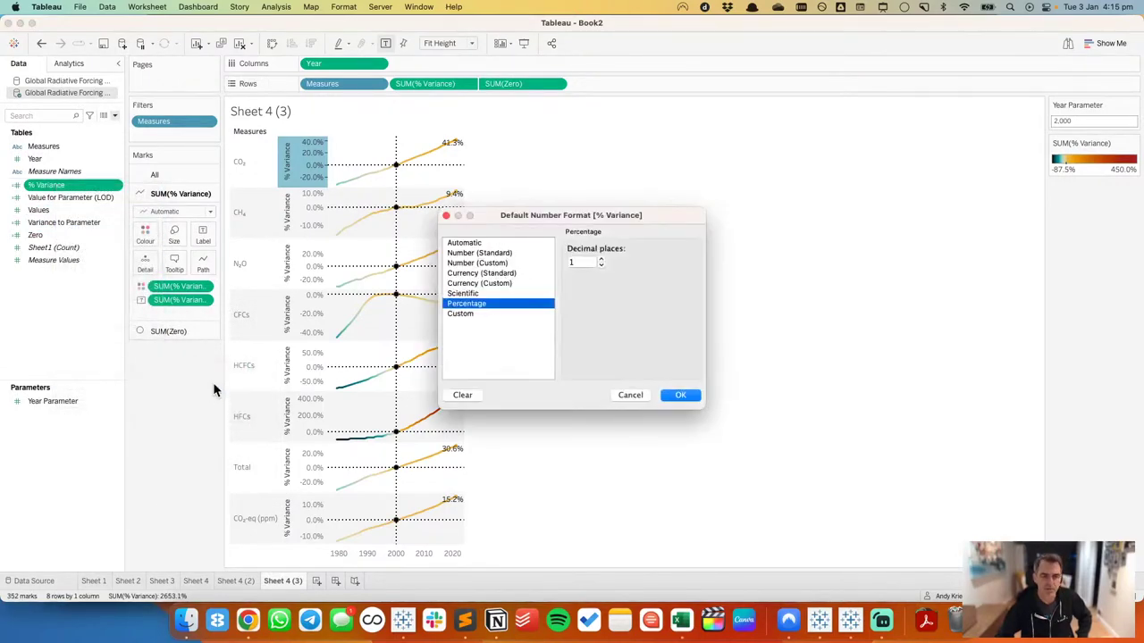
click(601, 265)
click(681, 396)
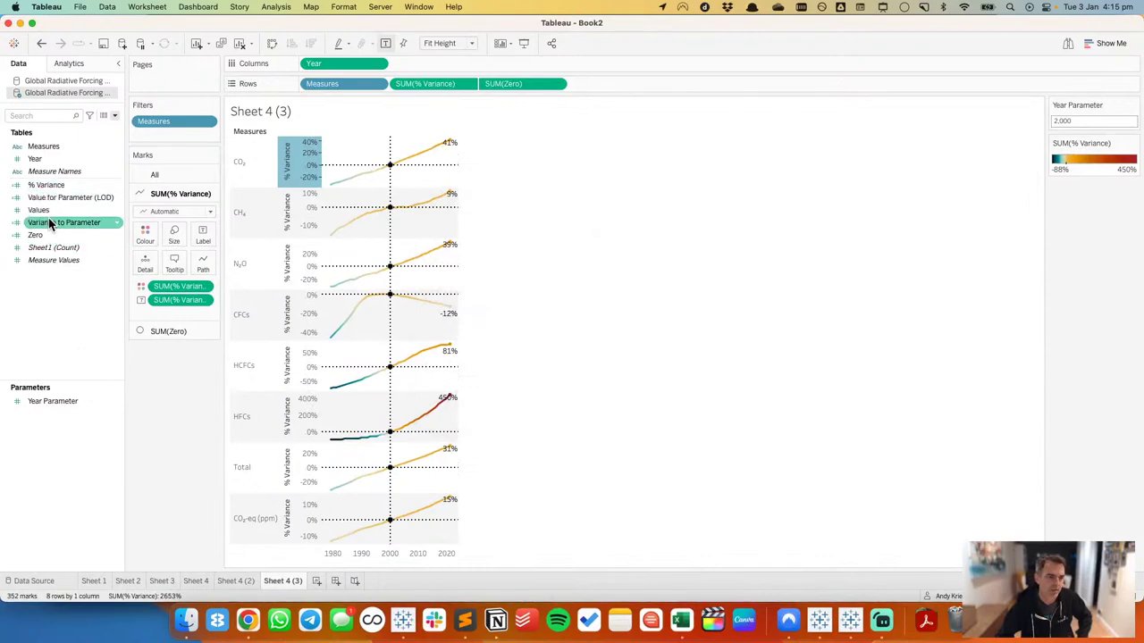
Step: Change the default number format of % Variance to the custom format +0%;-0%
right_click(51, 186)
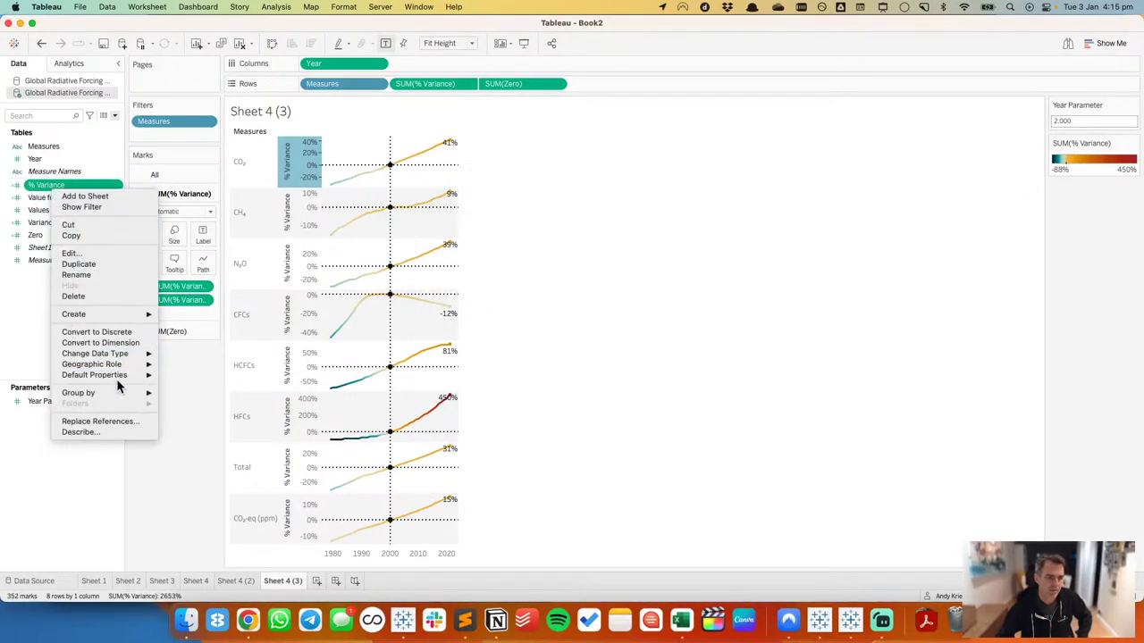
mouse_move(127, 380)
click(220, 397)
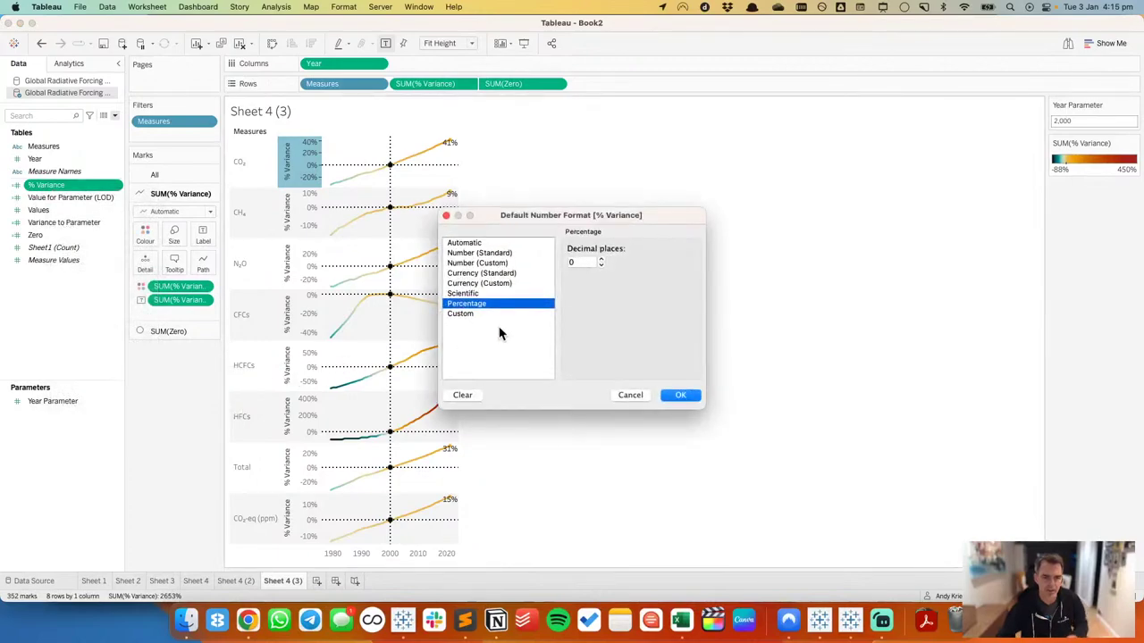
click(493, 314)
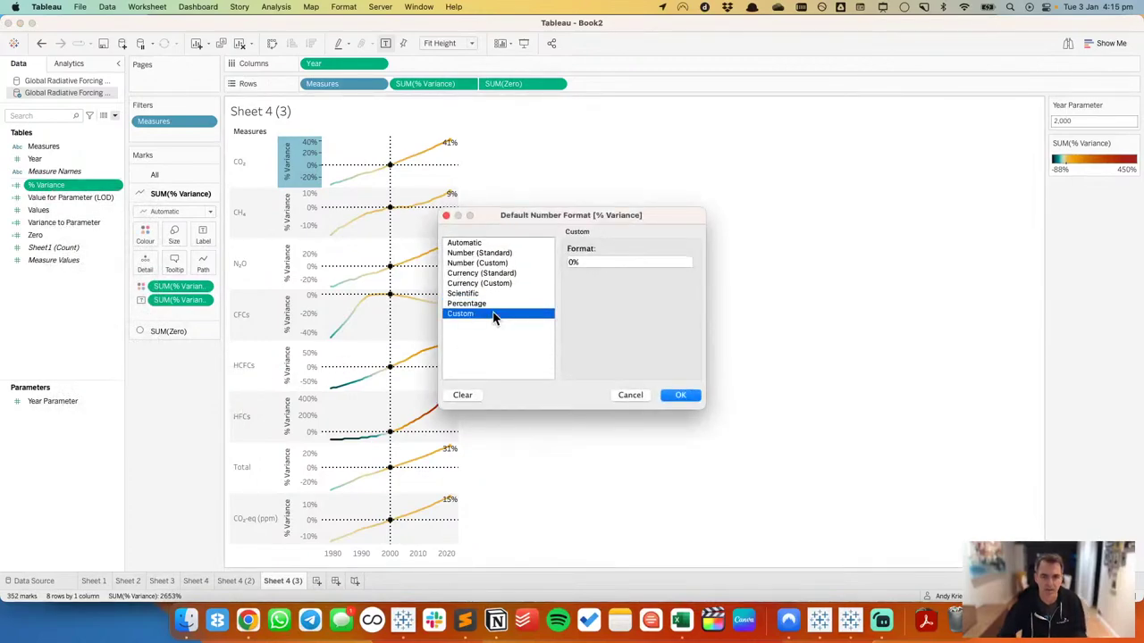
click(568, 261)
text(+)
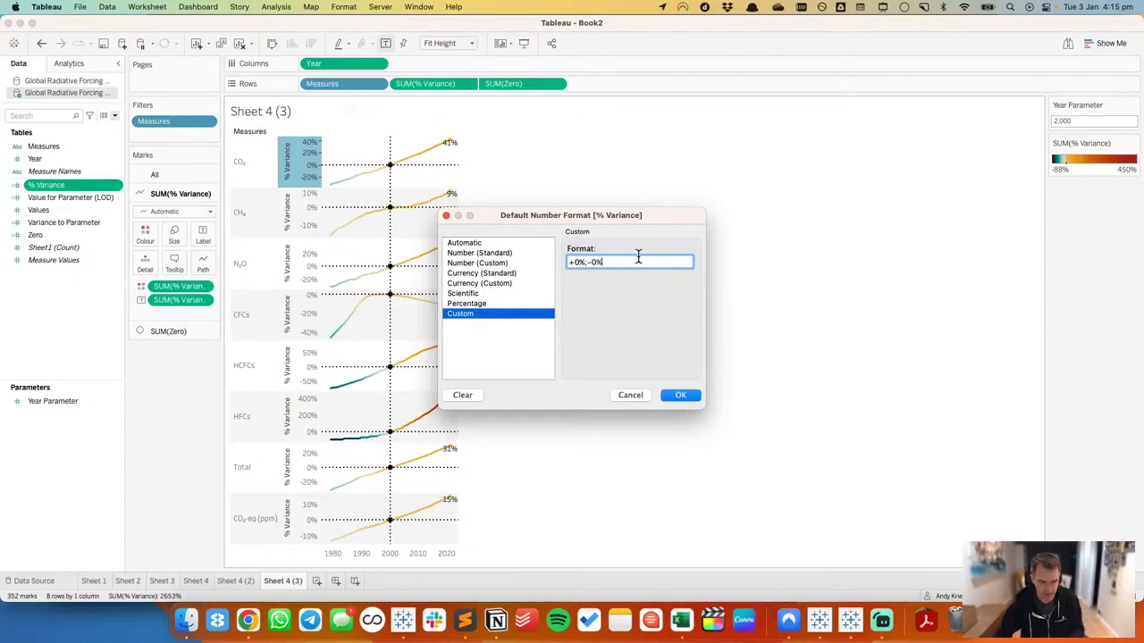
click(682, 396)
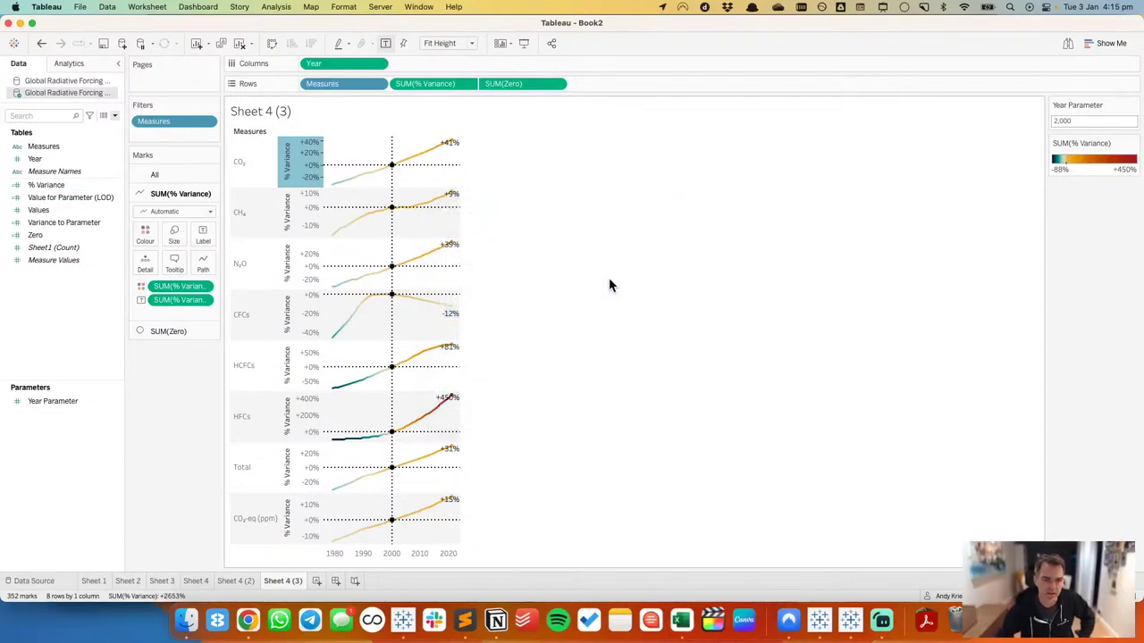
Step: Exclude the SUM(Zero) measure on Rows from the chart tooltips
mouse_move(332, 286)
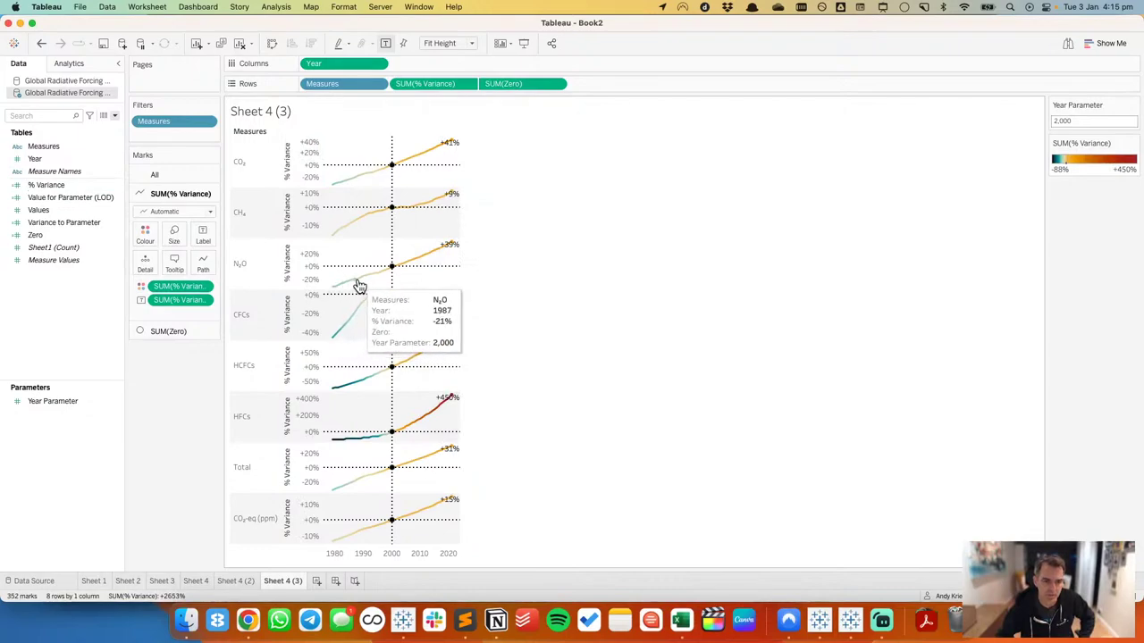
click(556, 83)
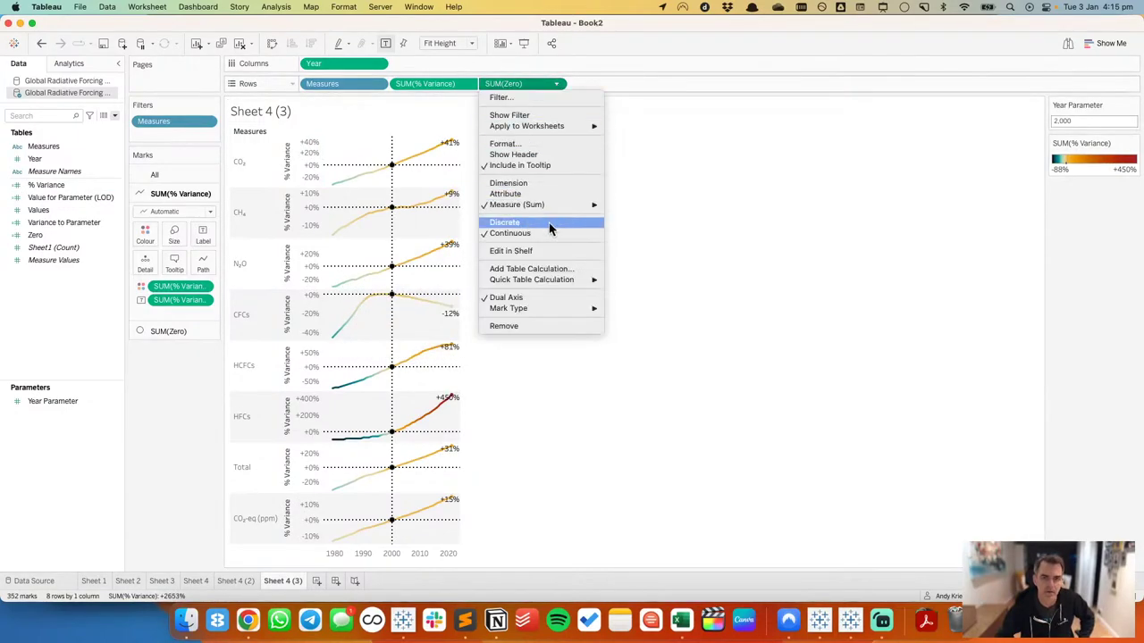
click(533, 166)
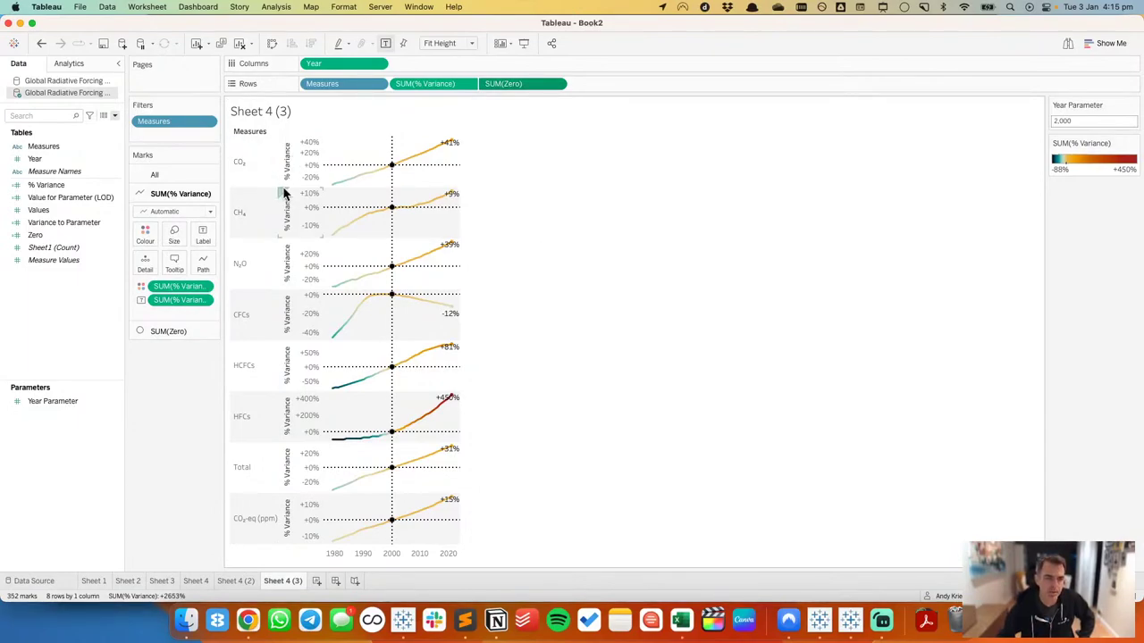
Step: Turn on the minimum value label for the SUM(% Variance) lines
click(204, 235)
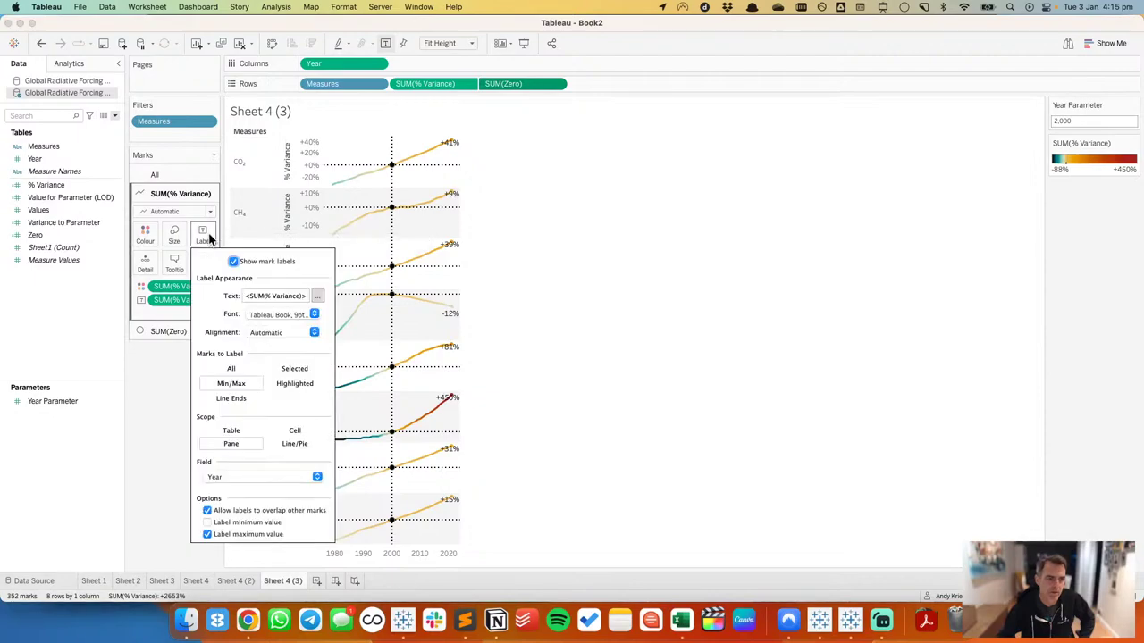
click(207, 523)
click(152, 474)
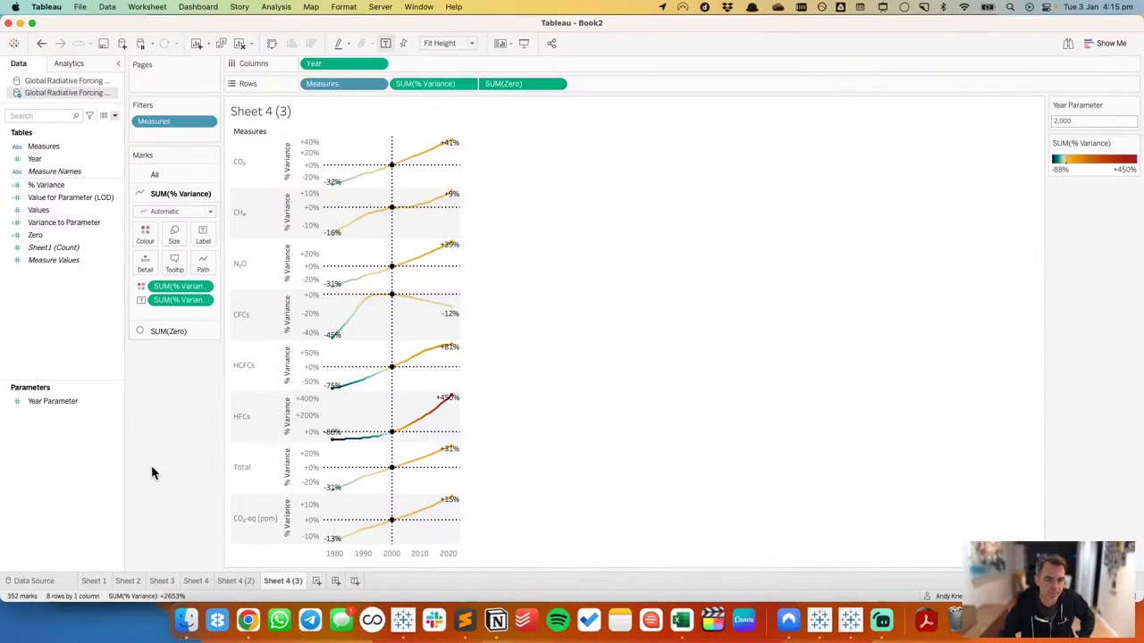
Step: Set the font size of the SUM(% Variance) mark labels to 7
click(204, 235)
click(285, 317)
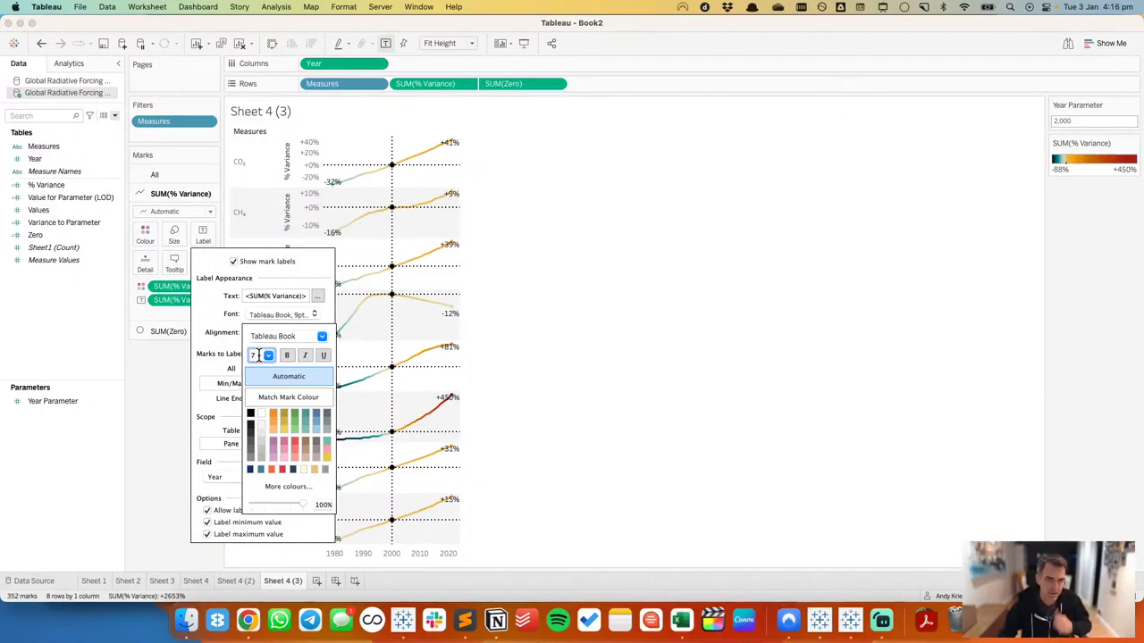
click(258, 354)
text(7)
key(Return)
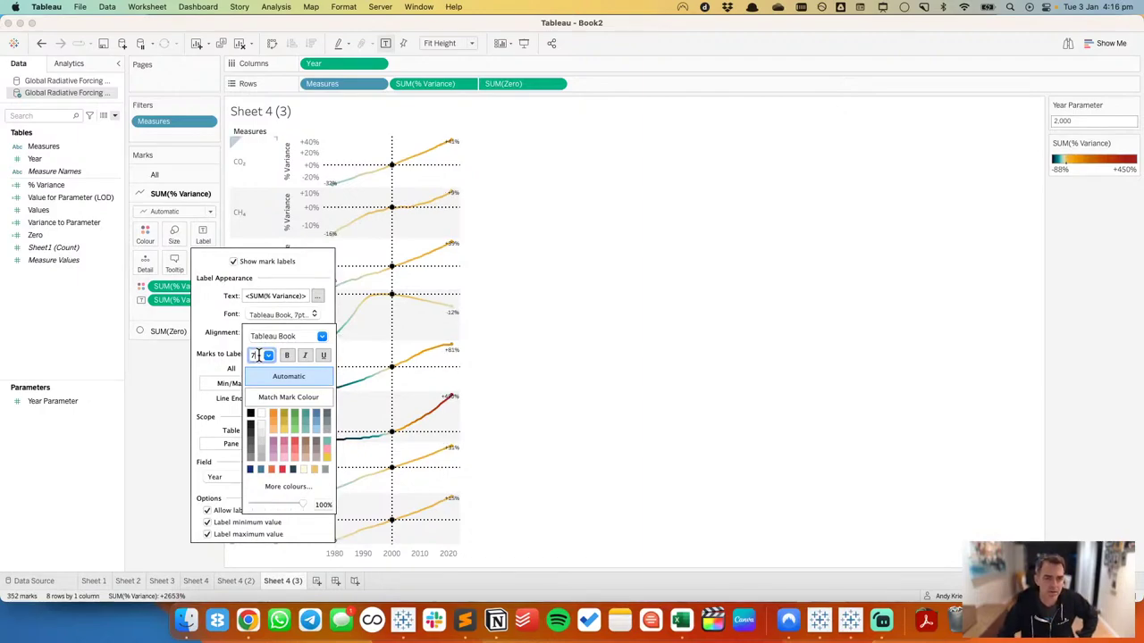
click(544, 259)
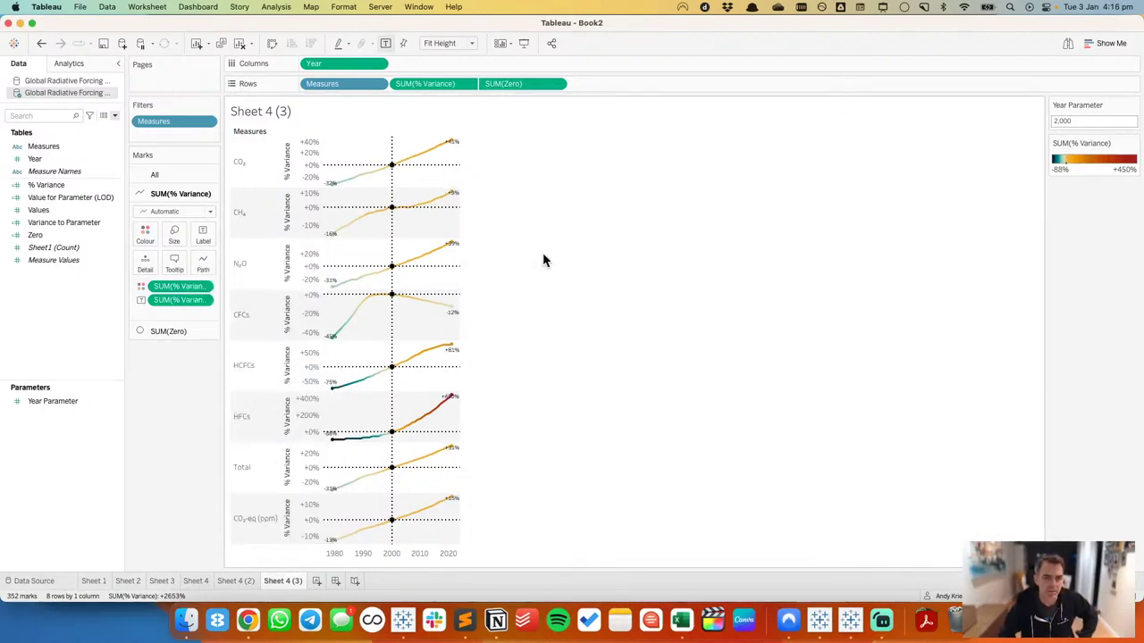
Step: Hide the header of the % Variance axis
right_click(305, 163)
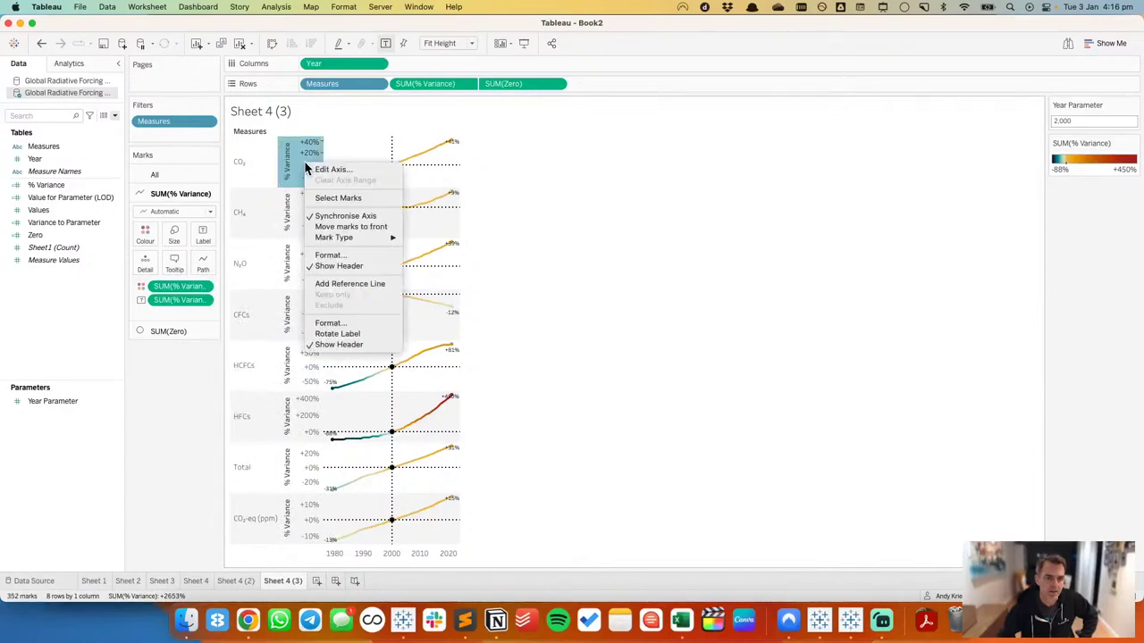
click(338, 266)
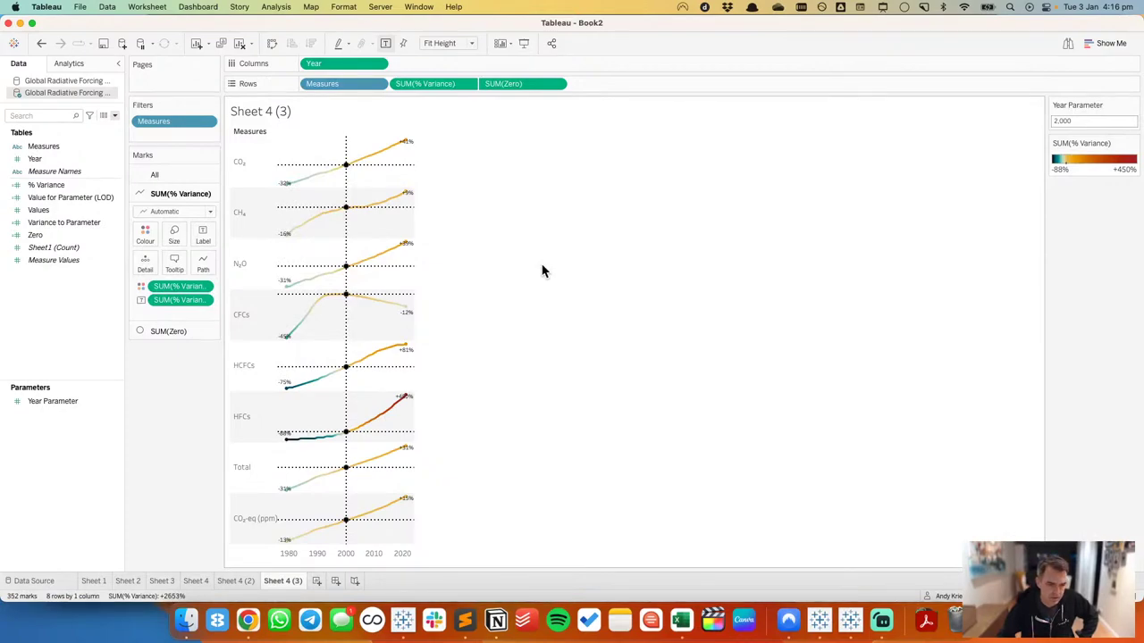
Step: Fix the Year axis range with a start of 1970 and an end of 2030
right_click(338, 554)
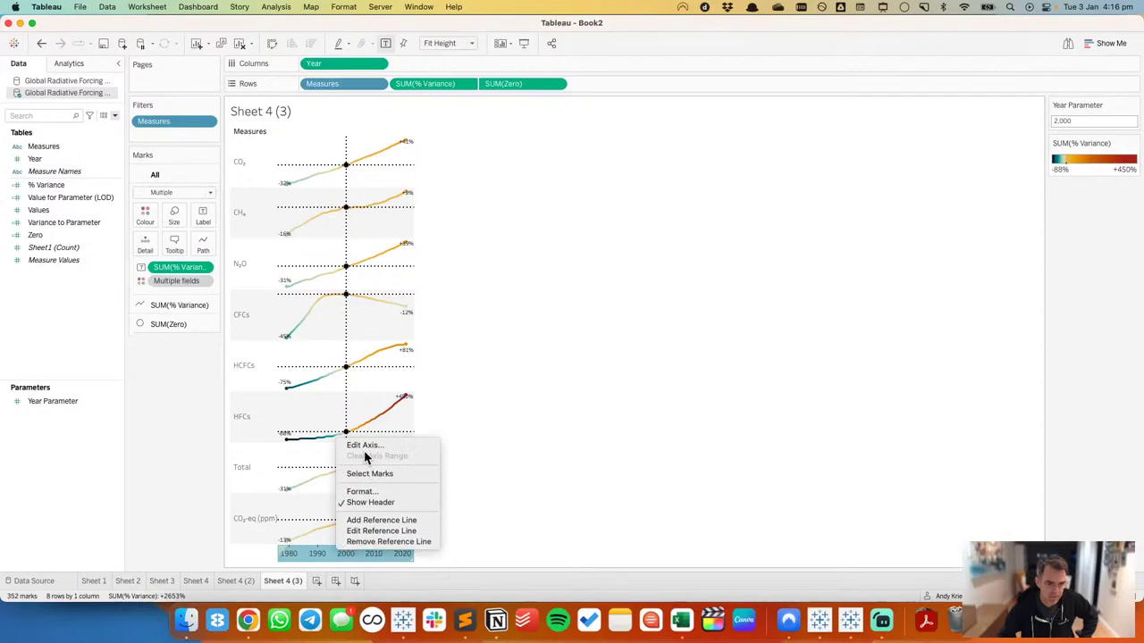
click(437, 433)
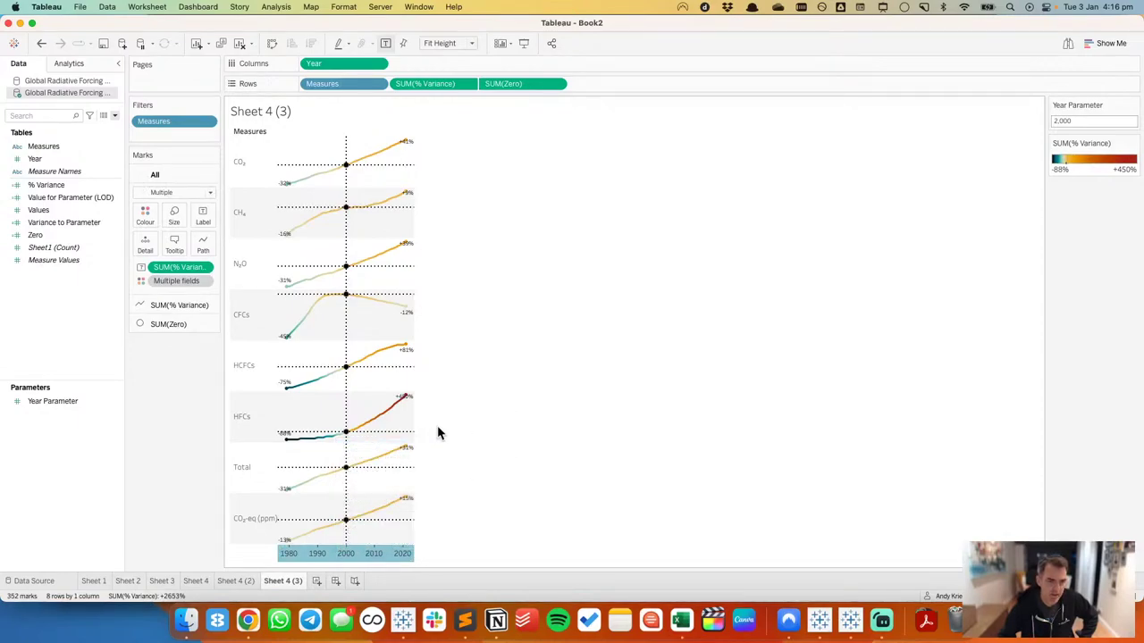
click(459, 242)
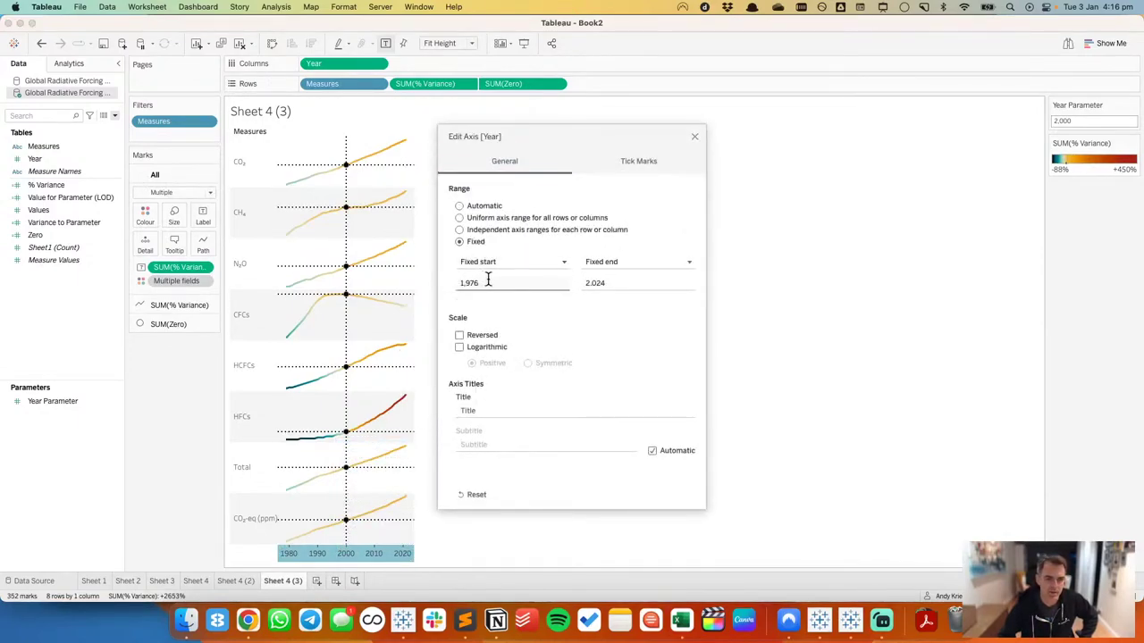
drag(536, 131, 665, 123)
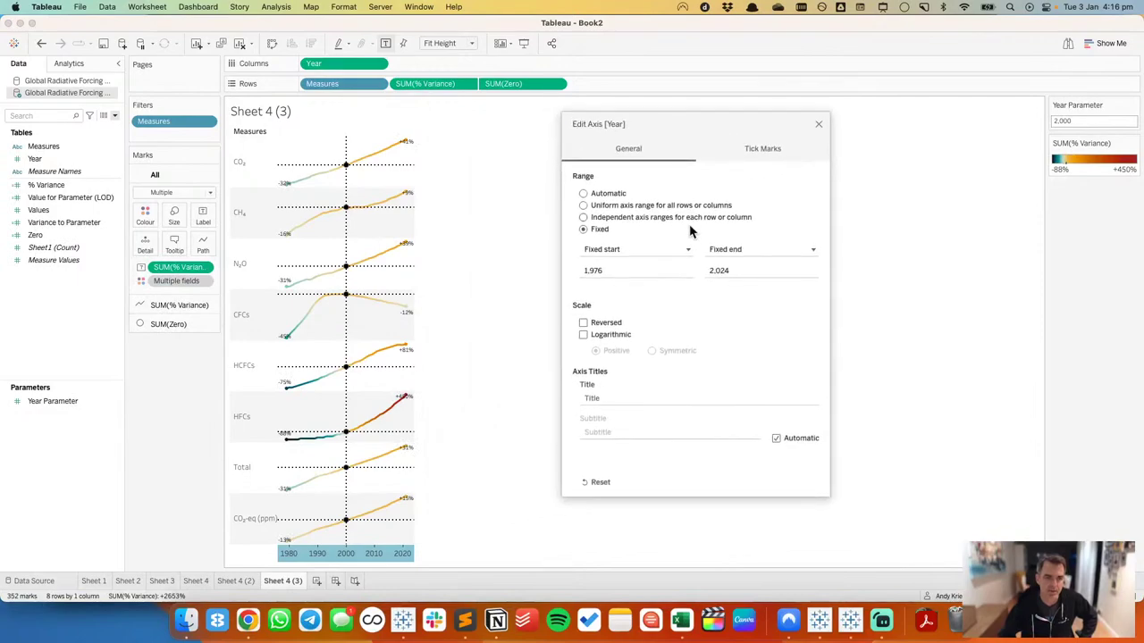
click(653, 274)
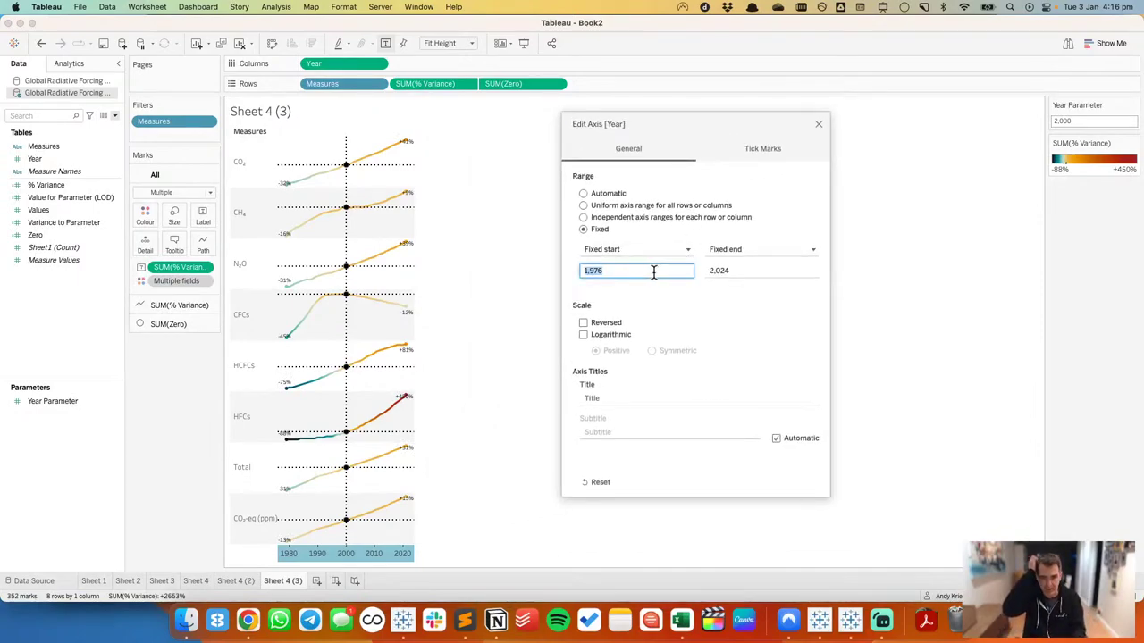
text(19)
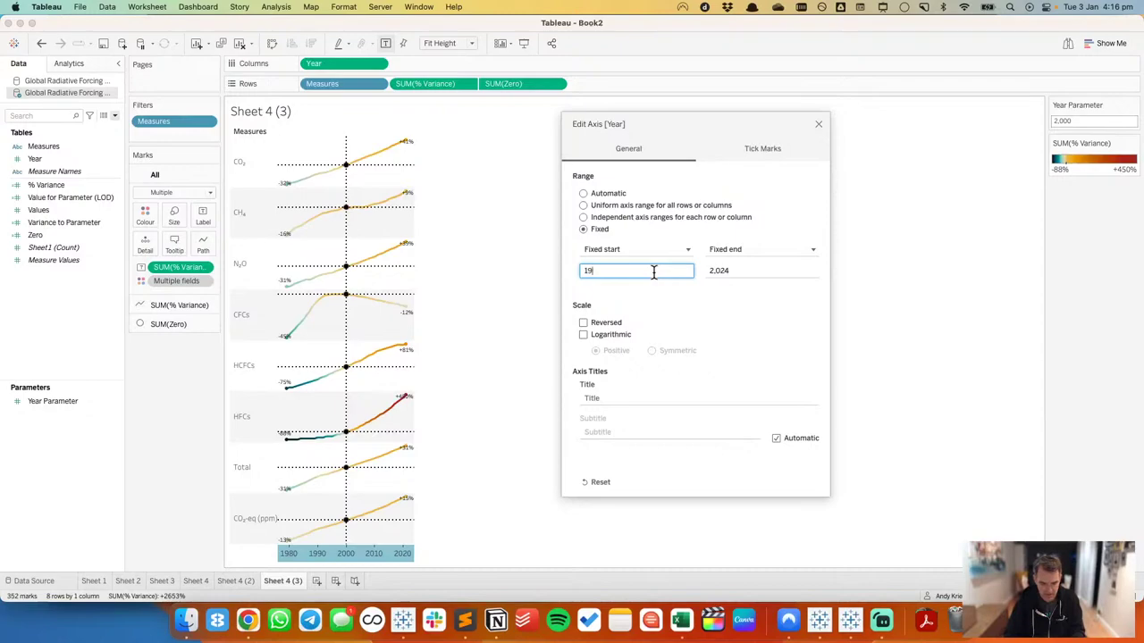
text(70)
key(Tab)
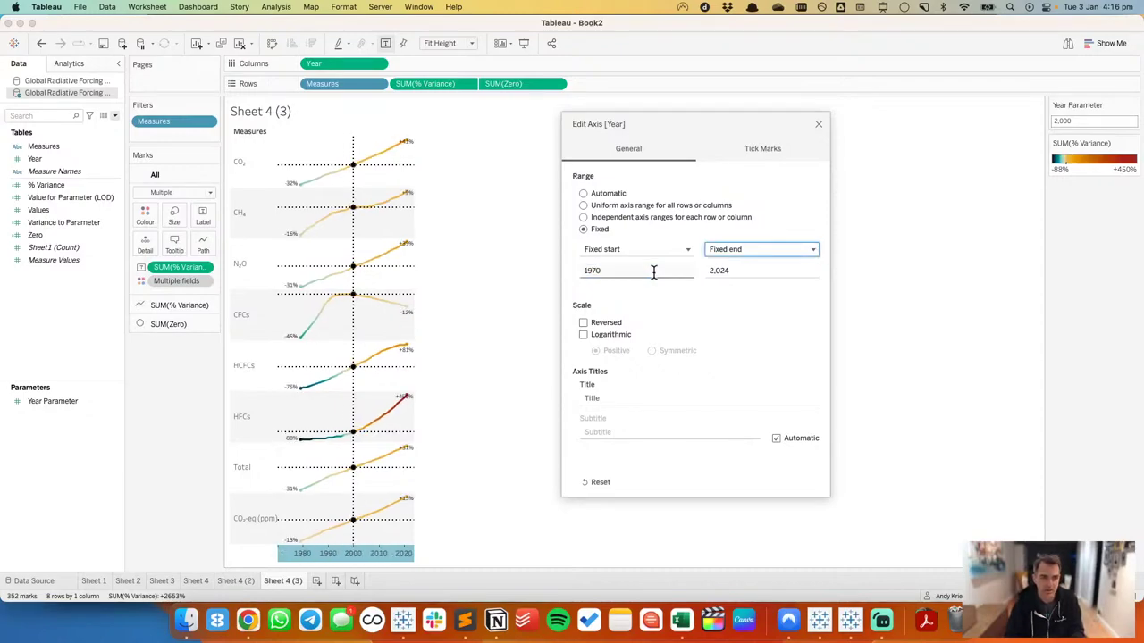
key(Tab)
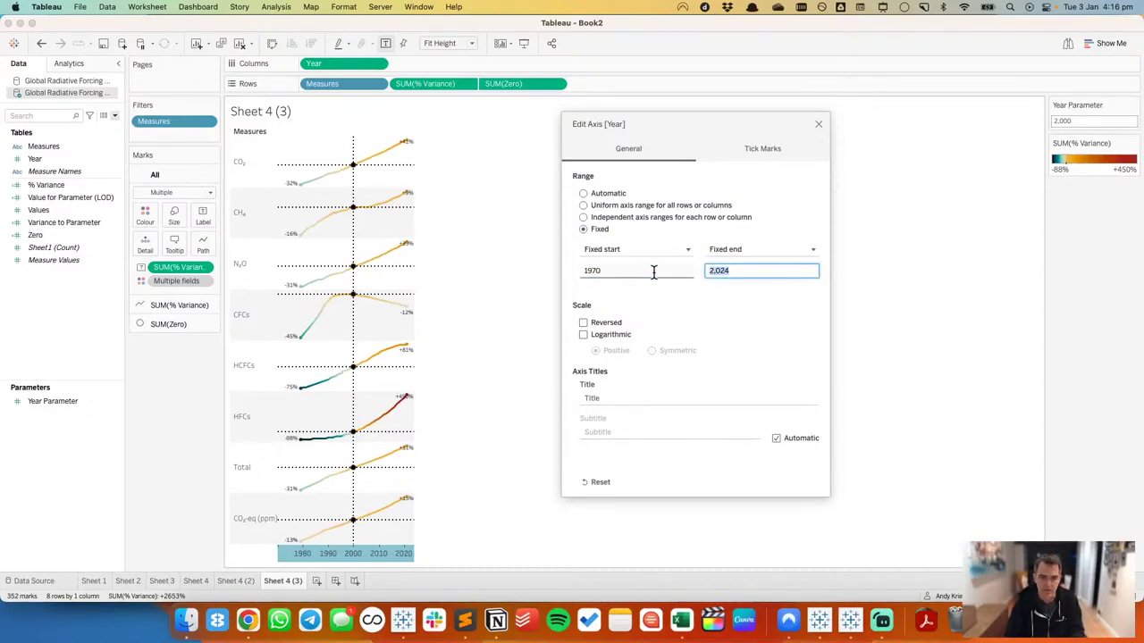
text(2030)
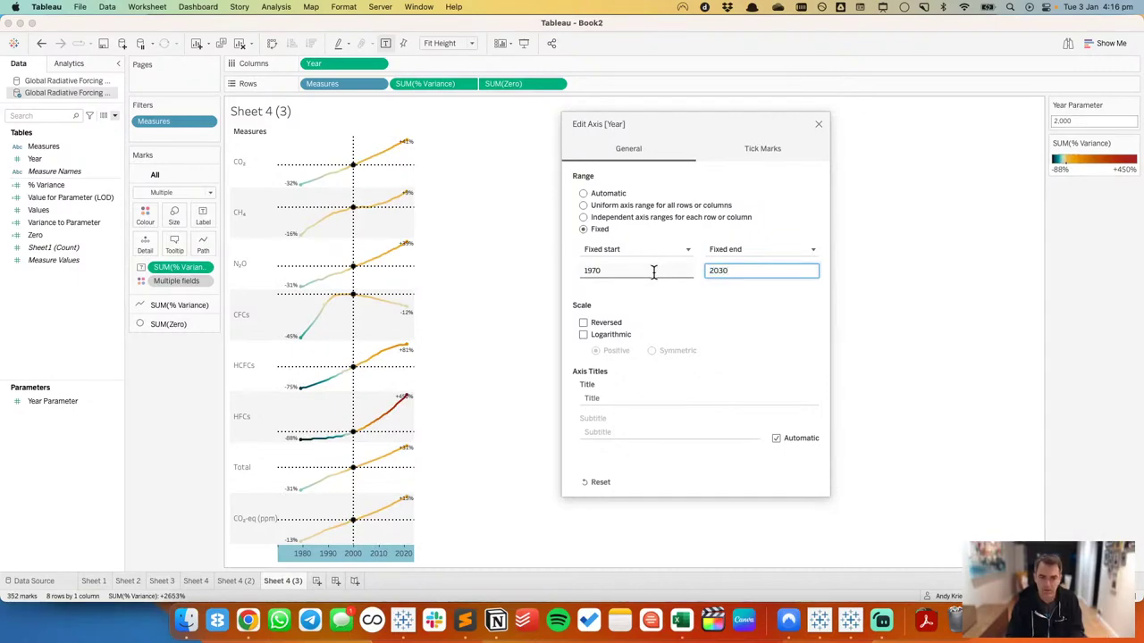
key(Tab)
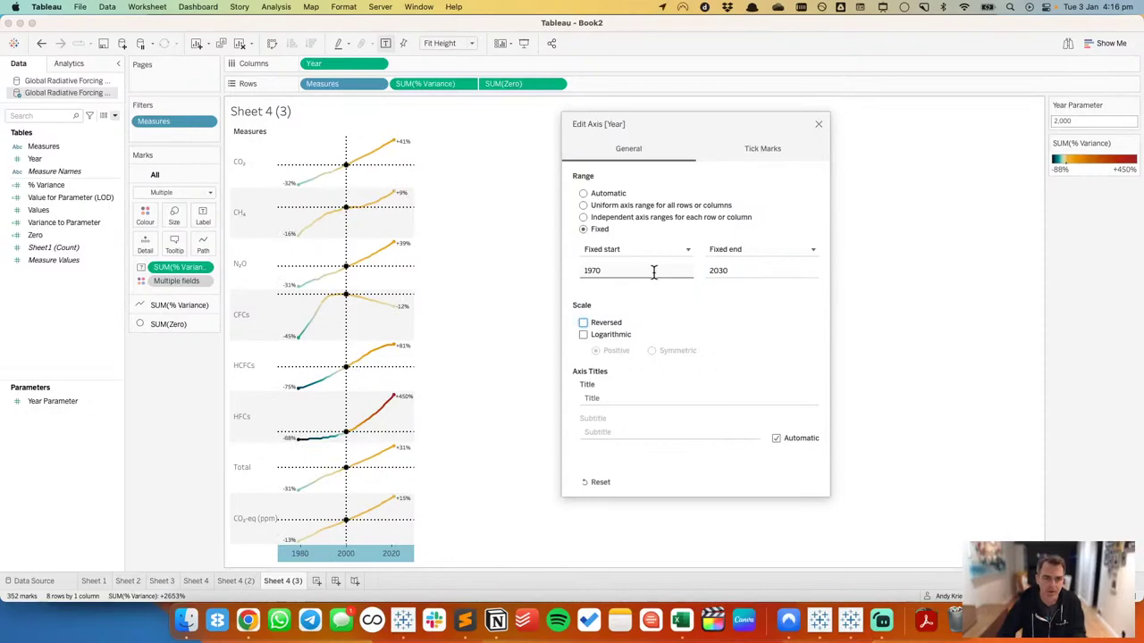
click(818, 126)
Step: Set the vertical alignment of the SUM(% Variance) mark labels to middle
click(196, 219)
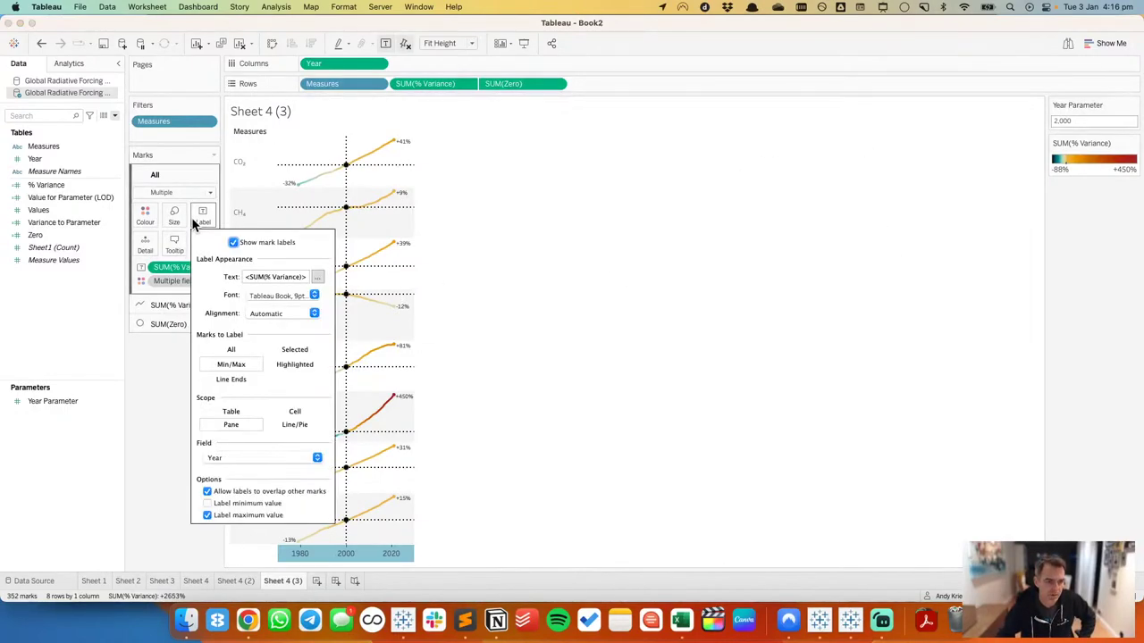
click(161, 304)
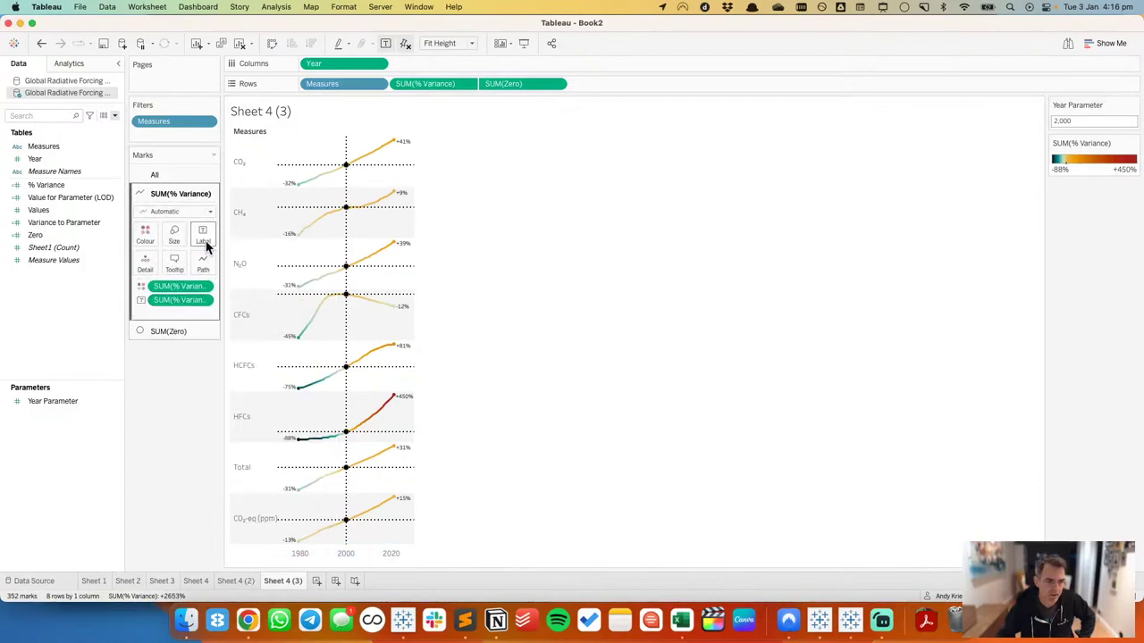
click(203, 240)
click(266, 335)
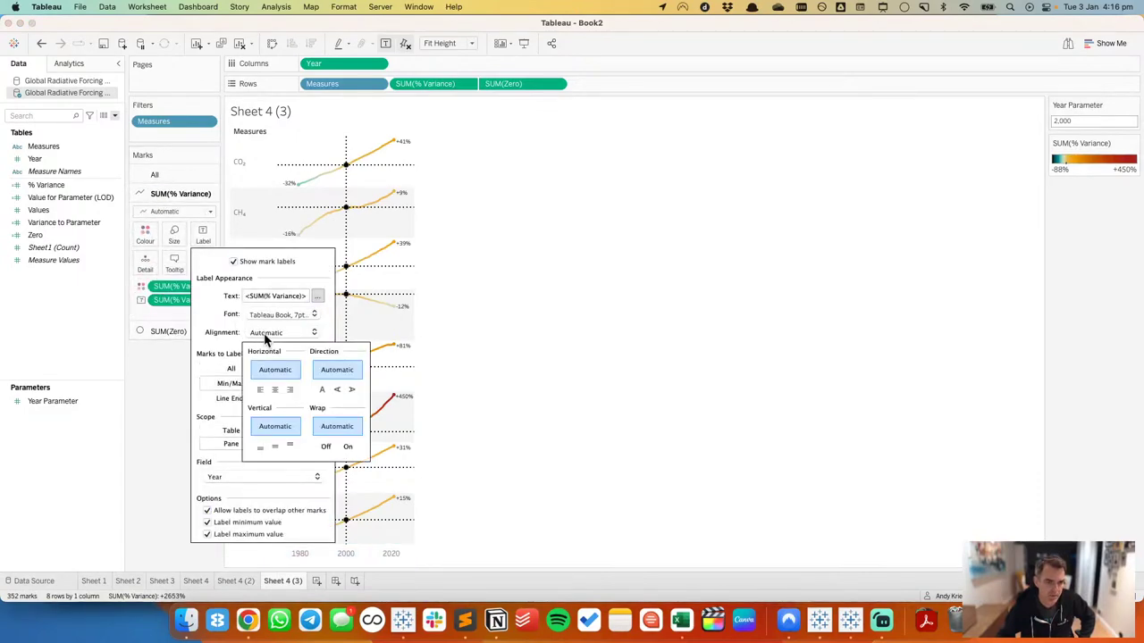
click(277, 447)
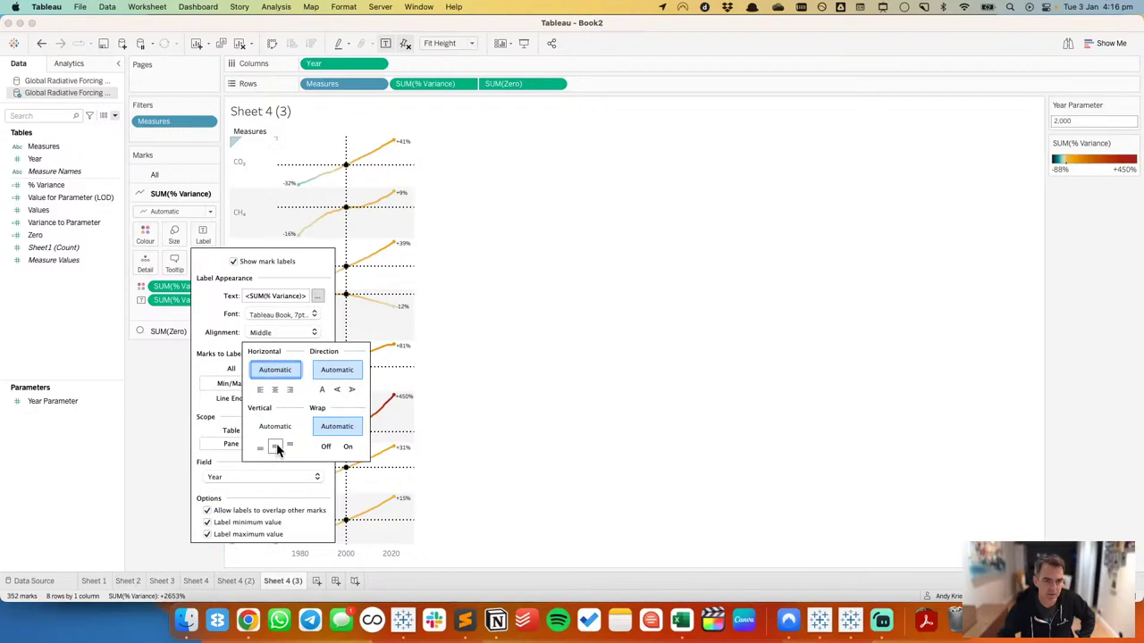
click(549, 351)
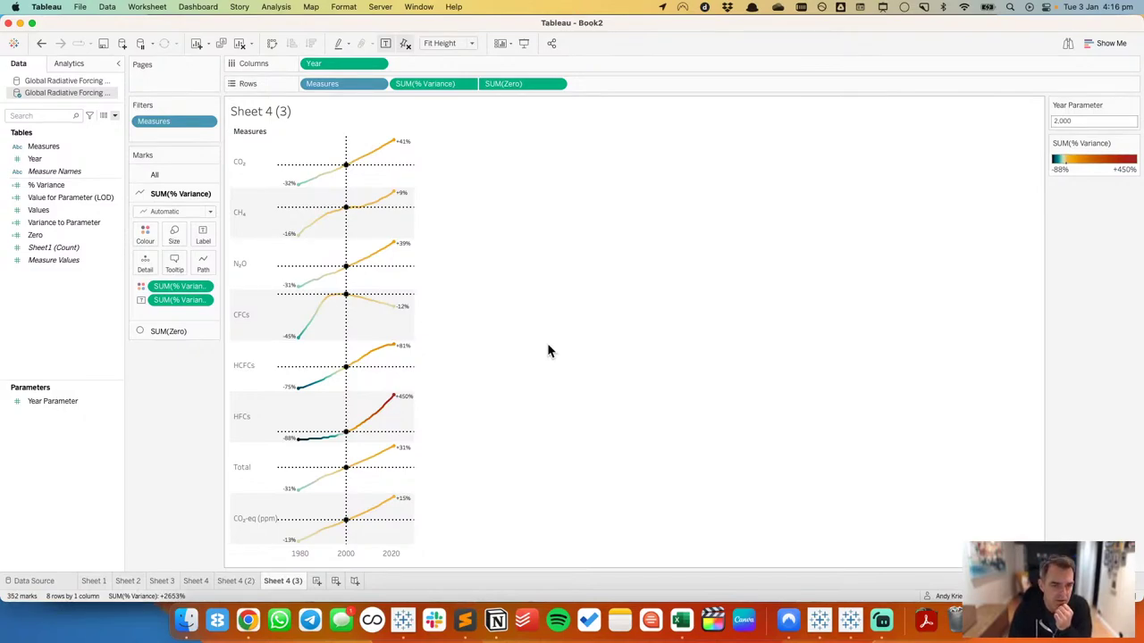
Step: Hide the Measures field label above the rows and narrow the measure header column
right_click(249, 132)
click(275, 236)
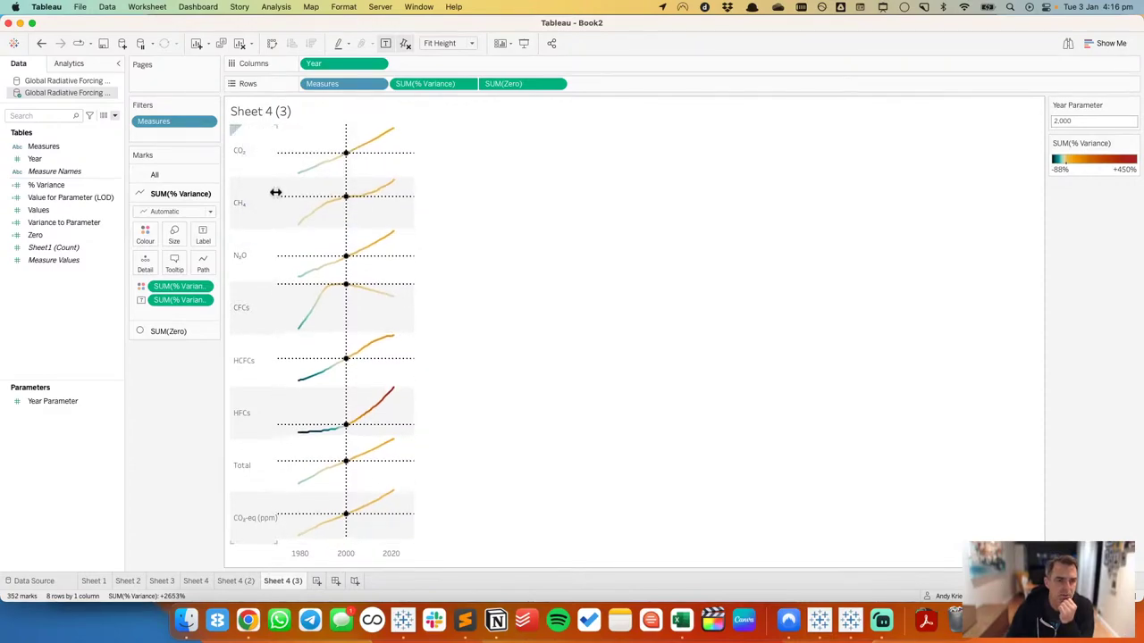
drag(270, 161, 254, 163)
Step: Set the Measures header font size to 14 and widen the header column so that names such as HCFCs fit
right_click(243, 156)
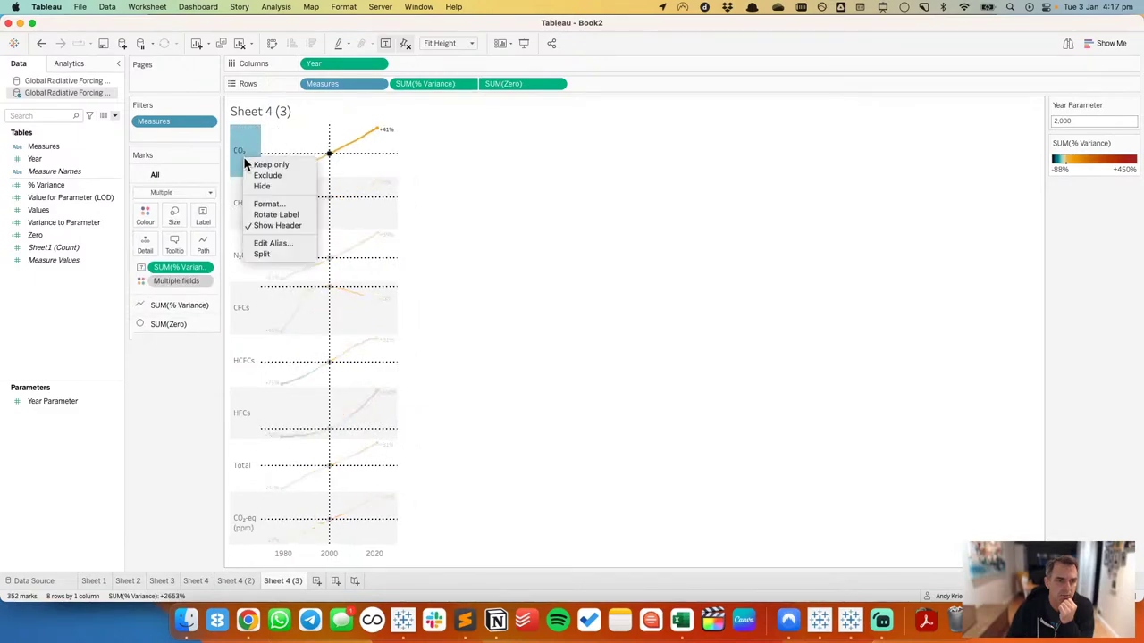
click(268, 206)
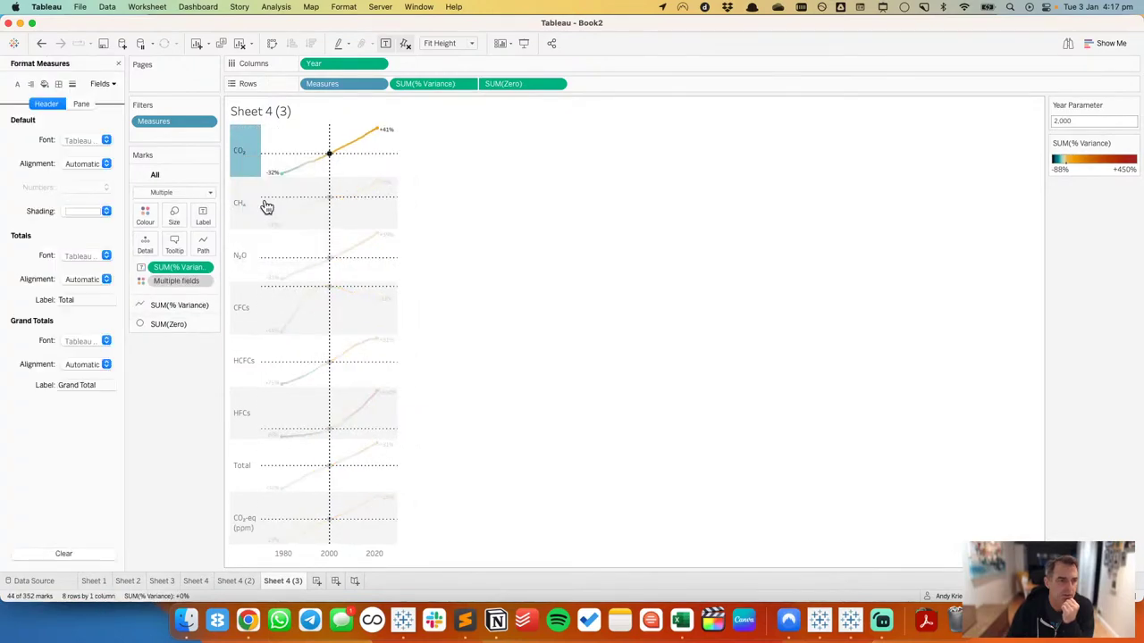
click(77, 141)
click(84, 182)
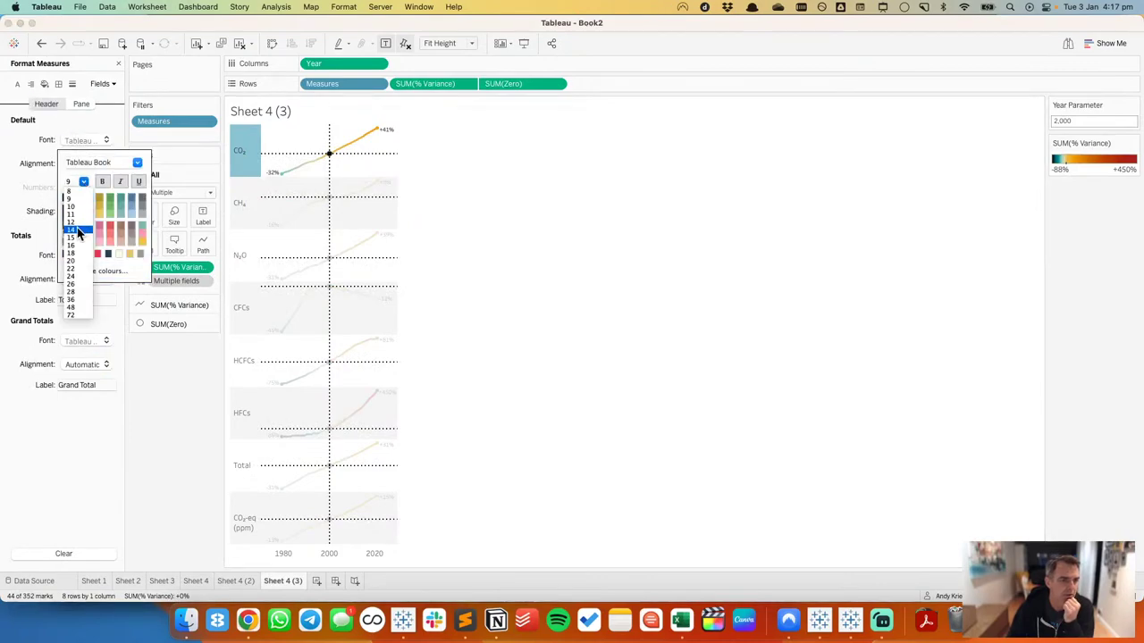
click(78, 232)
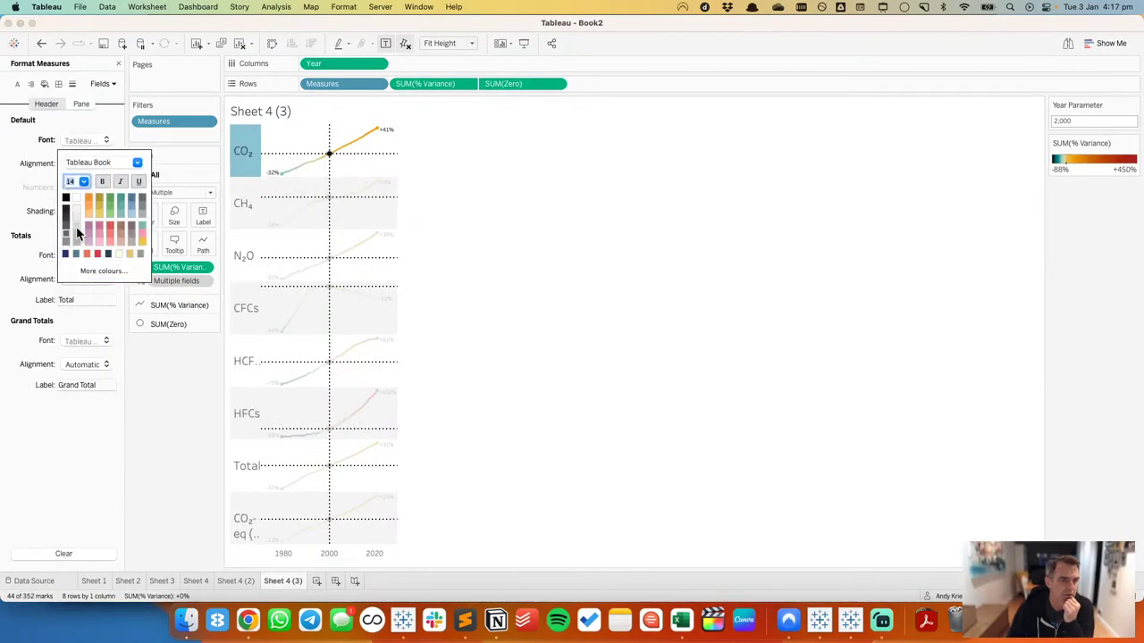
click(522, 288)
drag(259, 208, 269, 213)
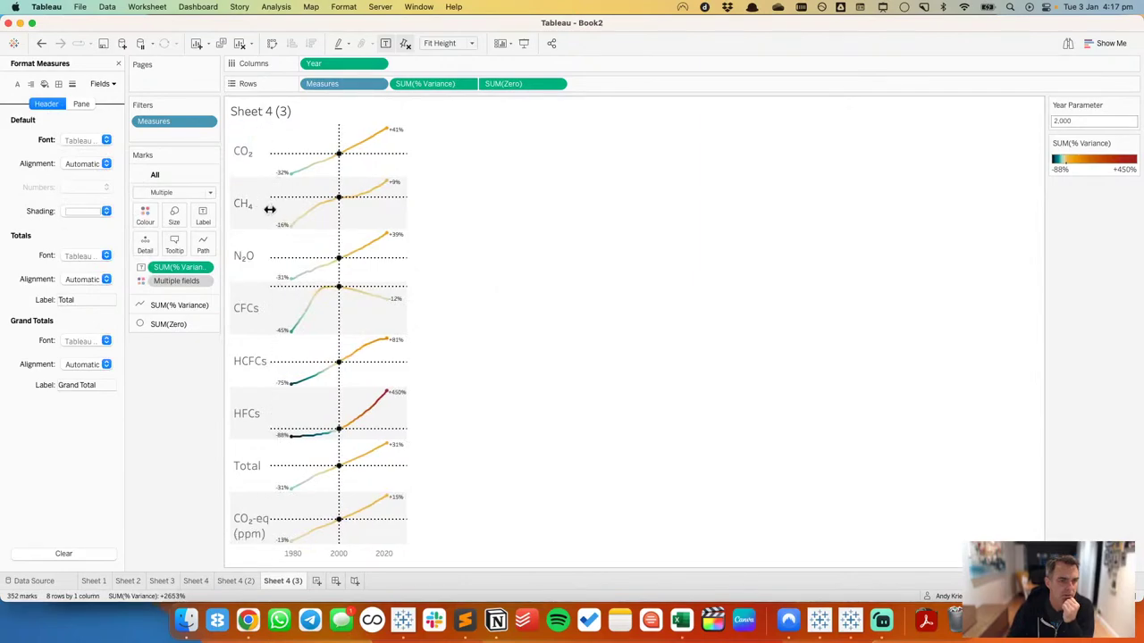
Step: Change the Measures header font to a darker, near-black colour and close the formatting options
click(243, 162)
click(78, 143)
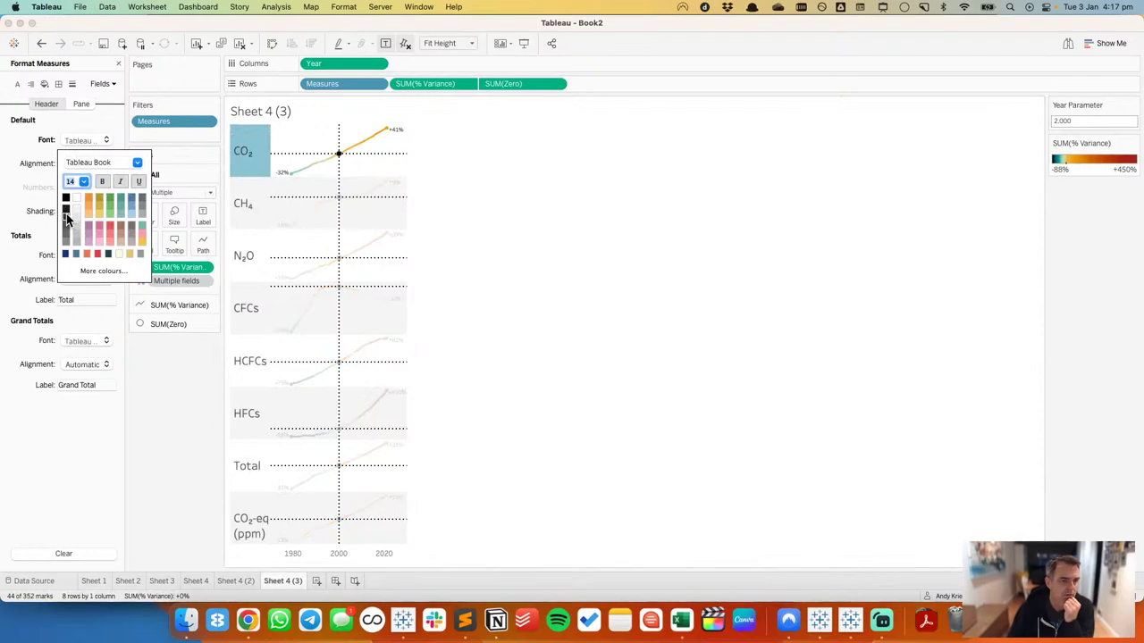
click(496, 247)
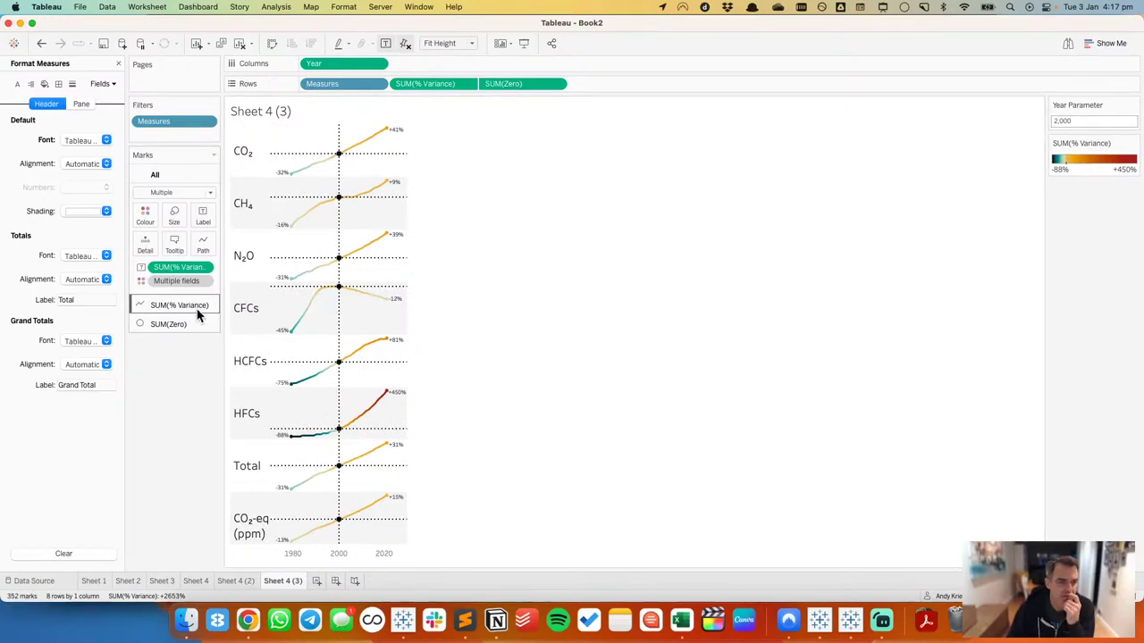
click(119, 62)
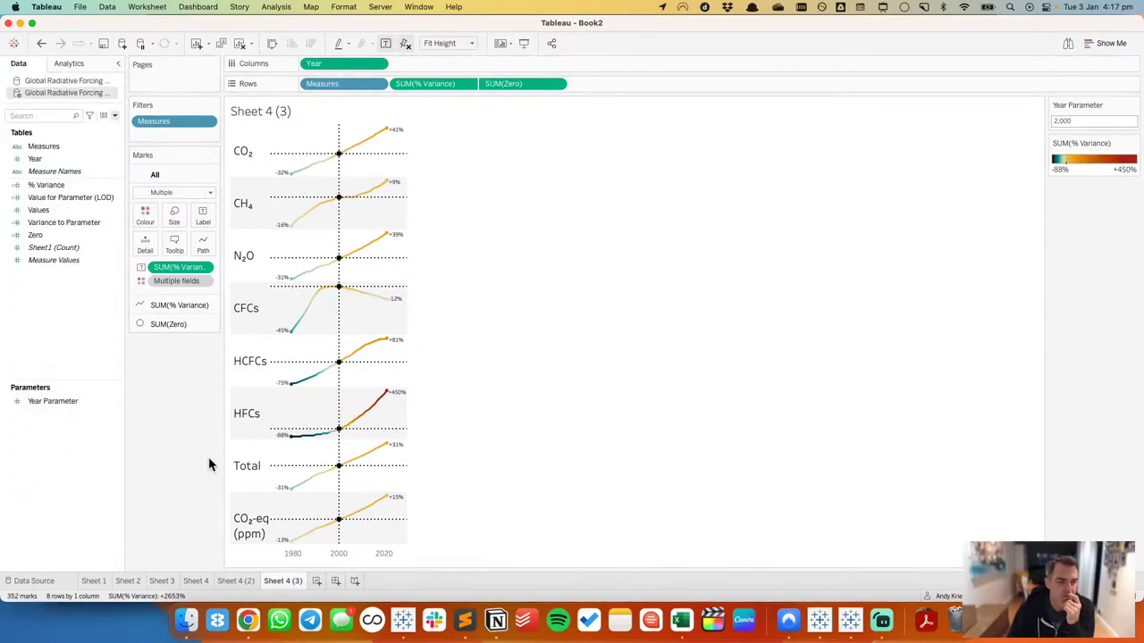
Step: Remove the CO₂-eq (ppm) row from the chart
right_click(261, 518)
click(286, 418)
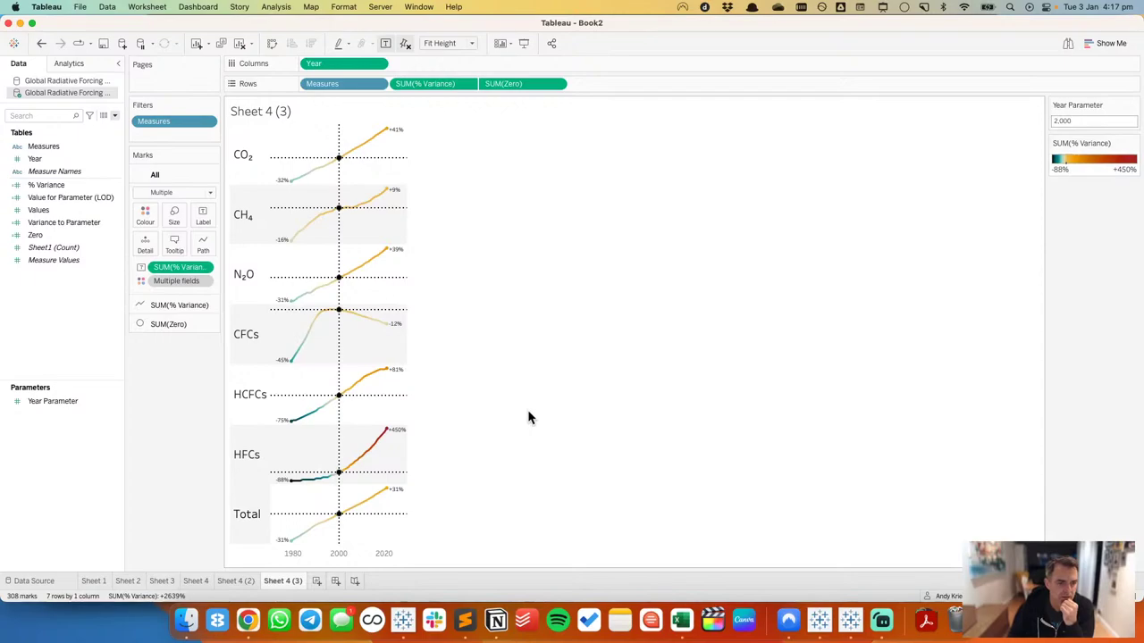
click(251, 514)
click(251, 514)
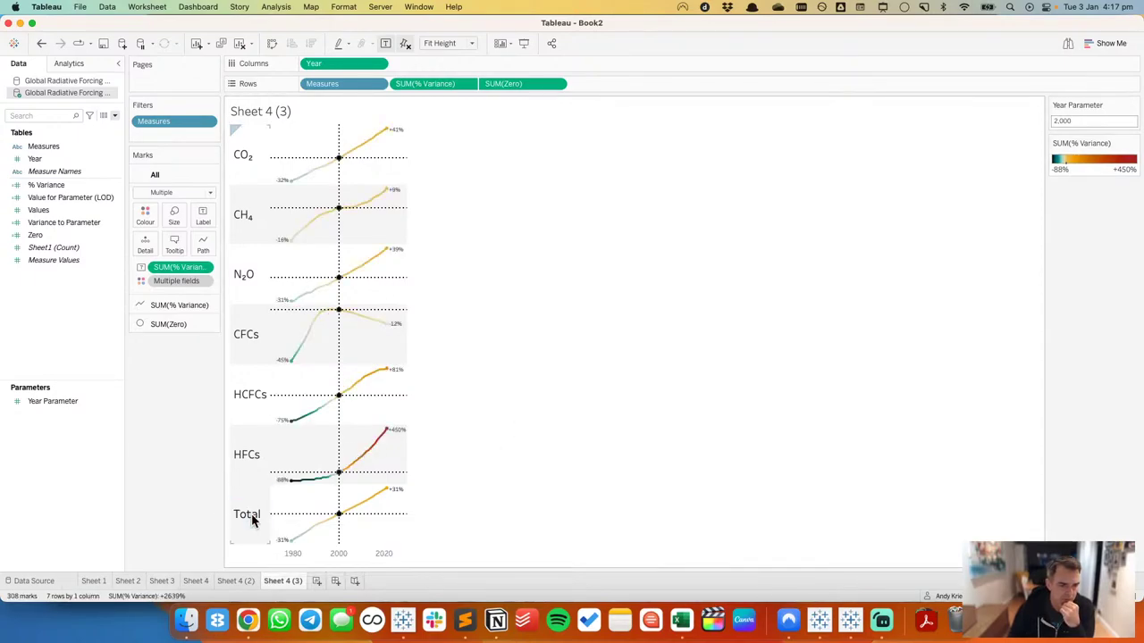
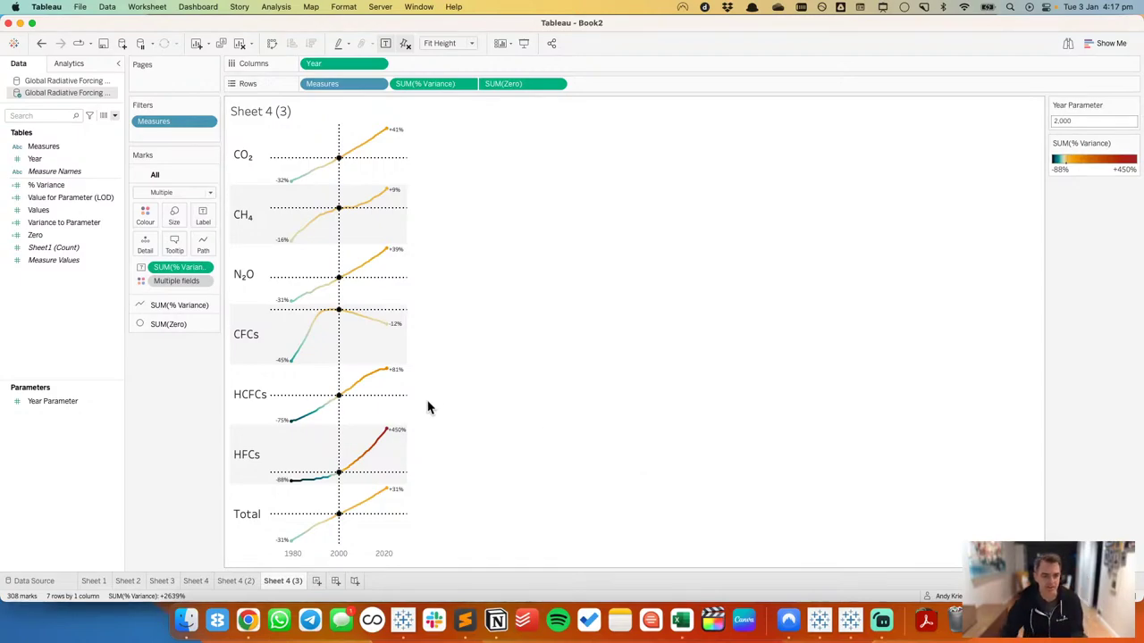
Step: Switch to Chrome and open the video list of the vizwiz YouTube channel in a new tab
click(249, 623)
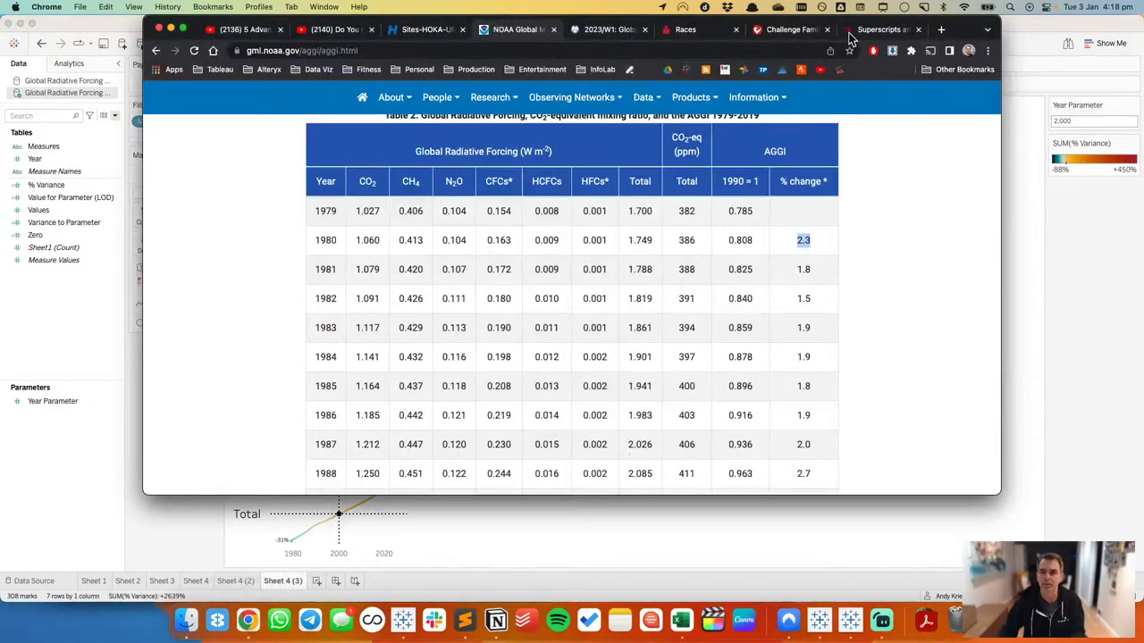
click(943, 30)
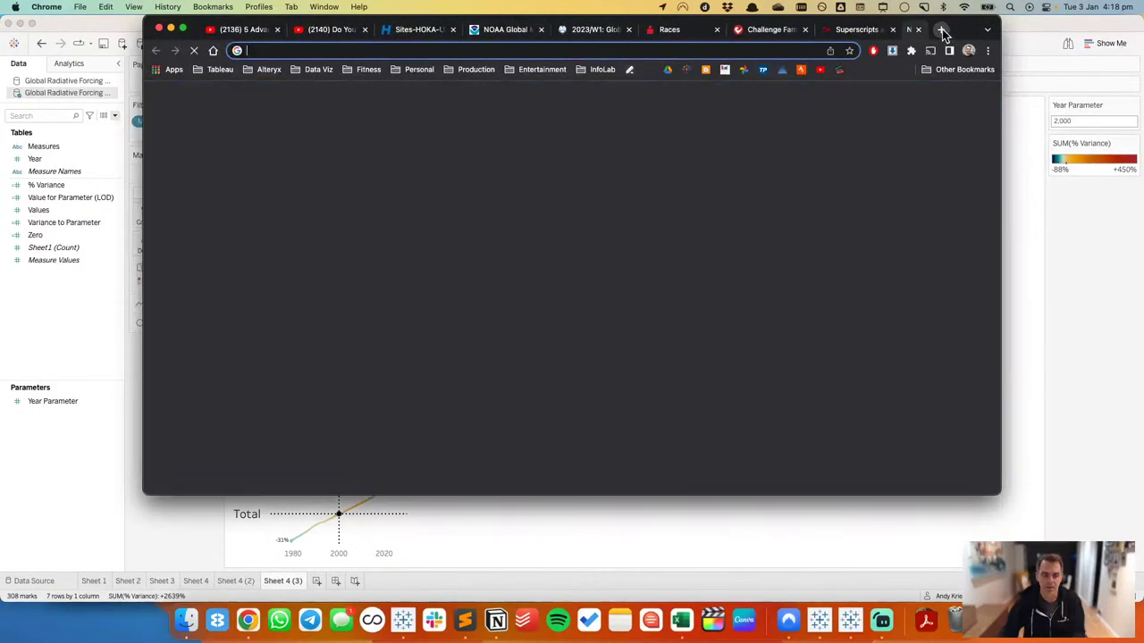
text(you)
key(Return)
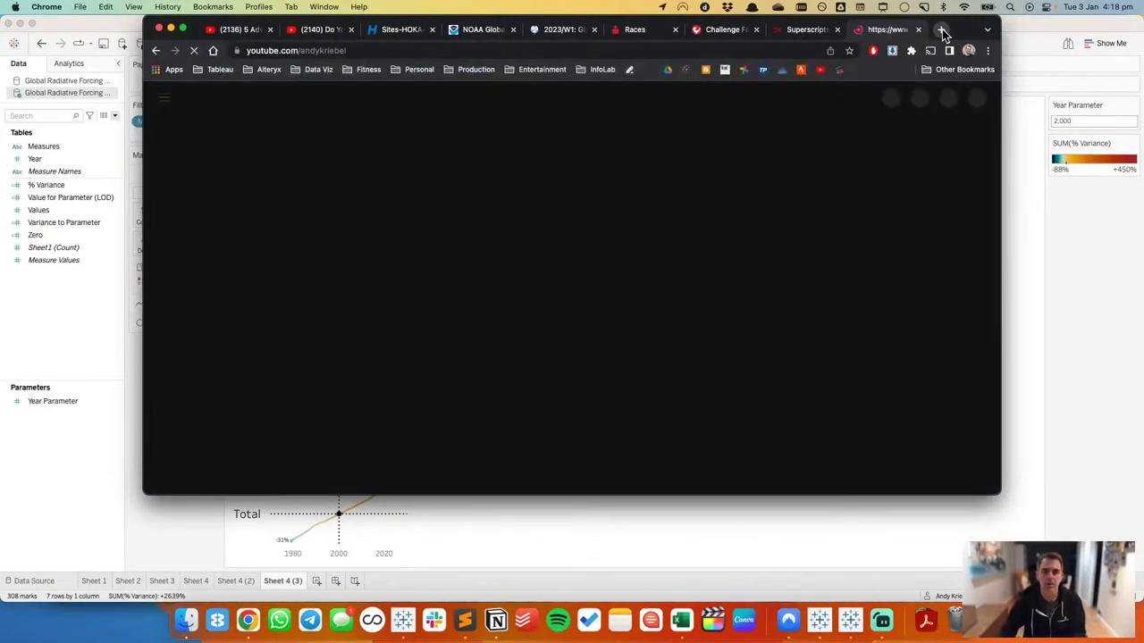
click(419, 303)
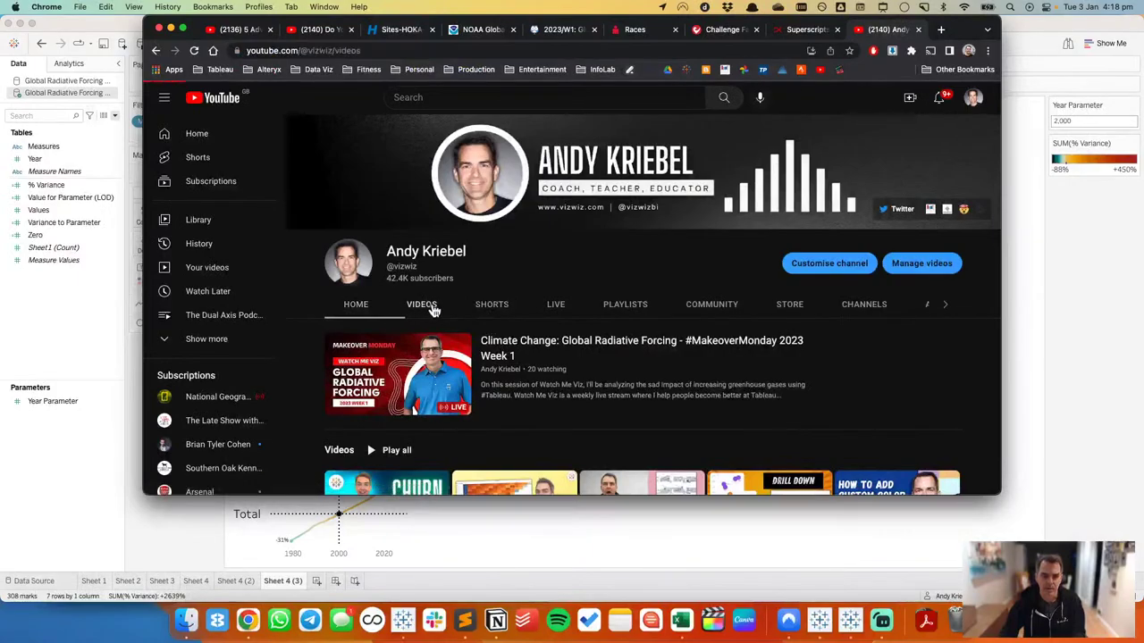
Step: Find and open the "#Tableau - Logic Functions" video, copy its link and close the video
scroll(608, 301, down, 5)
scroll(616, 308, down, 2)
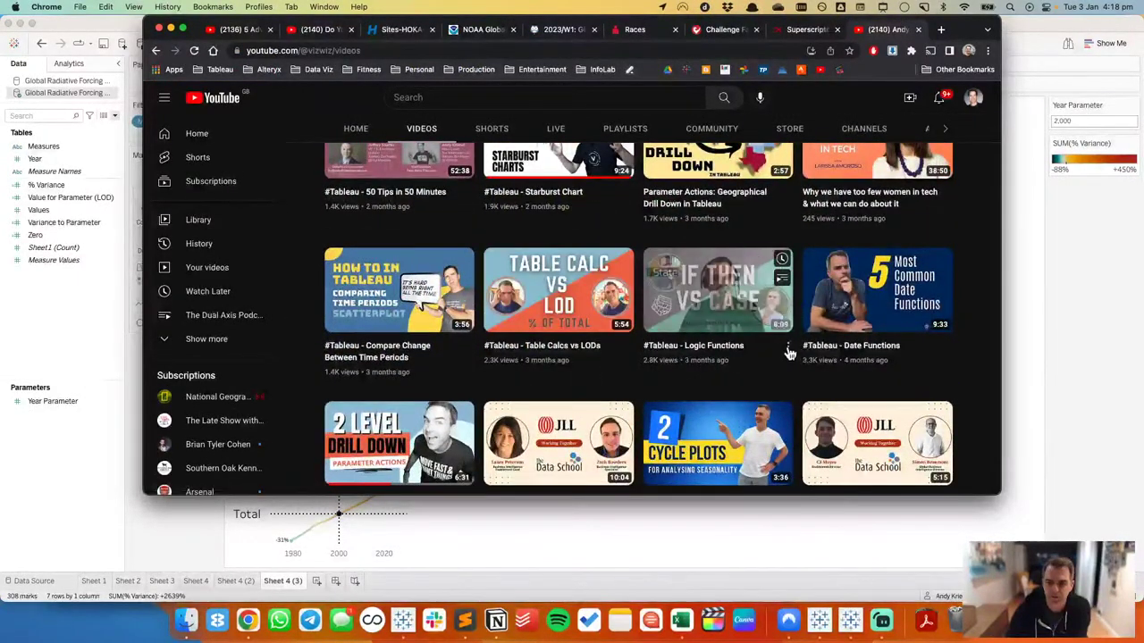
click(787, 346)
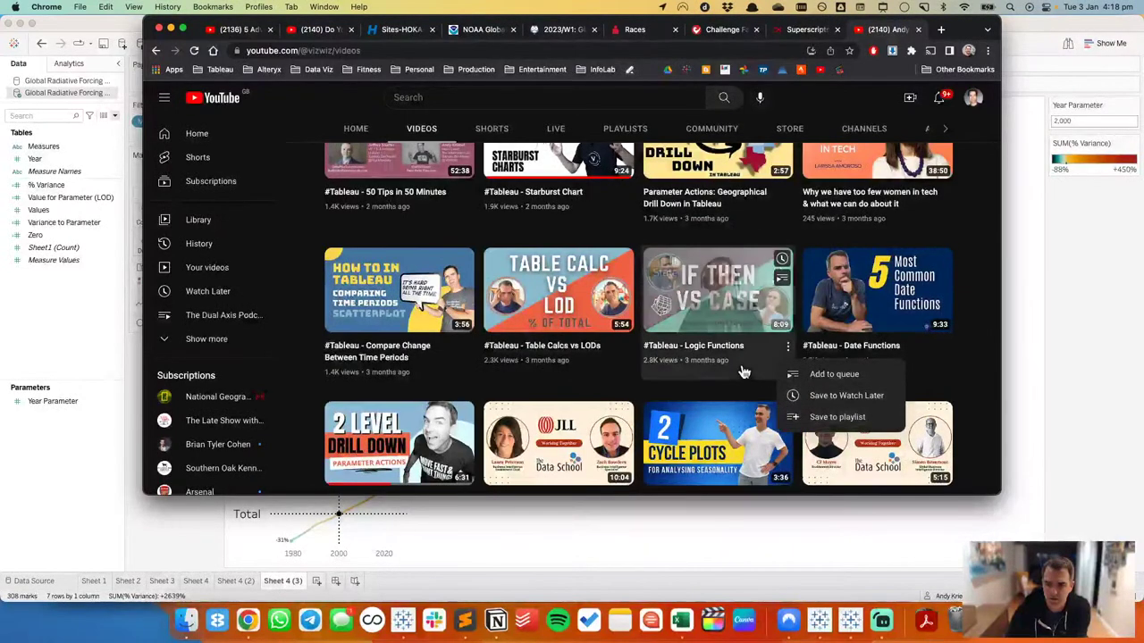
click(731, 307)
click(324, 51)
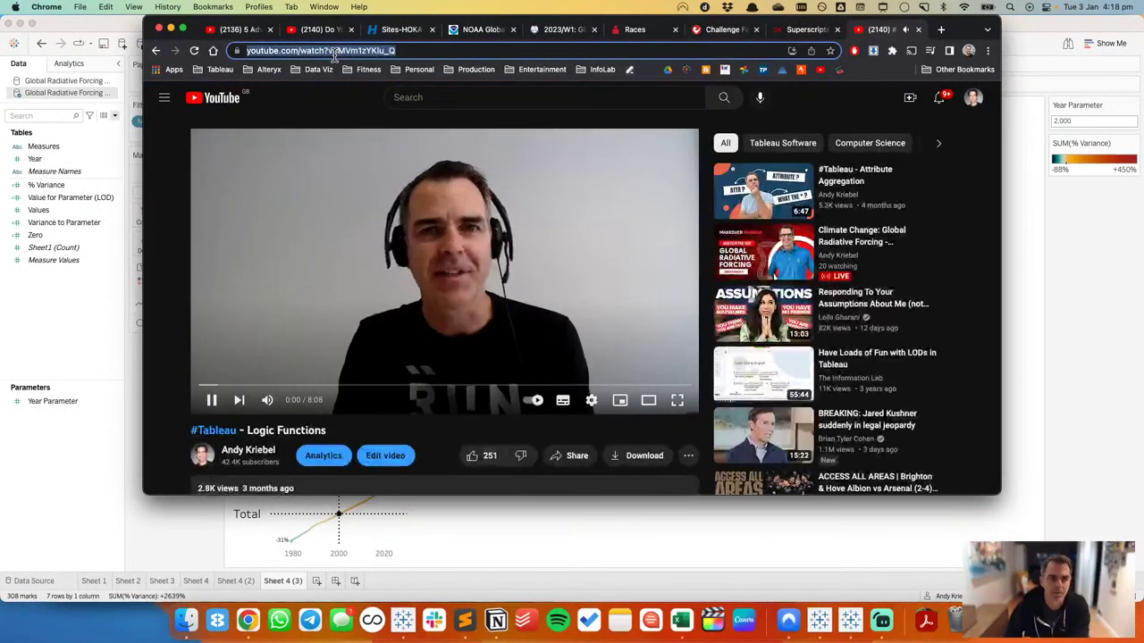
click(918, 29)
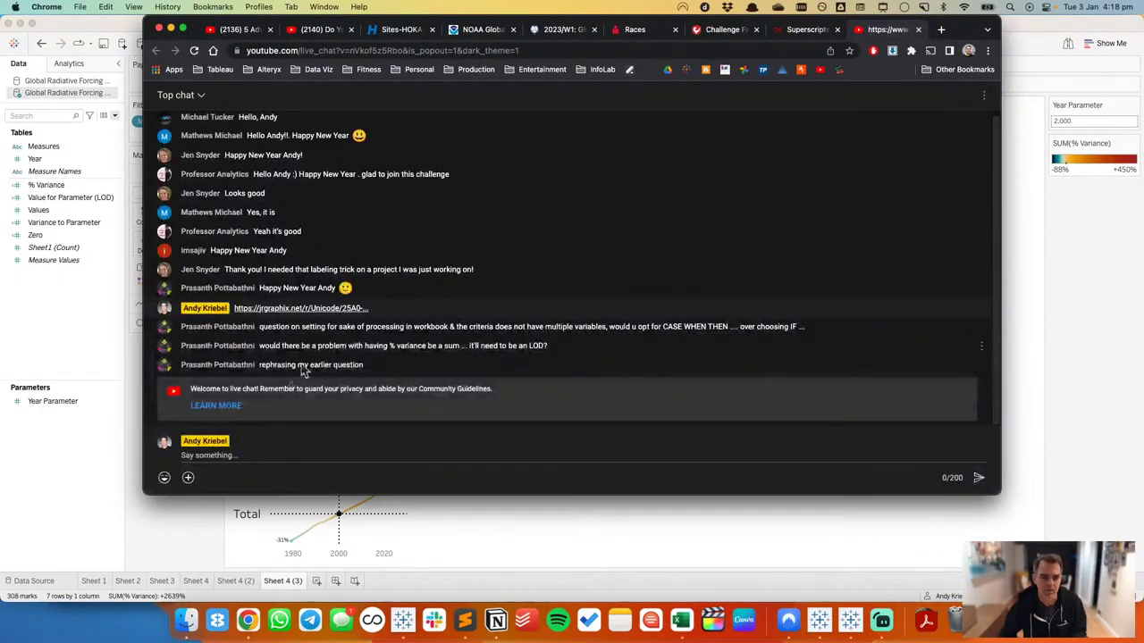
Step: Send a live chat reply mentioning the participant who asked about CASE versus IF, with "here you go" and the copied video link, and return to Tableau
click(221, 457)
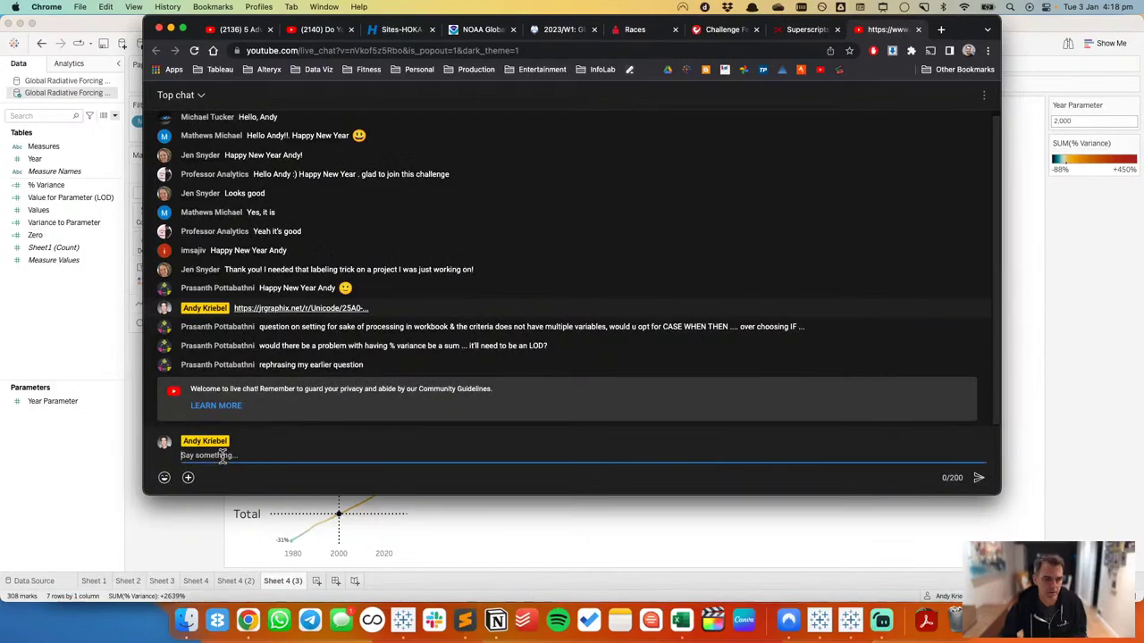
text(@pr)
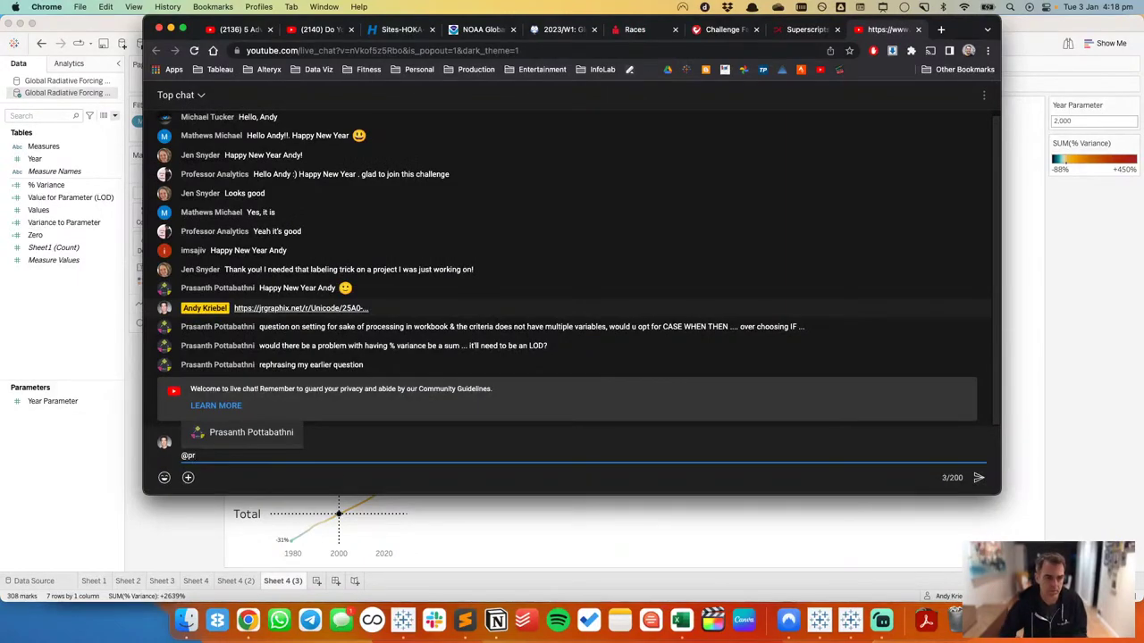
click(270, 430)
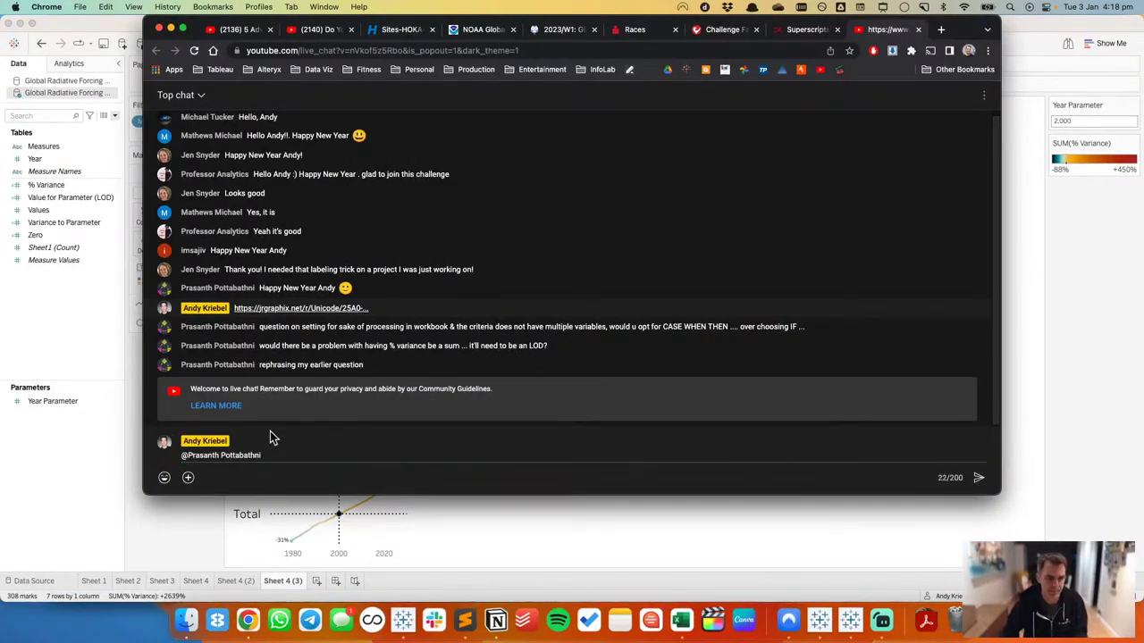
text(here)
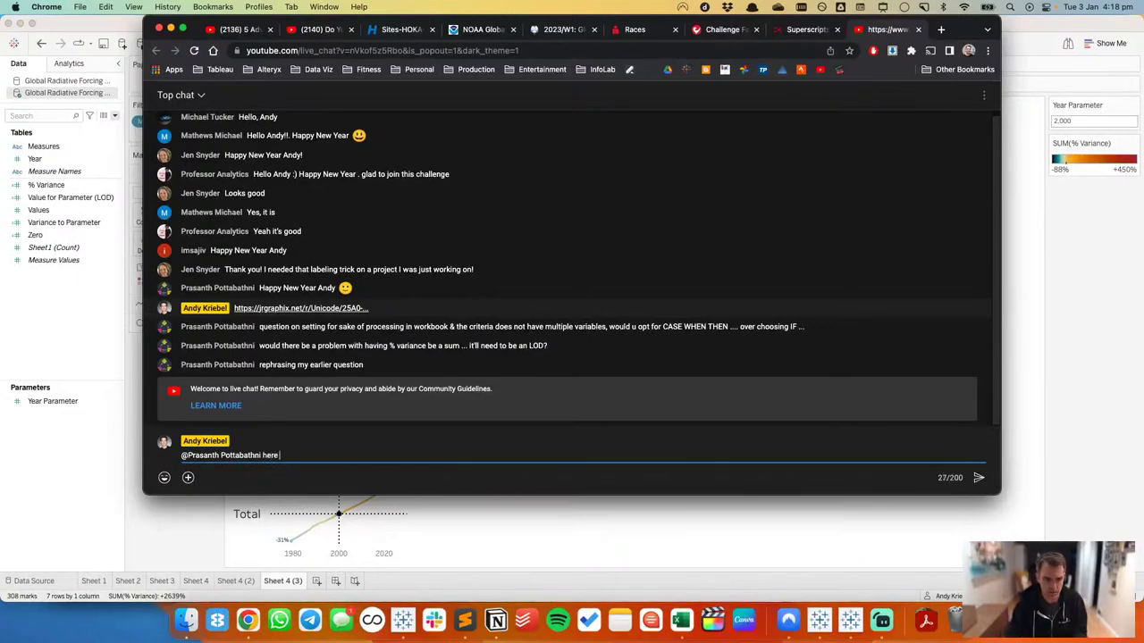
text( you go)
key(cmd+v)
key(Return)
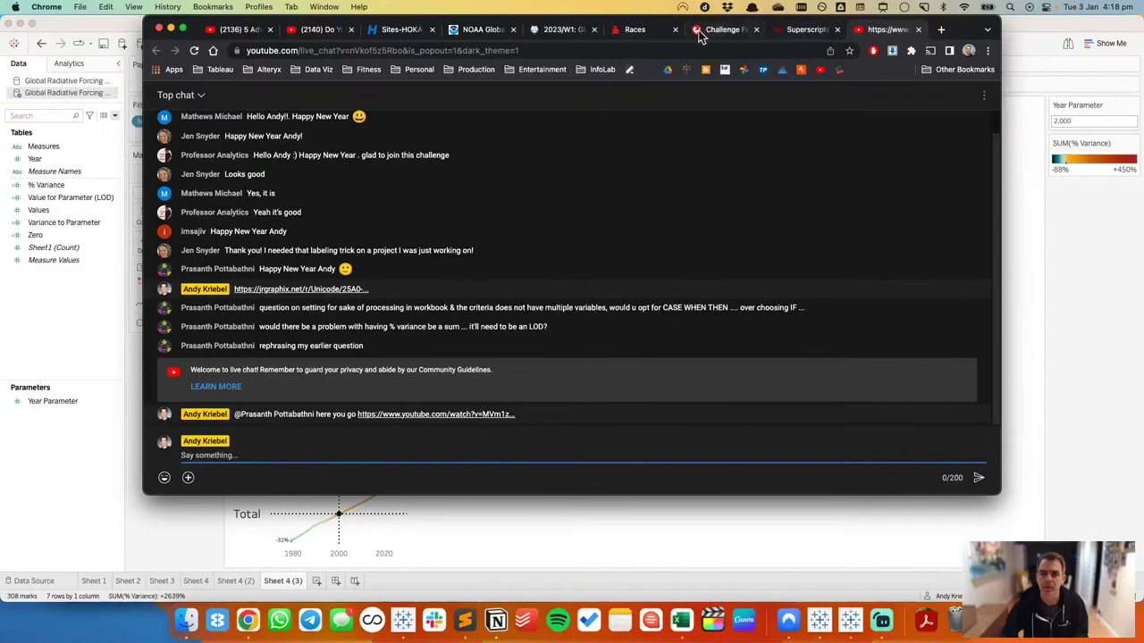
key(super+Tab)
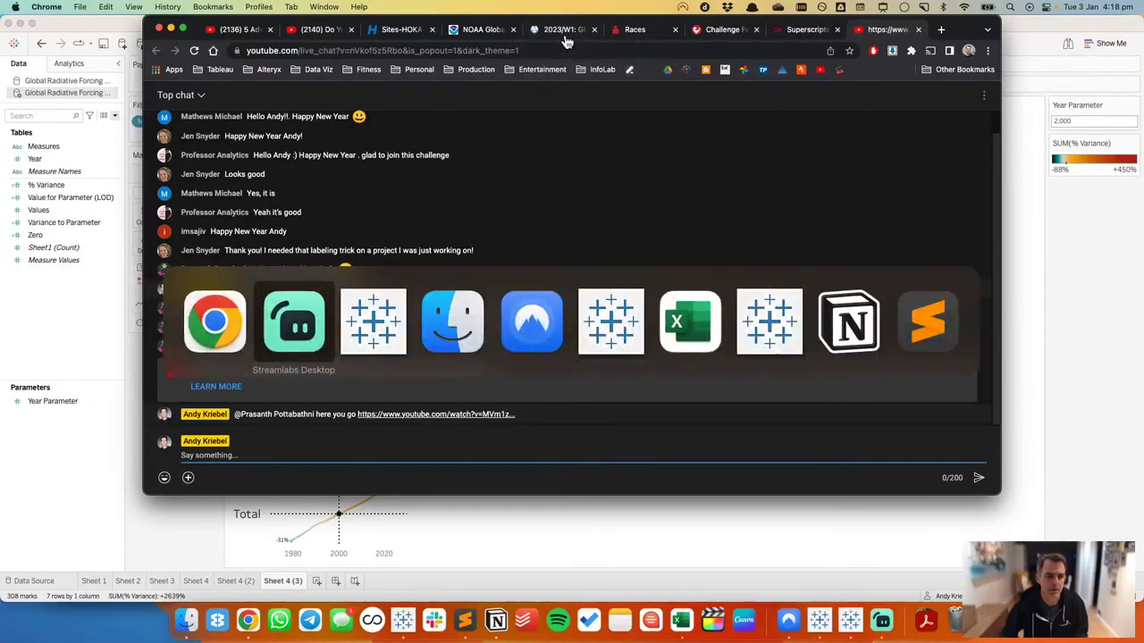
key(super+Tab)
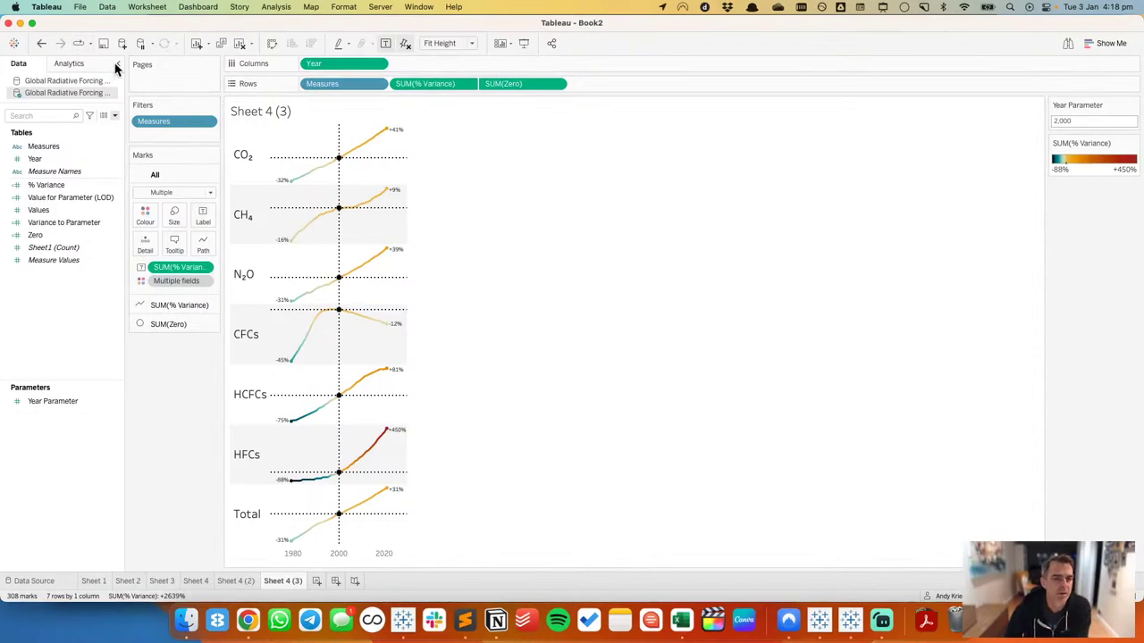
Step: Try reducing the Value for Parameter (LOD) calculation to IF [Year]=[Year Parameter] THEN [Values] END, without the FIXED and SUM wrapper, and apply it
right_click(75, 202)
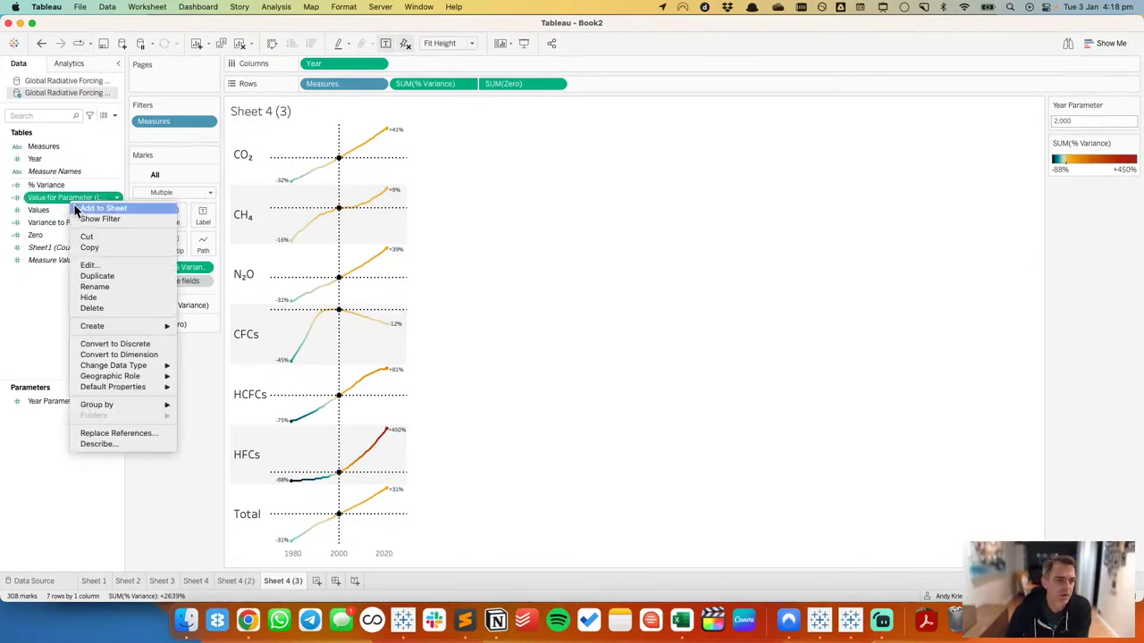
click(98, 267)
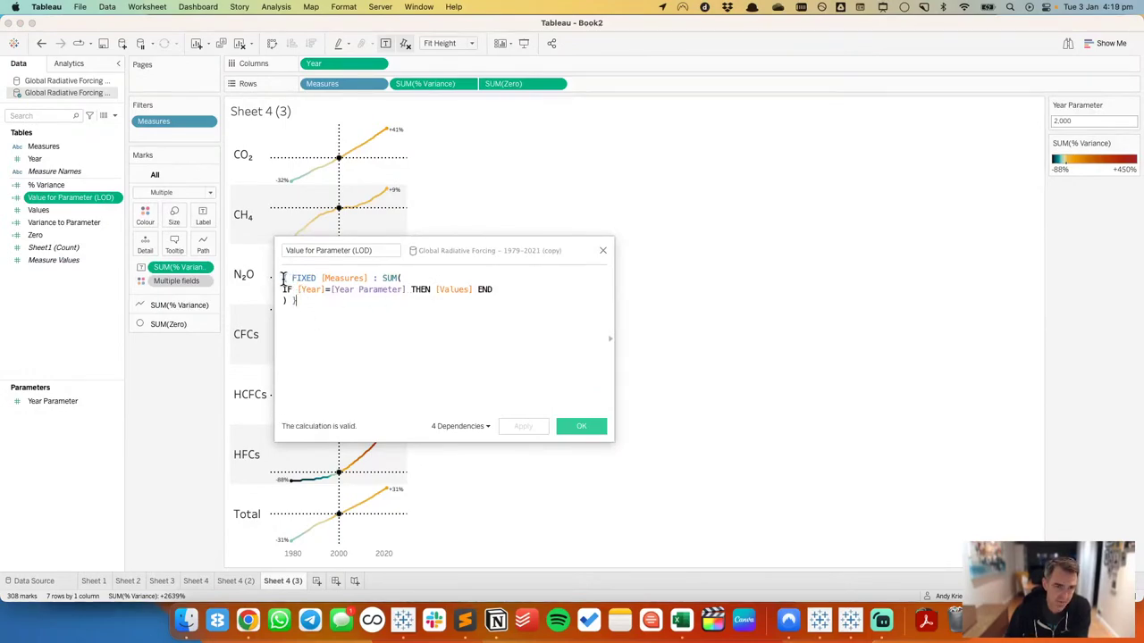
drag(282, 279, 403, 277)
key(BackSpace)
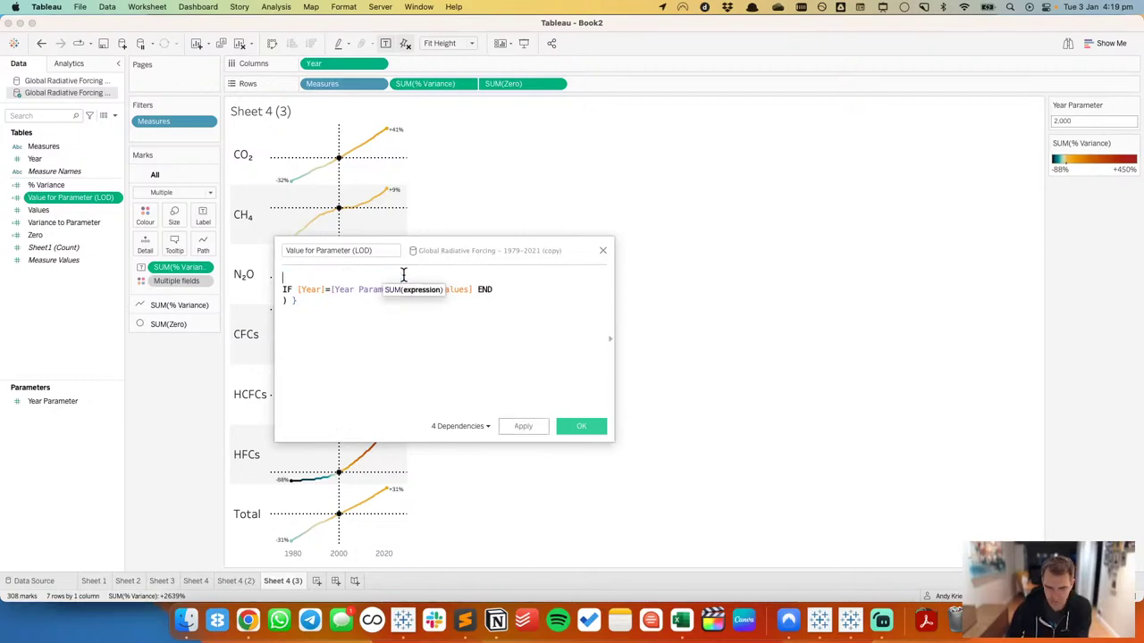
key(Delete)
key(Delete)
key(Delete)
key(BackSpace)
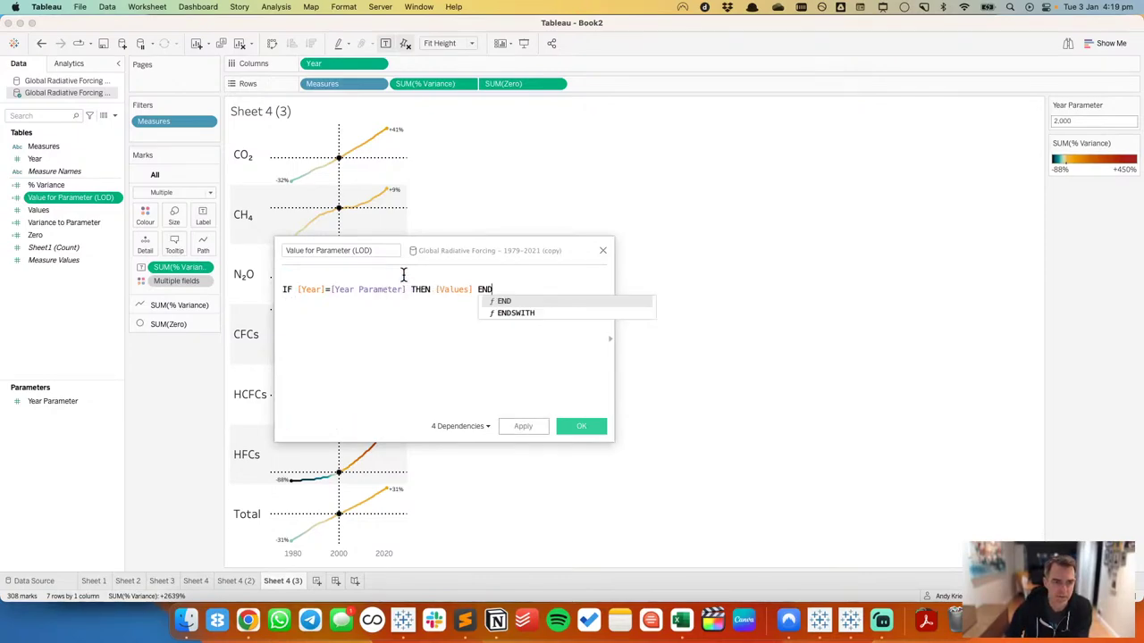
click(521, 426)
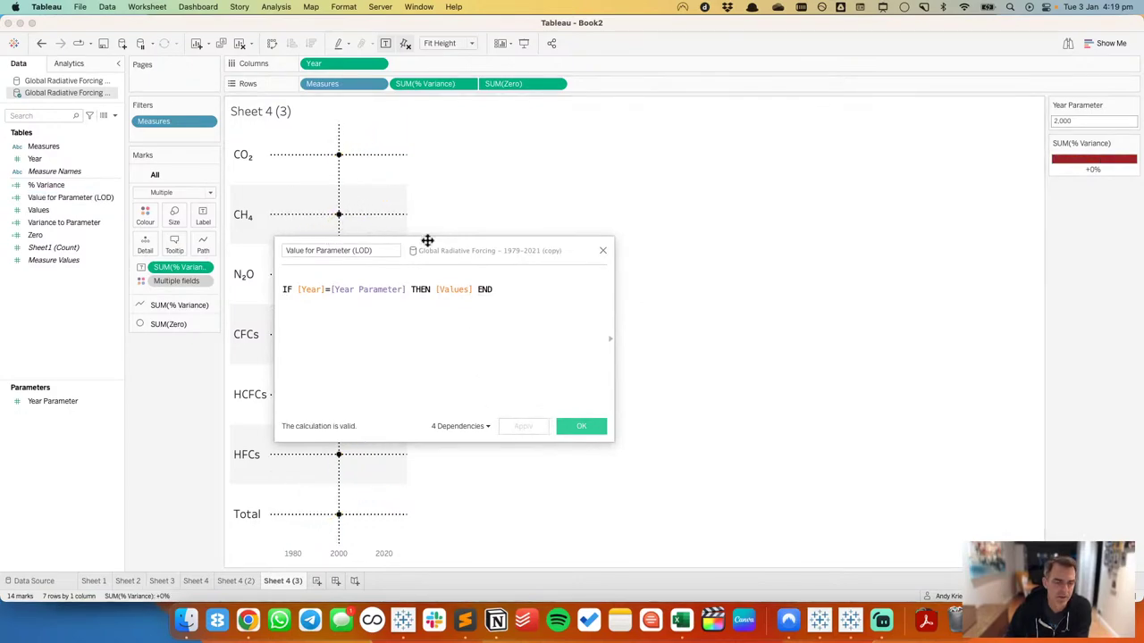
Step: Undo the change to the Value for Parameter (LOD) calculation and close its editor
drag(488, 258, 760, 156)
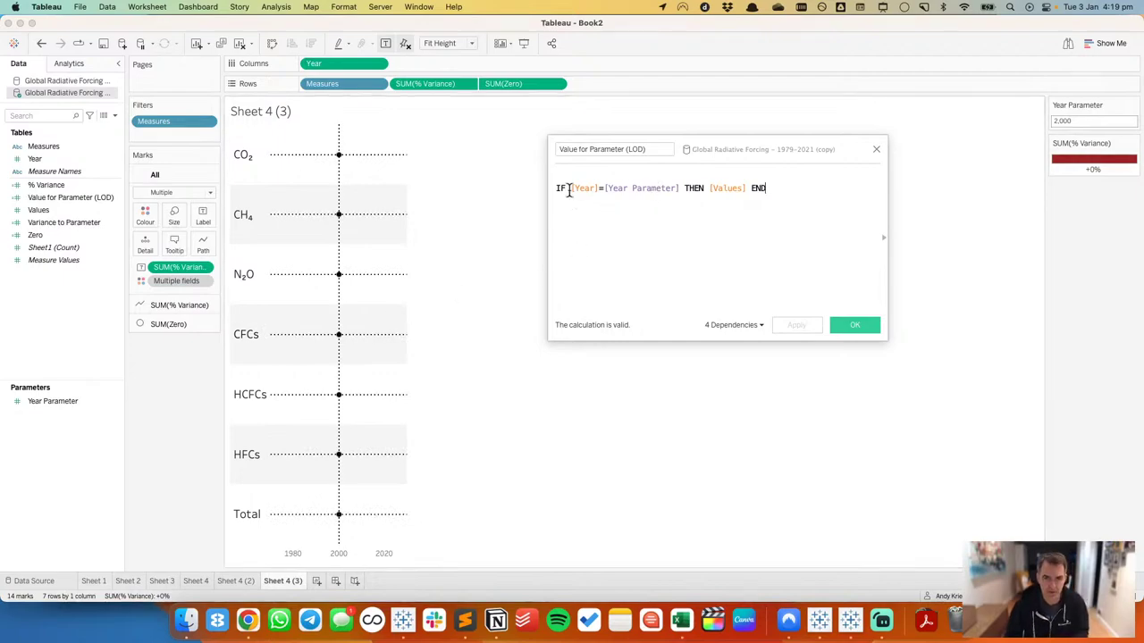
click(41, 43)
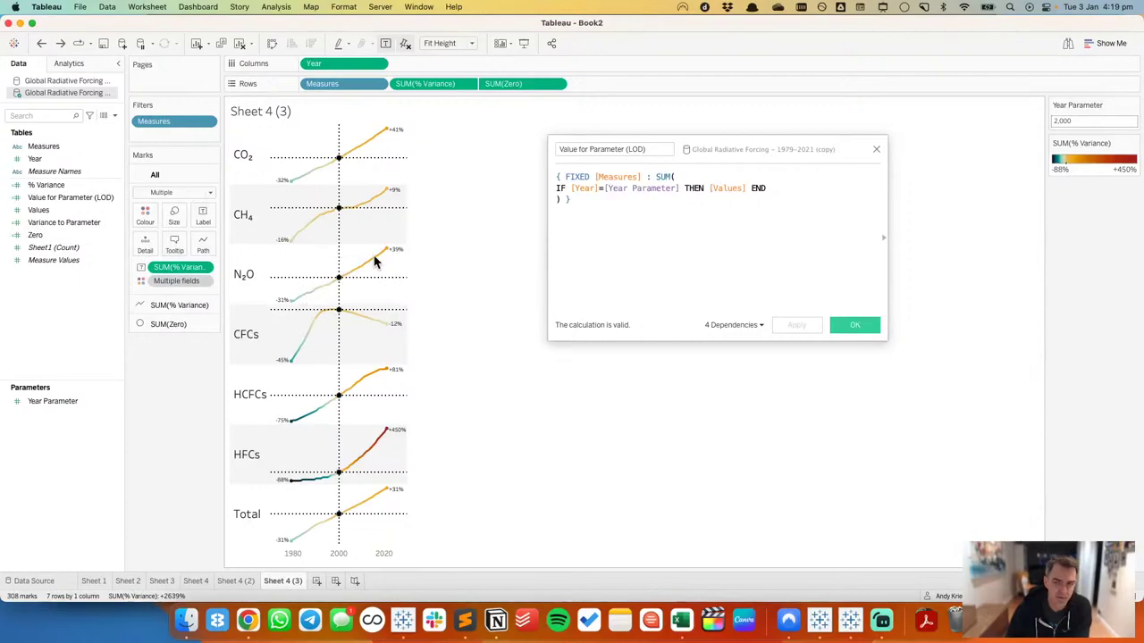
click(876, 150)
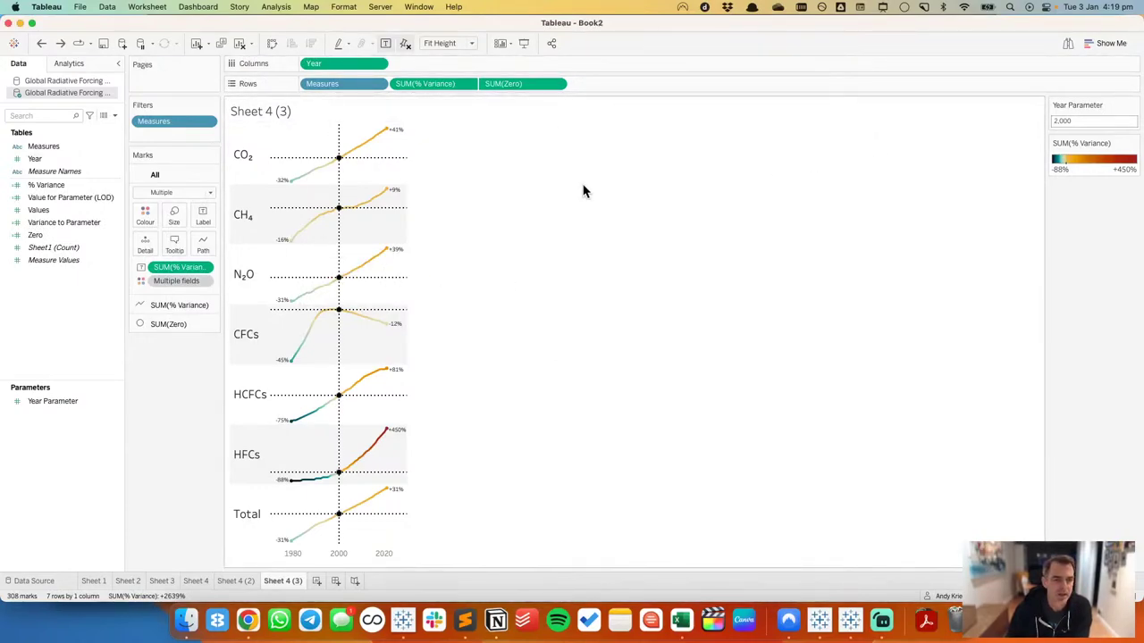
Step: Add a Change Parameter worksheet action named "Update Year Parameter"
click(148, 7)
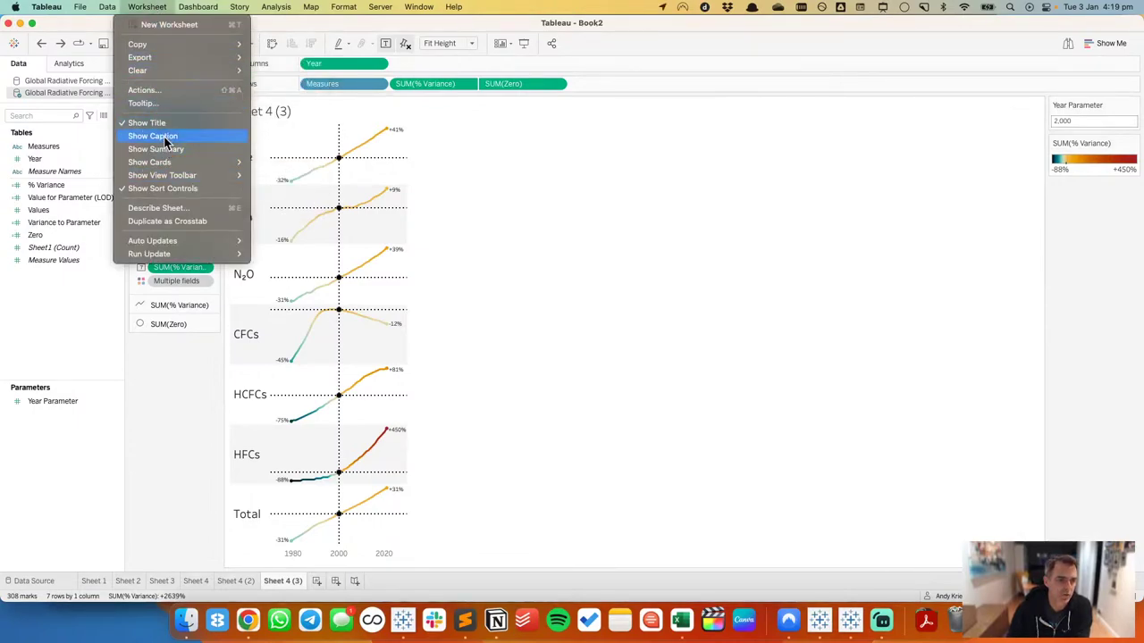
click(160, 90)
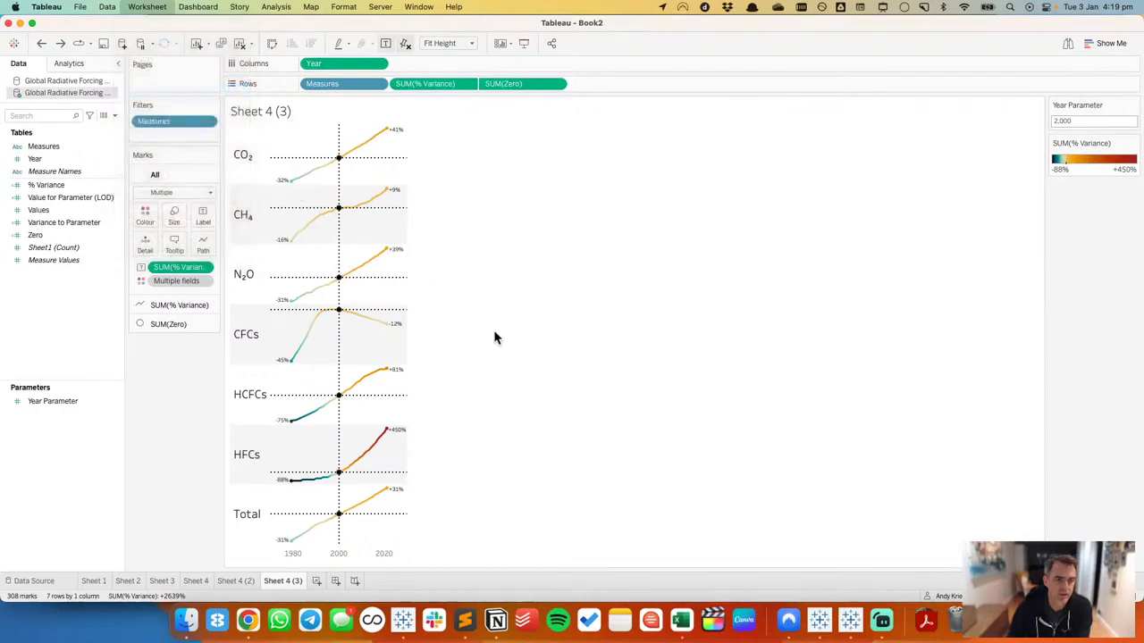
click(446, 397)
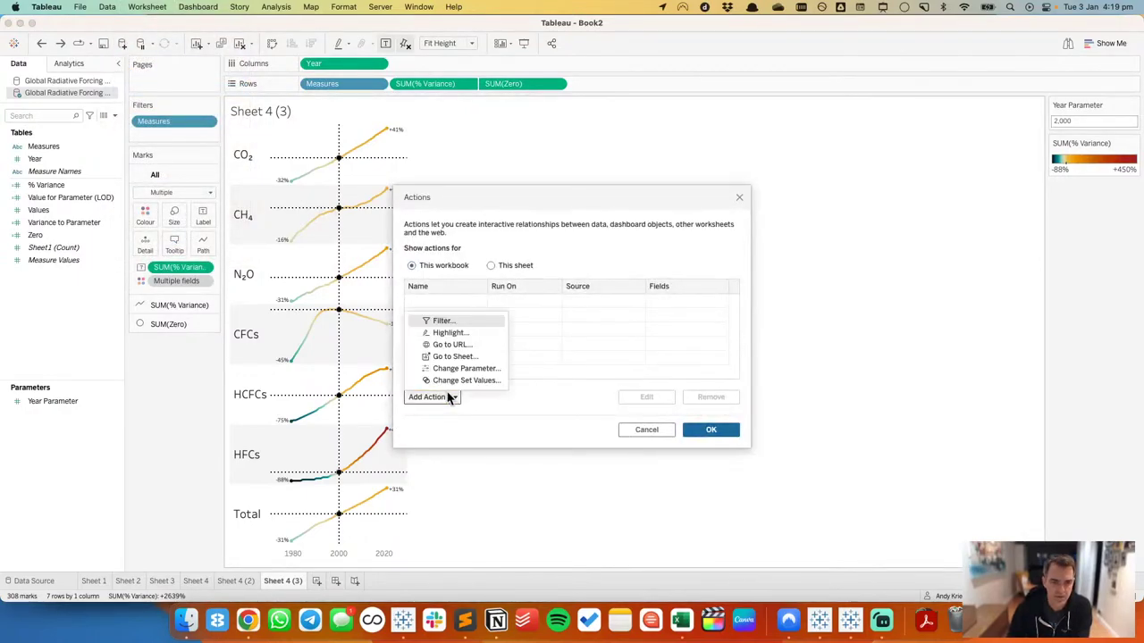
key(Escape)
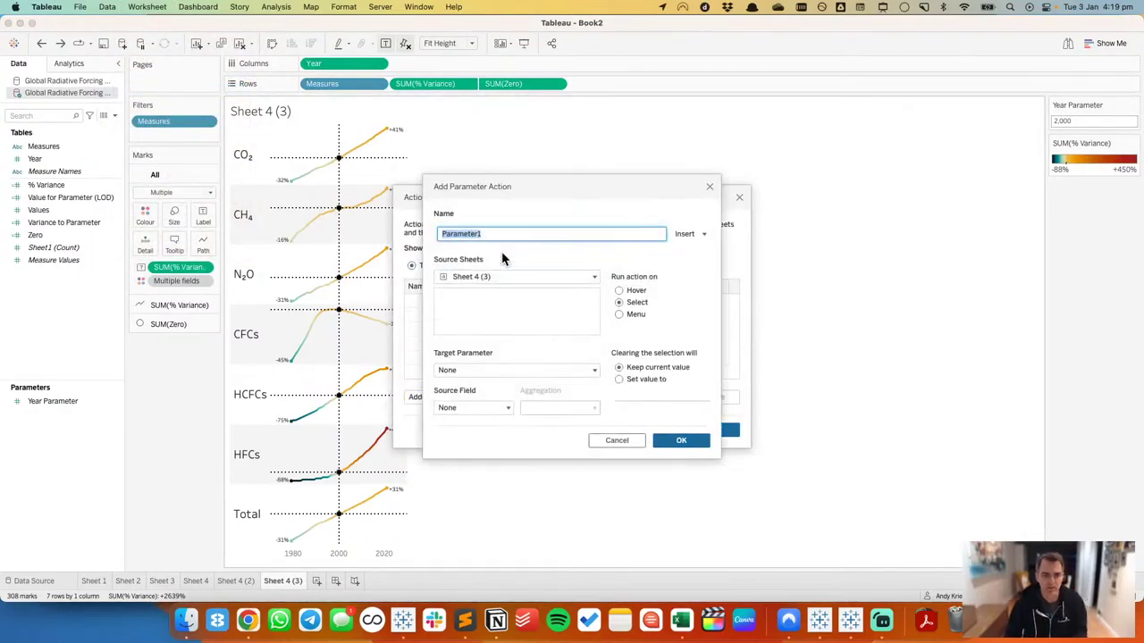
text(Update Year)
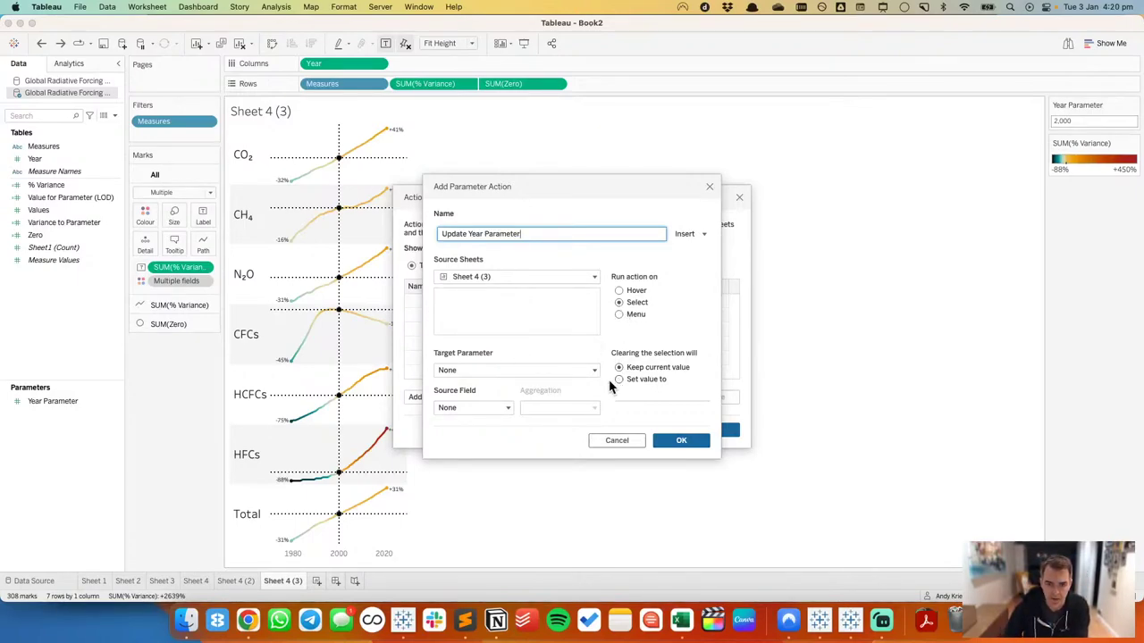
Step: Target Year Parameter with Year as the source field, keep the current value when the selection is cleared, and save the action
click(454, 370)
click(472, 401)
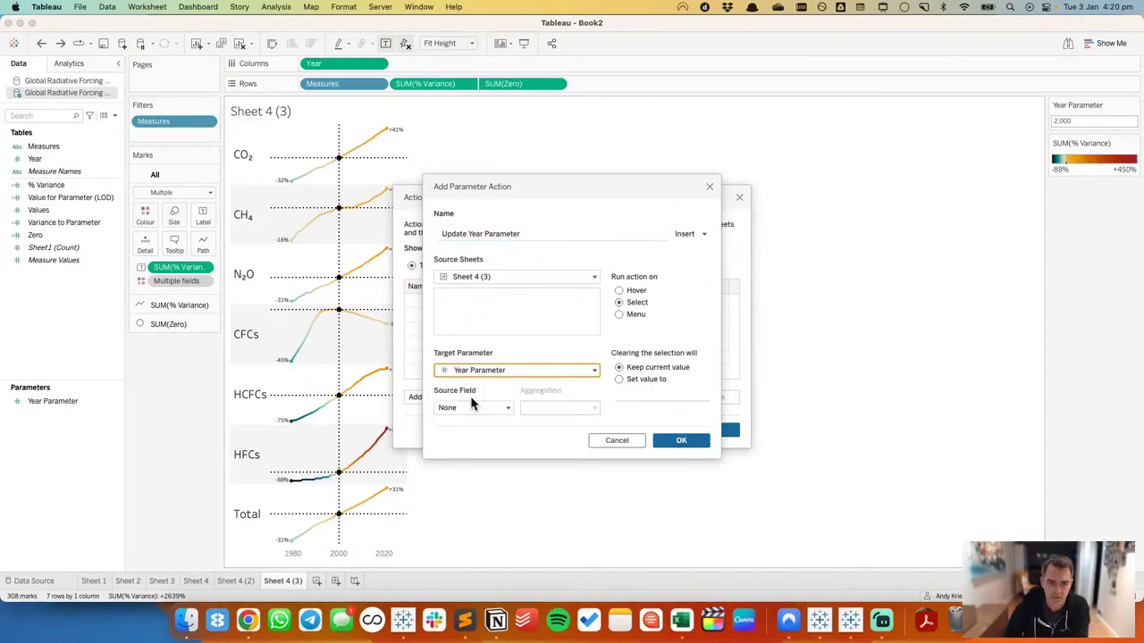
click(620, 379)
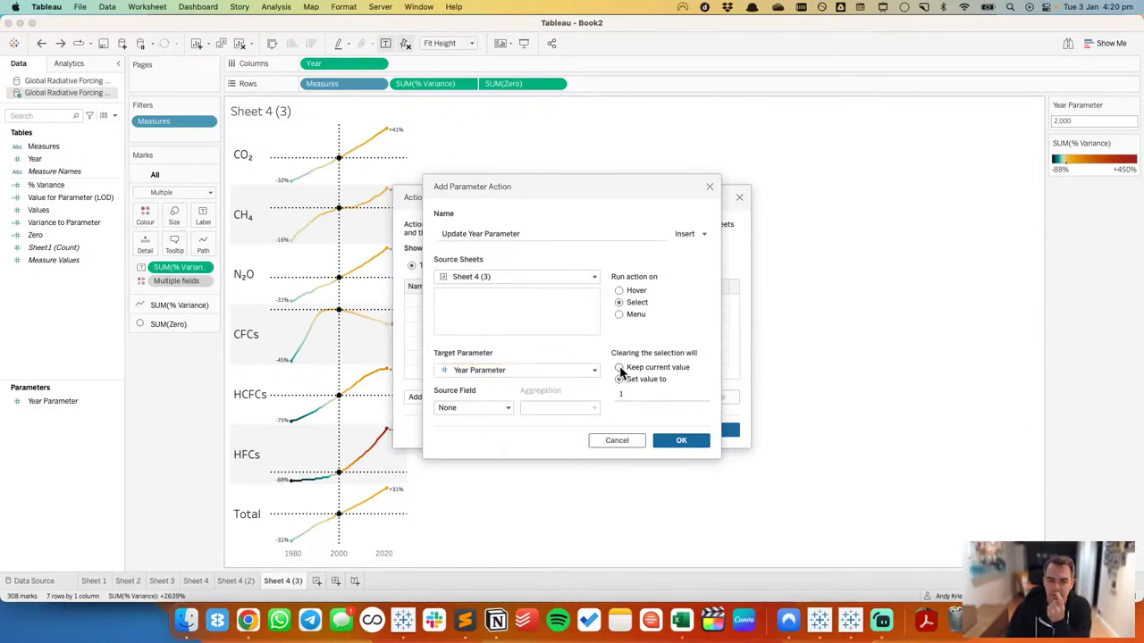
click(447, 407)
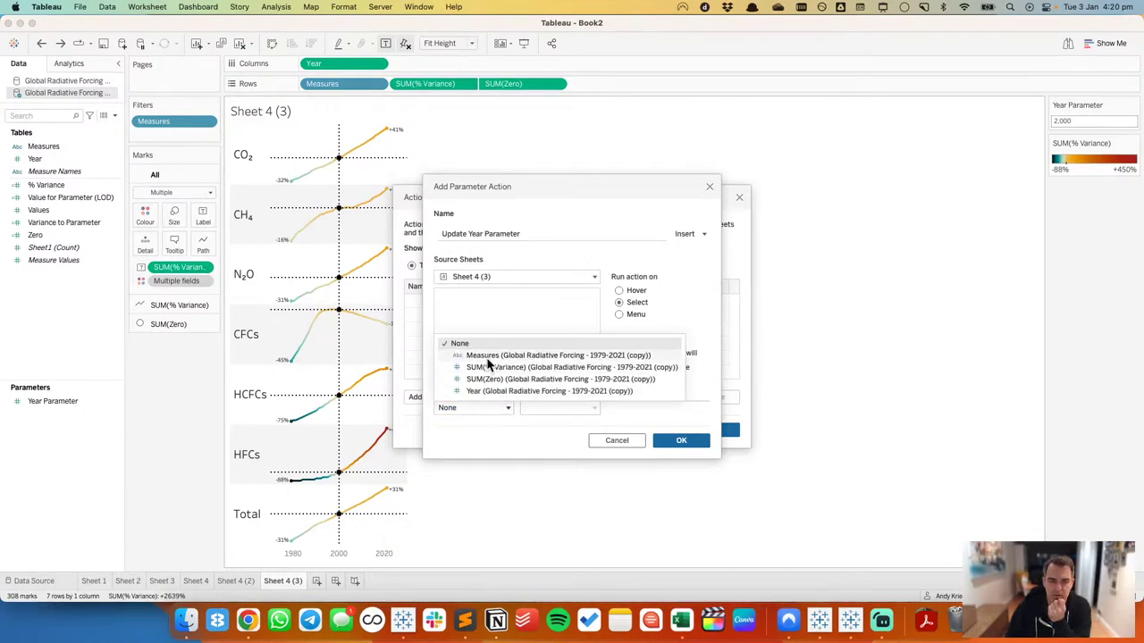
click(495, 390)
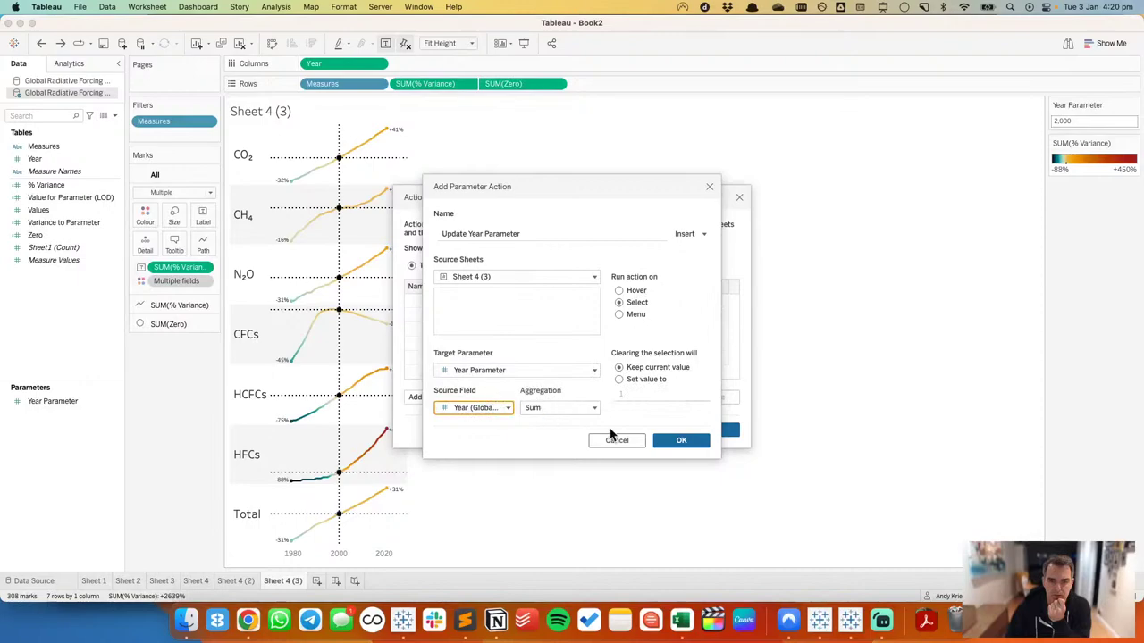
click(682, 443)
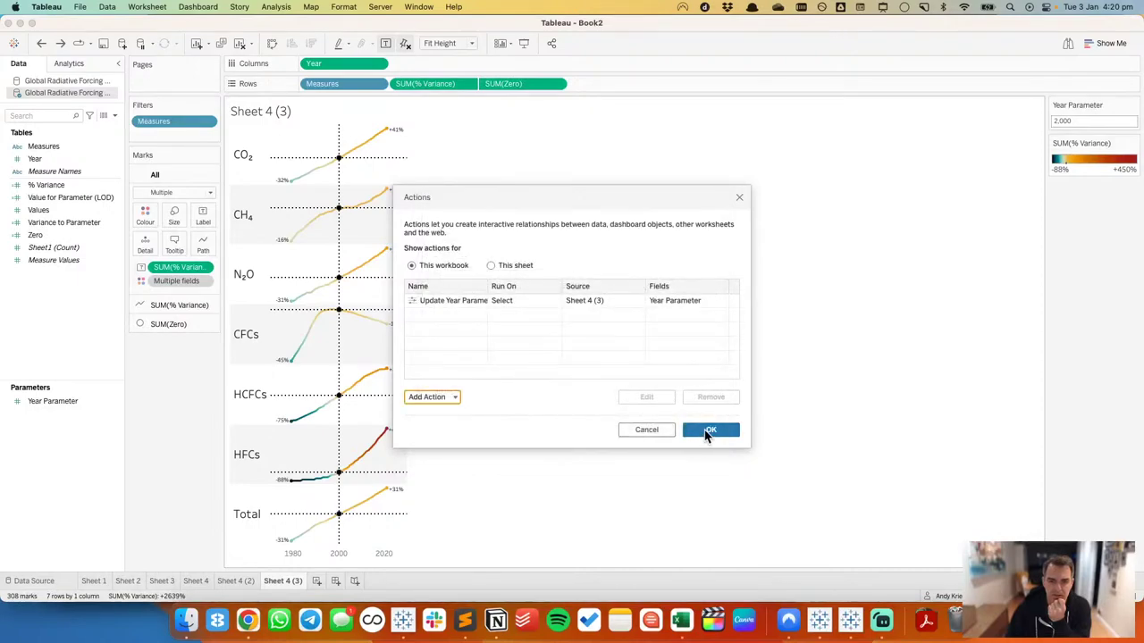
click(709, 431)
Step: Test the parameter action by selecting the 2014 point on the CH₄ line and the 1991 point on the CO₂ line
click(370, 199)
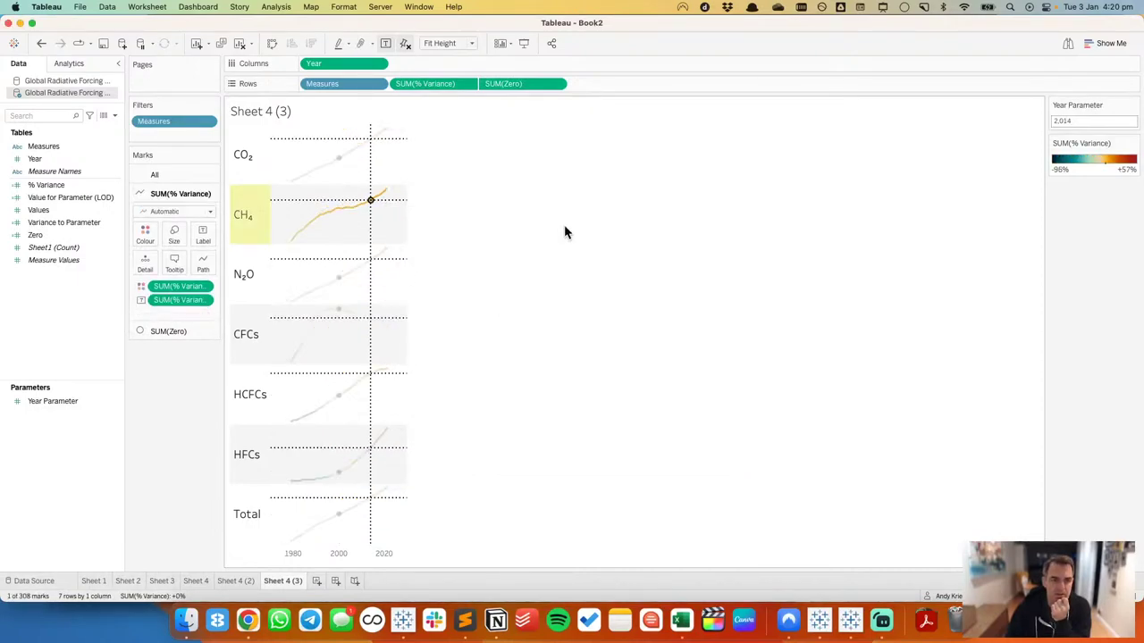
click(318, 168)
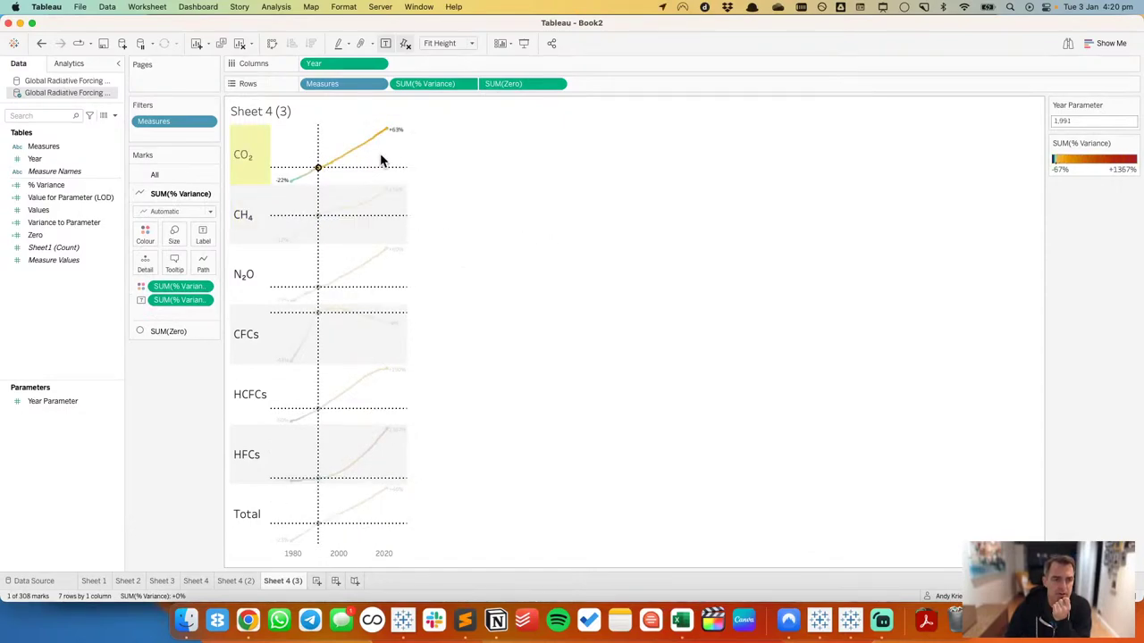
Step: Clear the chart selection and create a calculated field named "Dehighlight" containing a person's first name as a text string
click(382, 159)
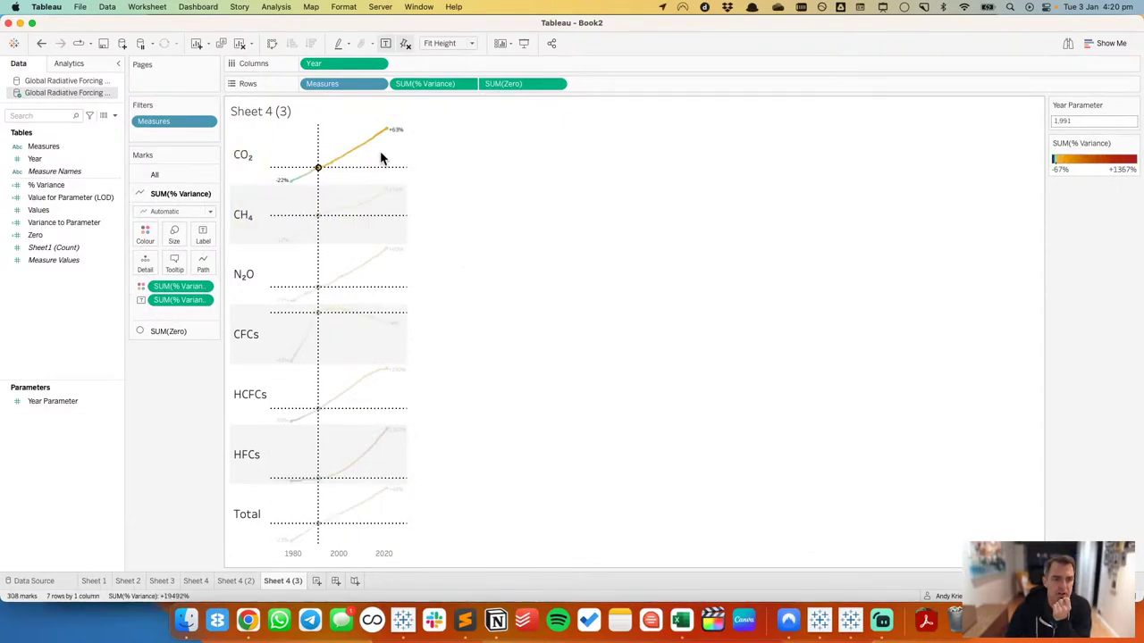
right_click(47, 313)
click(78, 316)
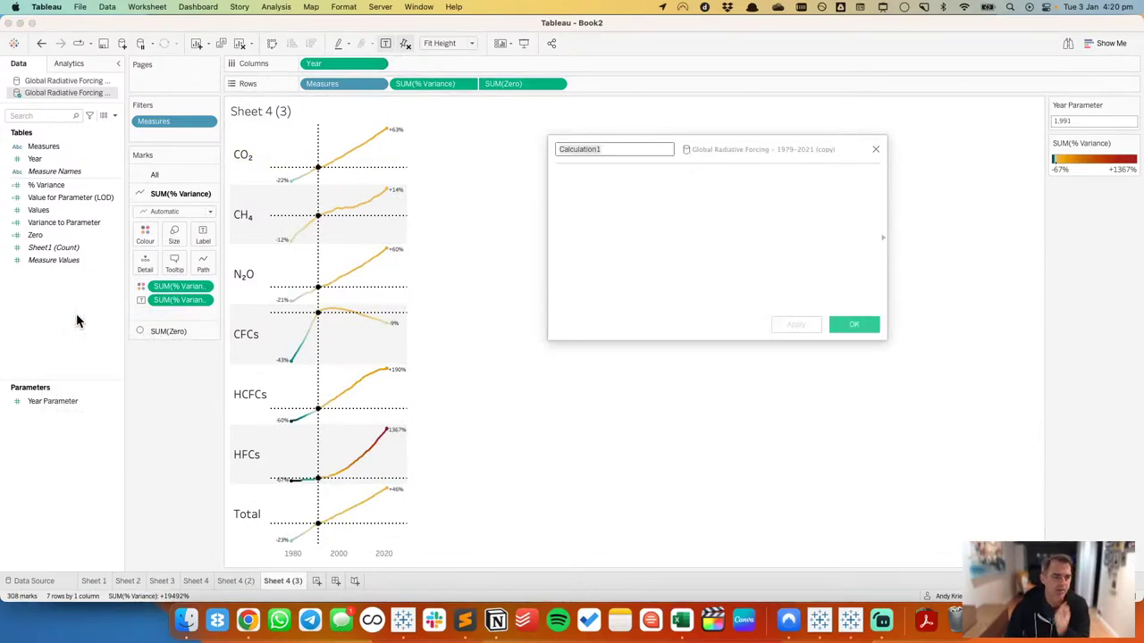
text(Dehighlight)
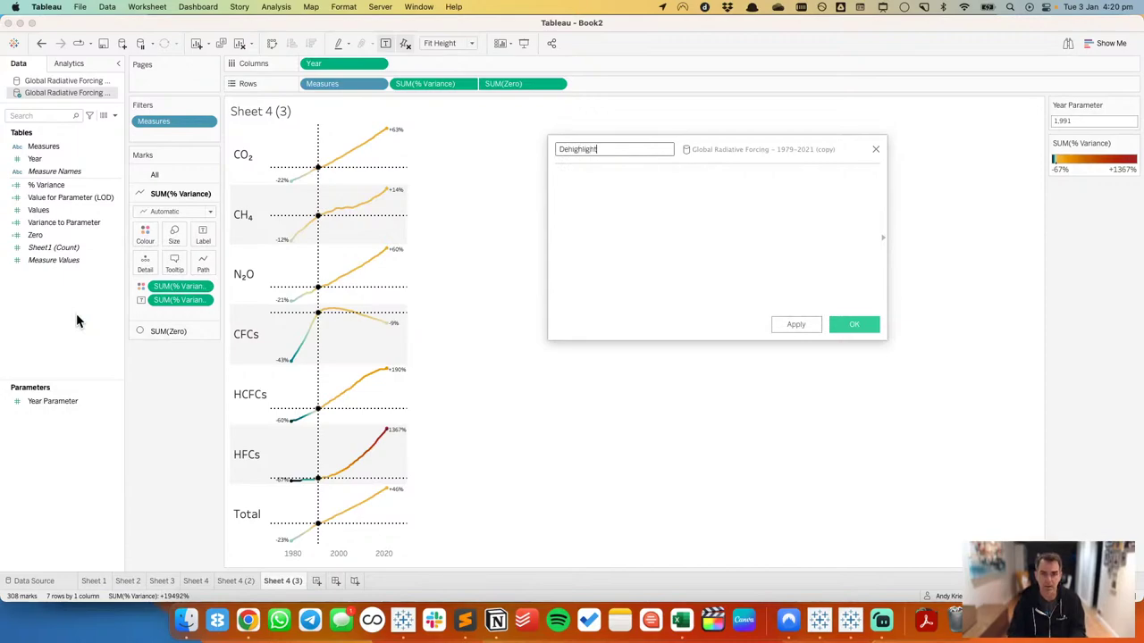
key(Tab)
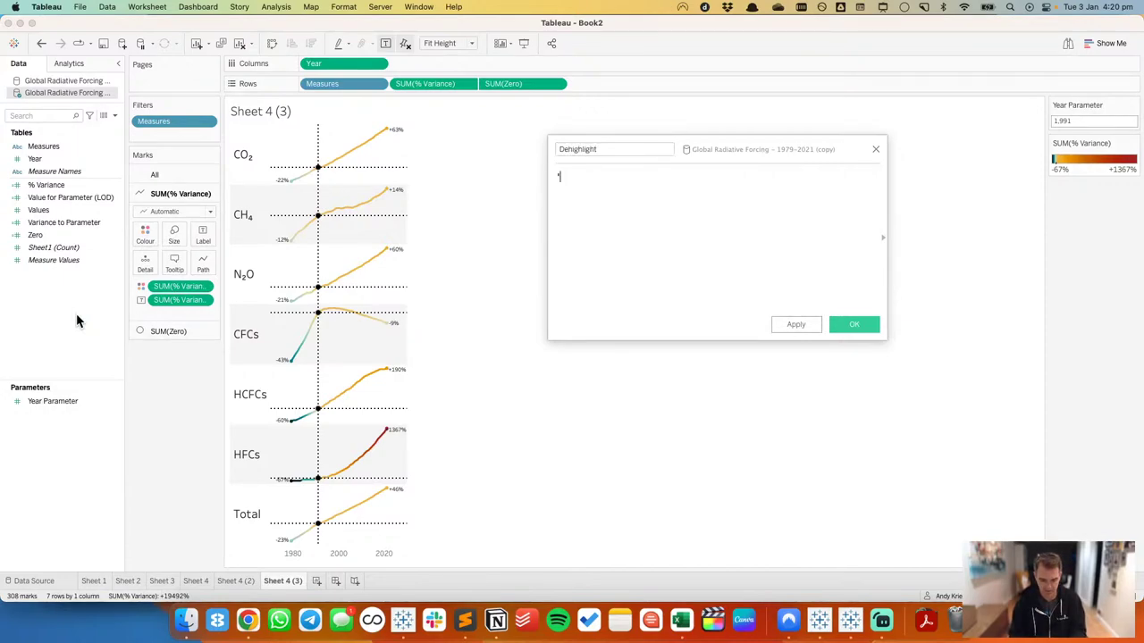
text('Andy')
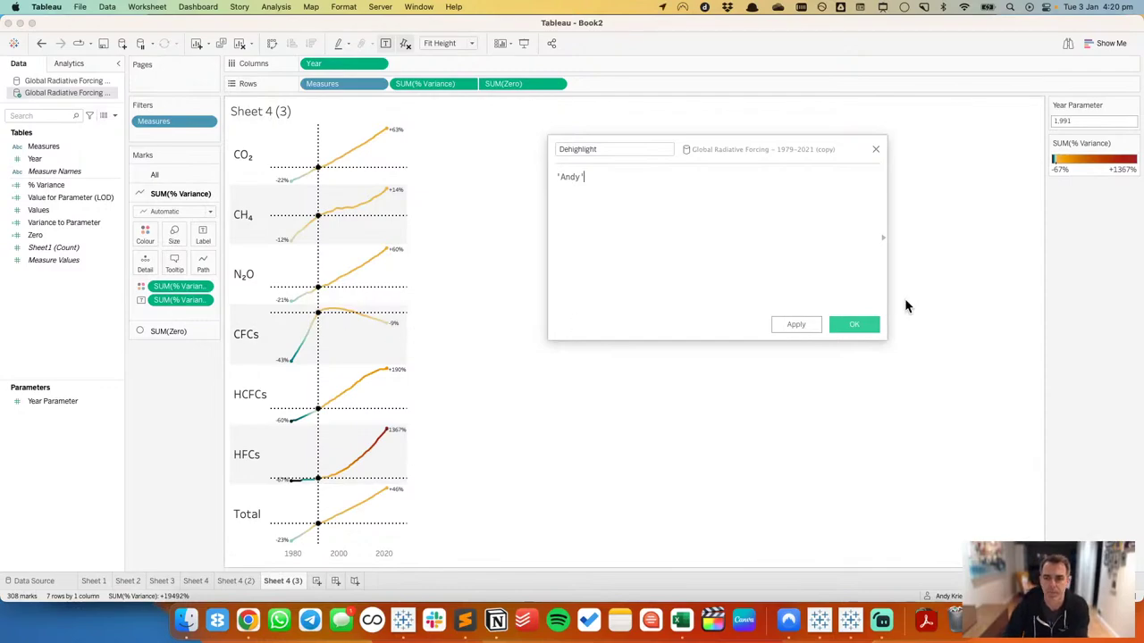
click(850, 324)
Step: Add the Dehighlight field to Detail for all marks and exclude it from the tooltip
click(156, 174)
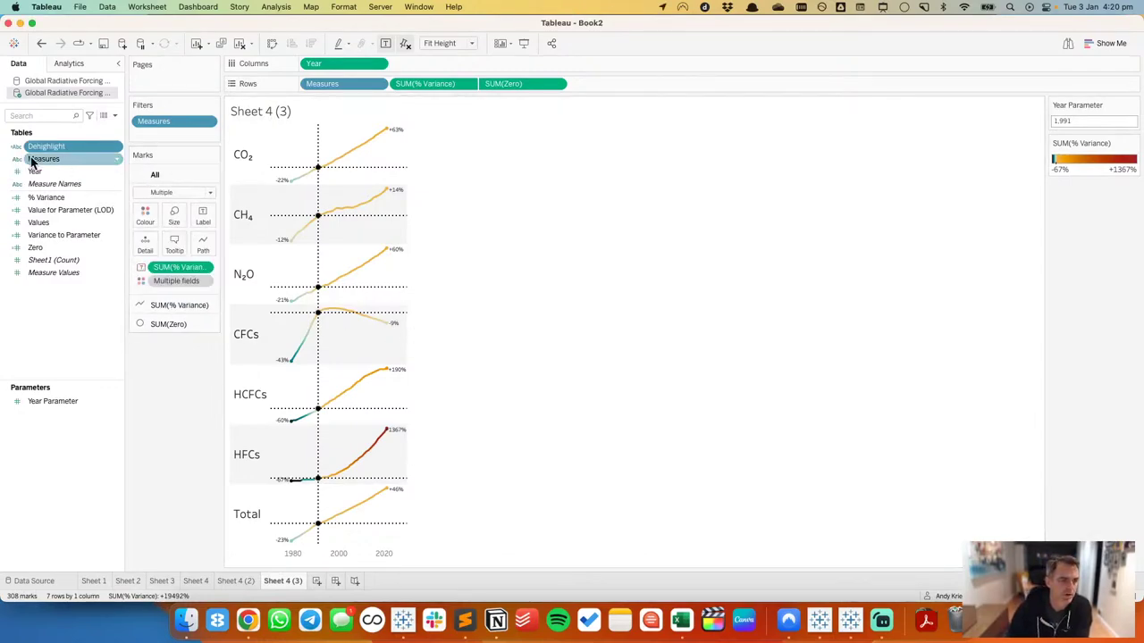
drag(76, 155, 149, 247)
click(204, 267)
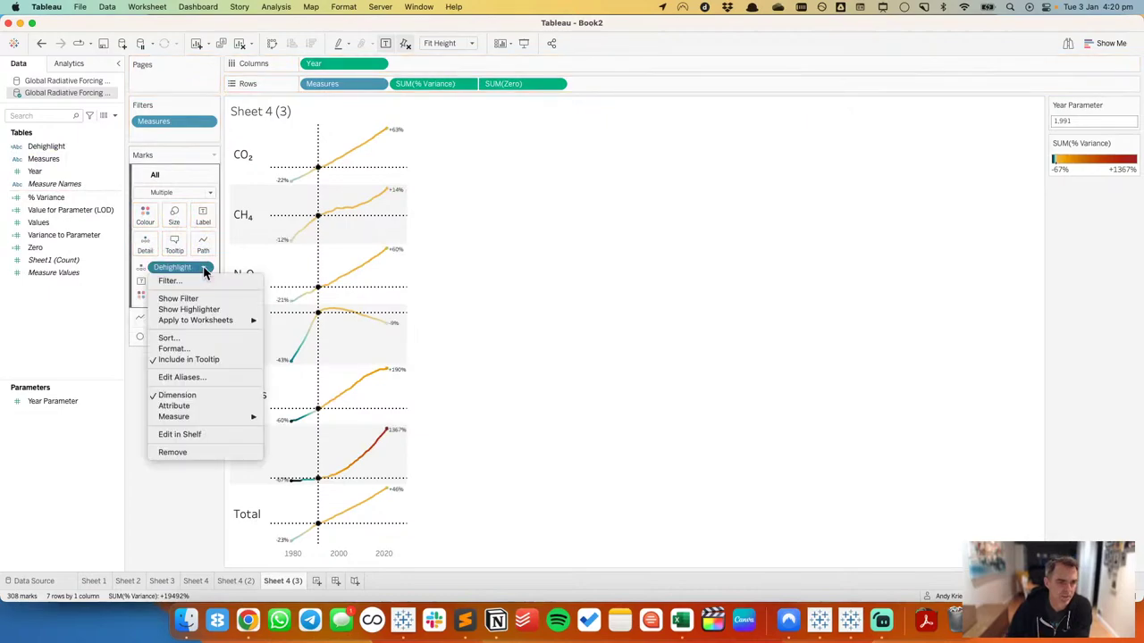
click(201, 357)
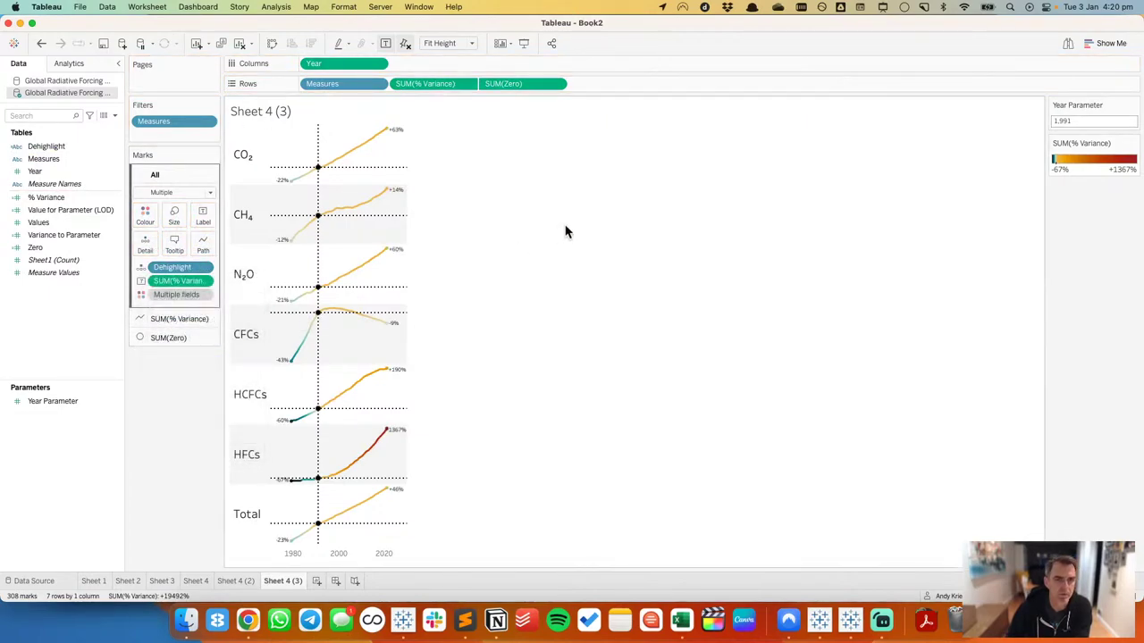
Step: Highlight by the Dehighlight field and test it by selecting 2007 and 1993 on the CO₂ line and 2014 on CH₄
click(347, 43)
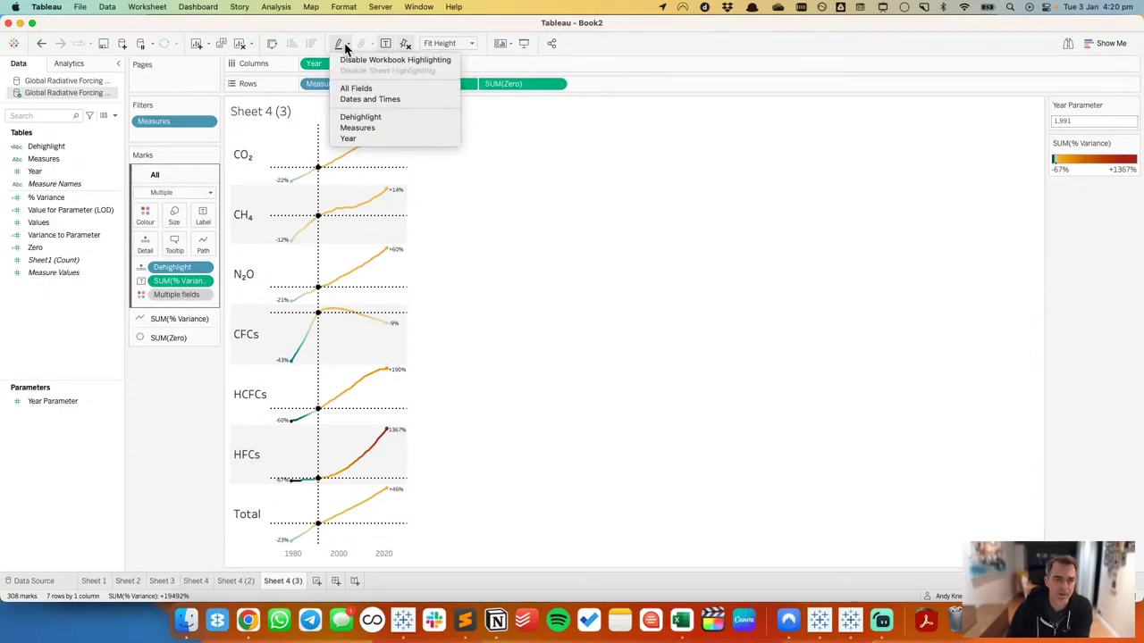
click(358, 118)
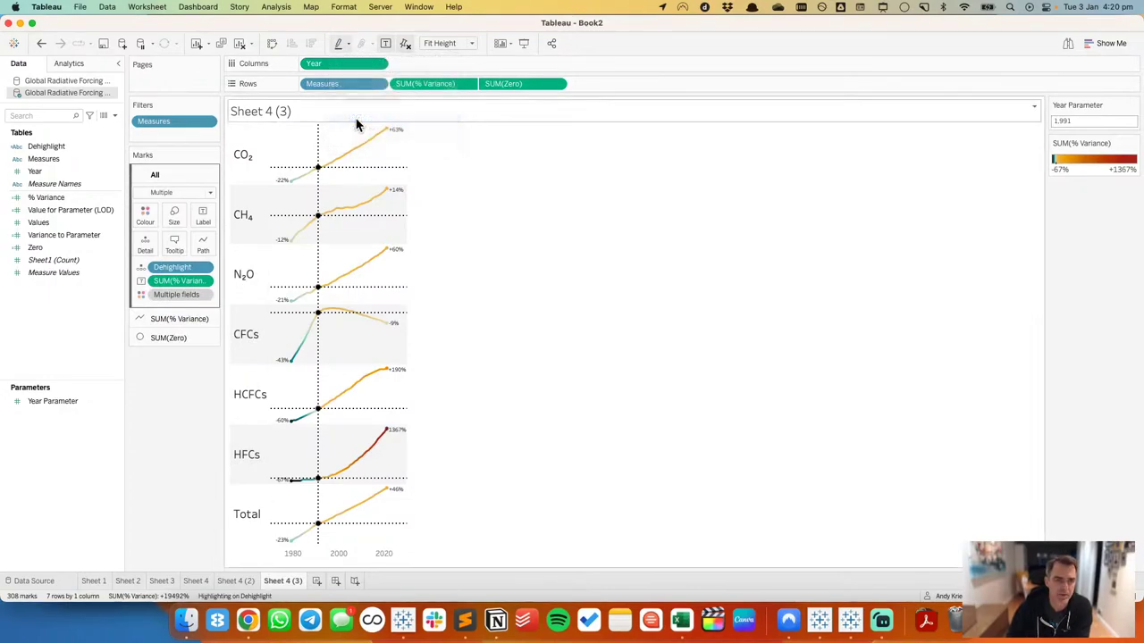
click(355, 150)
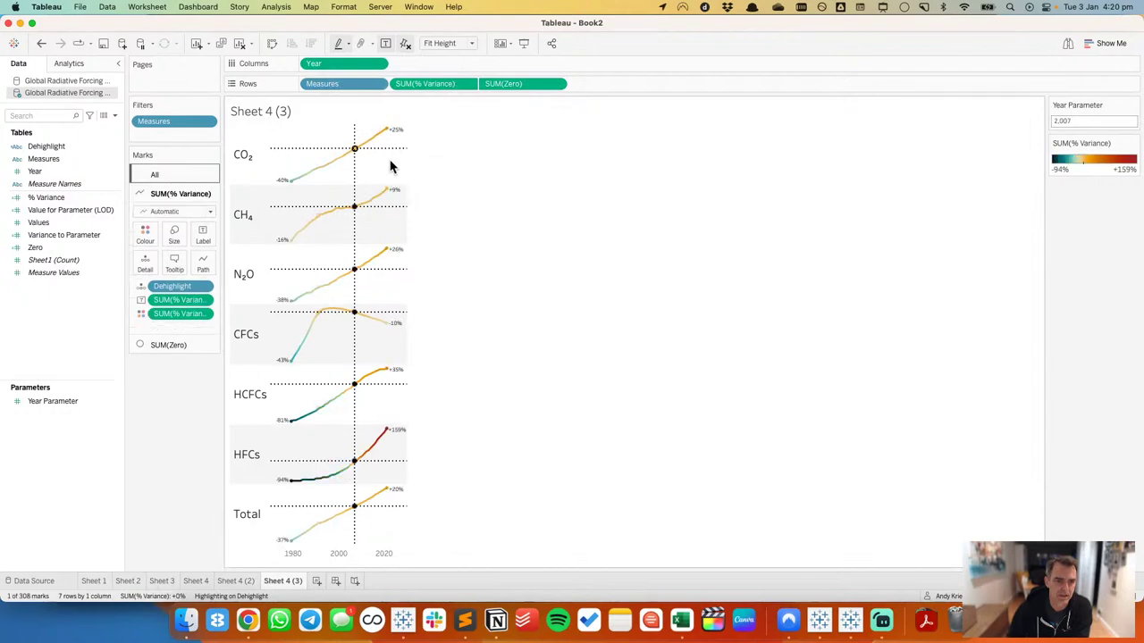
click(322, 167)
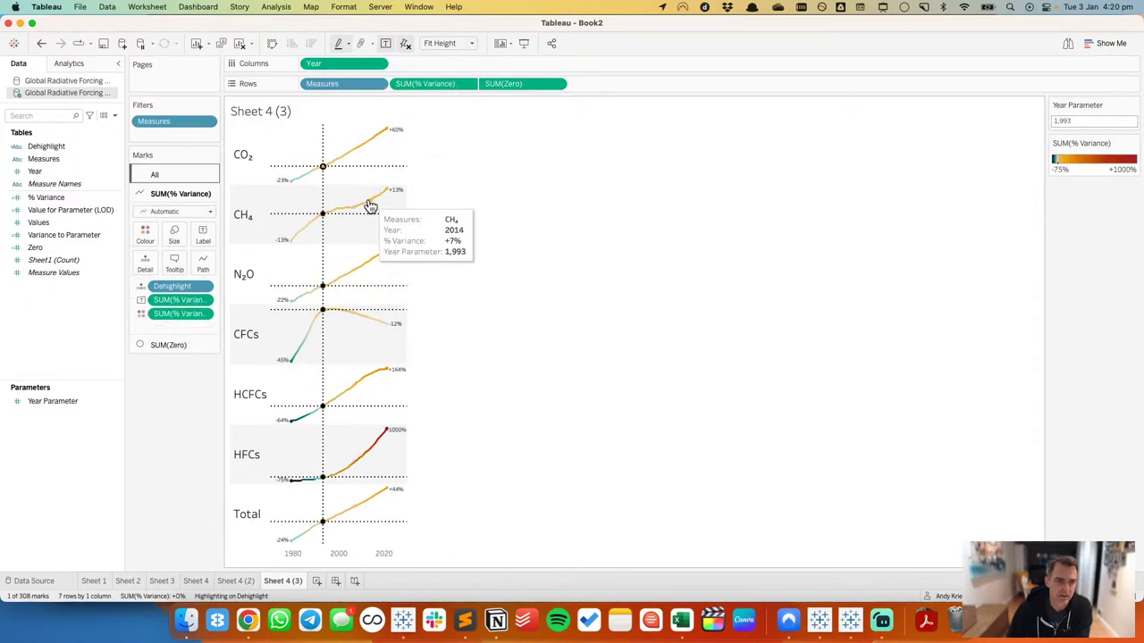
click(370, 199)
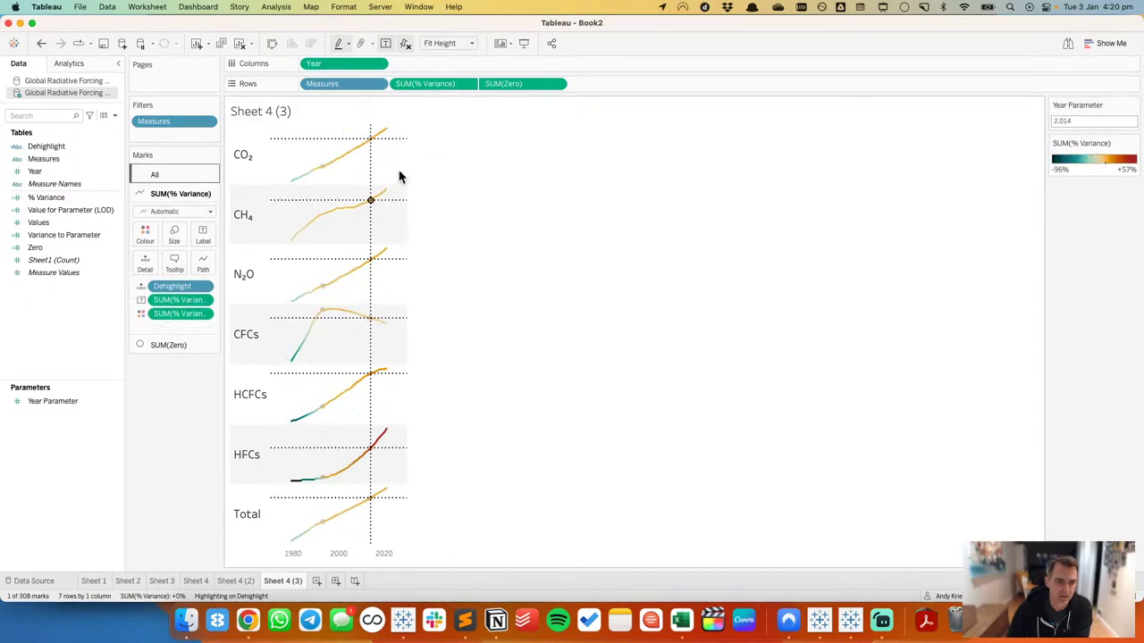
click(323, 168)
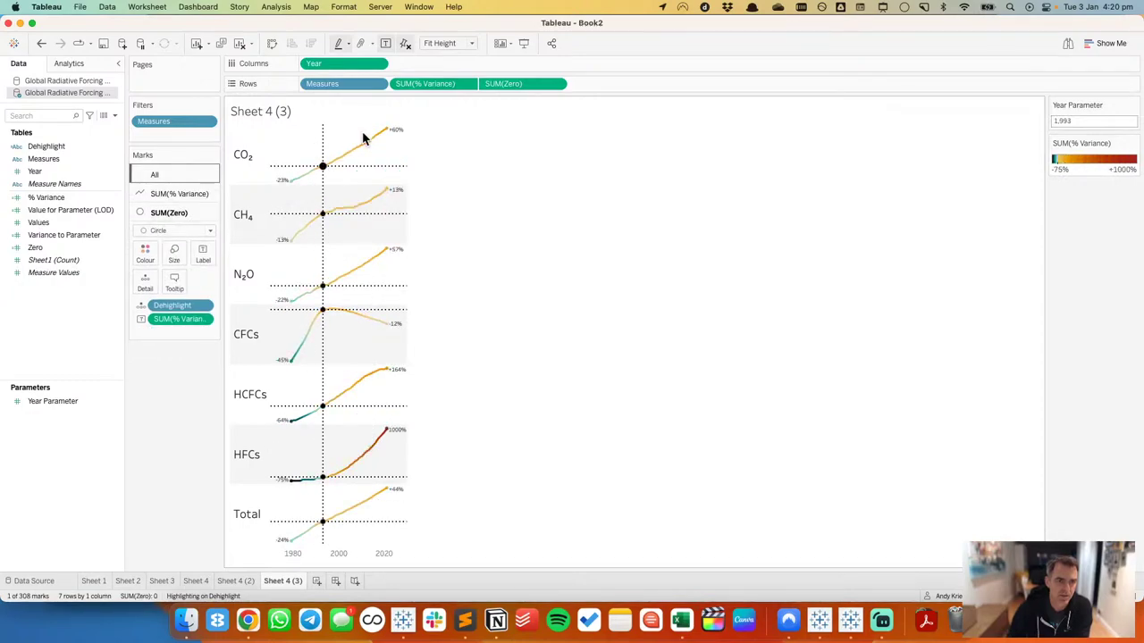
Step: Switch the highlighting to the Measures field and turn field highlighting off
click(347, 43)
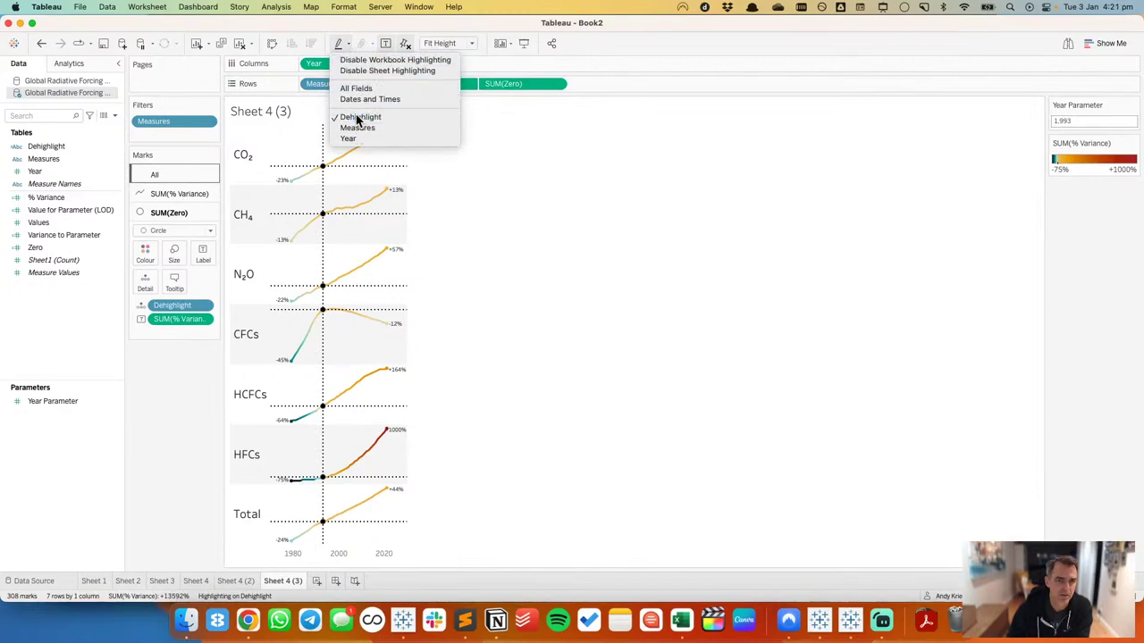
click(358, 128)
click(341, 43)
click(522, 181)
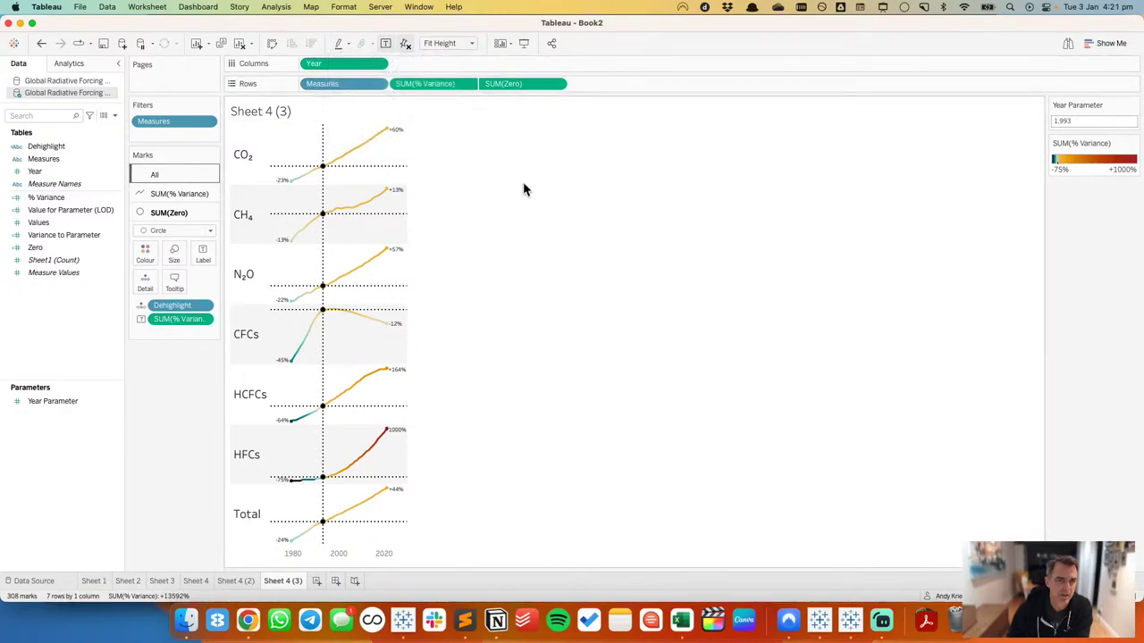
Step: Add a worksheet filter action named "Filter Dummy" with only Sheet 4 (3) as its source sheet
click(148, 7)
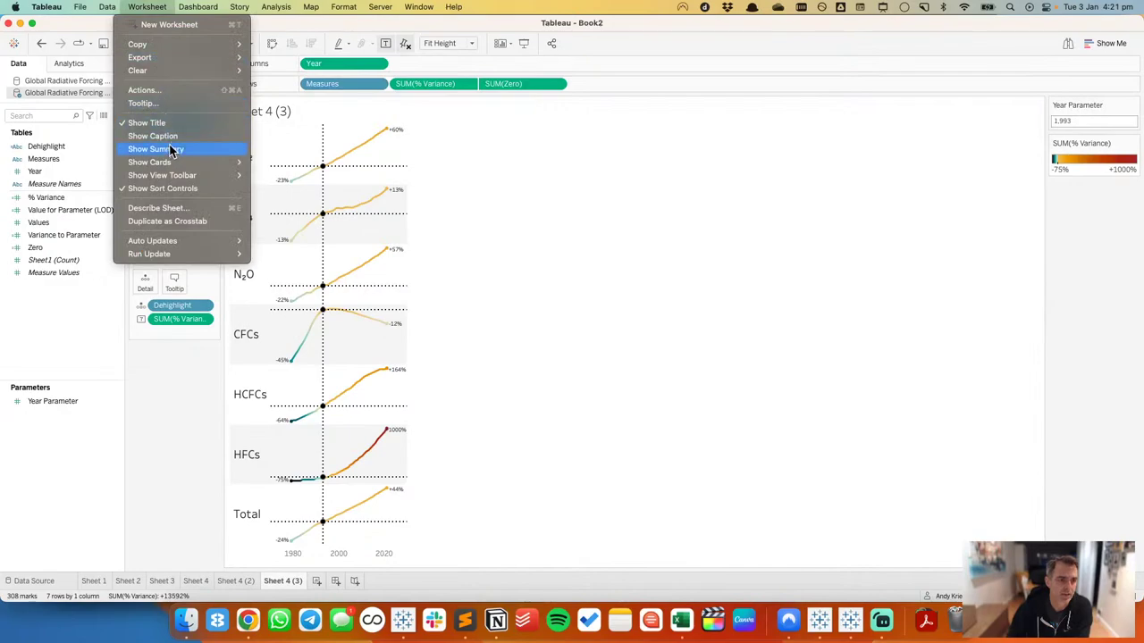
click(459, 293)
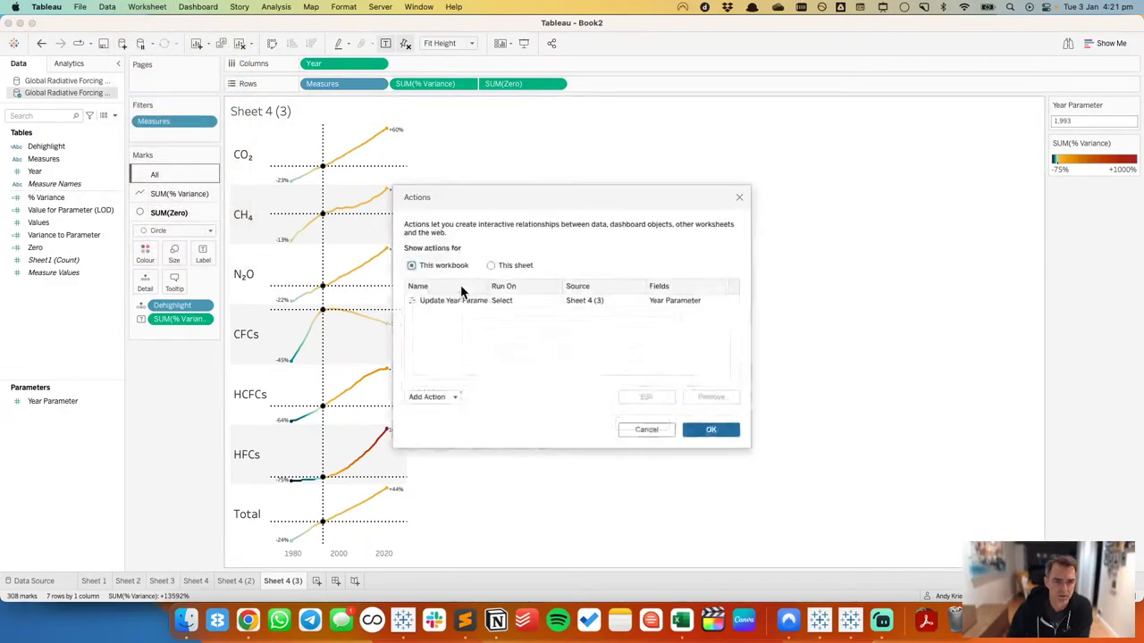
click(449, 401)
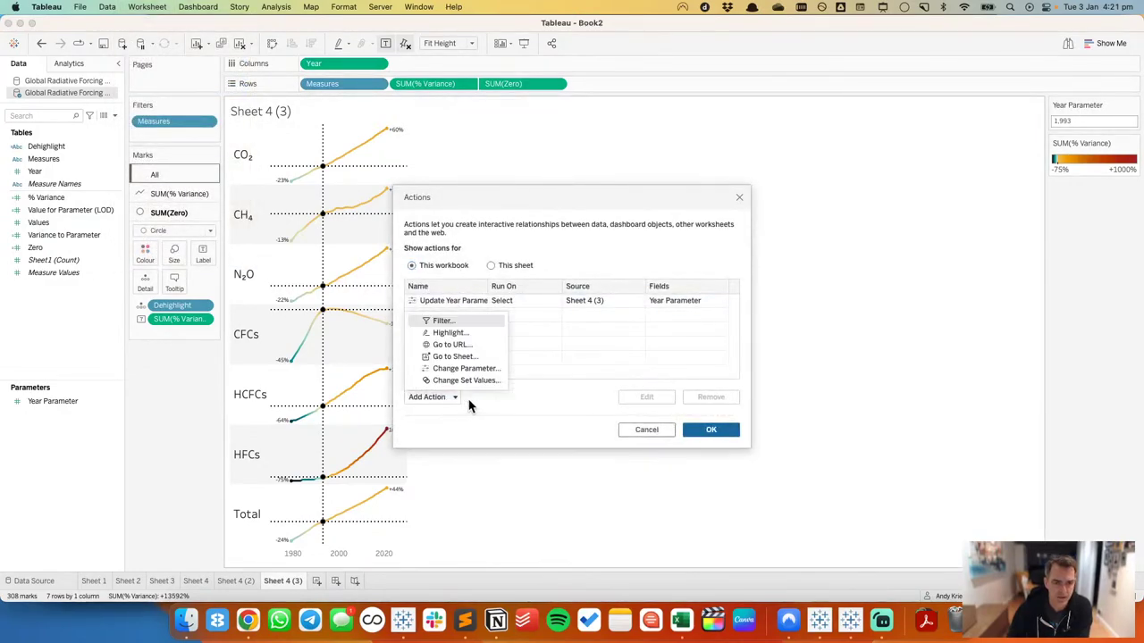
click(458, 321)
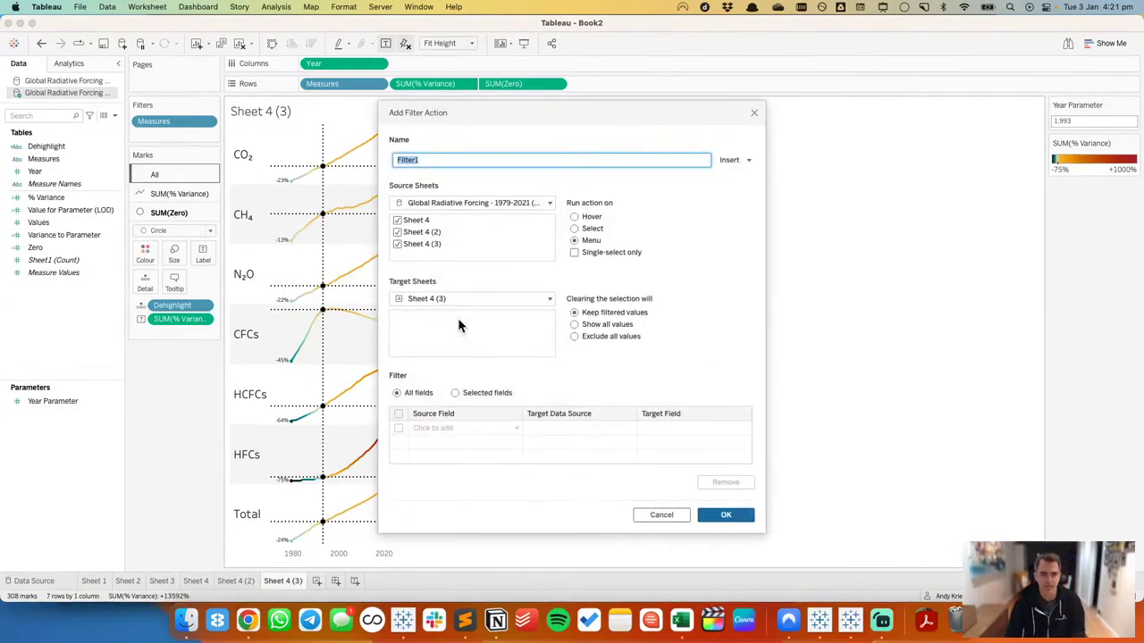
text(Filter Dummy)
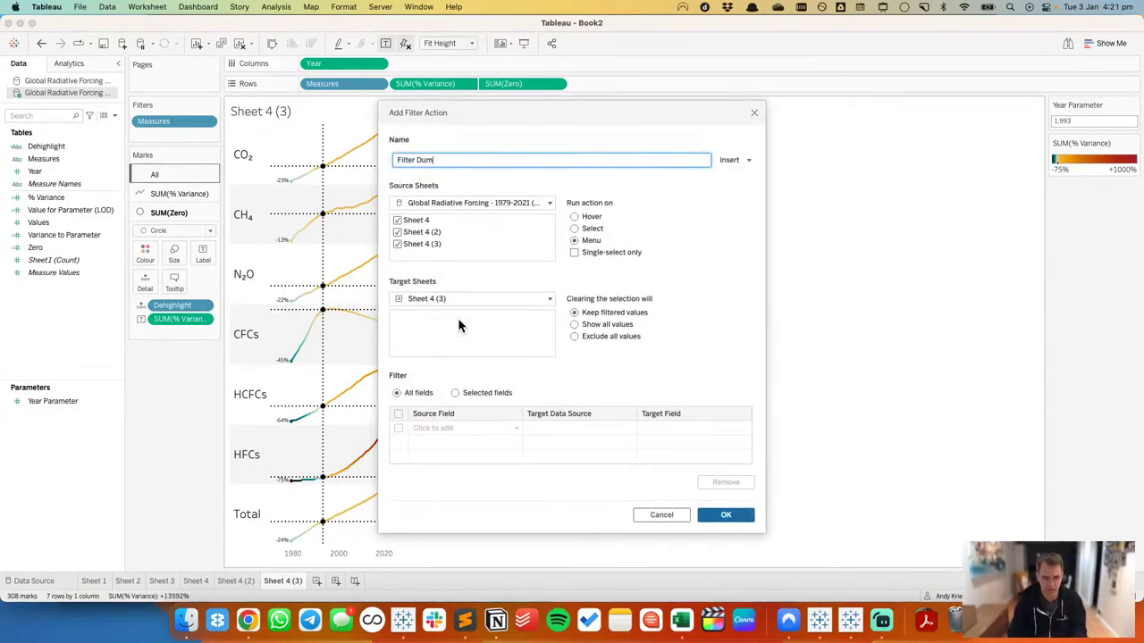
click(396, 220)
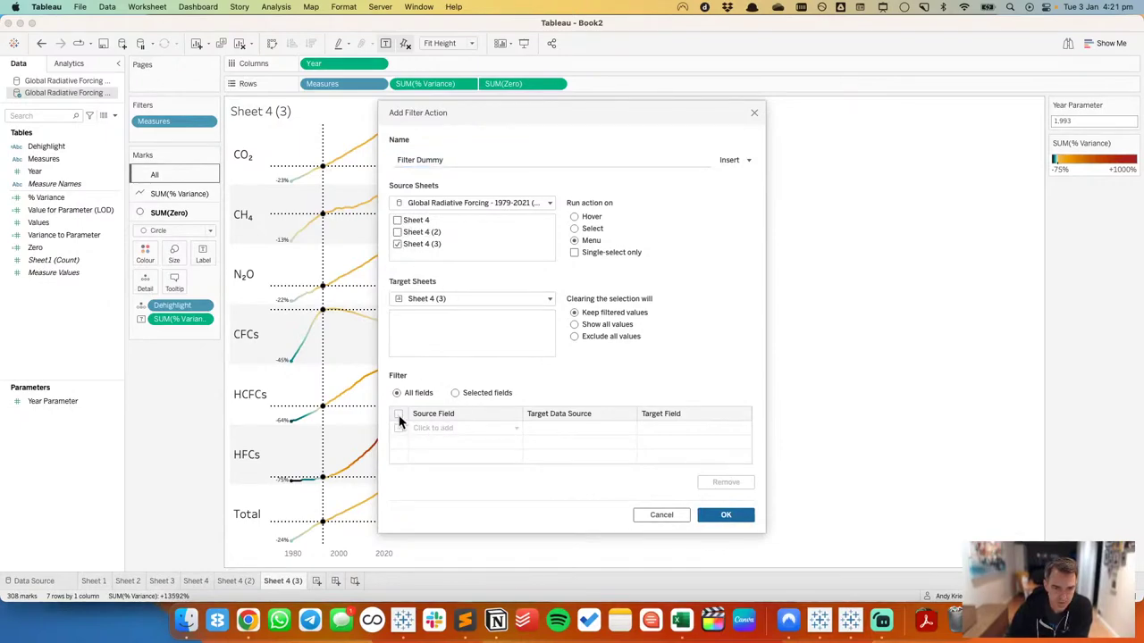
Step: Run the filter action on Select, map the source field Dehighlight to the target field Measures, and save the actions
click(591, 229)
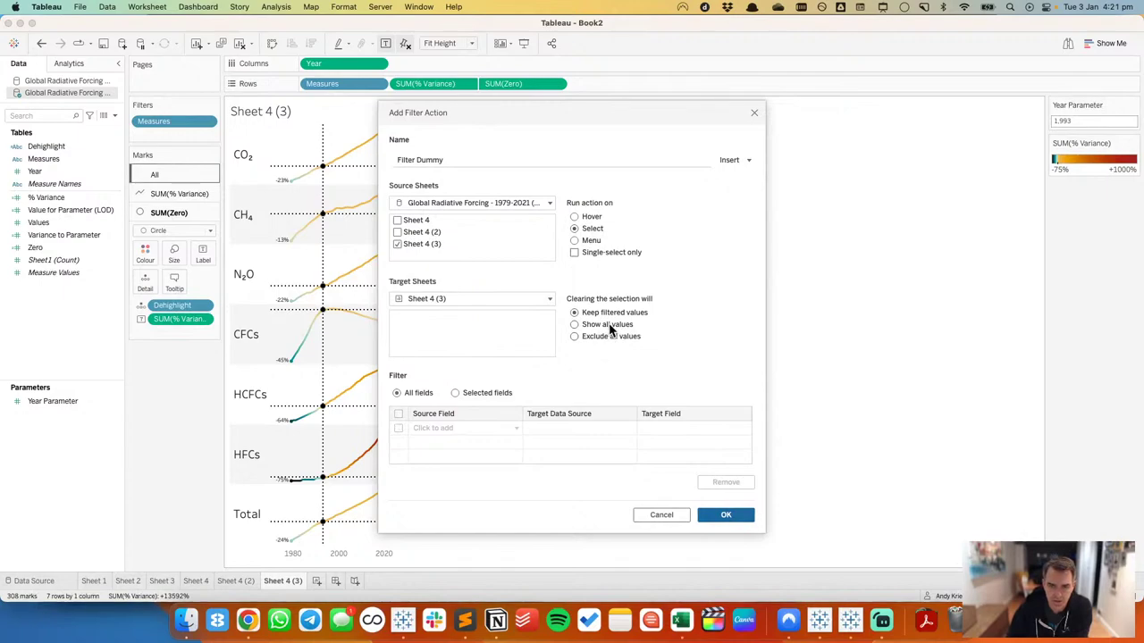
click(456, 393)
click(440, 429)
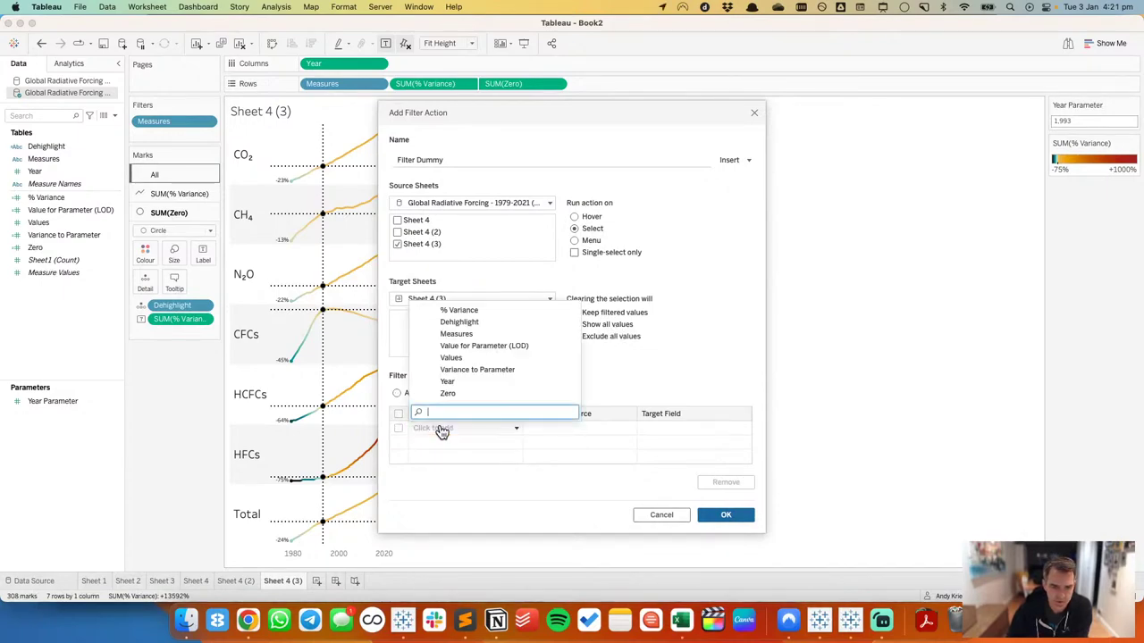
click(455, 324)
click(657, 429)
click(659, 431)
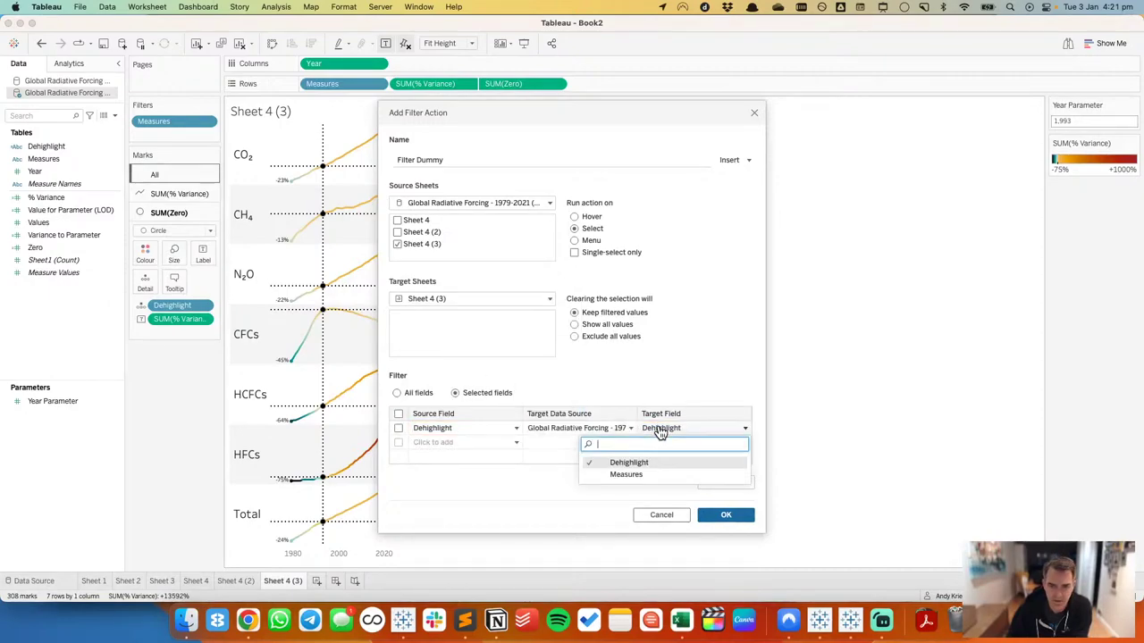
click(634, 477)
click(725, 515)
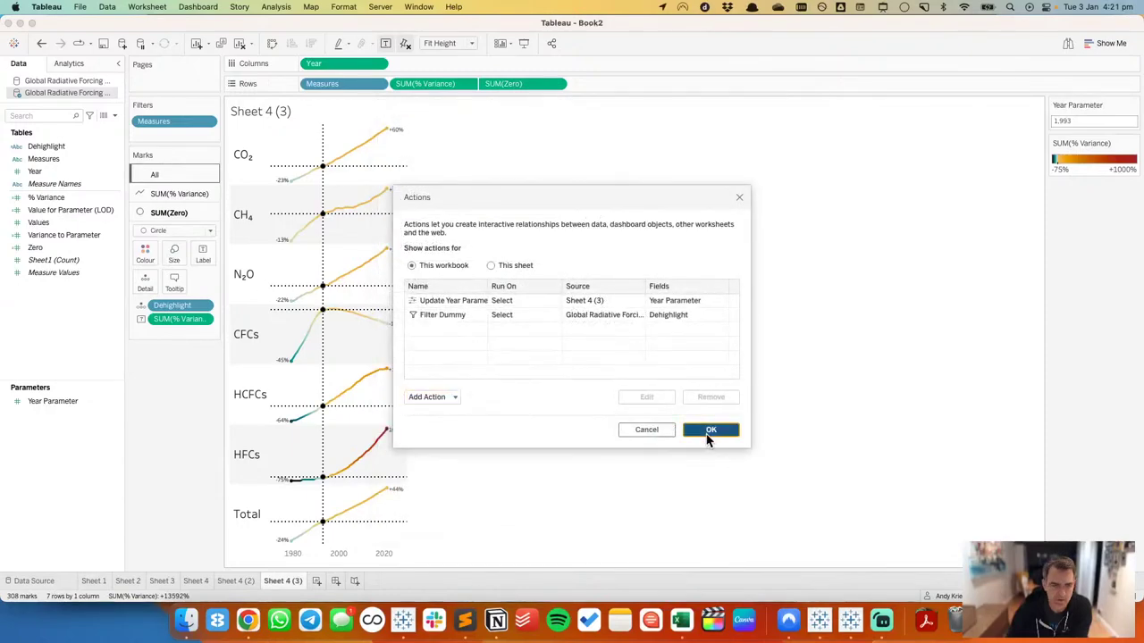
click(710, 430)
Step: Test the filter action by selecting a point on the CH₄ line, and undo the selection's effect
click(308, 228)
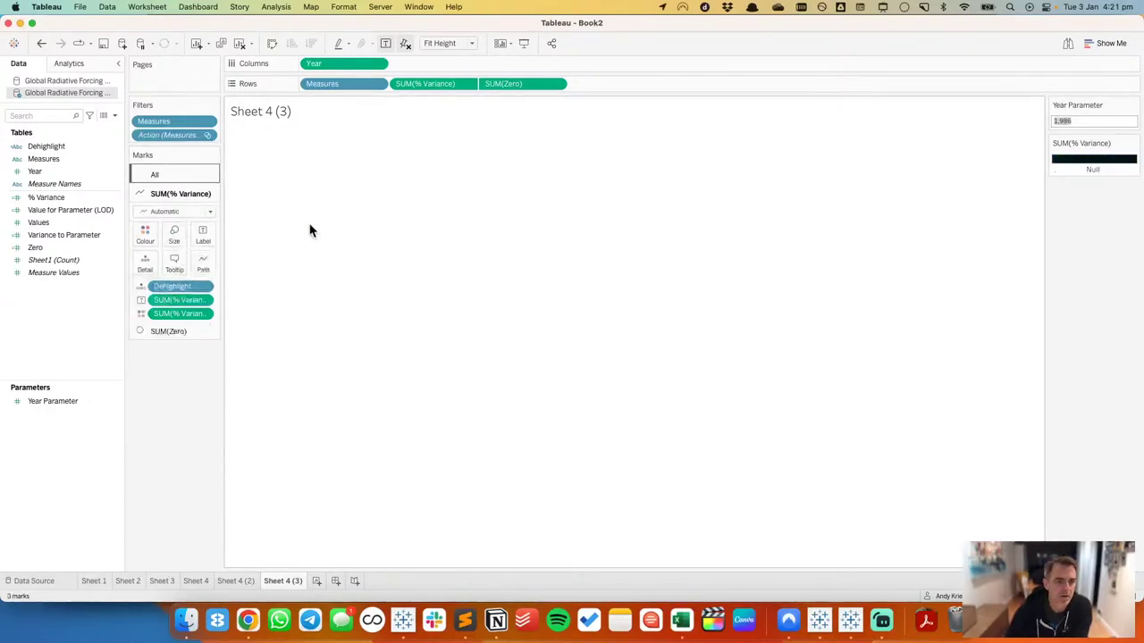
click(41, 44)
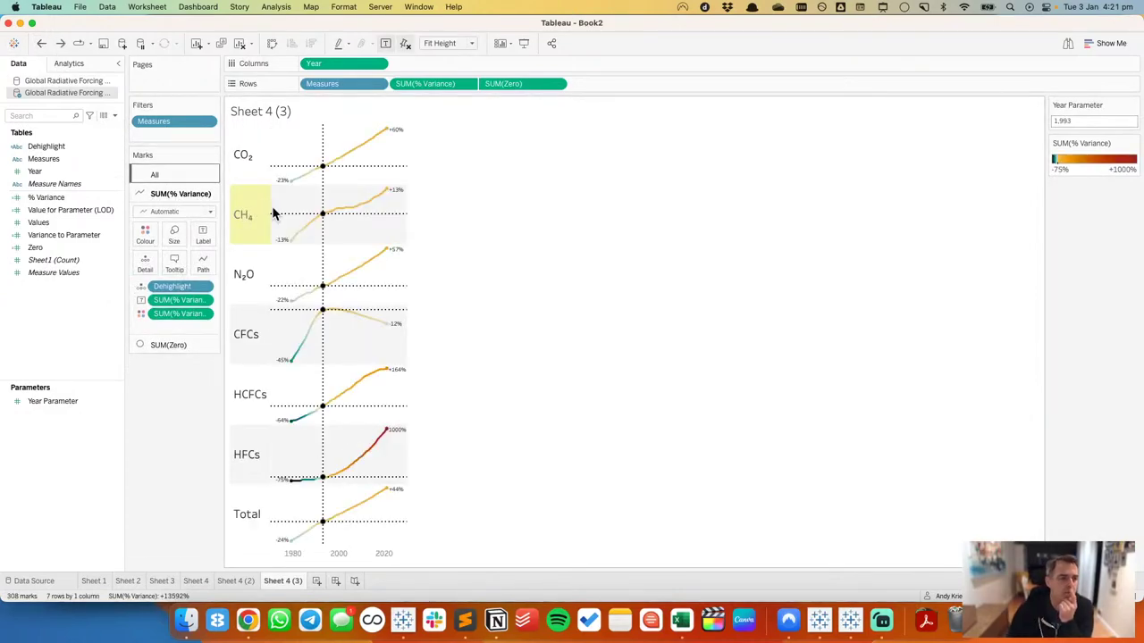
Step: Create a calculated field named "Dummy" with the text string 'Someone'
right_click(59, 304)
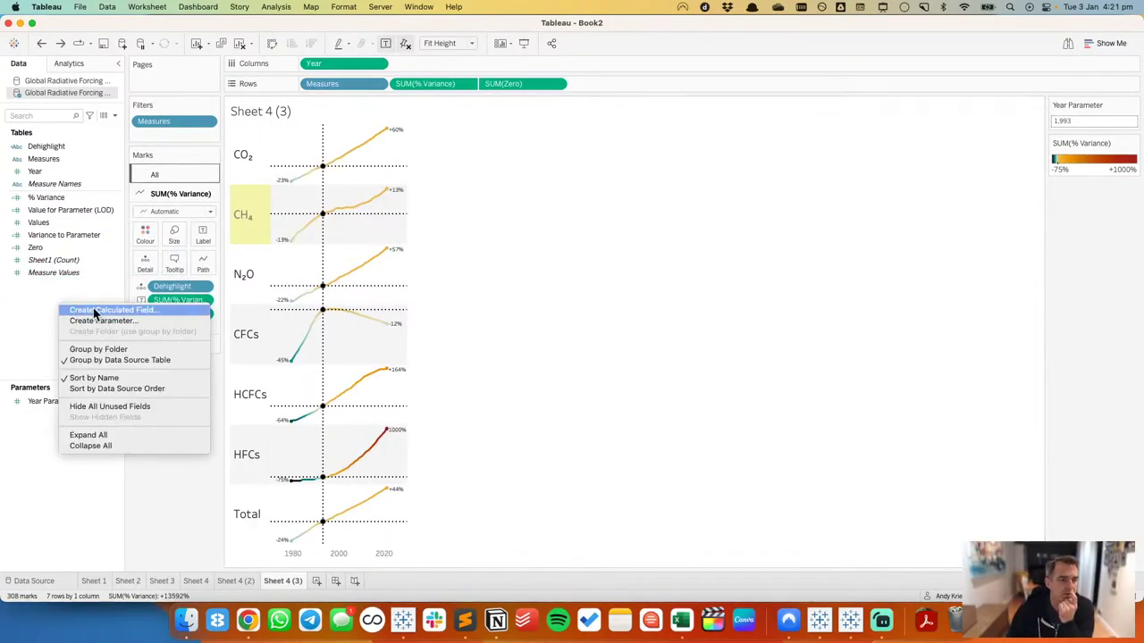
click(95, 310)
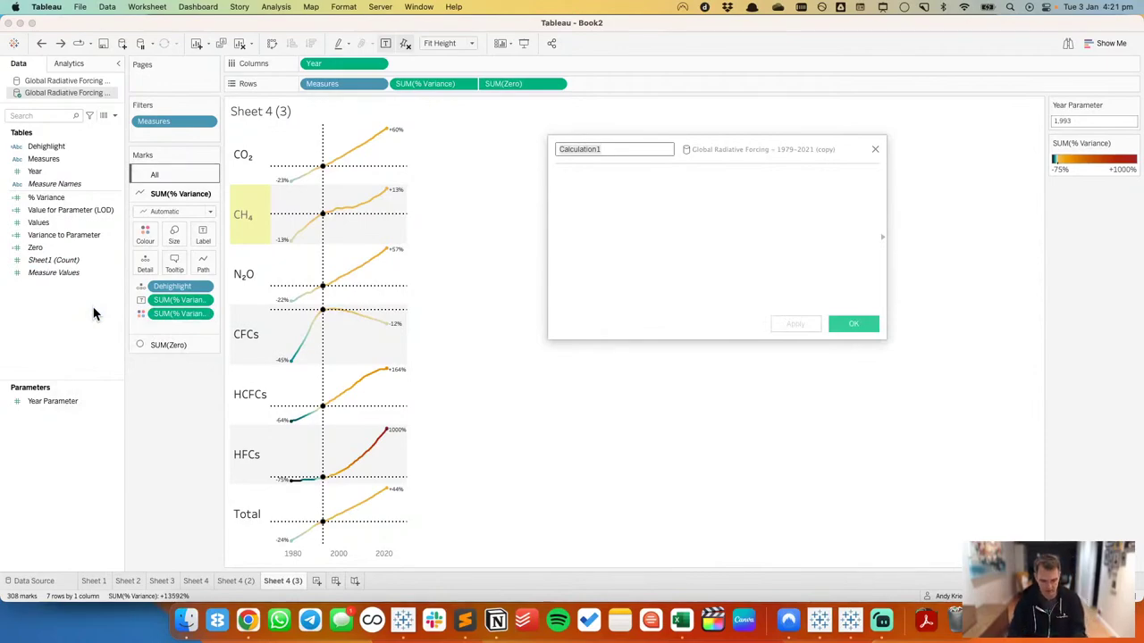
text(Dummy)
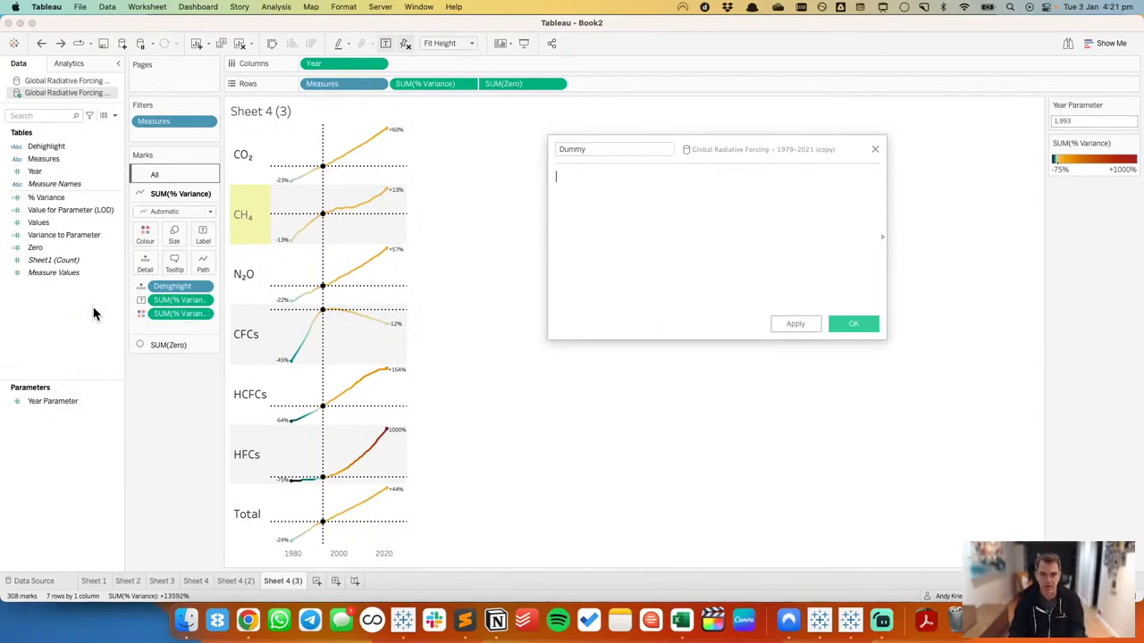
text(')
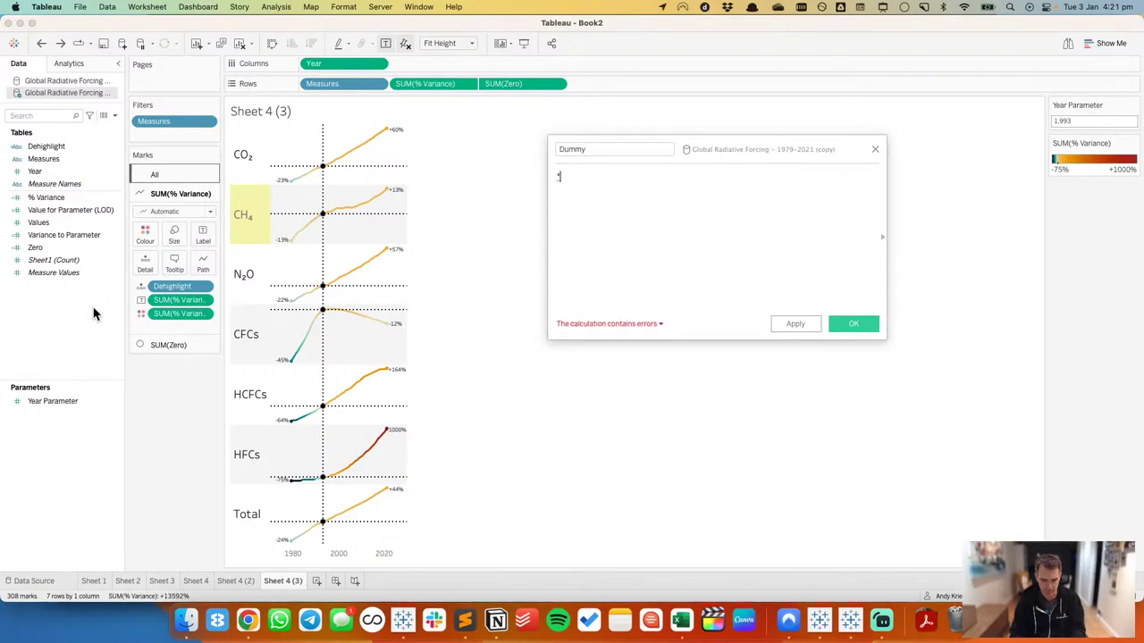
text(Someone')
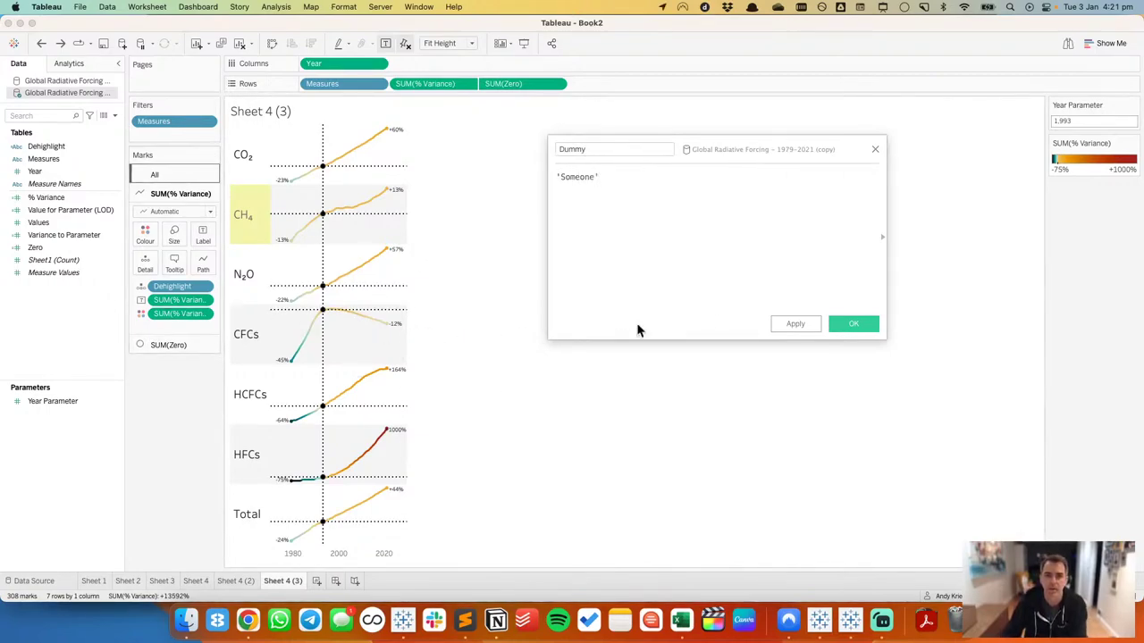
click(849, 322)
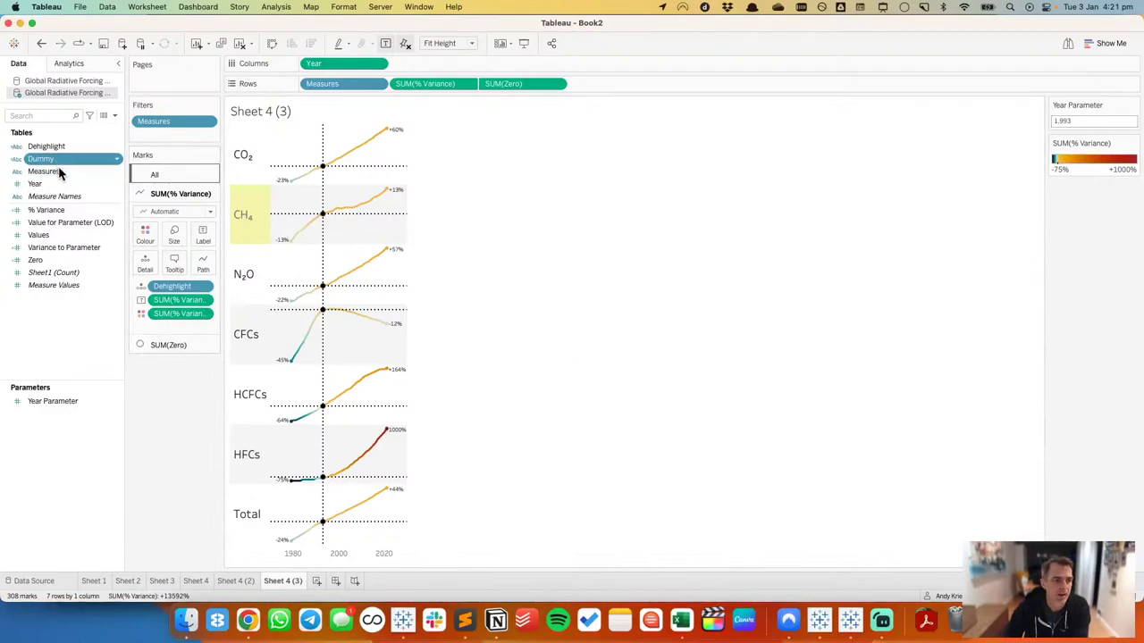
Step: Add the Dummy field to Detail on the marks of both measures
drag(36, 161, 145, 249)
click(157, 174)
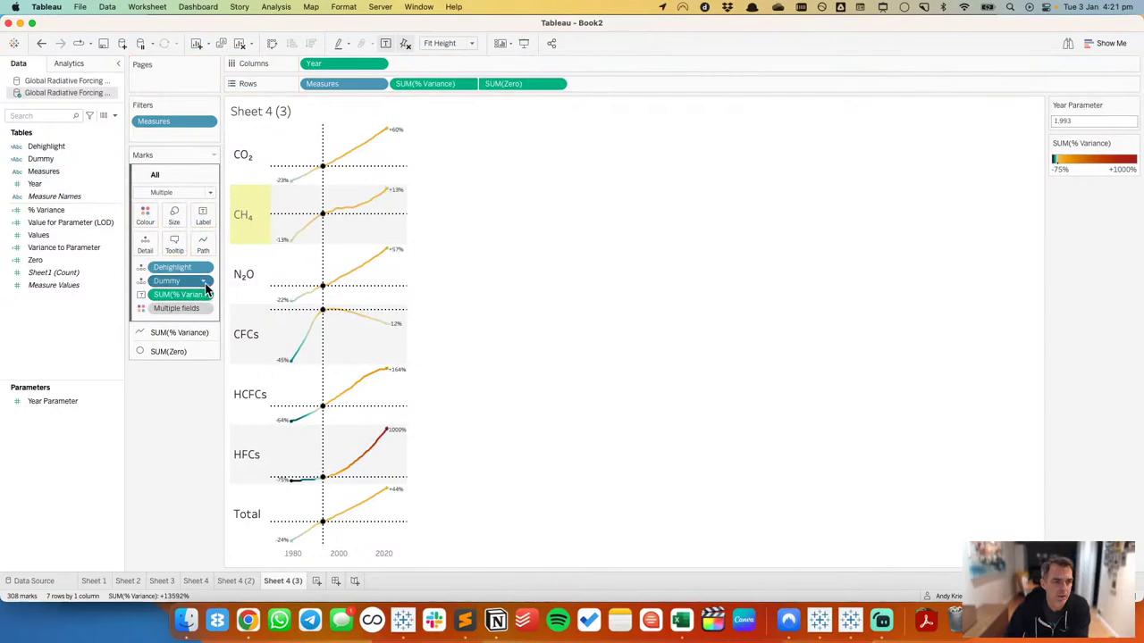
click(203, 281)
click(184, 263)
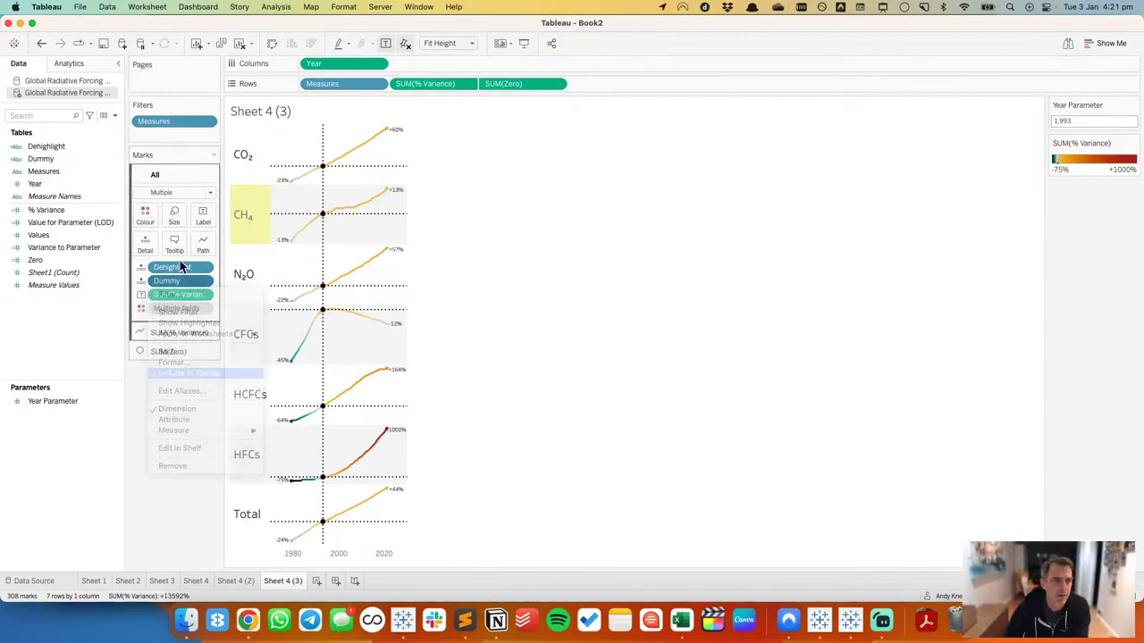
Step: Edit the Filter Dummy action so the source field Dehighlight maps to the target field Dummy, and save the actions
click(148, 8)
click(158, 91)
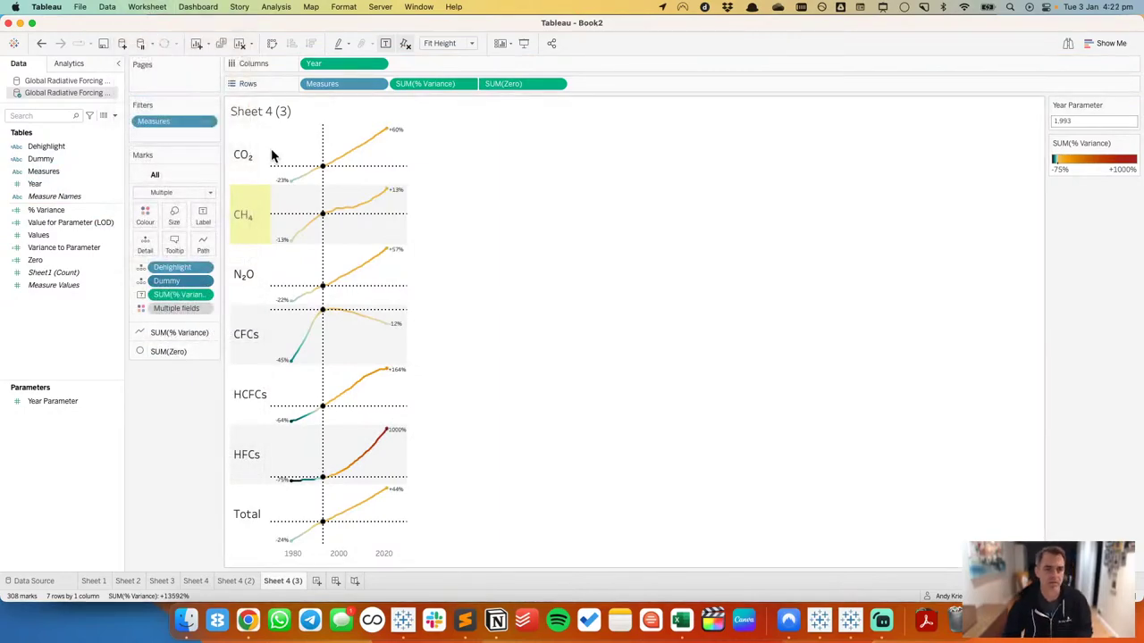
click(447, 316)
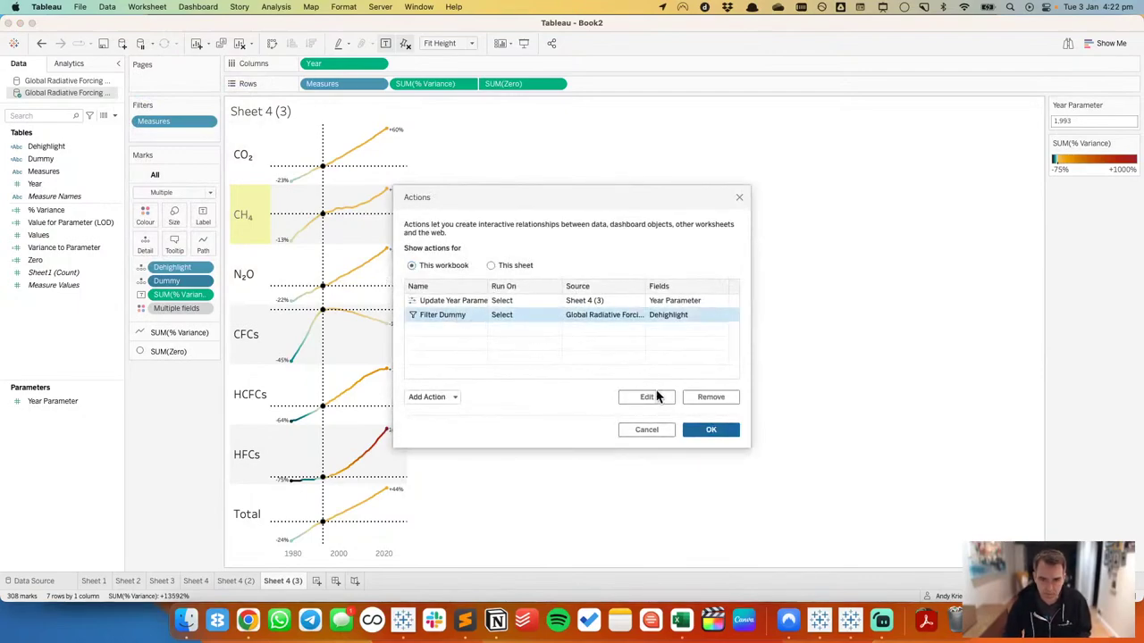
double_click(605, 339)
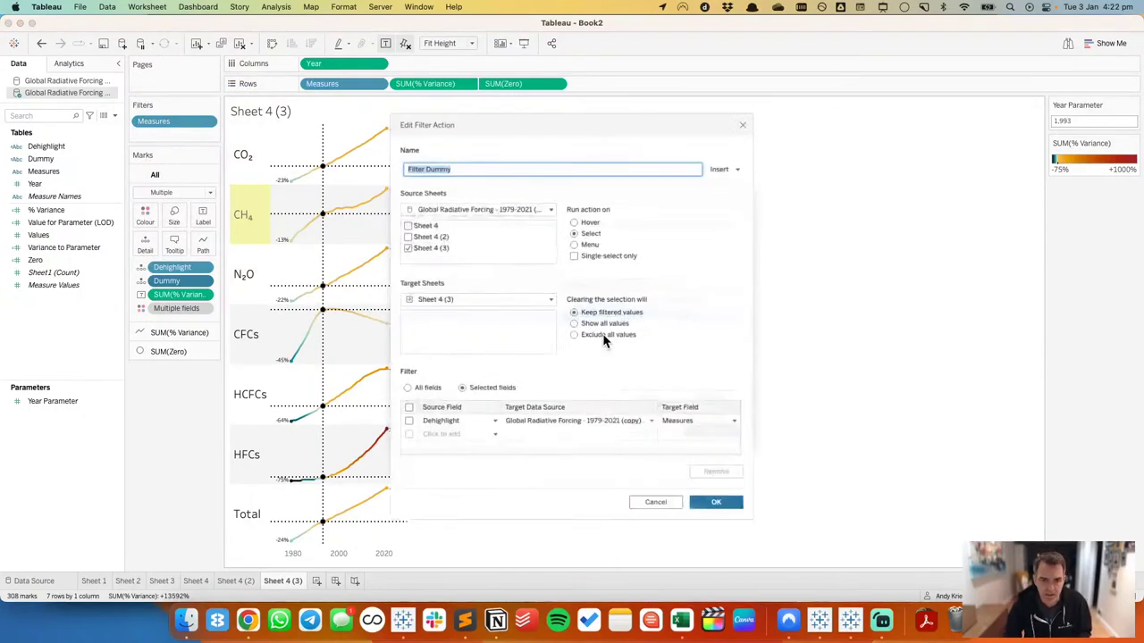
click(697, 436)
click(649, 476)
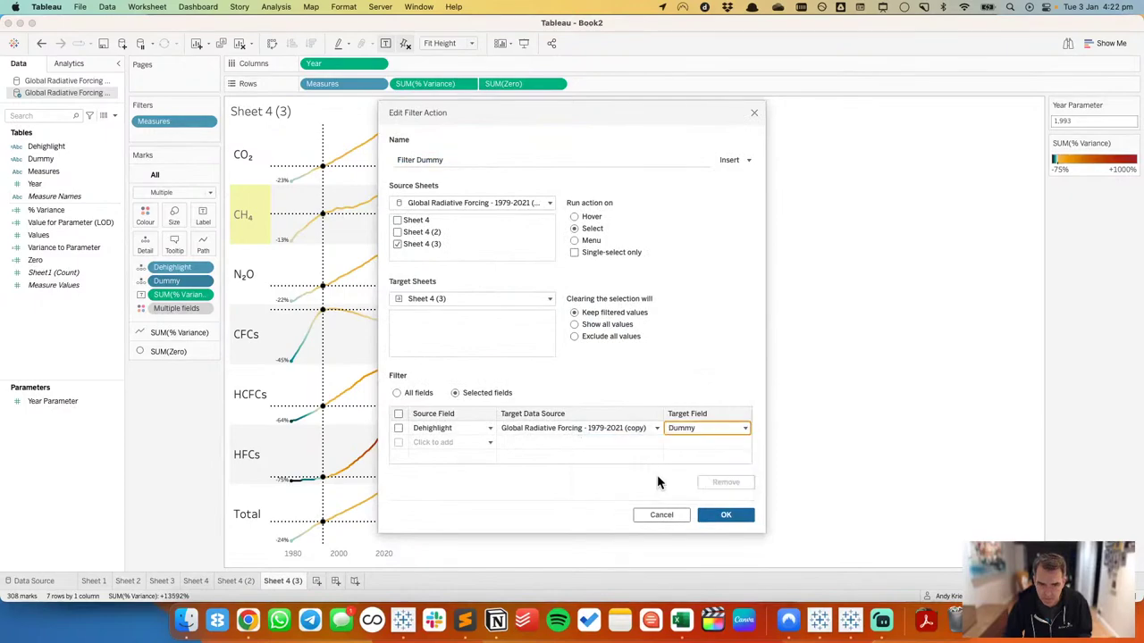
click(715, 515)
click(710, 431)
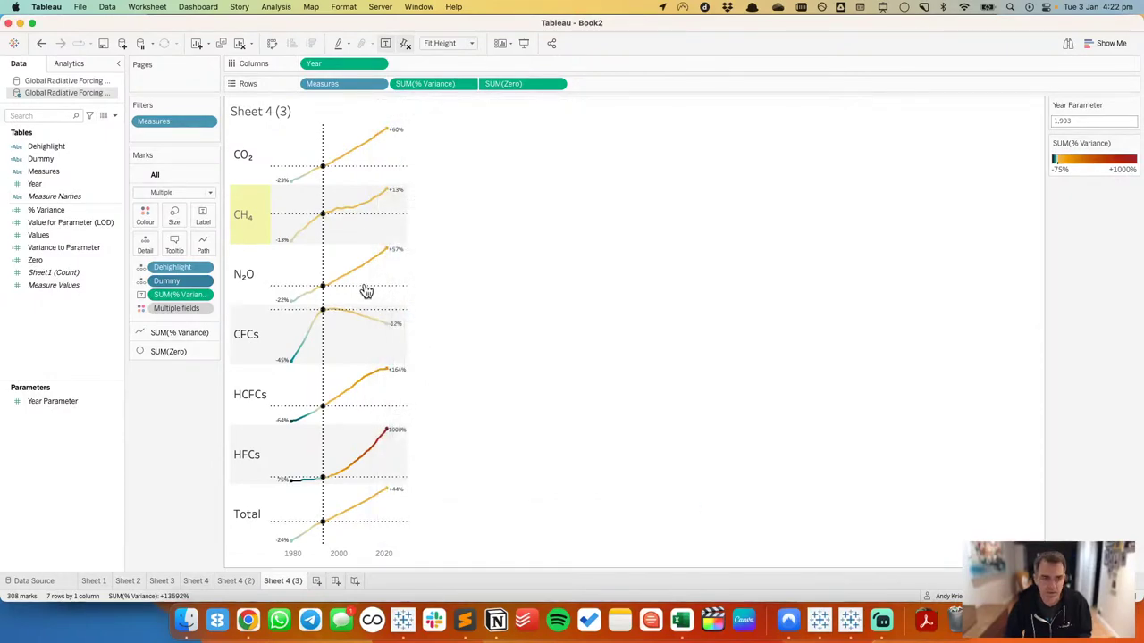
Step: Test the action by selecting a point on the N₂O line, and remove the Action (Dummy) filter and the Dummy detail field
click(355, 277)
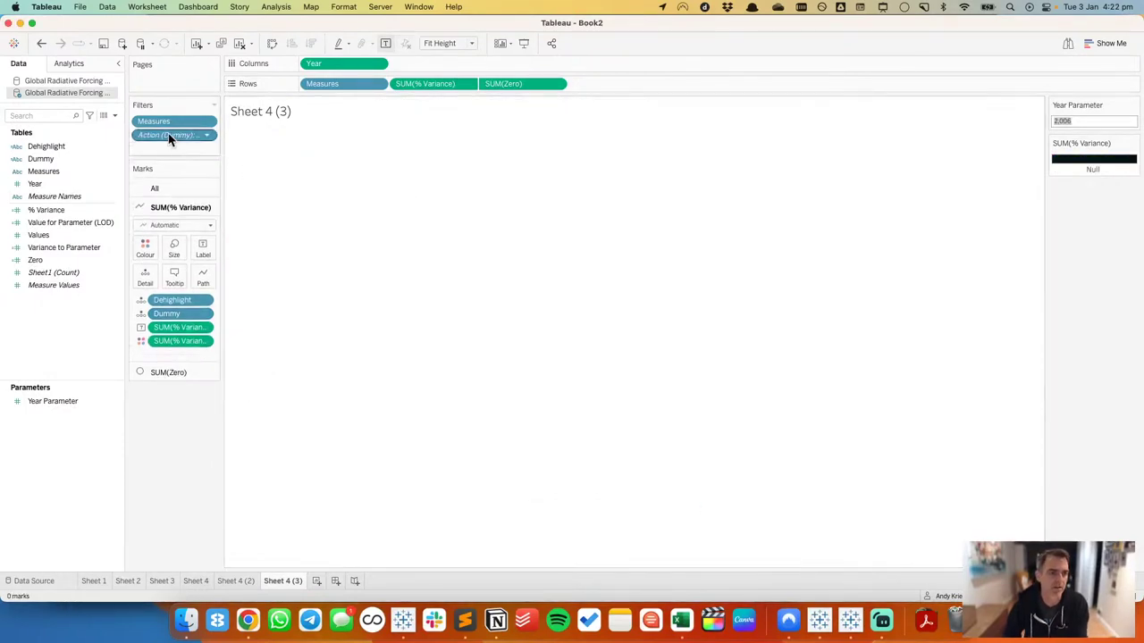
drag(161, 138, 95, 366)
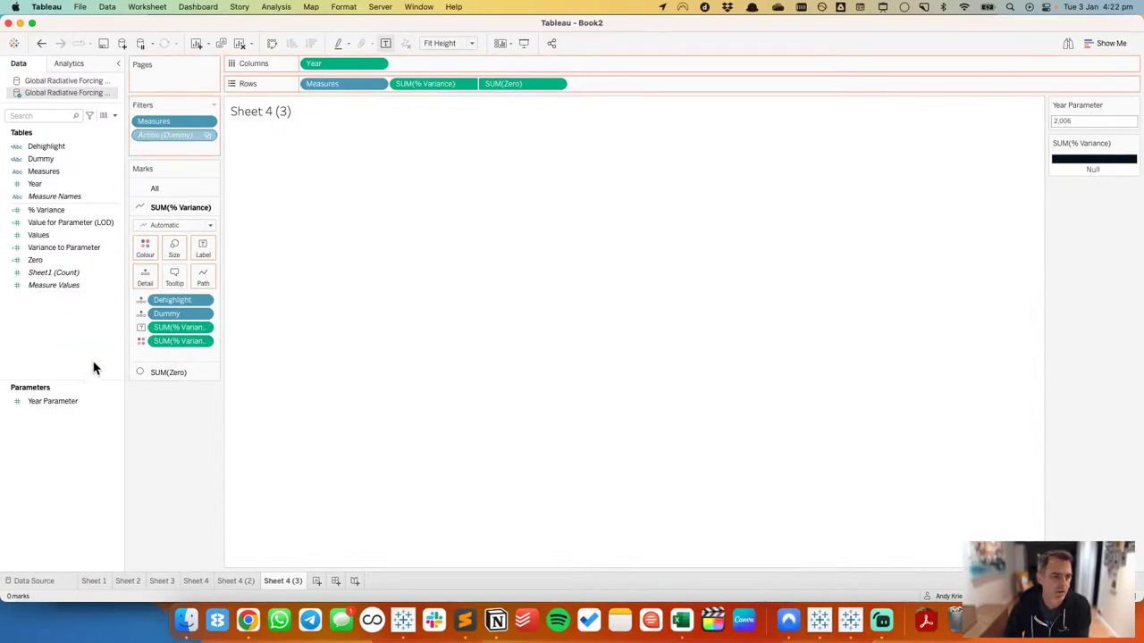
click(156, 175)
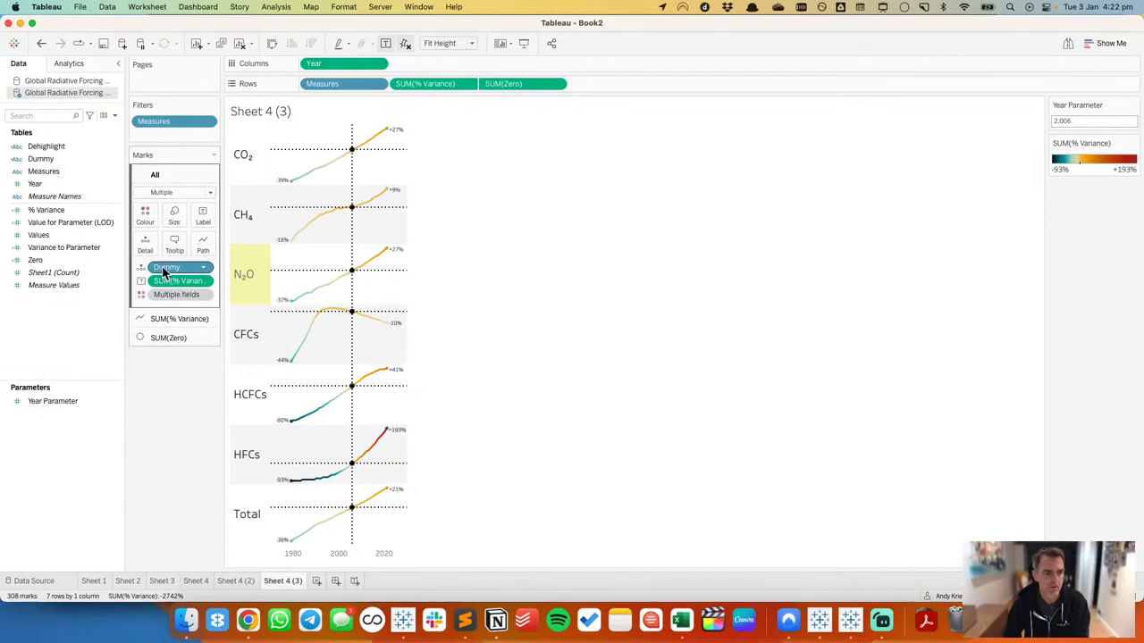
drag(163, 272, 173, 281)
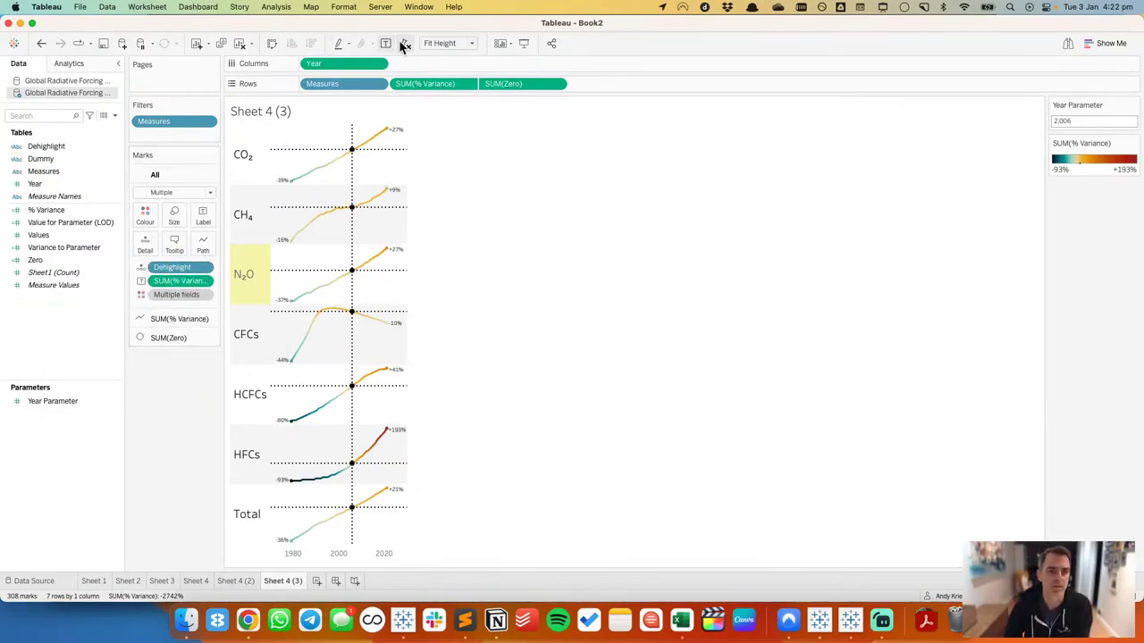
Step: Enable highlighting on the Dehighlight field, and remove the Filter Dummy action from the workbook
click(337, 43)
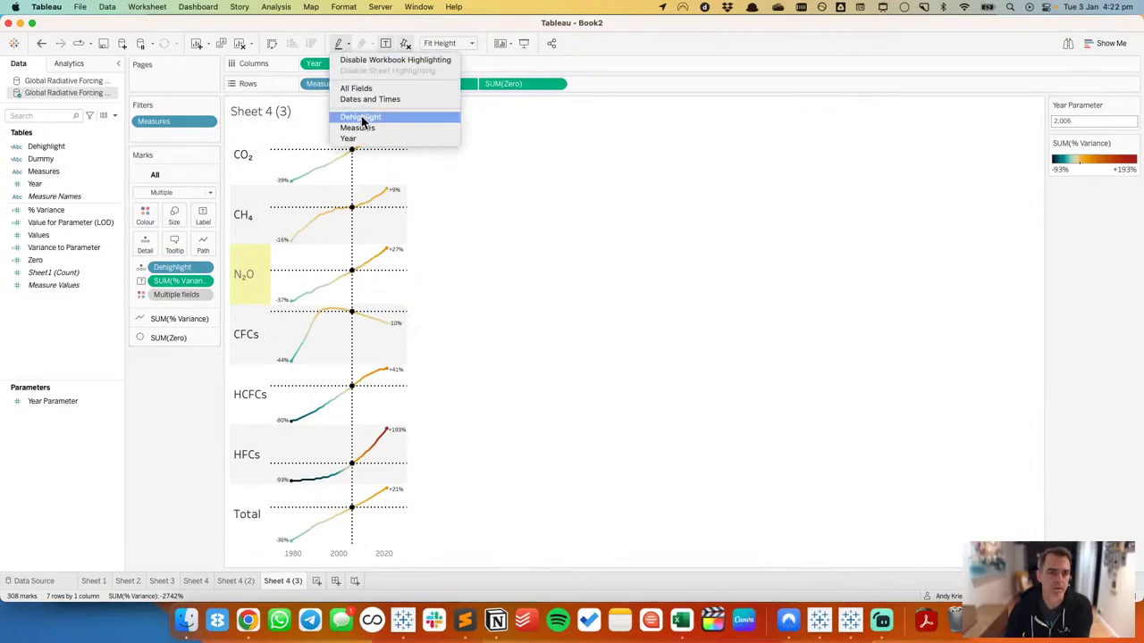
click(360, 117)
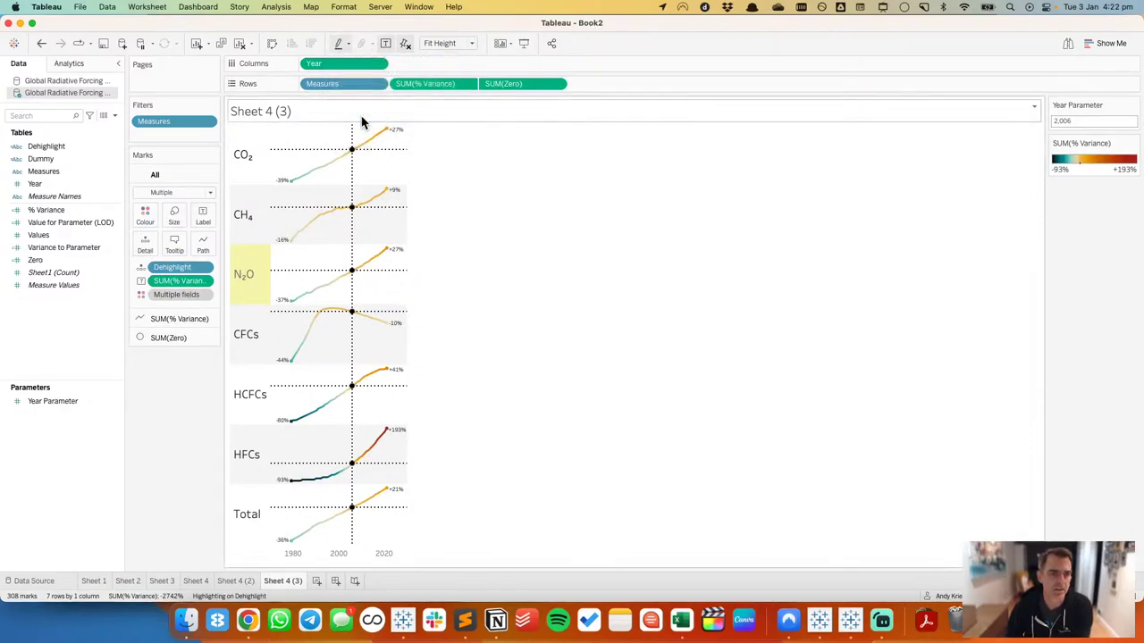
click(147, 7)
click(148, 90)
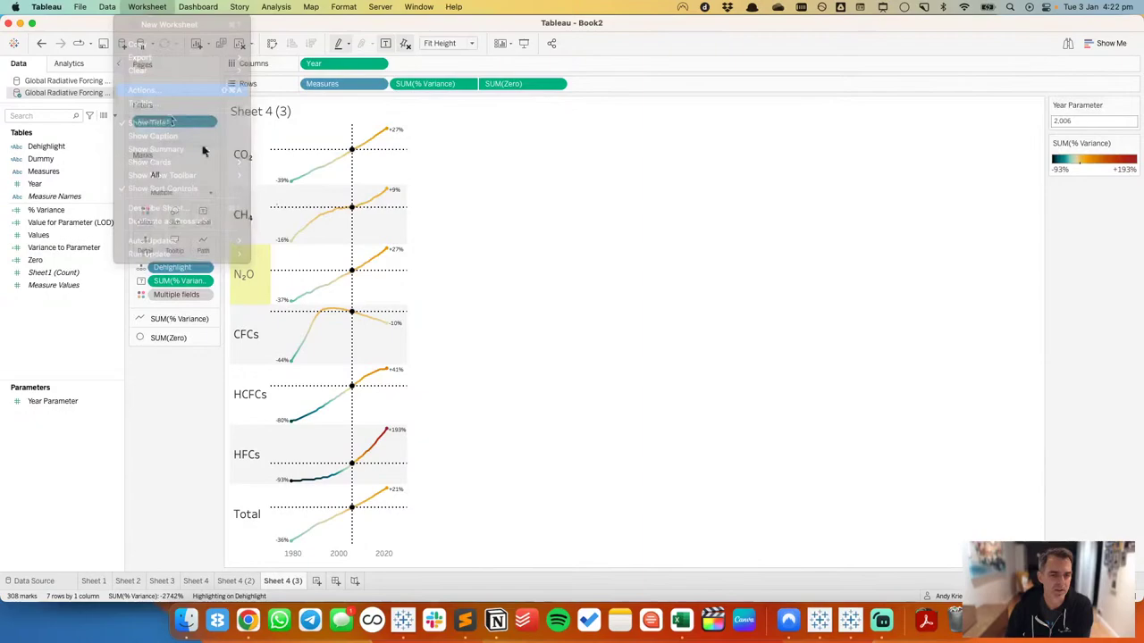
click(455, 315)
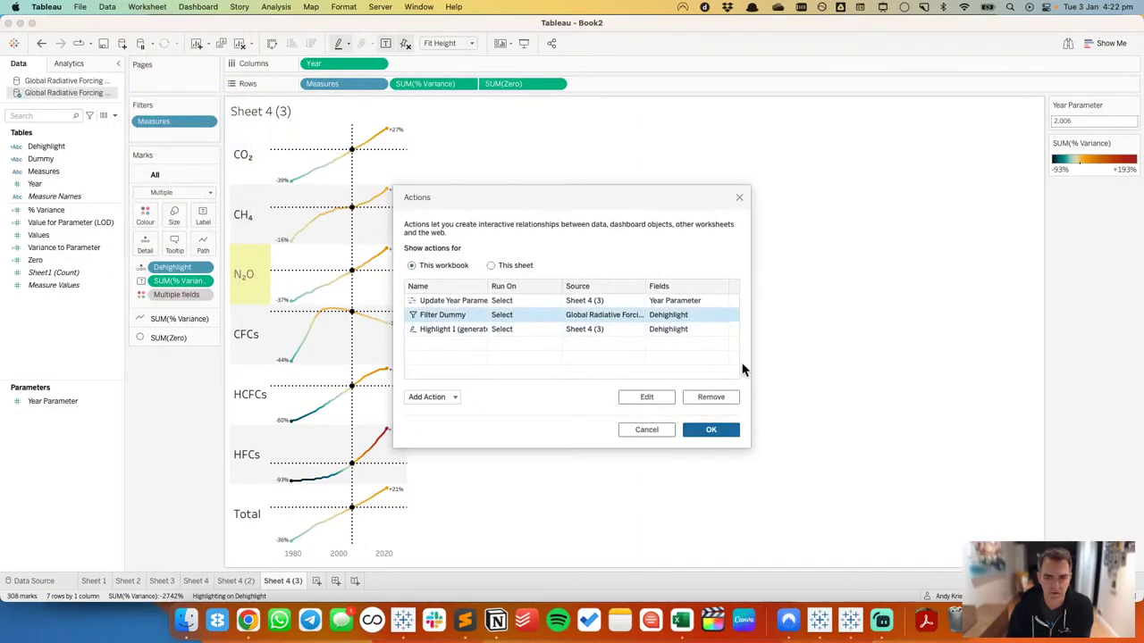
click(713, 397)
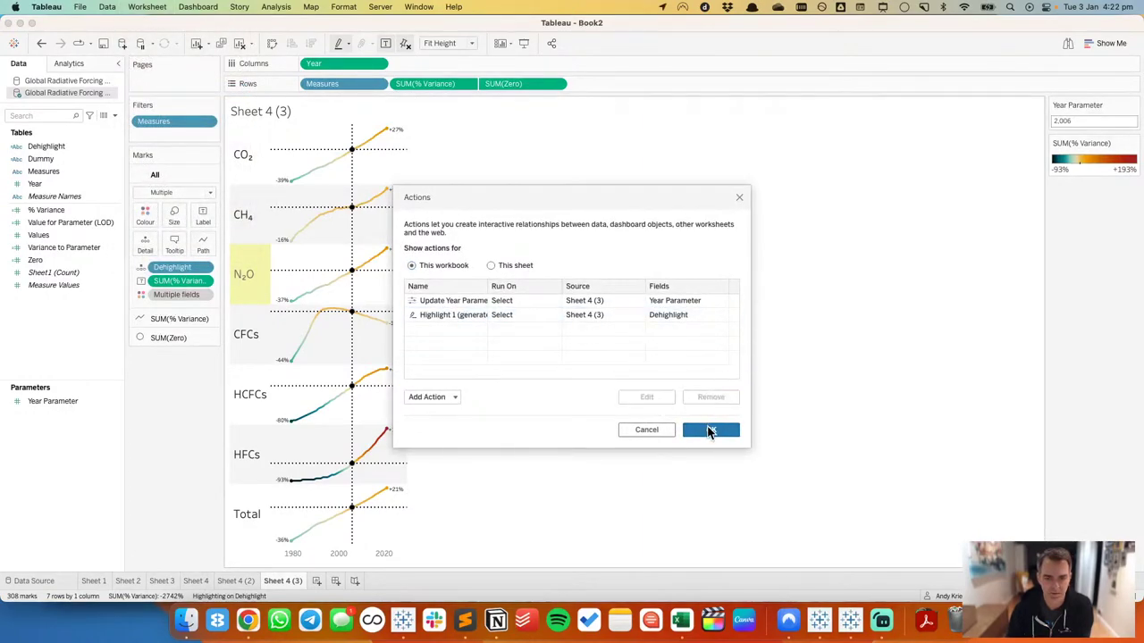
click(712, 430)
Step: Test the highlighting by selecting several points along the CH₄, CFCs and HFCs lines, and clear the selection
click(319, 219)
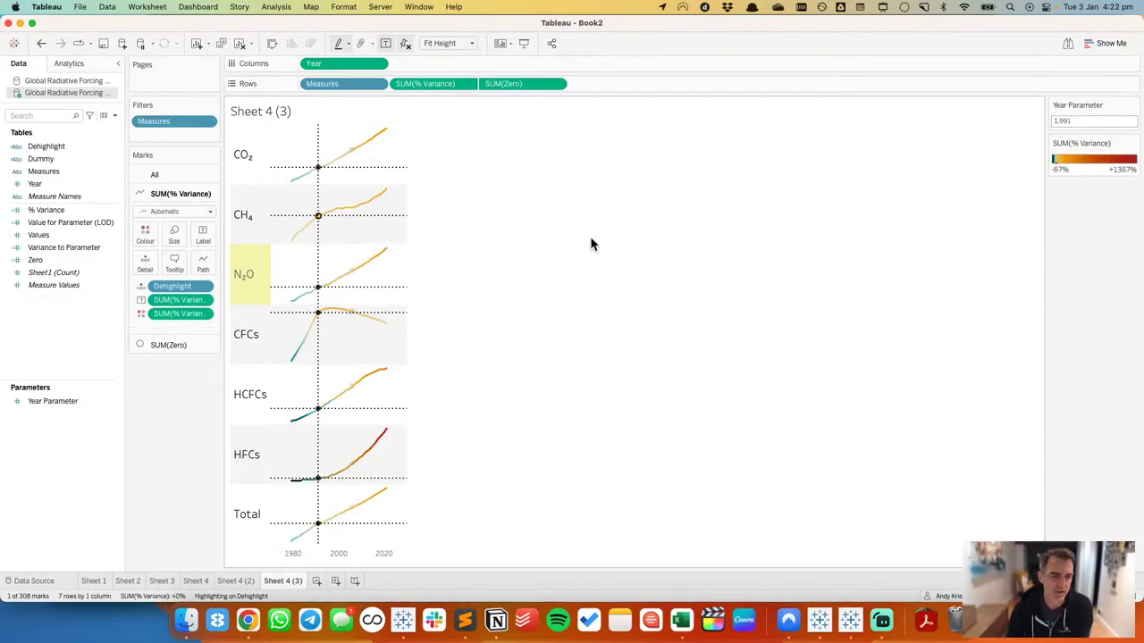
click(361, 205)
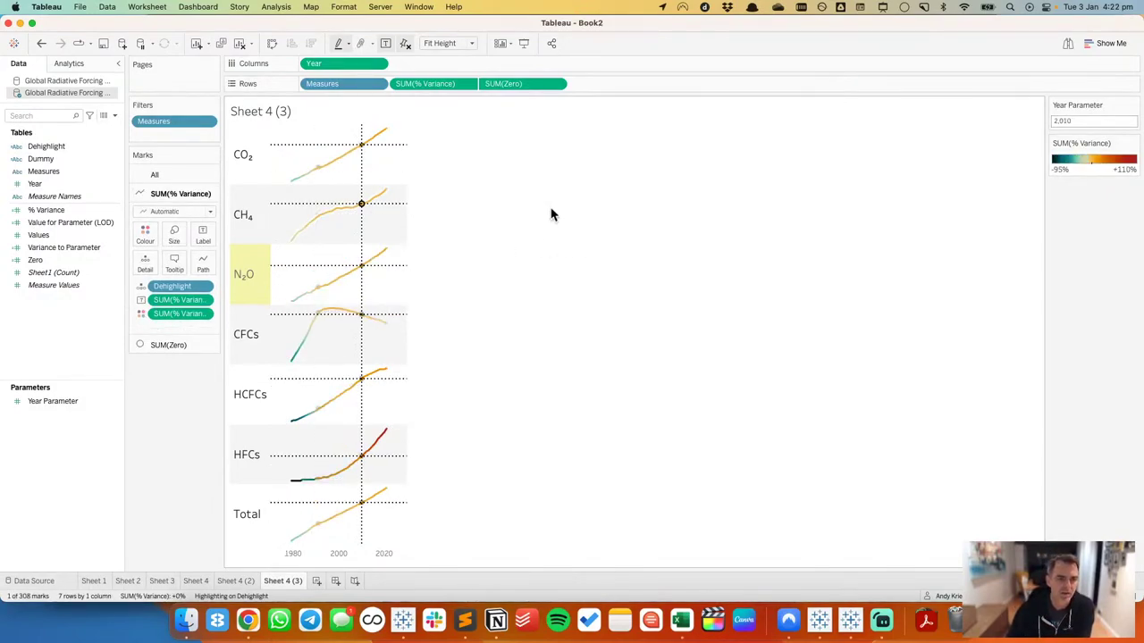
click(334, 312)
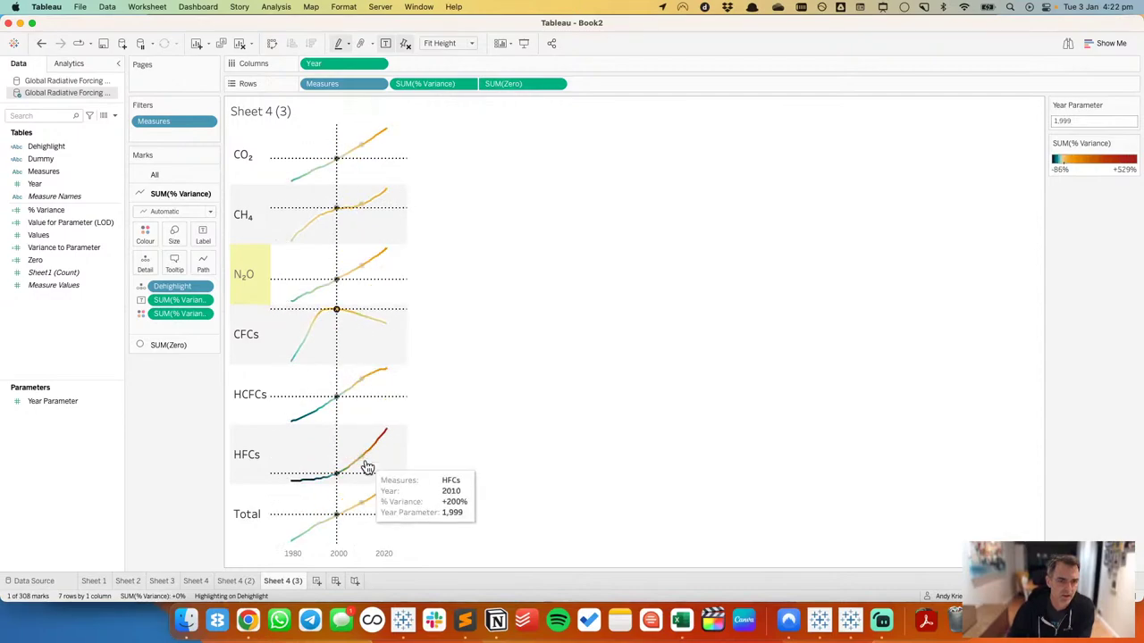
click(360, 462)
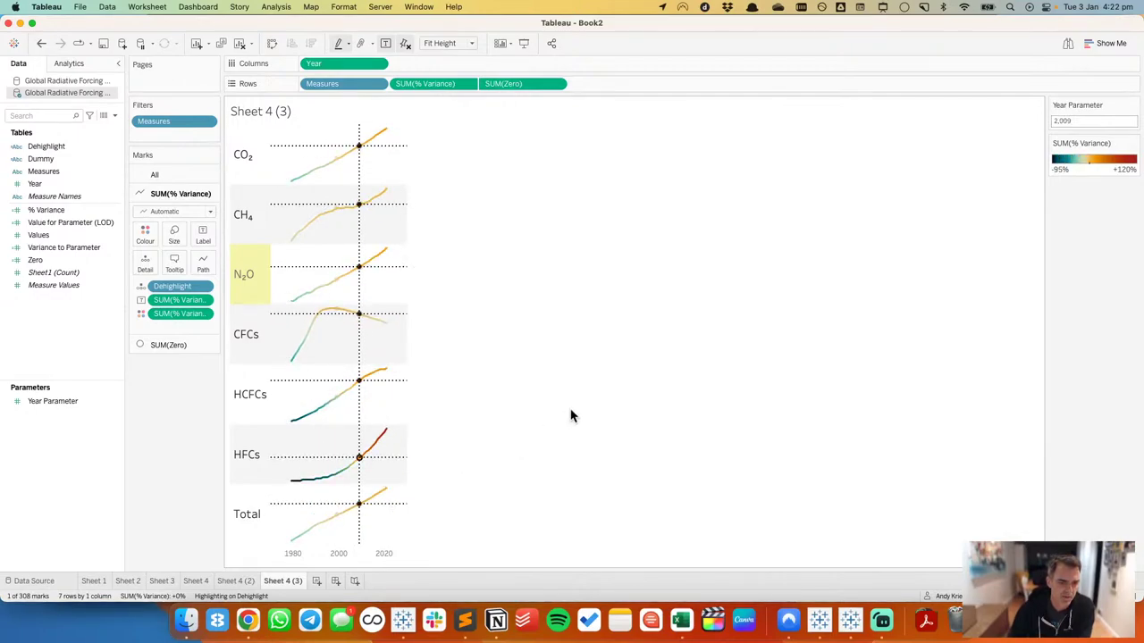
click(343, 470)
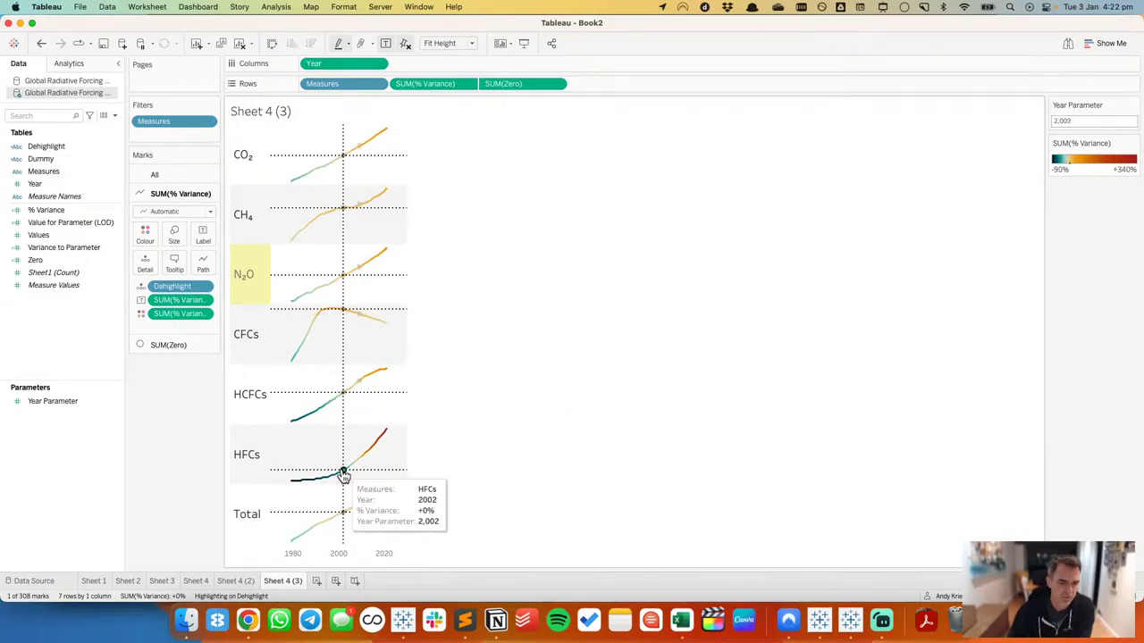
click(373, 453)
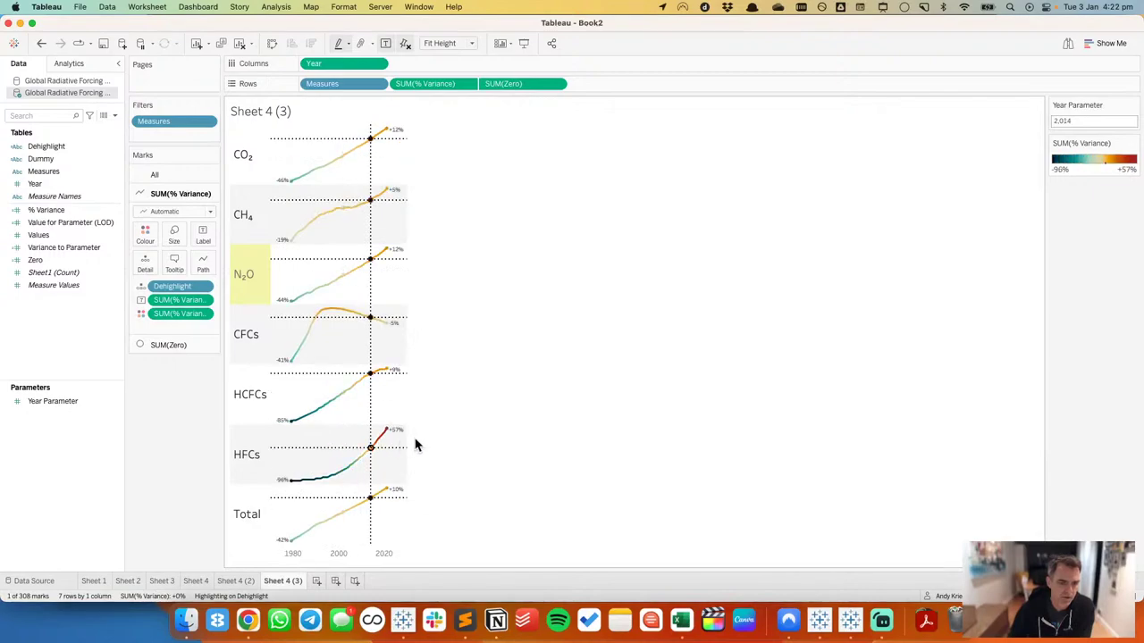
click(385, 438)
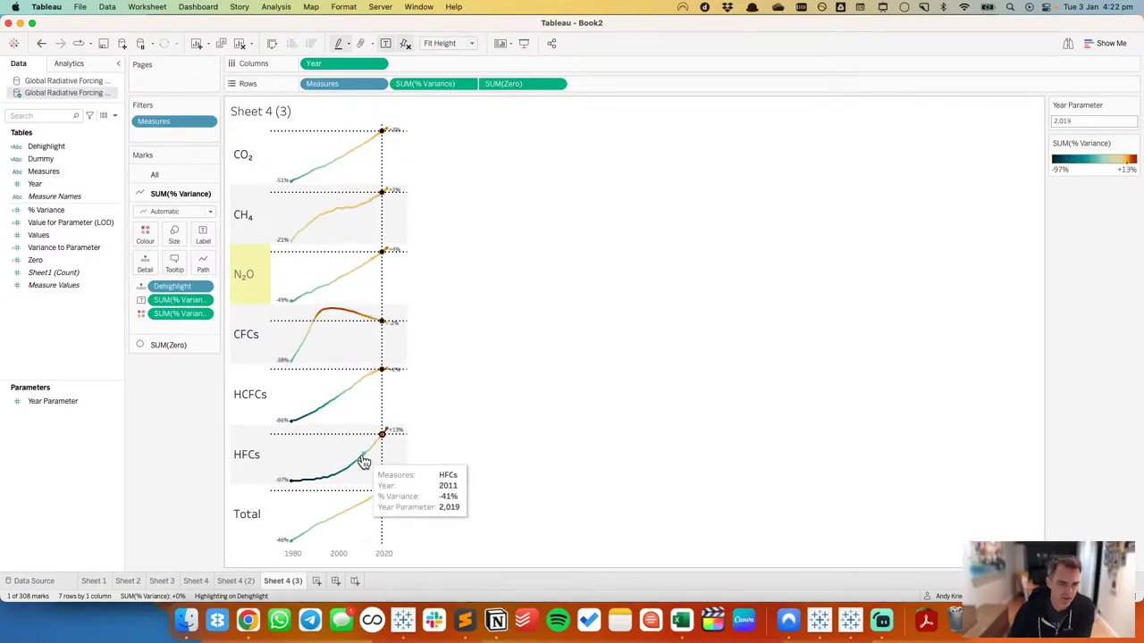
click(358, 459)
click(597, 374)
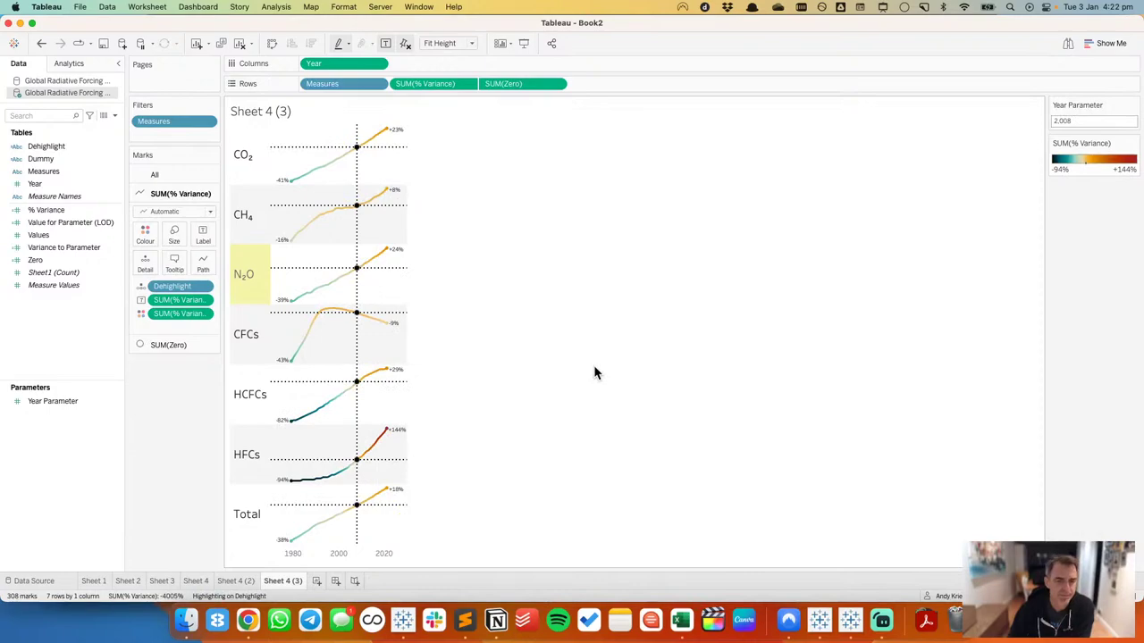
Step: Clear the yellow highlight from the N₂O row header, and set the Year Parameter to 2000
click(251, 295)
click(252, 275)
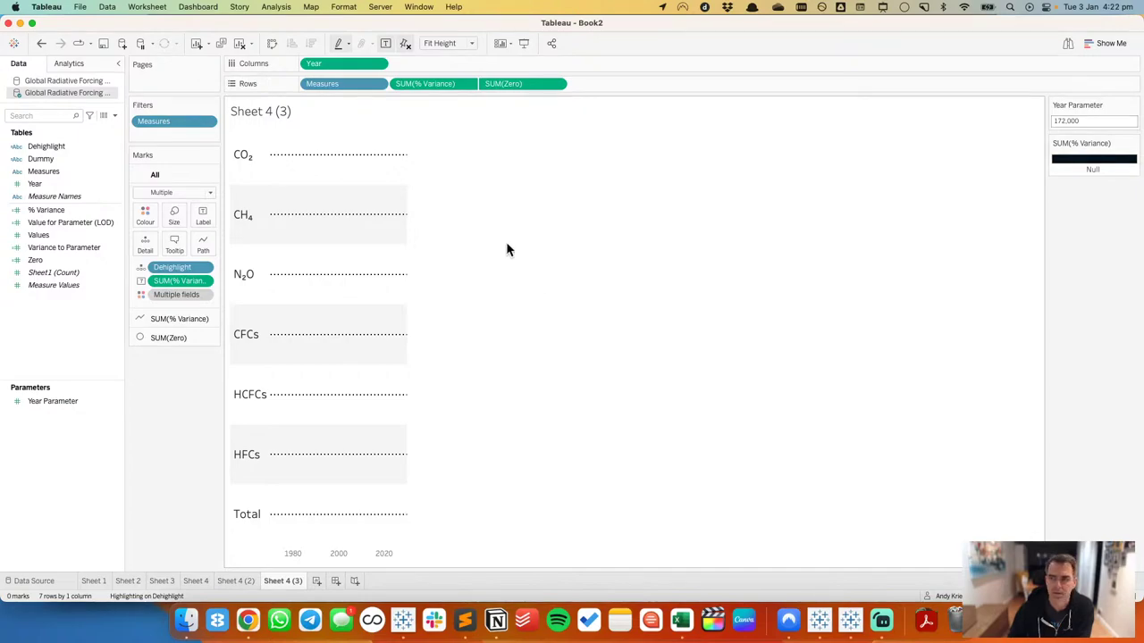
click(1067, 120)
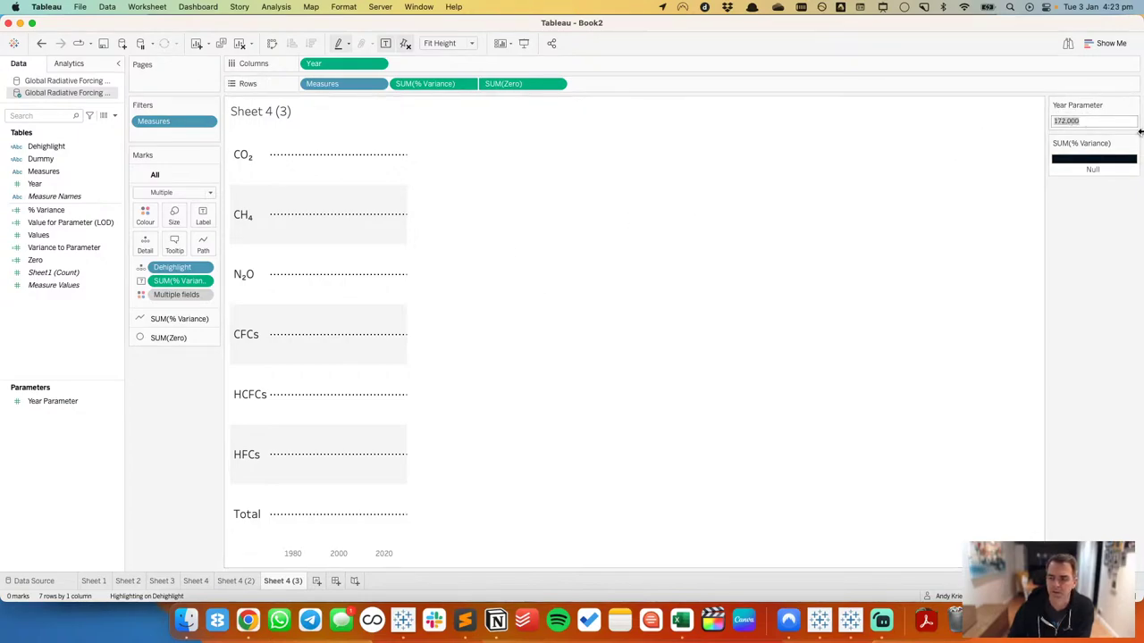
text(200)
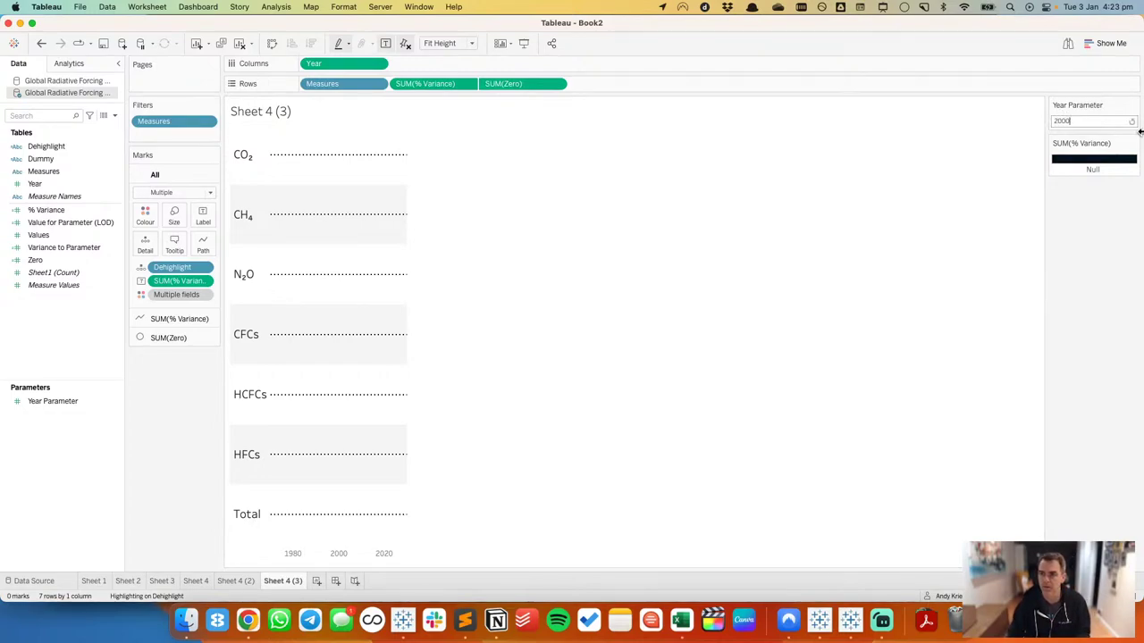
key(Return)
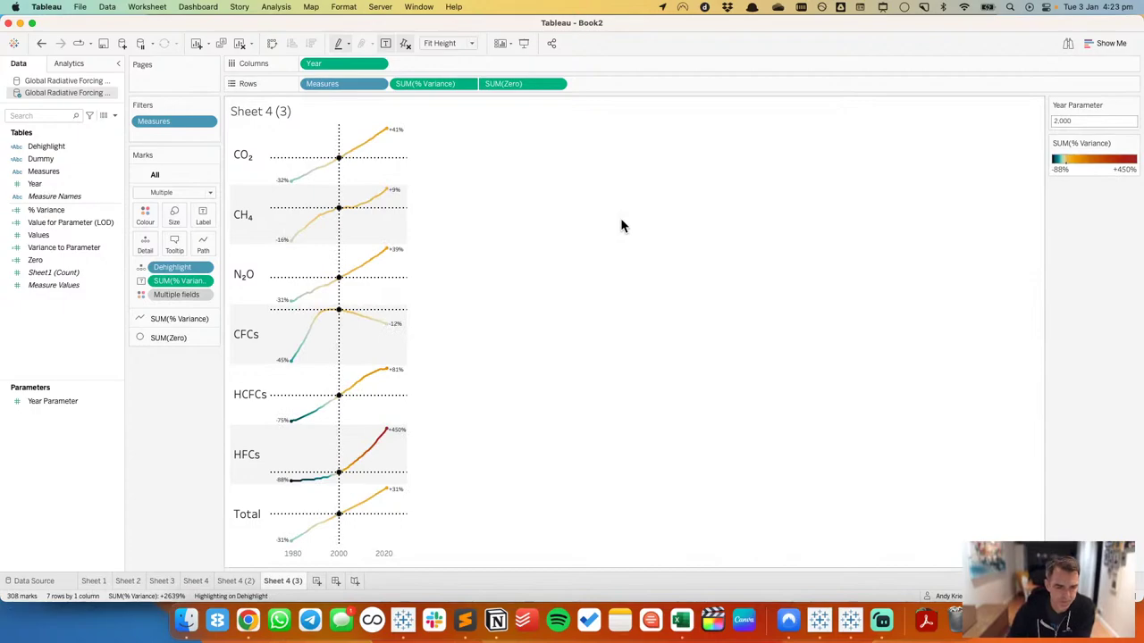
Step: Set the Year Parameter to 1990
click(1077, 121)
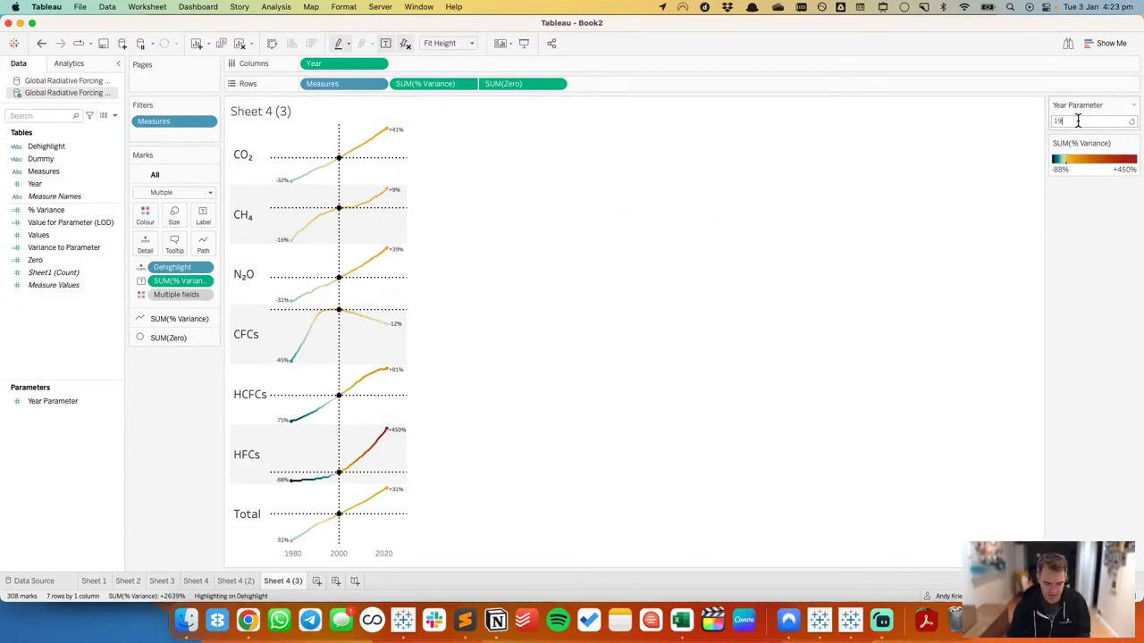
text(1990)
key(Return)
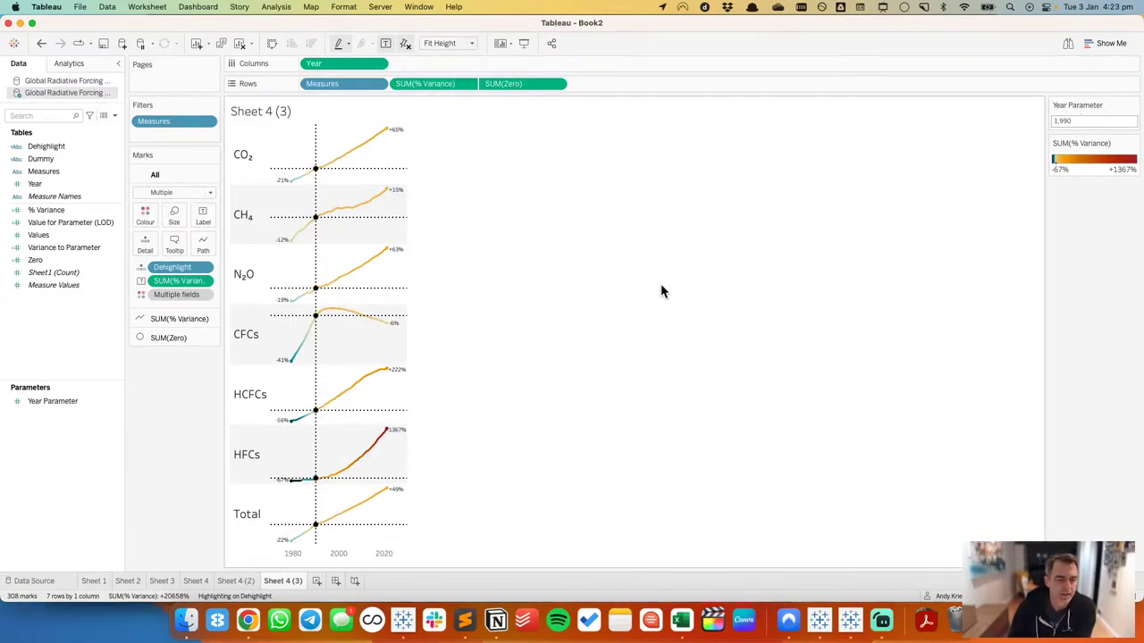
Step: Format the Year axis font as size 8 in light grey, and slightly widen the Measures row header column
right_click(348, 563)
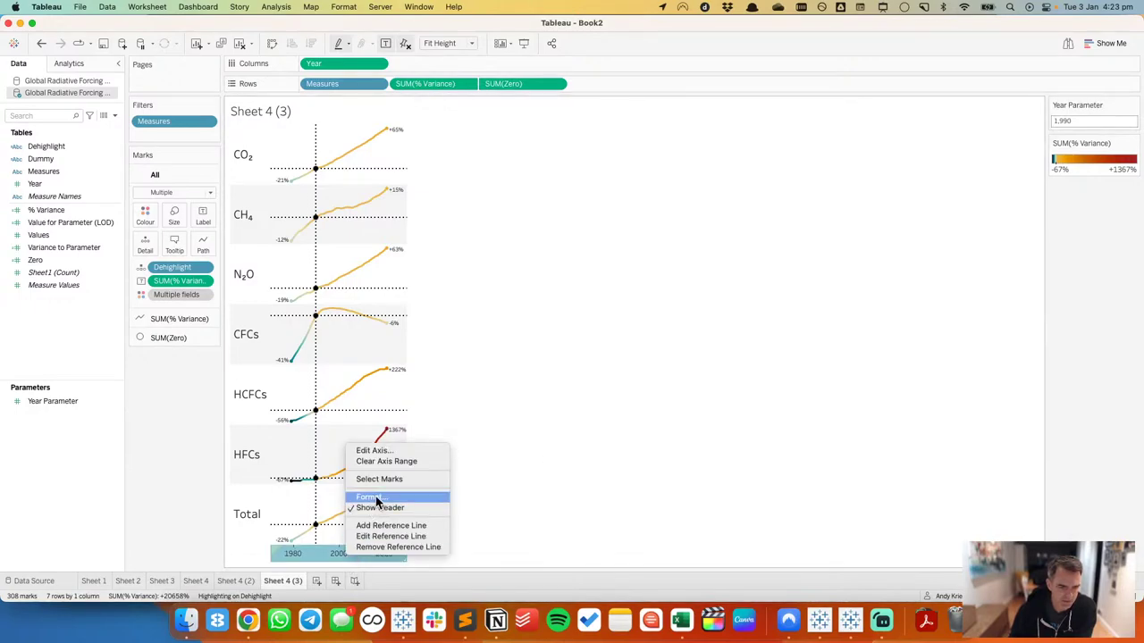
click(376, 498)
click(89, 141)
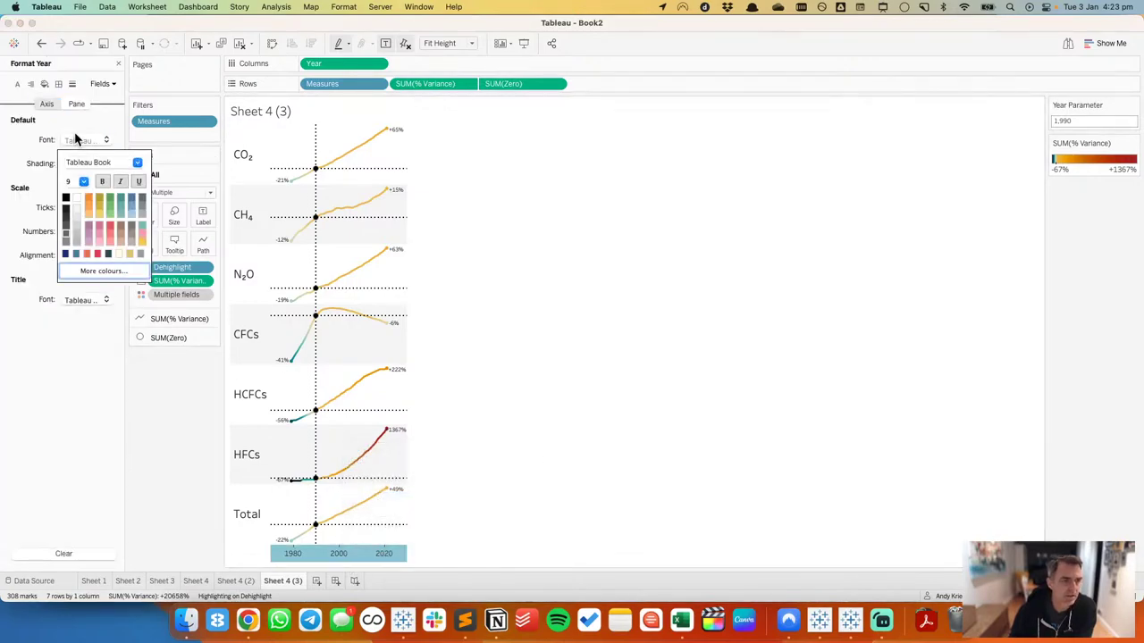
click(83, 181)
click(77, 199)
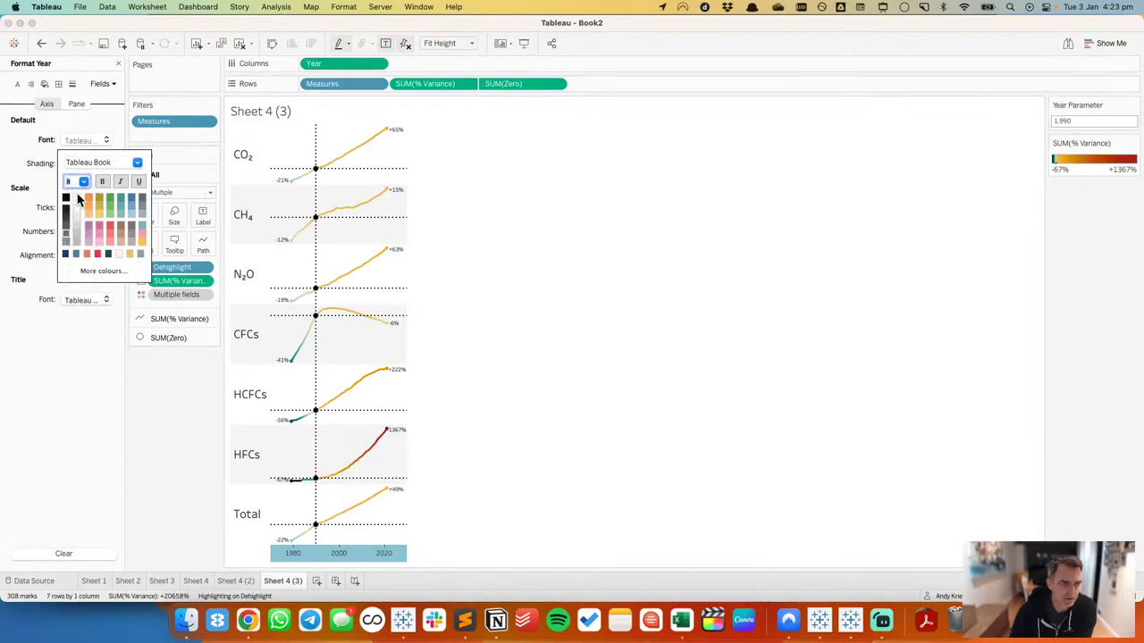
click(79, 253)
click(518, 360)
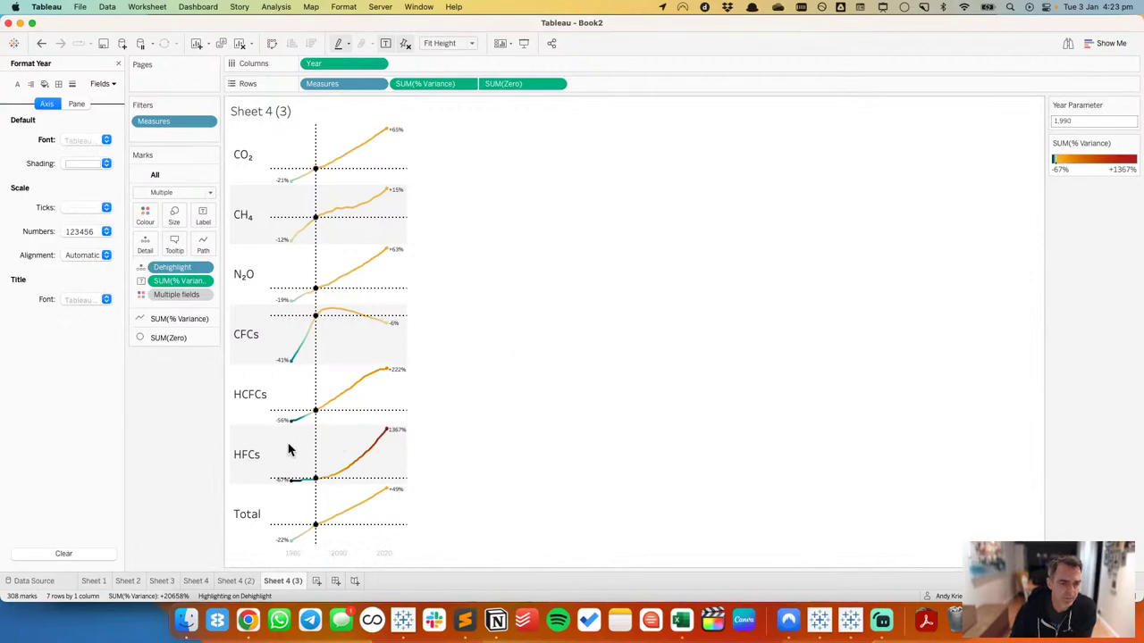
drag(265, 442, 269, 442)
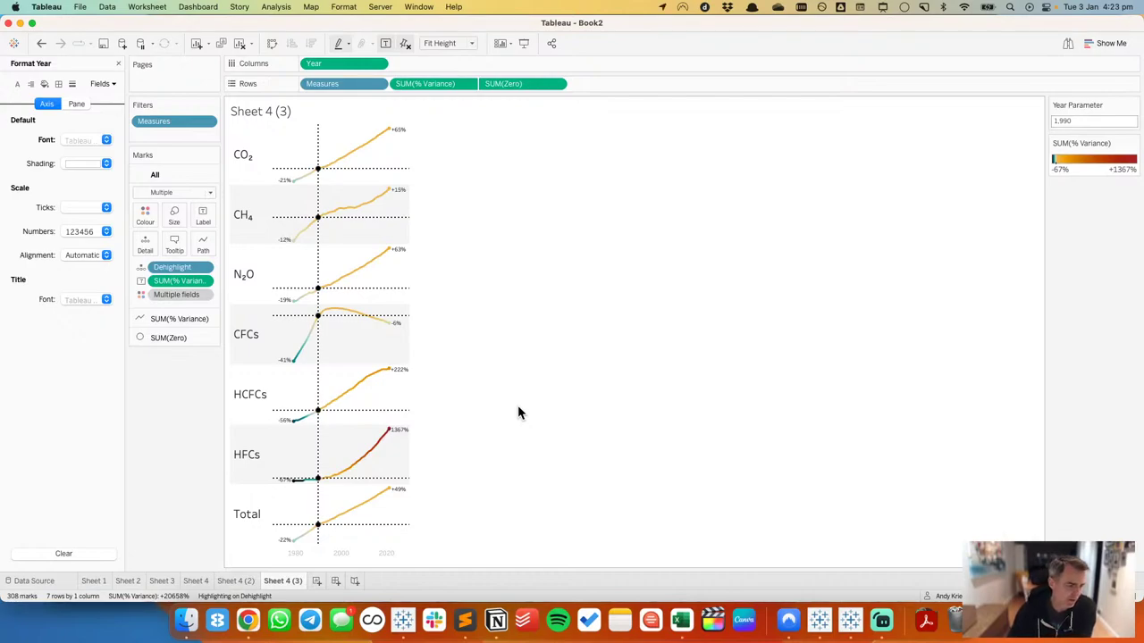
Step: Close the Year axis formatting options
click(118, 64)
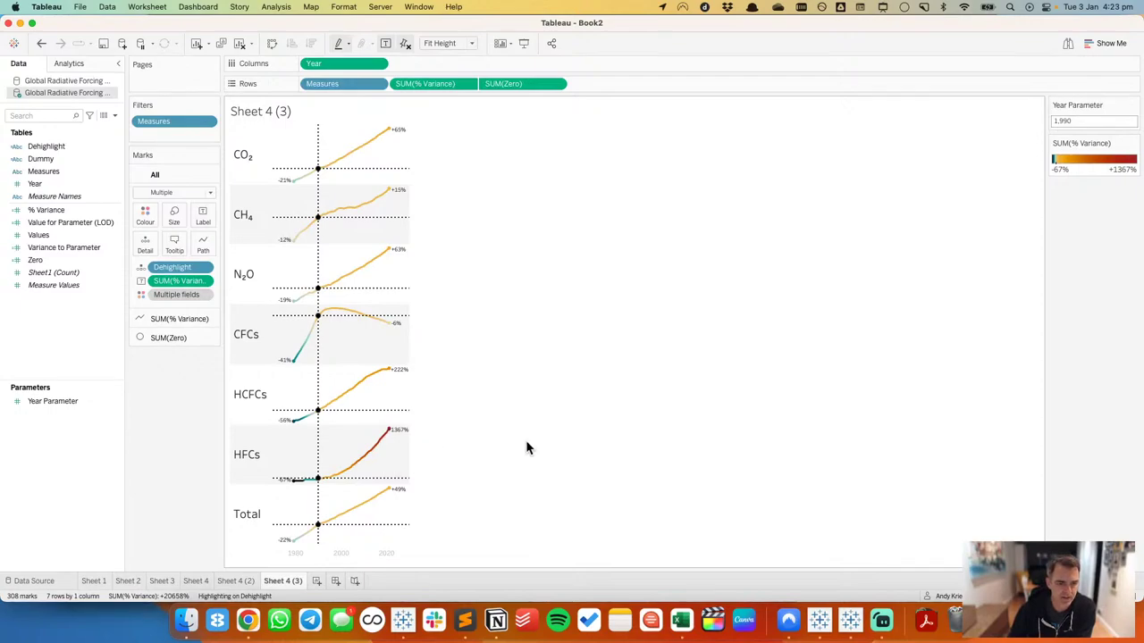
Step: Switch to Chrome and examine NOAA's AGGI page: the radiative forcing table, its footnotes, and the figures and text explaining the 1990 baseline
click(248, 619)
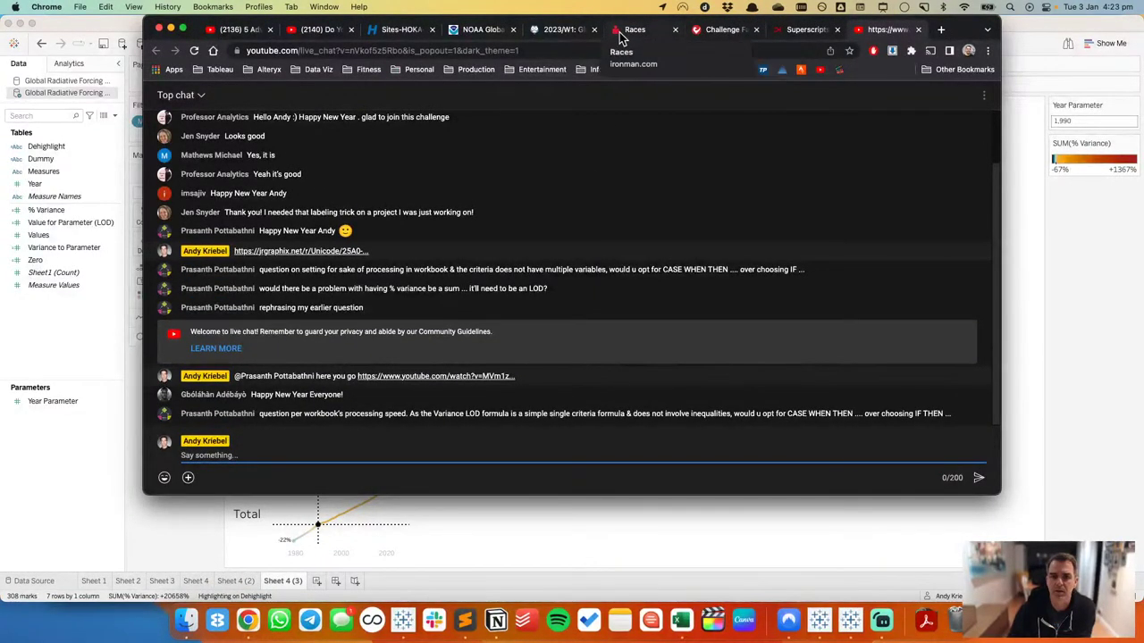
click(478, 30)
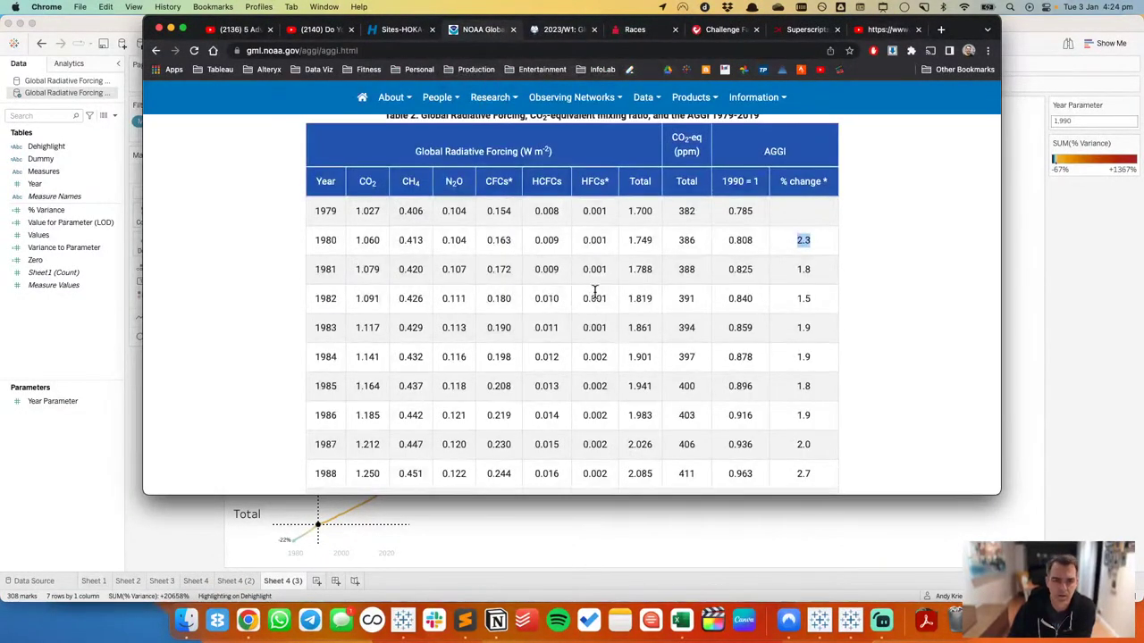
scroll(599, 295, down, 10)
scroll(605, 298, down, 15)
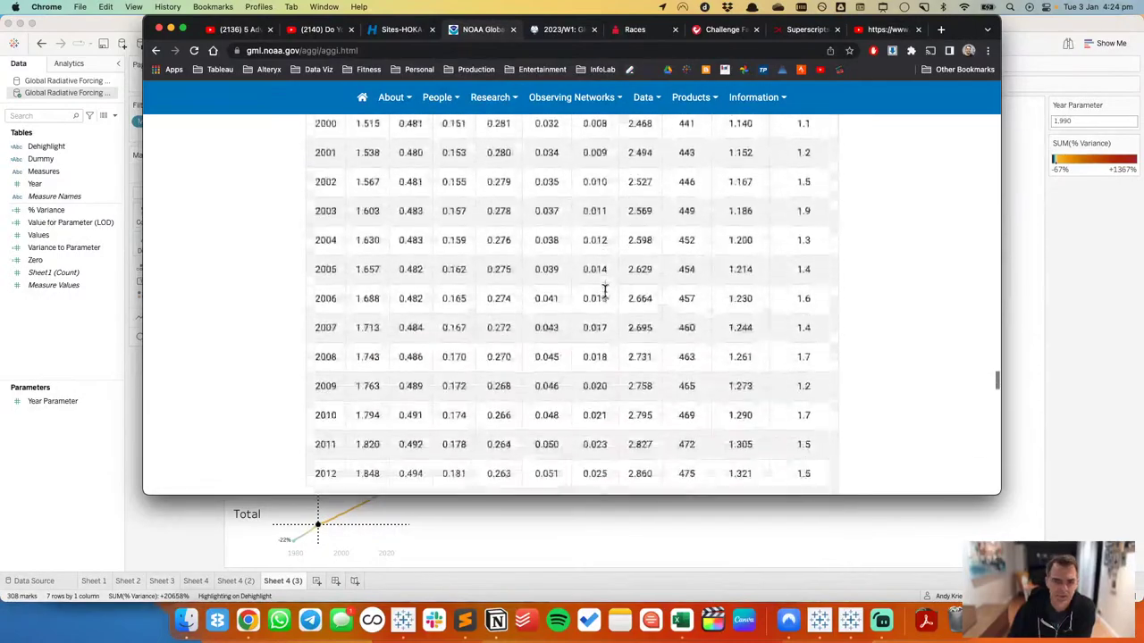
scroll(604, 297, up, 4)
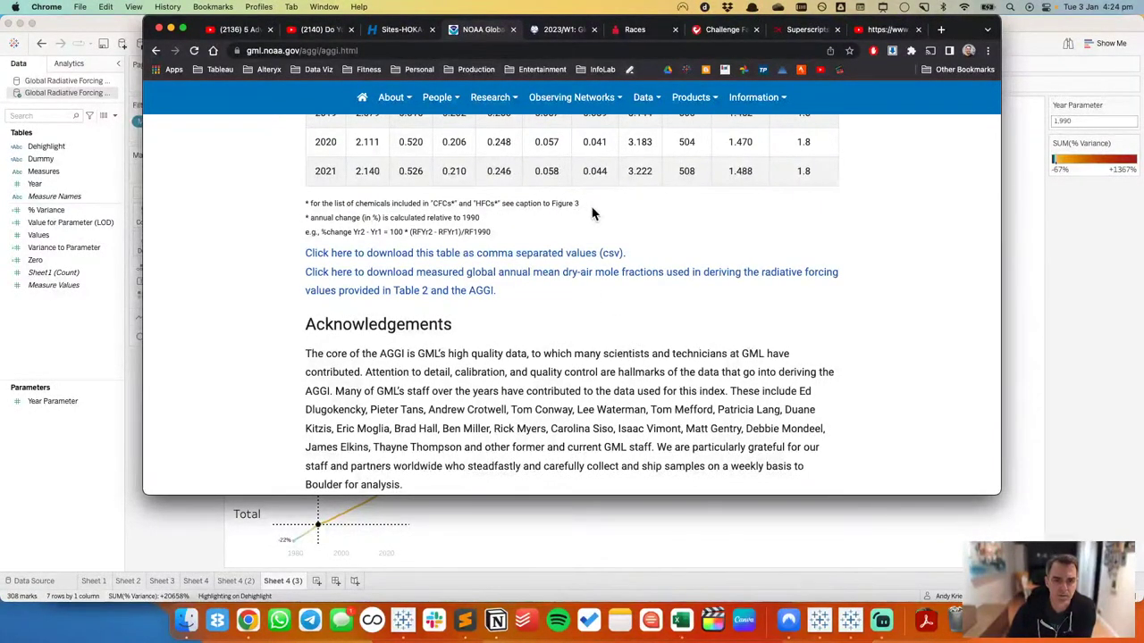
scroll(596, 214, up, 15)
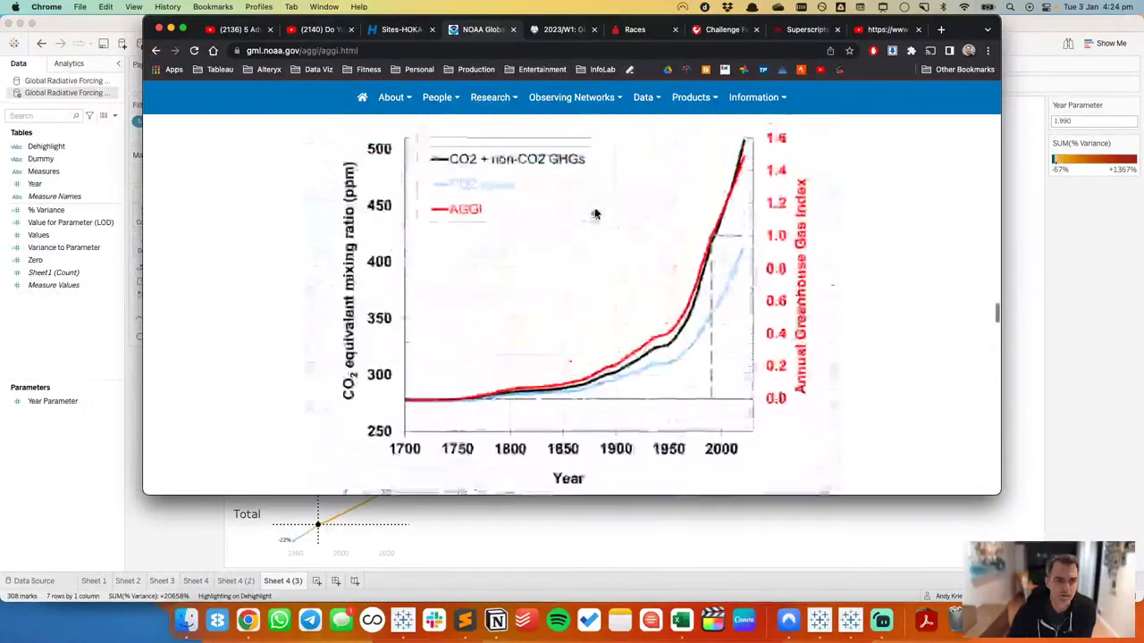
scroll(597, 214, up, 5)
scroll(596, 215, down, 10)
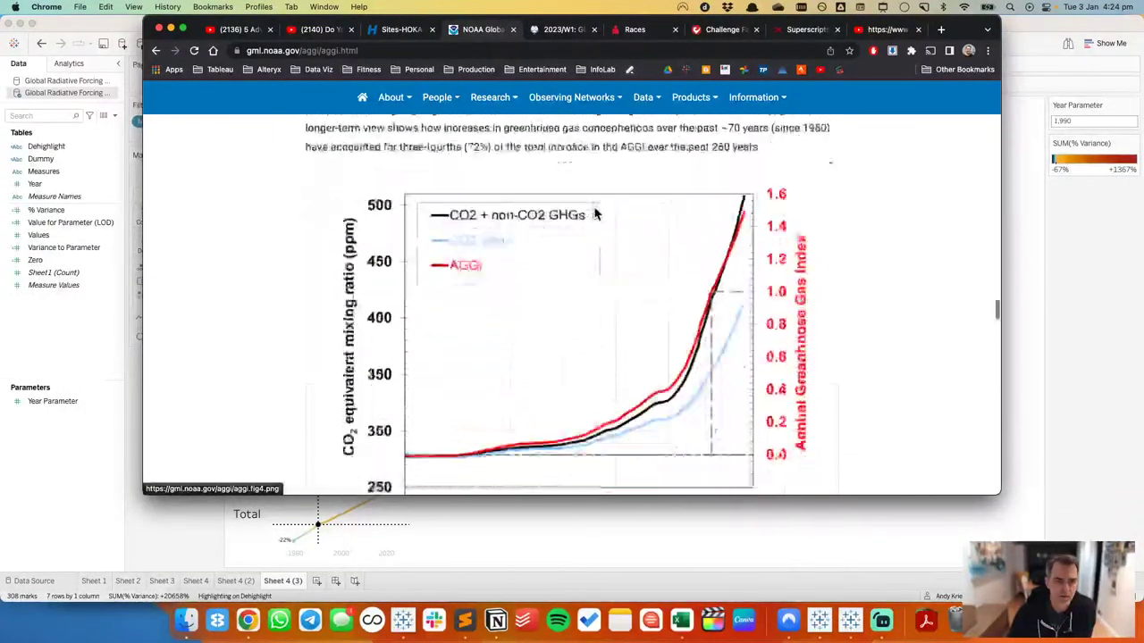
scroll(597, 214, up, 10)
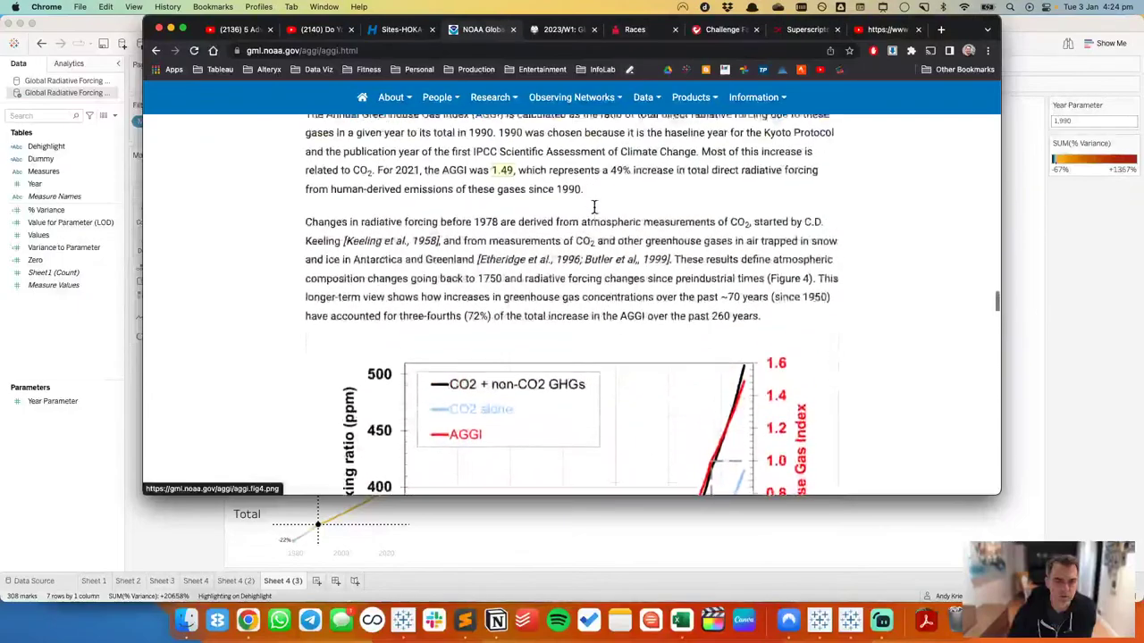
scroll(594, 211, up, 10)
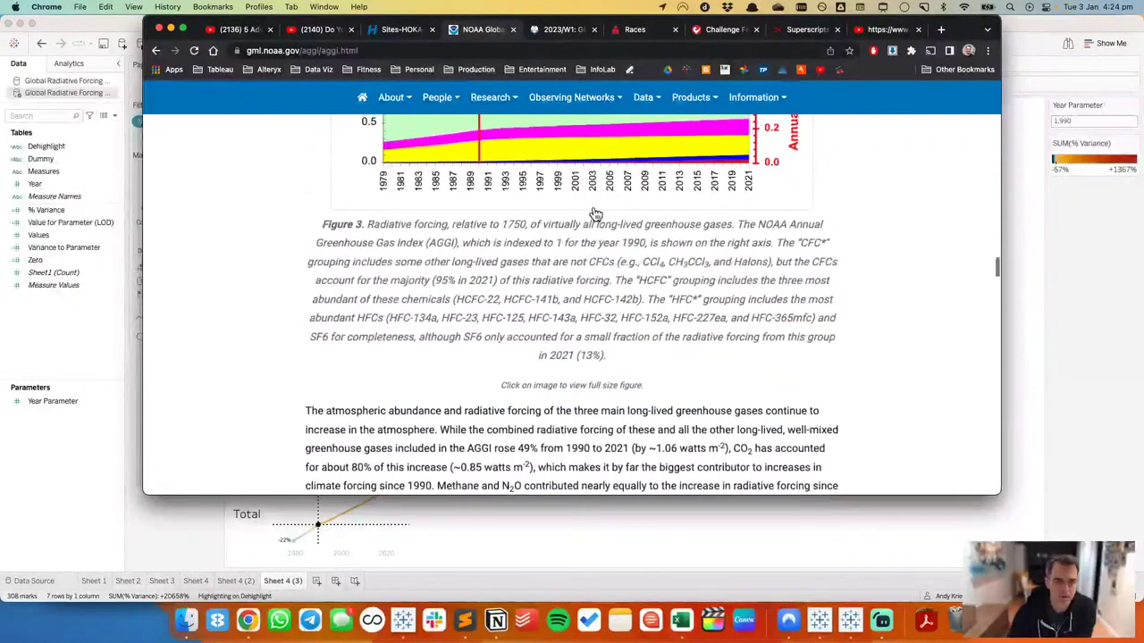